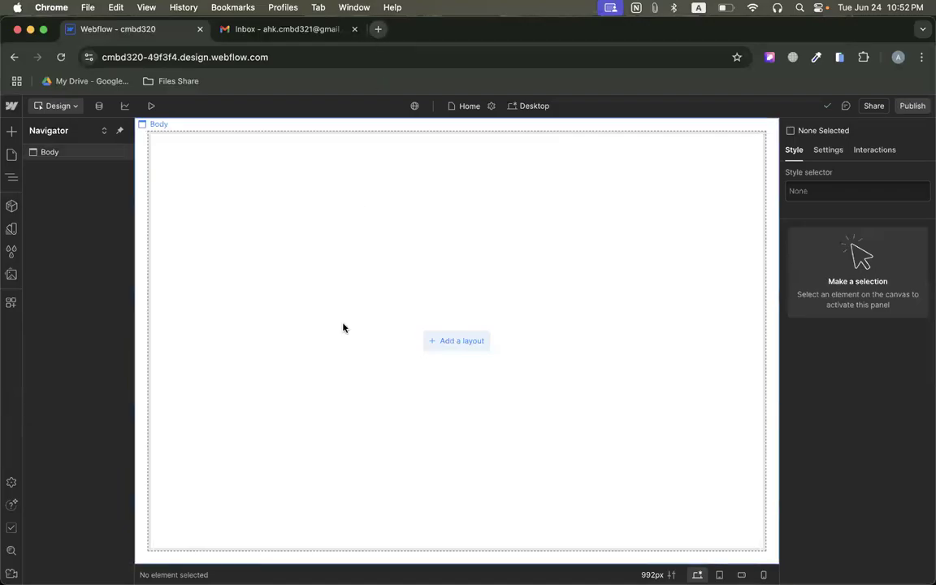
# Open the Hiric demo page at themesbrand.com/hiric/layout/index-1.html in a separate browser tab.
pyautogui.click(374, 28)
pyautogui.write('themesbrand.com/hiric/layout/index-1.html')
pyautogui.press('Return')
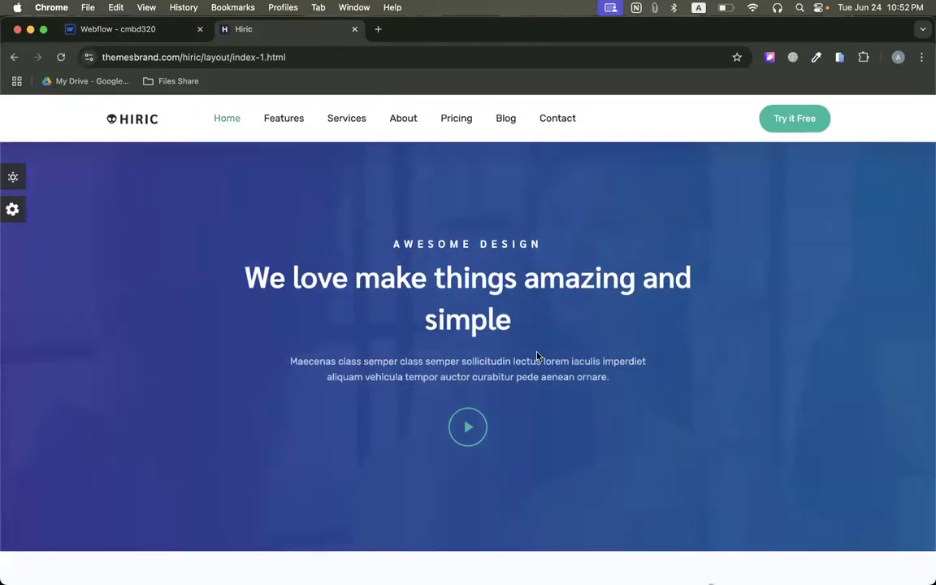
# Examine the Hiric landing page's sections from the hero down to the footer, and return to the Webflow project.
pyautogui.scroll(-10, 537, 357)
pyautogui.scroll(-15, 536, 356)
pyautogui.scroll(15, 537, 356)
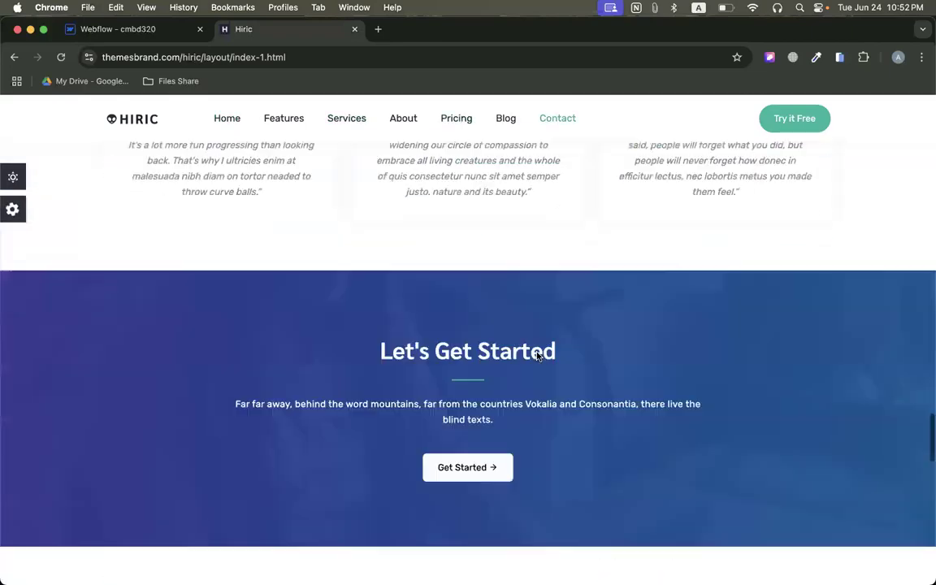
pyautogui.scroll(10, 537, 356)
pyautogui.scroll(-7, 574, 493)
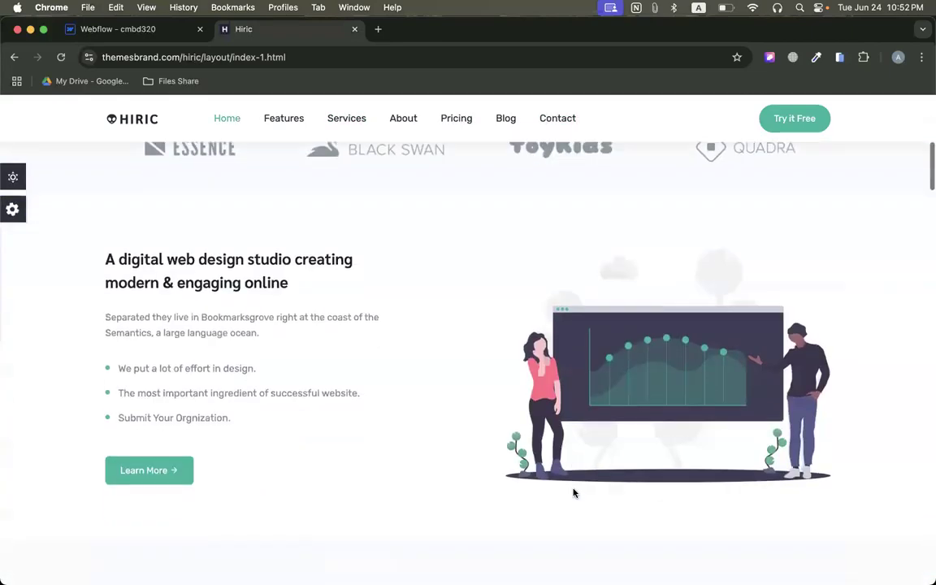
pyautogui.scroll(-10, 574, 494)
pyautogui.scroll(-5, 577, 336)
pyautogui.scroll(-15, 577, 340)
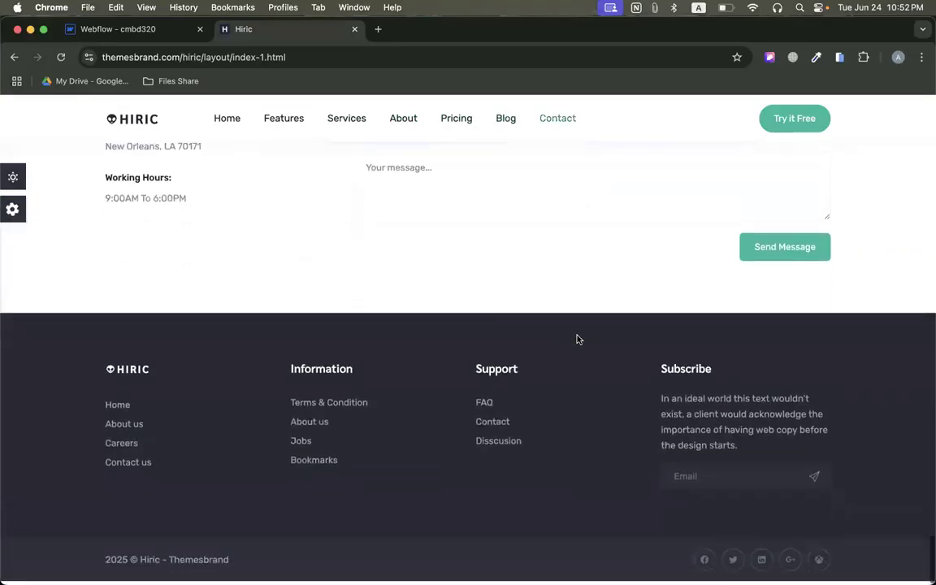
pyautogui.scroll(20, 577, 339)
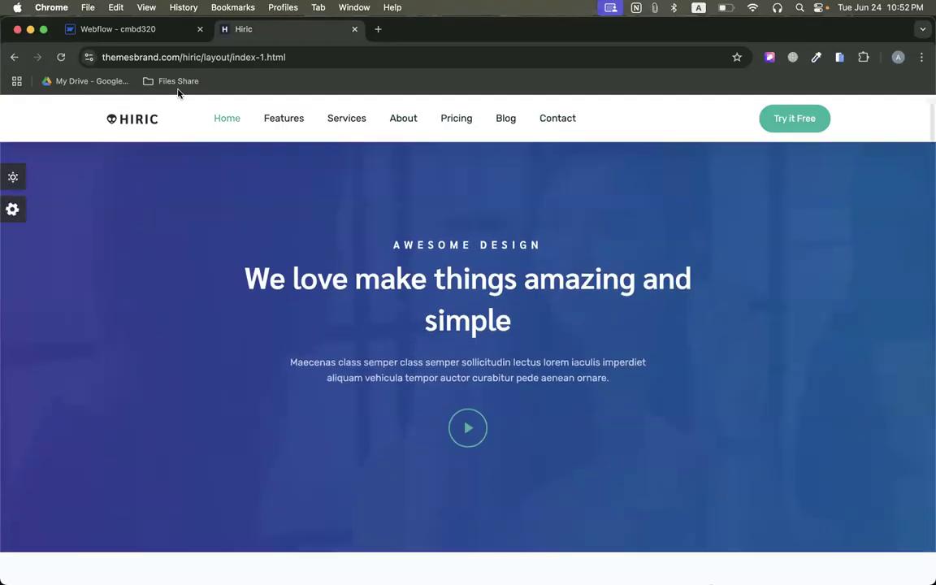
pyautogui.click(139, 32)
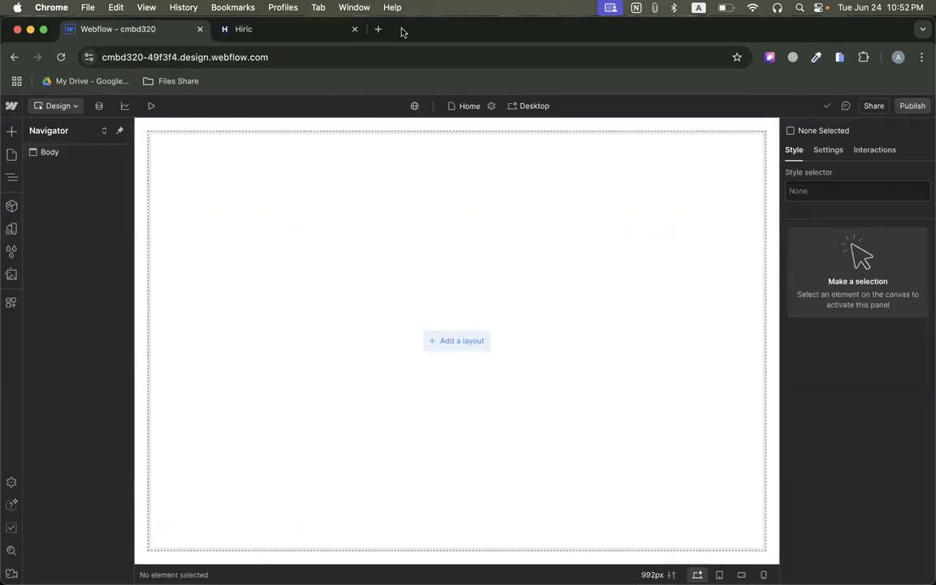
# Search Google for pixabay in a new browser tab and open the Pixabay website.
pyautogui.press('super+t')
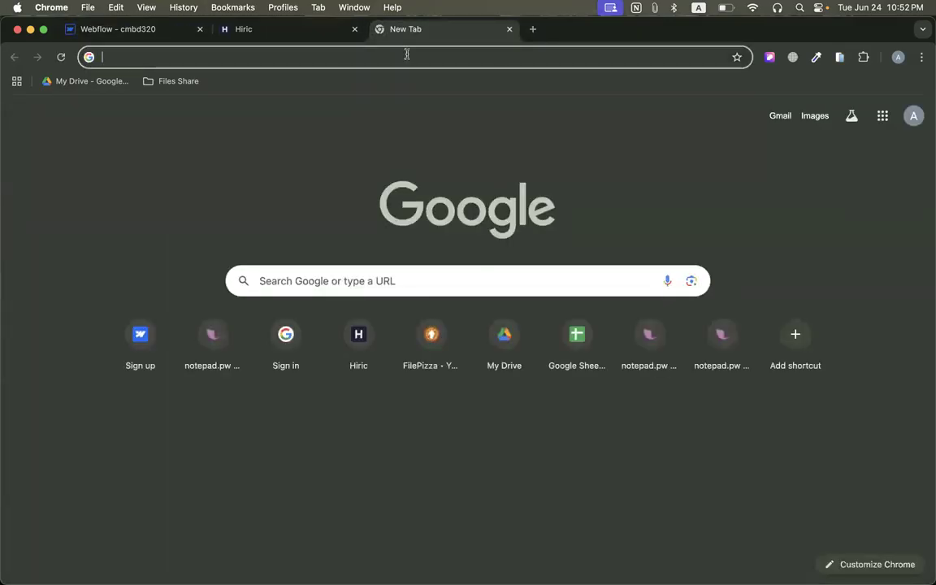
pyautogui.write('pixab')
pyautogui.press('Return')
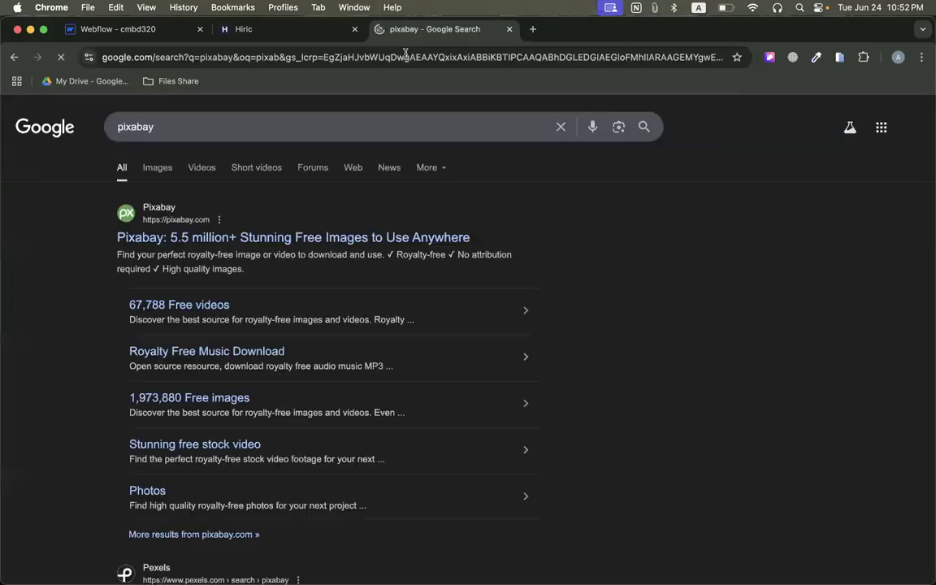
pyautogui.click(268, 236)
# Find the Unsplash website through Google in another new tab, open it and browse its featured photos.
pyautogui.click(532, 30)
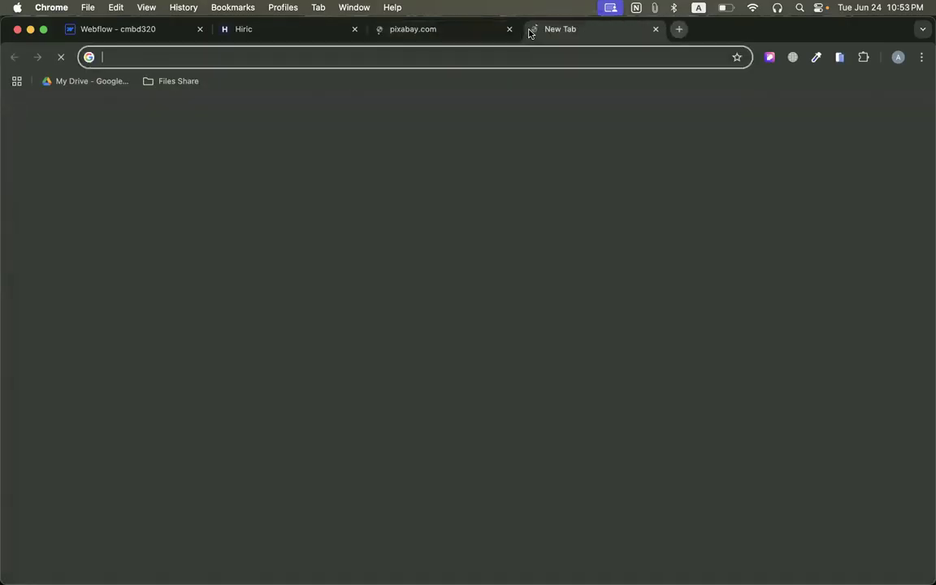
pyautogui.click(406, 30)
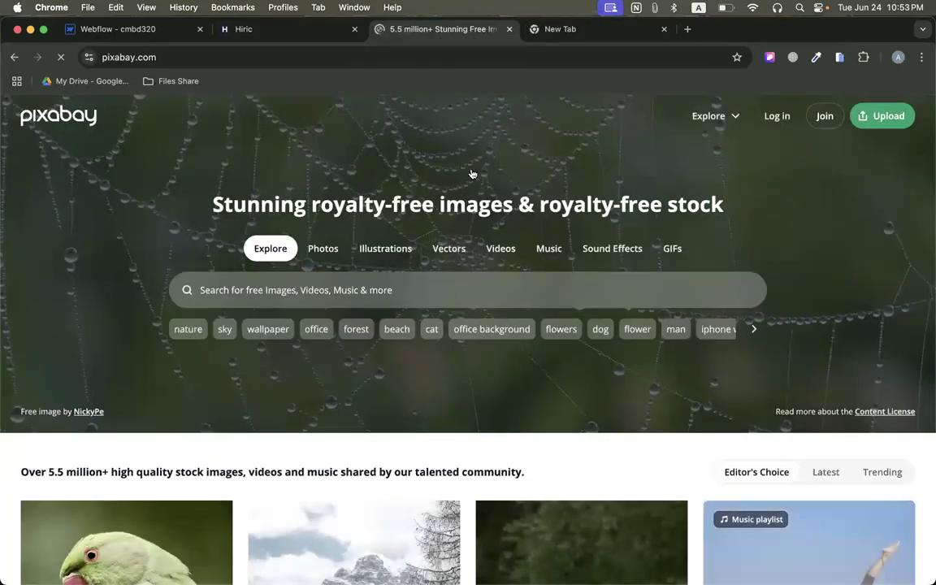
pyautogui.press('super+l')
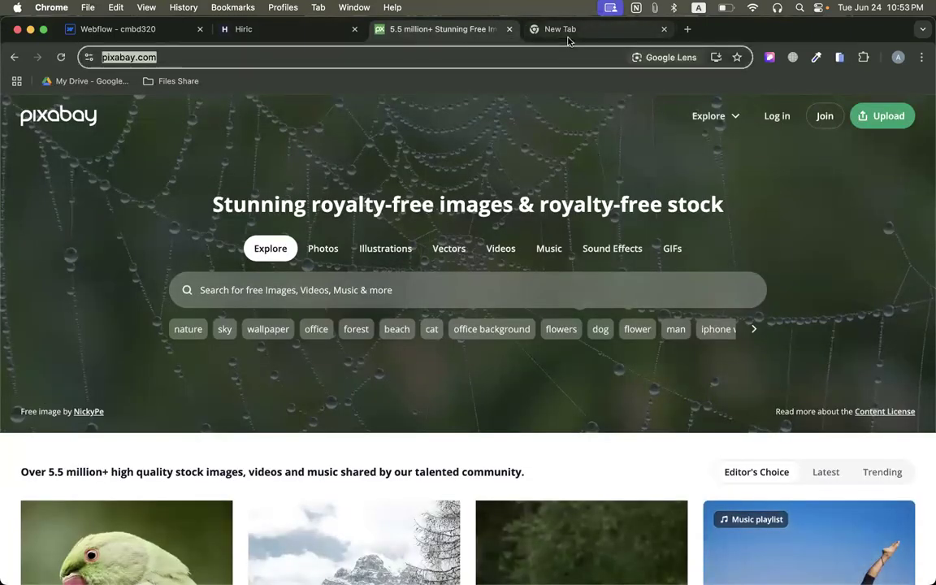
pyautogui.click(568, 32)
pyautogui.write('un')
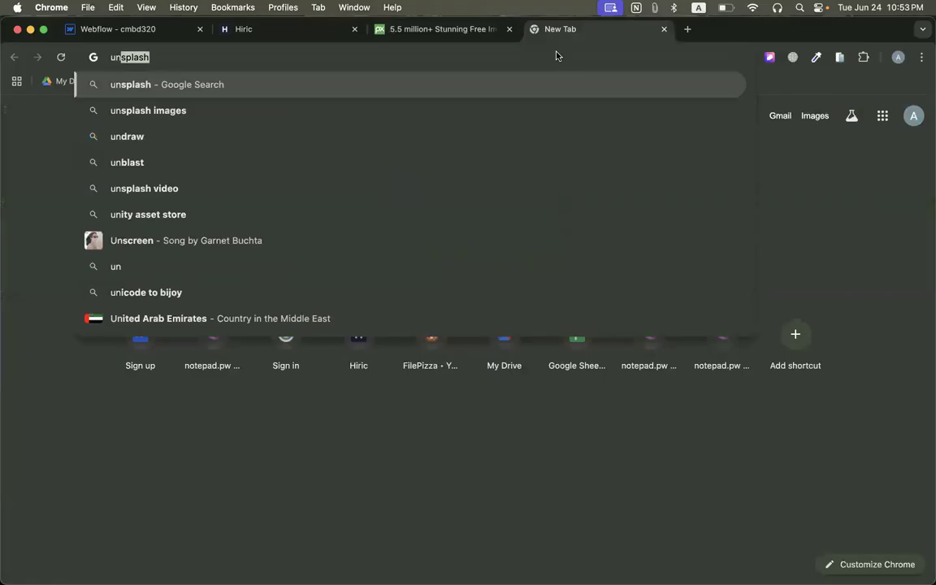
pyautogui.press('Return')
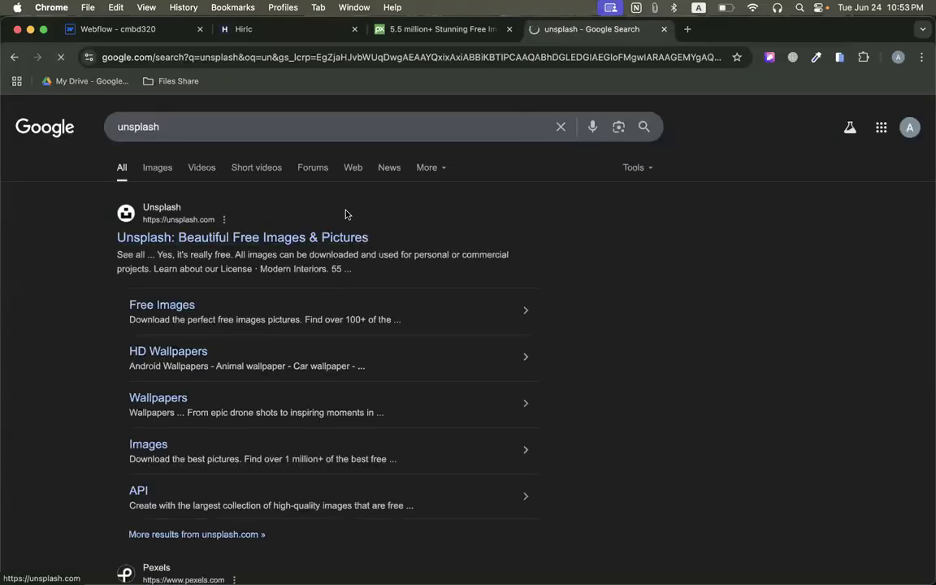
pyautogui.click(264, 238)
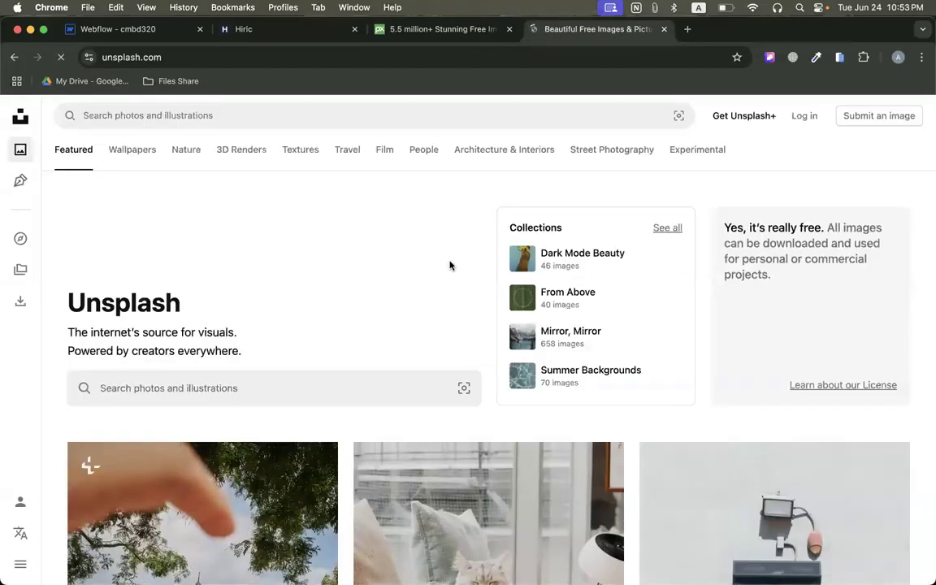
pyautogui.scroll(-10, 470, 366)
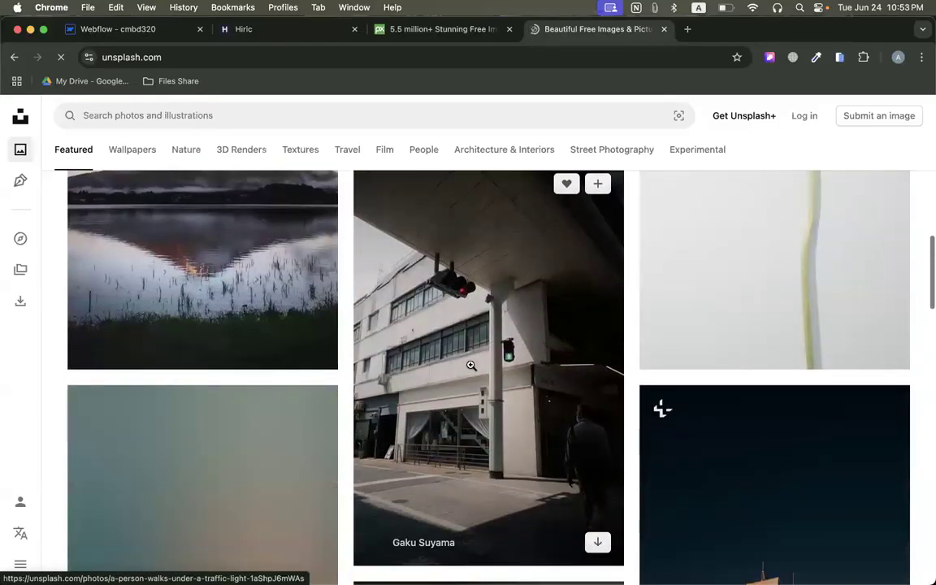
pyautogui.scroll(-3, 370, 305)
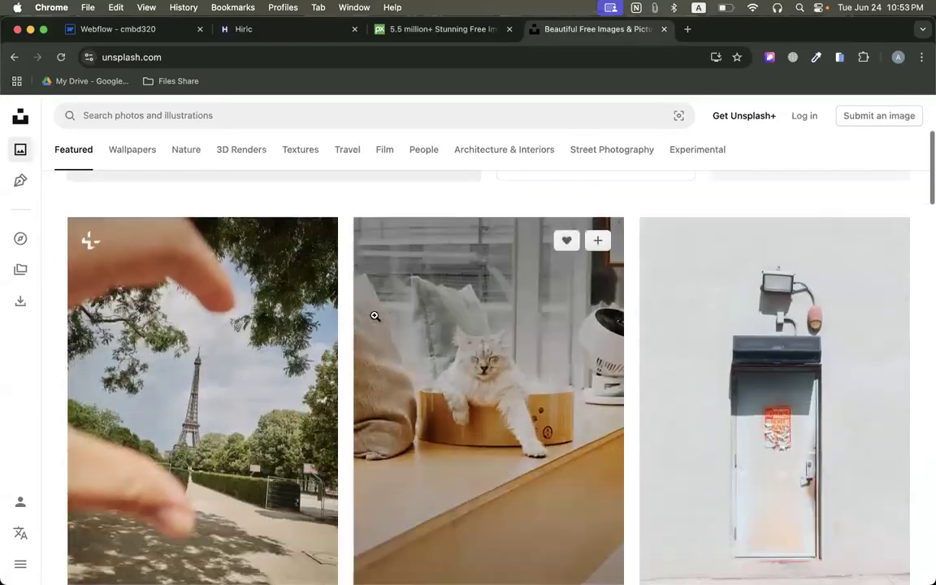
pyautogui.scroll(-2, 375, 316)
pyautogui.scroll(3, 376, 317)
pyautogui.scroll(-4, 376, 318)
pyautogui.scroll(5, 375, 317)
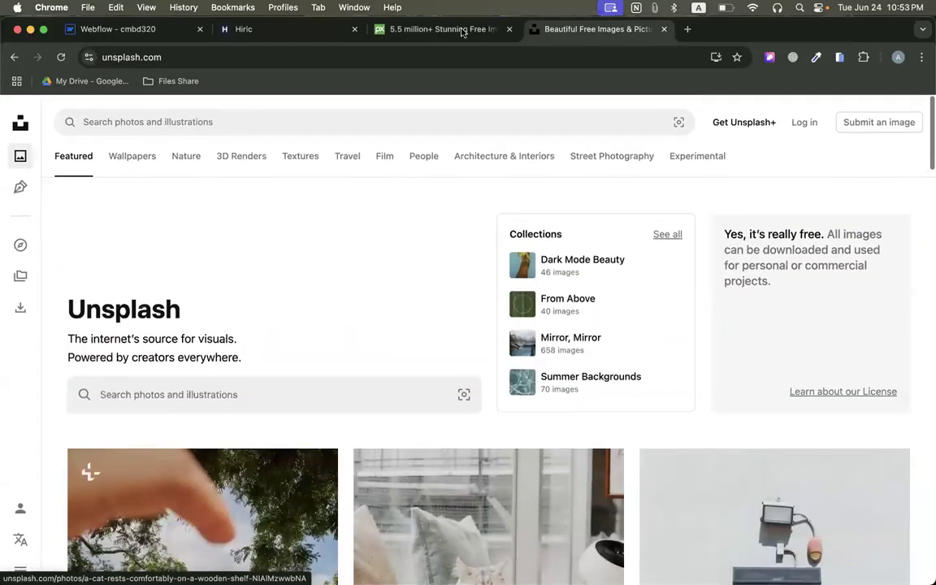
# Search Pixabay for "website background" and look through the resulting images.
pyautogui.click(445, 32)
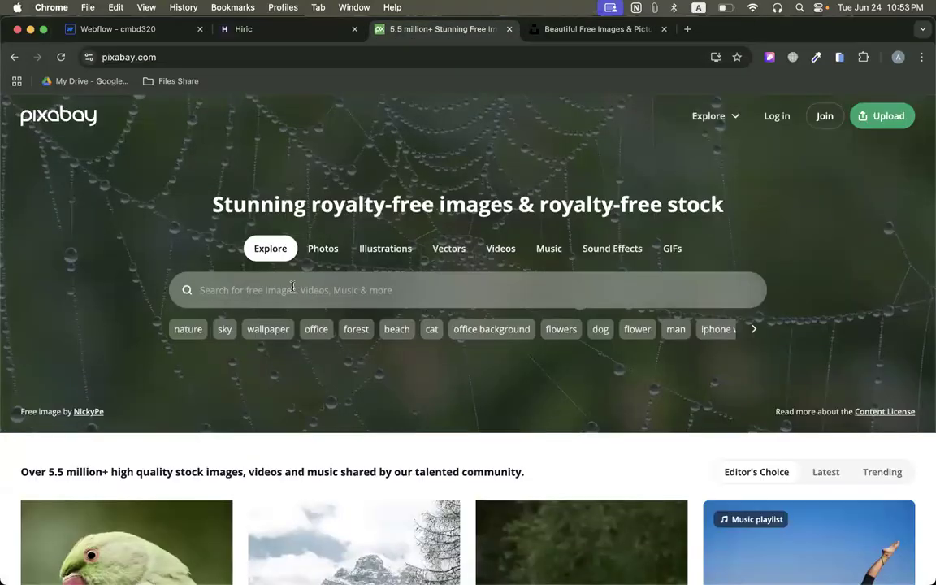
pyautogui.click(292, 289)
pyautogui.write('website b')
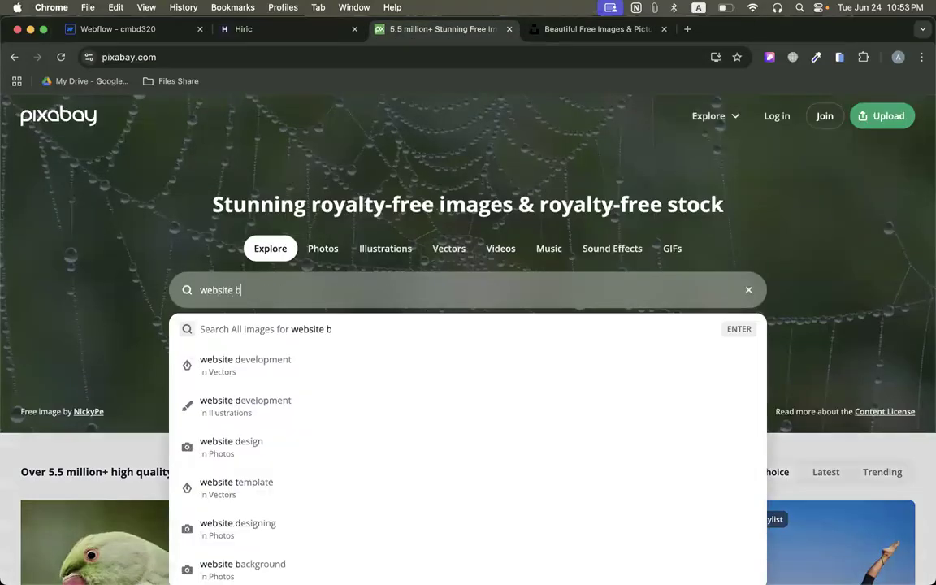
pyautogui.write('ack')
pyautogui.press('Down')
pyautogui.press('Return')
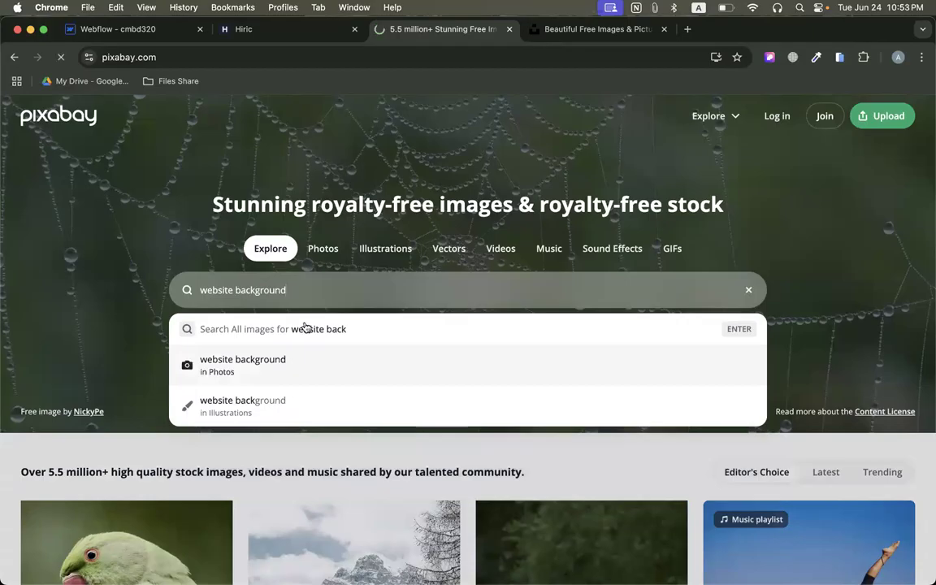
pyautogui.scroll(-5, 349, 360)
pyautogui.scroll(-10, 355, 361)
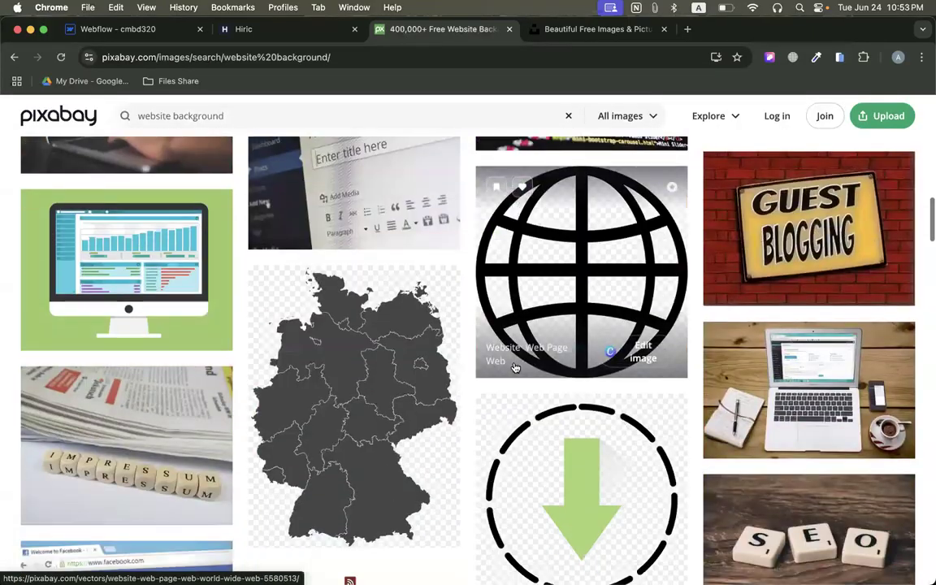
pyautogui.scroll(-15, 514, 367)
pyautogui.scroll(6, 514, 367)
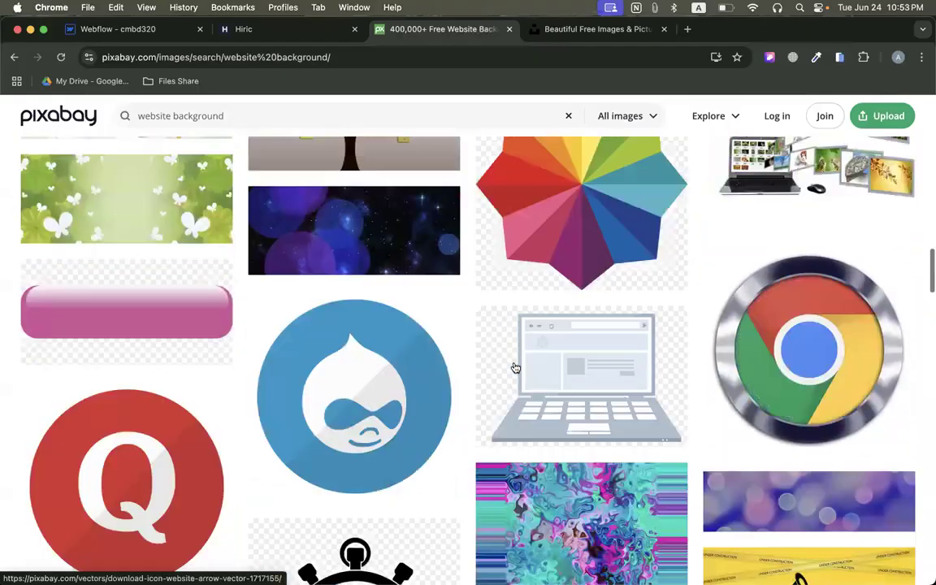
pyautogui.scroll(20, 515, 369)
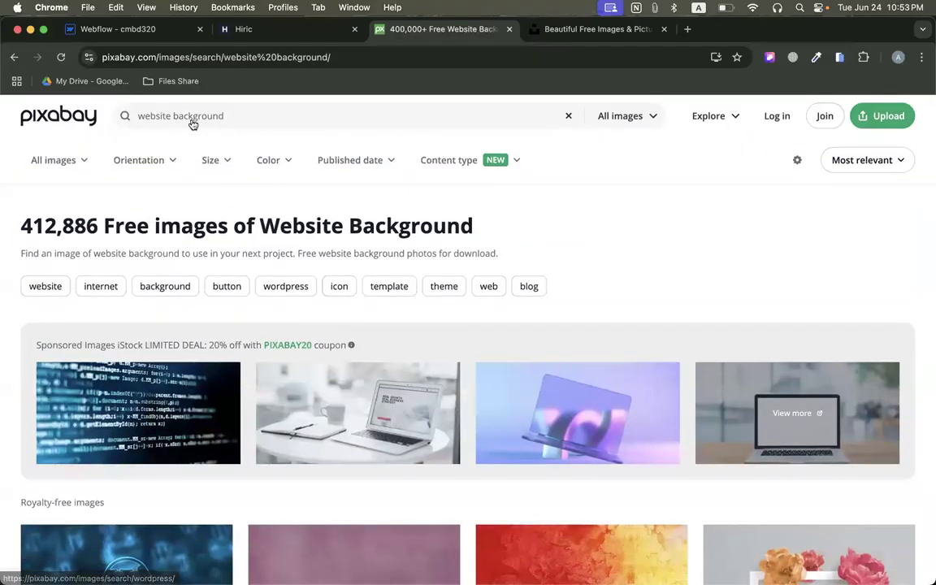
# Refine the Pixabay search to "dark website background" and look through the results for a suitable background image.
pyautogui.click(255, 115)
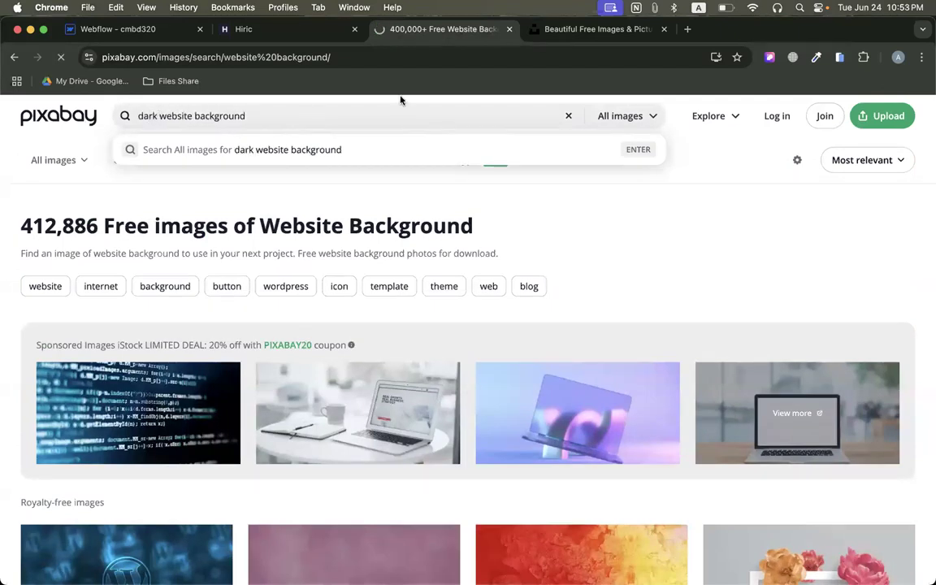
pyautogui.press('Return')
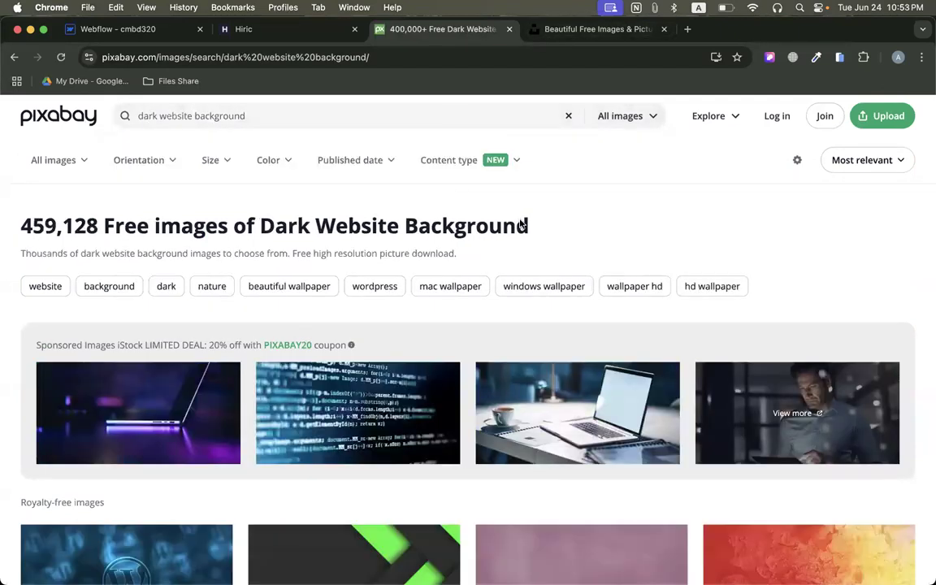
pyautogui.scroll(-5, 518, 223)
pyautogui.scroll(-5, 304, 367)
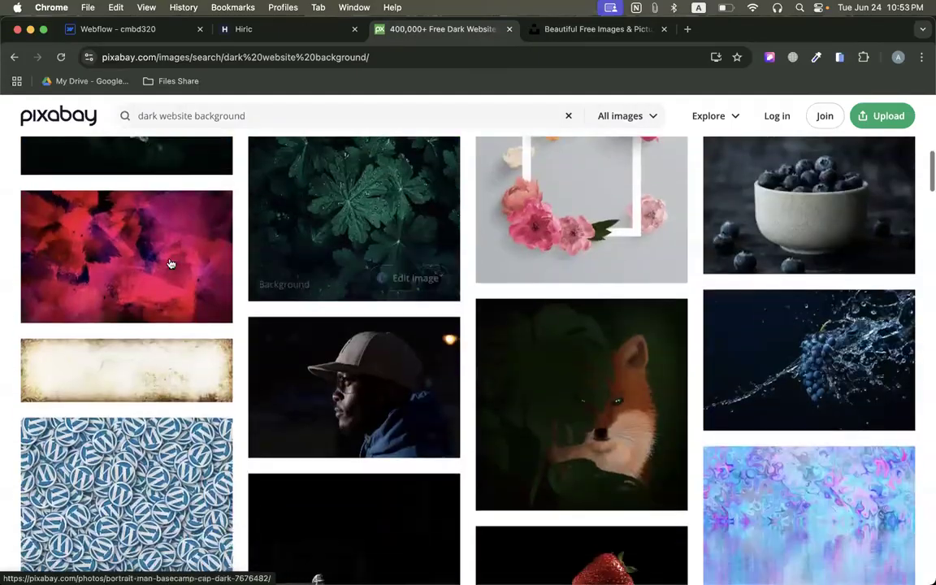
pyautogui.scroll(-6, 688, 368)
pyautogui.scroll(-4, 686, 368)
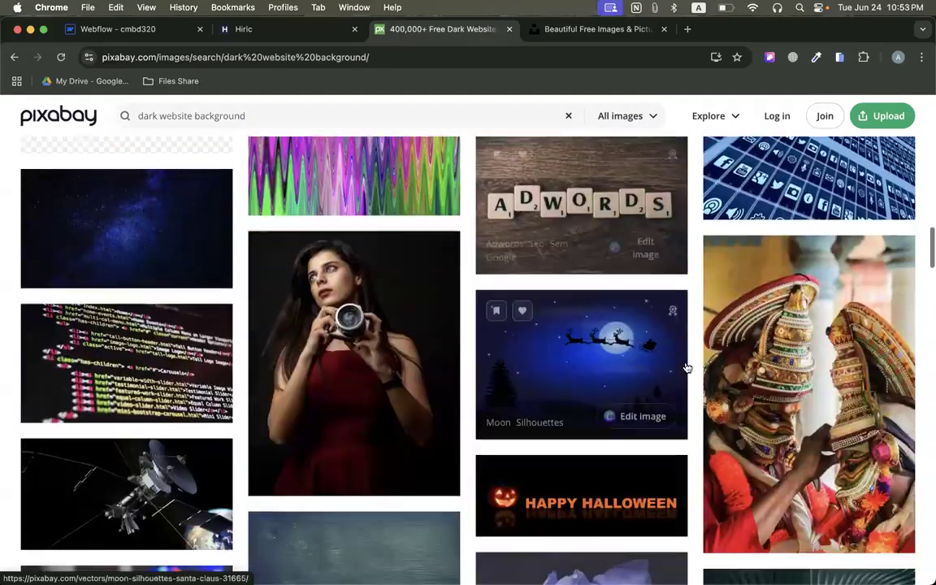
pyautogui.scroll(20, 524, 326)
pyautogui.scroll(-15, 524, 326)
pyautogui.scroll(-10, 524, 325)
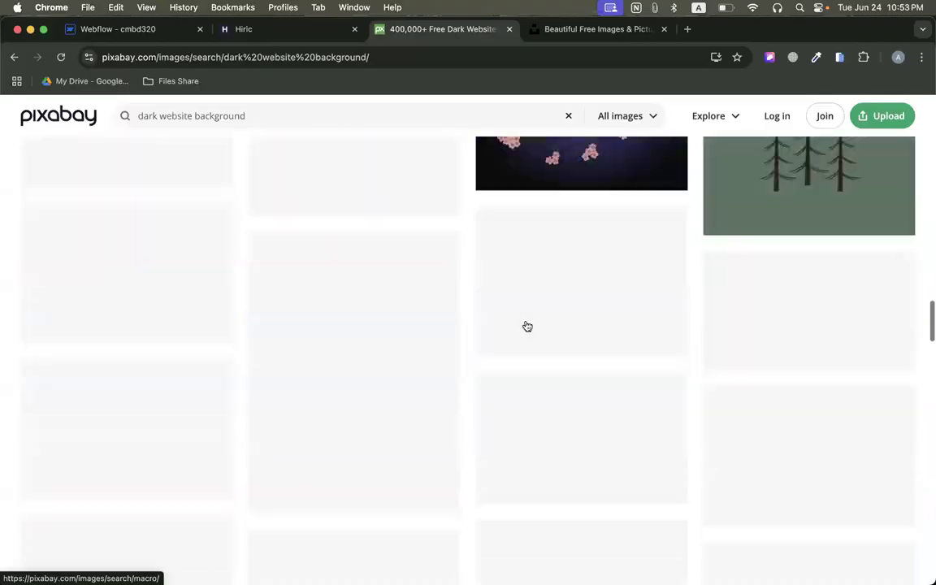
pyautogui.scroll(20, 525, 325)
pyautogui.scroll(-20, 525, 325)
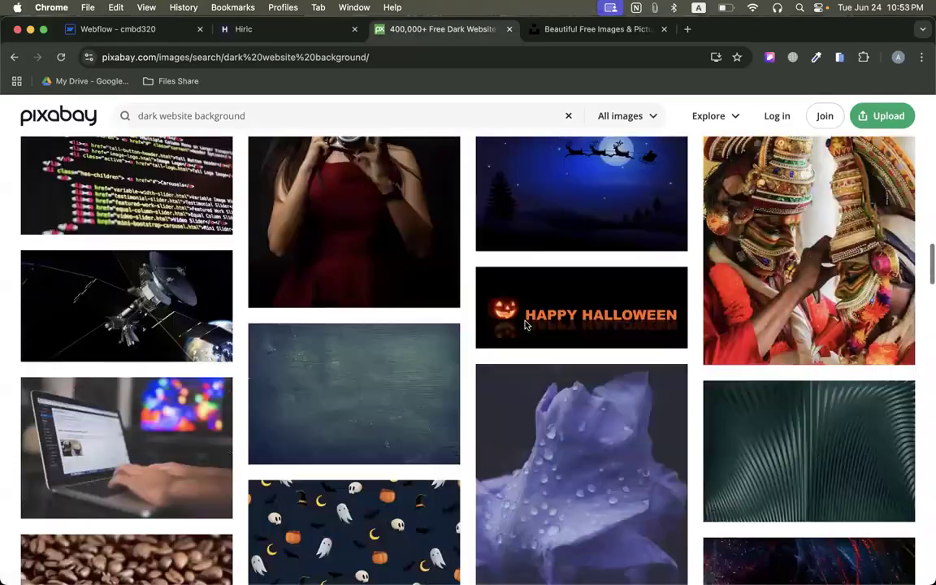
pyautogui.scroll(-15, 526, 326)
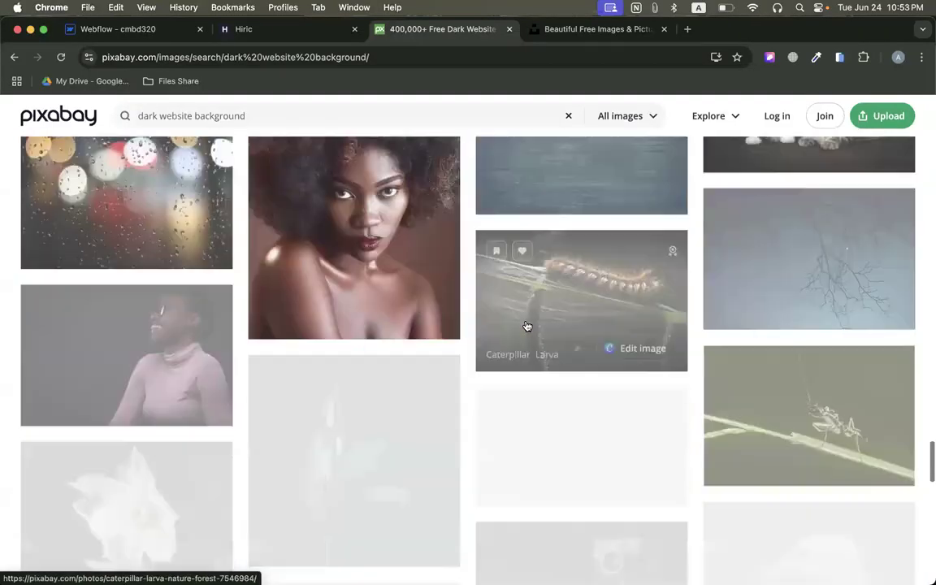
pyautogui.scroll(-5, 526, 325)
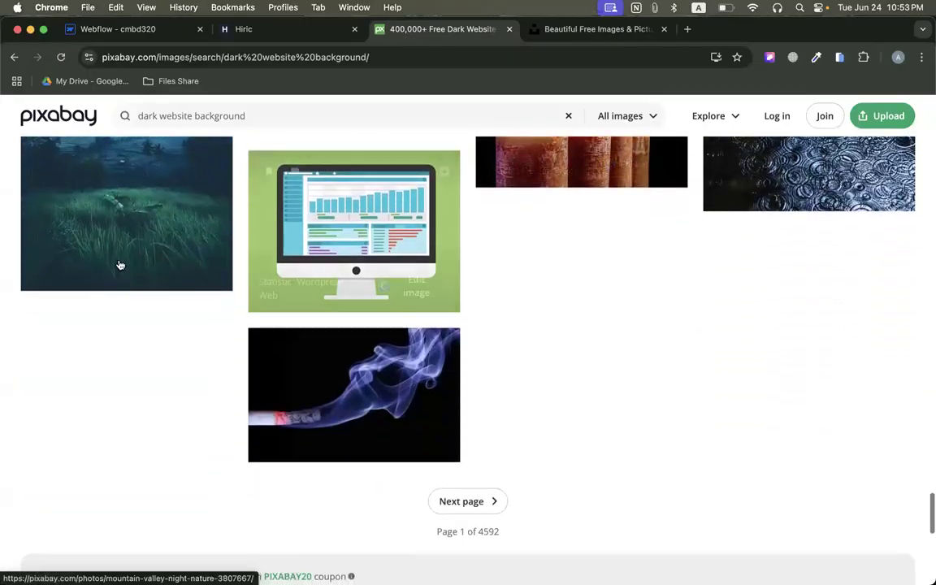
pyautogui.scroll(20, 490, 290)
pyautogui.scroll(-1, 471, 287)
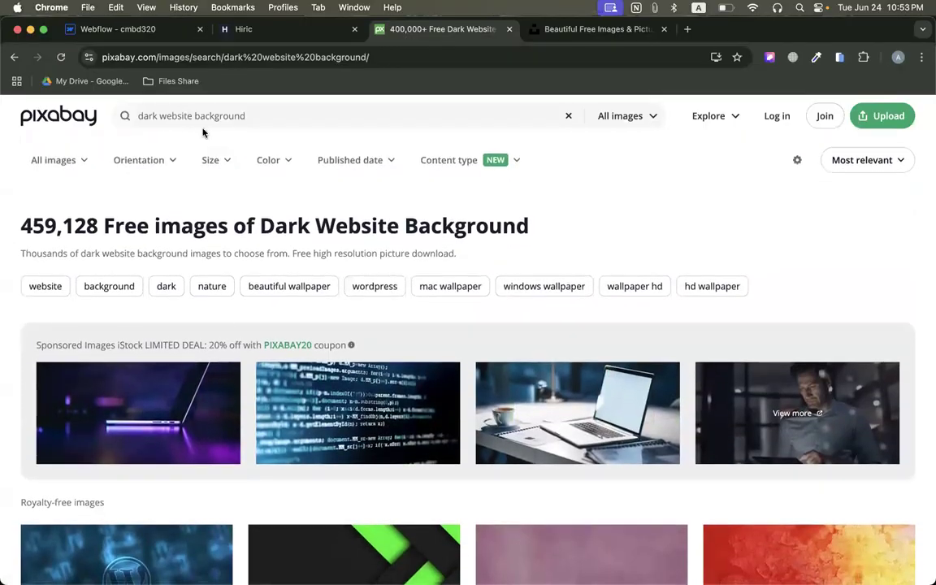
# Change the Pixabay search to "creative website background" and look through the resulting images.
pyautogui.doubleClick(150, 115)
pyautogui.write('crea')
pyautogui.write('tive')
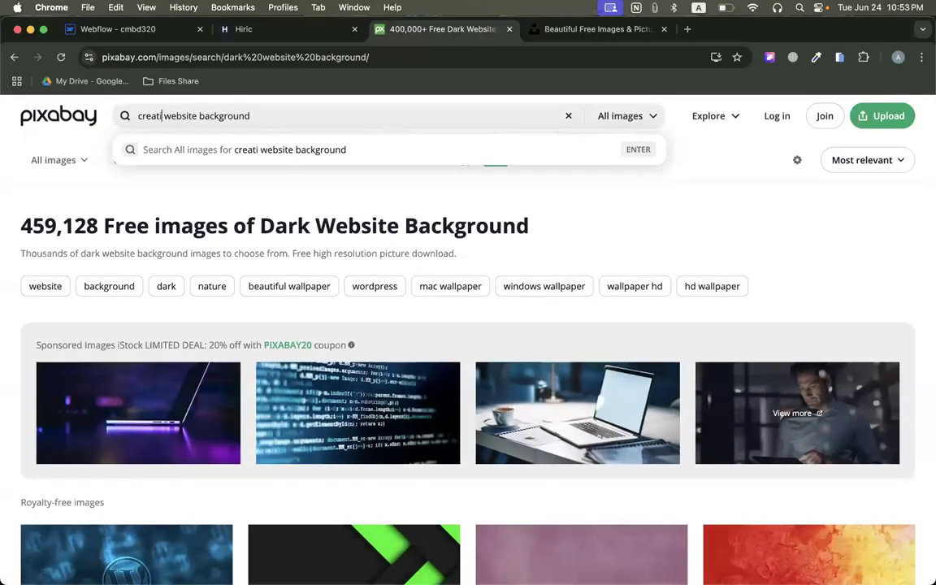
pyautogui.press('Return')
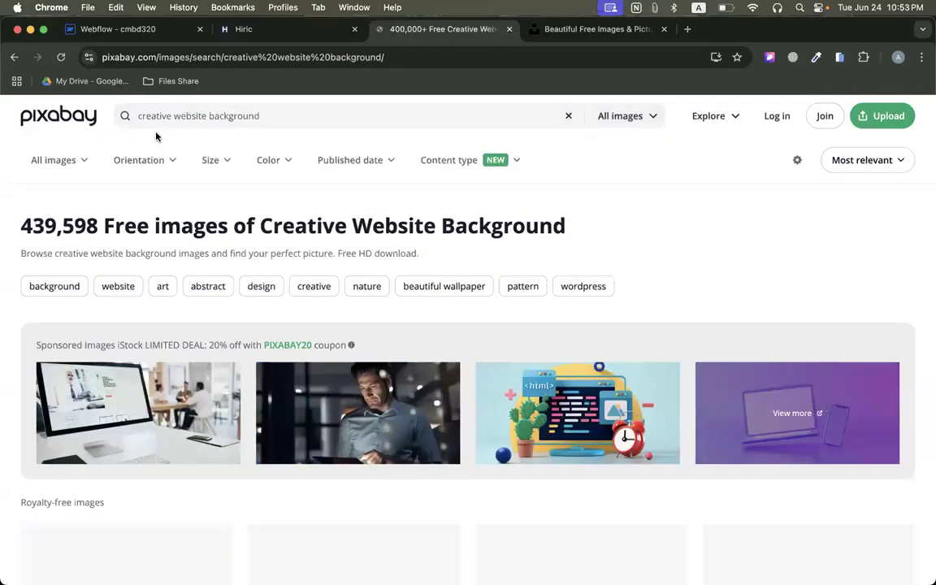
pyautogui.scroll(-5, 294, 283)
pyautogui.scroll(-10, 298, 283)
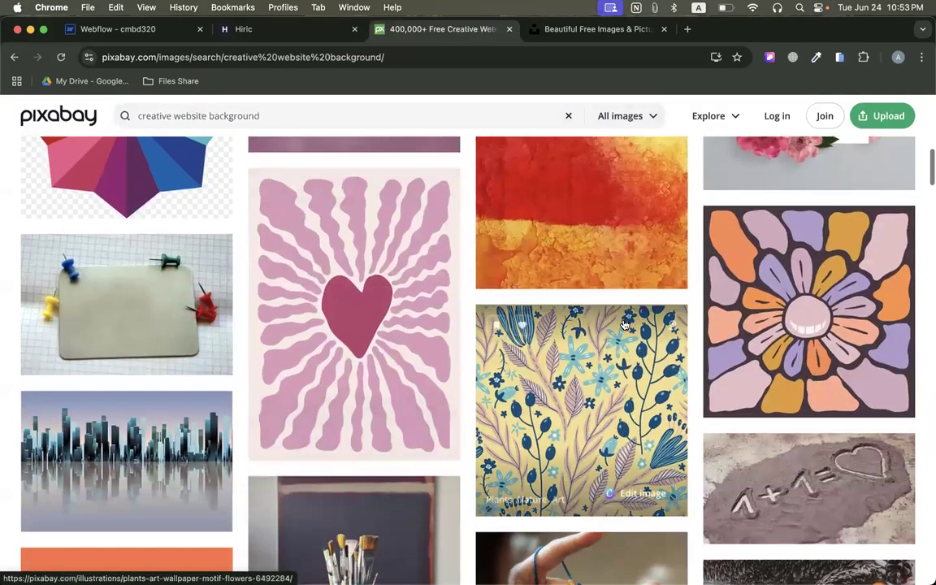
# Open the dark blue and red abstract painting photo, view its download sizes, and return to the search results.
pyautogui.scroll(5, 624, 325)
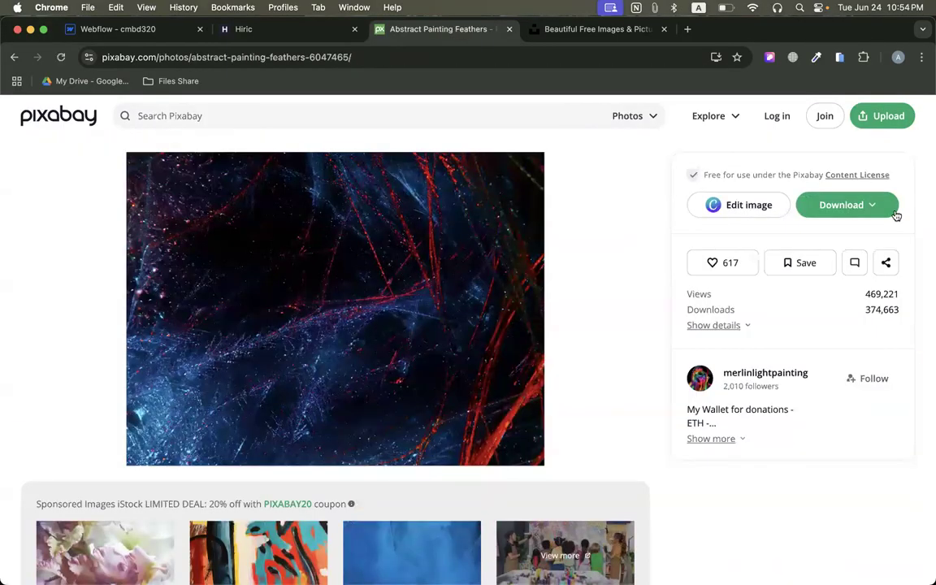
pyautogui.click(895, 211)
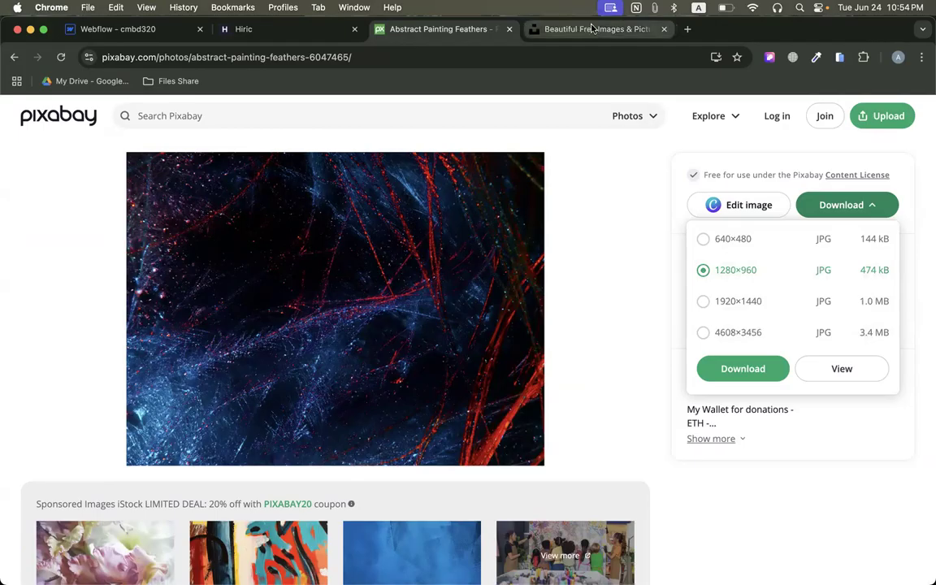
pyautogui.click(13, 57)
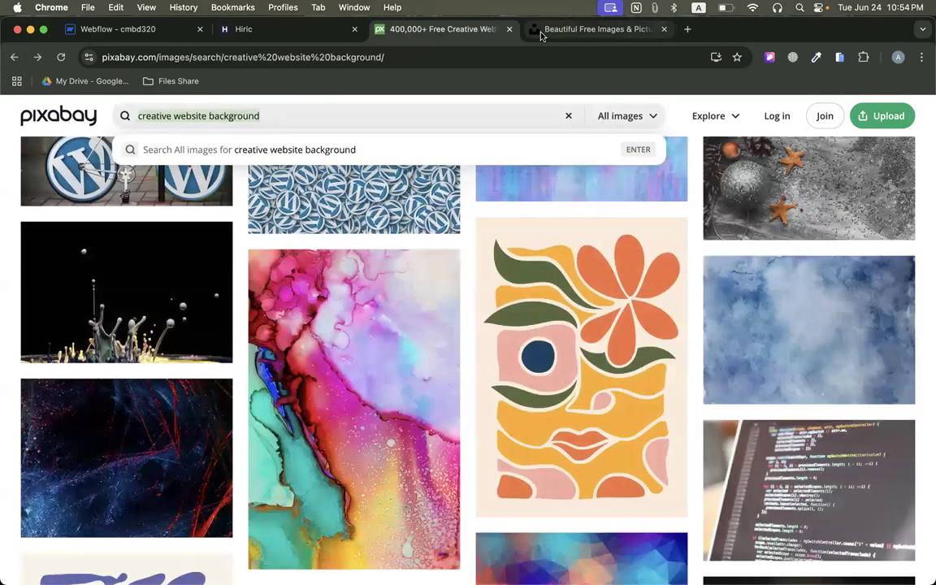
# Switch to the Unsplash site and search its photos for "creative website background".
pyautogui.click(546, 31)
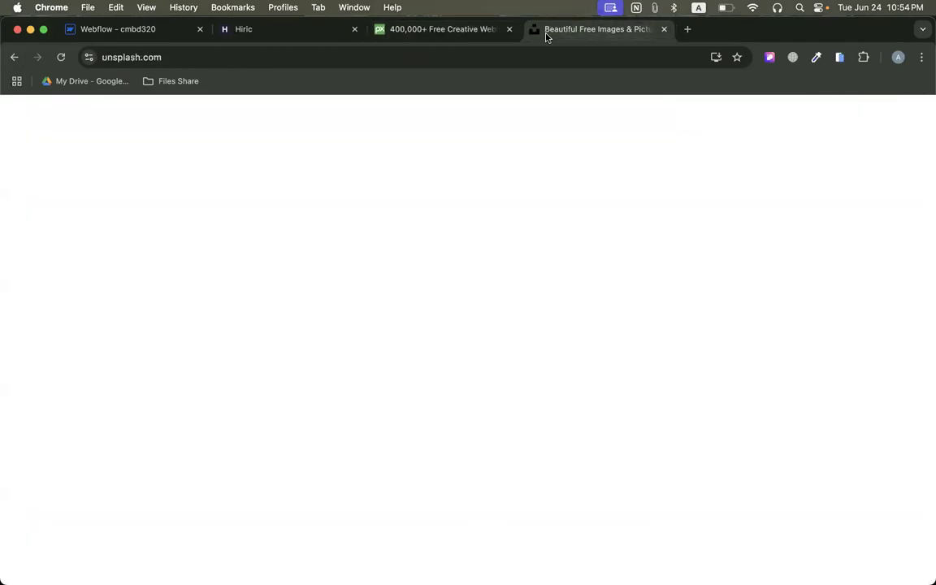
pyautogui.click(238, 113)
pyautogui.write('creative website background')
pyautogui.press('Return')
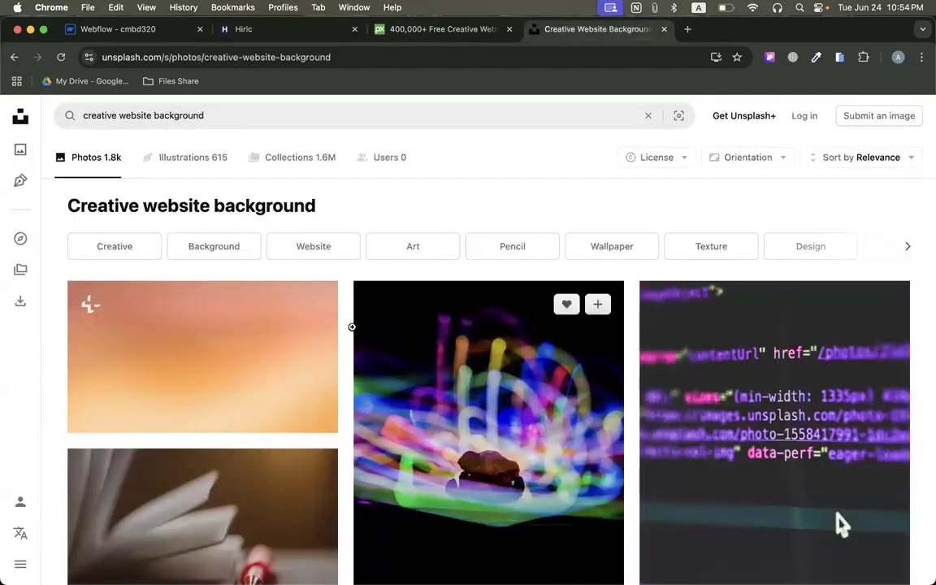
# Look through the Unsplash photo results for a suitable creative website background.
pyautogui.scroll(-5, 352, 327)
pyautogui.scroll(-3, 487, 414)
pyautogui.scroll(-5, 194, 351)
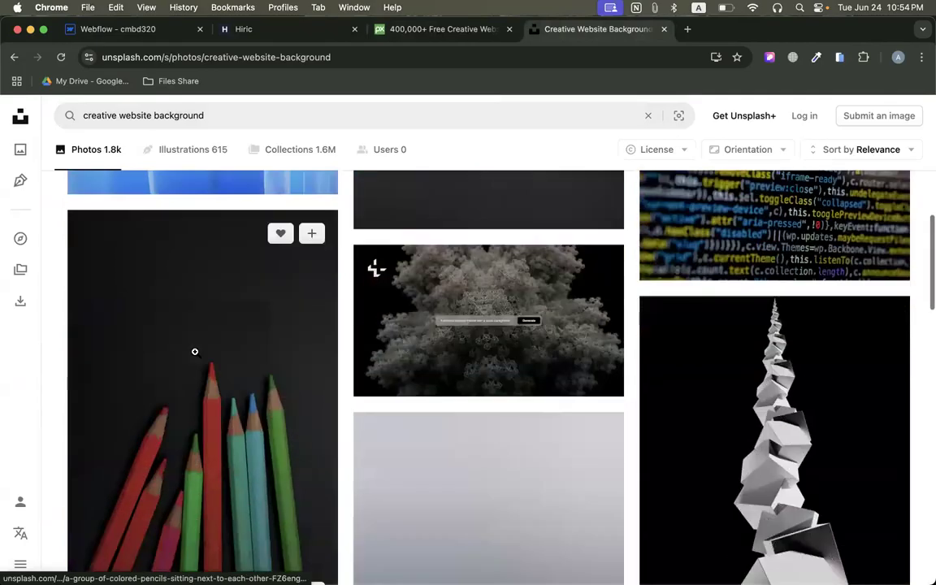
pyautogui.scroll(-5, 506, 348)
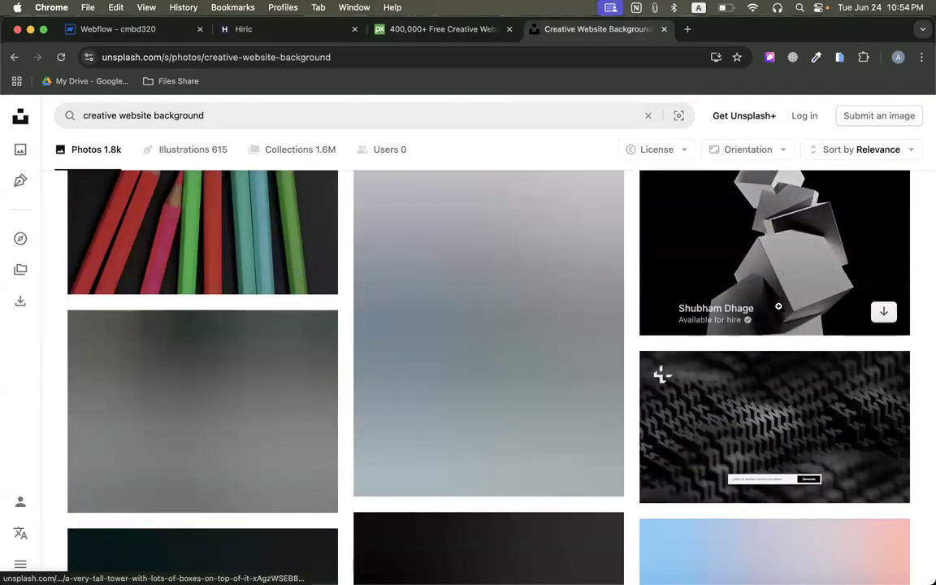
pyautogui.scroll(-3, 754, 405)
pyautogui.scroll(-4, 813, 391)
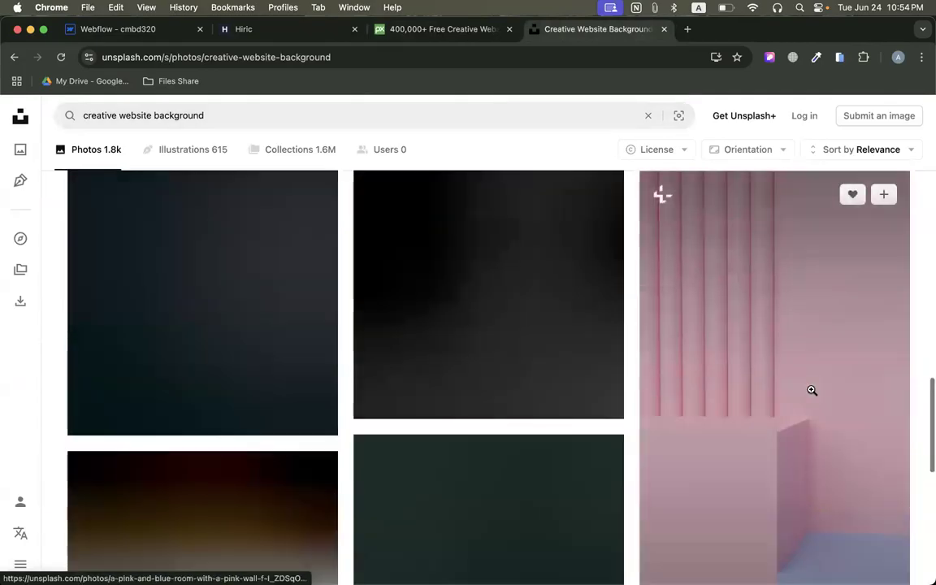
pyautogui.scroll(-3, 449, 500)
pyautogui.scroll(-6, 241, 399)
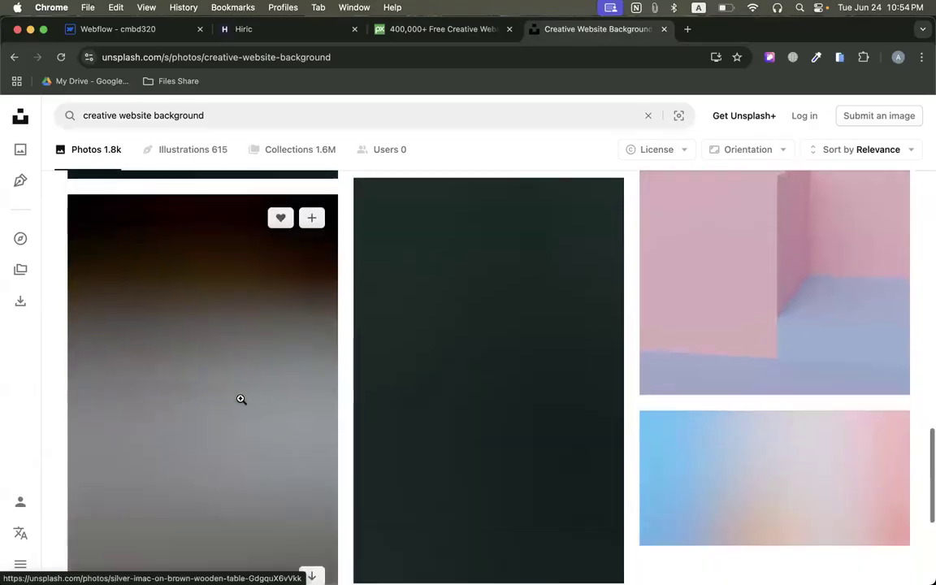
pyautogui.scroll(15, 436, 315)
# Open the Pixabay home page and highlight the pixabay.com and unsplash.com web addresses of the two image sites.
pyautogui.click(441, 56)
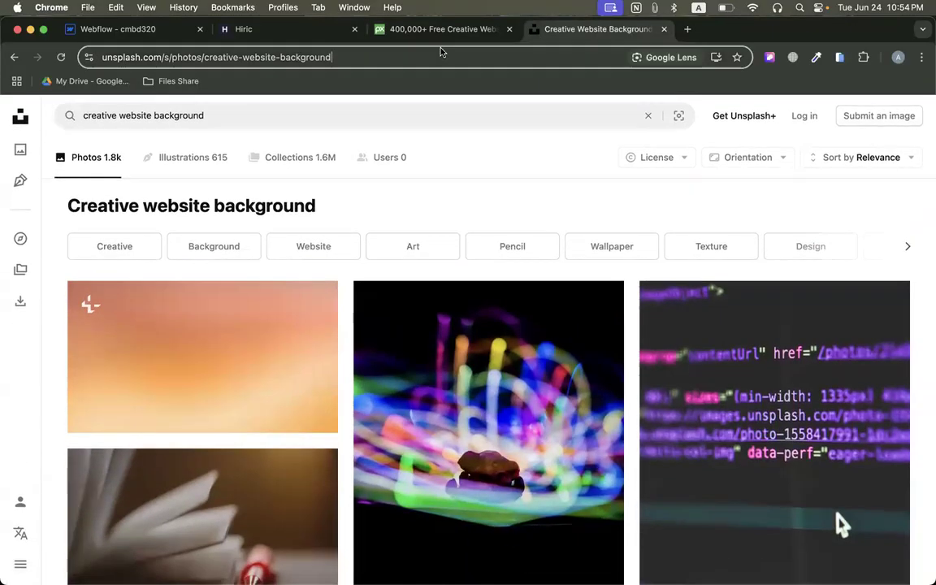
pyautogui.click(423, 35)
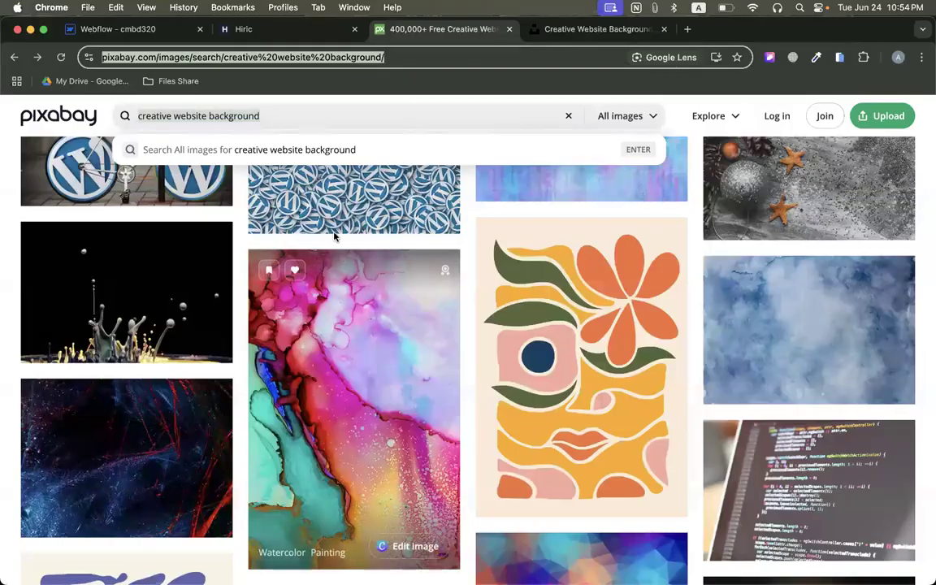
pyautogui.click(58, 103)
pyautogui.click(206, 57)
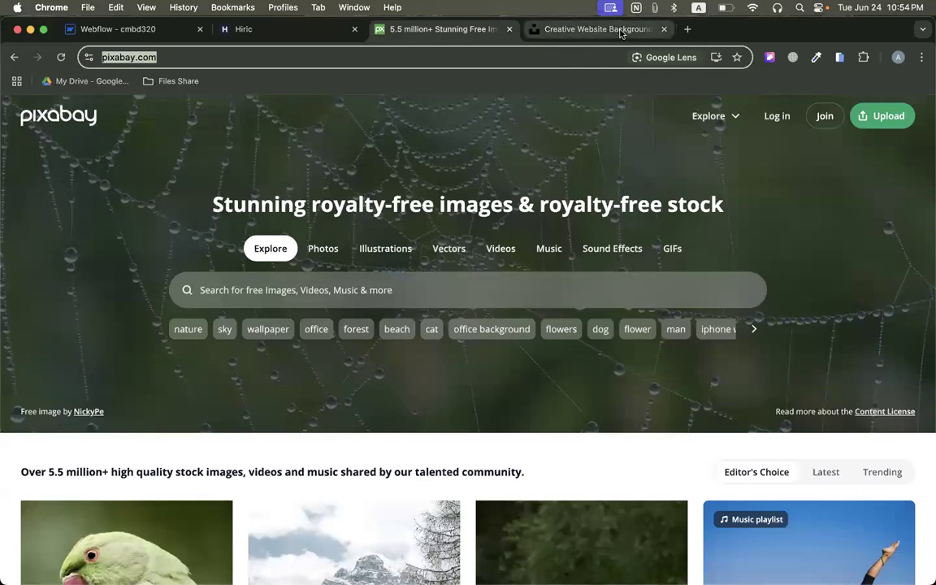
pyautogui.click(591, 29)
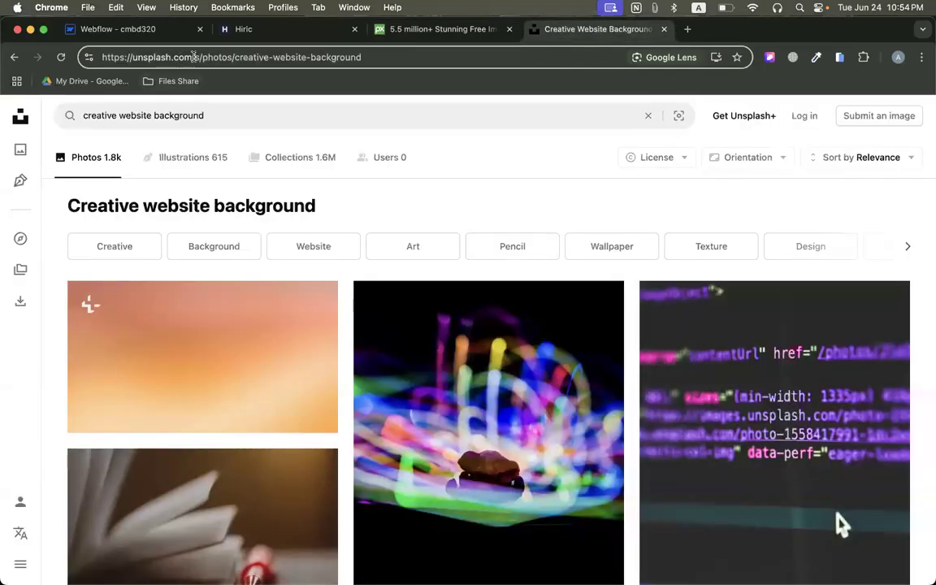
pyautogui.moveTo(195, 57); pyautogui.dragTo(101, 57)
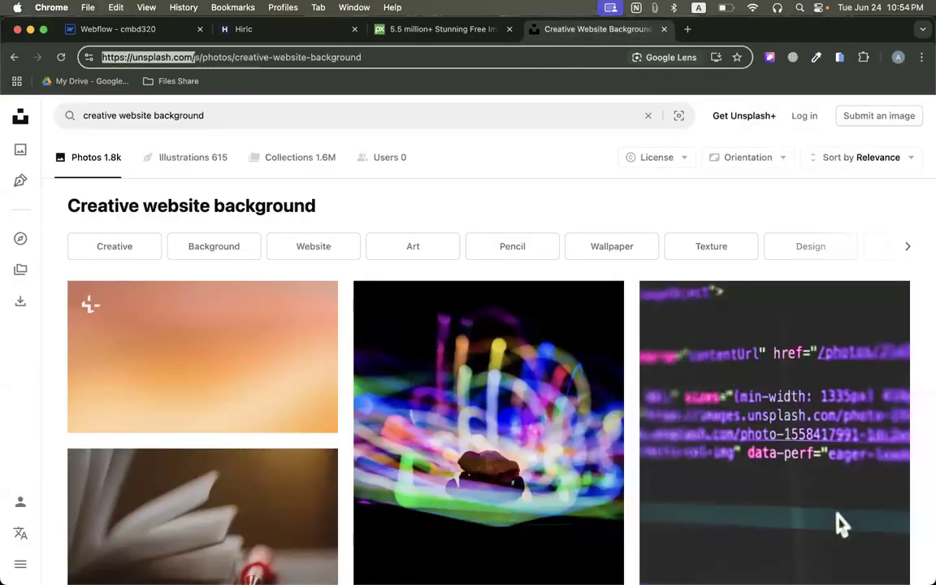
pyautogui.click(431, 30)
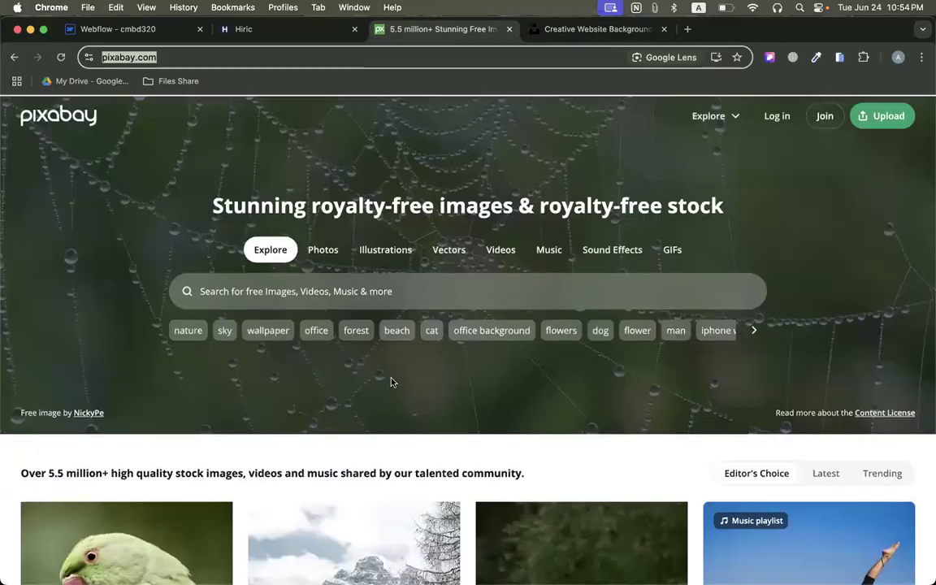
# Browse the featured images on the Pixabay home page and return to its main search field.
pyautogui.scroll(-5, 391, 382)
pyautogui.scroll(4, 341, 330)
pyautogui.scroll(-10, 240, 303)
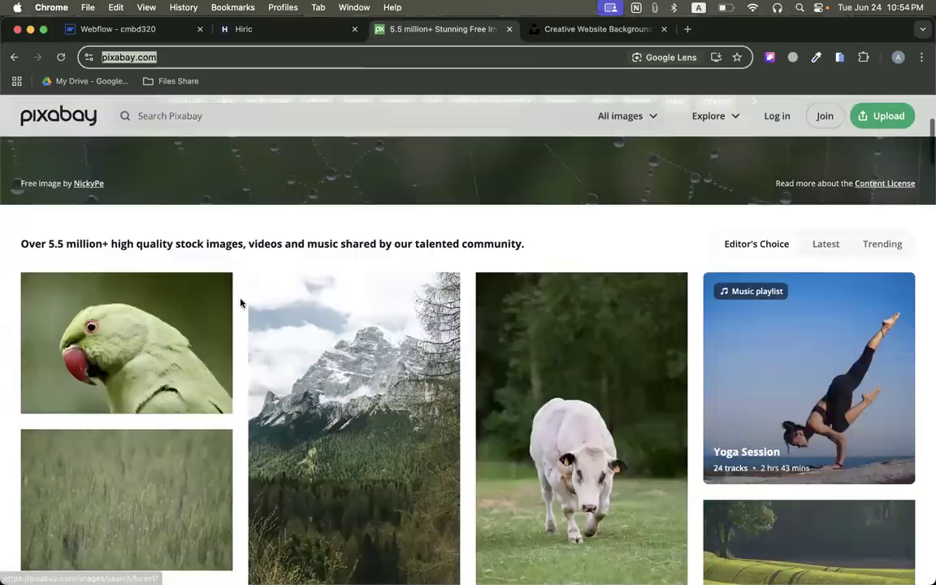
pyautogui.scroll(-15, 241, 303)
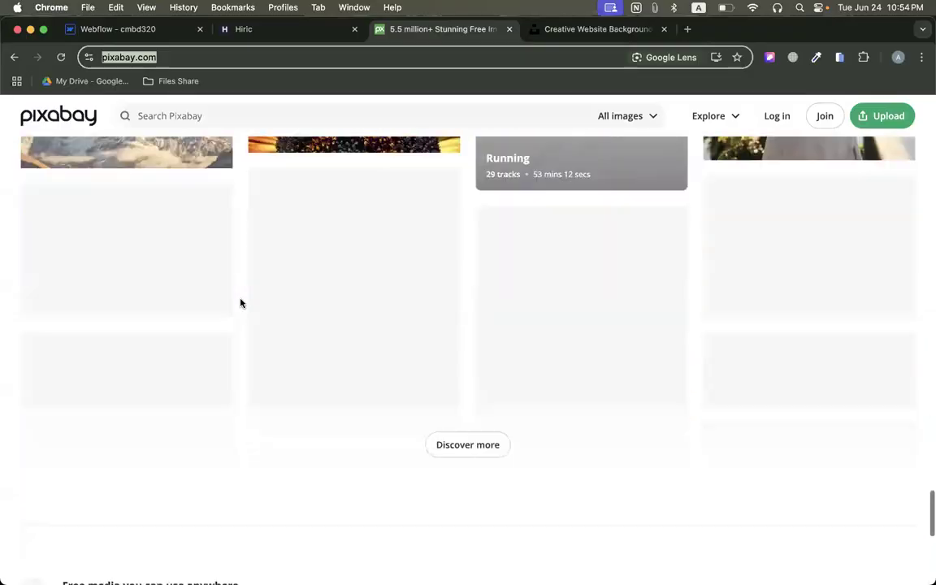
pyautogui.scroll(4, 240, 300)
pyautogui.scroll(20, 241, 300)
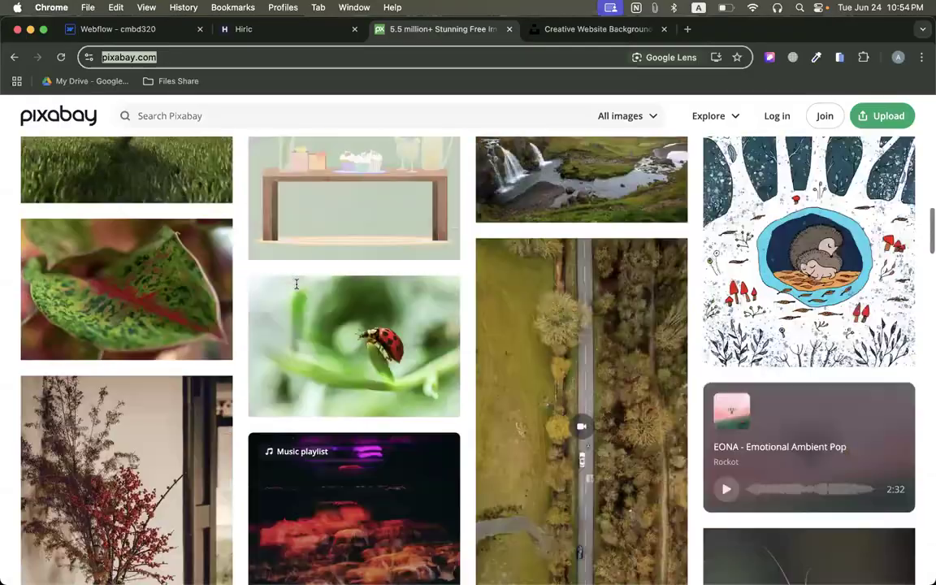
pyautogui.scroll(-2, 297, 289)
pyautogui.scroll(2, 297, 289)
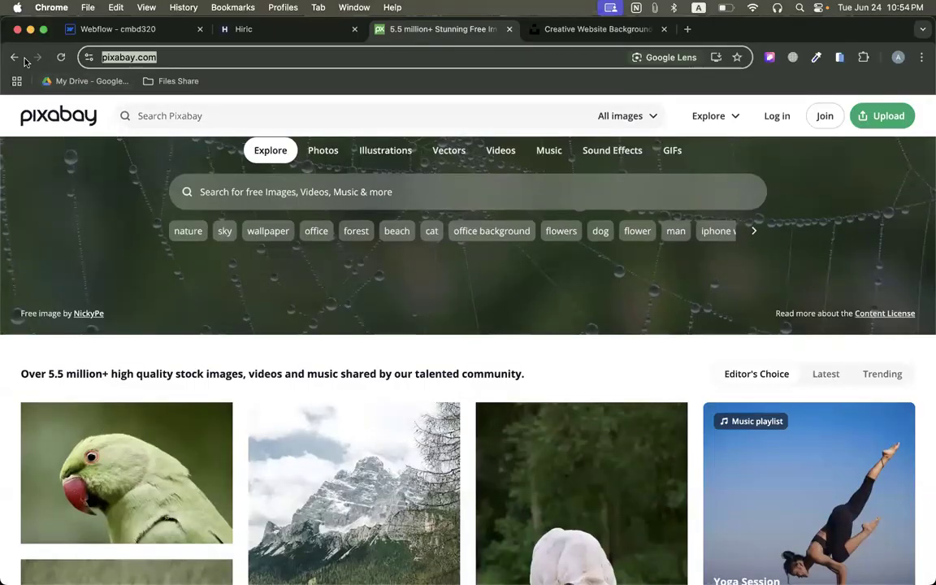
# Search Pixabay for "creative backgeound" from the home page.
pyautogui.click(229, 192)
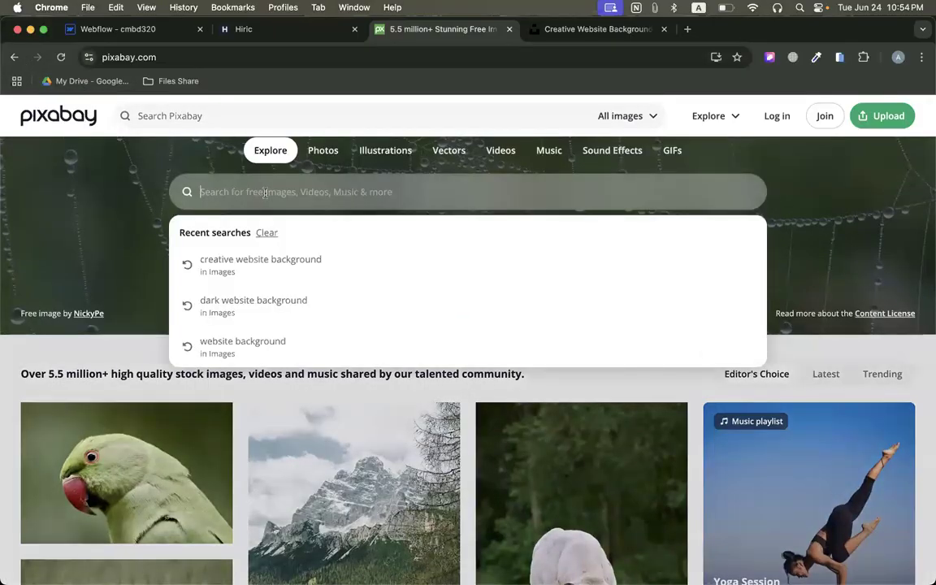
pyautogui.write('creative backgeound')
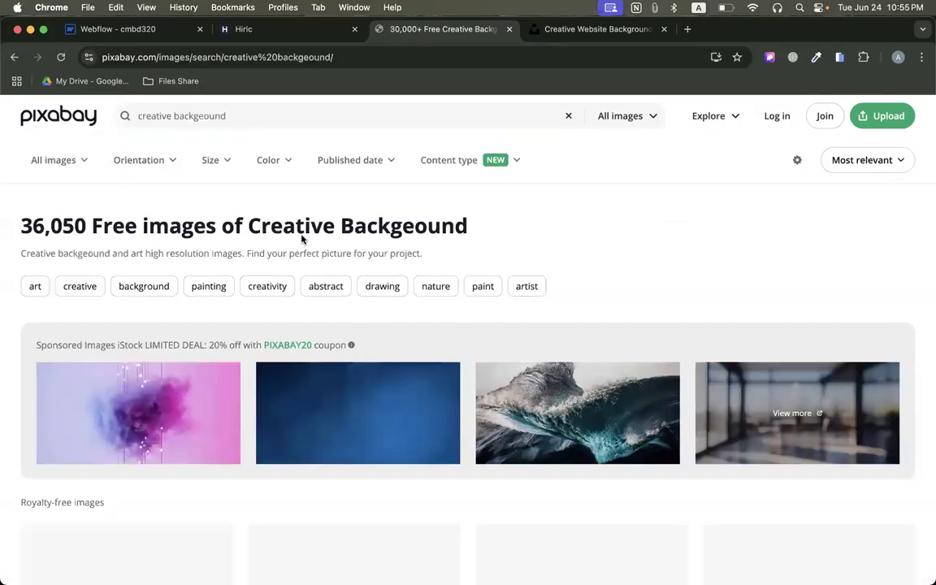
# Examine the sponsored iStock images and the royalty-free results for a usable background image.
pyautogui.scroll(-3, 300, 246)
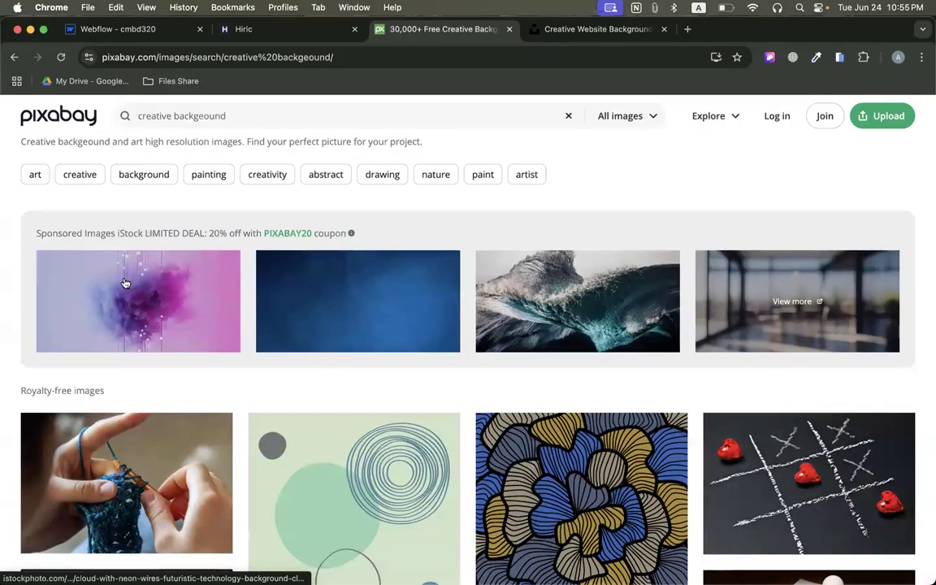
pyautogui.moveTo(33, 231); pyautogui.dragTo(651, 297)
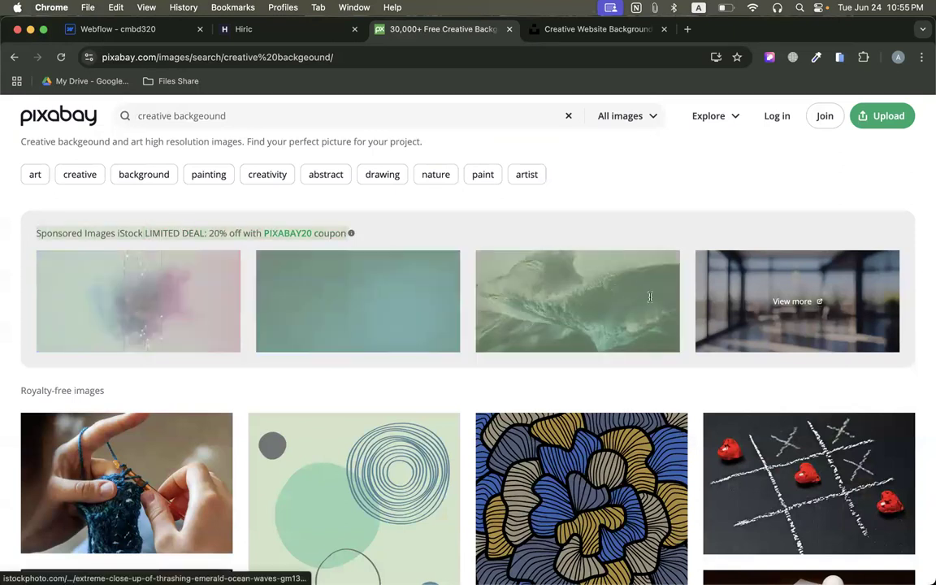
pyautogui.click(642, 226)
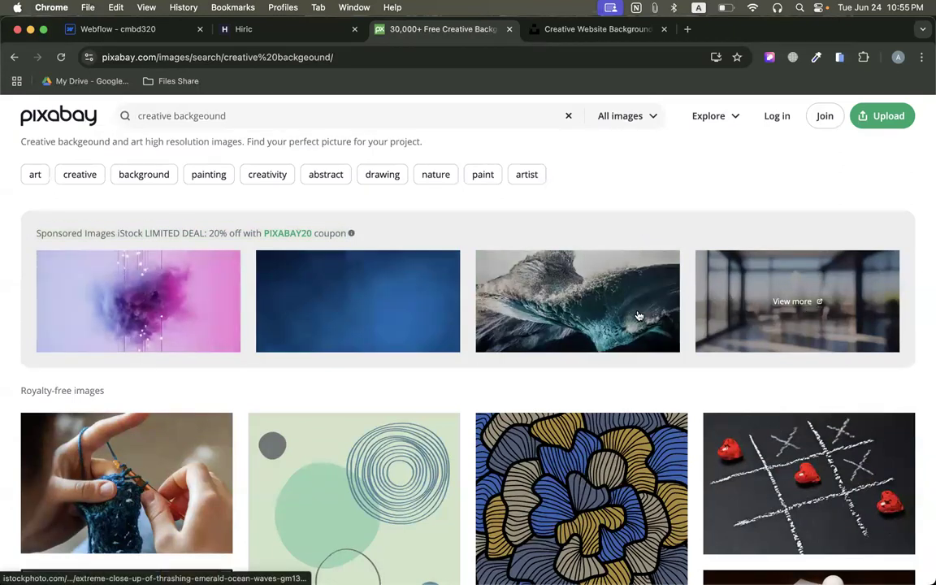
pyautogui.scroll(-5, 638, 316)
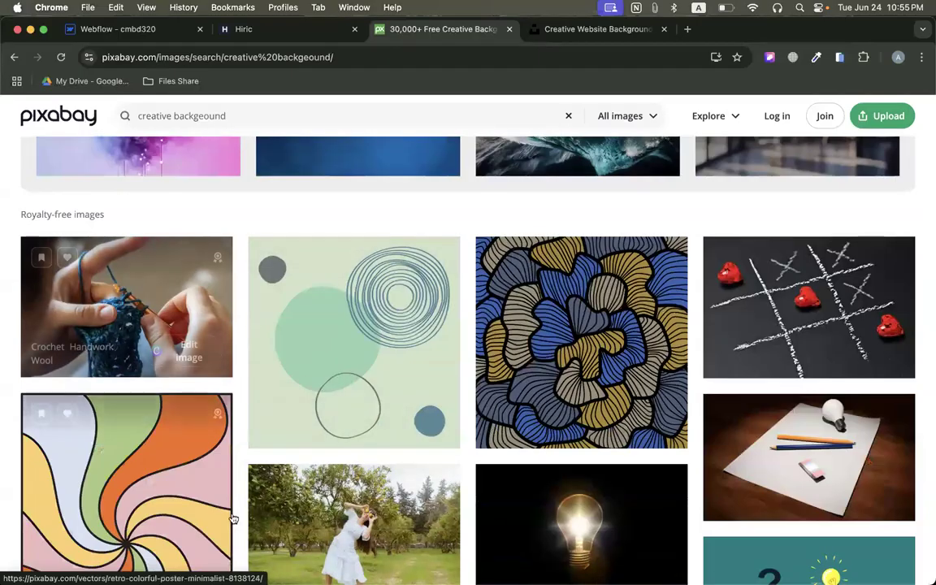
pyautogui.scroll(-10, 516, 301)
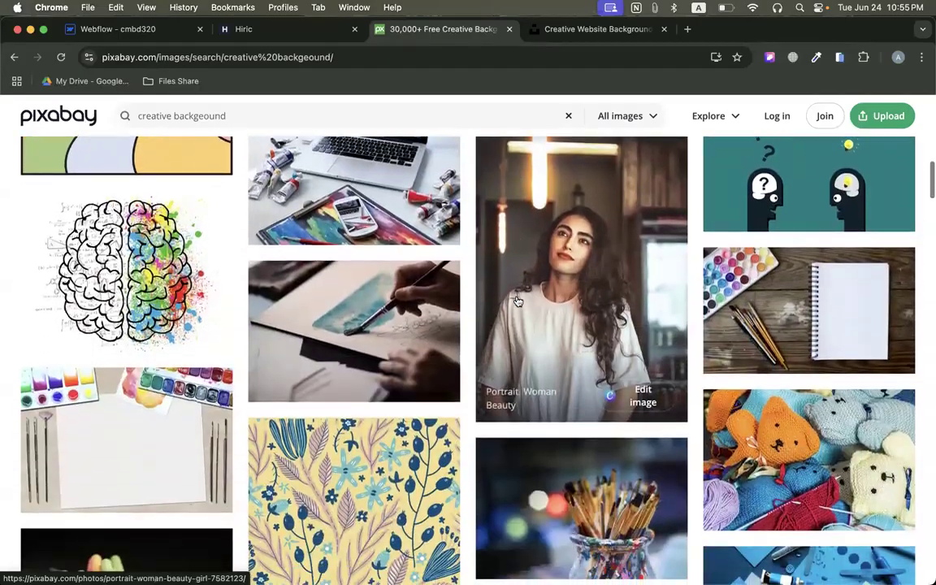
pyautogui.scroll(-5, 516, 300)
pyautogui.scroll(10, 519, 299)
# Open the glowing lightbulb illustration on a black background and download it from Pixabay.
pyautogui.click(604, 291)
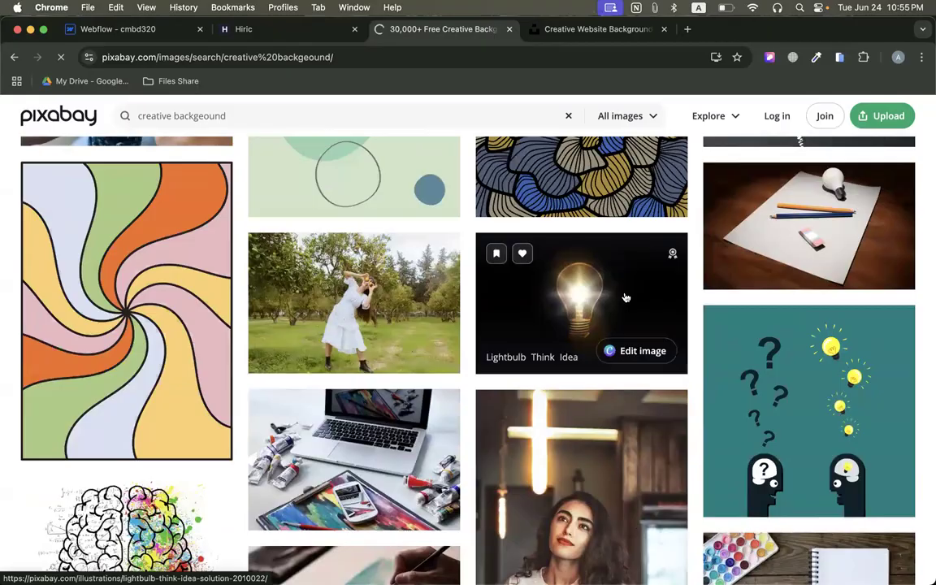
pyautogui.click(841, 205)
pyautogui.click(845, 332)
pyautogui.click(743, 369)
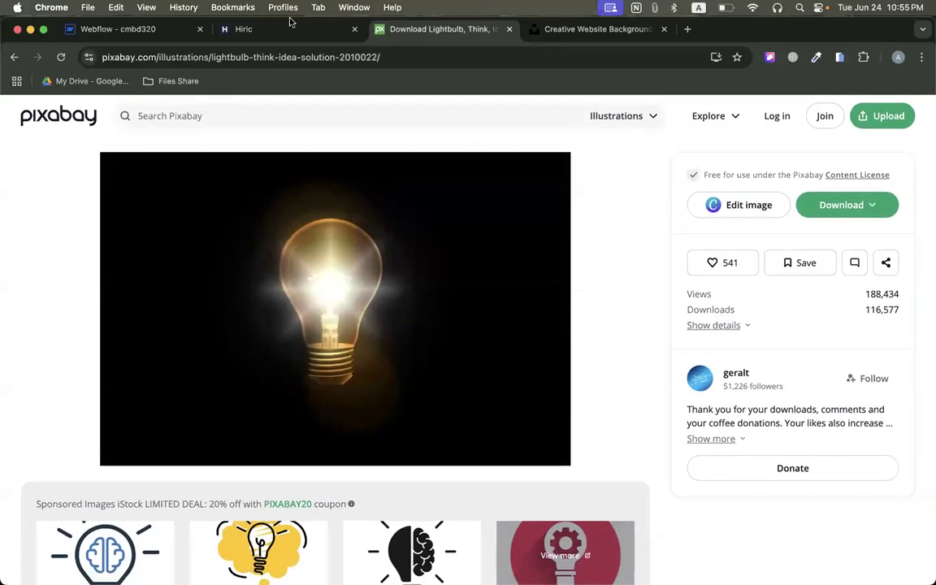
# Return to the Hiric template page and close the Pixabay and Unsplash tabs, keeping only Webflow and Hiric open.
pyautogui.click(273, 28)
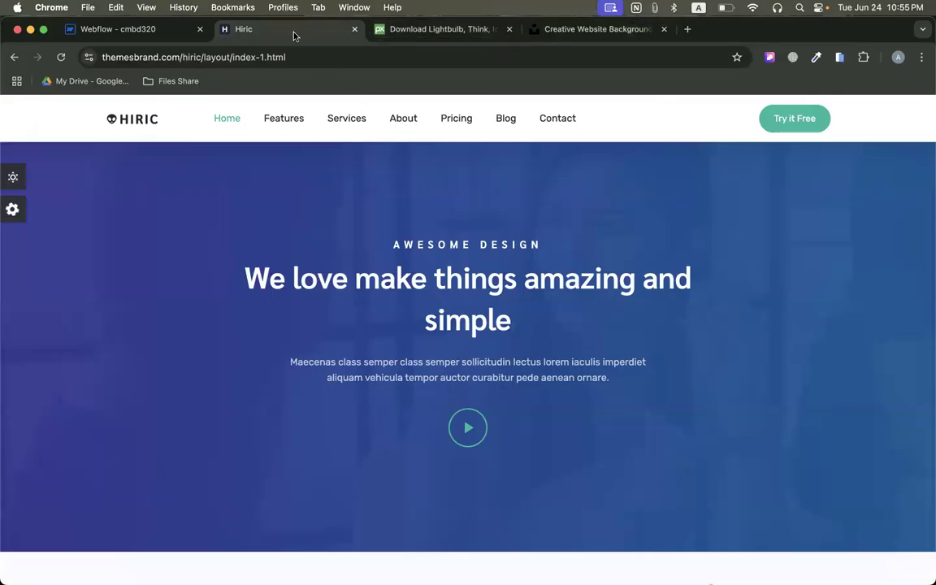
pyautogui.rightClick(318, 35)
pyautogui.click(372, 226)
pyautogui.click(125, 34)
pyautogui.click(280, 34)
pyautogui.rightClick(284, 37)
pyautogui.click(345, 223)
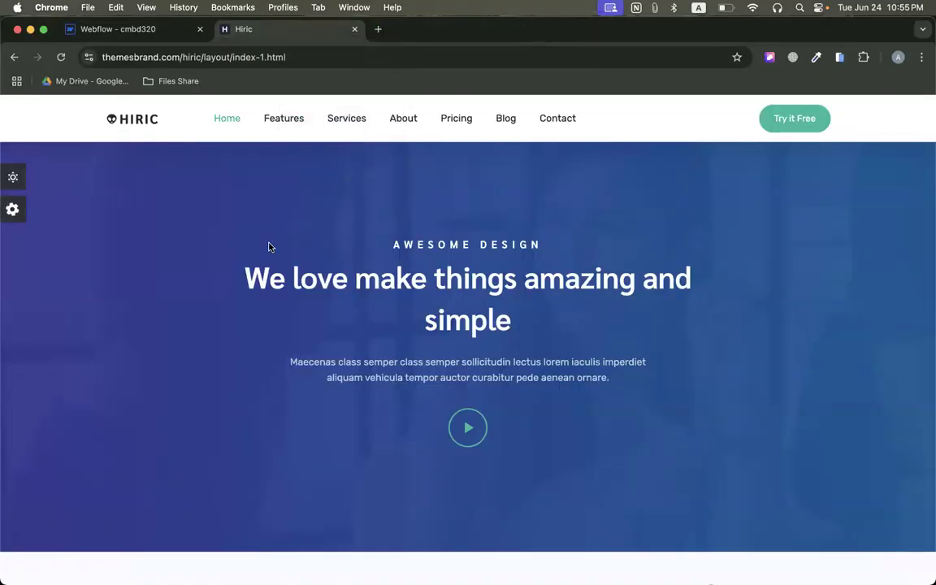
# Review the sections of the Hiric landing page from the hero down to the footer and return to the hero.
pyautogui.scroll(-2, 546, 377)
pyautogui.scroll(-10, 547, 377)
pyautogui.scroll(15, 546, 382)
pyautogui.scroll(-15, 362, 300)
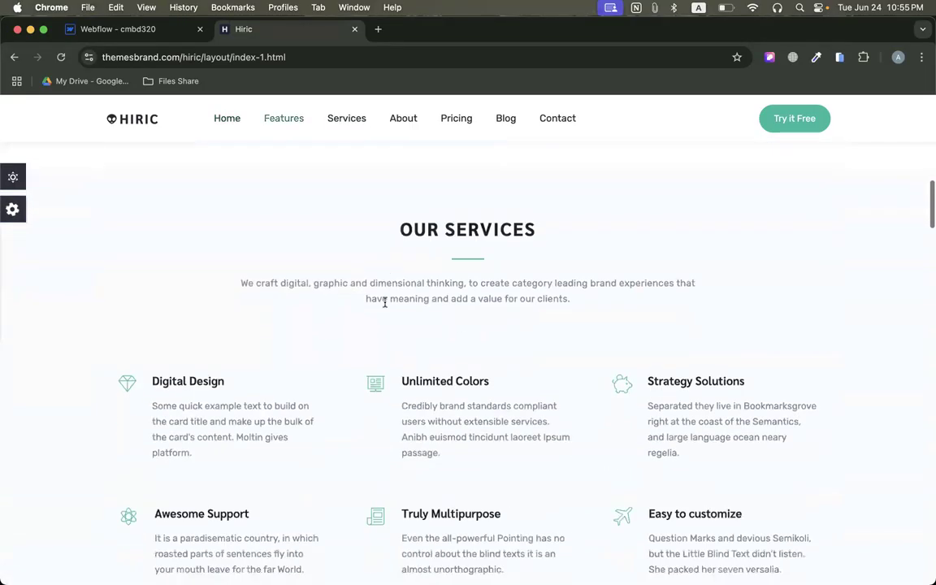
pyautogui.scroll(-15, 385, 304)
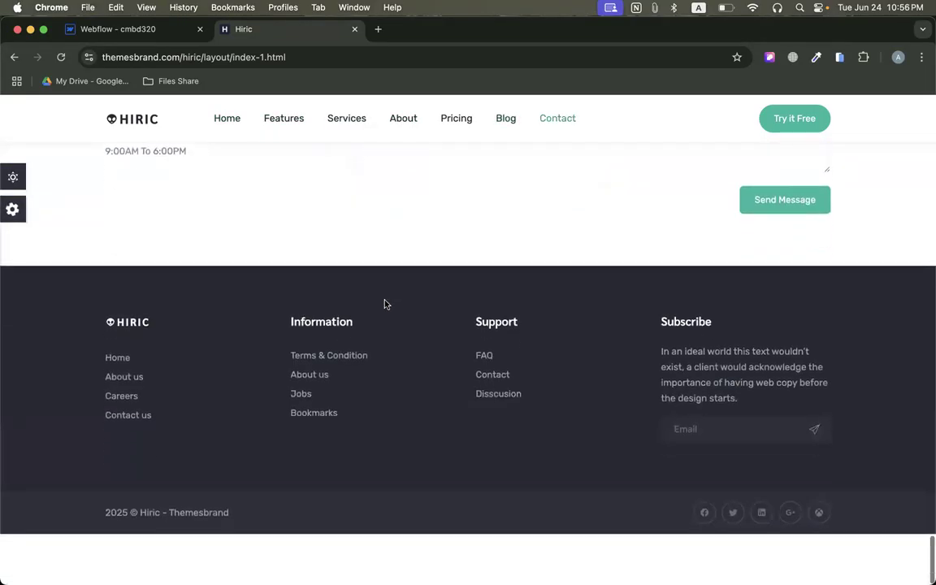
pyautogui.scroll(20, 260, 394)
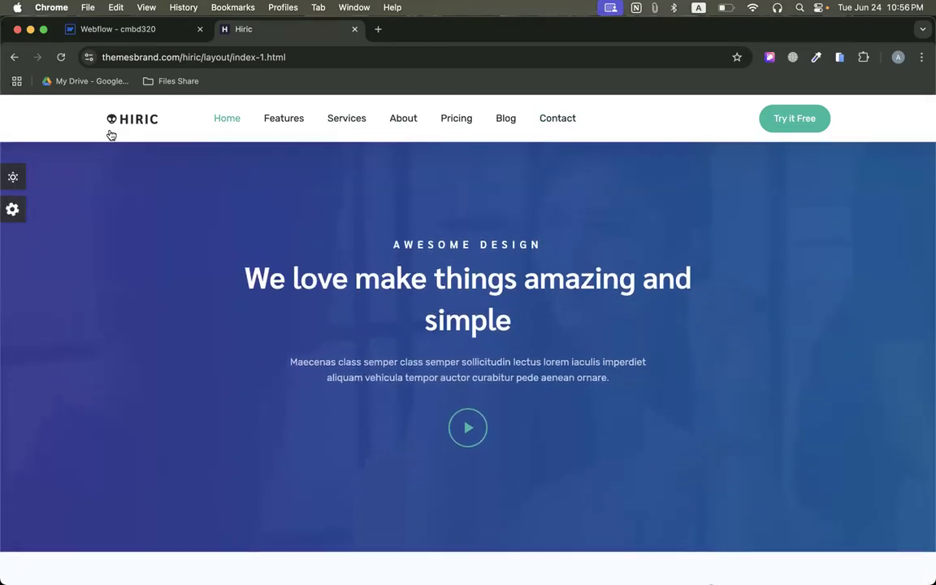
# Switch to the Webflow designer and set the browser zoom to 75%.
pyautogui.click(110, 30)
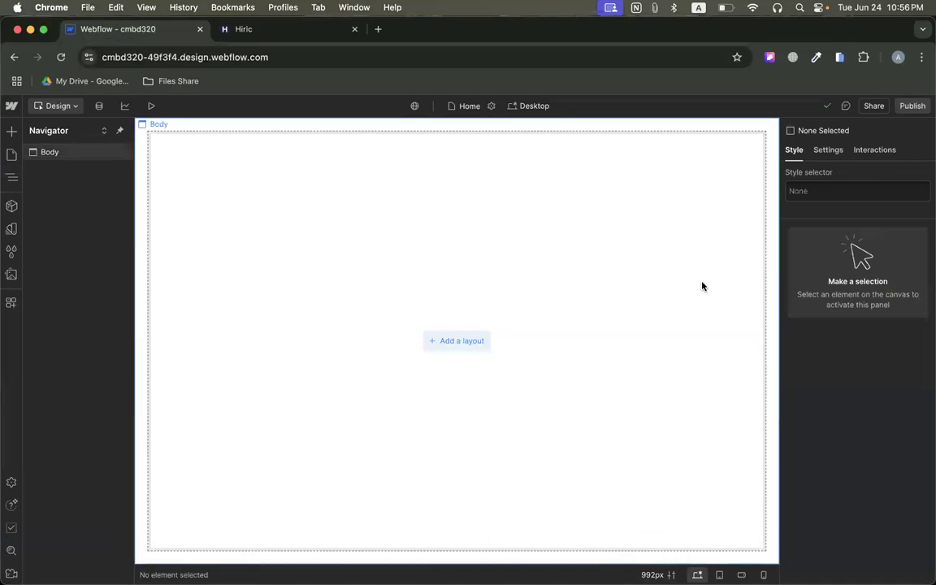
pyautogui.click(922, 58)
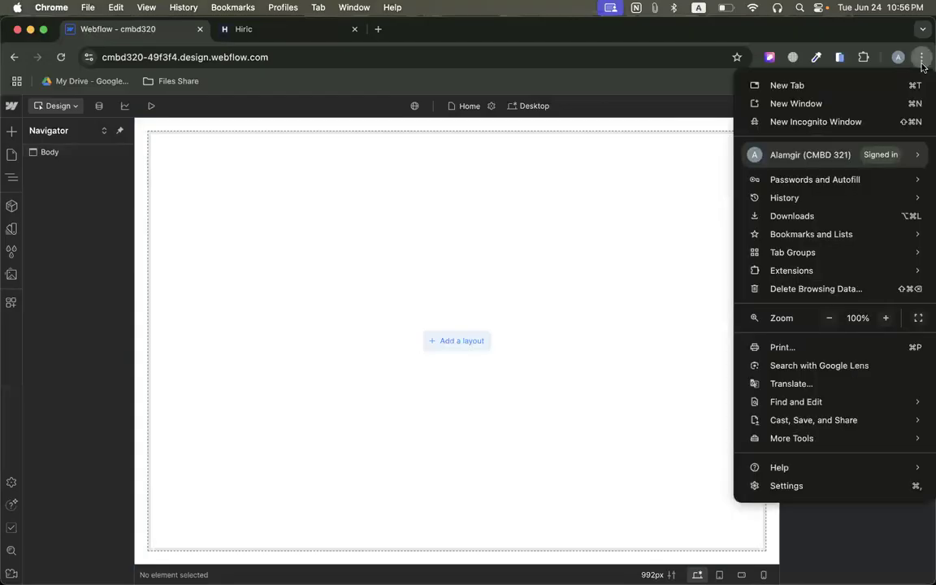
pyautogui.click(830, 319)
pyautogui.click(830, 319)
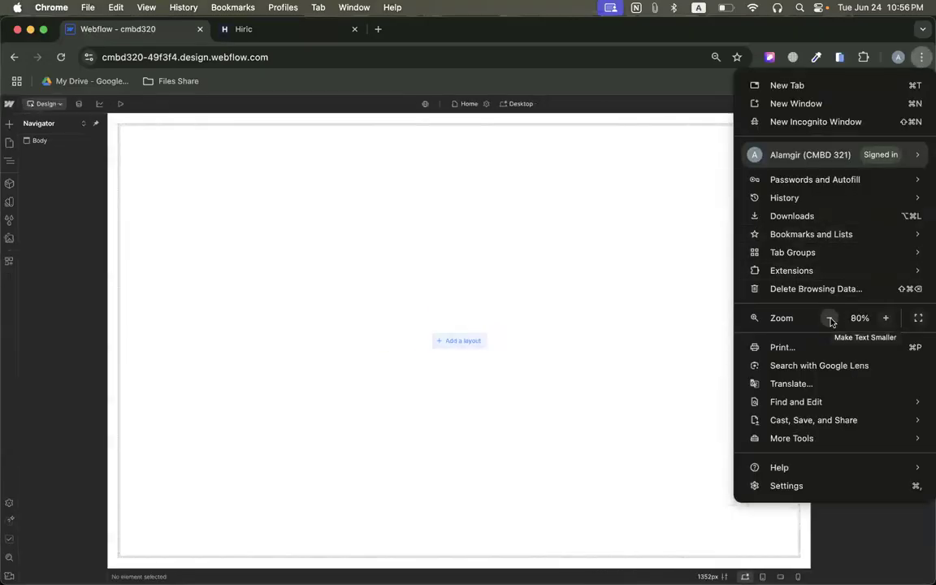
pyautogui.click(830, 319)
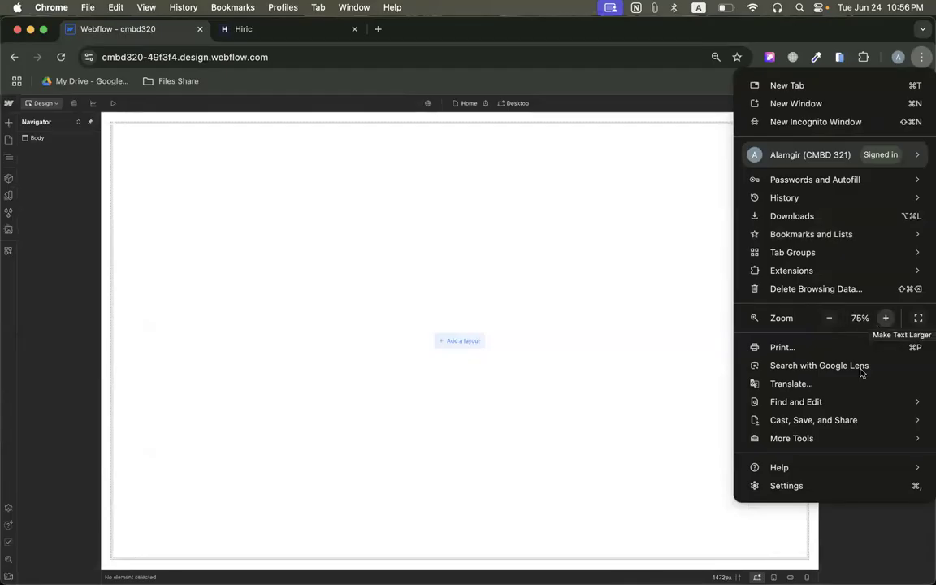
pyautogui.click(830, 318)
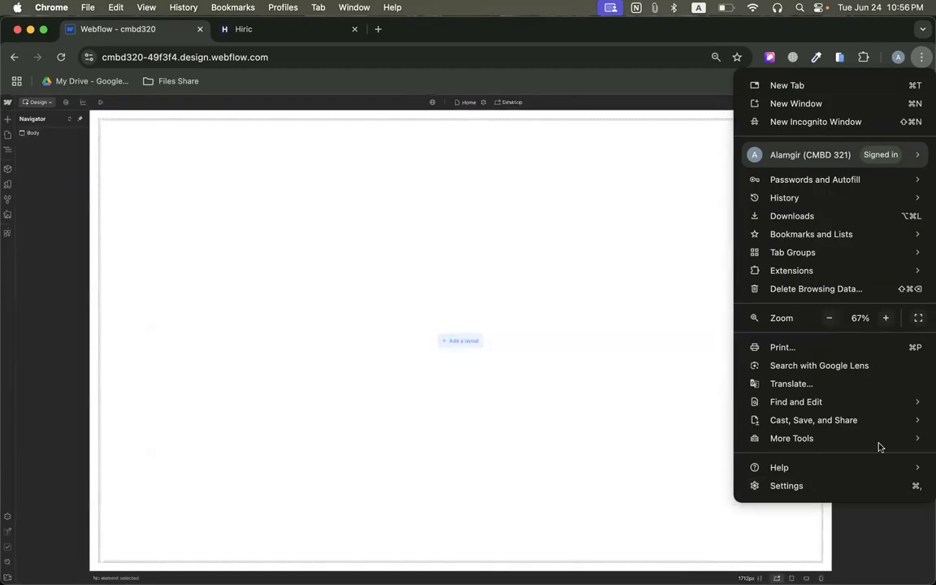
pyautogui.click(885, 318)
pyautogui.click(885, 320)
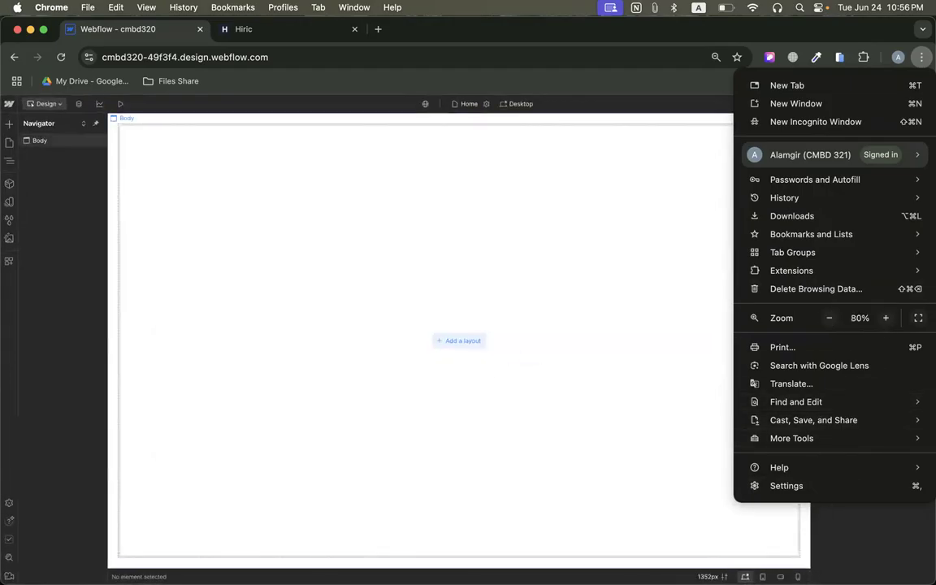
pyautogui.click(830, 317)
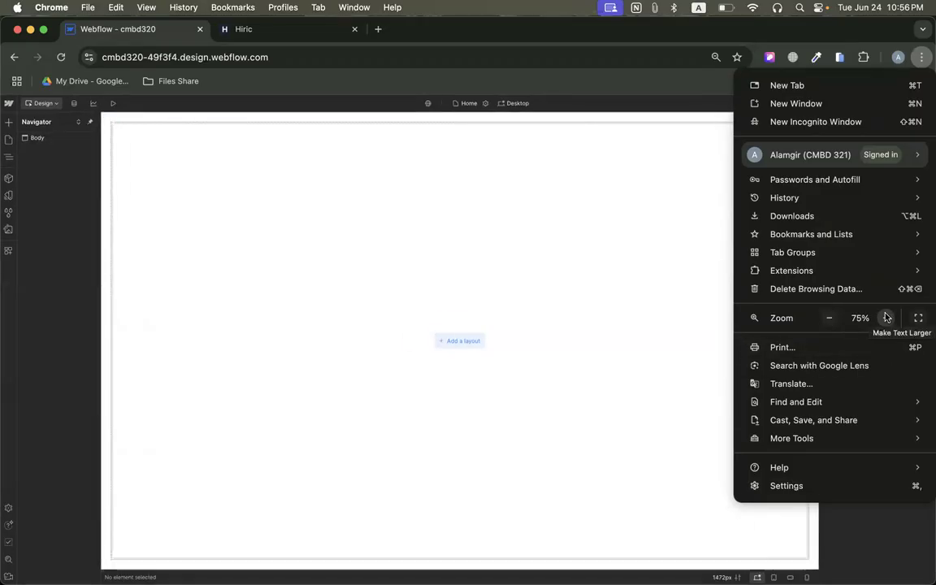
pyautogui.click(556, 244)
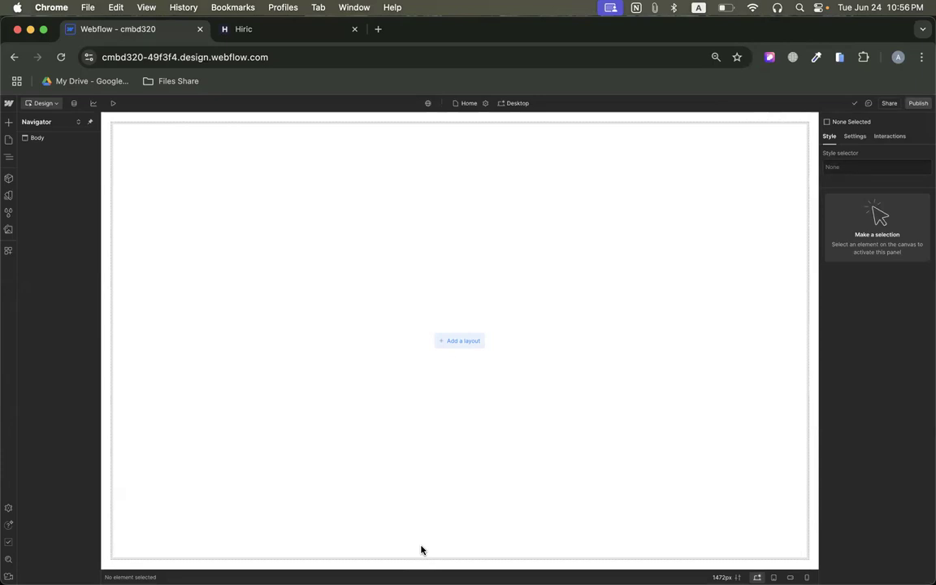
# Go back to the Hiric template and review its sections from the hero down to the contact area, returning to the hero.
pyautogui.click(284, 35)
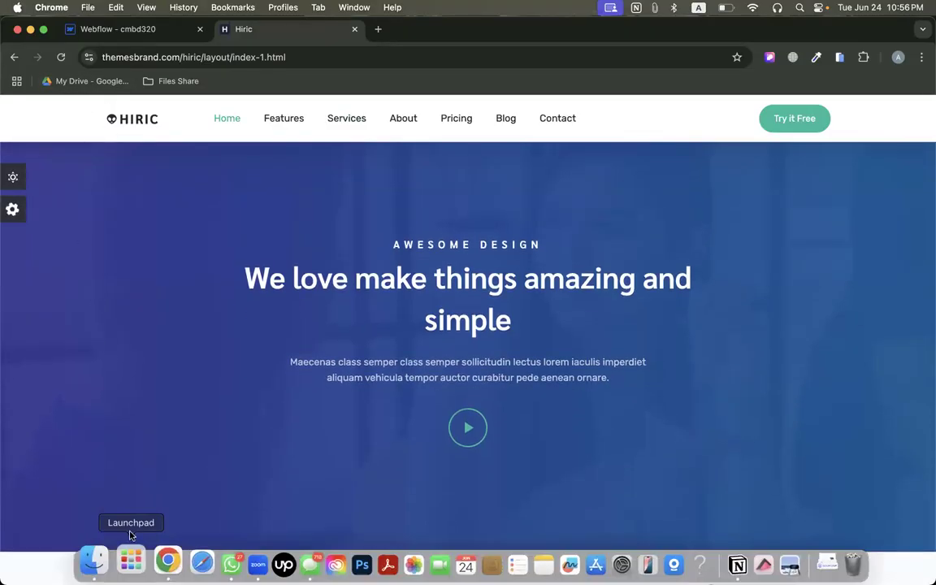
pyautogui.scroll(-7, 199, 378)
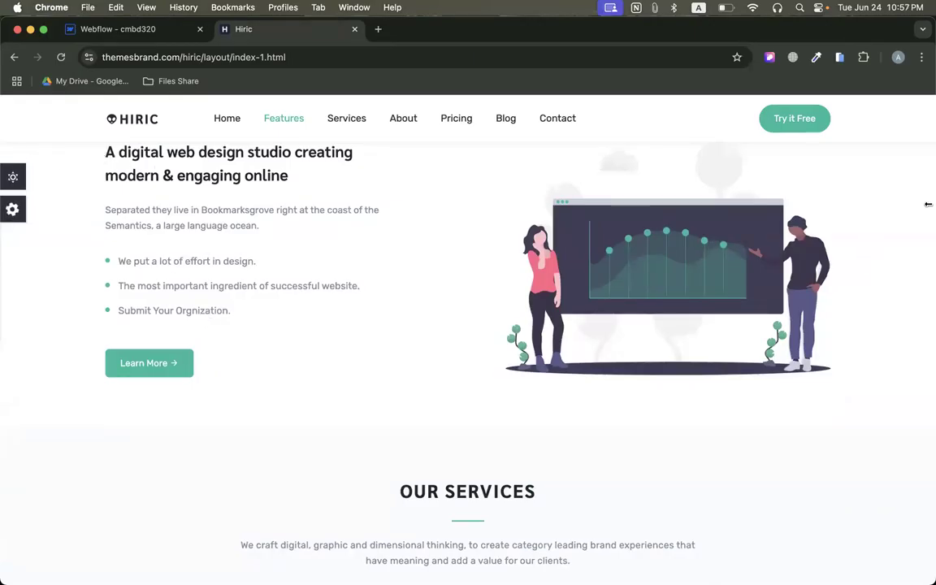
pyautogui.scroll(-9, 204, 371)
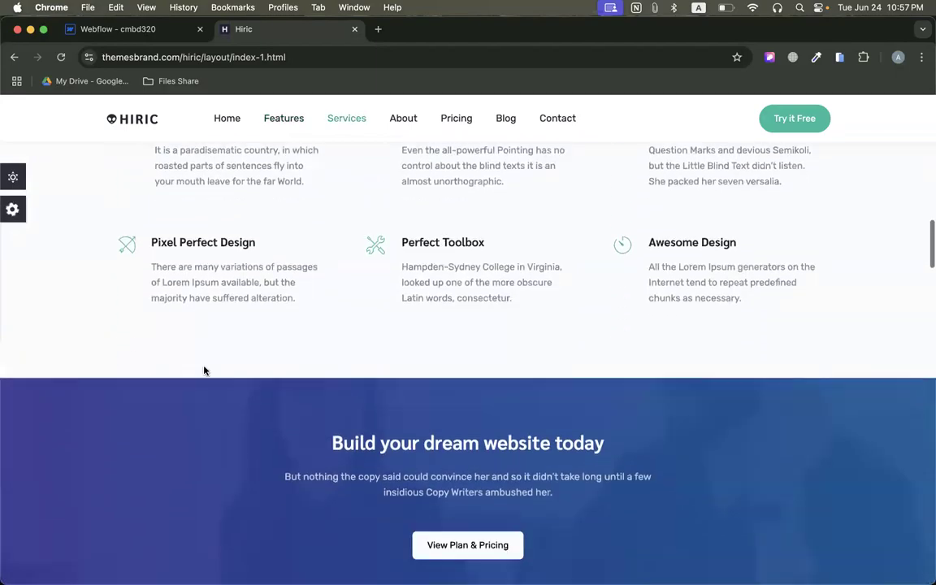
pyautogui.scroll(-4, 194, 346)
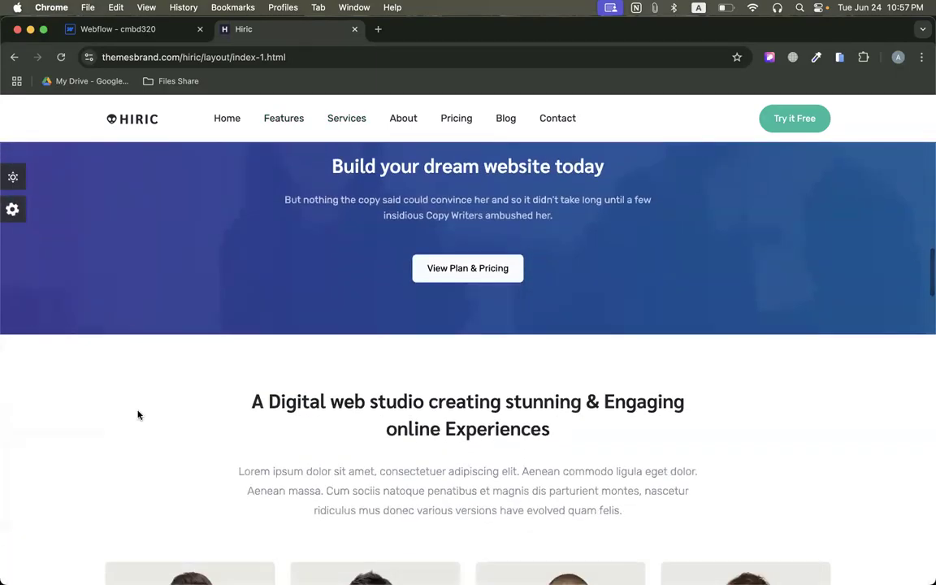
pyautogui.scroll(-5, 138, 415)
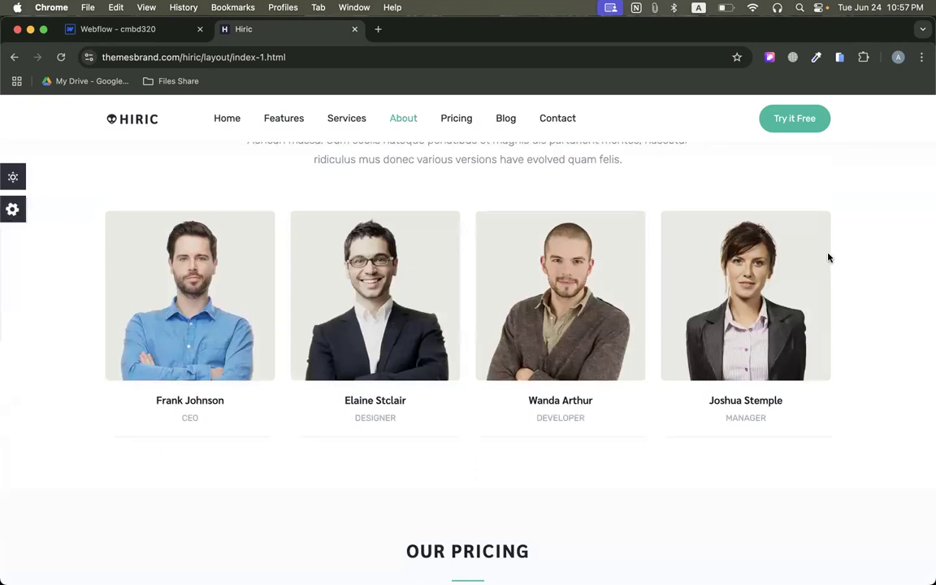
pyautogui.scroll(-10, 408, 326)
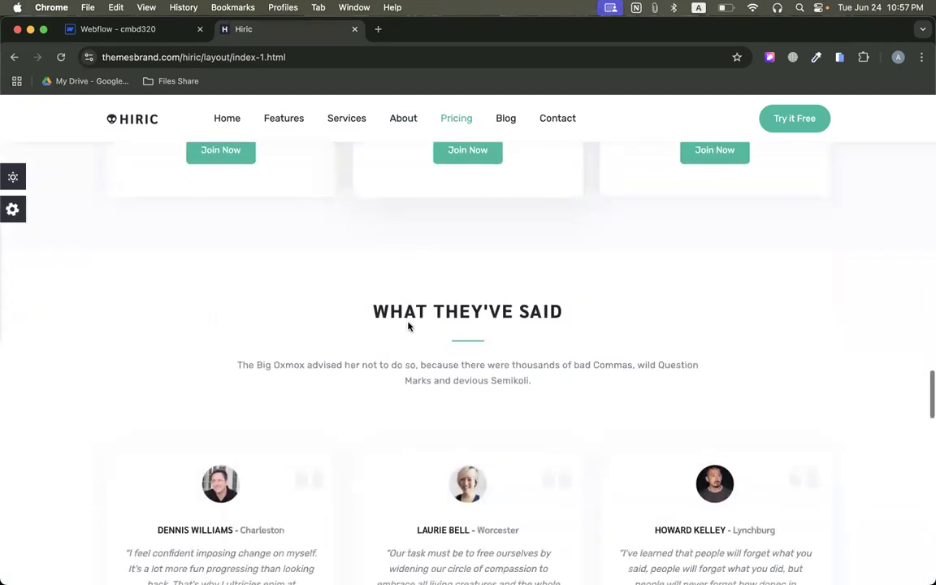
pyautogui.scroll(-10, 408, 325)
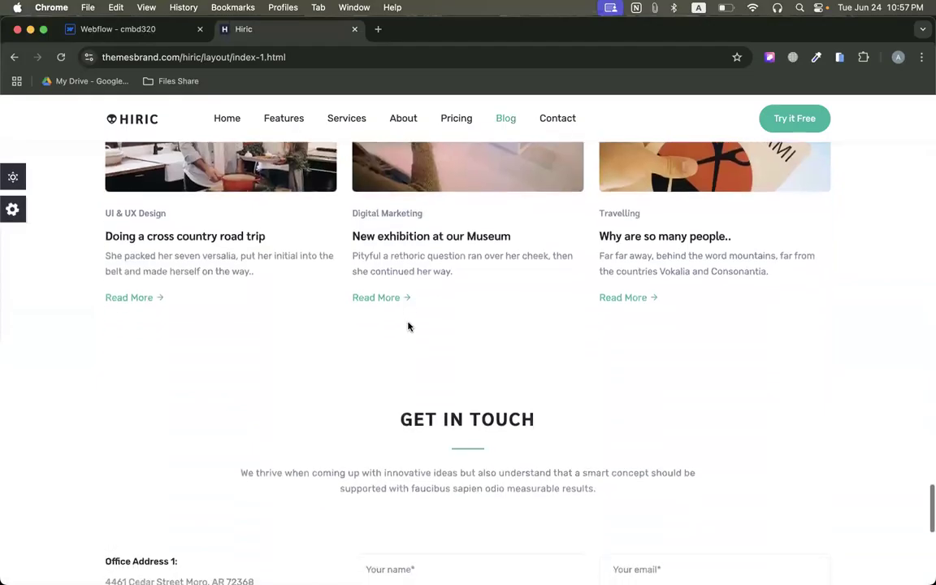
pyautogui.scroll(-3, 408, 323)
pyautogui.scroll(20, 408, 323)
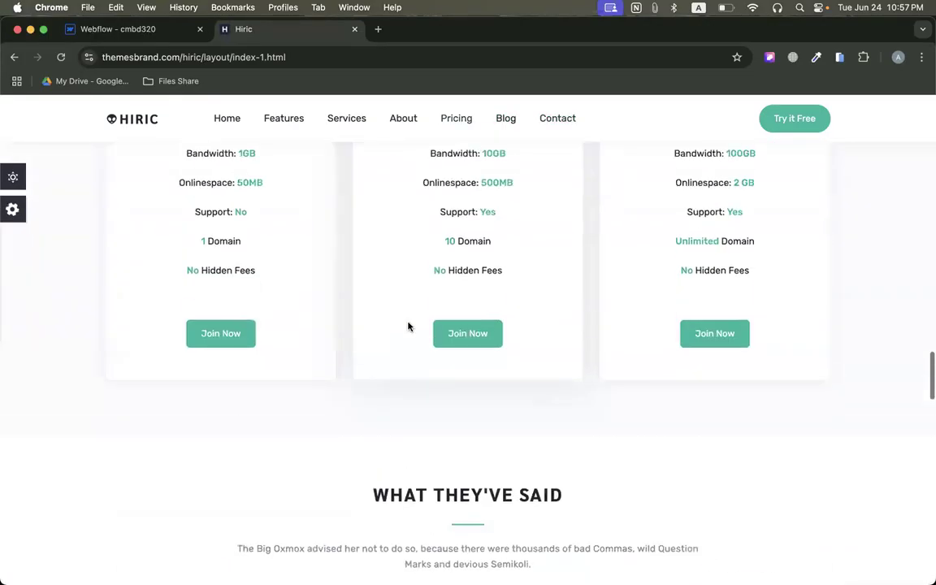
pyautogui.scroll(-1, 702, 305)
pyautogui.scroll(1, 703, 304)
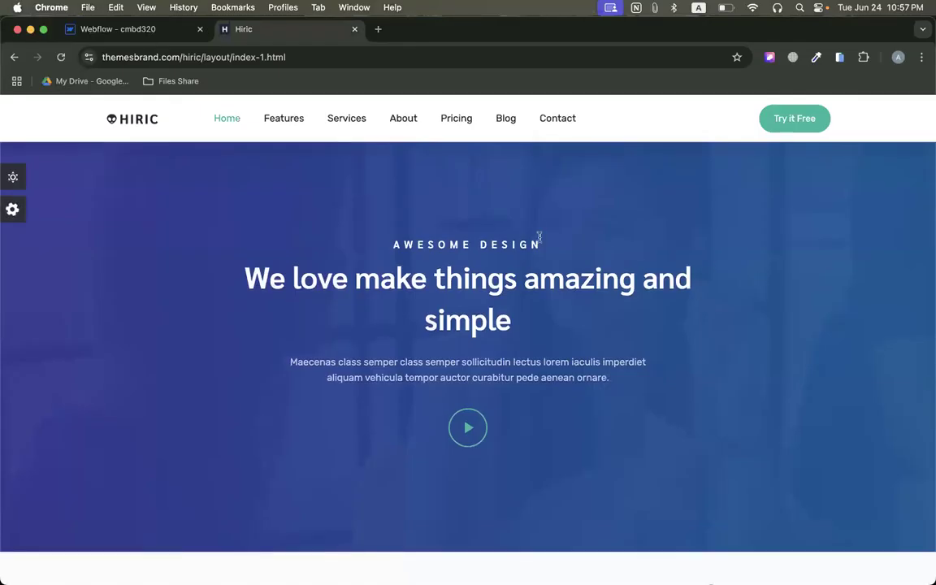
# In Webflow, add a section to the empty page body and place an H1 heading inside it.
pyautogui.click(120, 32)
pyautogui.click(8, 122)
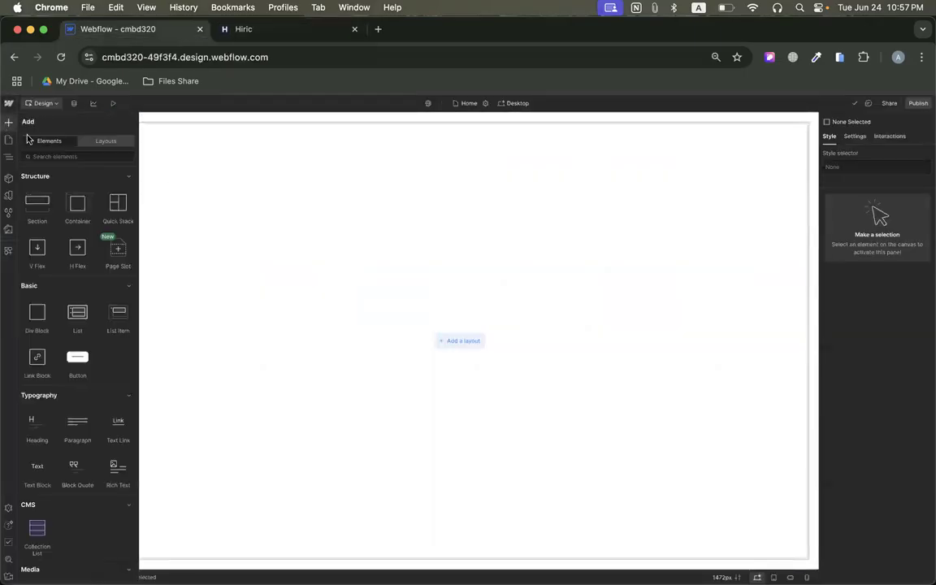
pyautogui.moveTo(48, 223); pyautogui.dragTo(330, 209)
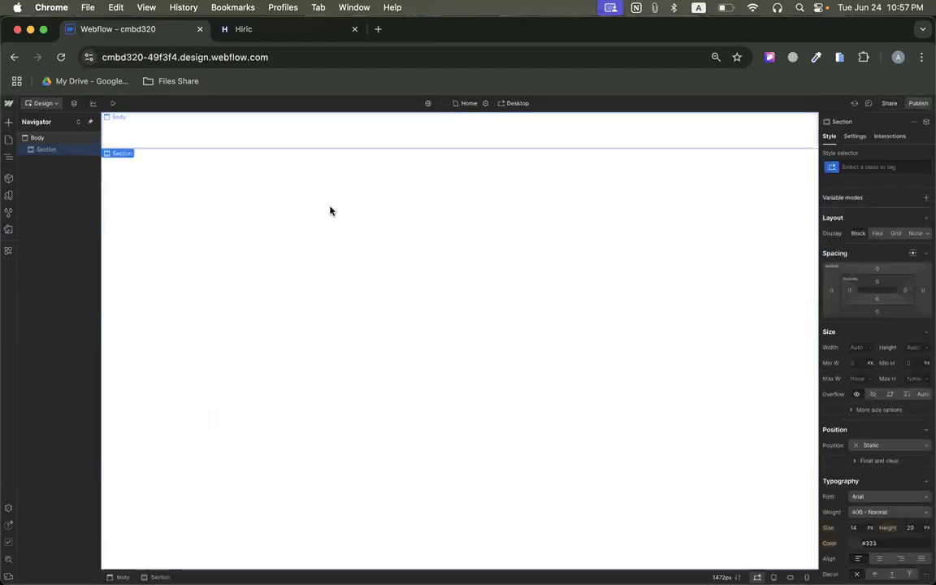
pyautogui.click(8, 120)
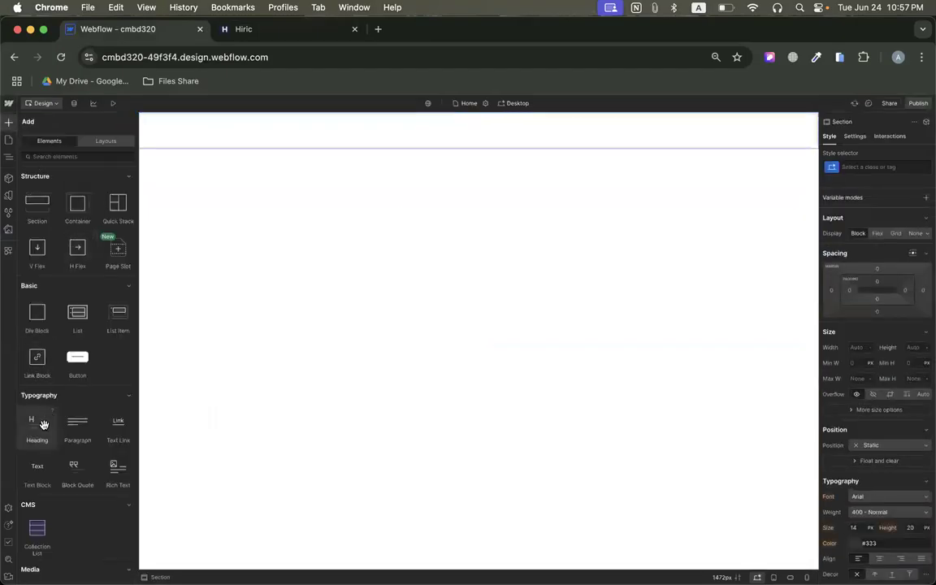
pyautogui.moveTo(34, 420); pyautogui.dragTo(251, 120)
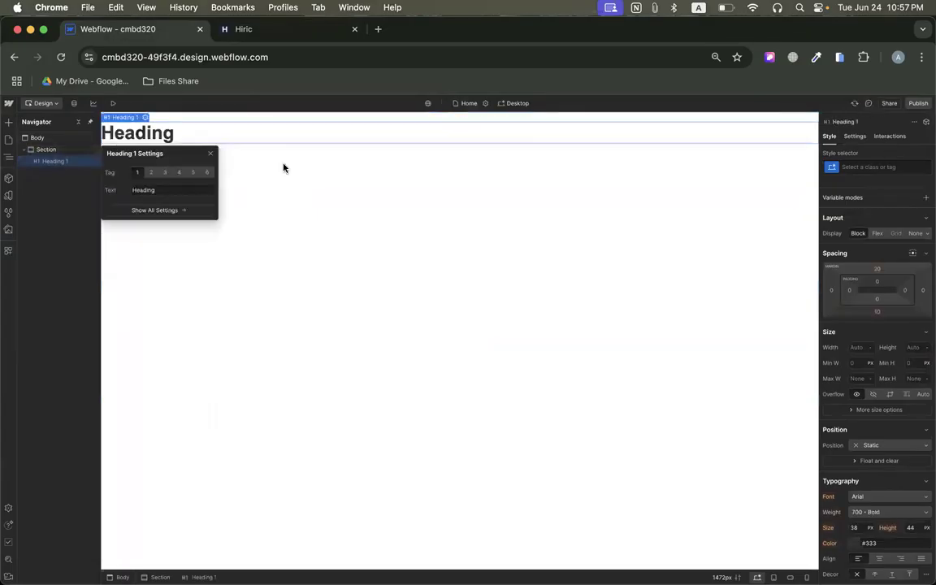
# Open the site's publish options and confirm the Webflow account's e-mail through the verification message in Gmail, keeping Gmail as the first tab.
pyautogui.click(919, 103)
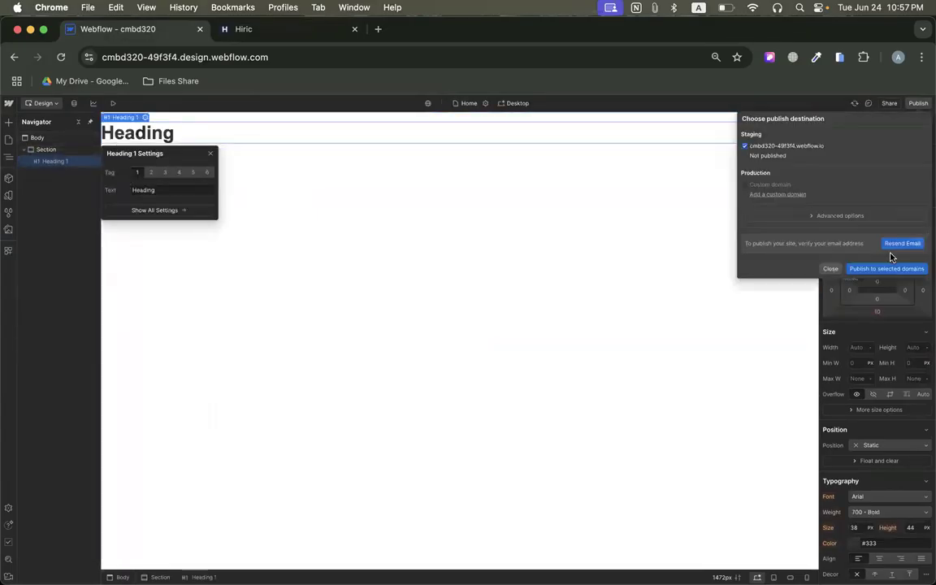
pyautogui.click(378, 29)
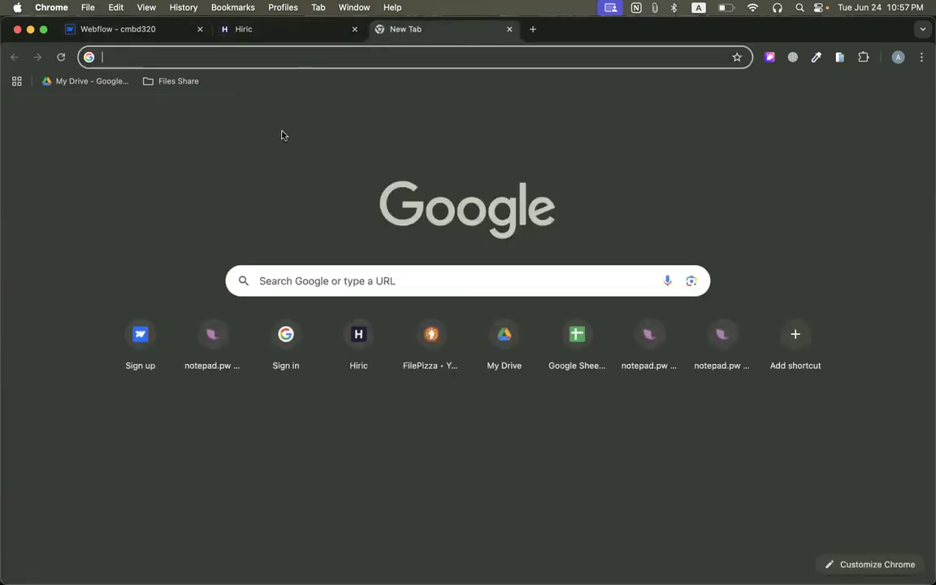
pyautogui.click(779, 124)
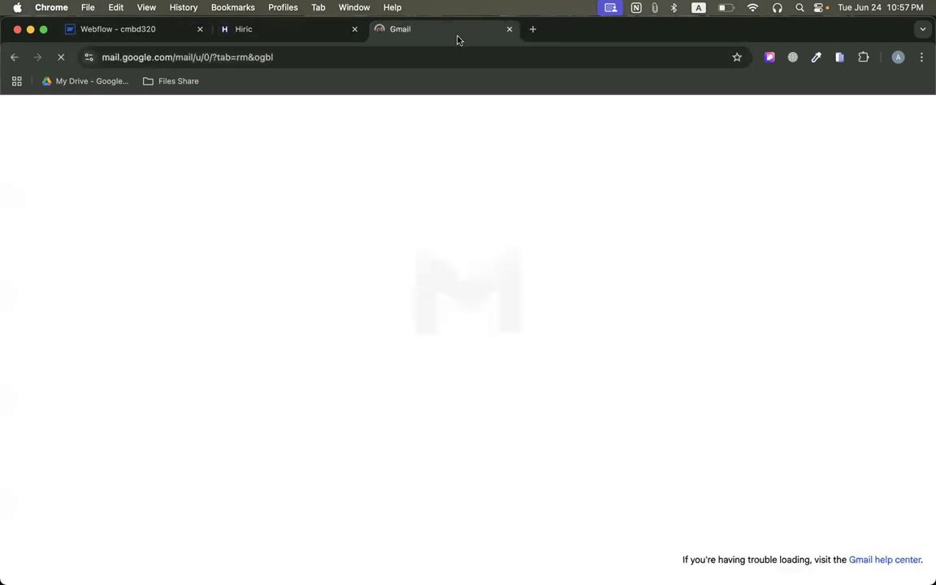
pyautogui.moveTo(458, 33); pyautogui.dragTo(162, 31)
pyautogui.click(260, 321)
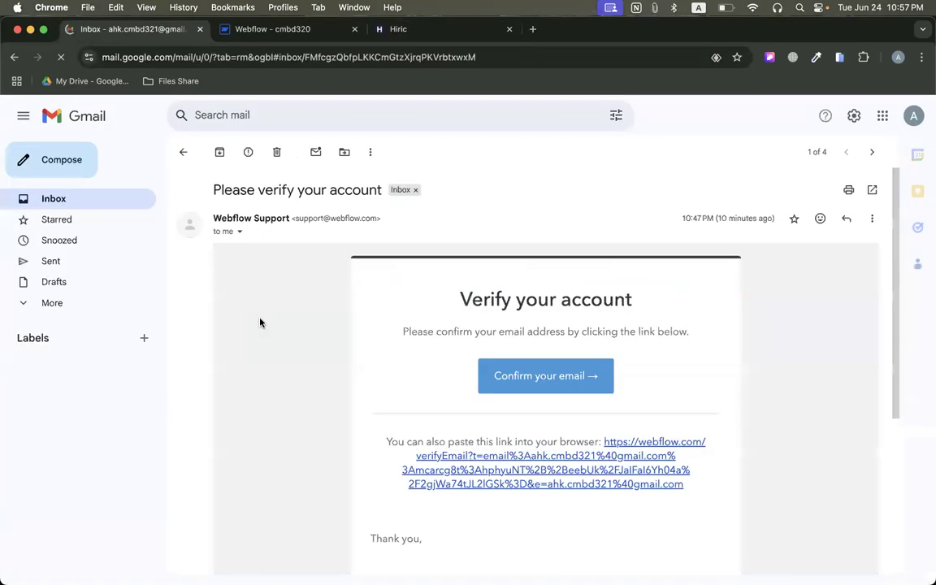
pyautogui.click(543, 416)
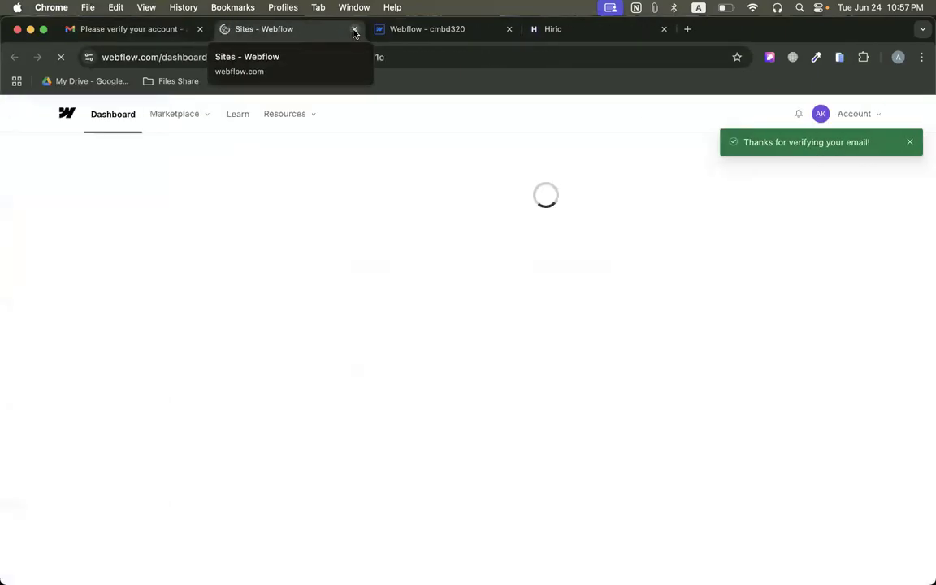
pyautogui.click(353, 30)
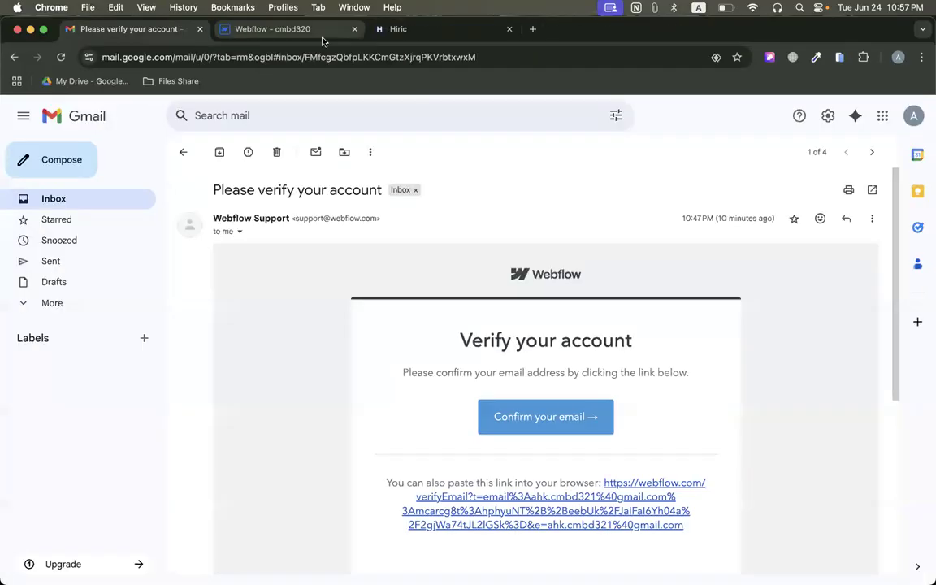
# Publish the Webflow site to the staging domain cmbd320-49f3f4.webflow.io and open the live page.
pyautogui.click(284, 27)
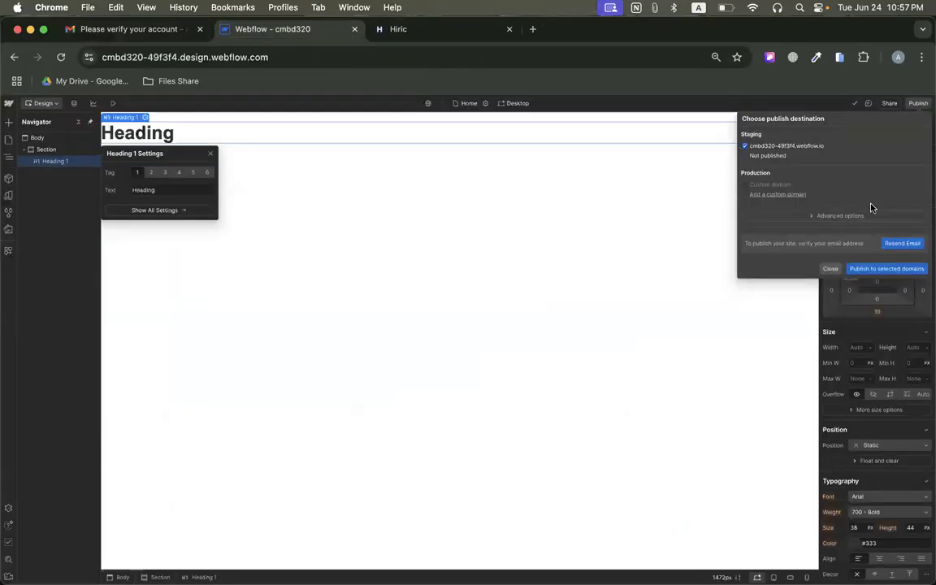
pyautogui.click(867, 269)
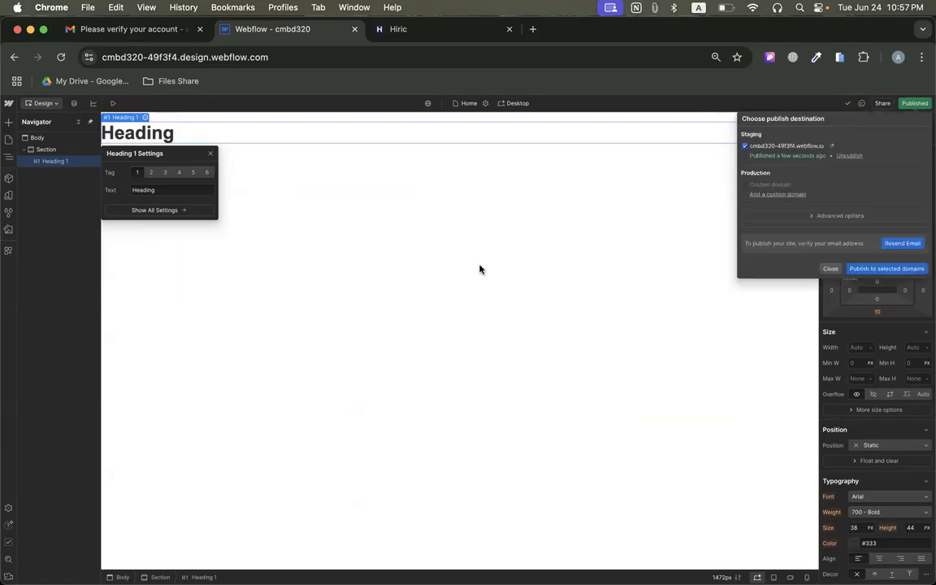
pyautogui.click(830, 146)
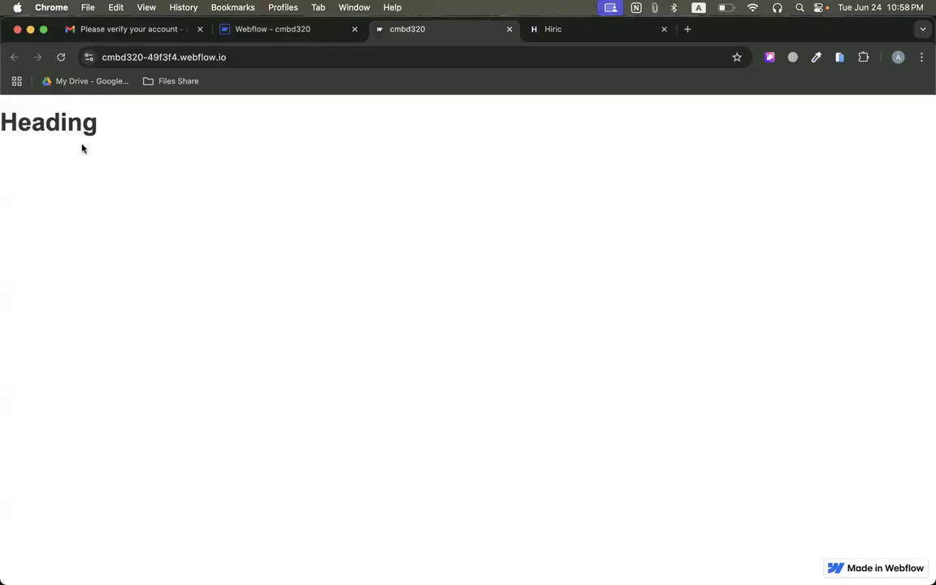
# Back in the Webflow designer, add a second section below the first, with a container inside it holding an H1 heading.
pyautogui.click(282, 29)
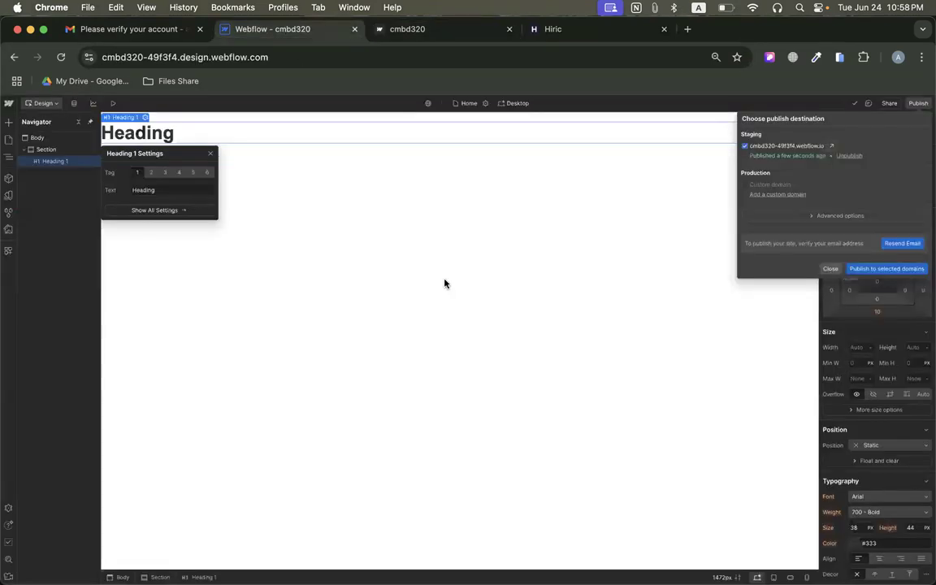
pyautogui.click(228, 119)
pyautogui.click(8, 122)
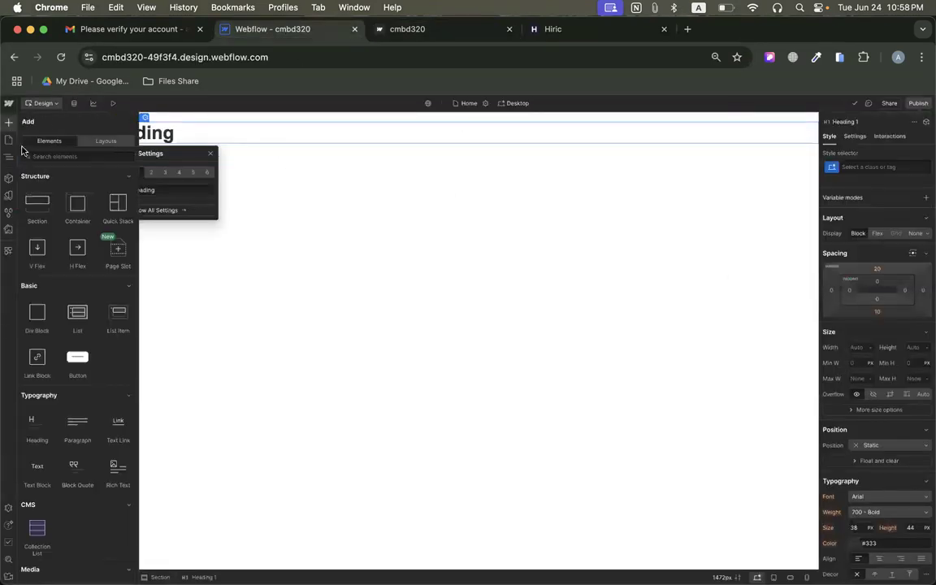
pyautogui.moveTo(37, 203); pyautogui.dragTo(221, 203)
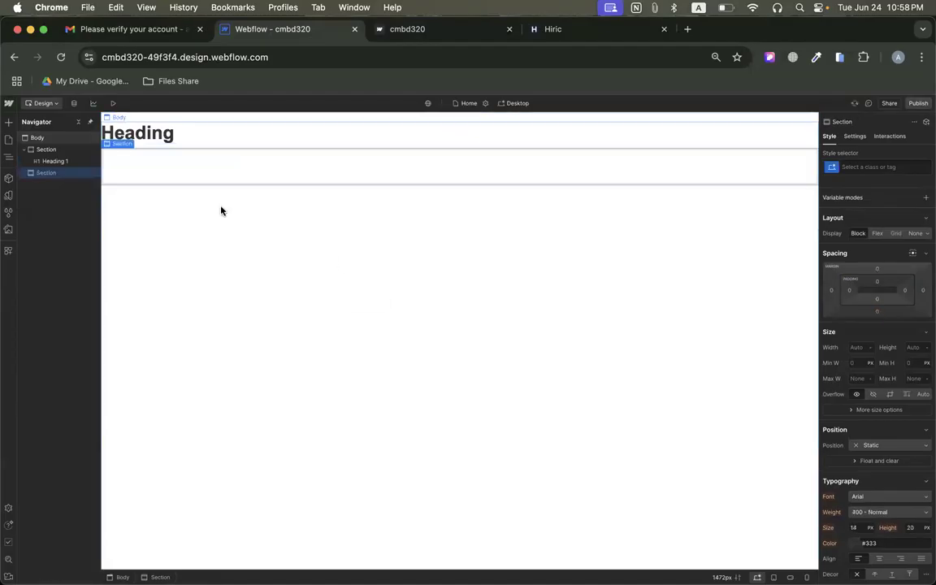
pyautogui.click(8, 122)
pyautogui.moveTo(69, 210); pyautogui.dragTo(227, 167)
pyautogui.click(8, 122)
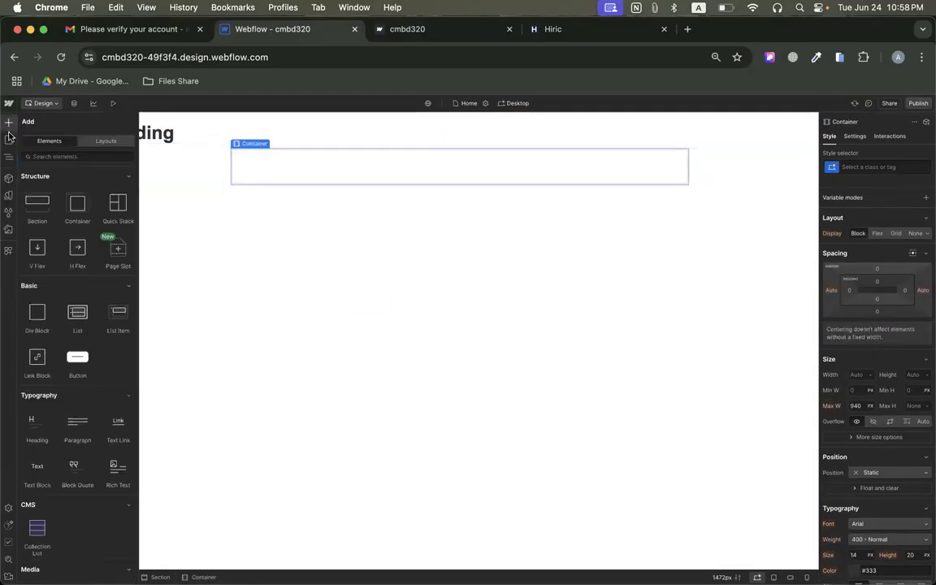
pyautogui.moveTo(36, 418); pyautogui.dragTo(277, 159)
# Publish the updated site to the selected staging domain and reload the live page to view both headings.
pyautogui.click(919, 103)
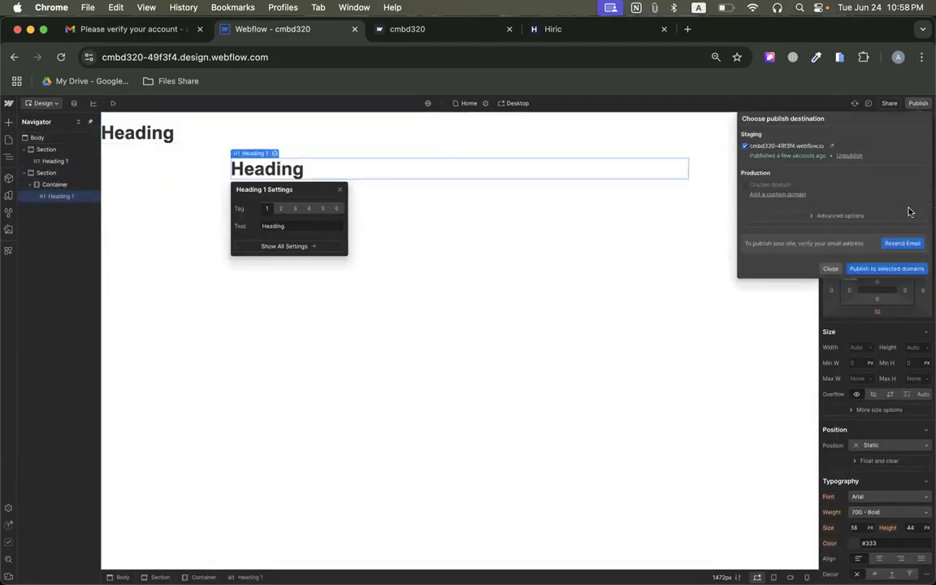
pyautogui.click(890, 267)
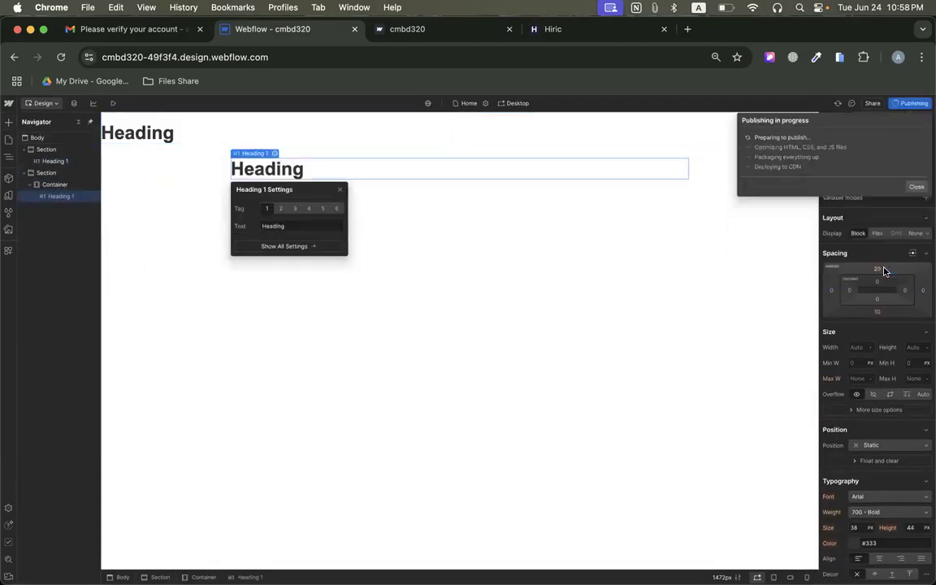
pyautogui.click(401, 26)
pyautogui.click(61, 57)
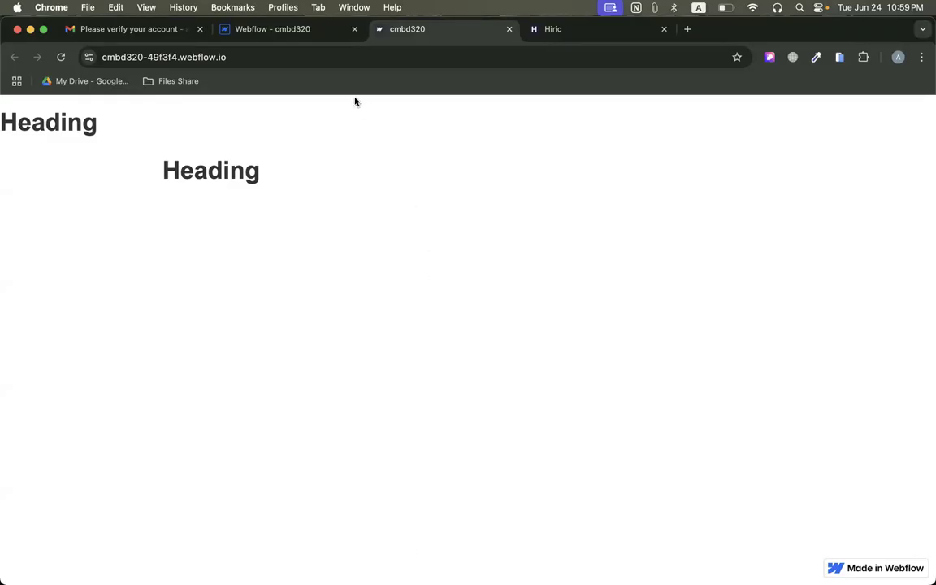
# Back in the Webflow designer, delete both sections with their headings from the page body.
pyautogui.click(293, 31)
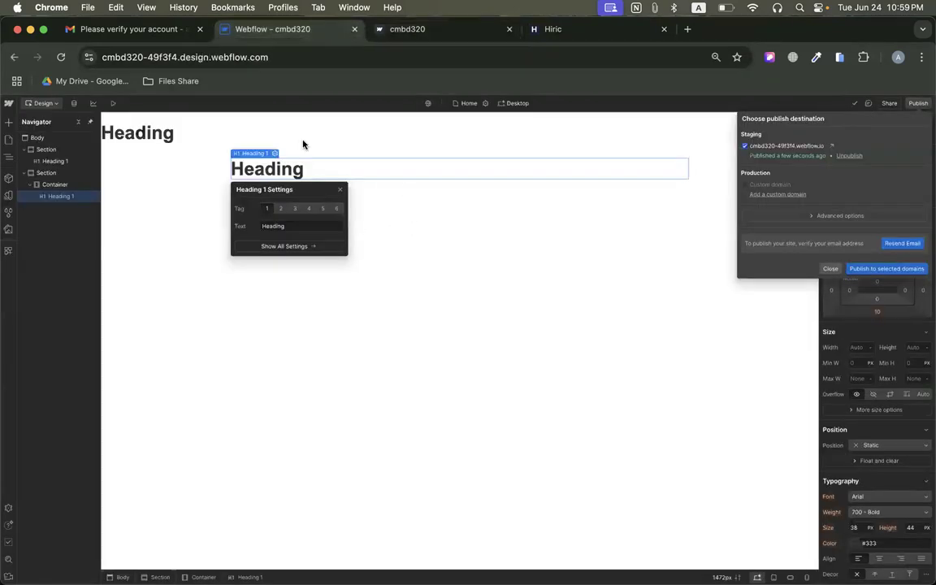
pyautogui.click(180, 164)
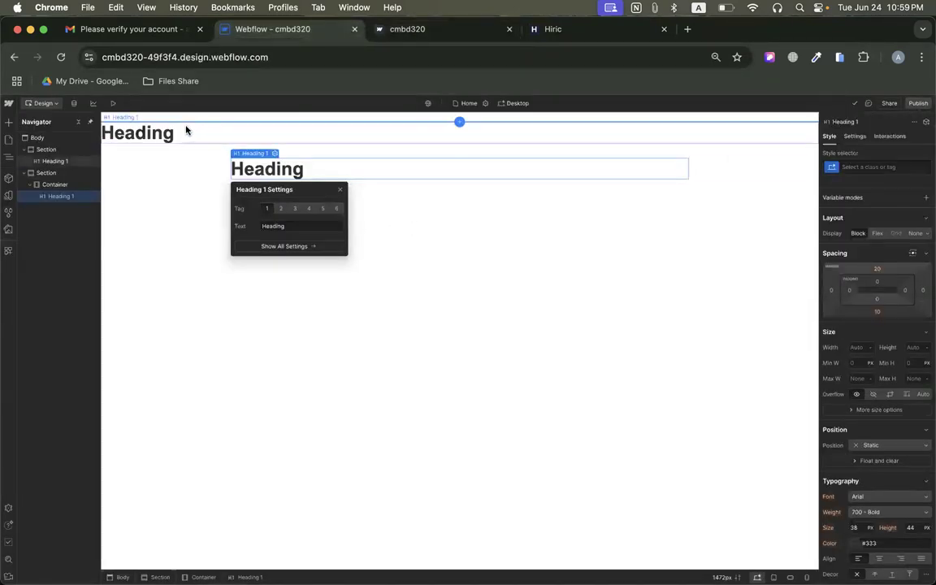
pyautogui.click(162, 134)
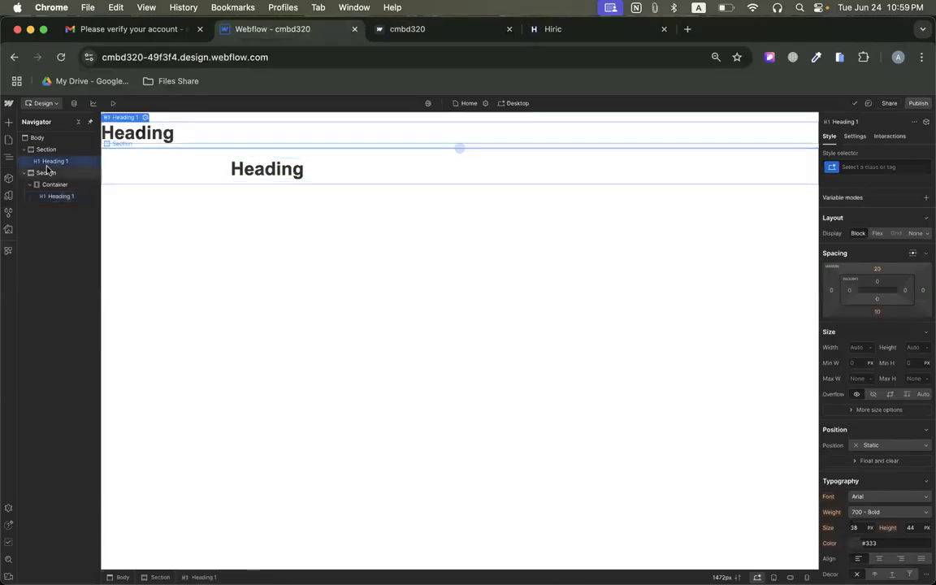
pyautogui.click(41, 150)
pyautogui.press('Delete')
pyautogui.press('Delete')
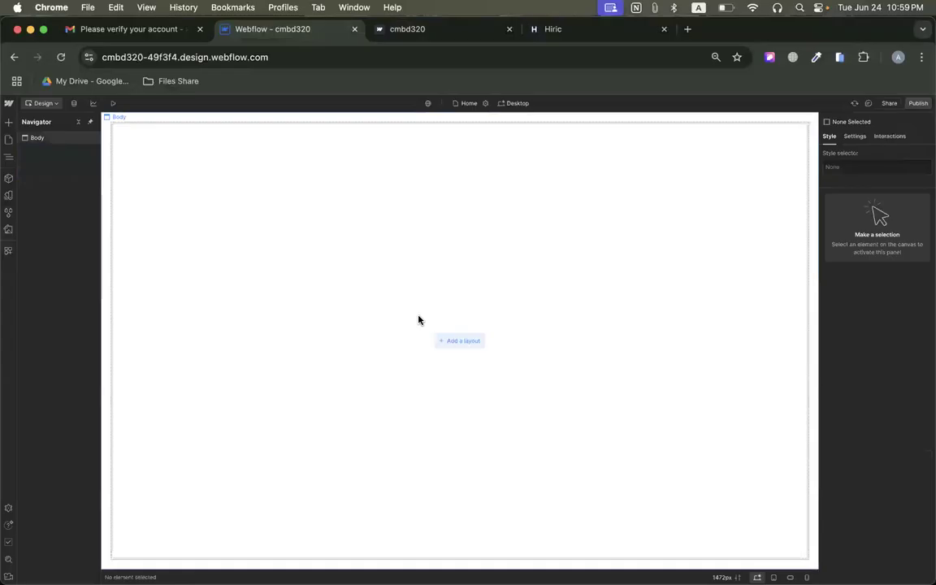
# Examine the ready-made navigation, hero, gallery and feature layouts offered for the empty page without inserting one.
pyautogui.click(461, 341)
pyautogui.scroll(-15, 452, 439)
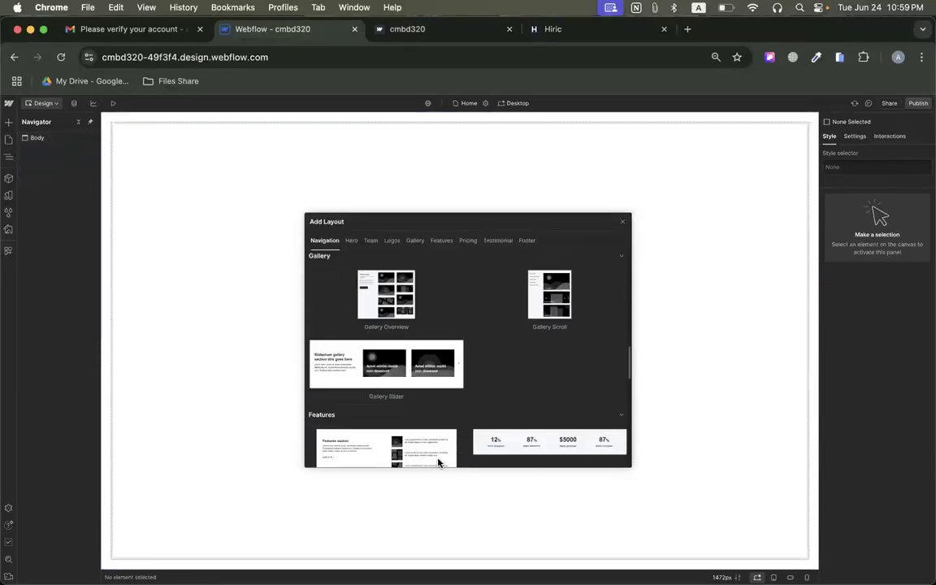
pyautogui.click(623, 221)
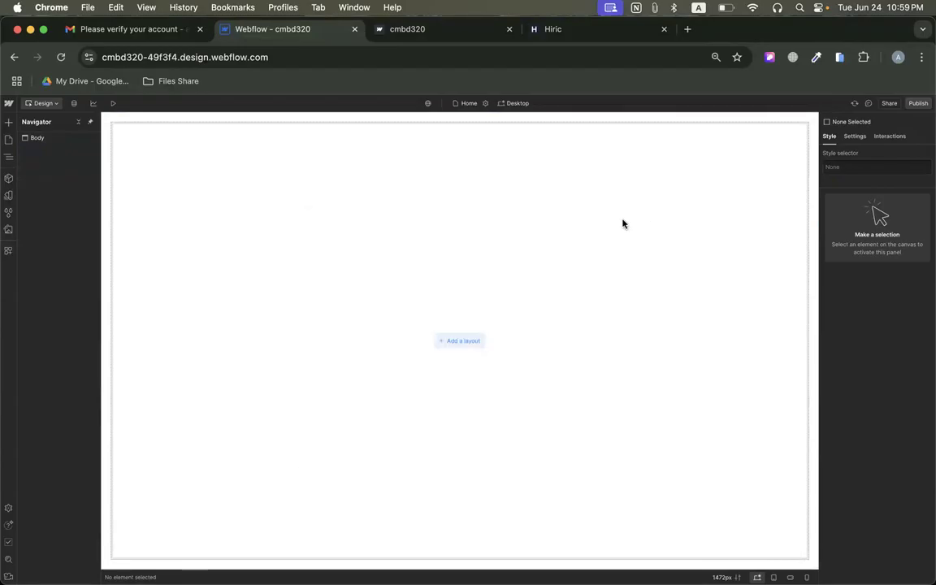
pyautogui.click(458, 338)
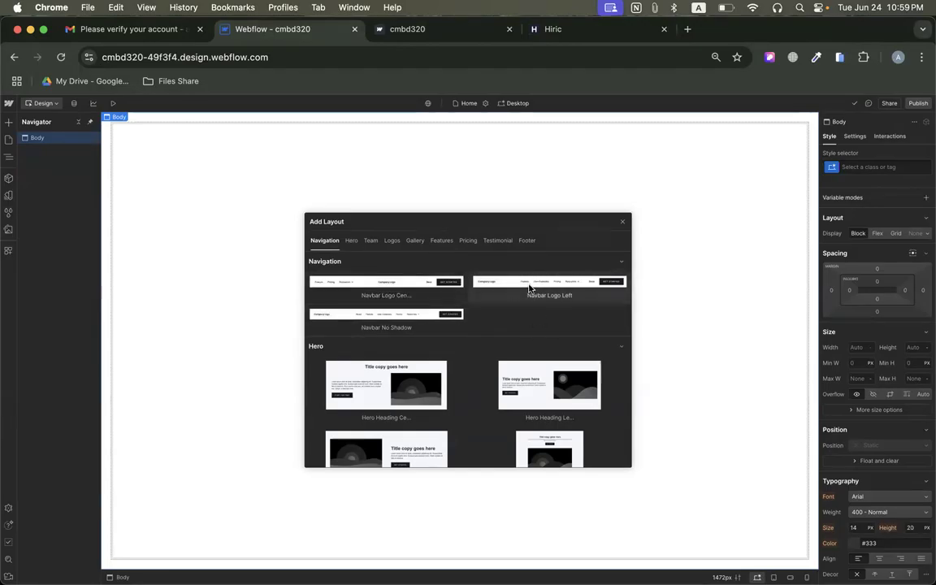
pyautogui.click(623, 221)
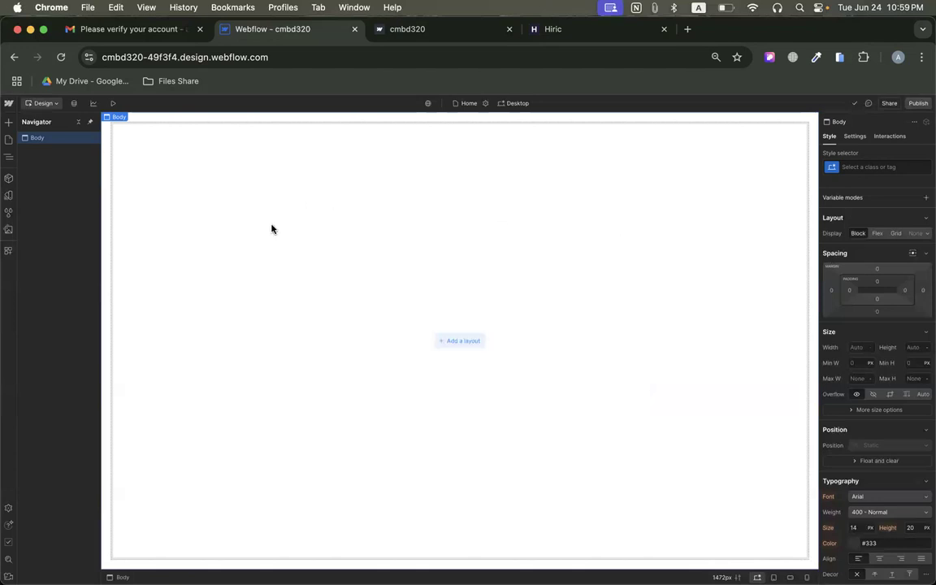
# Add a section to the empty page body and place a container inside it, checking the Hiric reference page.
pyautogui.click(8, 122)
pyautogui.moveTo(38, 202); pyautogui.dragTo(315, 218)
pyautogui.click(407, 29)
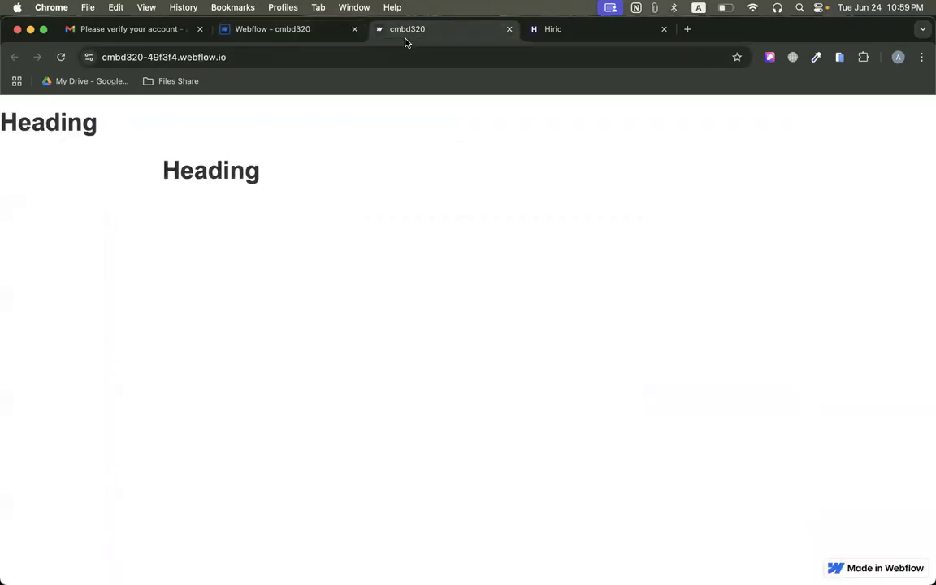
pyautogui.click(563, 31)
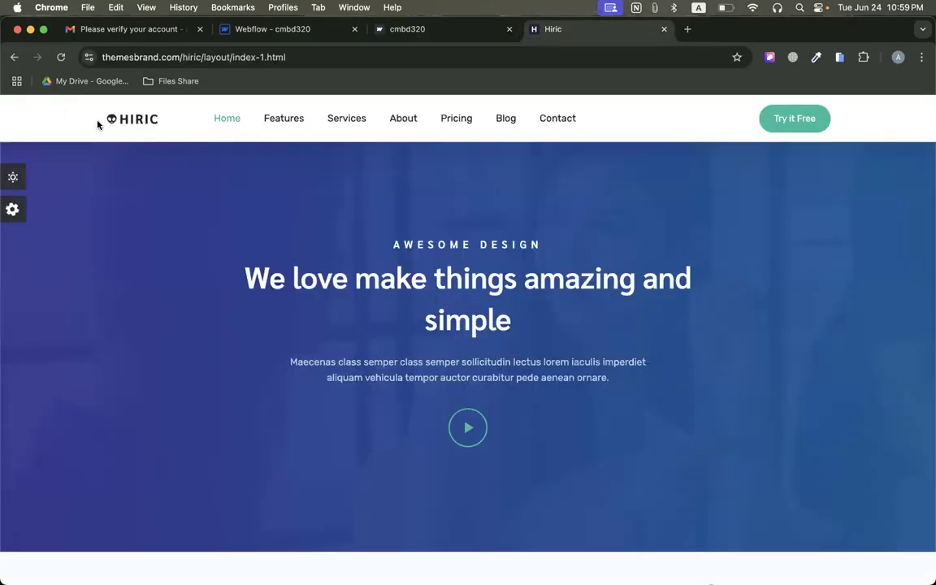
pyautogui.click(248, 30)
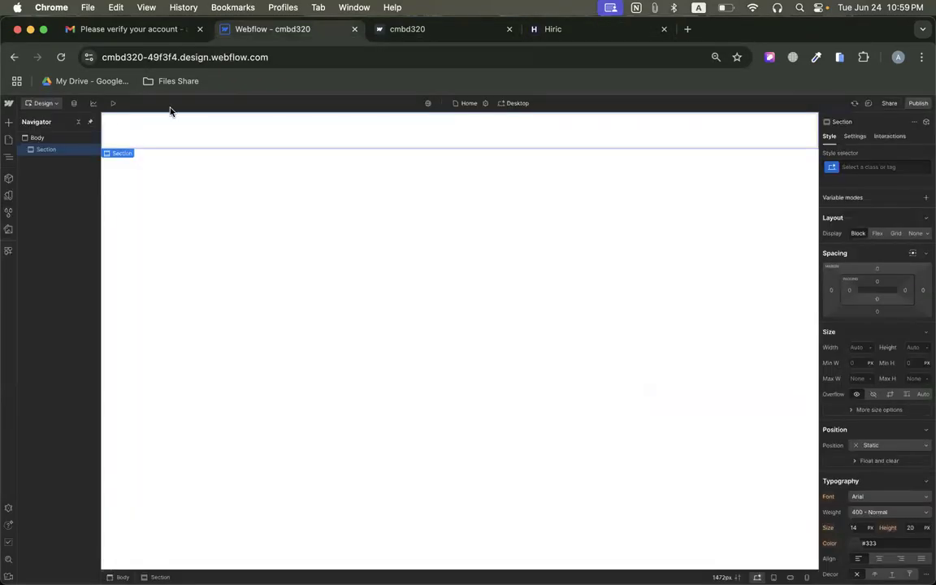
pyautogui.click(8, 122)
pyautogui.moveTo(78, 202); pyautogui.dragTo(237, 130)
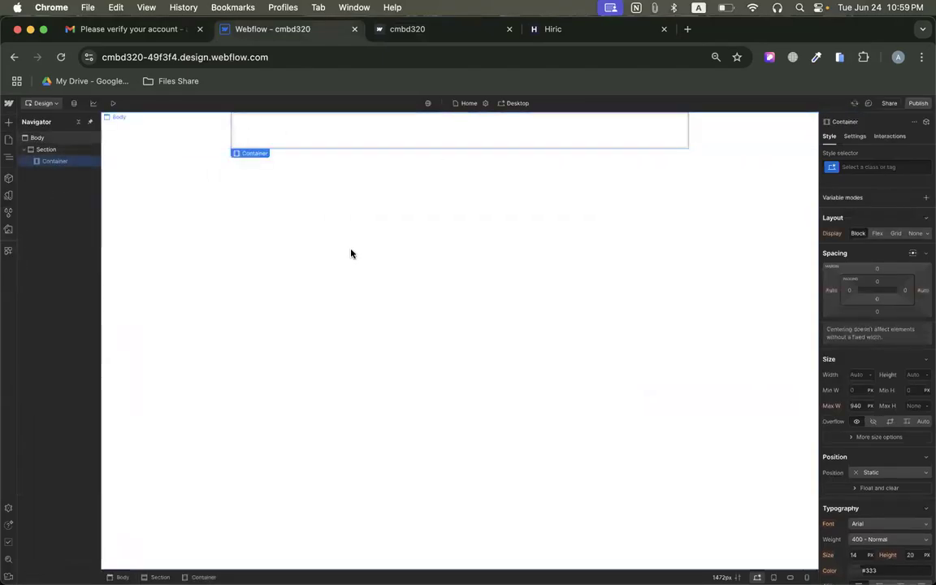
# Compare the container with the Hiric reference header and set its maximum width to 80 VW.
pyautogui.click(597, 32)
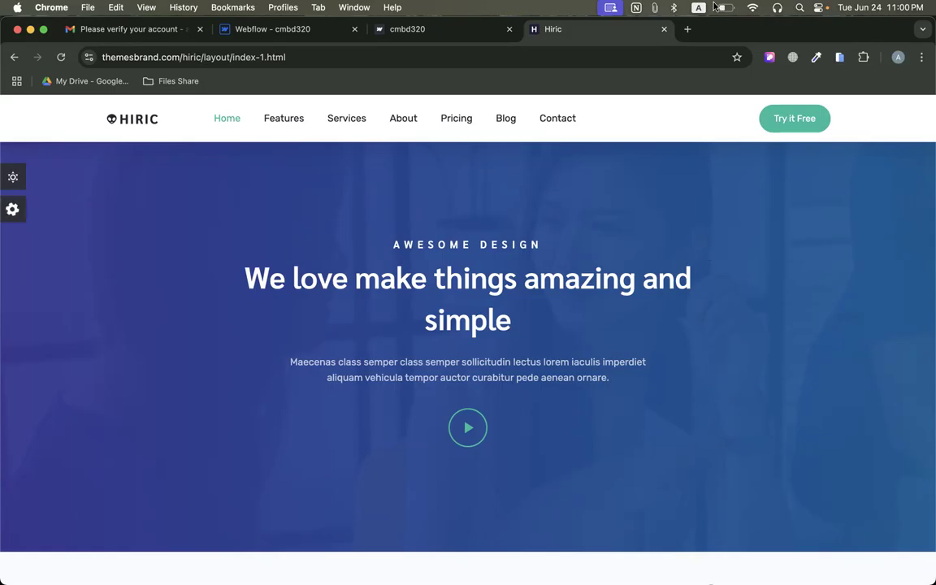
pyautogui.click(315, 36)
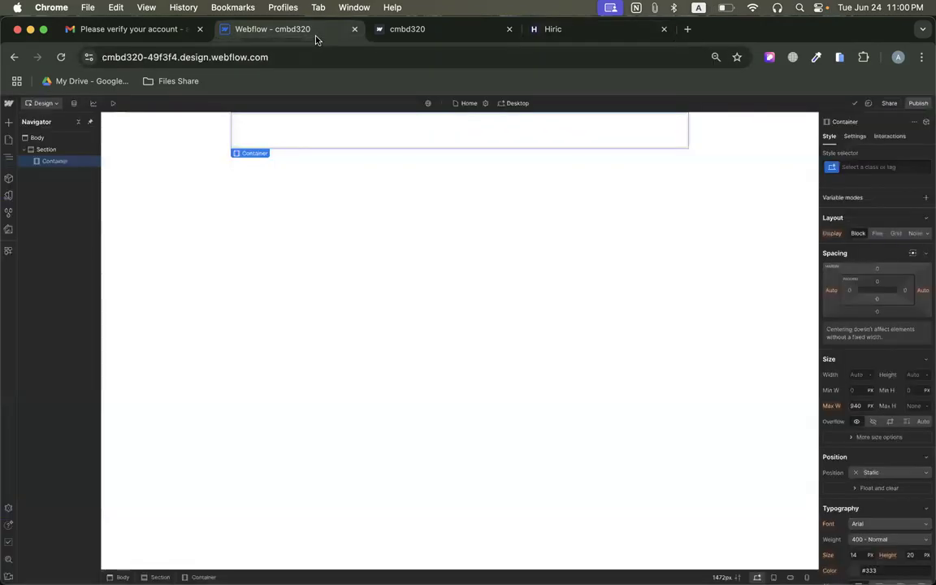
pyautogui.click(570, 34)
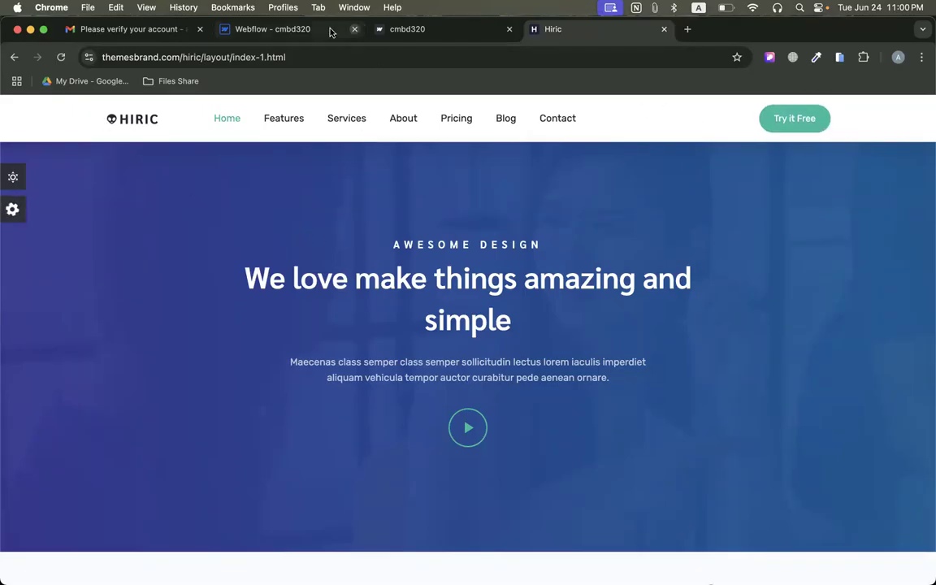
pyautogui.click(272, 31)
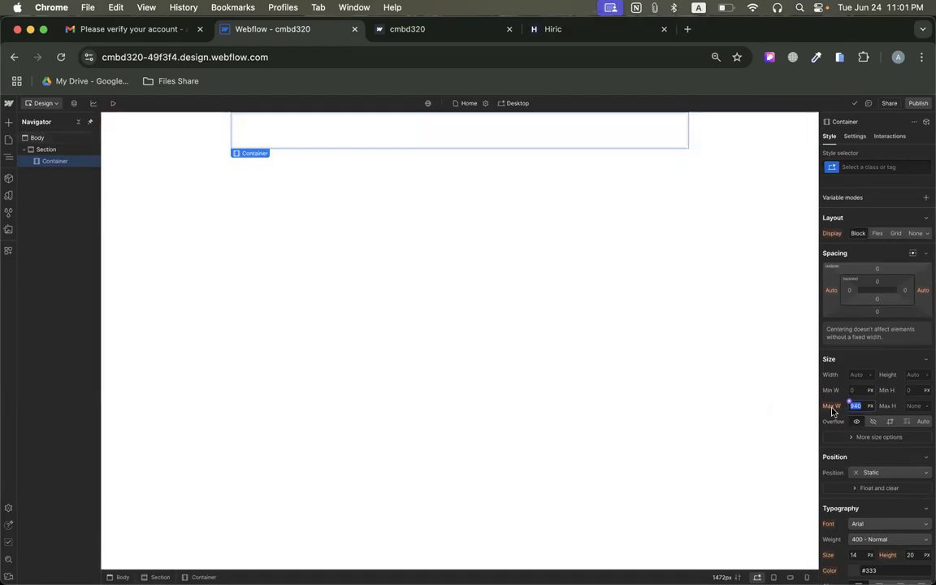
pyautogui.click(869, 407)
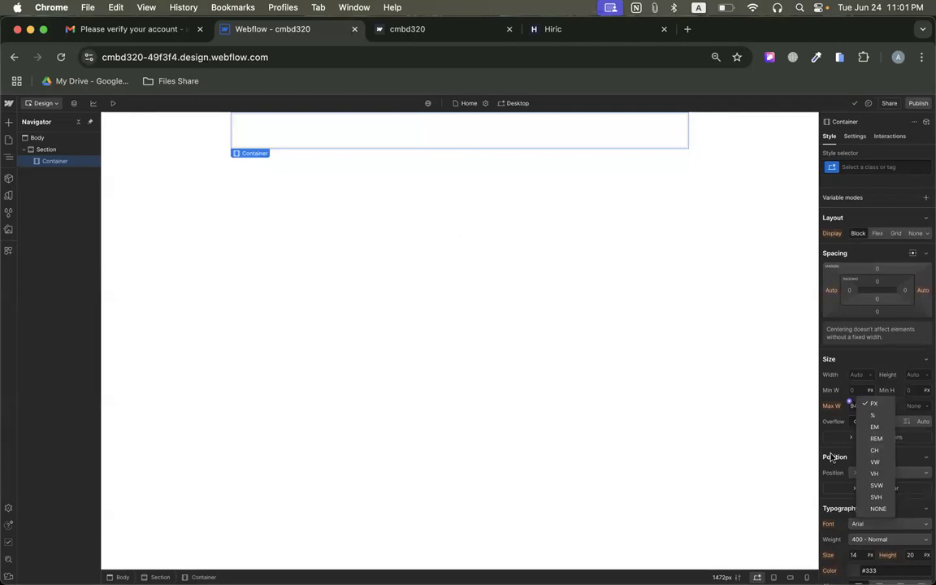
pyautogui.click(877, 463)
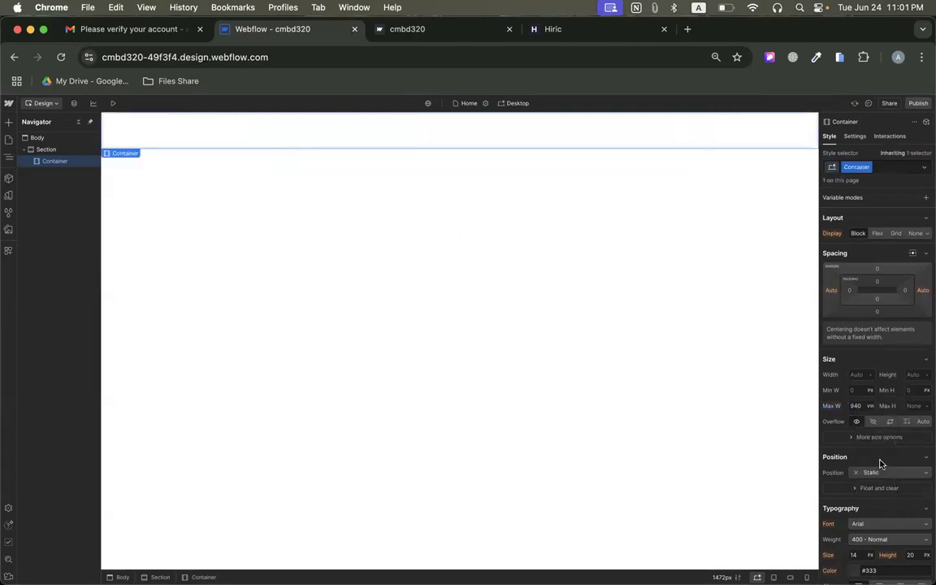
pyautogui.click(855, 407)
pyautogui.write('80')
pyautogui.press('Return')
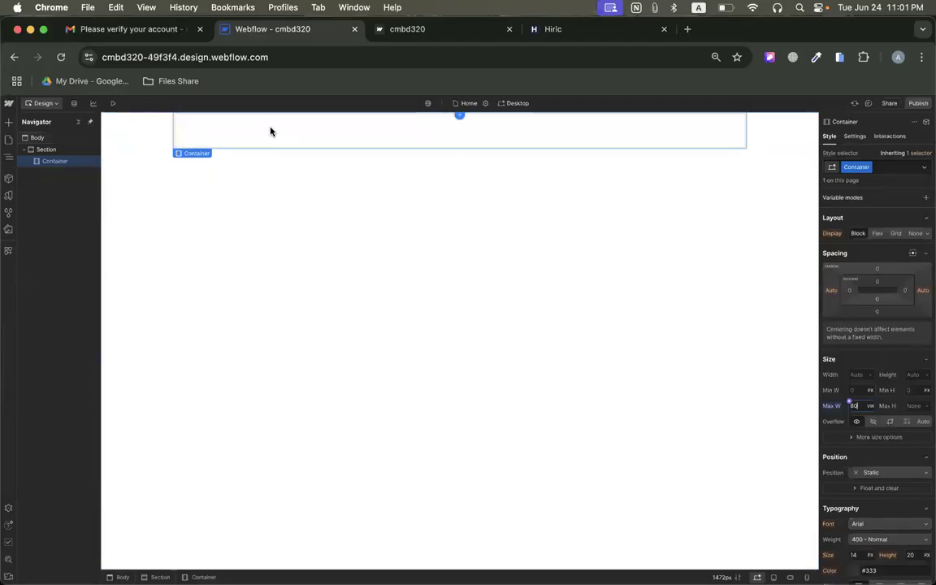
# Check the Hiric navigation bar again and insert a Navbar element inside the container in Webflow.
pyautogui.click(537, 30)
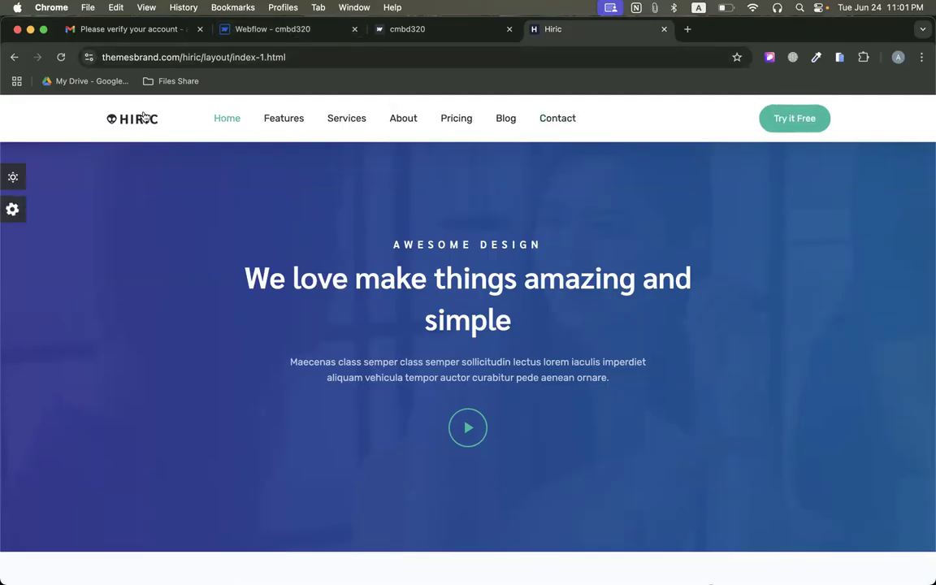
pyautogui.click(272, 28)
pyautogui.click(9, 122)
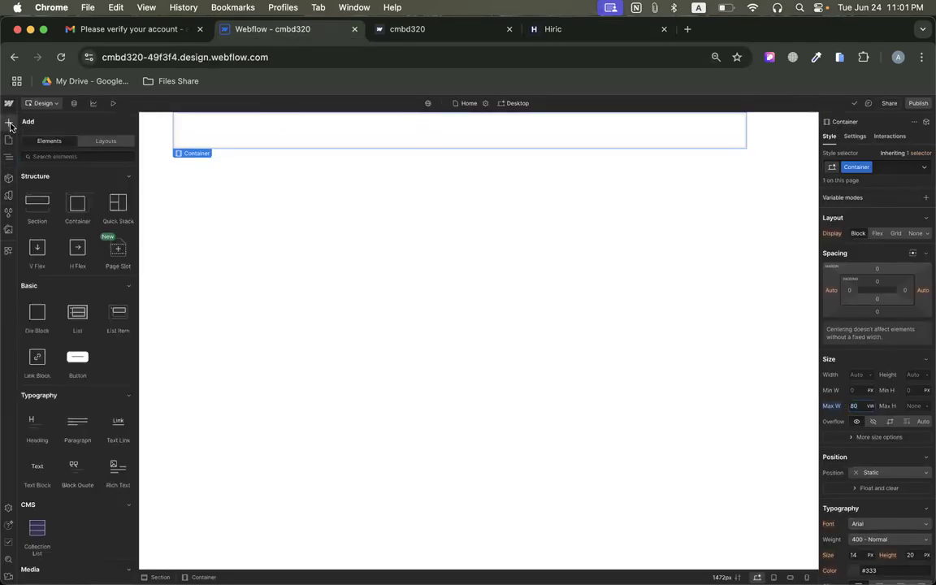
pyautogui.scroll(-3, 124, 439)
pyautogui.scroll(-10, 126, 448)
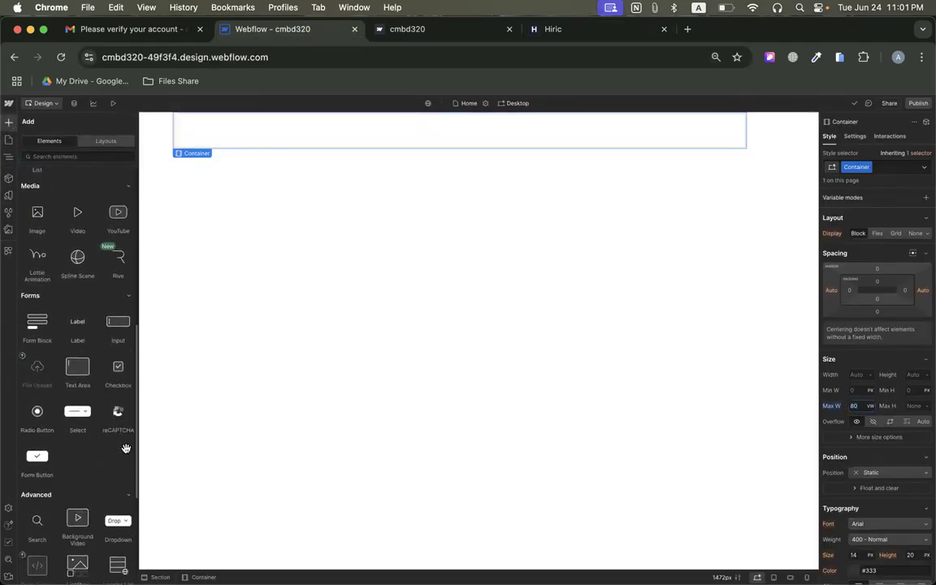
pyautogui.scroll(-2, 126, 449)
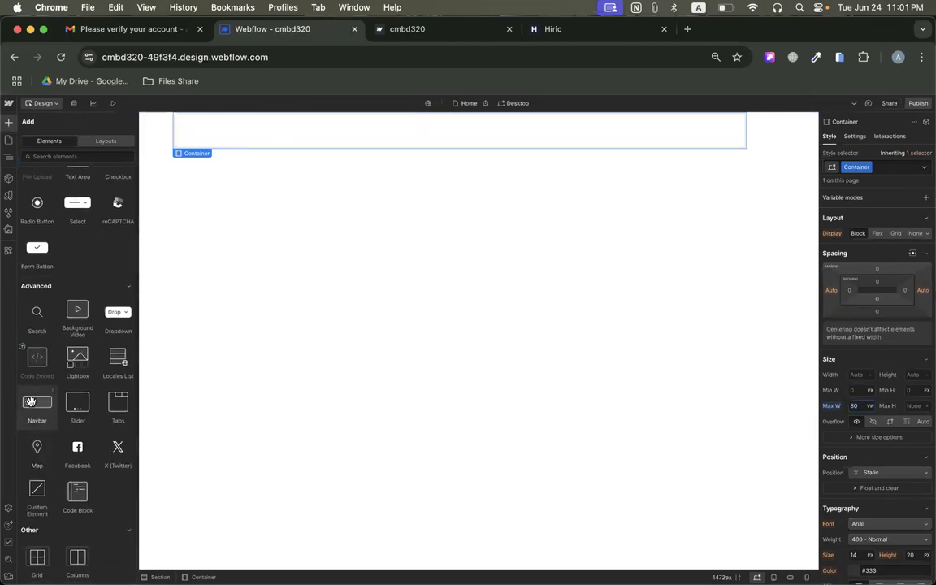
pyautogui.moveTo(31, 401); pyautogui.dragTo(314, 135)
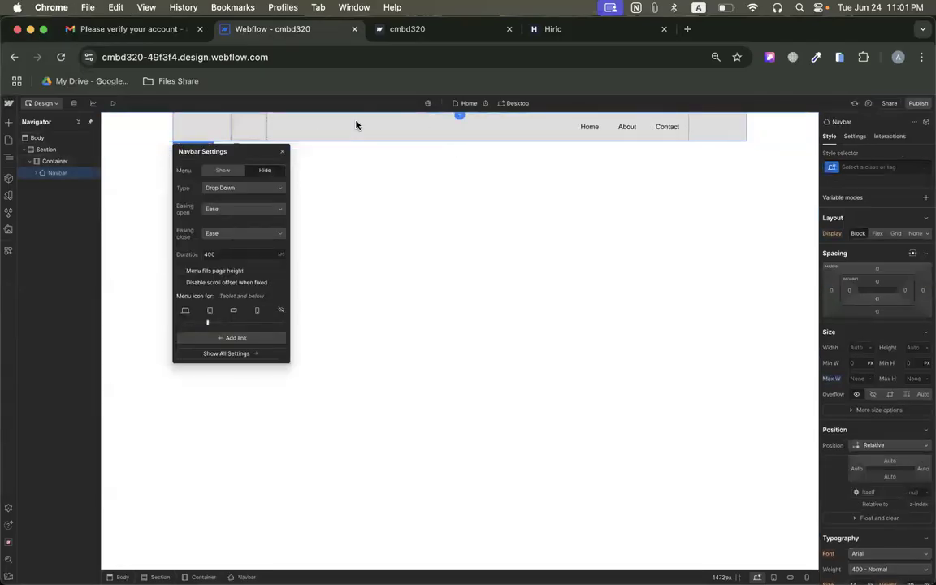
# Select the navbar's empty Brand link and look over the Hiric page and the published staging page.
pyautogui.click(245, 129)
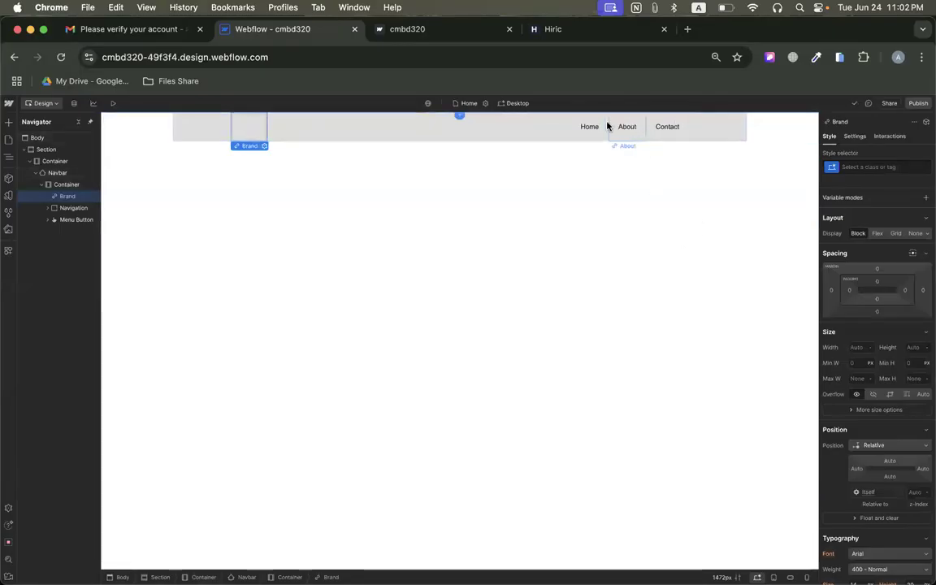
pyautogui.click(543, 30)
pyautogui.click(423, 30)
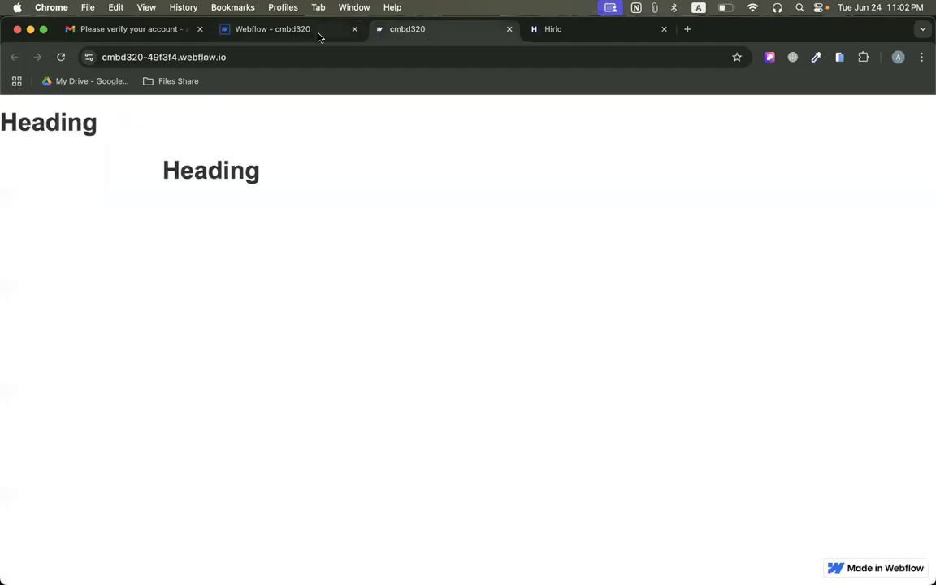
pyautogui.click(260, 30)
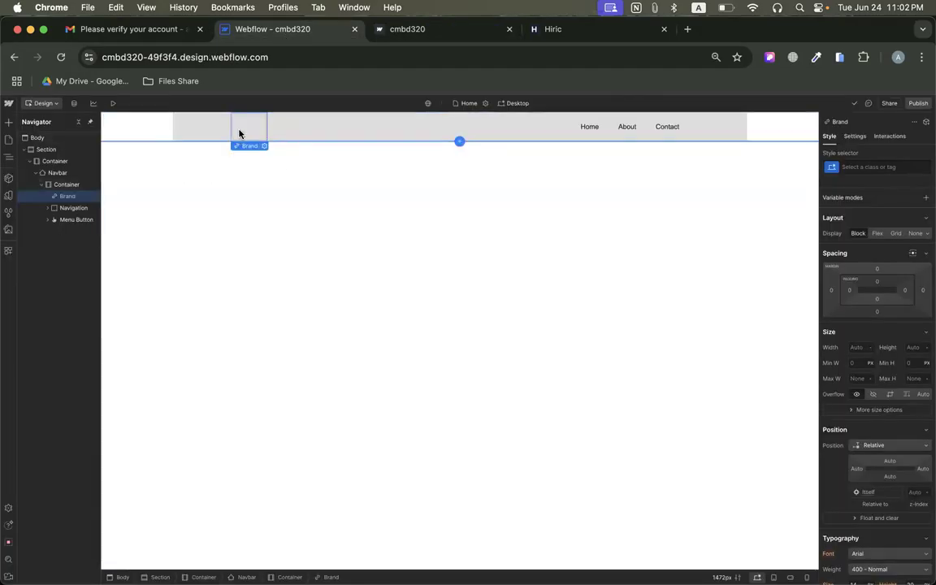
pyautogui.click(391, 29)
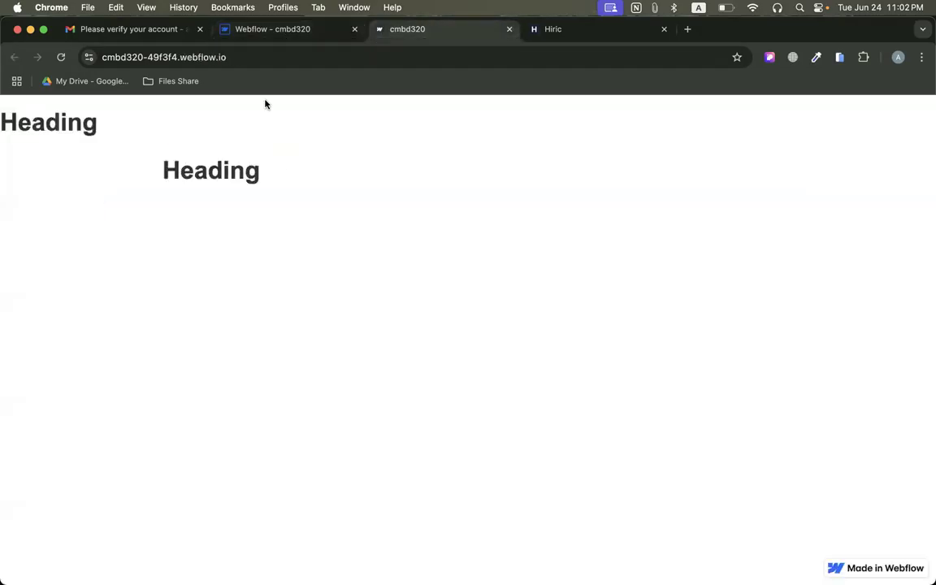
# Capture a screenshot of only the HIRIC logo in the reference page's header, about 84 × 21 in size.
pyautogui.click(547, 30)
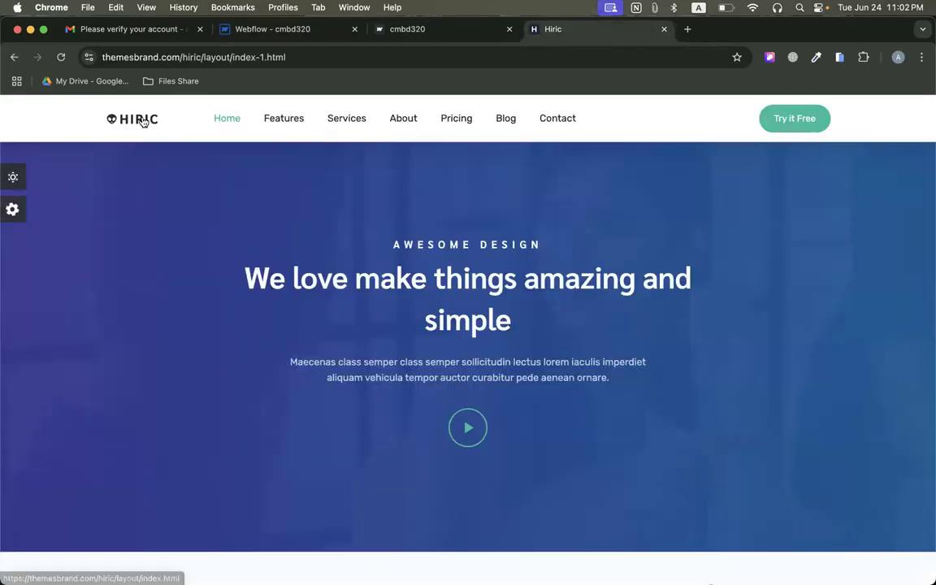
pyautogui.moveTo(152, 129); pyautogui.dragTo(120, 126)
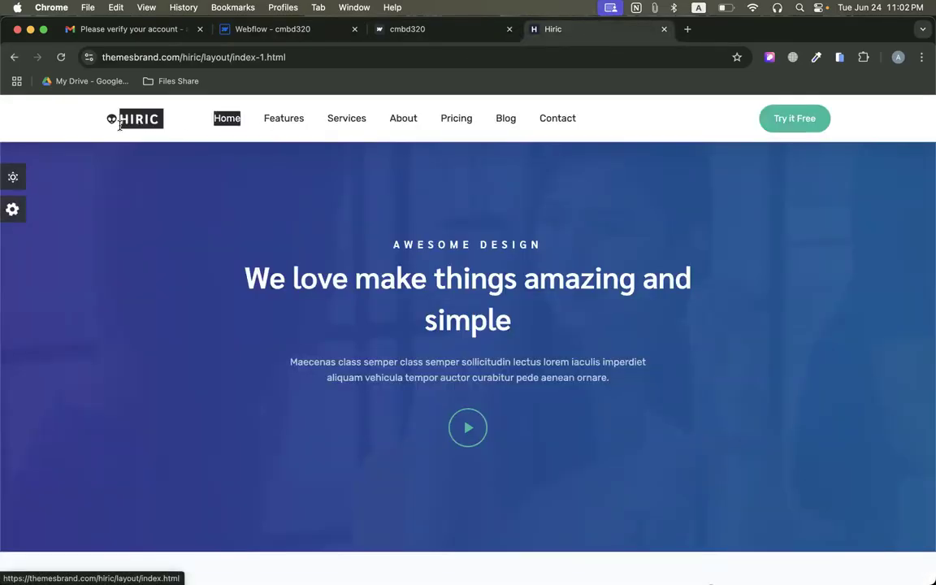
pyautogui.click(168, 189)
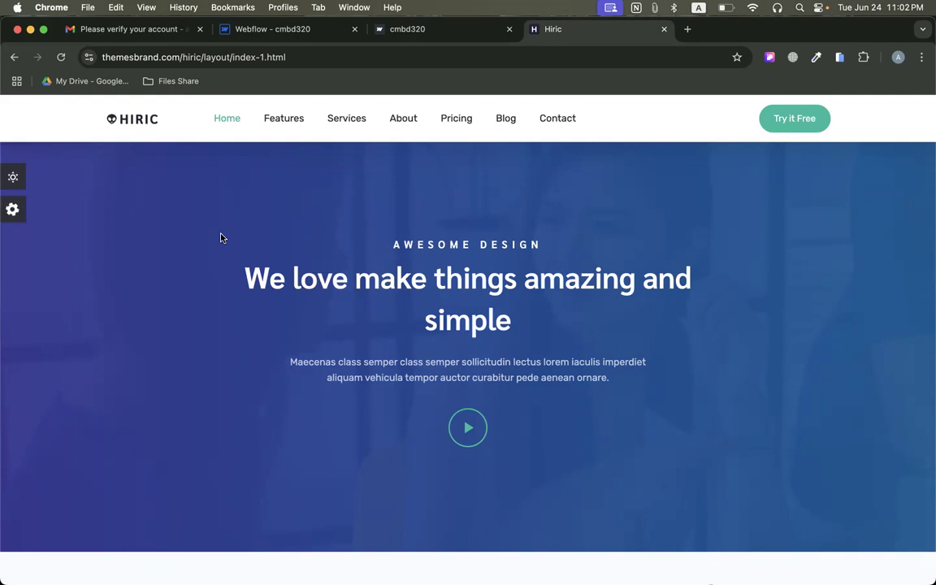
pyautogui.press('super+shift+5')
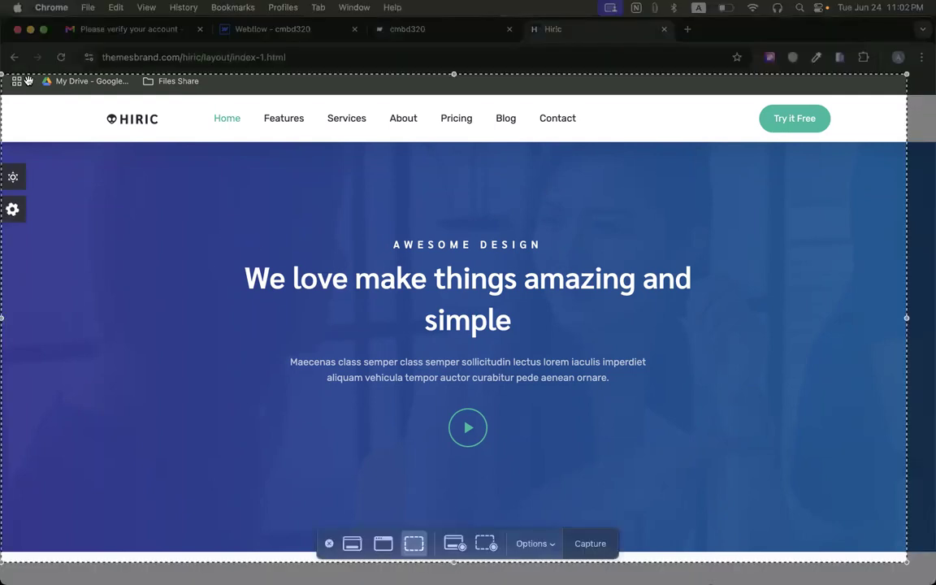
pyautogui.moveTo(907, 561); pyautogui.dragTo(126, 132)
pyautogui.moveTo(265, 149); pyautogui.dragTo(161, 127)
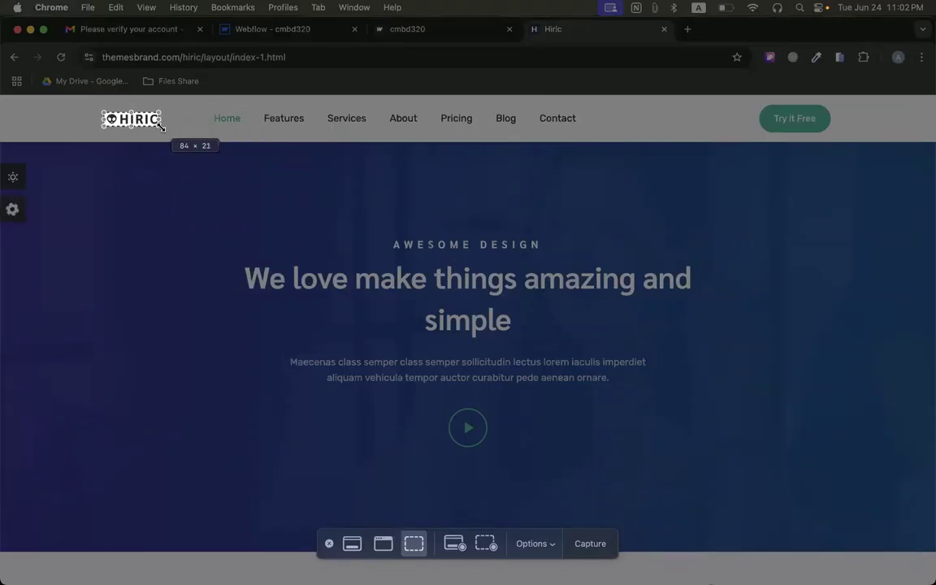
pyautogui.press('Return')
# Return to the Webflow project, insert an Image element inside the navbar's Brand link and dismiss the image-editing apps tip.
pyautogui.click(390, 32)
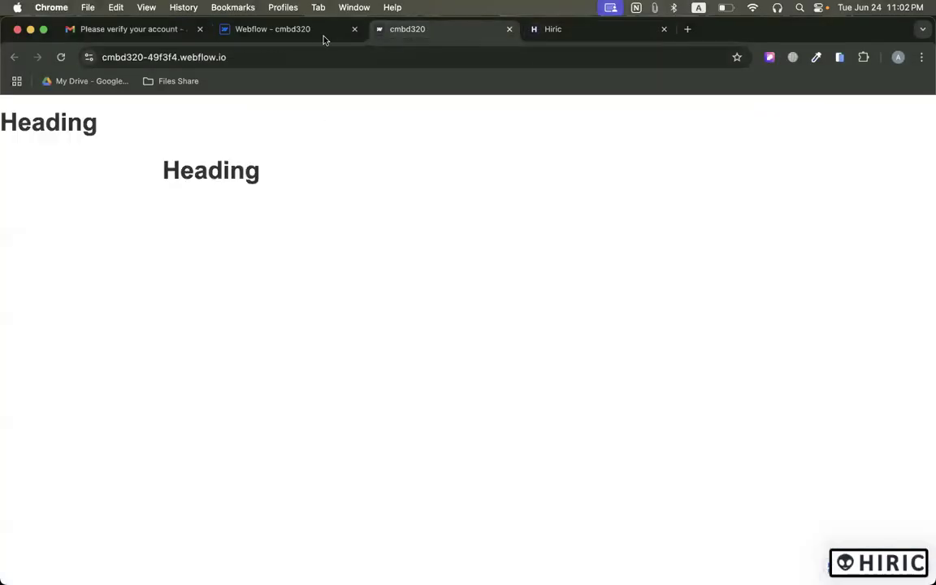
pyautogui.click(324, 37)
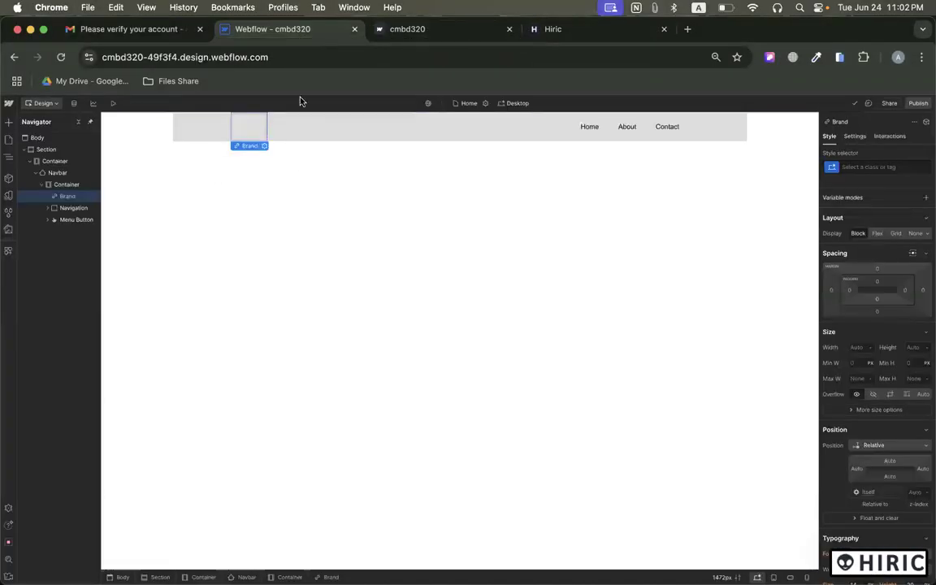
pyautogui.click(8, 123)
pyautogui.scroll(-3, 46, 498)
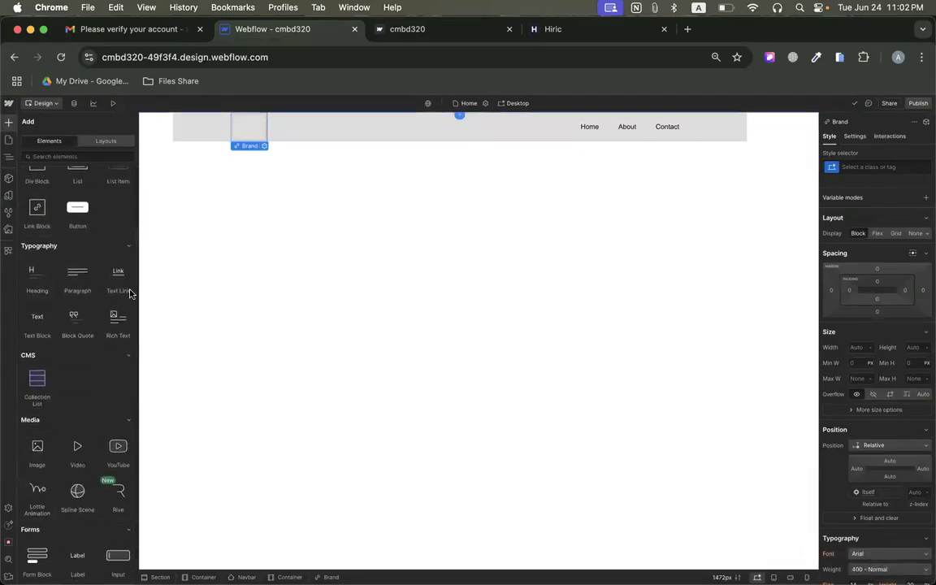
pyautogui.moveTo(37, 447); pyautogui.dragTo(239, 122)
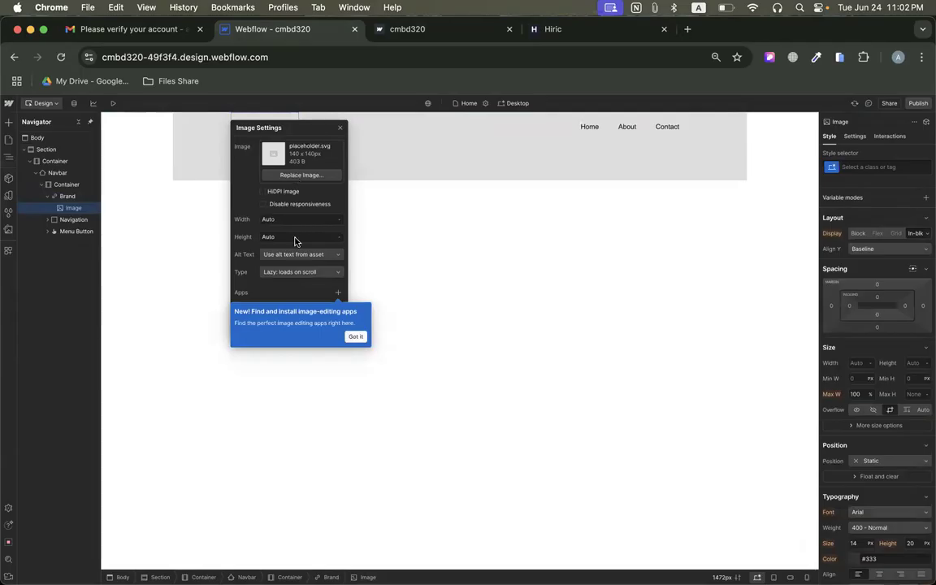
pyautogui.click(355, 336)
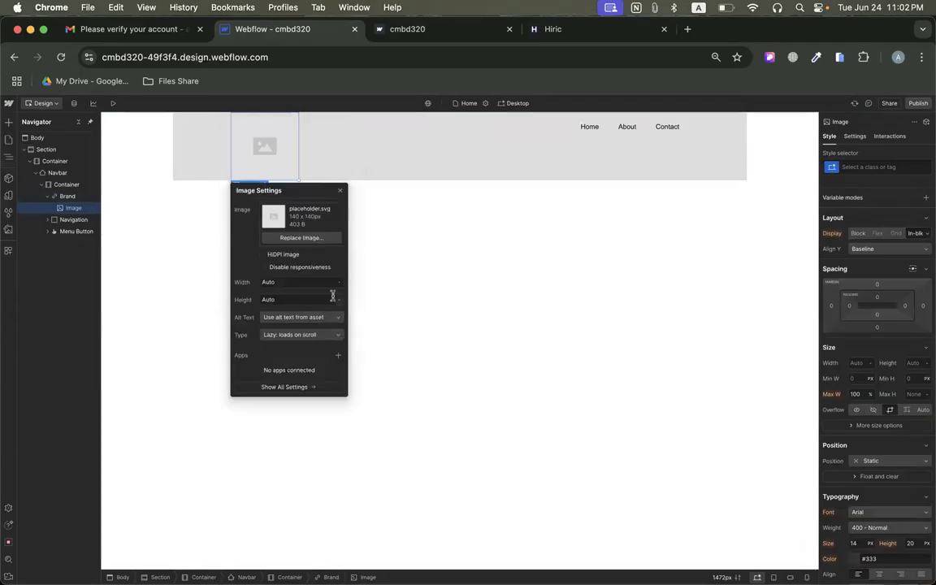
# Upload the HIRIC logo screenshot from the Desktop folder to the assets and use it as the Brand image.
pyautogui.click(276, 237)
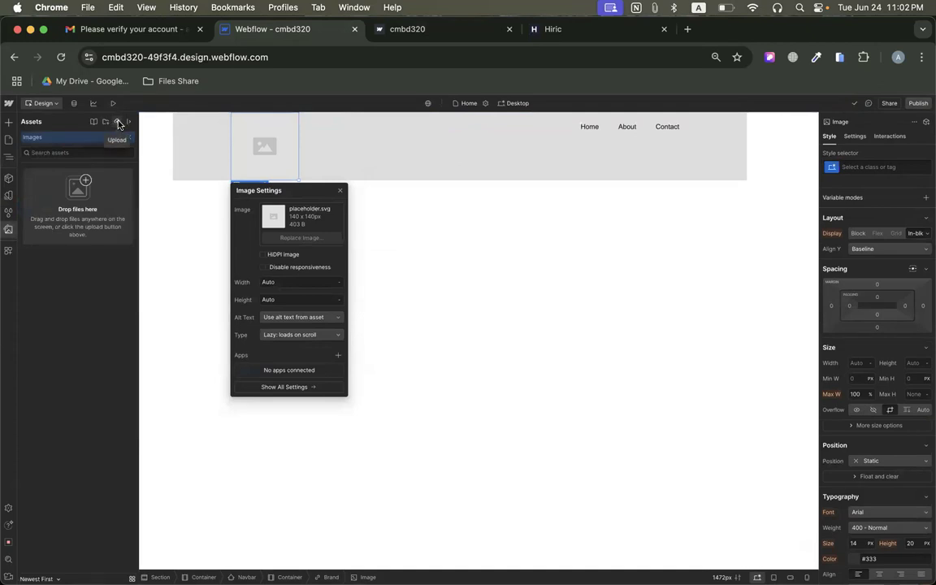
pyautogui.moveTo(214, 560)
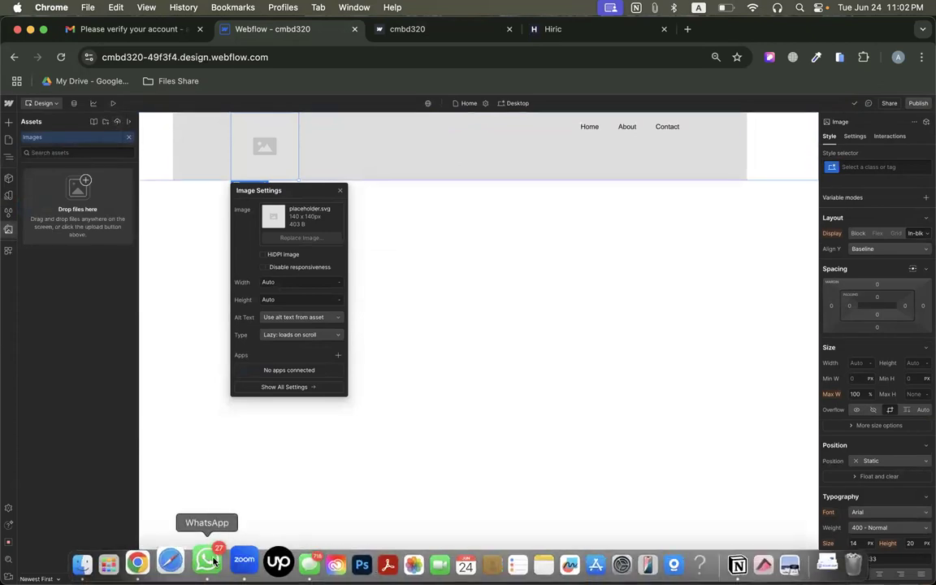
pyautogui.click(85, 562)
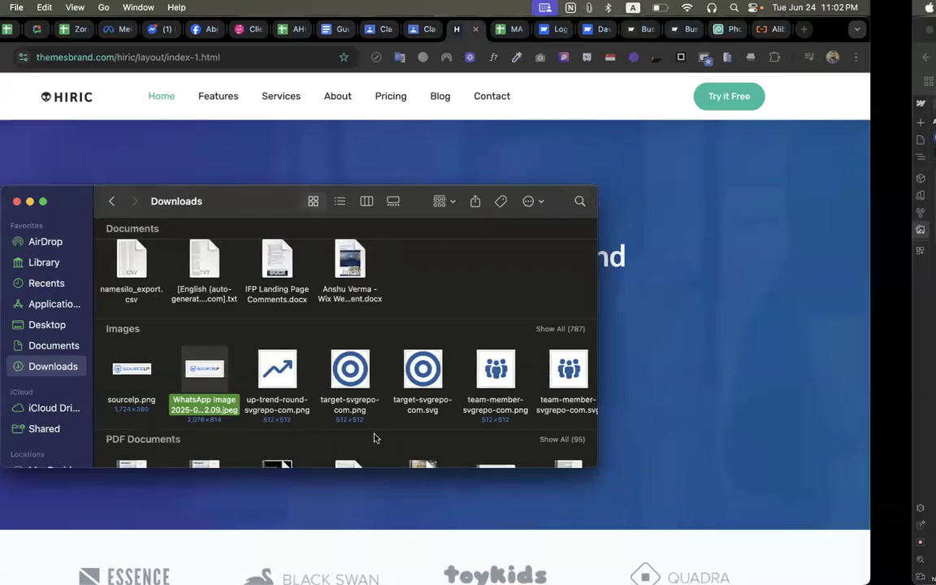
pyautogui.hotkey('ctrl', 'Right')
pyautogui.moveTo(452, 563); pyautogui.dragTo(499, 538)
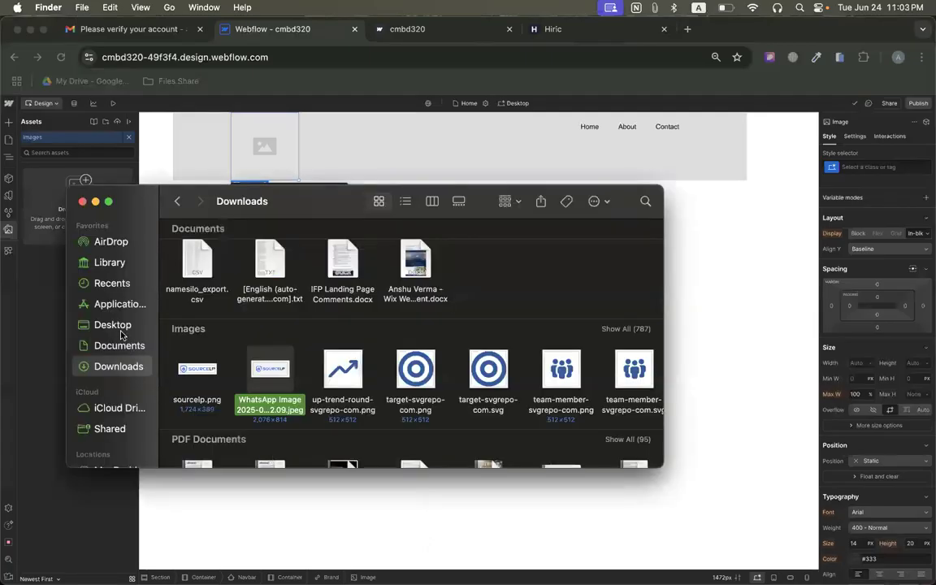
pyautogui.click(113, 325)
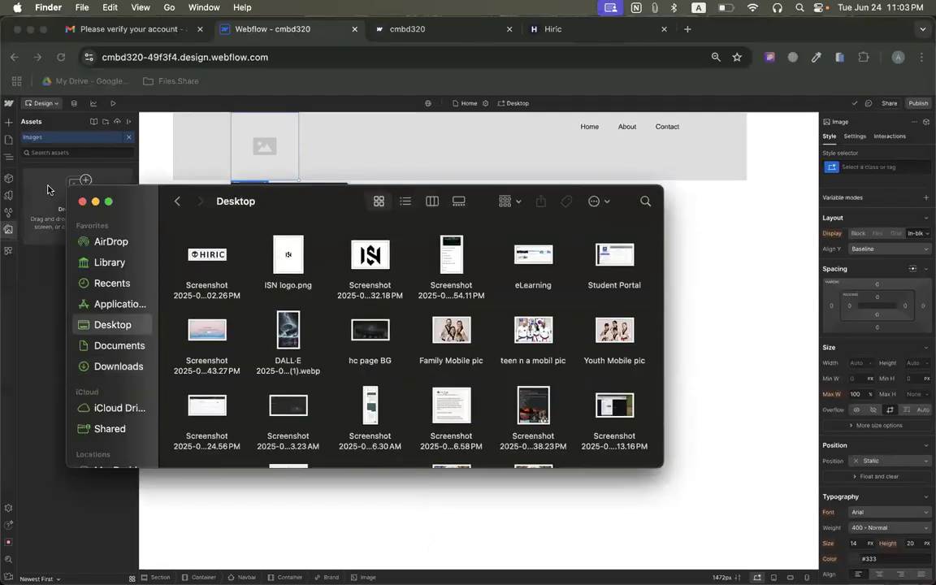
pyautogui.moveTo(202, 259); pyautogui.dragTo(32, 203)
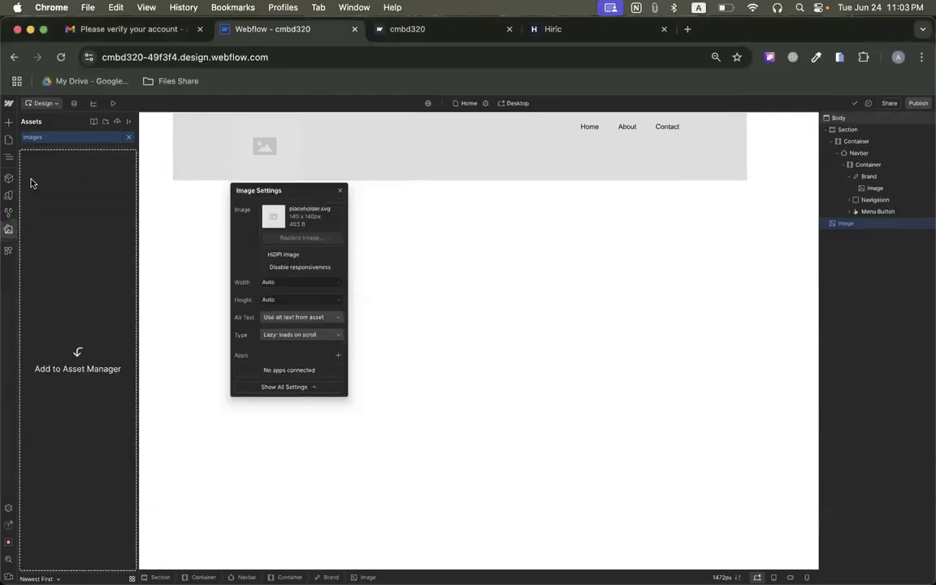
pyautogui.click(118, 122)
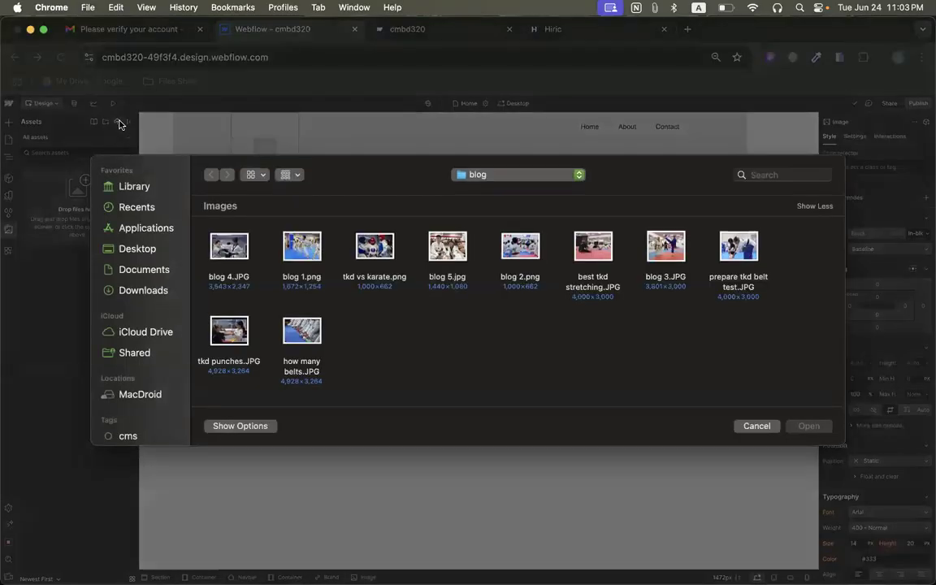
pyautogui.click(757, 426)
pyautogui.click(42, 192)
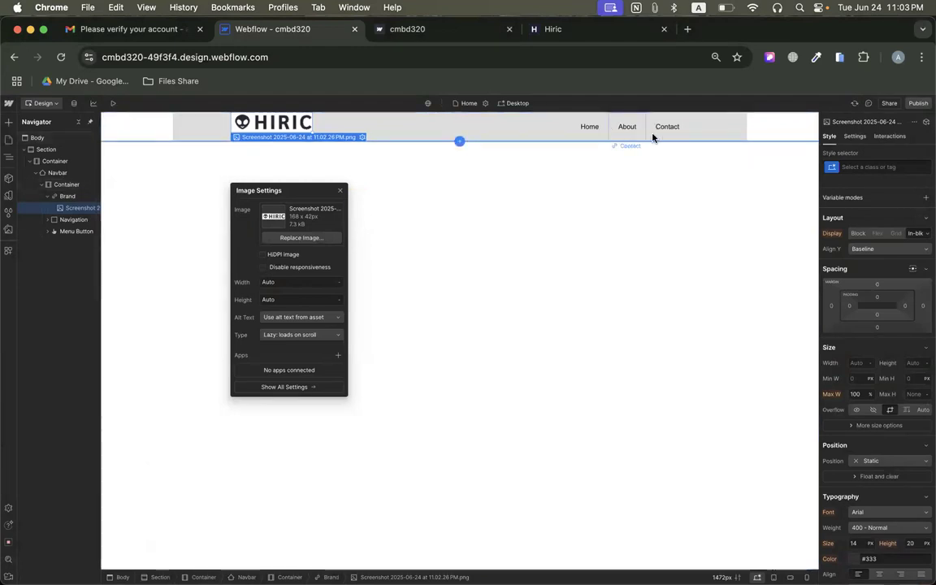
# Compare the Hiric navigation links with the Webflow navbar and copy the link text "Features" from the reference page.
pyautogui.click(426, 29)
pyautogui.click(559, 30)
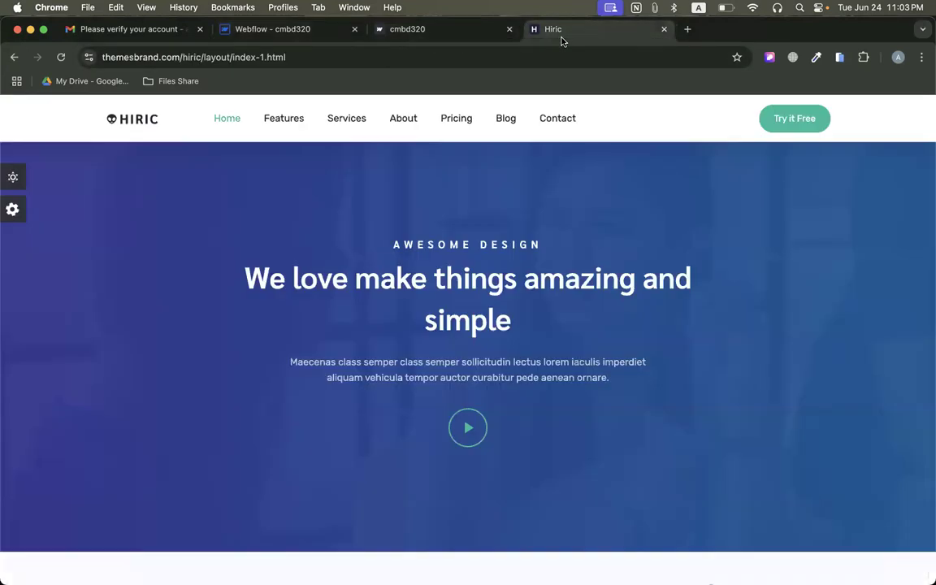
pyautogui.click(224, 120)
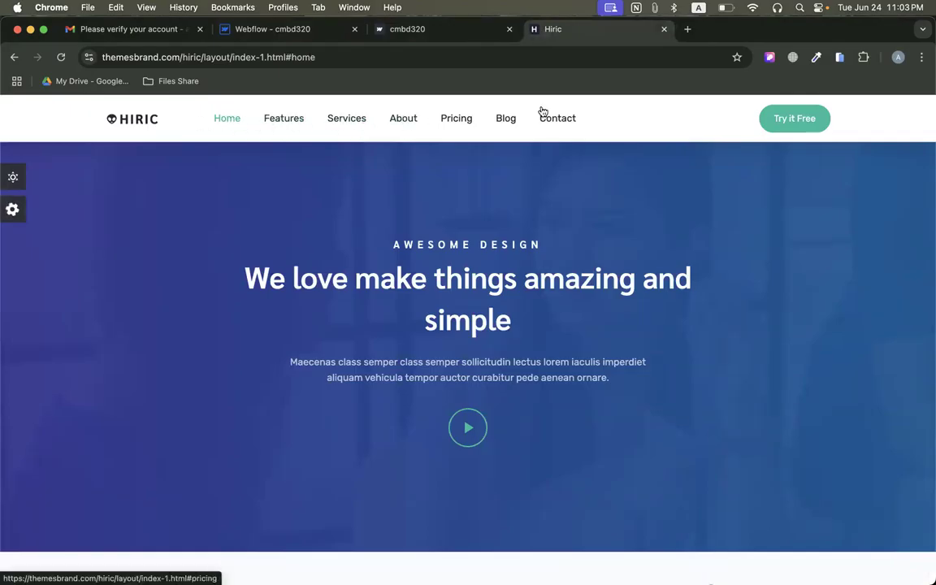
pyautogui.click(302, 26)
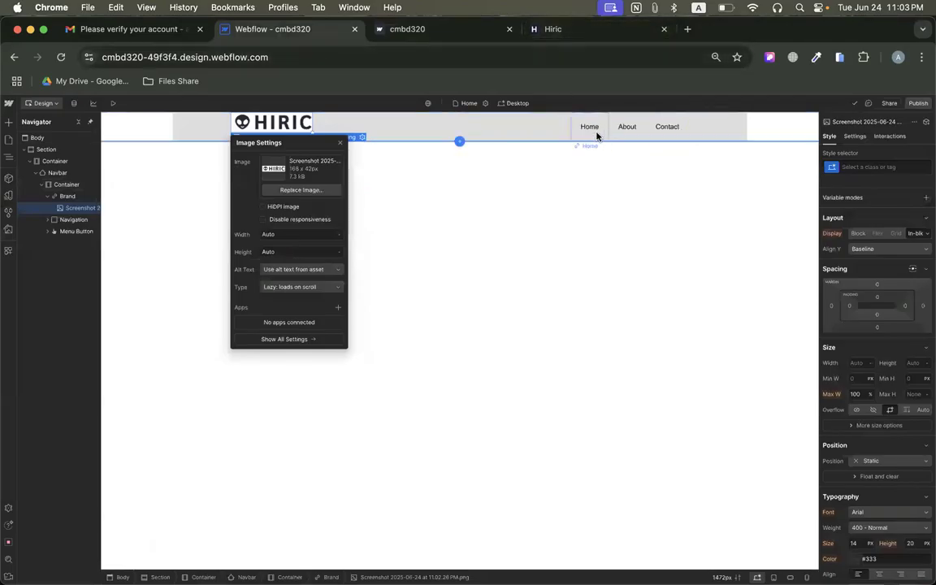
pyautogui.click(578, 33)
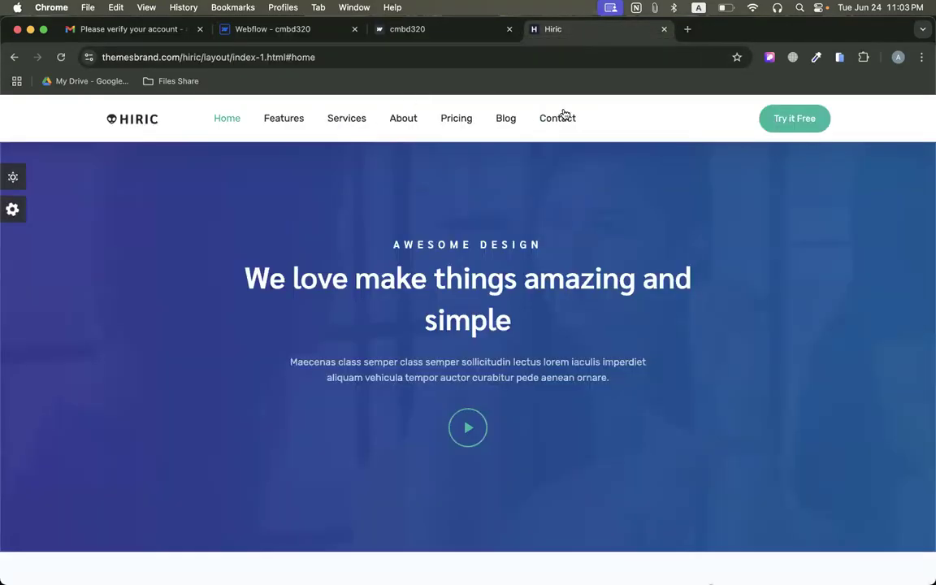
pyautogui.rightClick(297, 120)
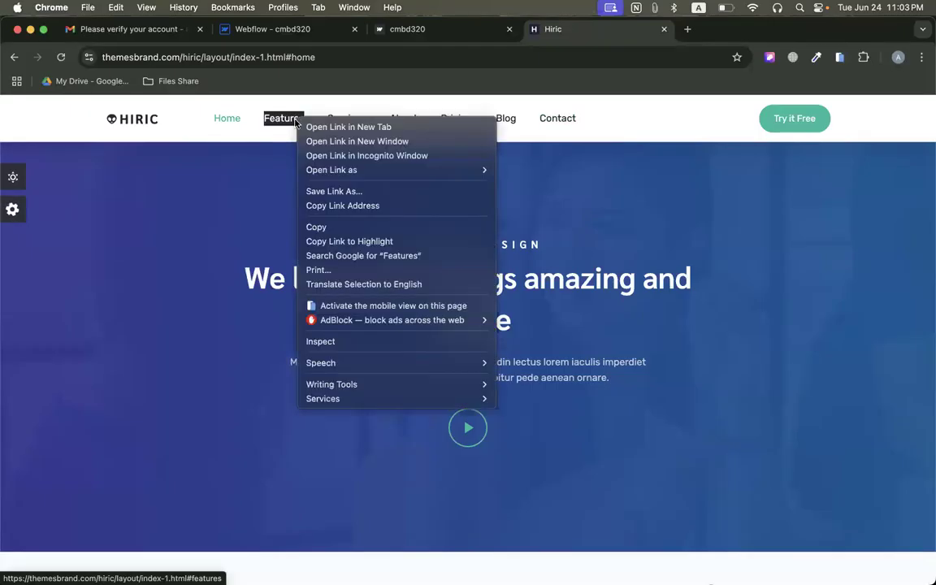
pyautogui.click(325, 226)
pyautogui.click(272, 29)
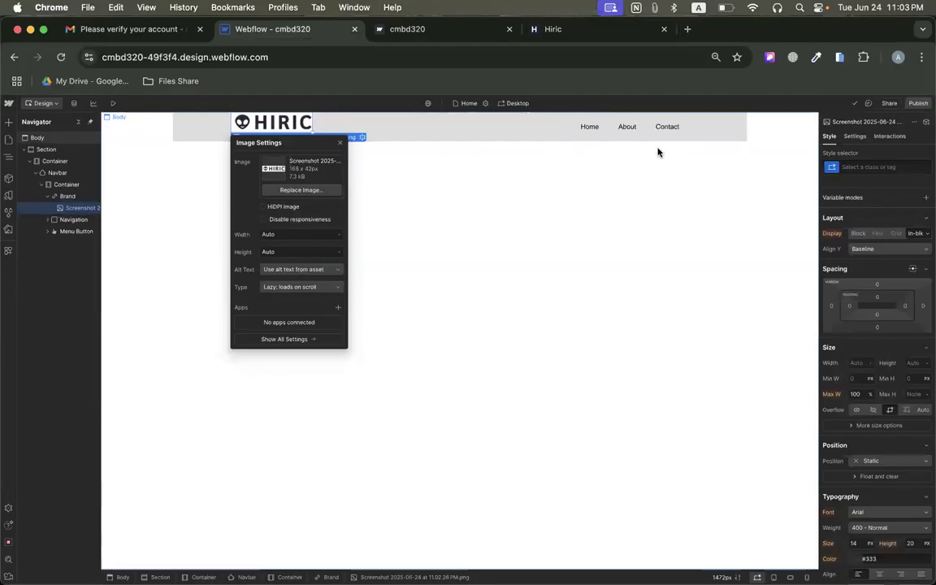
# Duplicate the navbar's Home link and change the second link's text to "Features".
pyautogui.click(589, 129)
pyautogui.rightClick(589, 129)
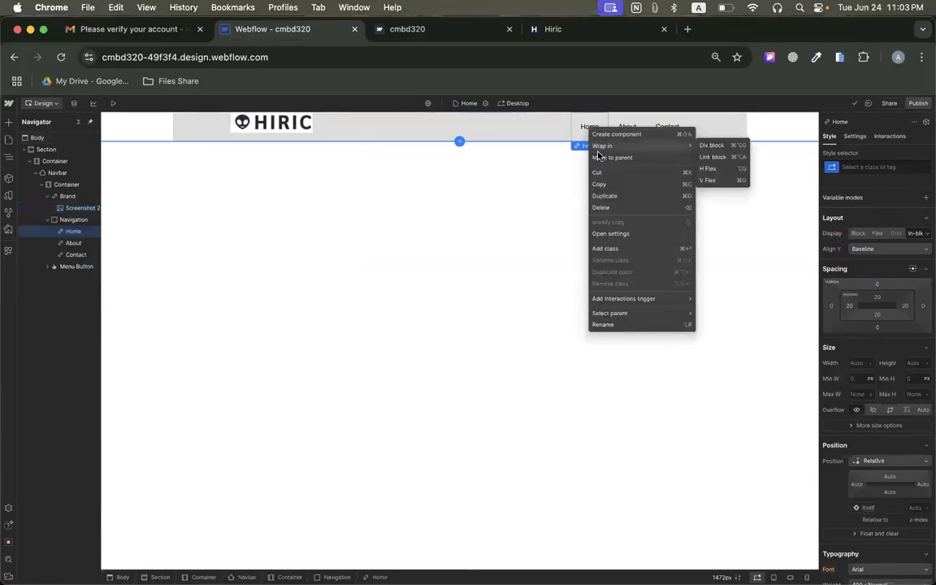
pyautogui.click(605, 200)
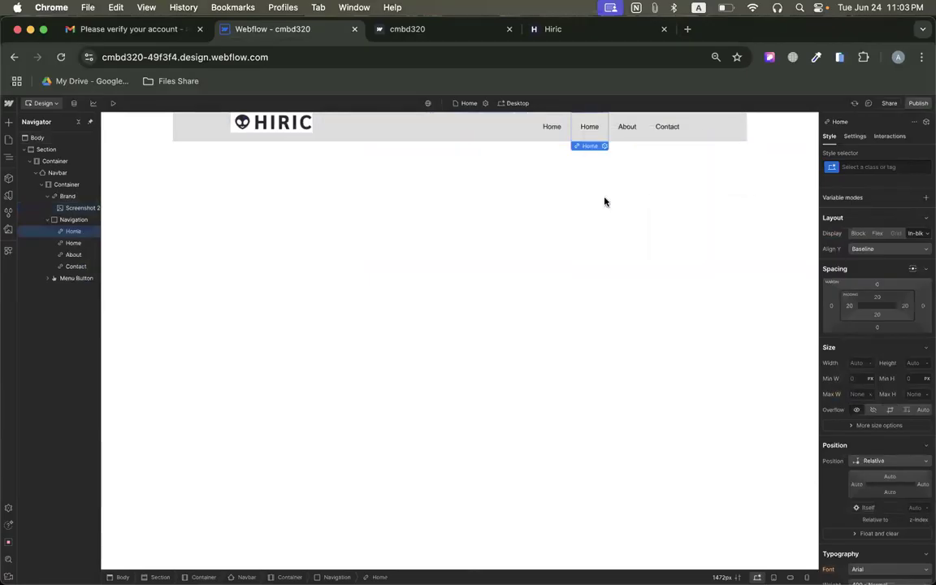
pyautogui.doubleClick(590, 126)
pyautogui.write('Features')
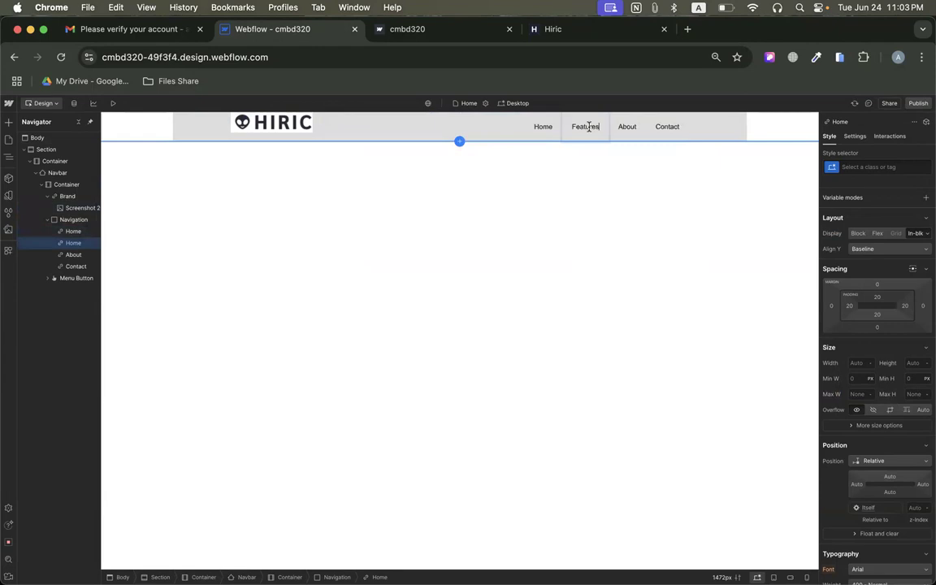
# Copy "Services" from the Hiric navigation, duplicate the Features link in Webflow and replace the copy's text with "Services".
pyautogui.click(559, 29)
pyautogui.rightClick(344, 119)
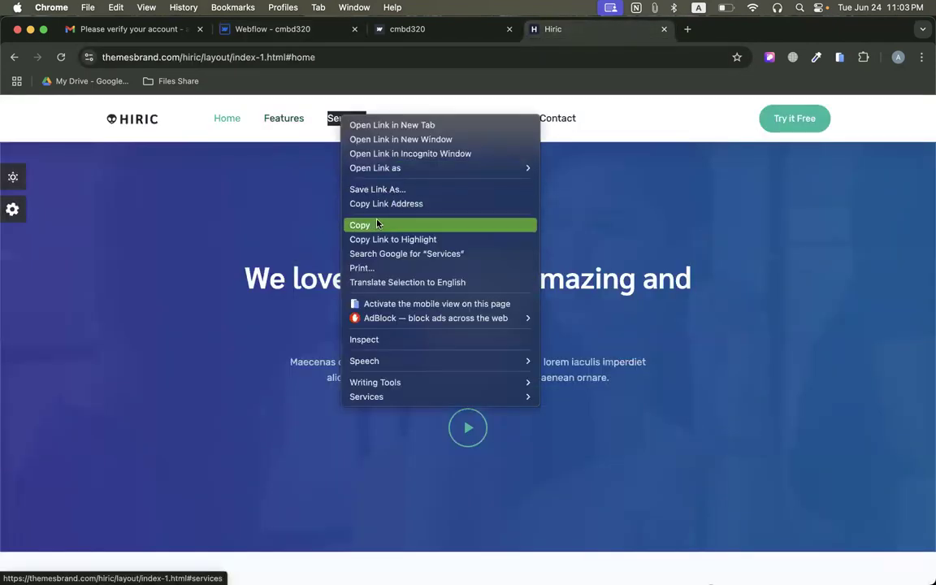
pyautogui.click(349, 223)
pyautogui.click(302, 29)
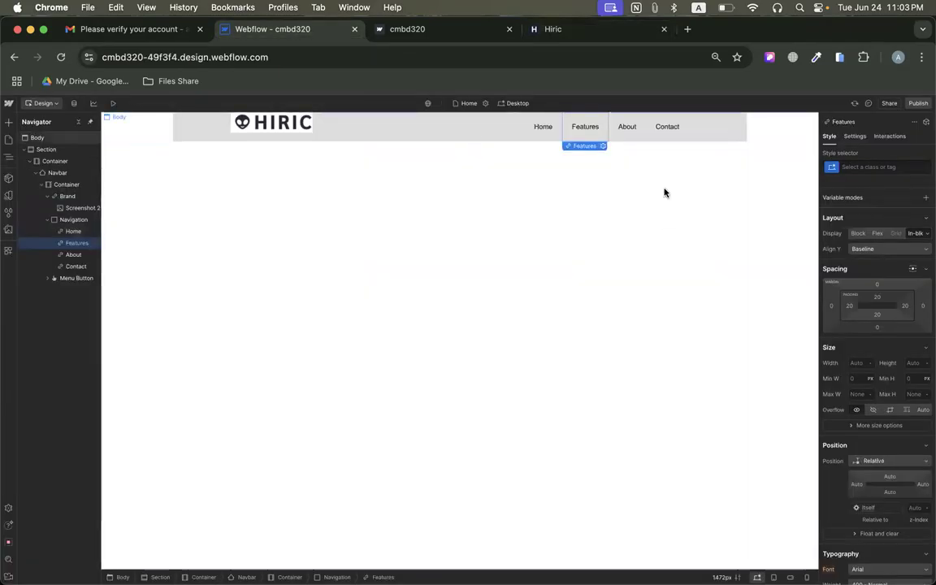
pyautogui.rightClick(587, 129)
pyautogui.click(606, 198)
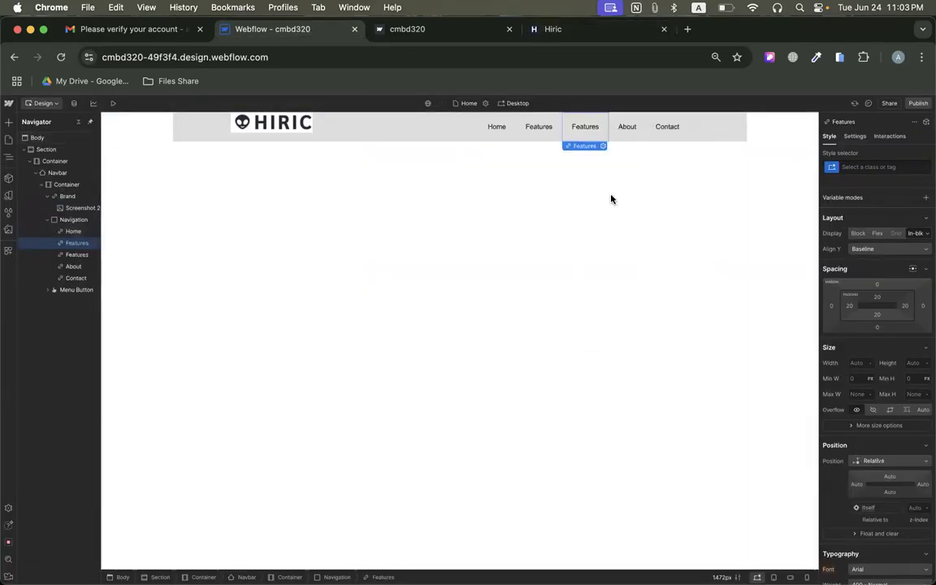
pyautogui.doubleClick(574, 133)
pyautogui.press('super+v')
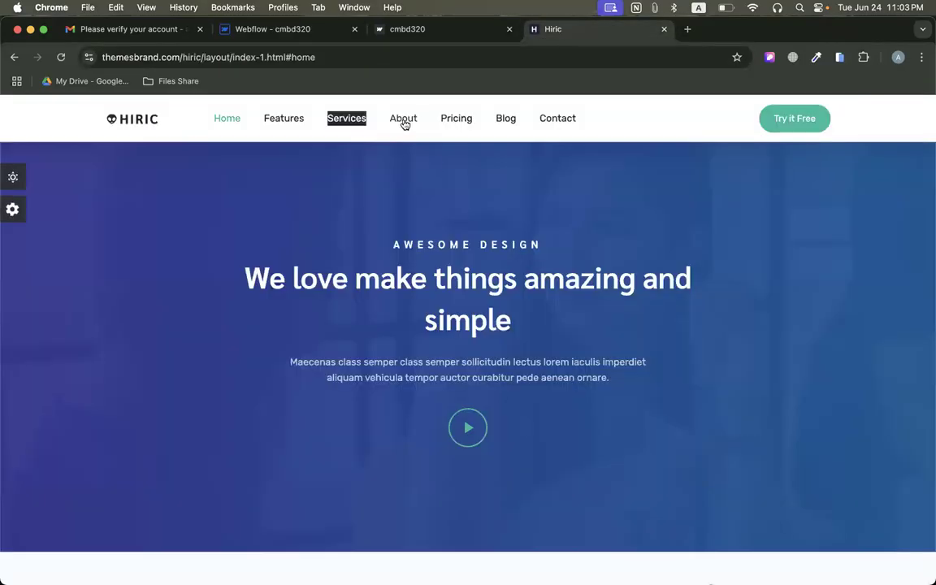
# Copy "Pricing" from the Hiric navigation, duplicate the About link in Webflow and replace the copy's text with "Pricing".
pyautogui.rightClick(468, 115)
pyautogui.click(495, 224)
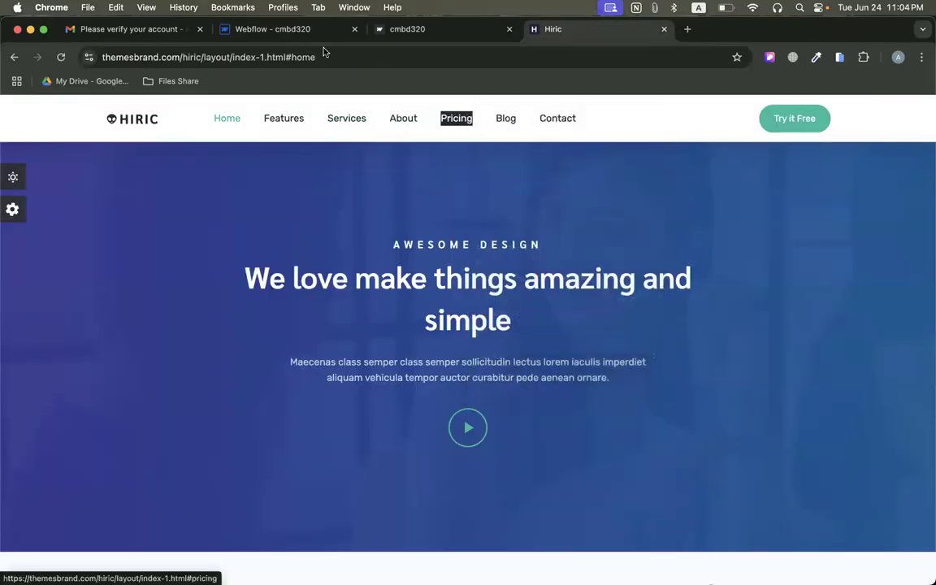
pyautogui.click(276, 29)
pyautogui.rightClick(626, 130)
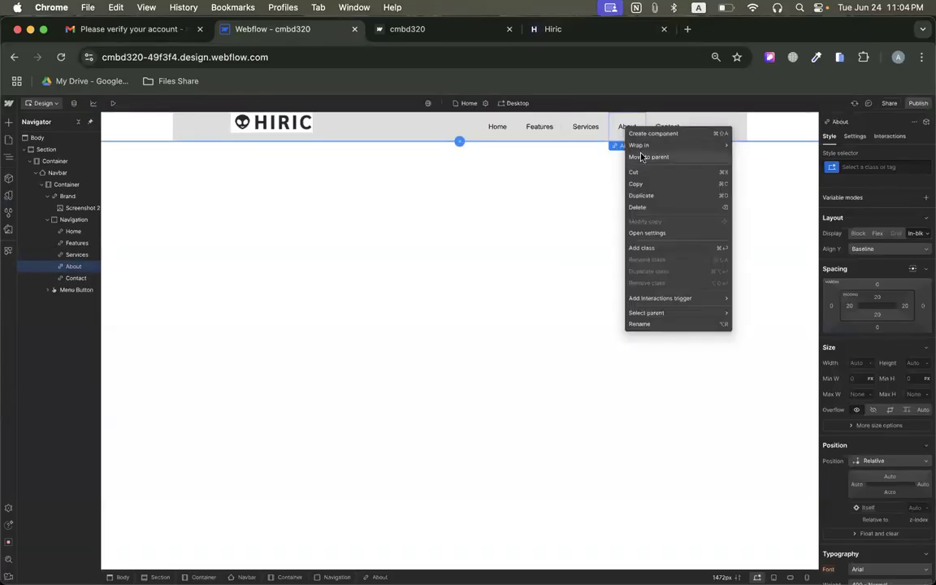
pyautogui.click(654, 195)
pyautogui.doubleClick(626, 126)
pyautogui.press('cmd+v')
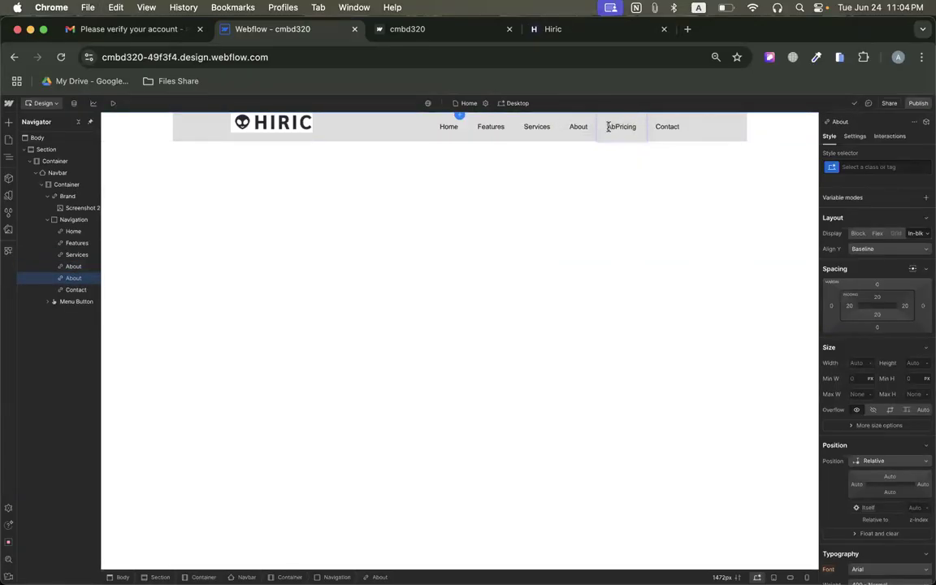
pyautogui.press('super+v')
pyautogui.press('super+z')
pyautogui.doubleClick(618, 127)
pyautogui.press('super+v')
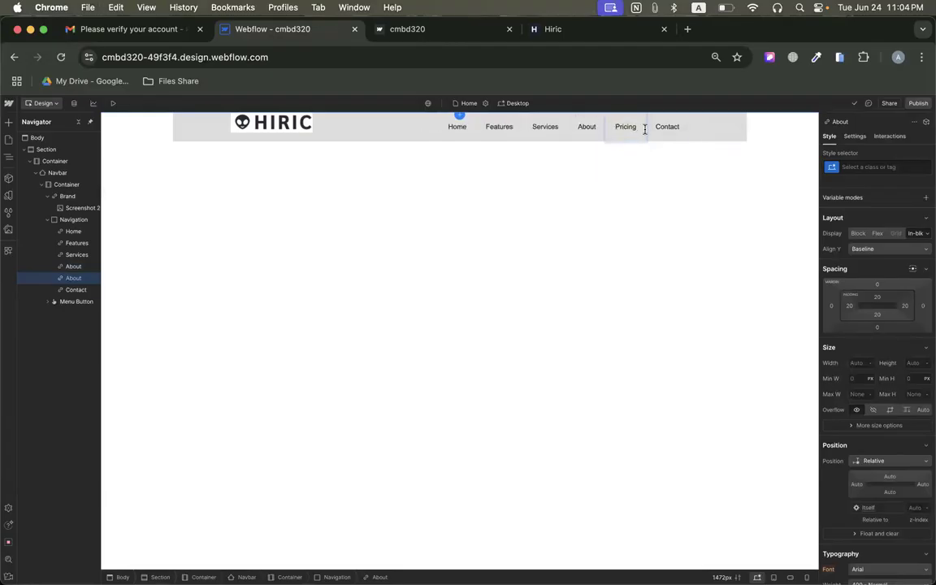
# Copy "Blog" from the Hiric navigation, duplicate the Pricing link in Webflow and replace the copy's text with "Blog".
pyautogui.click(590, 30)
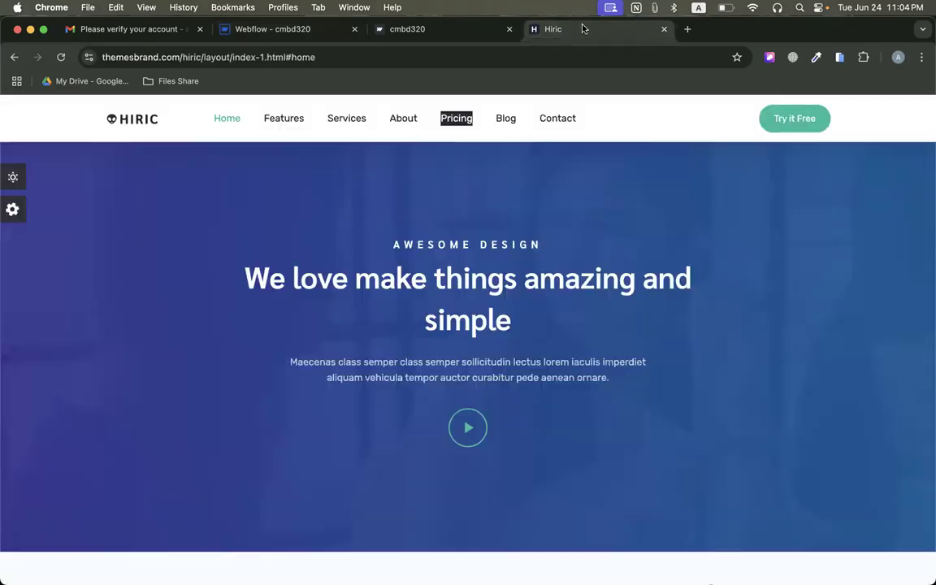
pyautogui.rightClick(520, 121)
pyautogui.click(529, 226)
pyautogui.click(275, 29)
pyautogui.rightClick(619, 127)
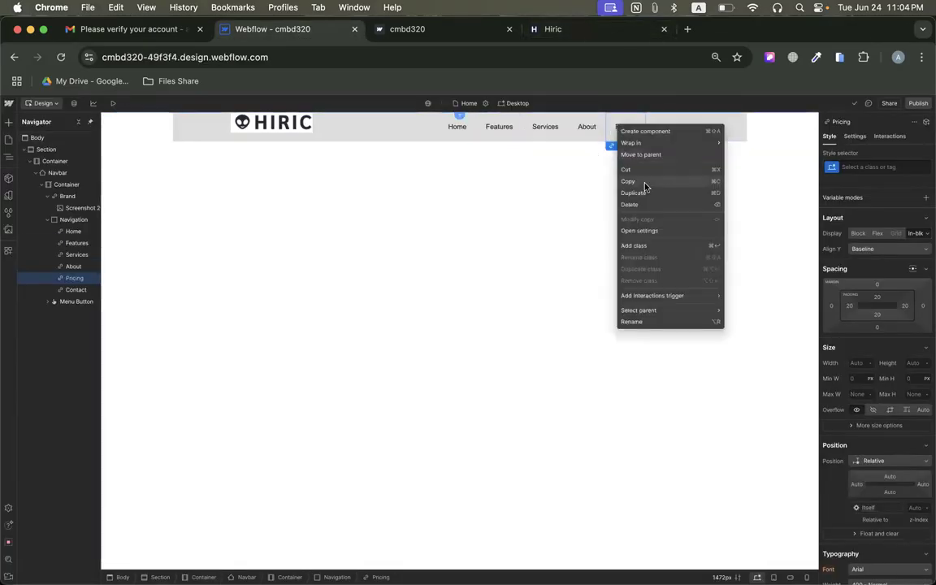
pyautogui.click(634, 194)
pyautogui.click(624, 126)
pyautogui.doubleClick(625, 126)
pyautogui.doubleClick(625, 127)
pyautogui.hotkey('ctrl', 'v')
pyautogui.press('Escape')
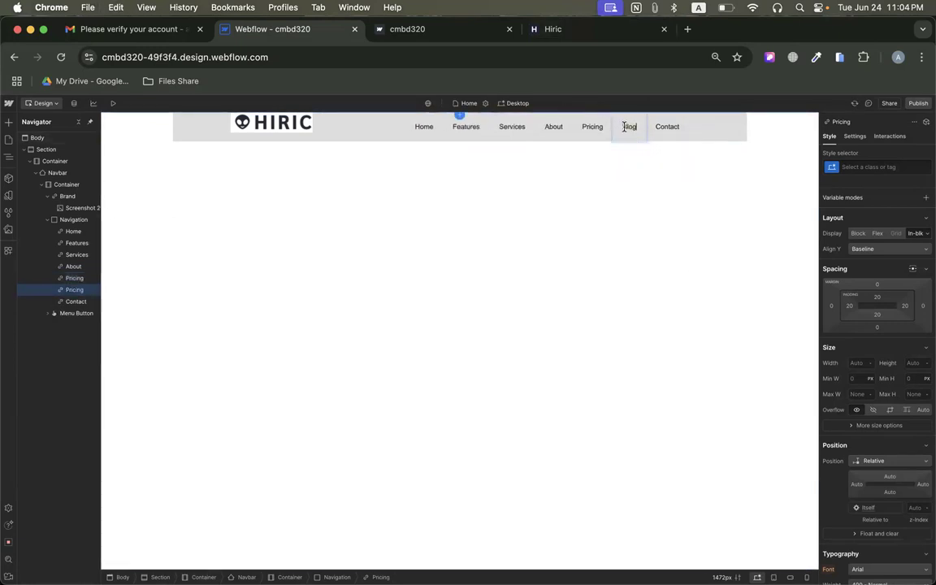
pyautogui.click(676, 130)
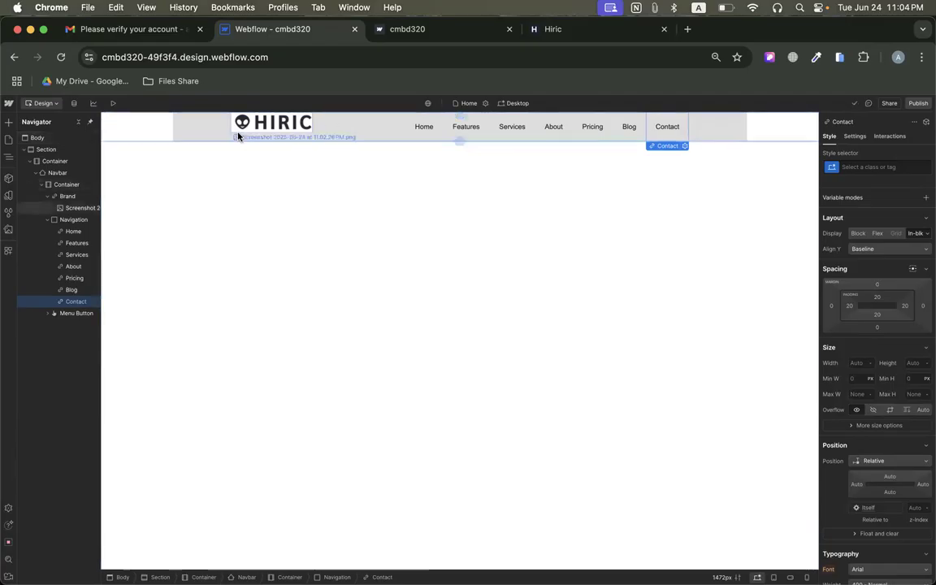
# Compare the Webflow navbar with the Hiric reference and examine the styles of its navigation, logo and inner container for the grey background.
pyautogui.click(540, 28)
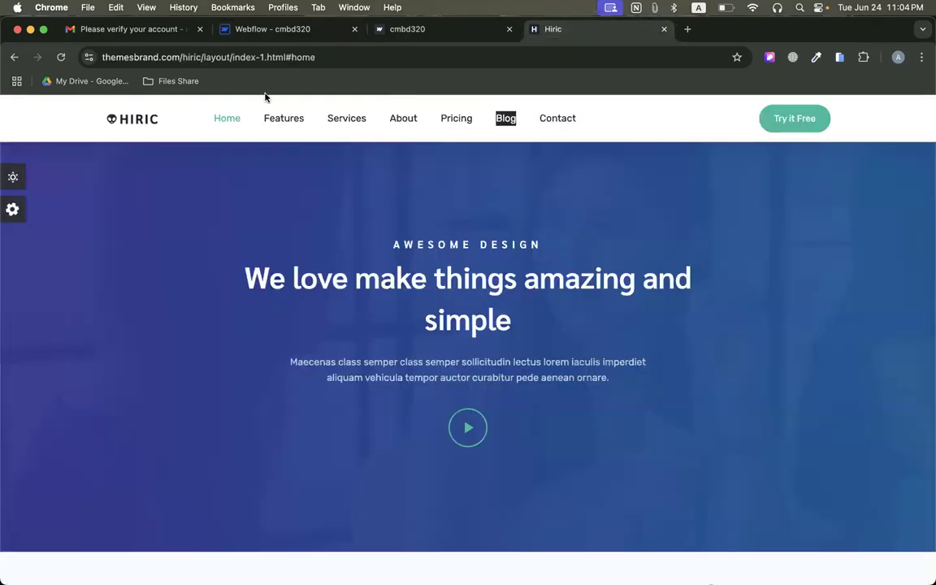
pyautogui.click(280, 25)
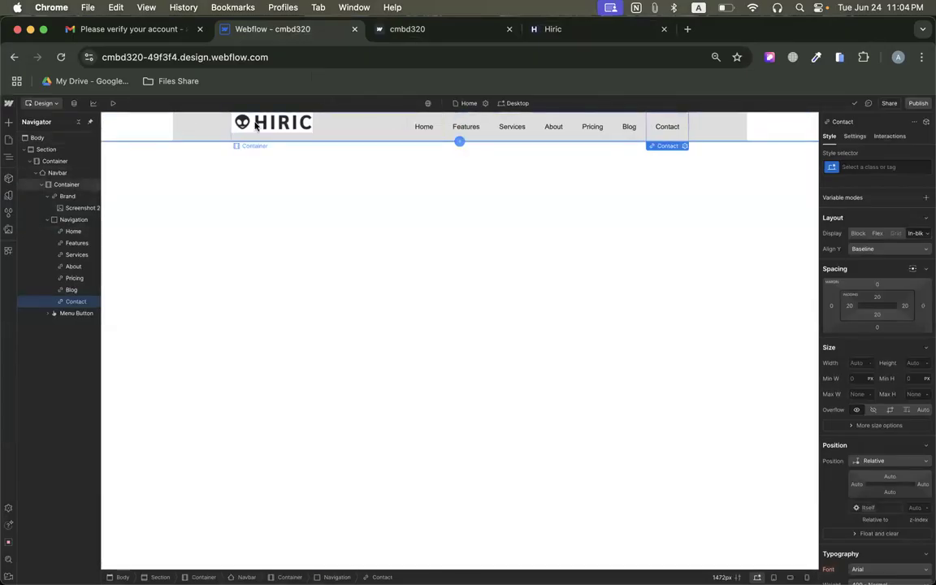
pyautogui.click(213, 126)
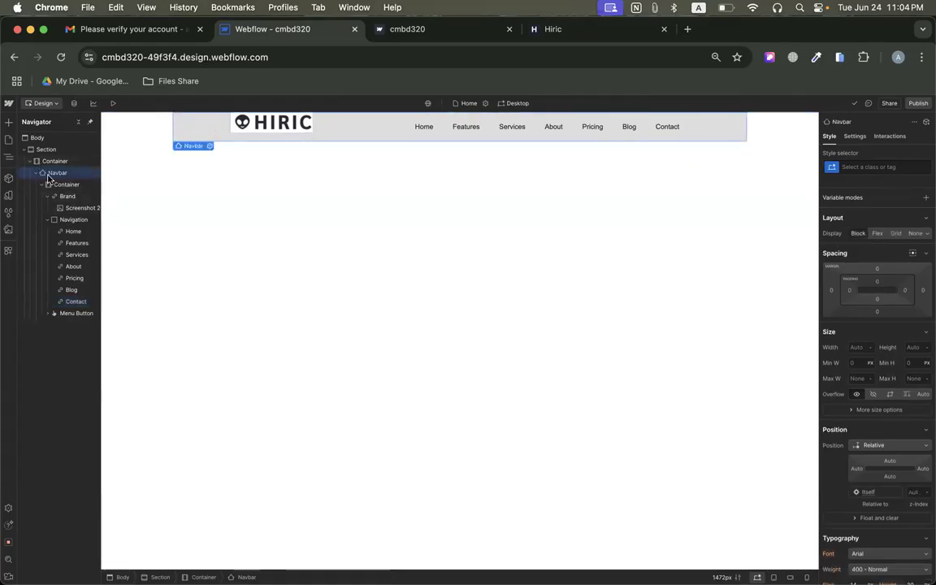
pyautogui.click(70, 224)
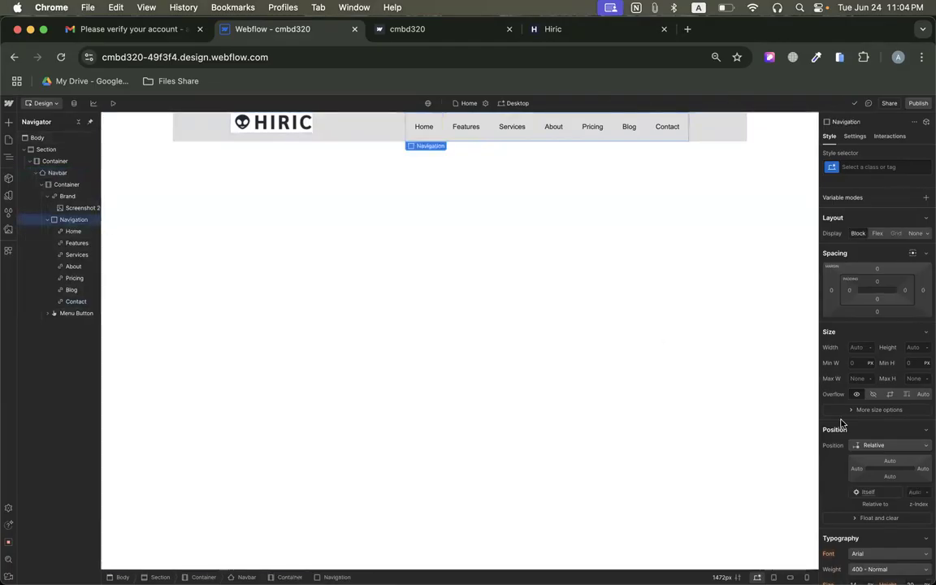
pyautogui.scroll(-5, 843, 423)
pyautogui.scroll(-3, 842, 422)
pyautogui.scroll(2, 850, 415)
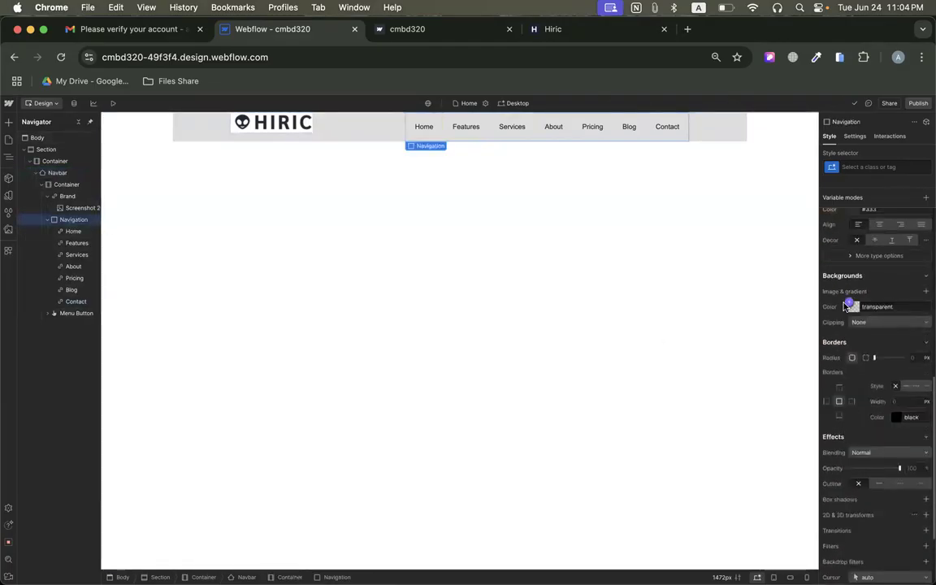
pyautogui.click(68, 210)
pyautogui.click(65, 196)
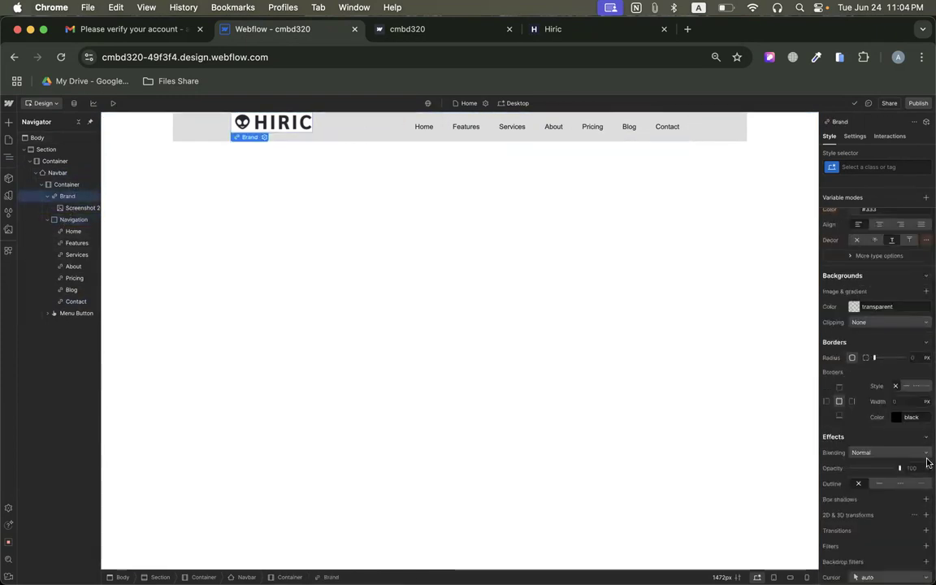
pyautogui.click(66, 184)
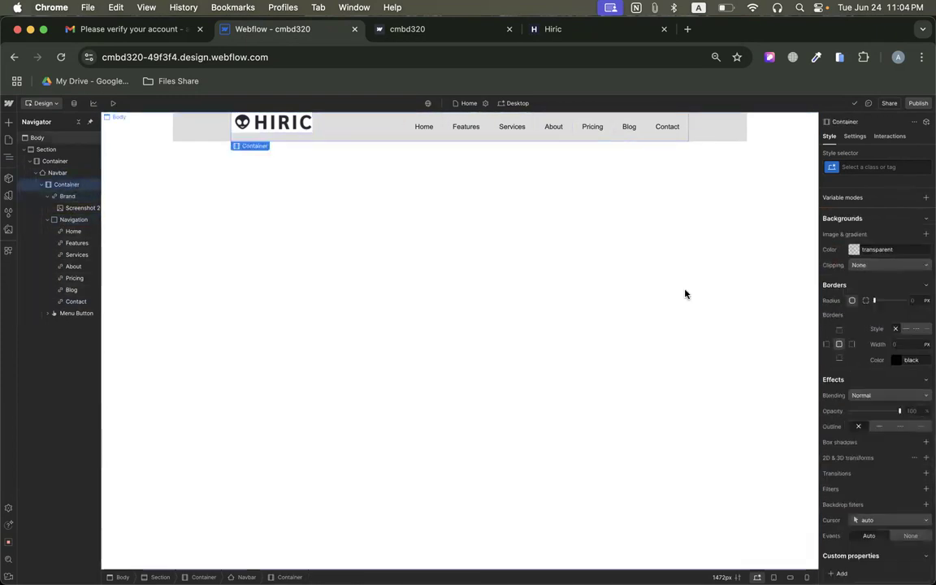
# Set the Navbar element's background color to white.
pyautogui.click(54, 173)
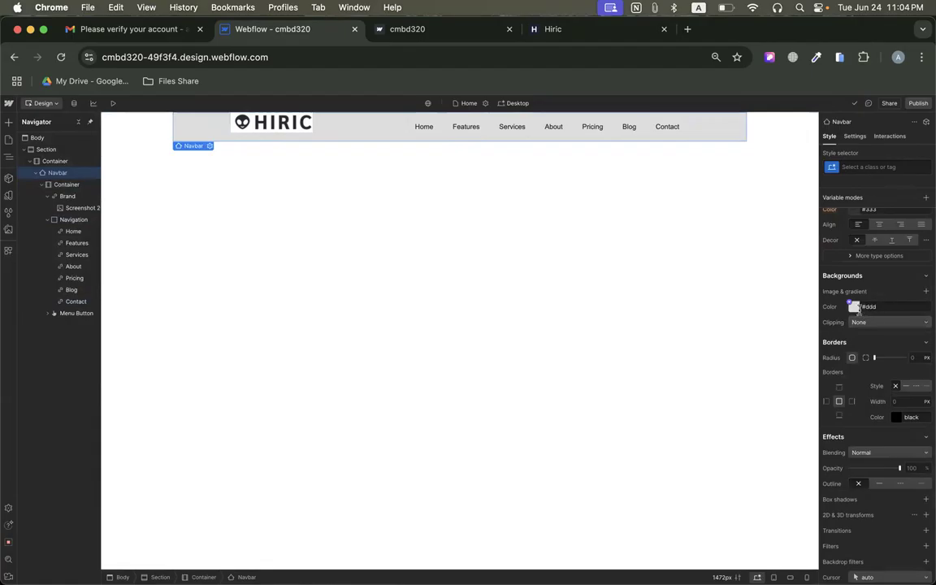
pyautogui.click(854, 307)
pyautogui.moveTo(843, 338); pyautogui.dragTo(815, 317)
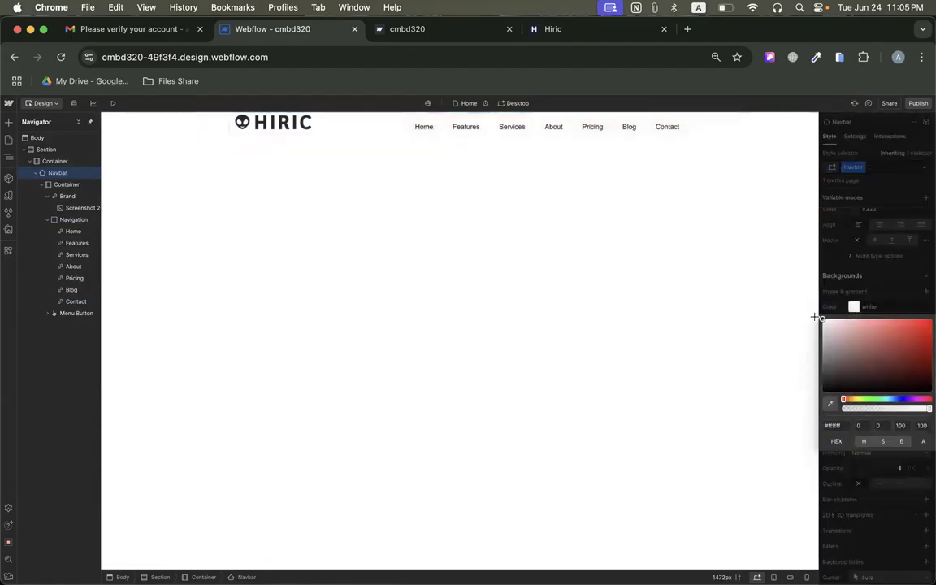
pyautogui.click(869, 307)
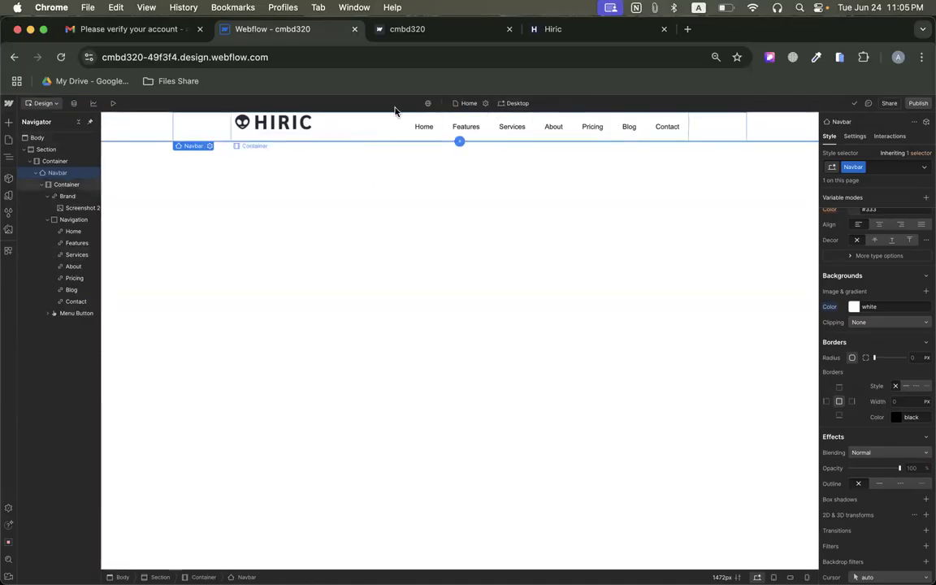
# Check the Hiric header's button, try to add a Button element to the Webflow navbar, and undo the placement.
pyautogui.click(540, 29)
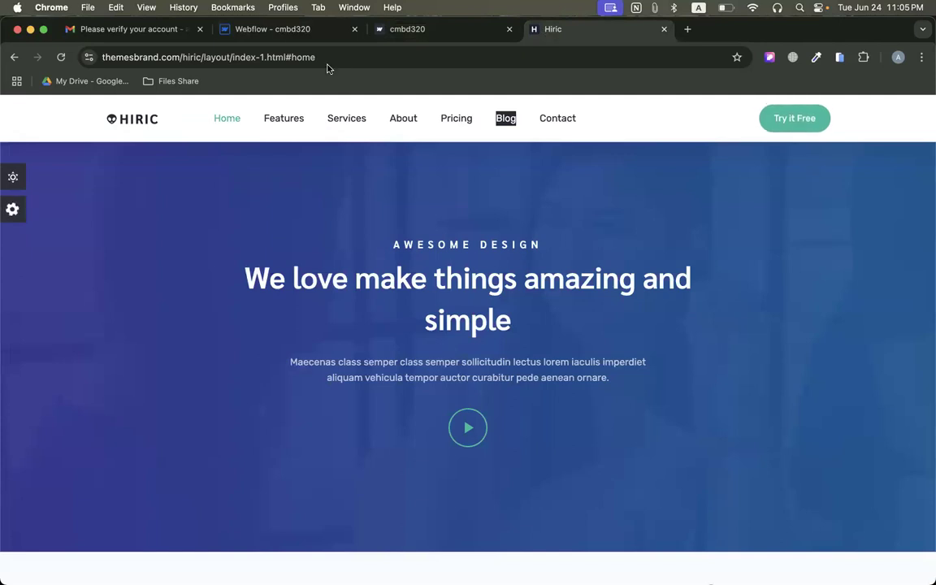
pyautogui.click(277, 34)
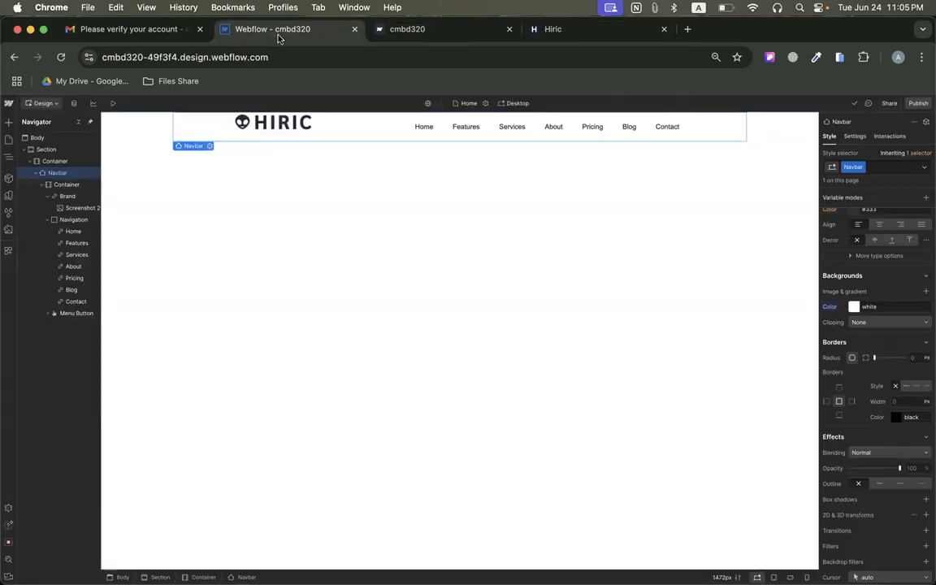
pyautogui.click(9, 122)
pyautogui.moveTo(77, 362); pyautogui.dragTo(692, 127)
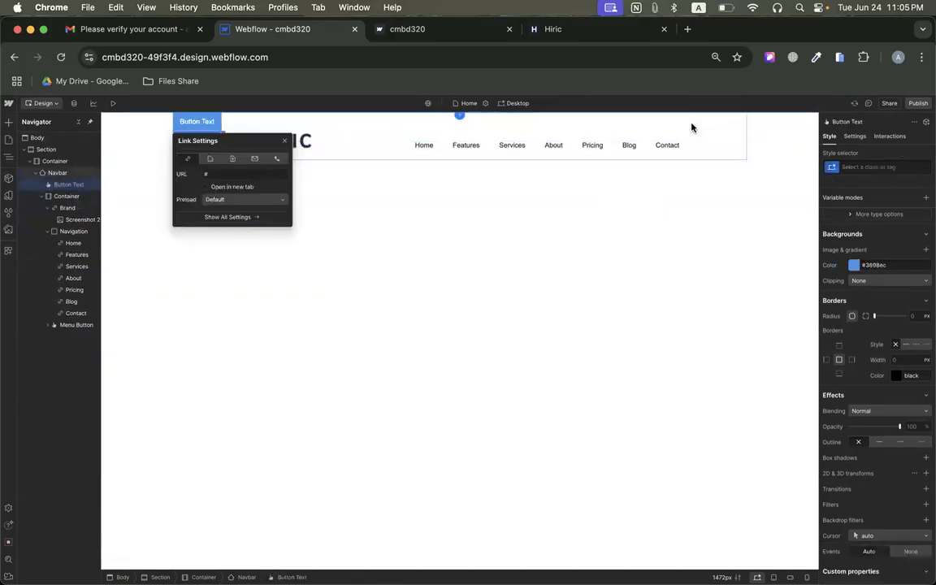
pyautogui.press('super+z')
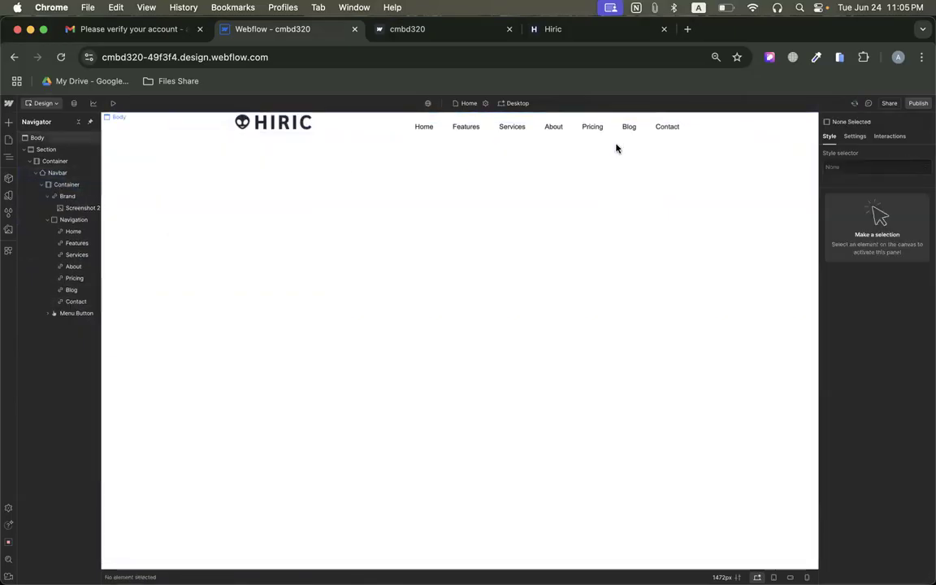
# Add a Button element inside the navbar's Navigation block, directly after the Contact link.
pyautogui.click(9, 123)
pyautogui.moveTo(77, 368); pyautogui.dragTo(679, 130)
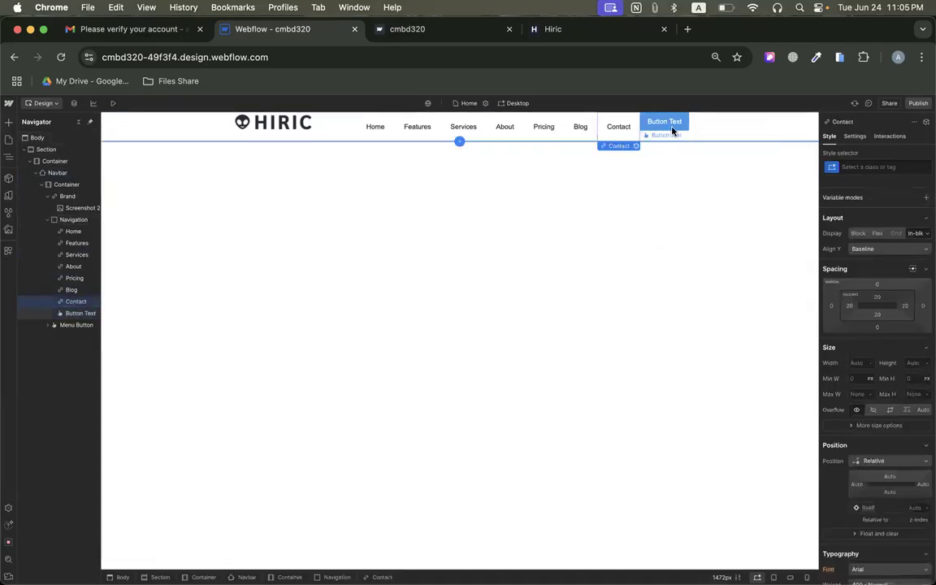
pyautogui.click(664, 140)
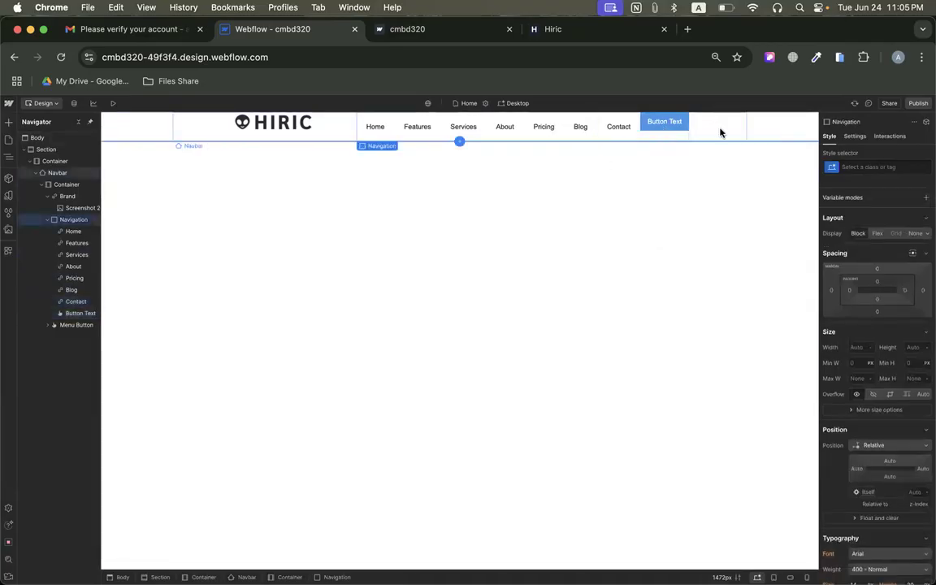
# Compare the Navbar's extent with its inner container and set that container's width to 100%.
pyautogui.click(719, 131)
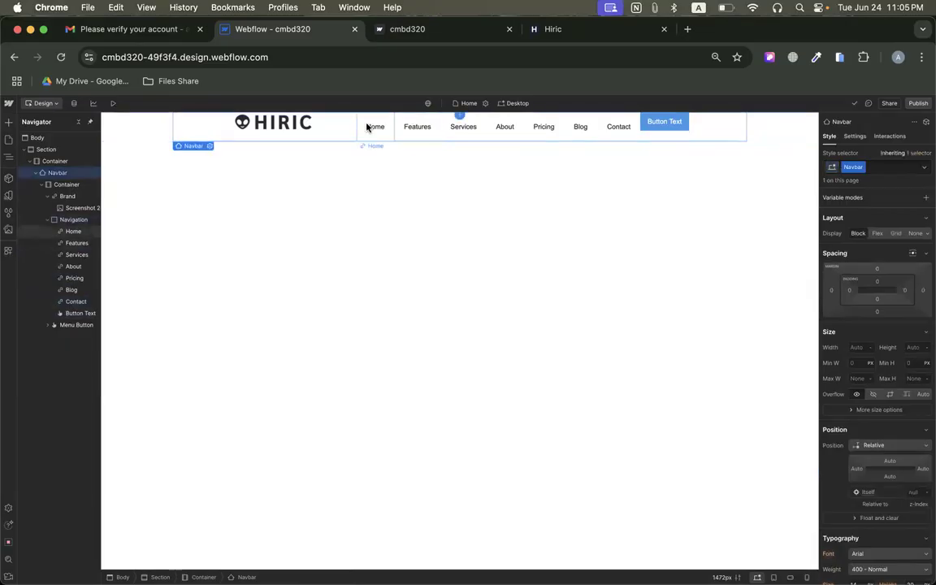
pyautogui.click(336, 131)
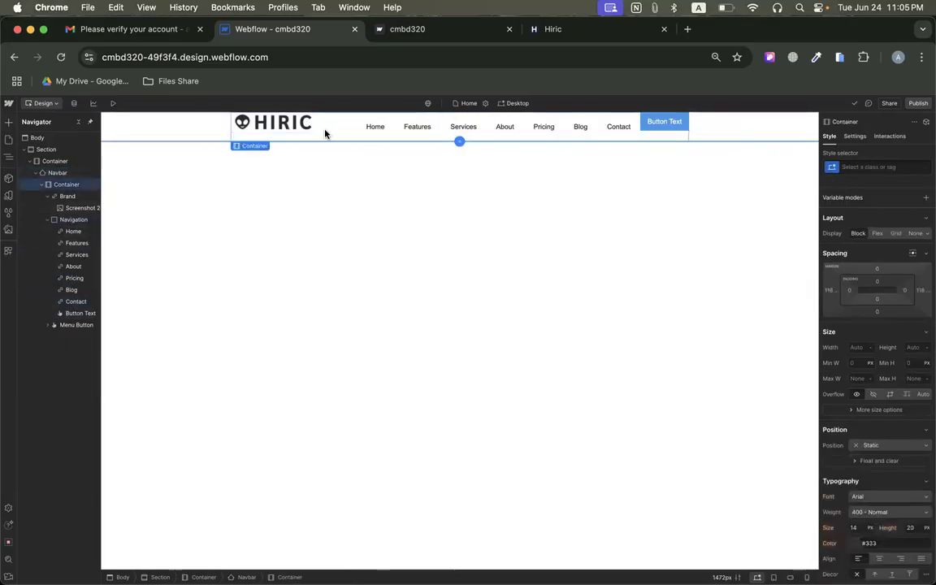
pyautogui.click(193, 133)
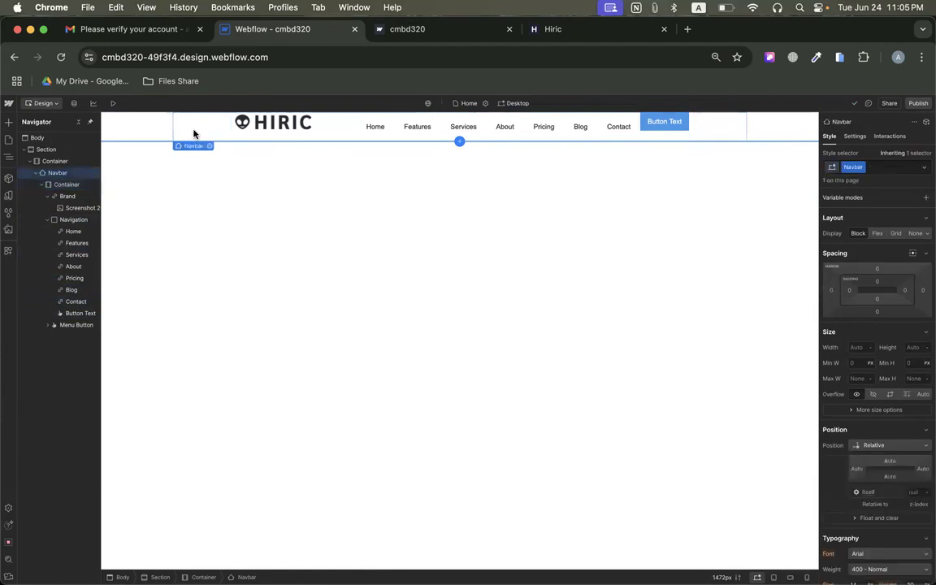
pyautogui.click(328, 129)
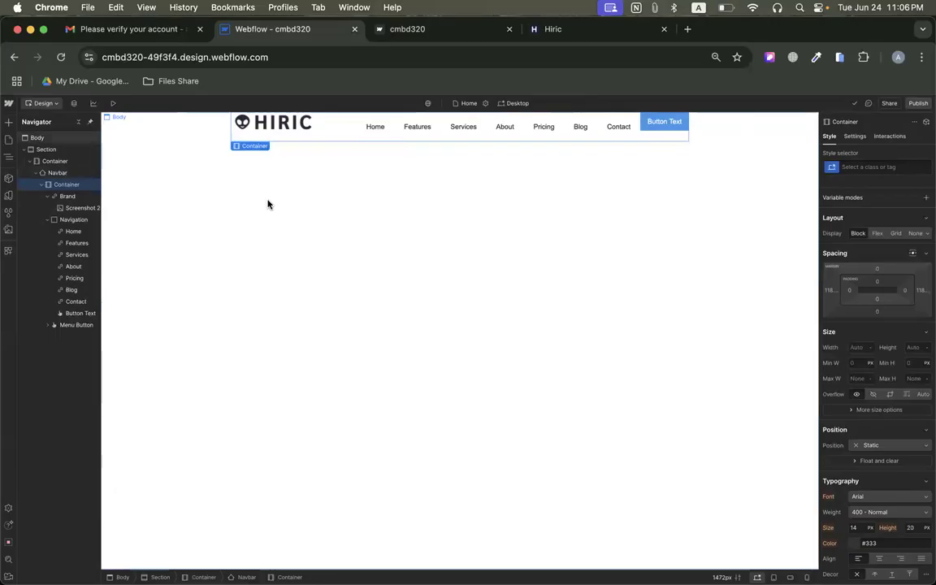
pyautogui.press('XF86AudioRaiseVolume')
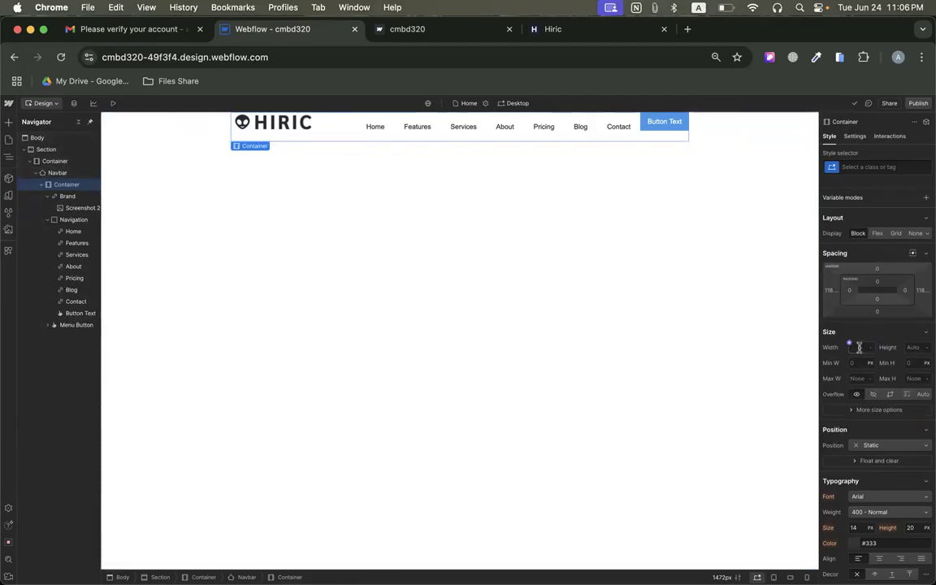
pyautogui.write('%')
pyautogui.press('Return')
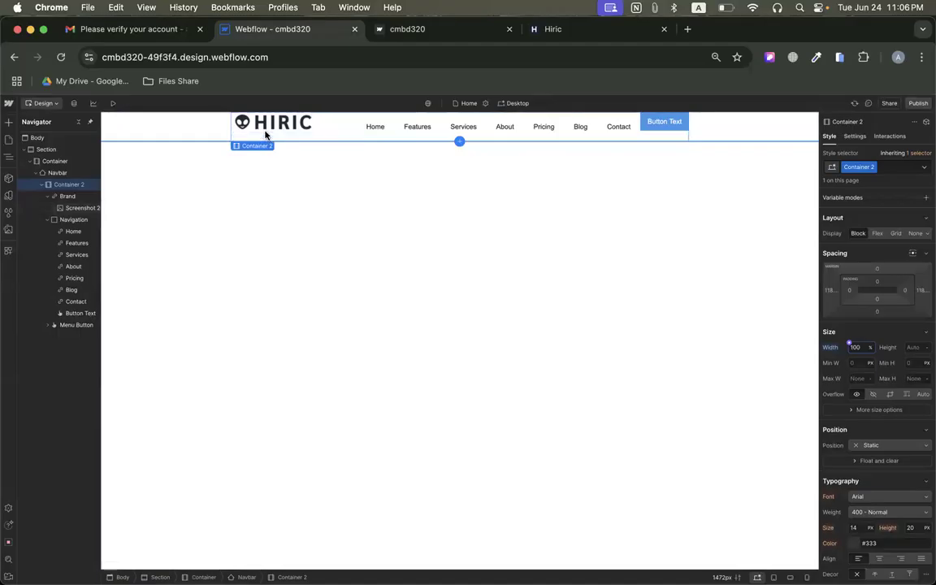
# Try maximum widths of 500 px and 1000 px on the navbar's inner container and dismiss the class-reuse tip.
pyautogui.click(732, 129)
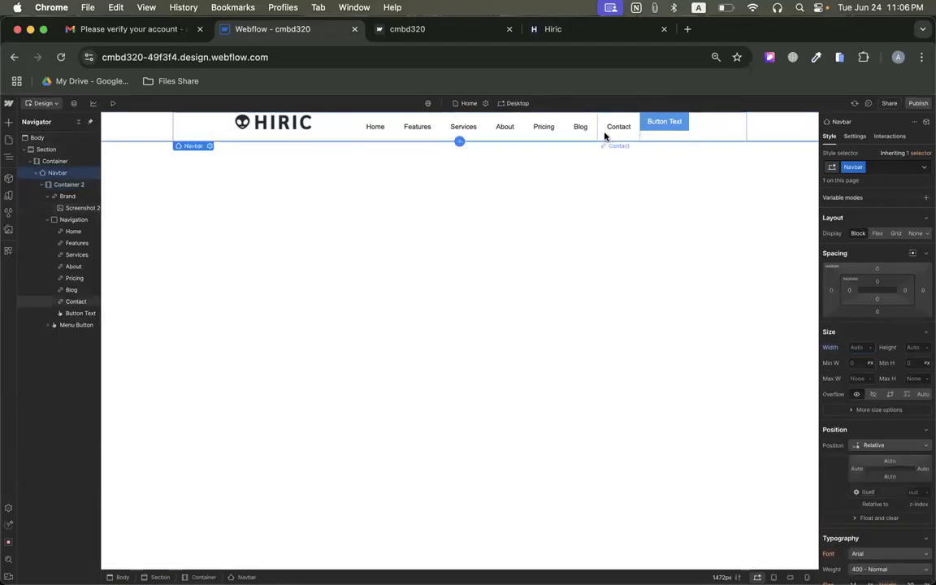
pyautogui.click(347, 133)
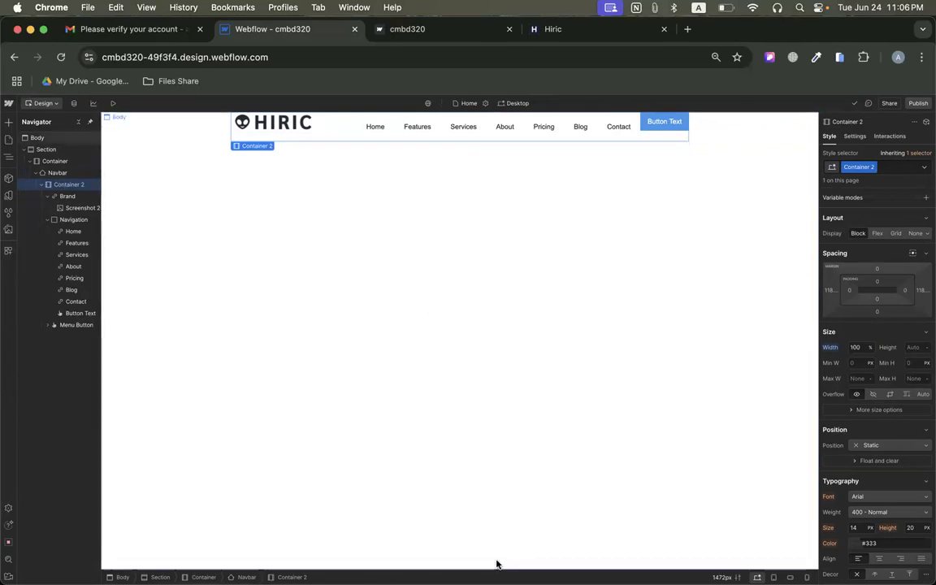
pyautogui.click(56, 174)
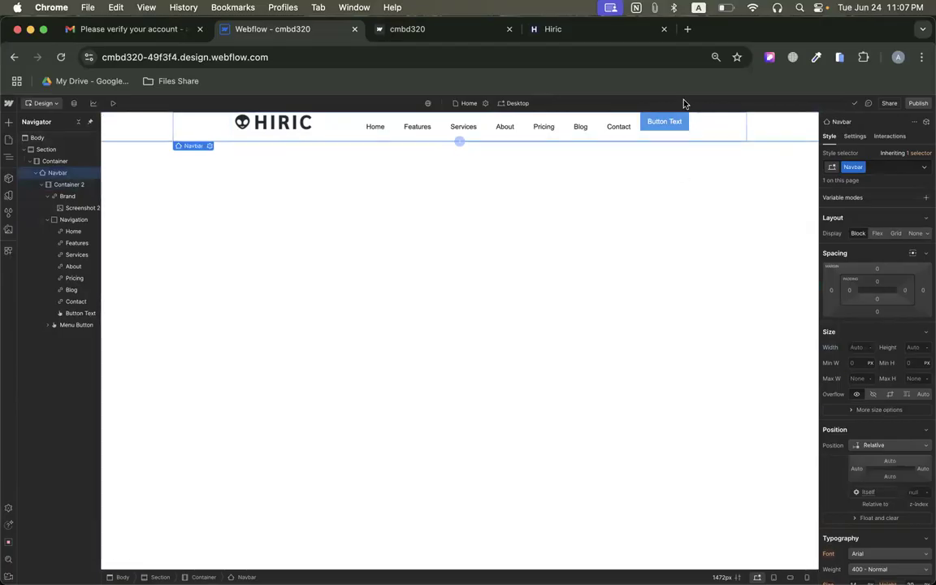
pyautogui.click(323, 137)
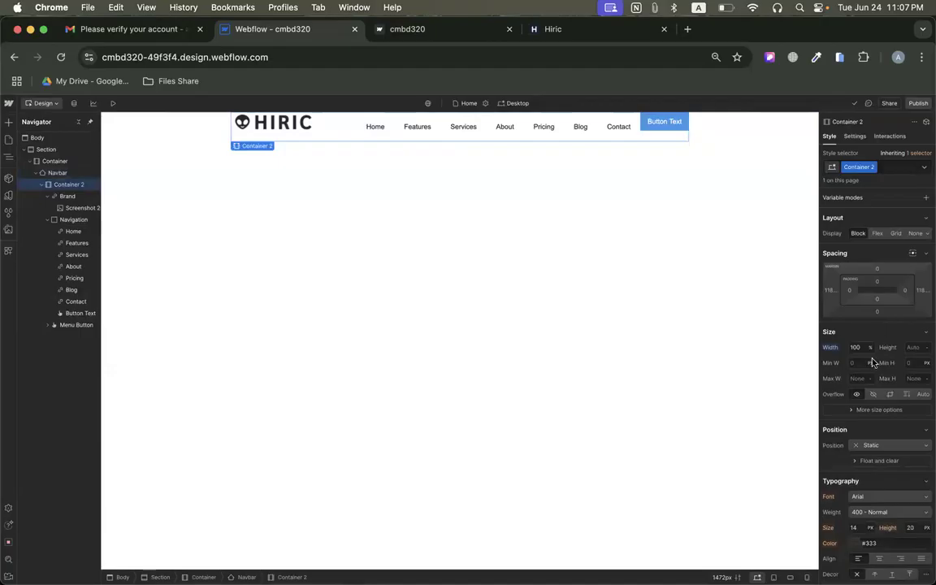
pyautogui.click(856, 380)
pyautogui.write('500')
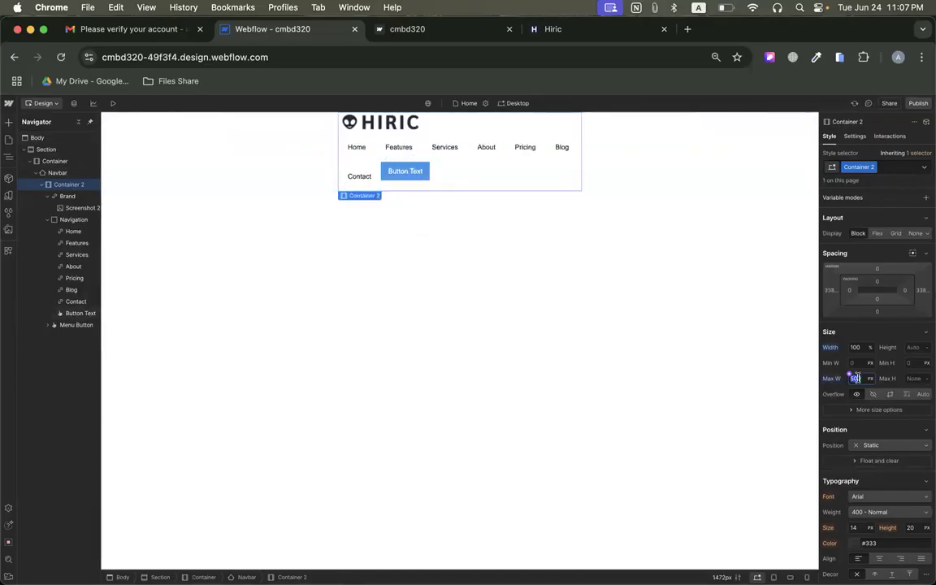
pyautogui.press('Return')
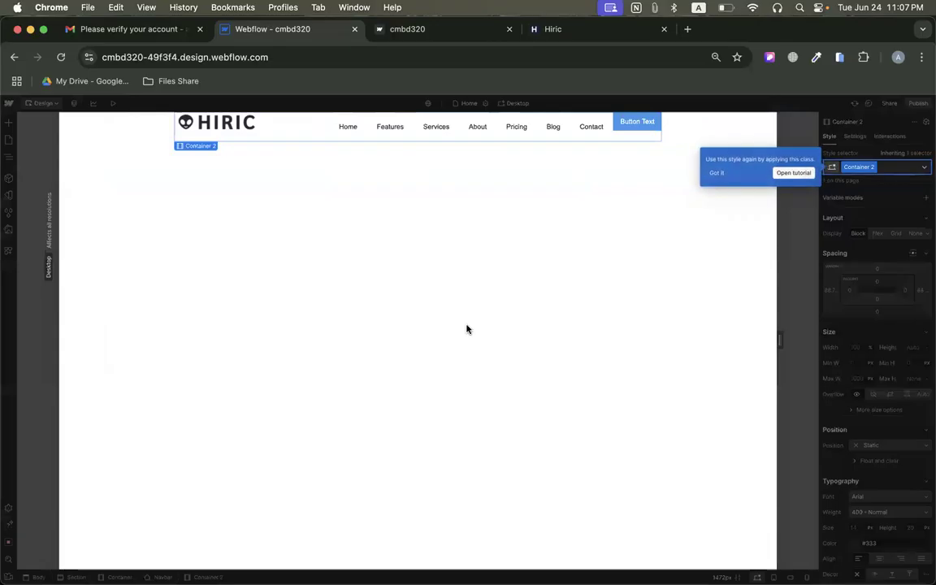
pyautogui.click(719, 176)
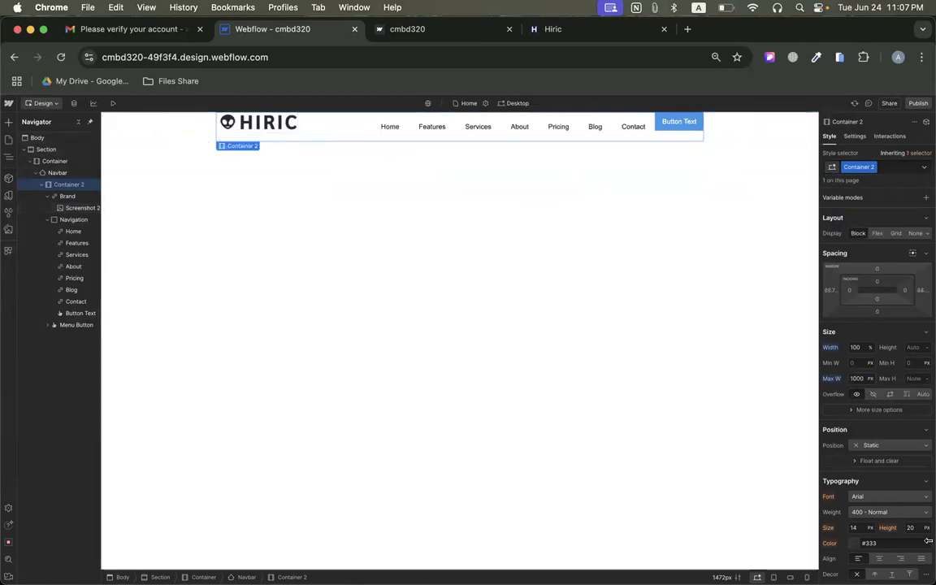
# Set the maximum width of the navbar's inner container to 1200 px.
pyautogui.click(857, 378)
pyautogui.write('12')
pyautogui.press('Return')
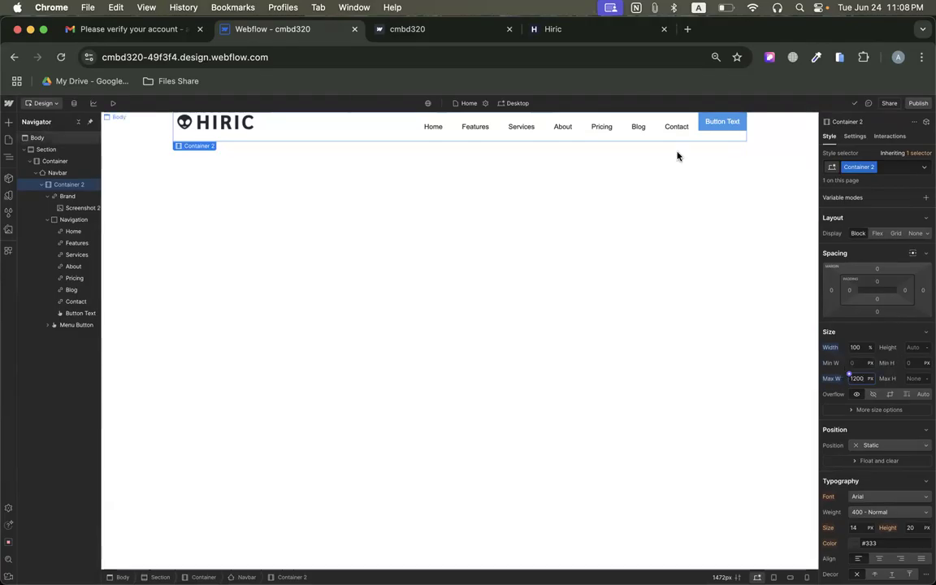
# Reset the width and the maximum width of the navbar's inner container to their initial values.
pyautogui.click(830, 350)
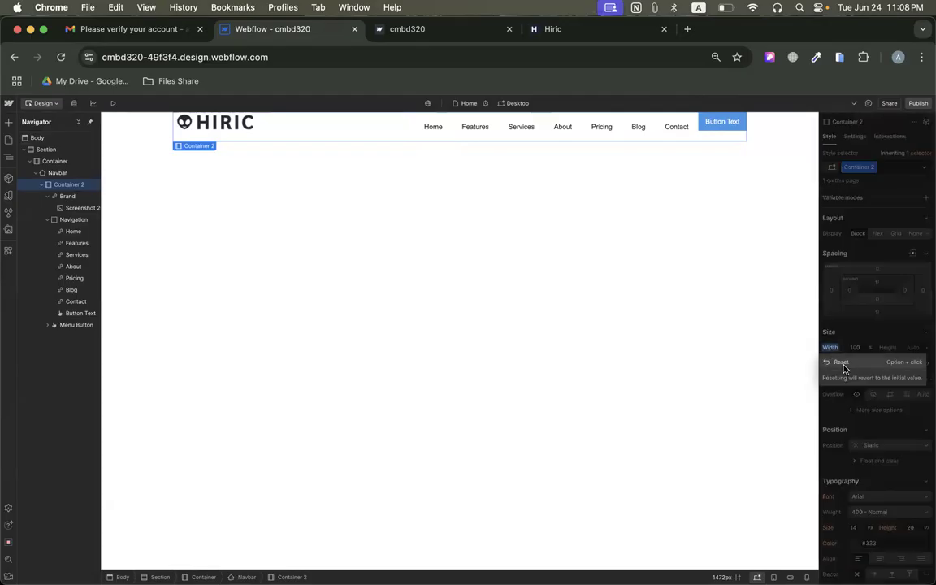
pyautogui.click(842, 338)
pyautogui.click(831, 347)
pyautogui.click(840, 361)
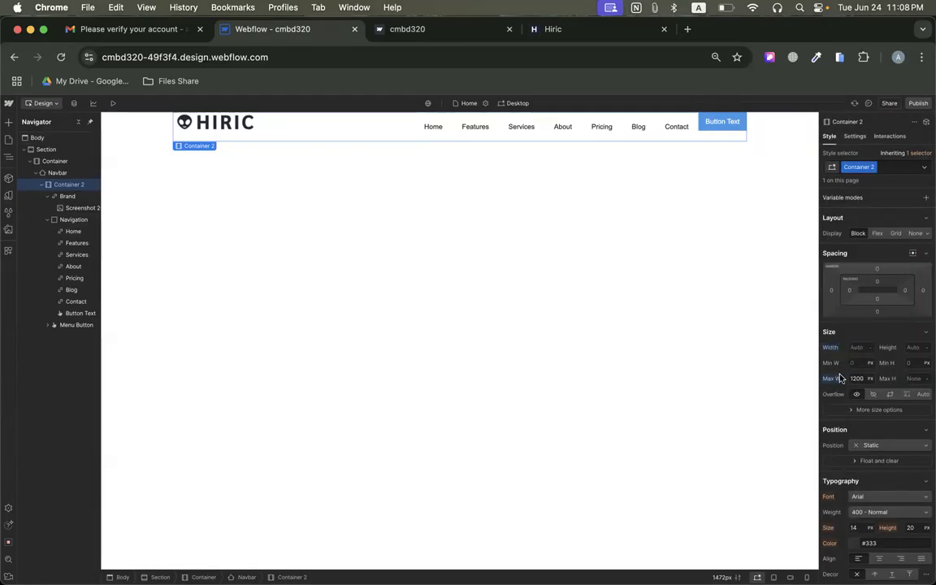
pyautogui.click(831, 379)
pyautogui.click(838, 392)
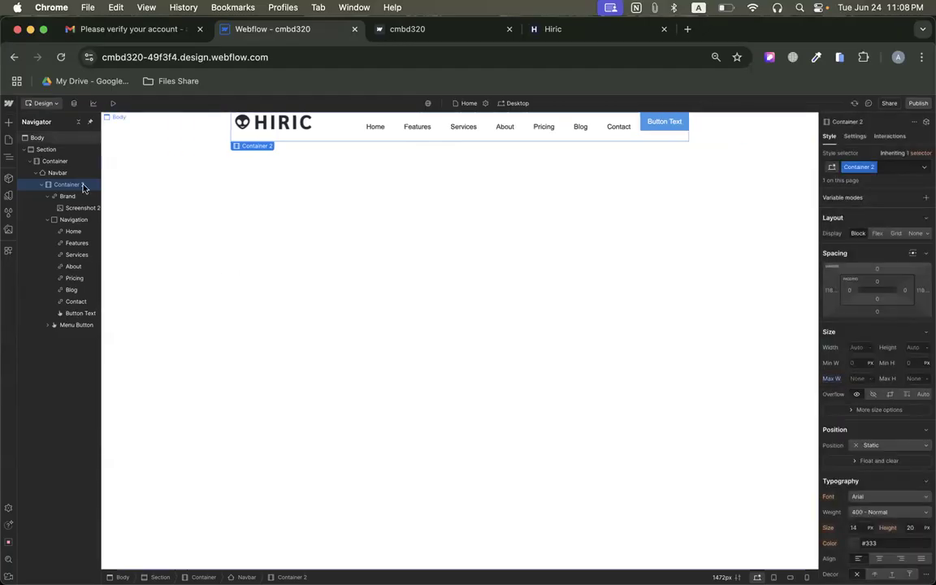
# Set the maximum width of the navbar's inner container to 100%.
pyautogui.click(857, 380)
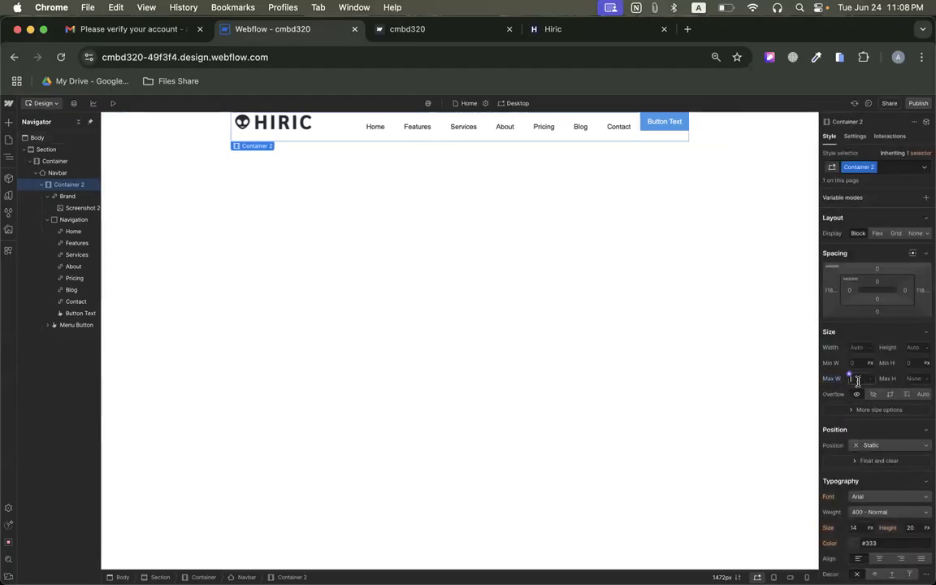
pyautogui.write('100')
pyautogui.press('Return')
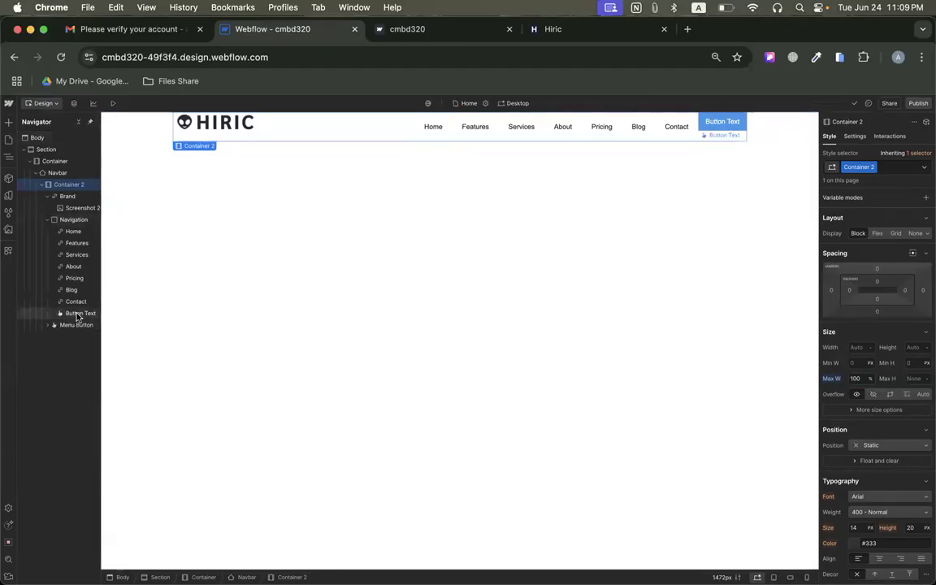
# Examine how the outer container, Navbar, inner container, Brand, Navigation and button are nested and how far each extends.
pyautogui.click(72, 221)
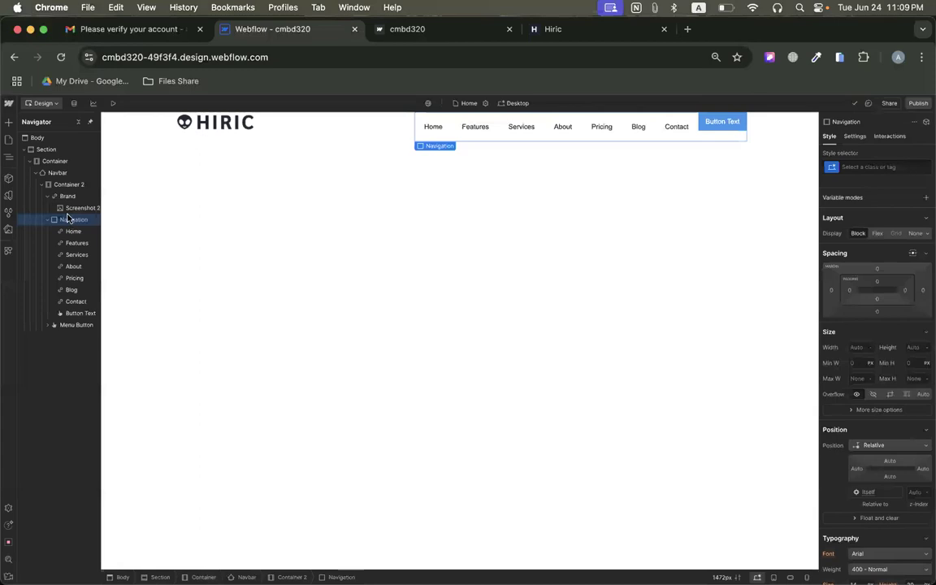
pyautogui.click(69, 208)
pyautogui.click(65, 198)
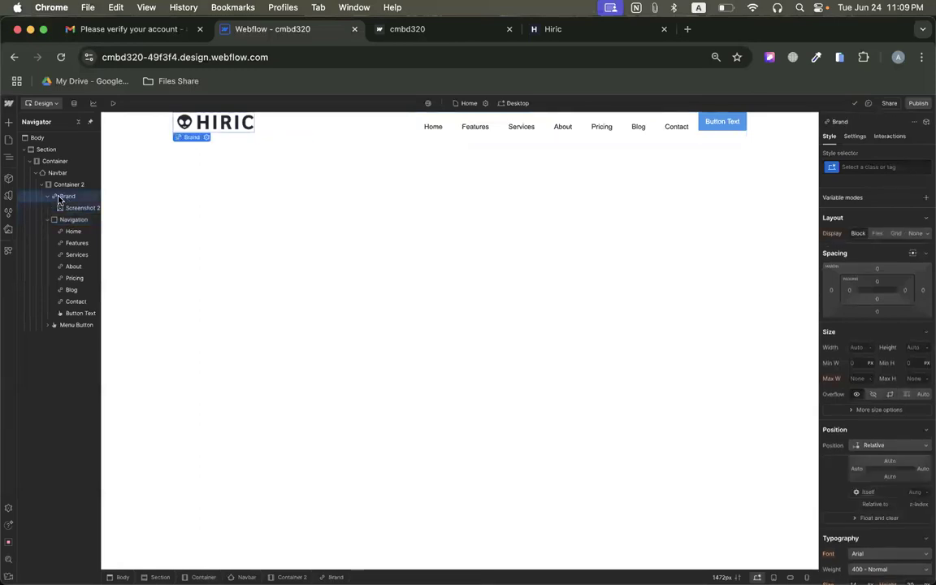
pyautogui.click(57, 186)
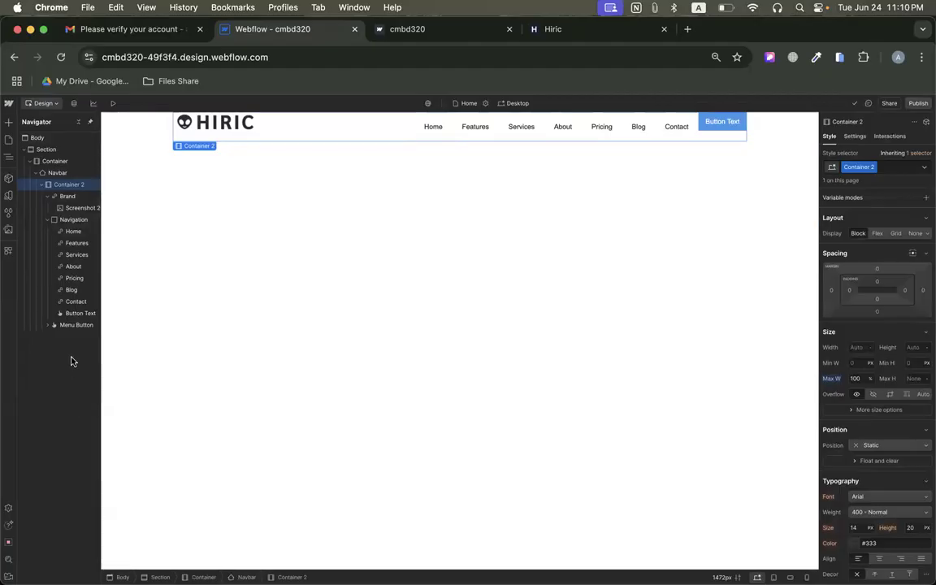
pyautogui.click(54, 162)
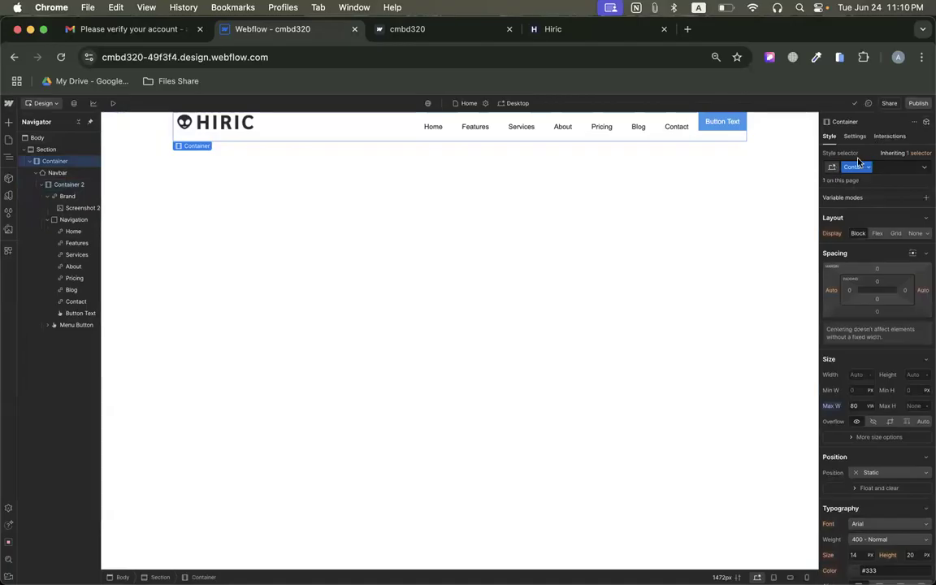
pyautogui.click(49, 186)
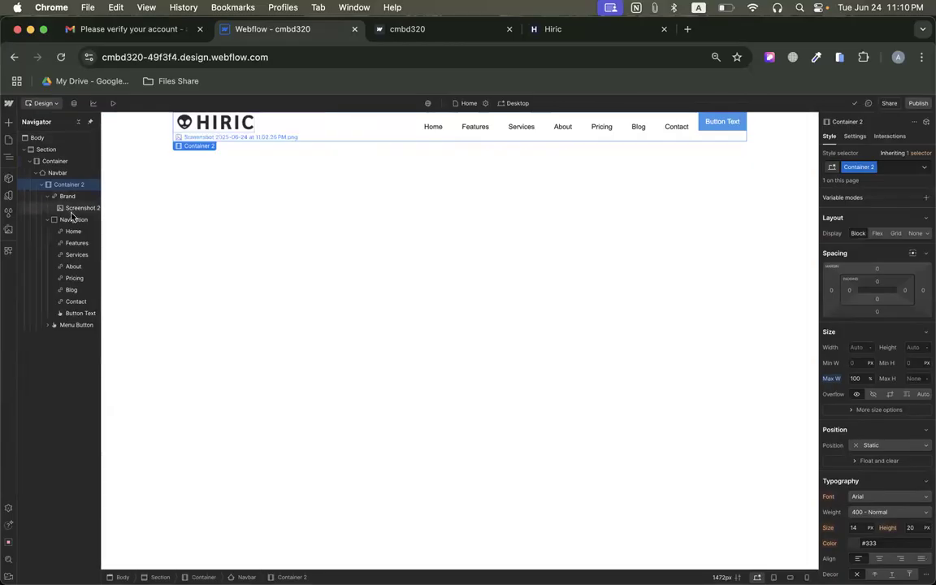
pyautogui.click(56, 175)
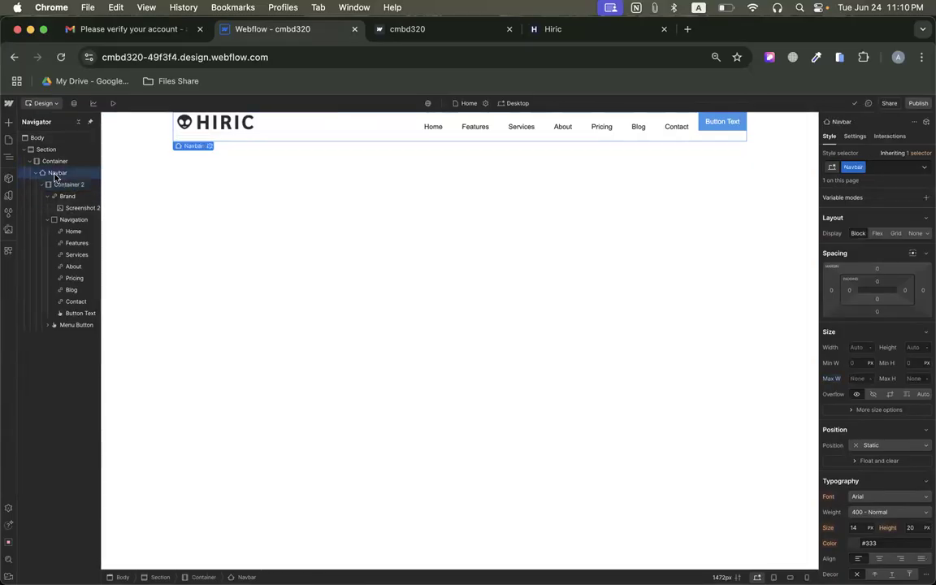
pyautogui.click(69, 184)
pyautogui.click(63, 221)
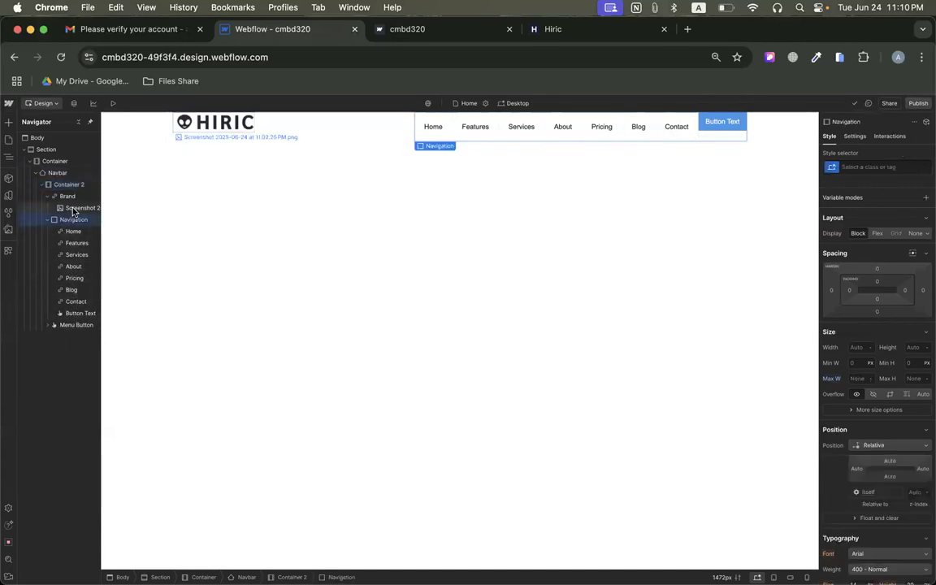
pyautogui.click(79, 314)
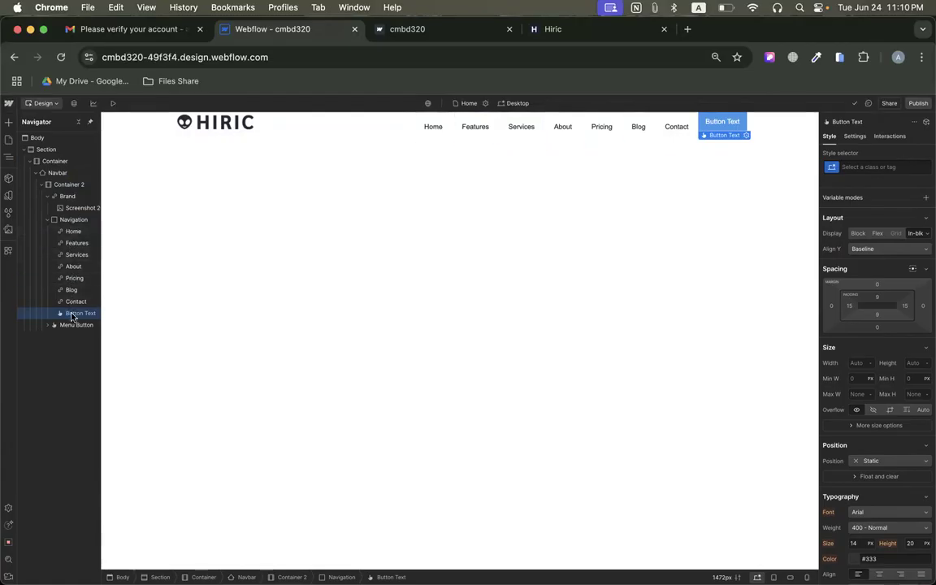
# Give the Navigation block a Flex layout with its items centred on both axes, and dismiss the align box tip.
pyautogui.click(64, 221)
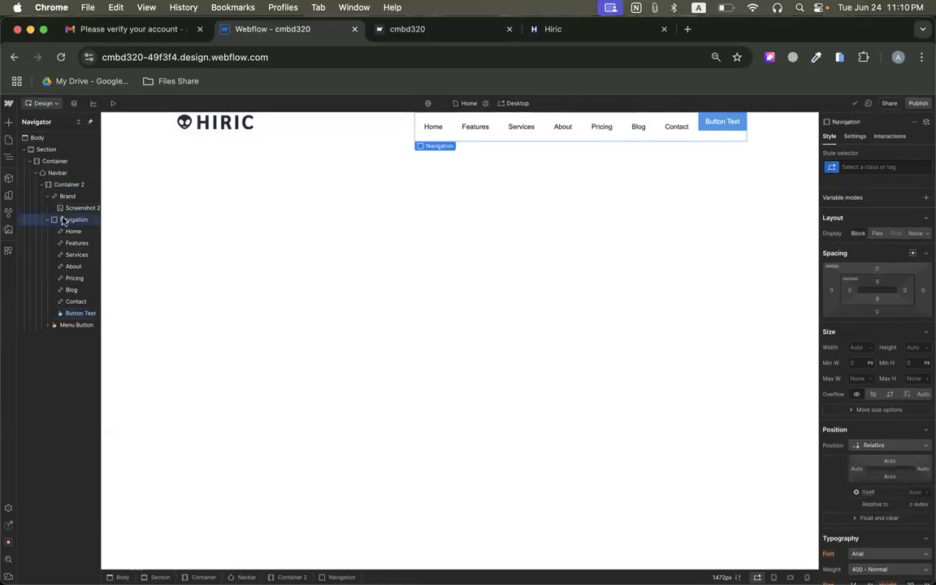
pyautogui.moveTo(722, 122); pyautogui.dragTo(553, 273)
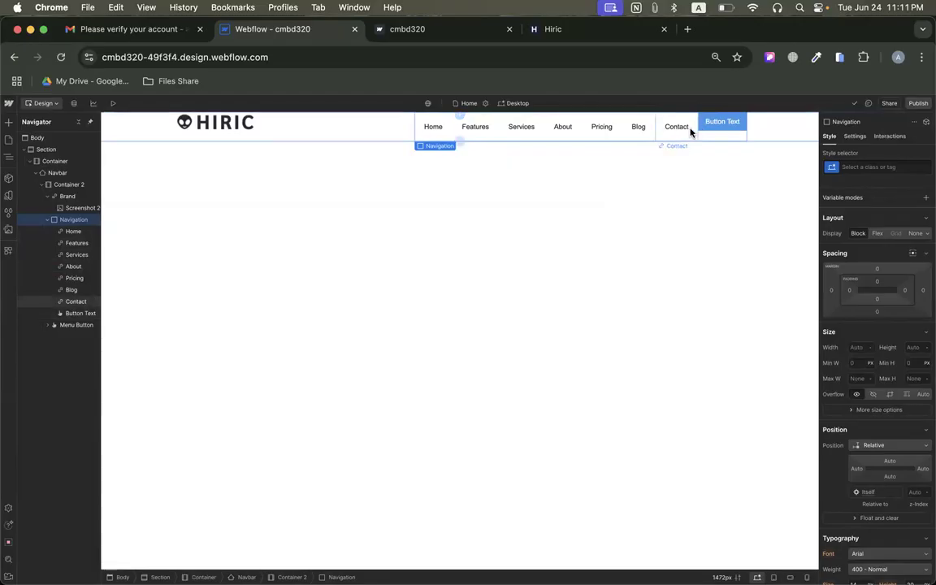
pyautogui.click(878, 235)
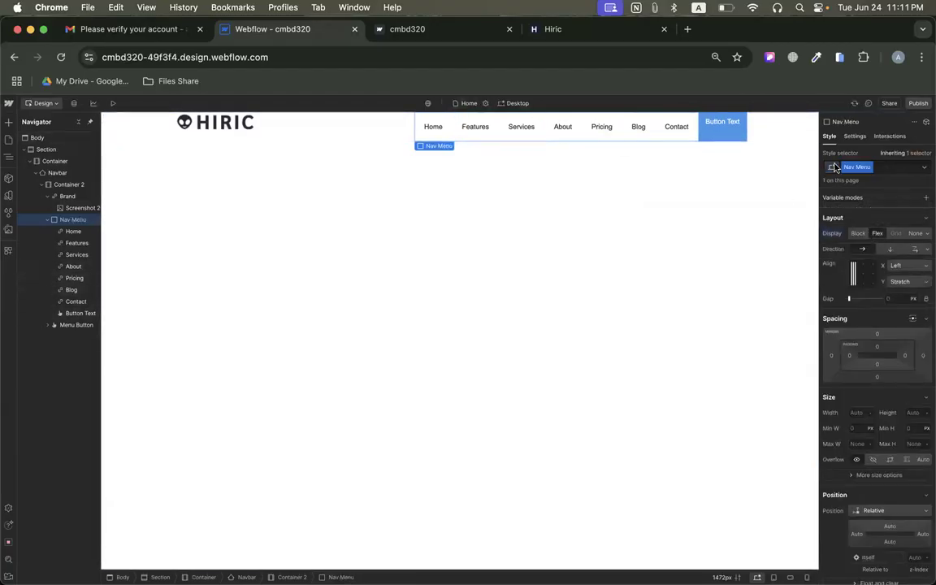
pyautogui.click(864, 276)
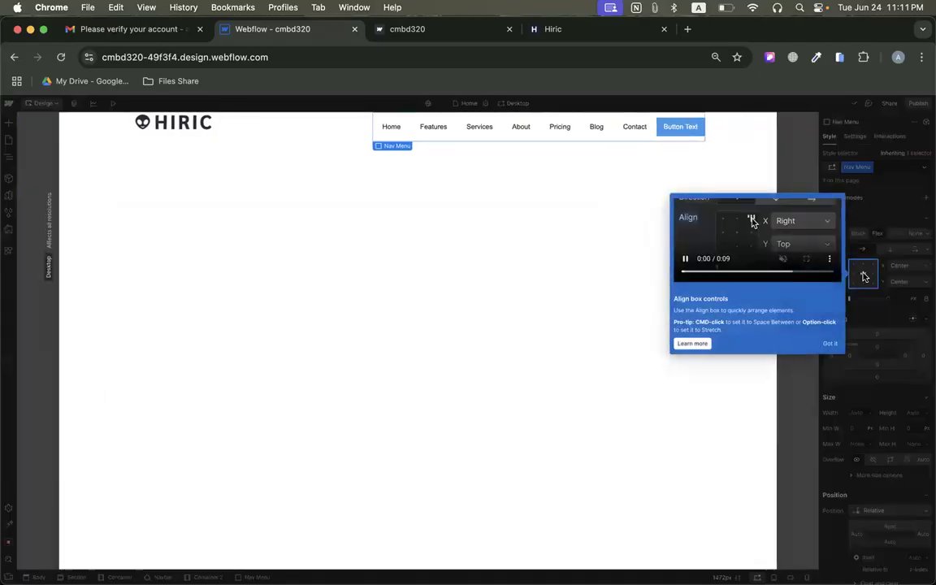
pyautogui.click(830, 343)
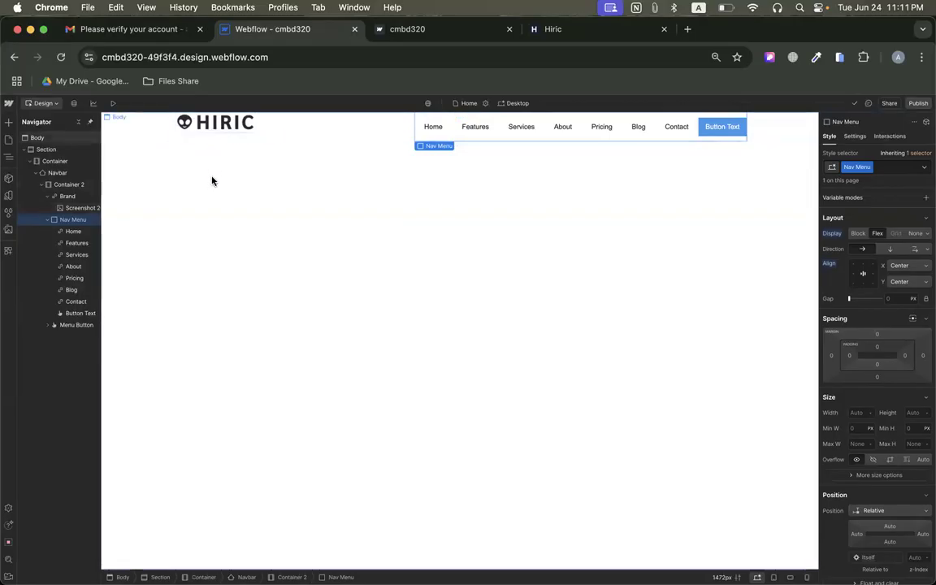
# Give the navbar's inner container, Container 2, a Flex layout with its children centred on both axes.
pyautogui.click(226, 126)
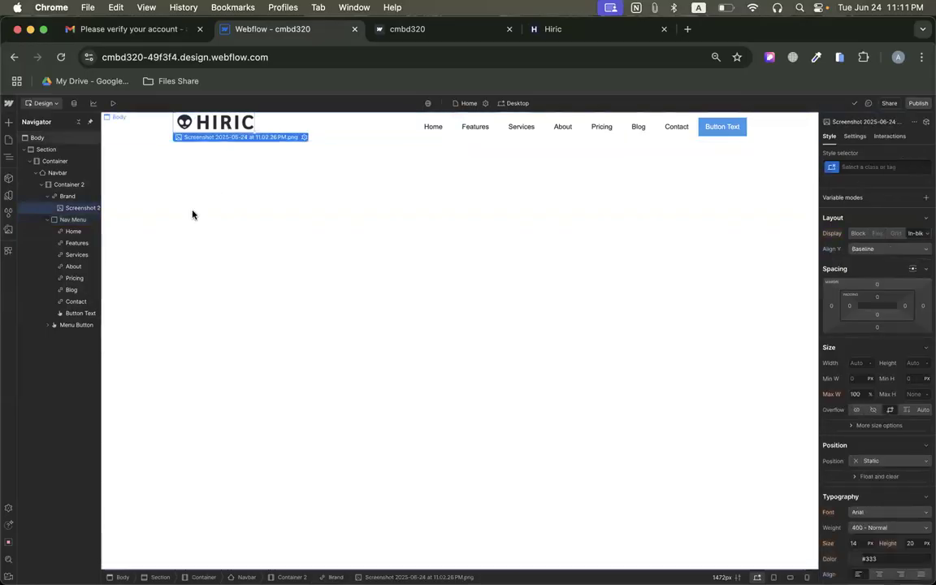
pyautogui.click(65, 197)
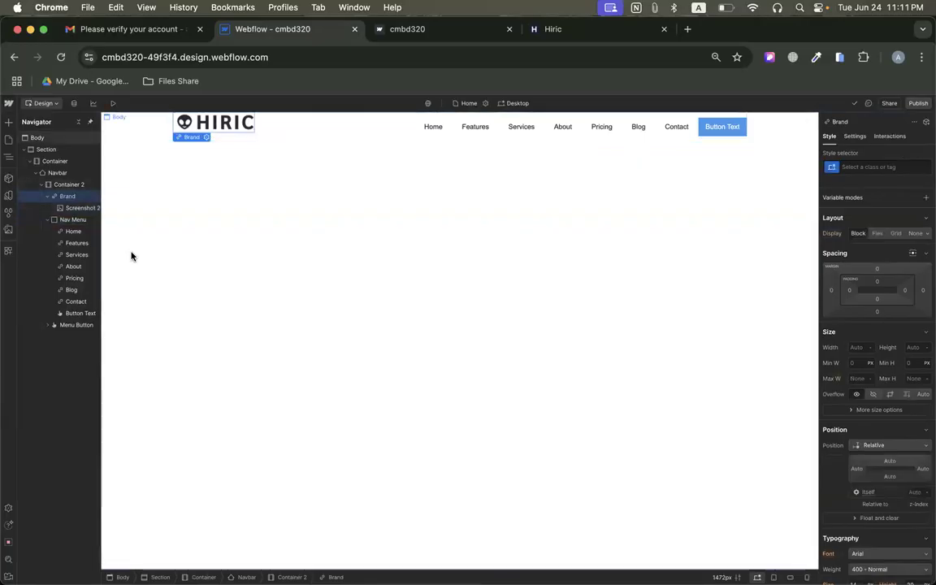
pyautogui.click(60, 188)
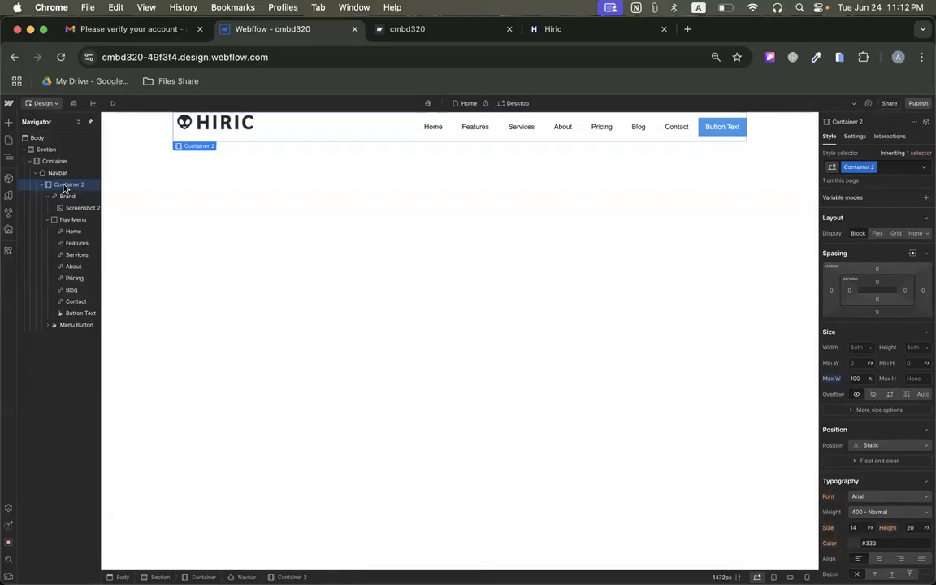
pyautogui.click(878, 234)
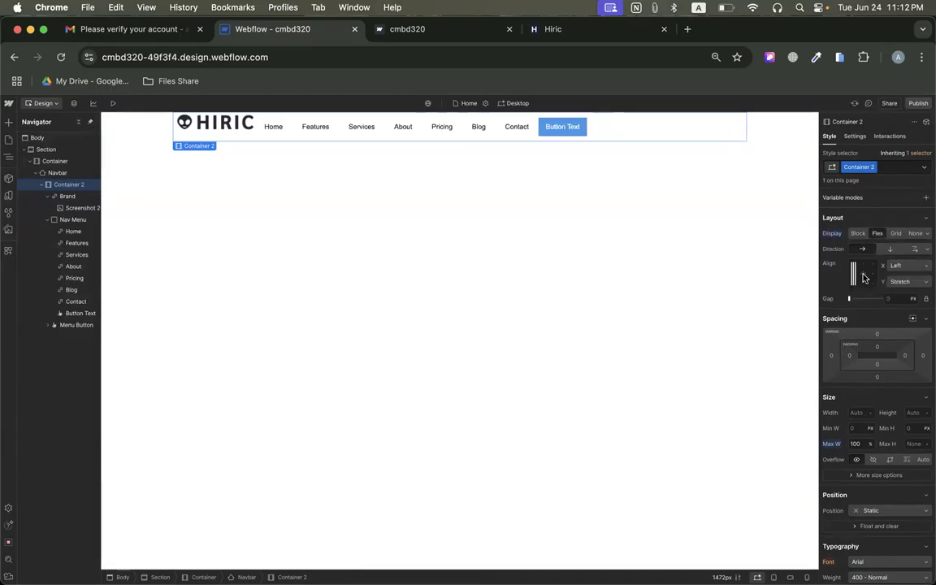
pyautogui.click(865, 277)
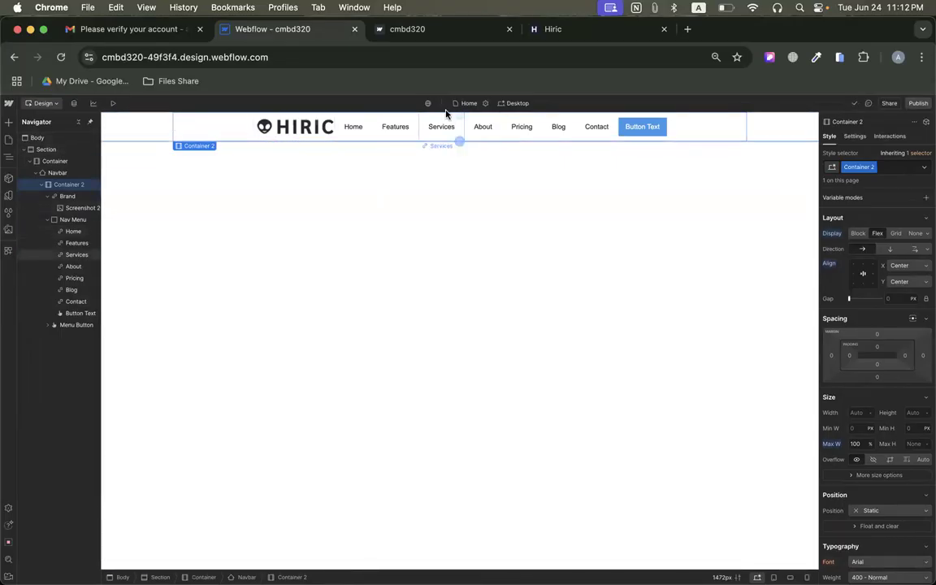
pyautogui.moveTo(503, 130); pyautogui.dragTo(504, 131)
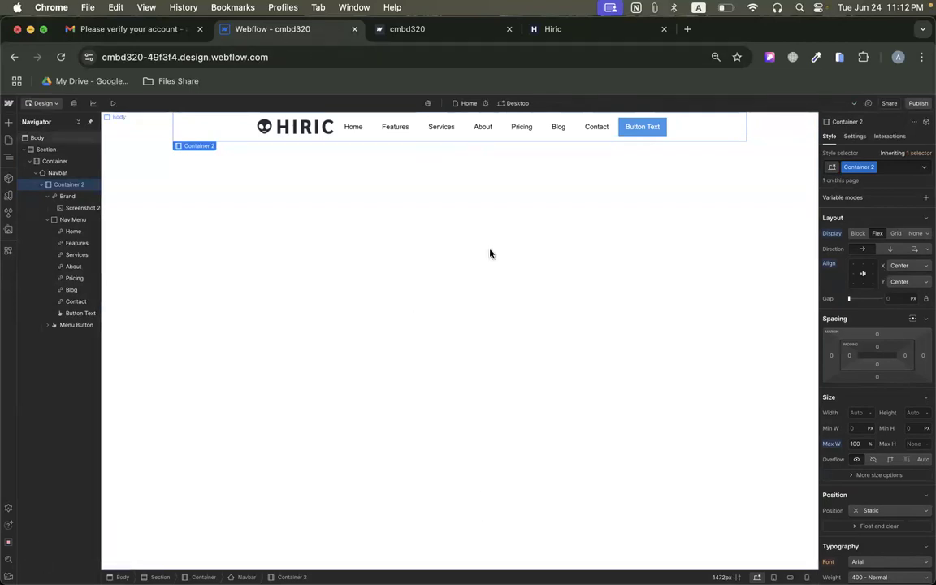
pyautogui.moveTo(446, 187); pyautogui.dragTo(451, 458)
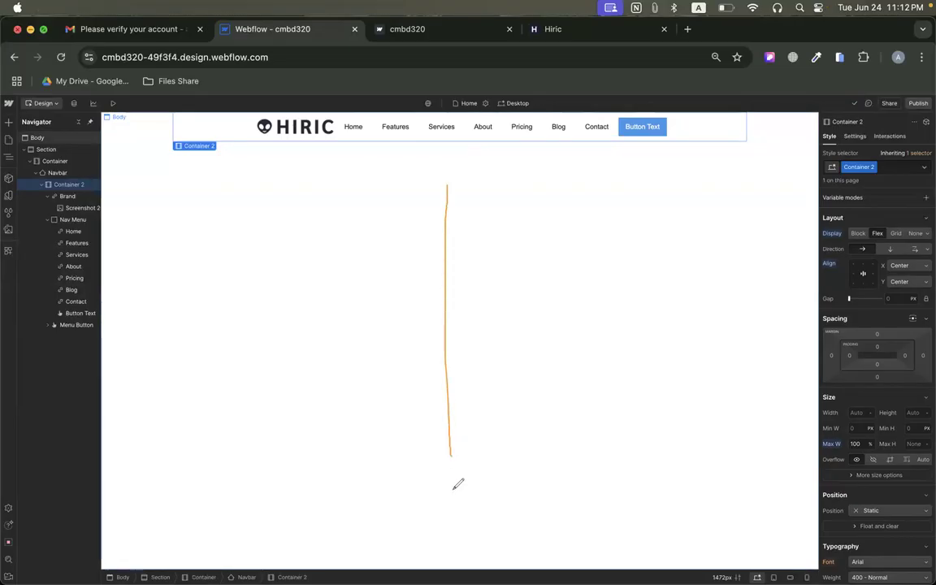
pyautogui.moveTo(251, 294); pyautogui.dragTo(688, 293)
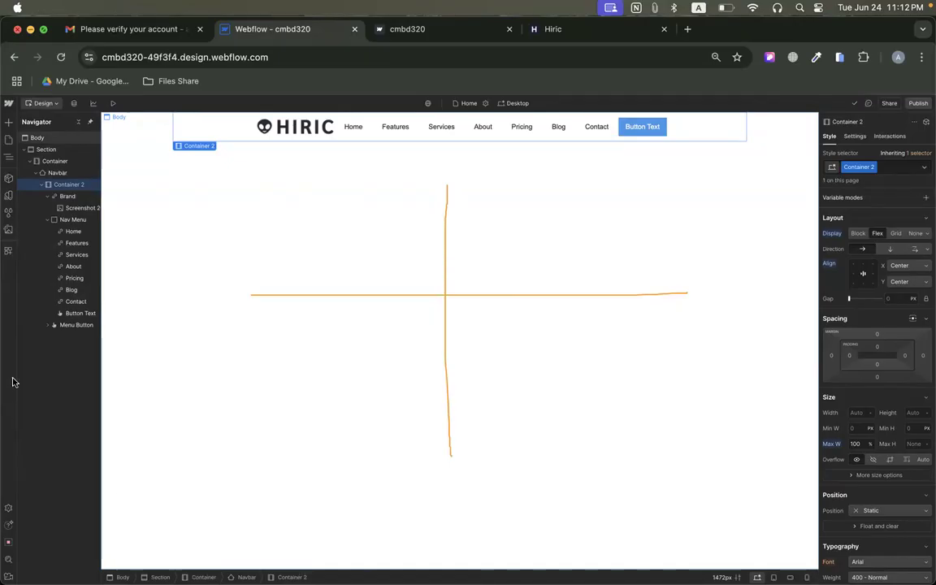
pyautogui.press('Escape')
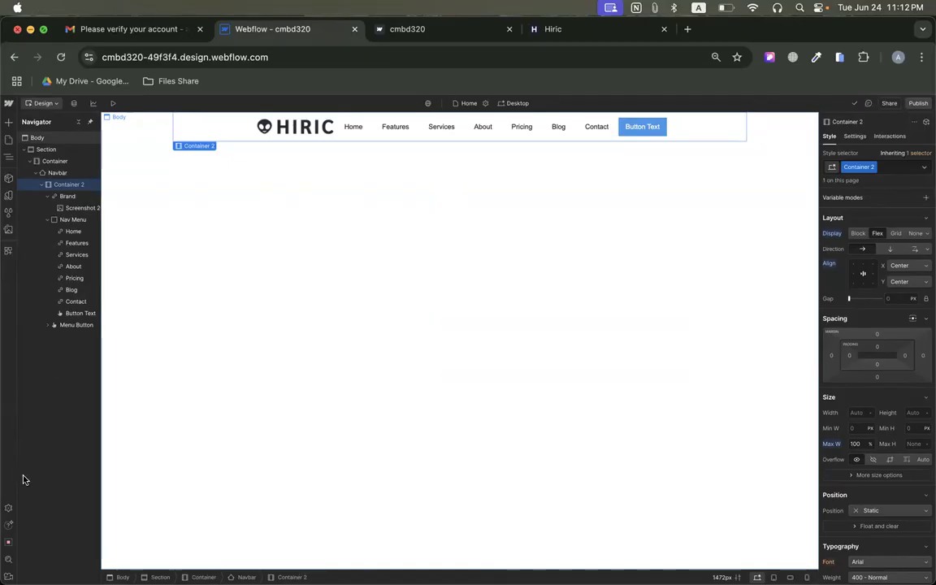
# Try the Space between, Left and Right horizontal alignments on the navbar's inner container.
pyautogui.click(910, 266)
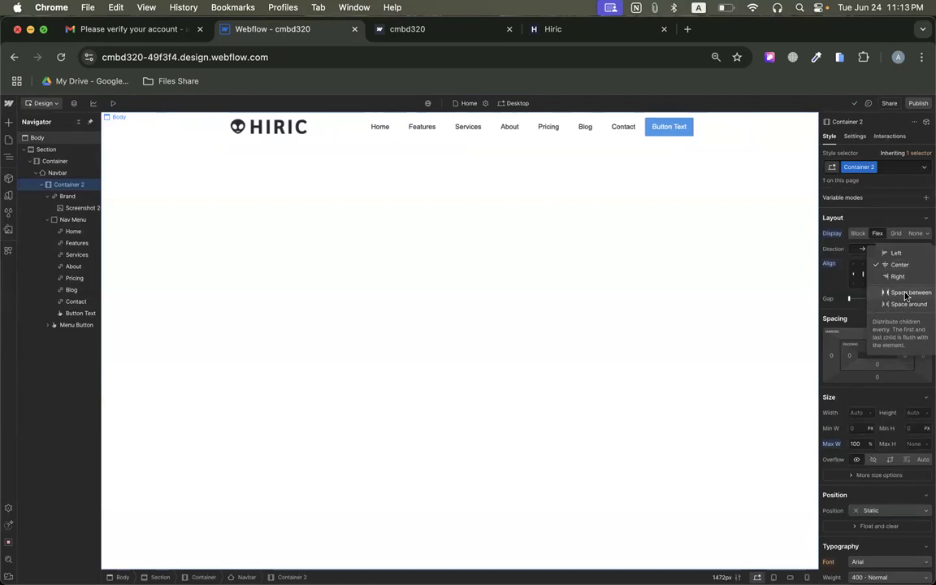
pyautogui.click(907, 294)
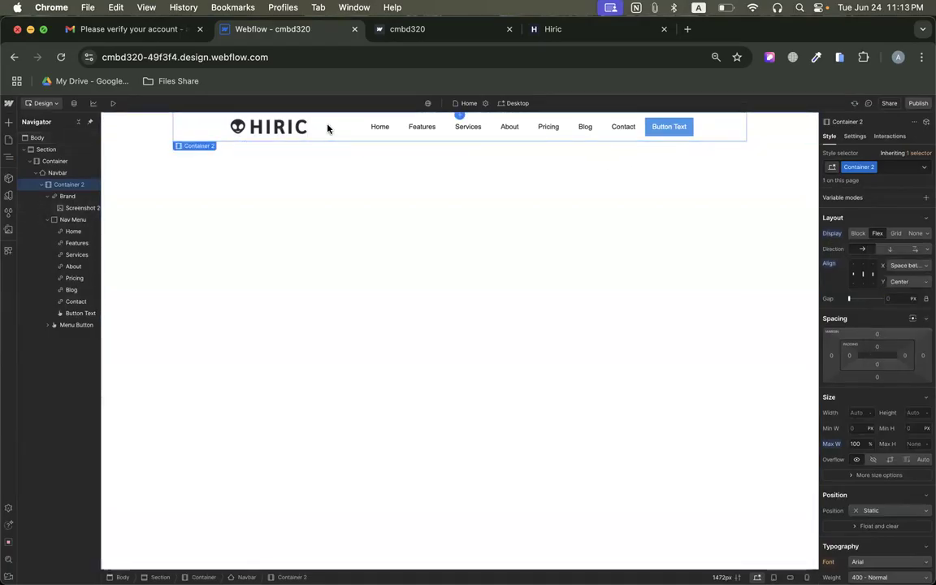
pyautogui.click(904, 267)
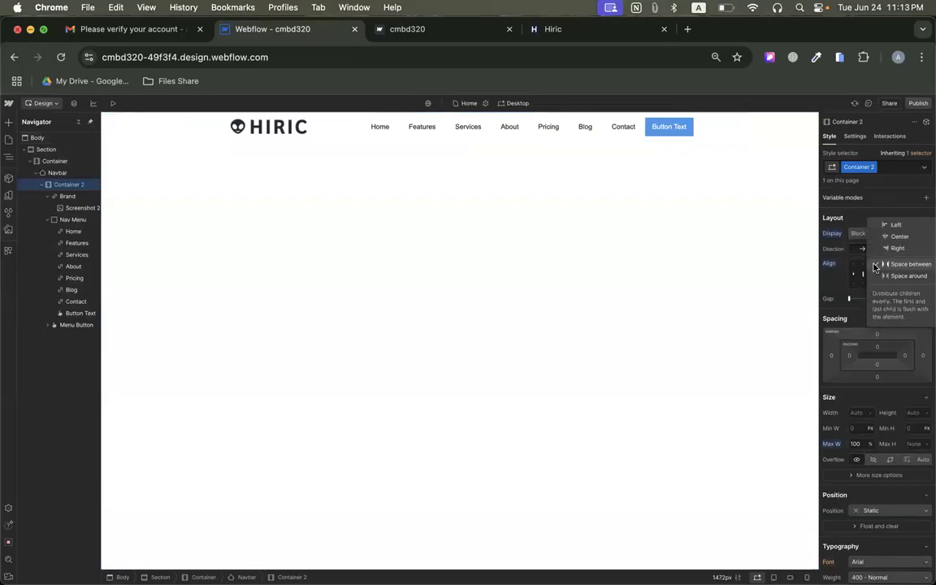
pyautogui.click(892, 227)
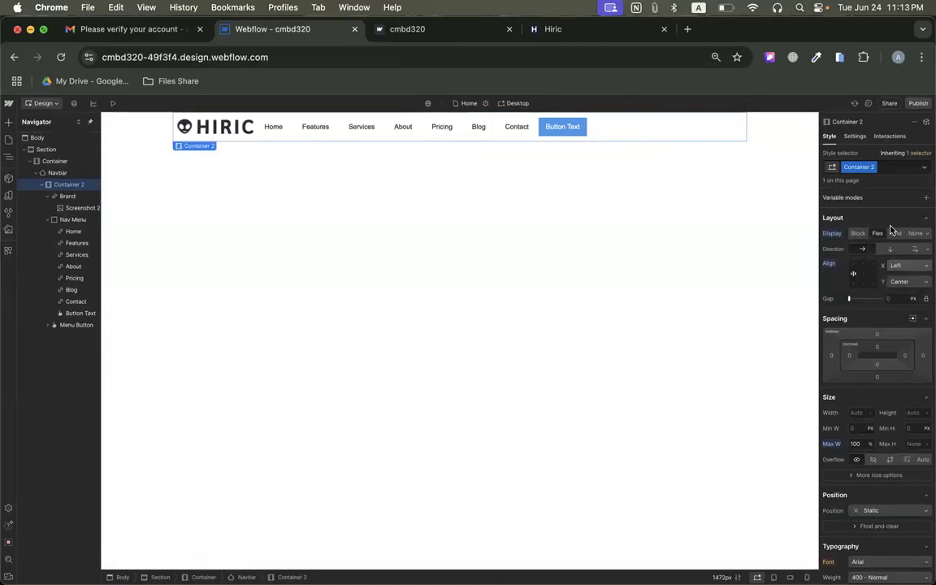
pyautogui.click(900, 265)
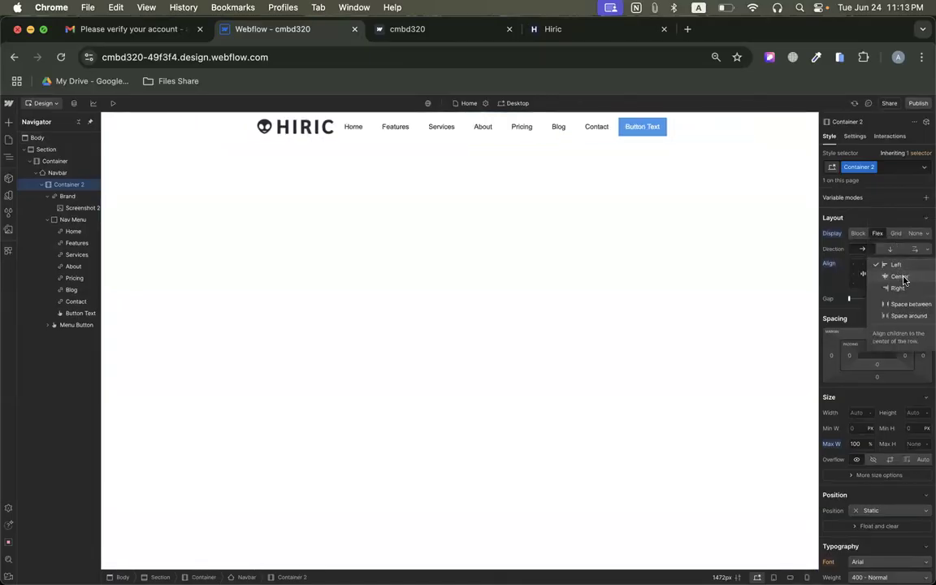
pyautogui.click(898, 289)
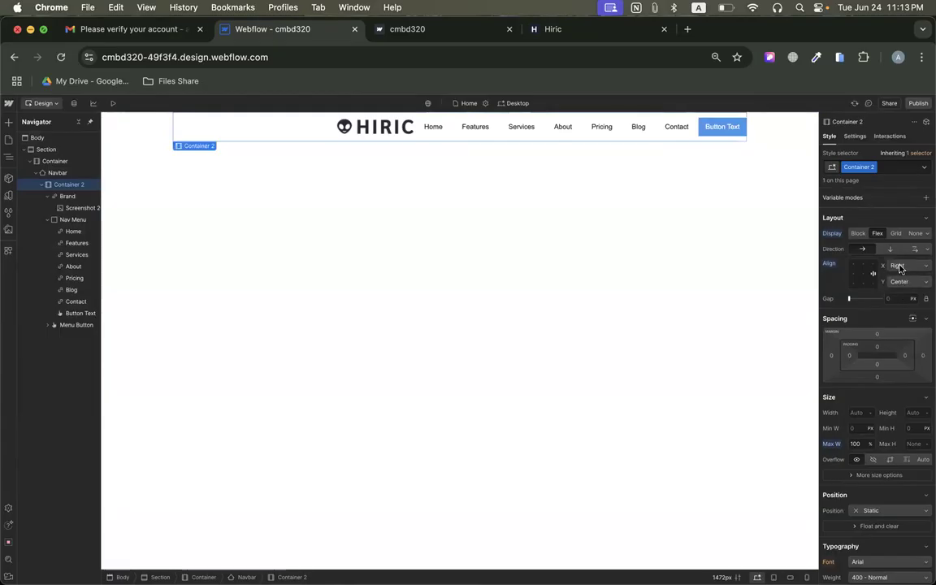
# Set the horizontal alignment of the navbar's inner container to Space between and select its Brand block.
pyautogui.click(900, 267)
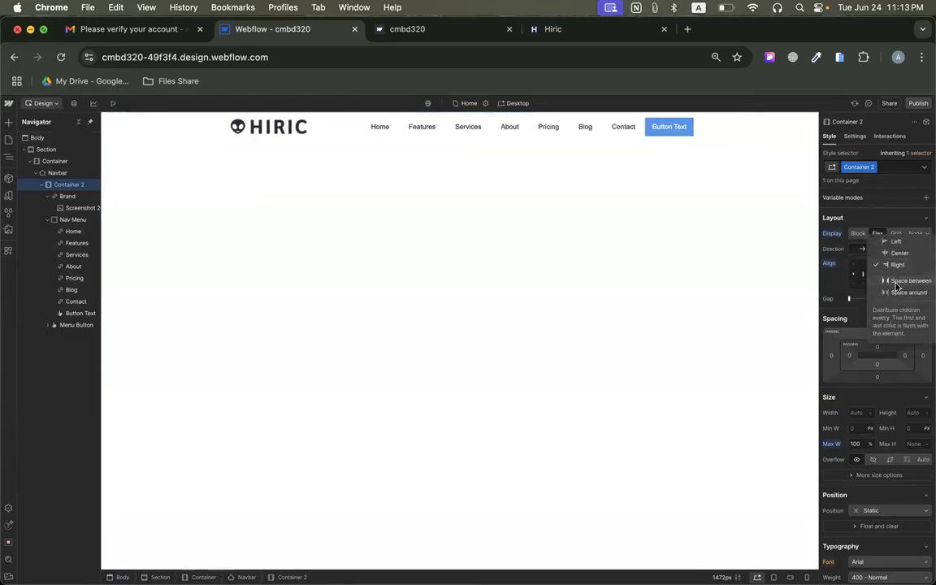
pyautogui.click(897, 282)
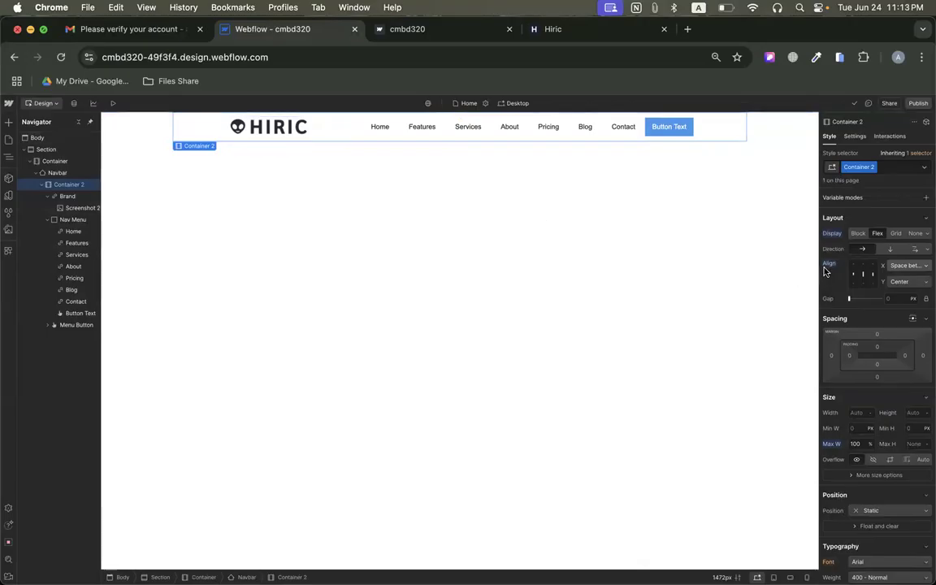
pyautogui.click(63, 197)
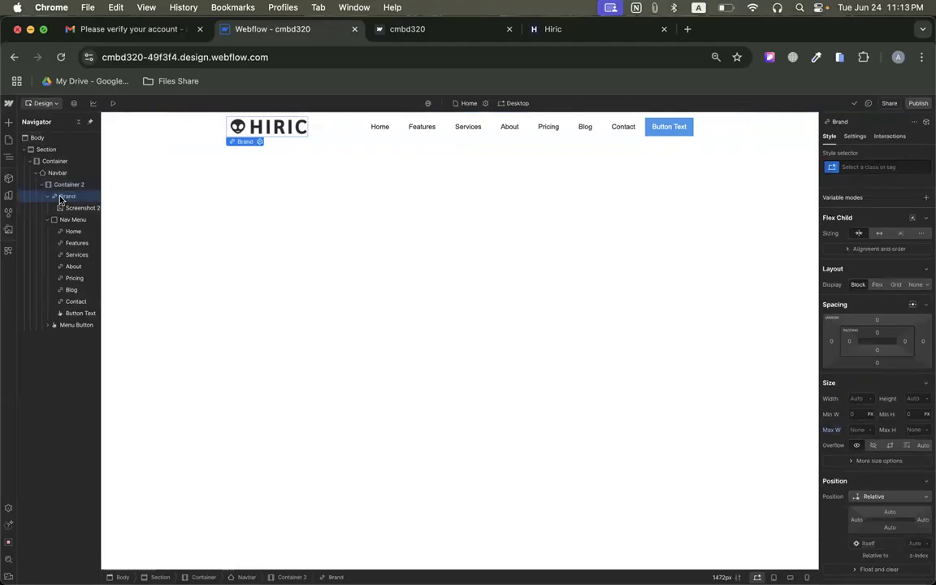
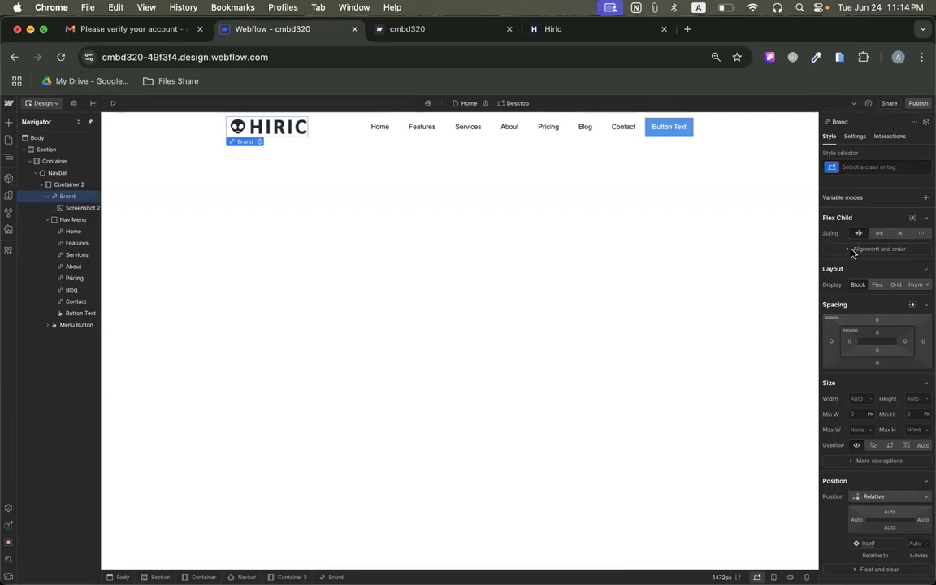
pyautogui.click(852, 252)
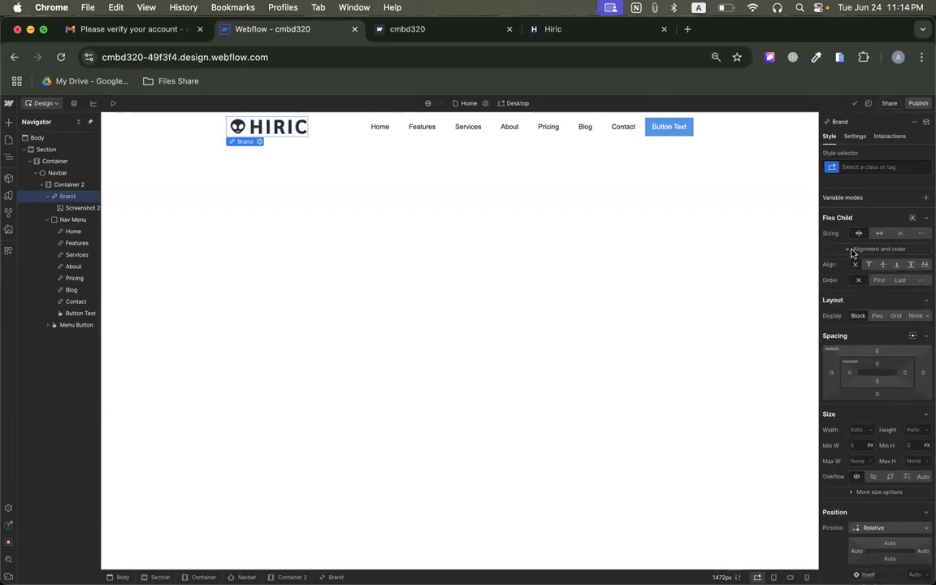
pyautogui.click(852, 252)
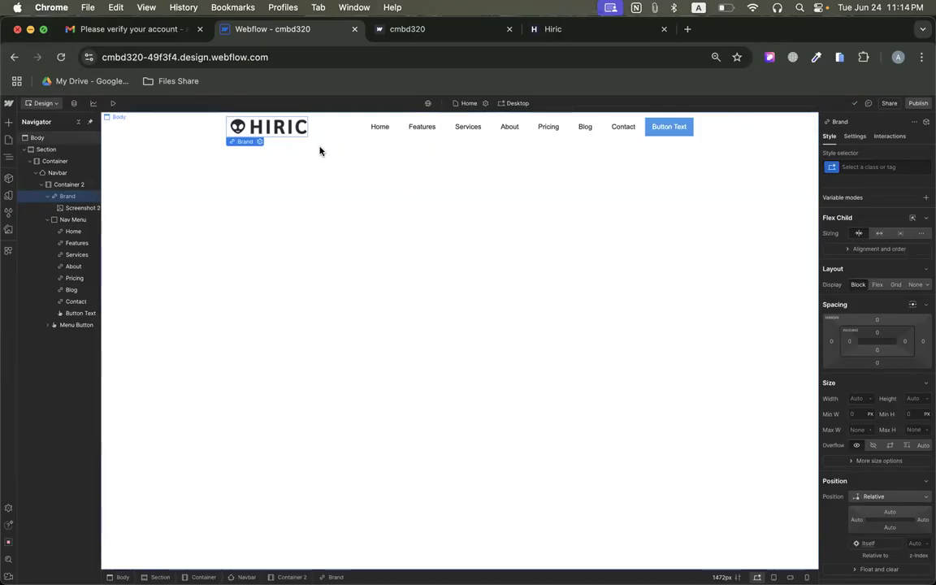
pyautogui.press('super+z')
pyautogui.press('super+z')
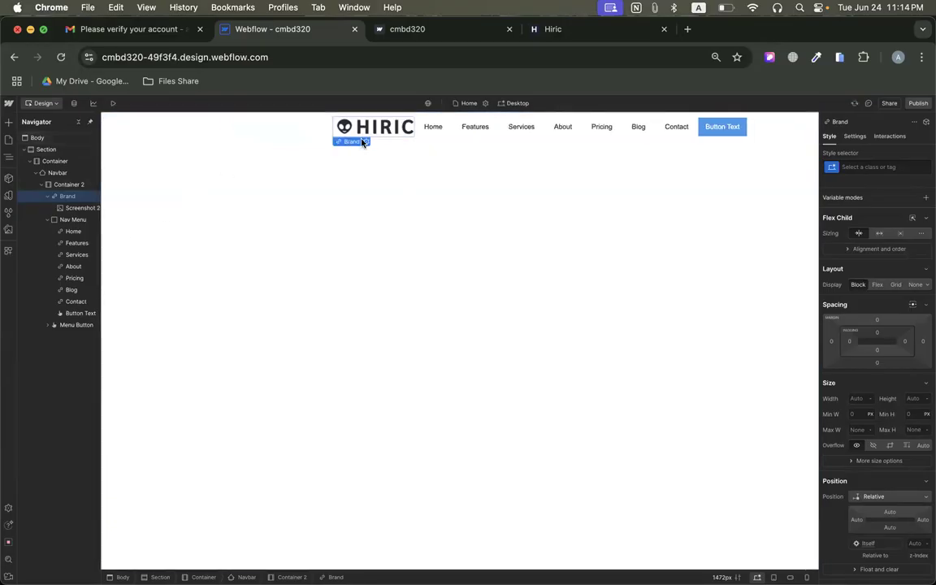
pyautogui.press('super+shift+z')
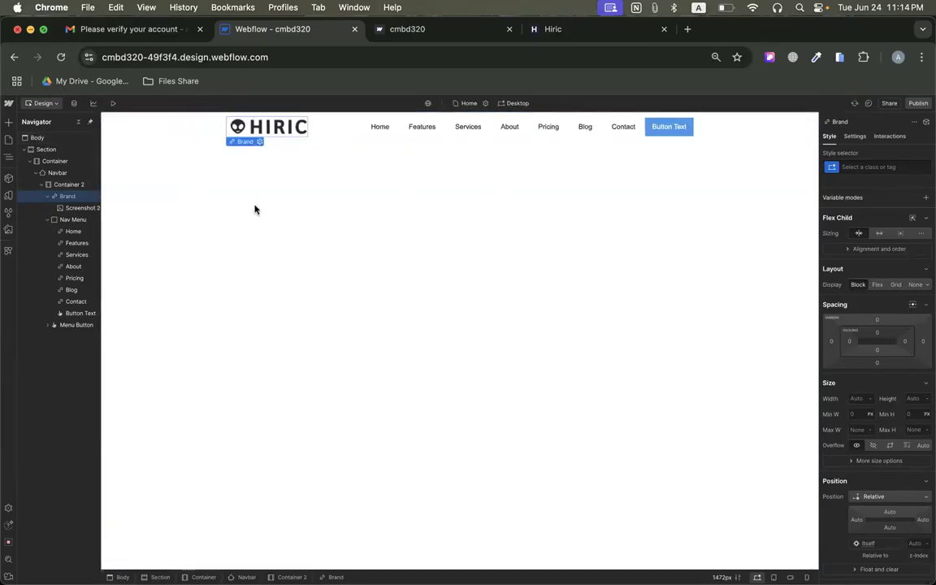
# Set the horizontal alignment of the navbar's inner container, Container 2, to Left.
pyautogui.click(68, 186)
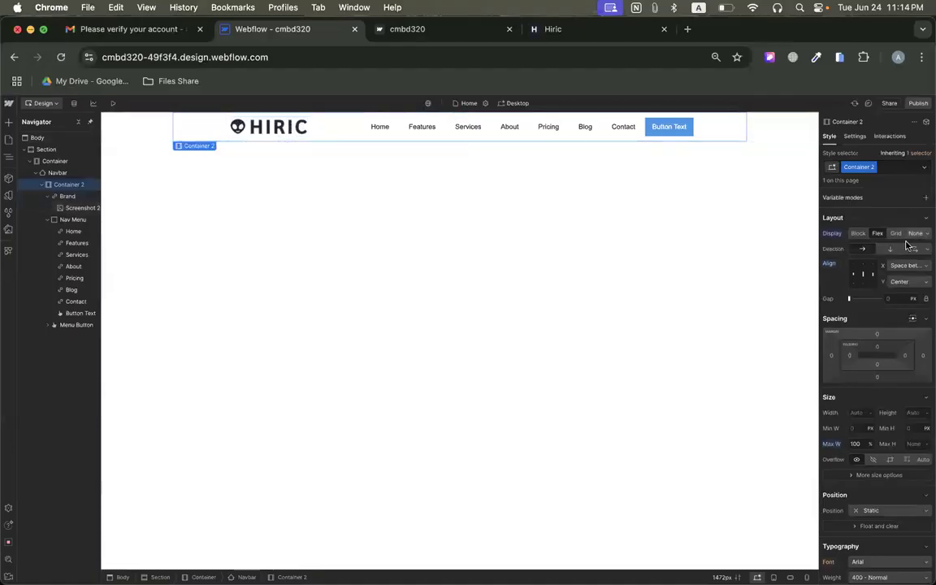
pyautogui.click(904, 265)
pyautogui.click(890, 225)
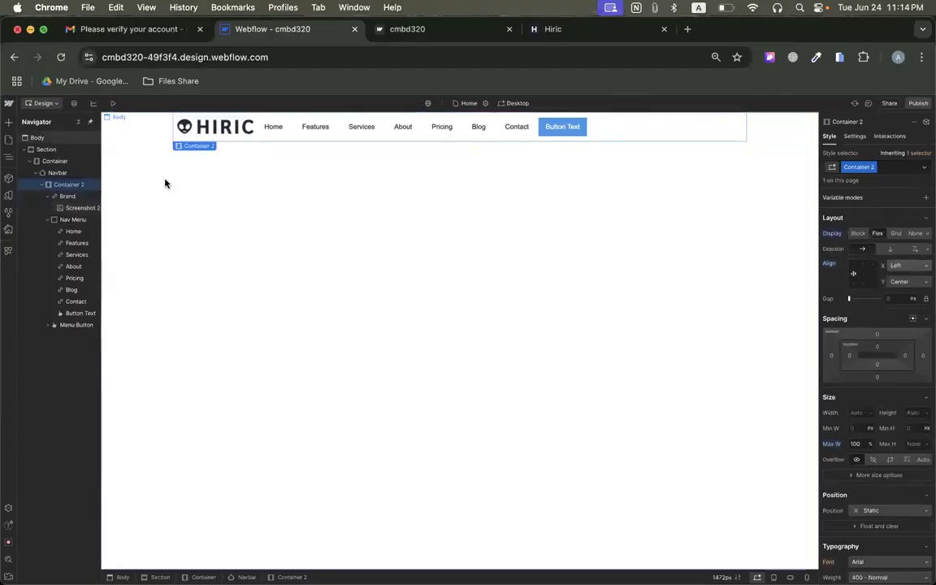
# Set the Nav Menu's flex child sizing to grow so it fills the remaining navbar width.
pyautogui.click(545, 126)
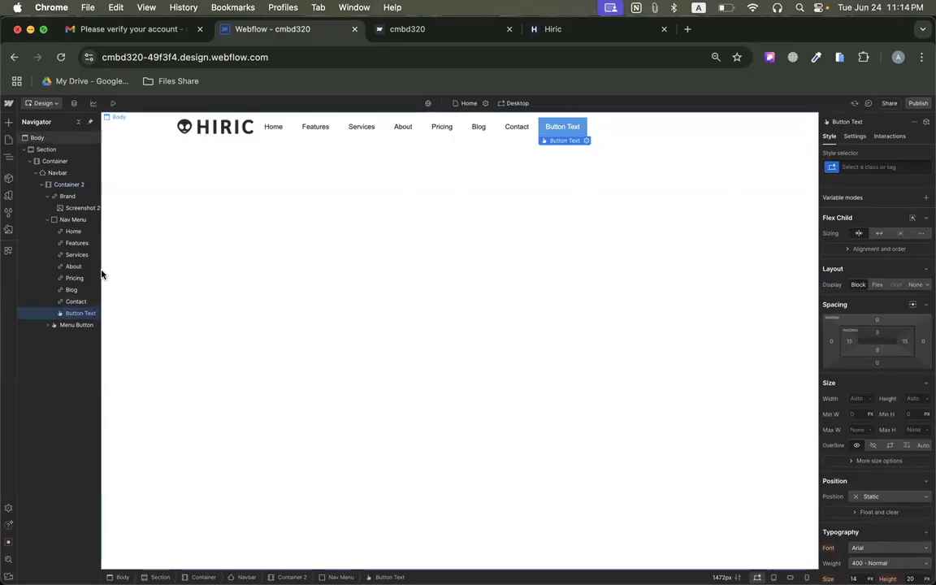
pyautogui.click(72, 219)
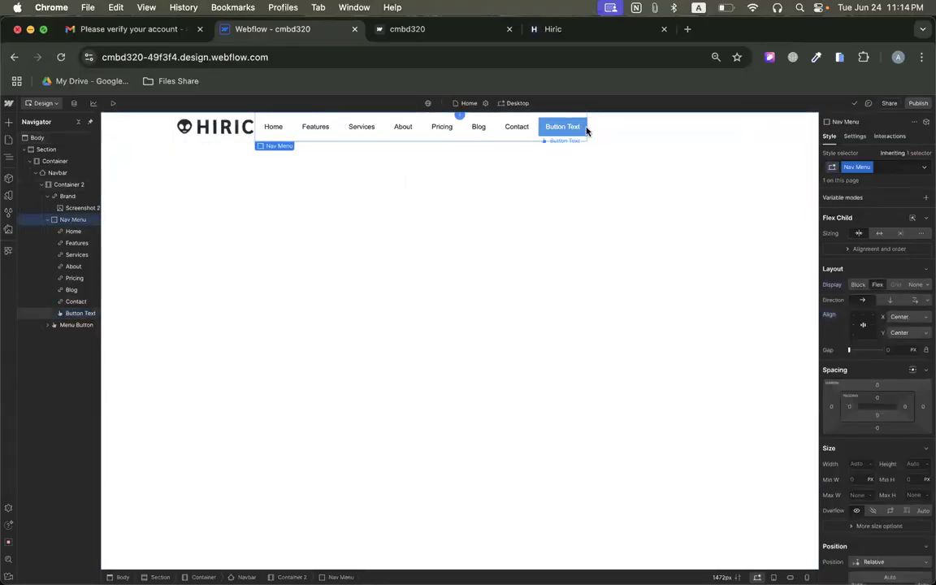
pyautogui.click(881, 234)
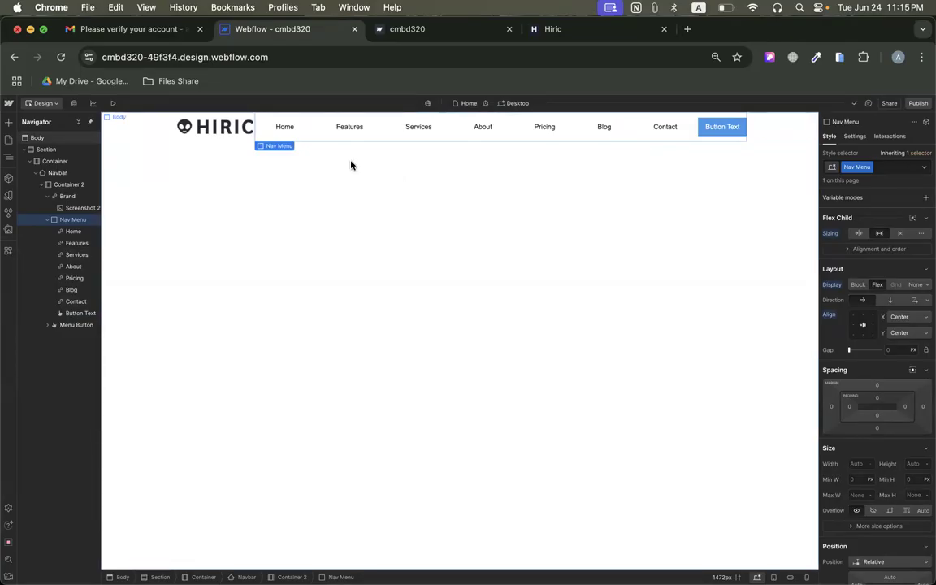
# Delete the section holding the whole navbar and add a new empty Section to the page body.
pyautogui.click(140, 131)
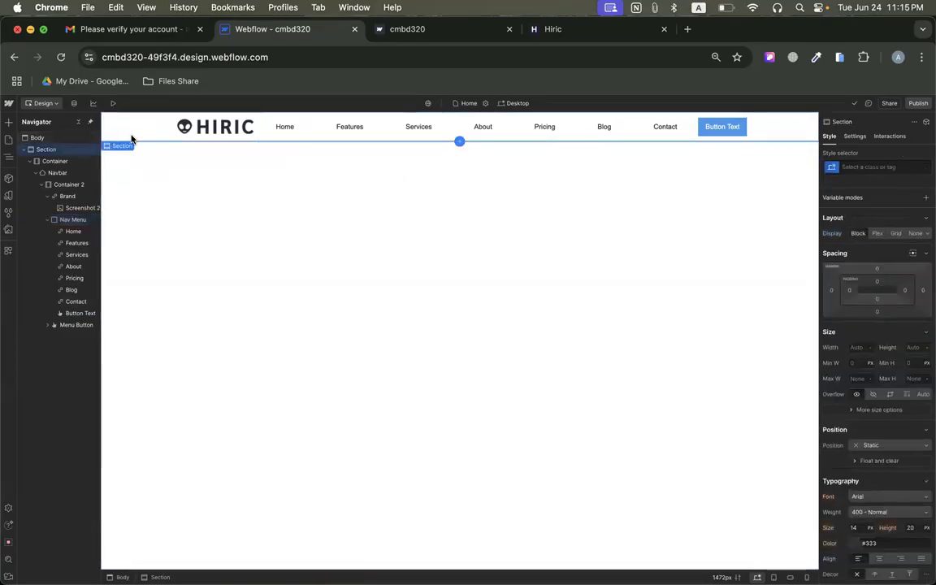
pyautogui.press('Delete')
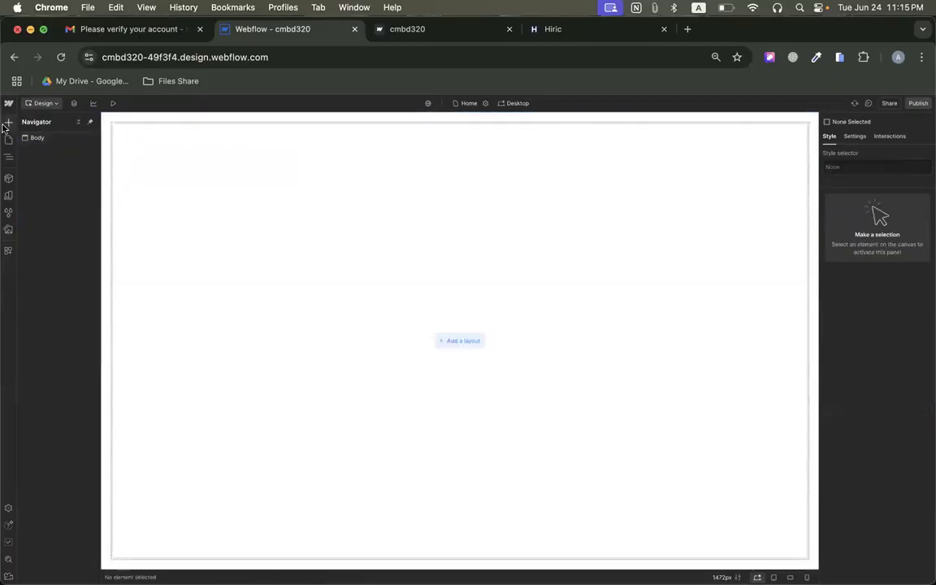
pyautogui.click(9, 121)
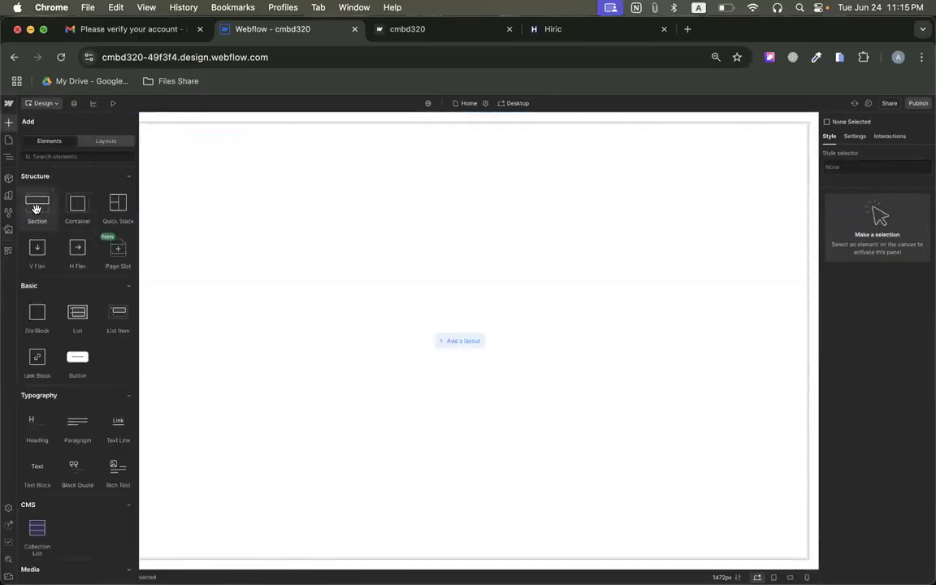
pyautogui.moveTo(30, 205); pyautogui.dragTo(408, 220)
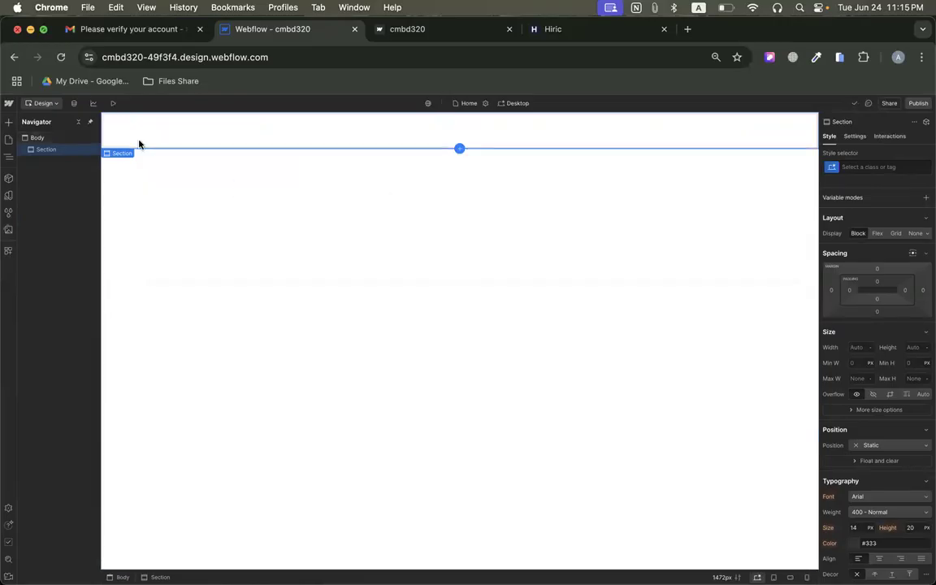
# Add a Container inside the new section and set its maximum width to 80 VW.
pyautogui.click(8, 121)
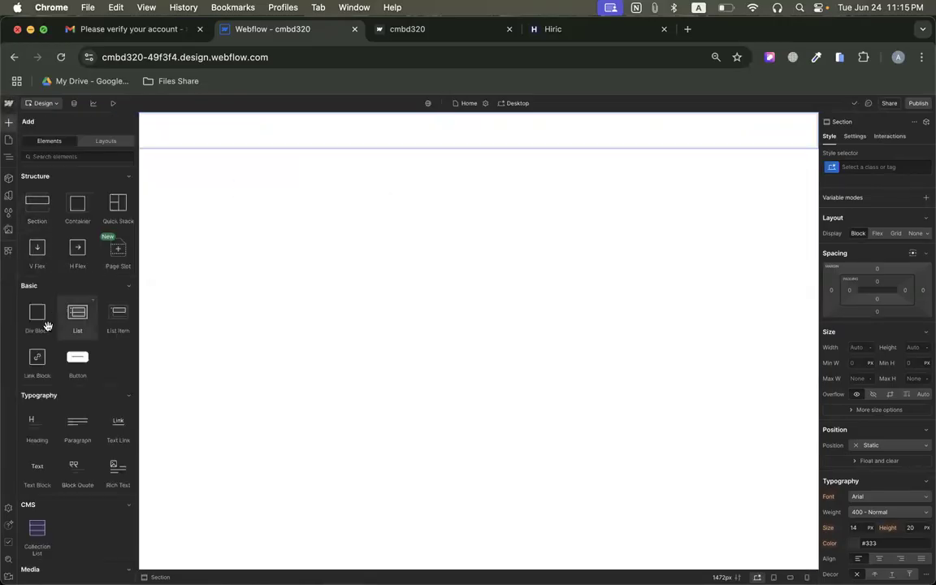
pyautogui.moveTo(77, 203); pyautogui.dragTo(197, 128)
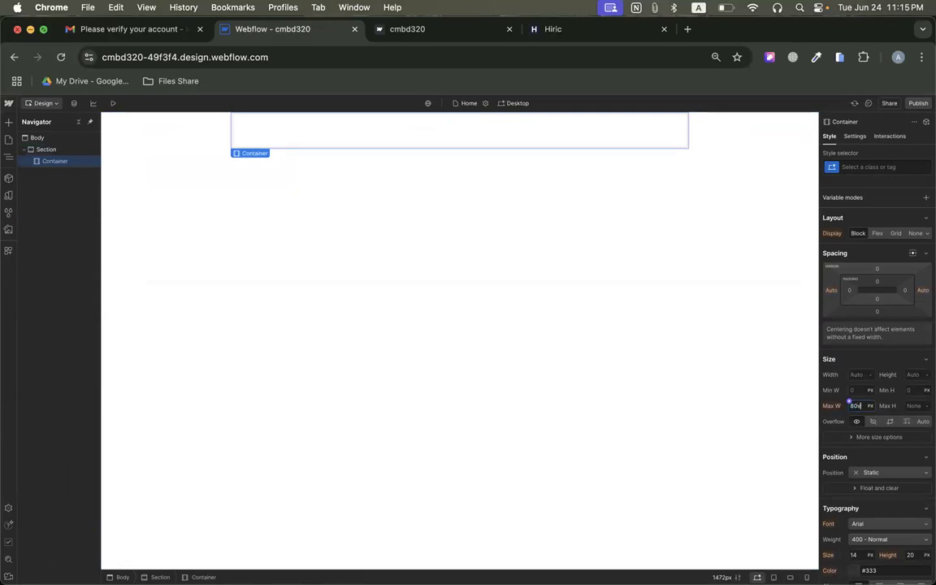
pyautogui.press('Return')
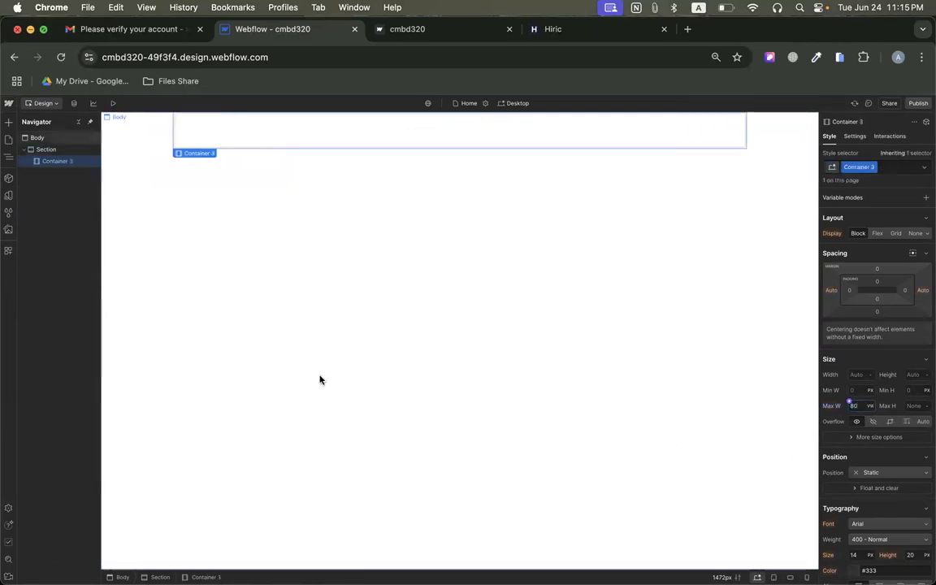
# Check the header layout on the Hiric reference page and add a Quick Stack inside the section's container.
pyautogui.click(8, 122)
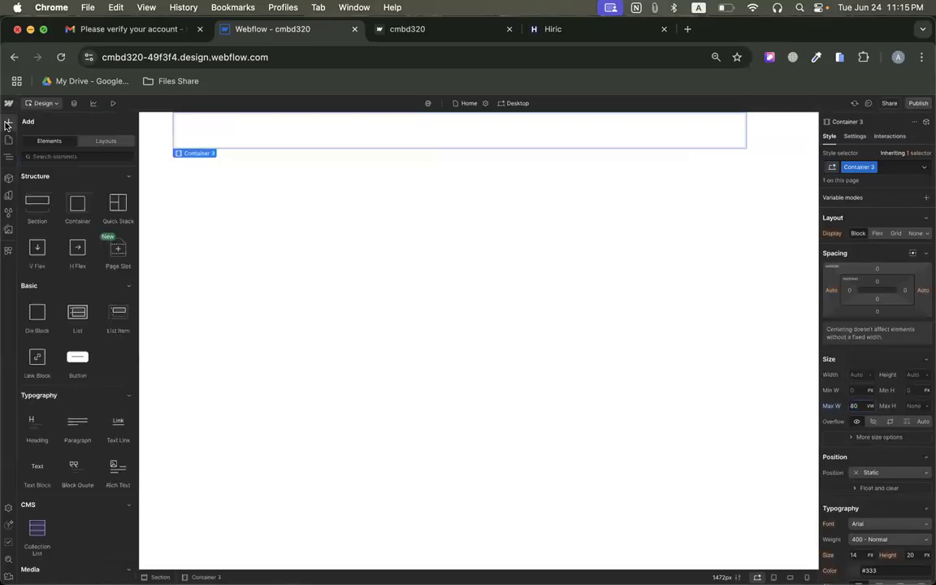
pyautogui.click(424, 33)
pyautogui.click(608, 36)
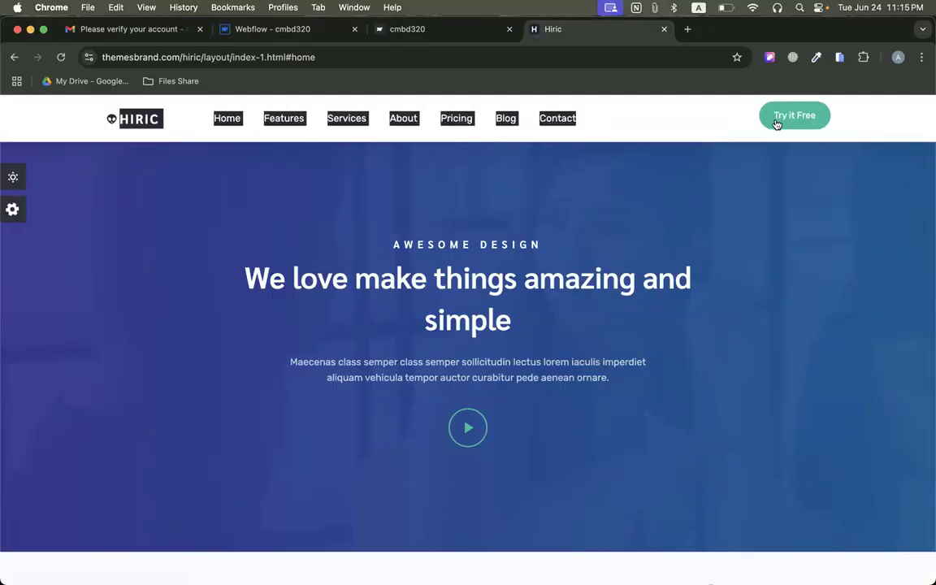
pyautogui.click(301, 34)
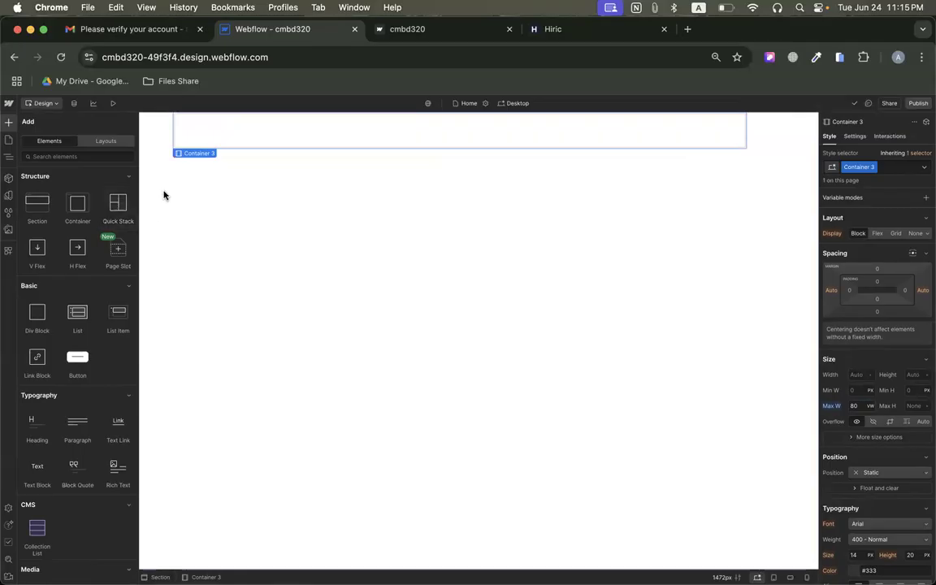
pyautogui.moveTo(118, 203); pyautogui.dragTo(282, 123)
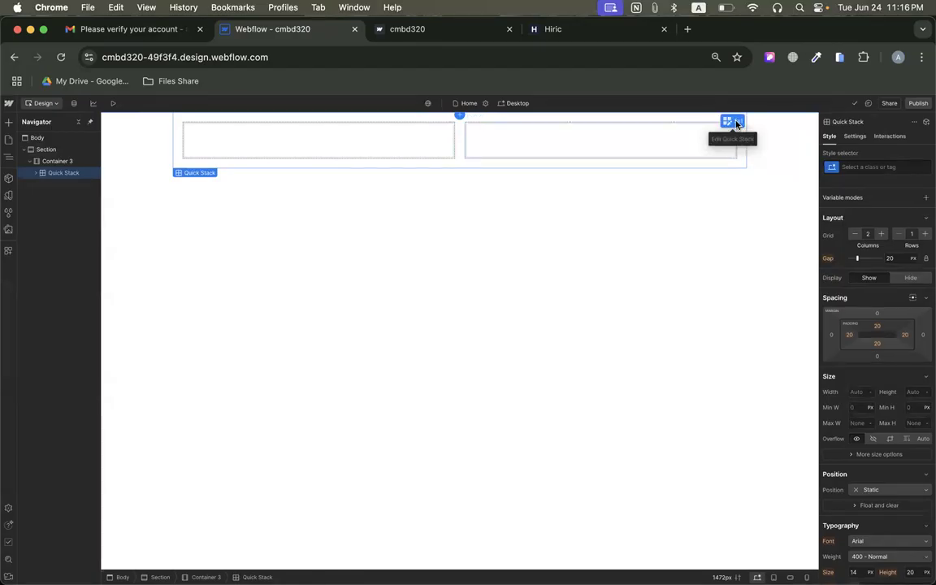
# Resize the Quick Stack's two columns to 1FR and 0.25FR.
pyautogui.click(736, 122)
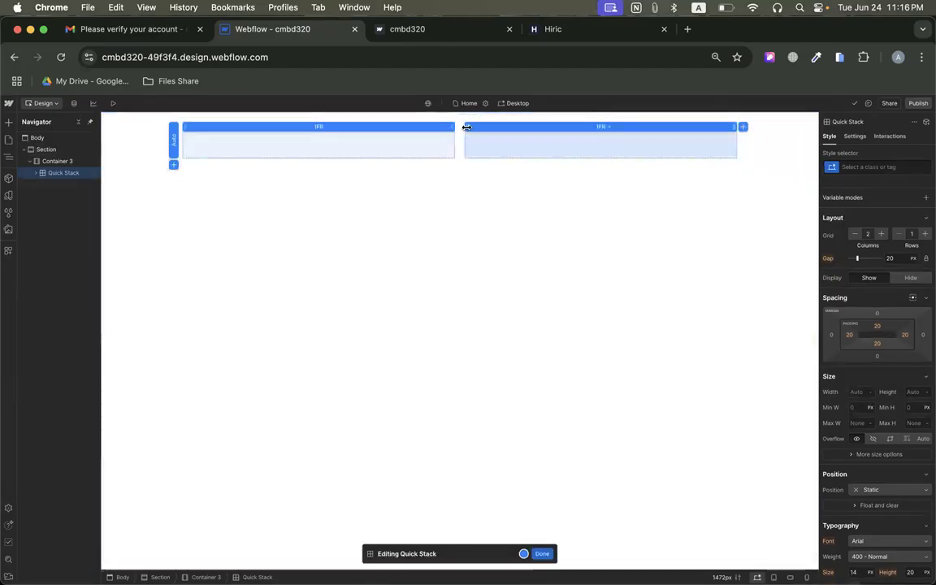
pyautogui.moveTo(460, 127); pyautogui.dragTo(602, 120)
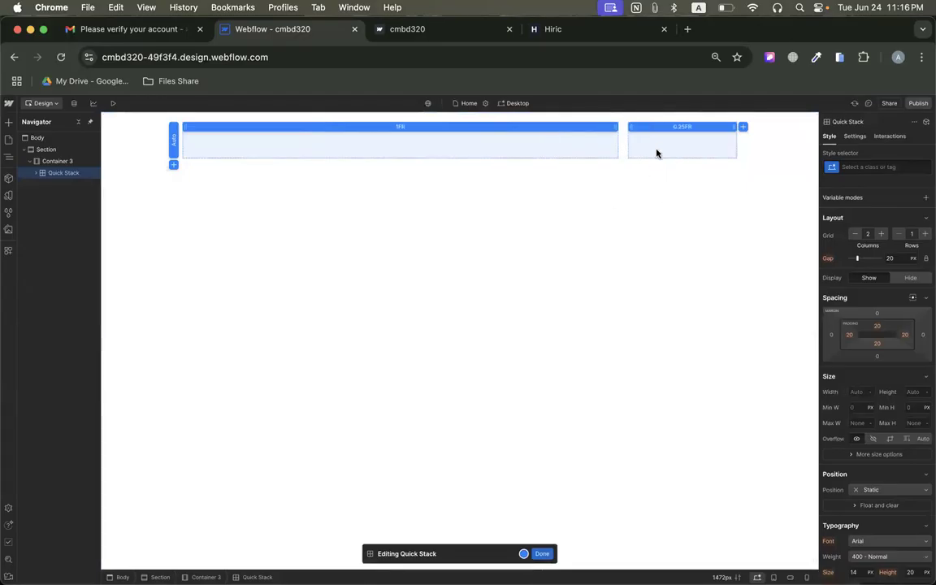
pyautogui.click(542, 554)
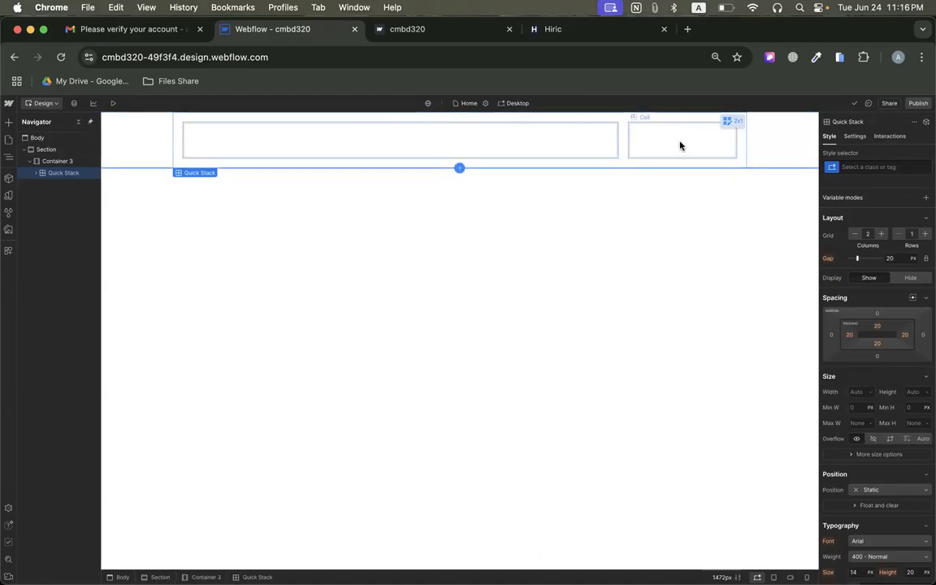
# Add a Navbar element inside the wide first cell of the Quick Stack.
pyautogui.click(348, 145)
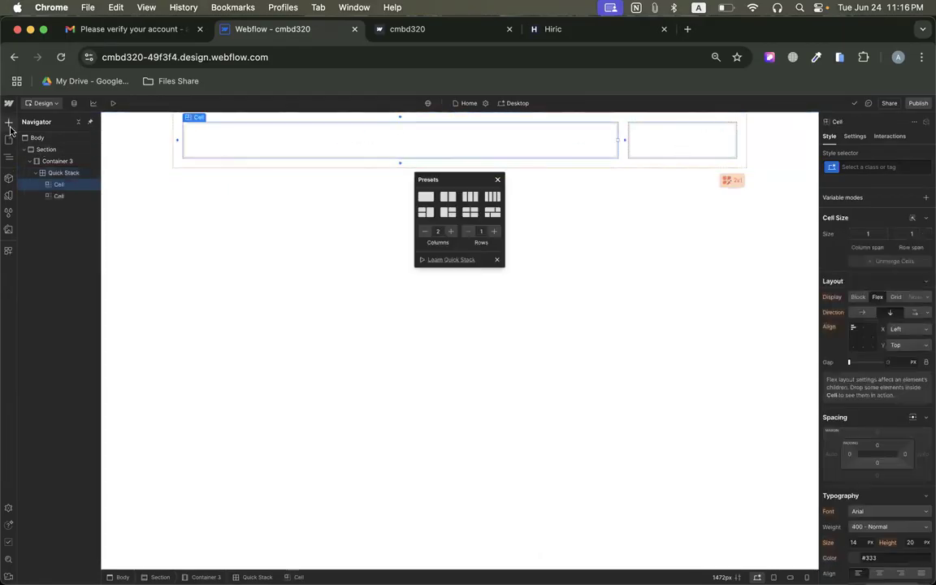
pyautogui.click(9, 124)
pyautogui.scroll(-5, 97, 325)
pyautogui.scroll(2, 92, 286)
pyautogui.scroll(1, 91, 286)
pyautogui.scroll(-3, 91, 286)
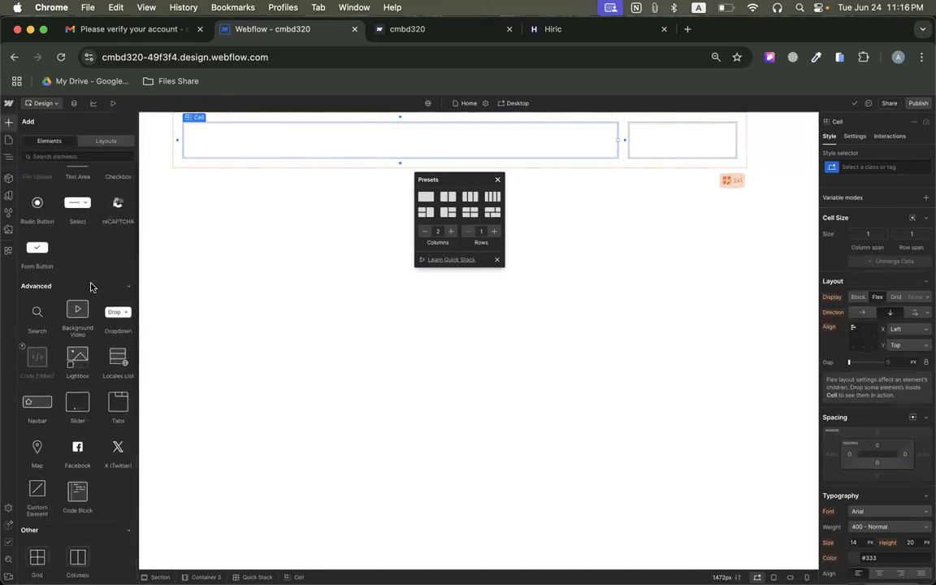
pyautogui.moveTo(37, 402); pyautogui.dragTo(220, 198)
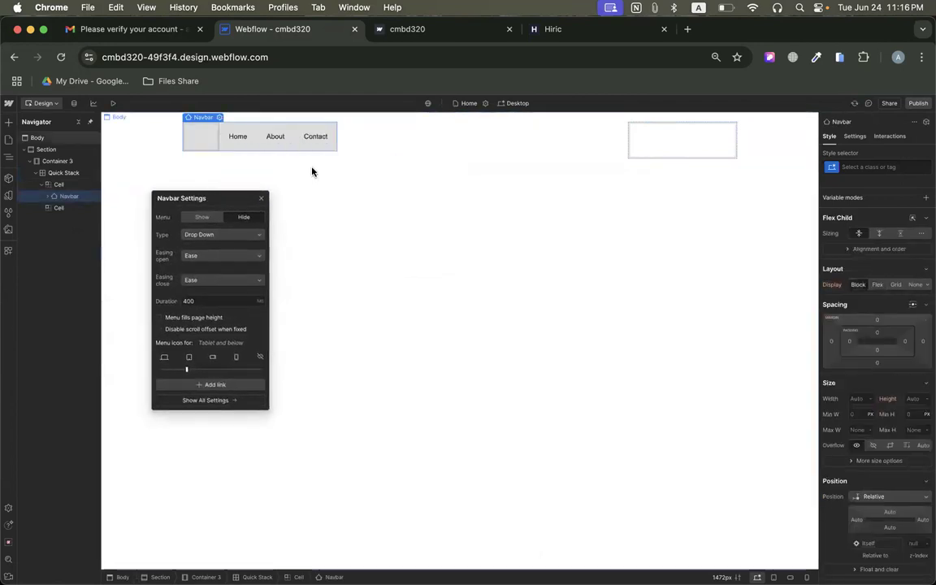
# Place the HIRIC logo image from the site's assets inside the navbar's Brand block.
pyautogui.click(199, 138)
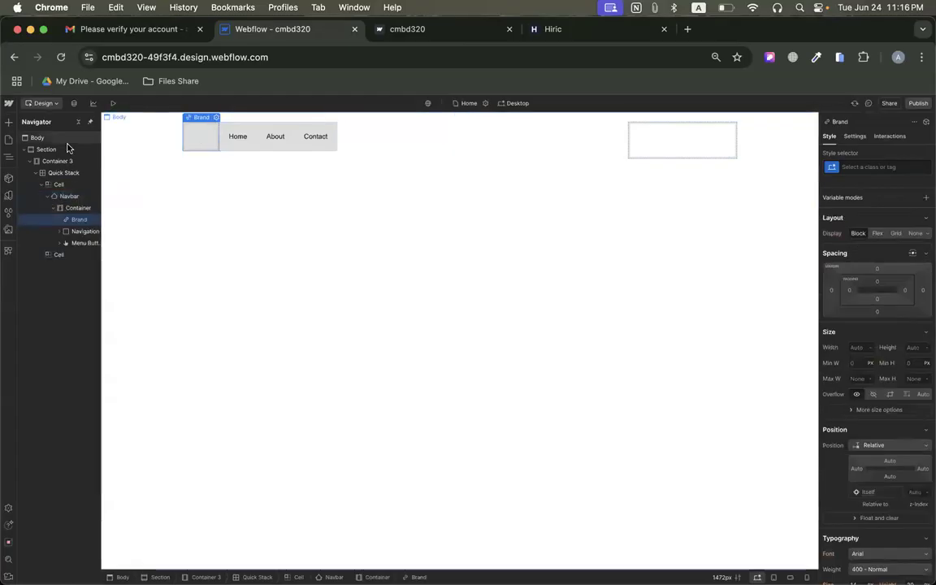
pyautogui.click(8, 122)
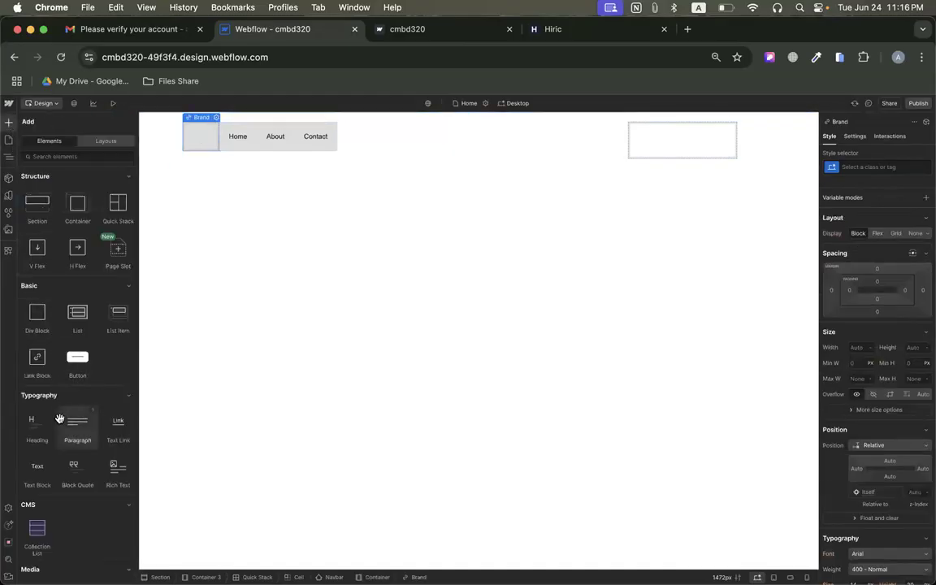
pyautogui.click(8, 231)
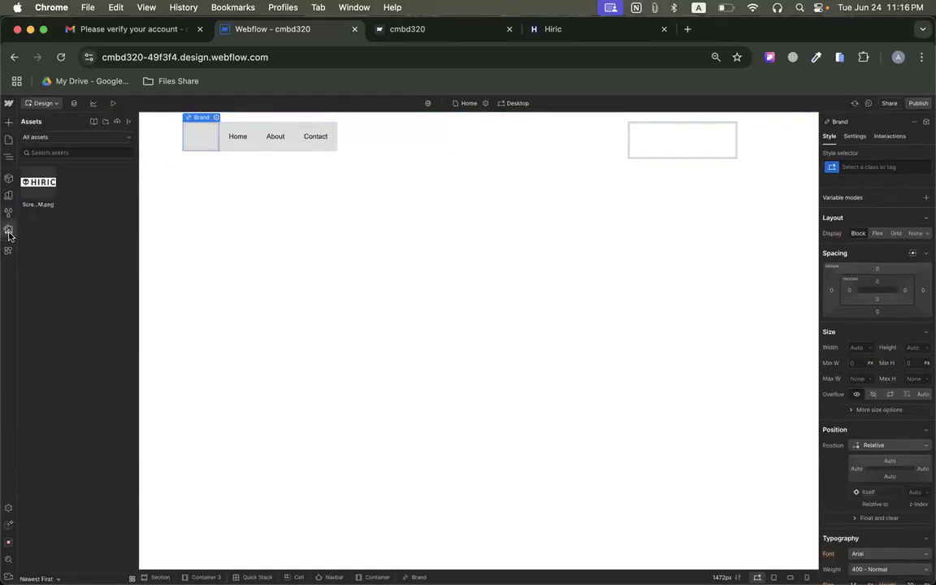
pyautogui.moveTo(36, 190); pyautogui.dragTo(216, 136)
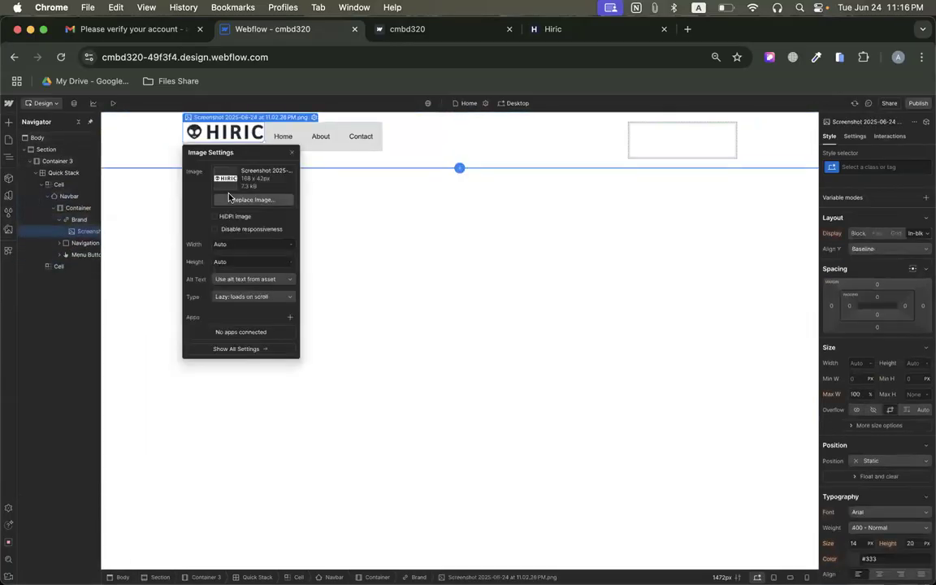
# Duplicate the navbar's About link three times.
pyautogui.click(323, 139)
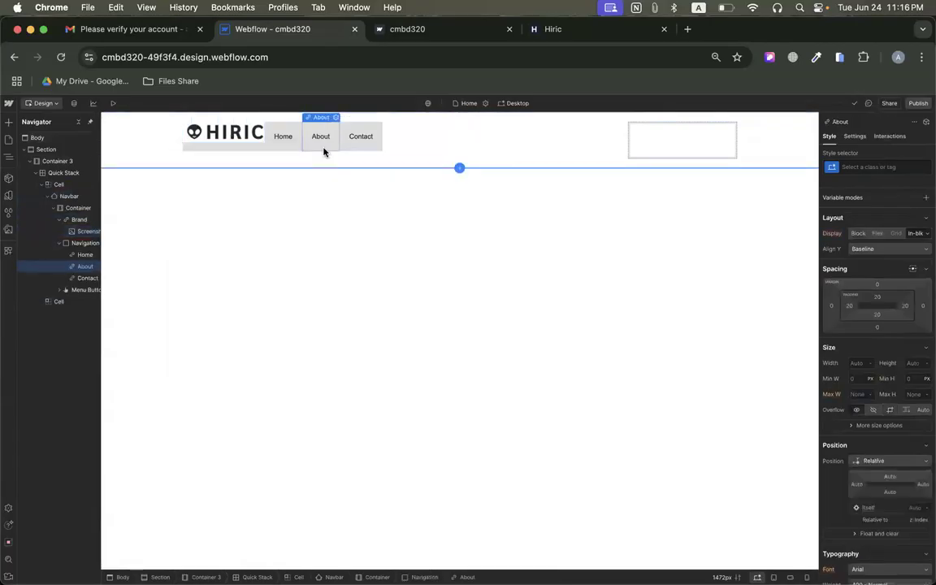
pyautogui.rightClick(321, 144)
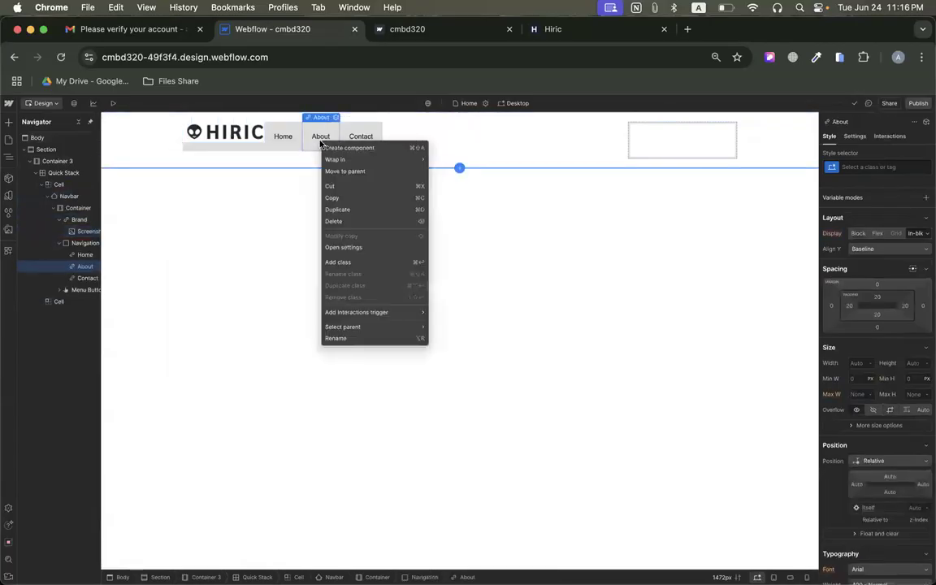
pyautogui.click(347, 209)
pyautogui.press('super+d')
pyautogui.press('super+d')
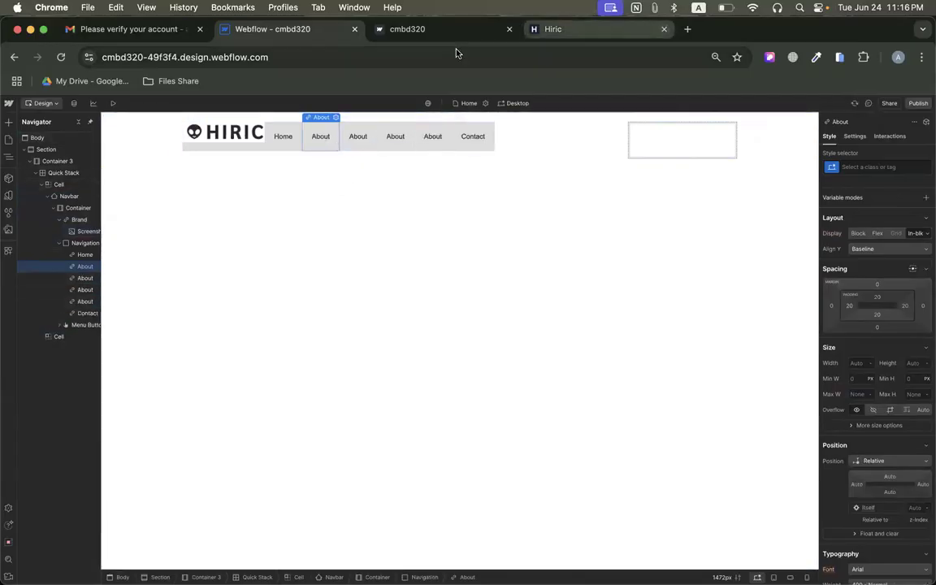
# Copy the Features menu label from the Hiric reference page and use it to rename the navbar's first About link.
pyautogui.click(414, 30)
pyautogui.click(537, 31)
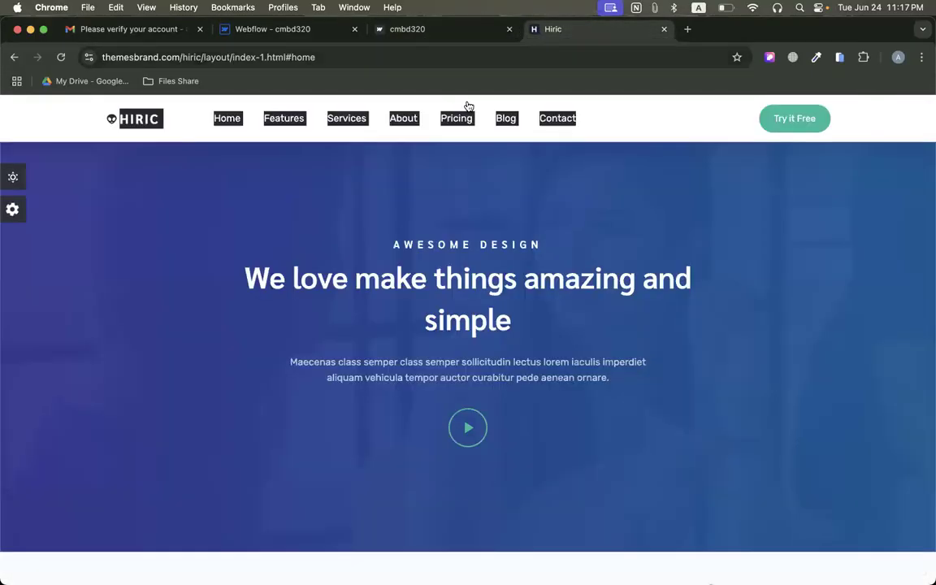
pyautogui.rightClick(285, 128)
pyautogui.rightClick(284, 122)
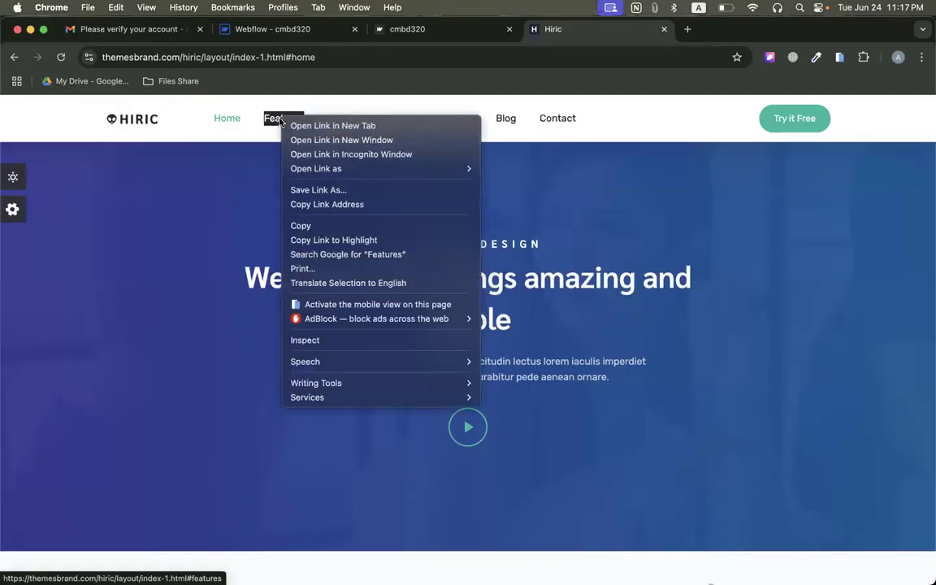
pyautogui.click(297, 224)
pyautogui.click(286, 38)
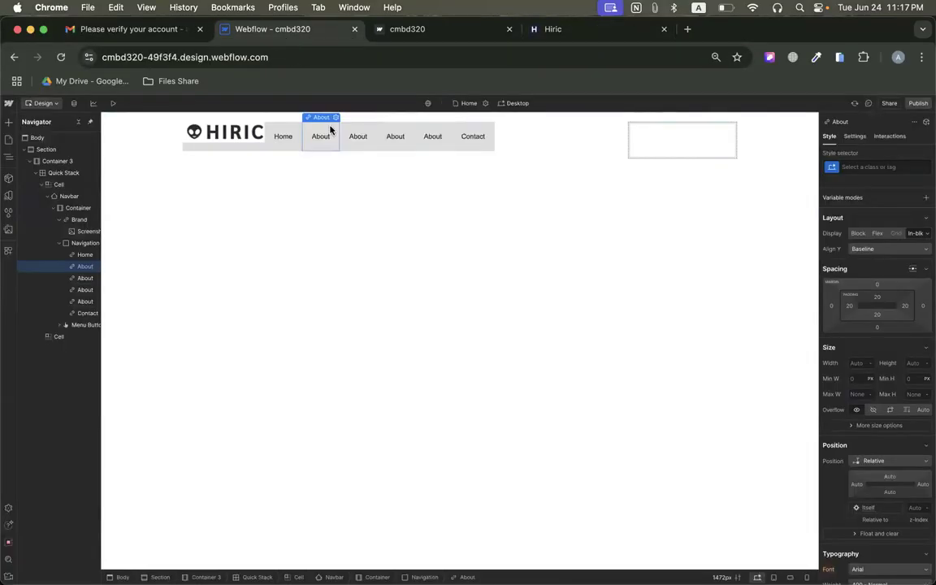
pyautogui.doubleClick(317, 138)
pyautogui.press('super+v')
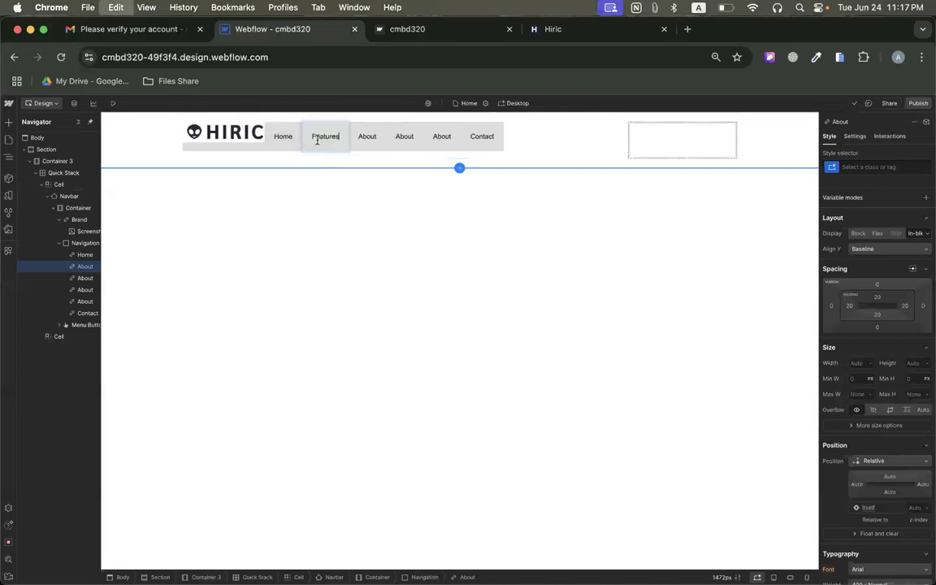
pyautogui.click(368, 139)
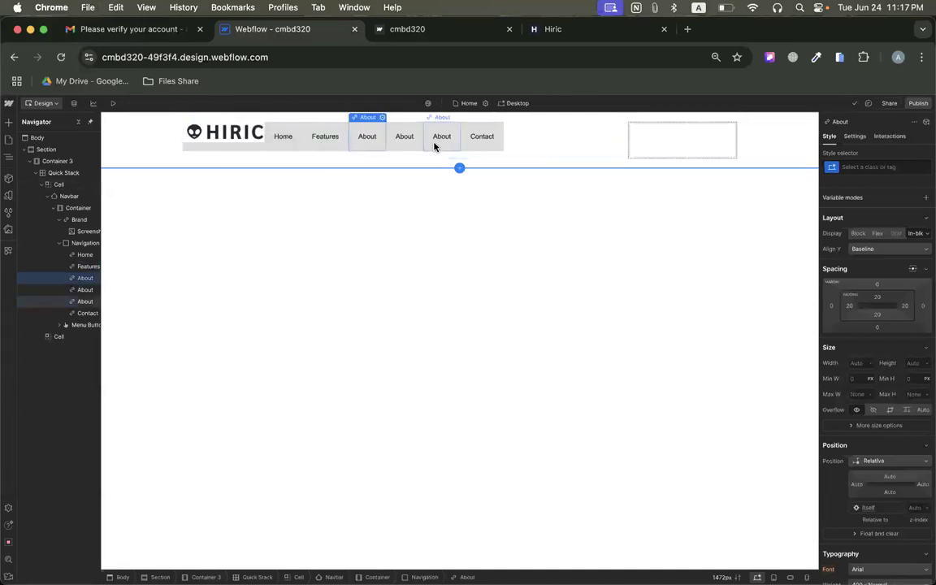
# Set the navbar's background color to white.
pyautogui.click(227, 146)
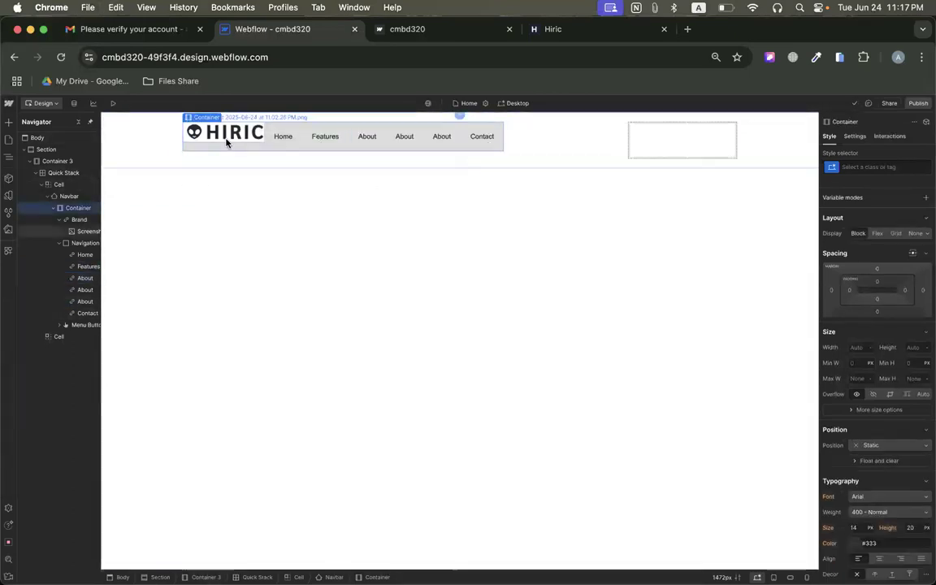
pyautogui.click(53, 196)
pyautogui.scroll(-10, 898, 366)
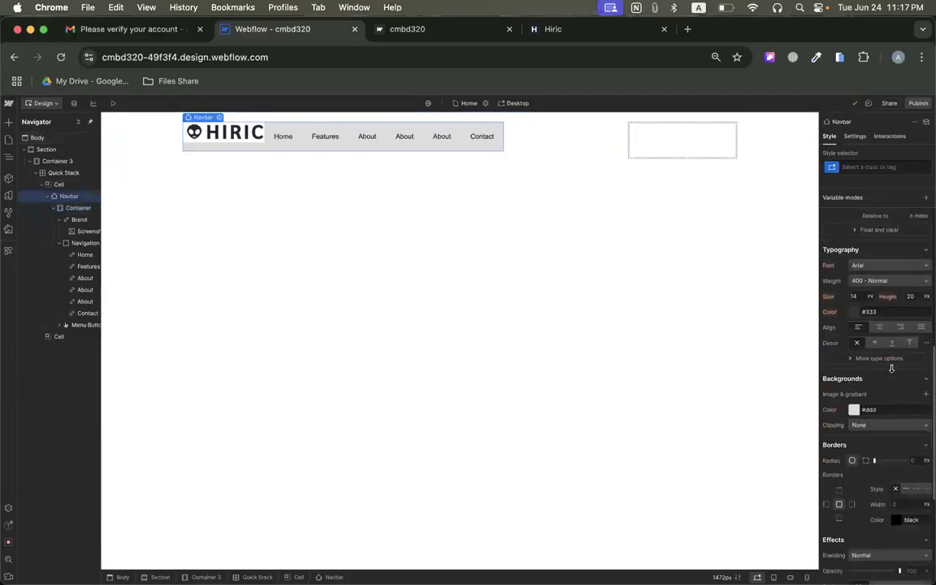
pyautogui.click(854, 339)
pyautogui.moveTo(847, 363); pyautogui.dragTo(776, 312)
pyautogui.click(889, 301)
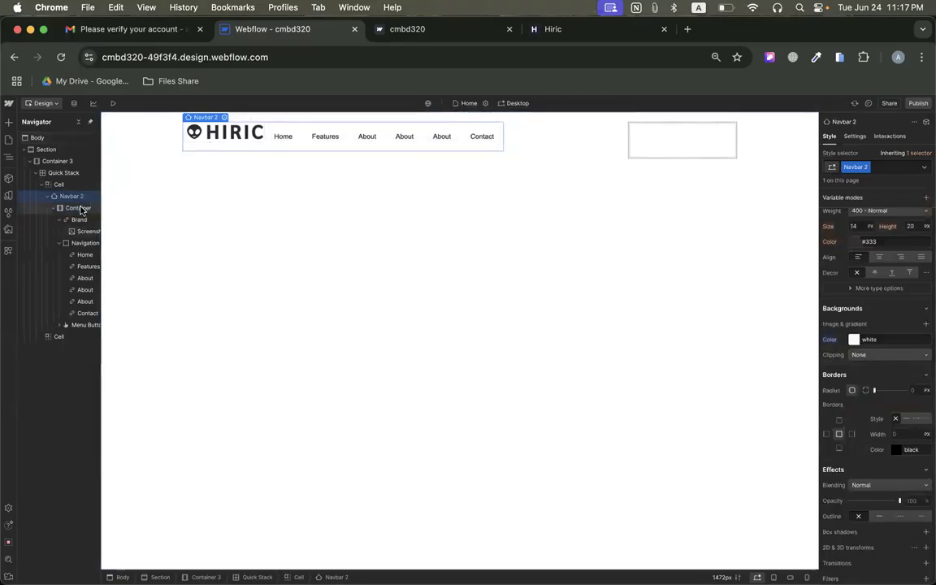
# Set the container inside the navbar to a horizontal flex layout, aligned left and vertically centered.
pyautogui.click(222, 148)
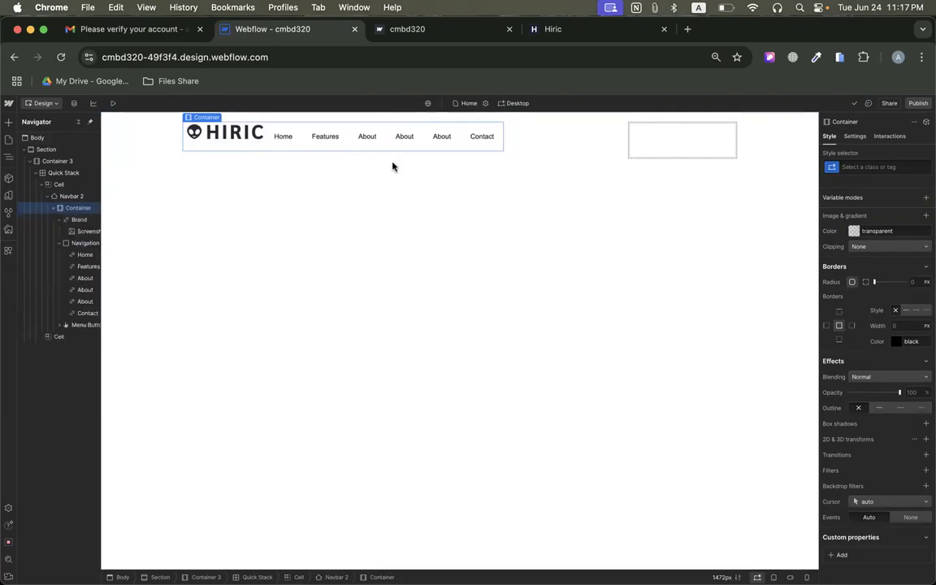
pyautogui.scroll(5, 860, 301)
pyautogui.scroll(4, 860, 292)
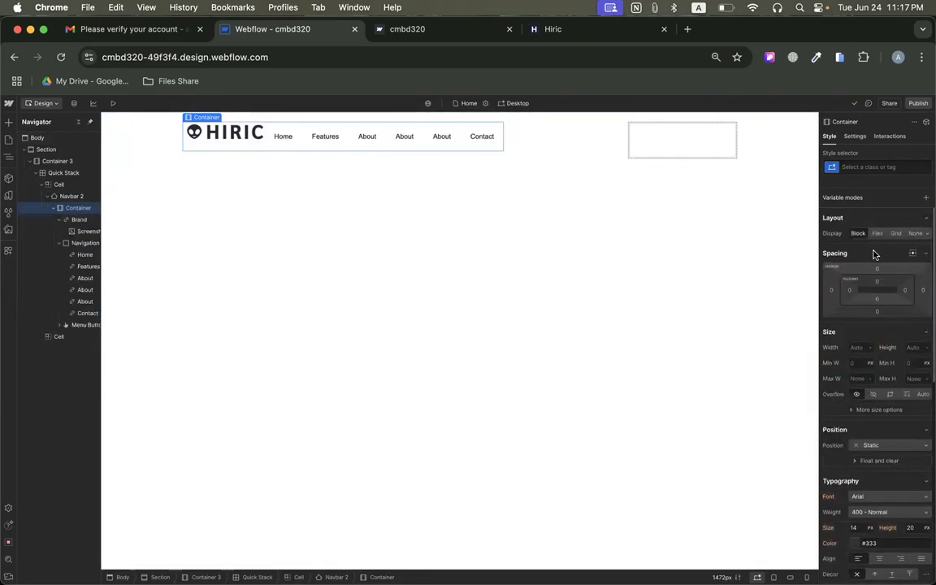
pyautogui.scroll(-2, 861, 342)
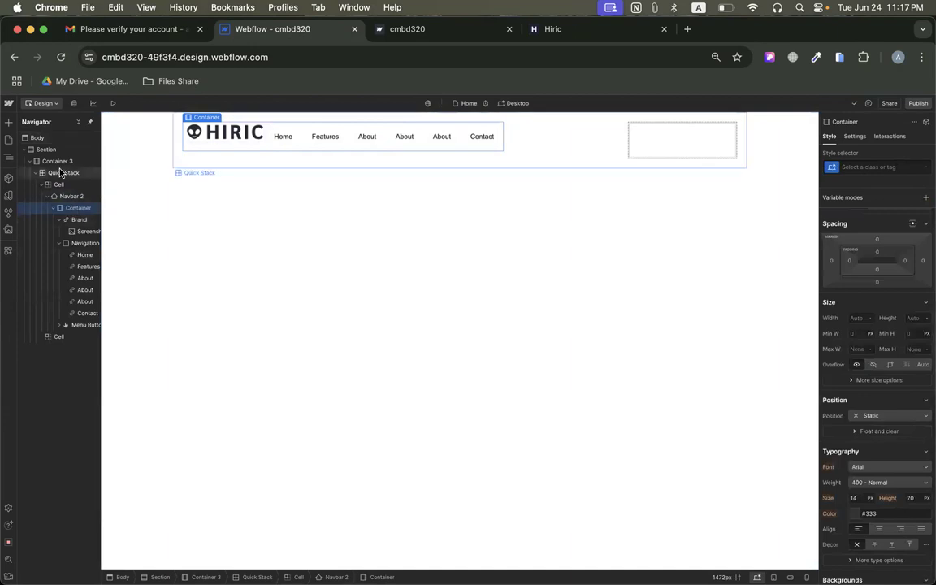
pyautogui.scroll(5, 39, 164)
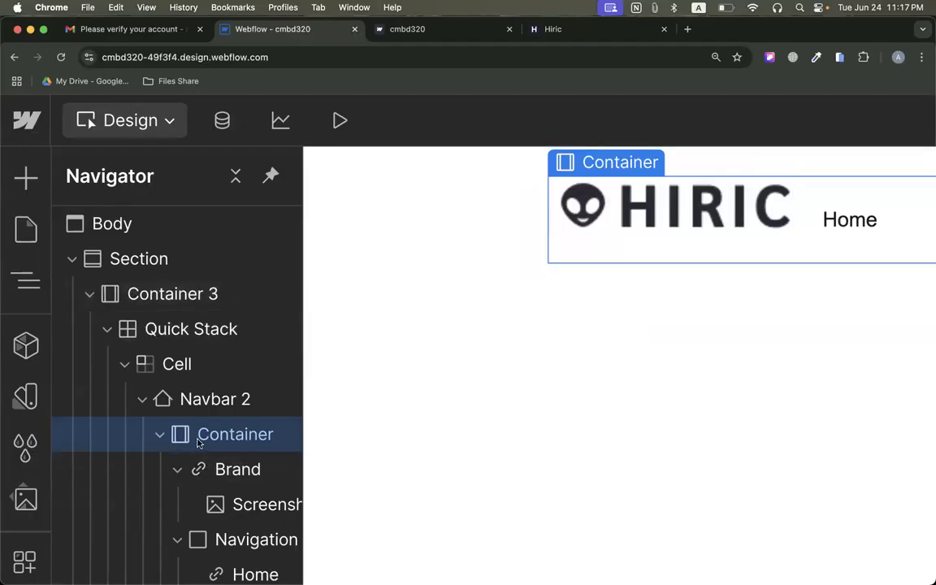
pyautogui.scroll(-5, 198, 443)
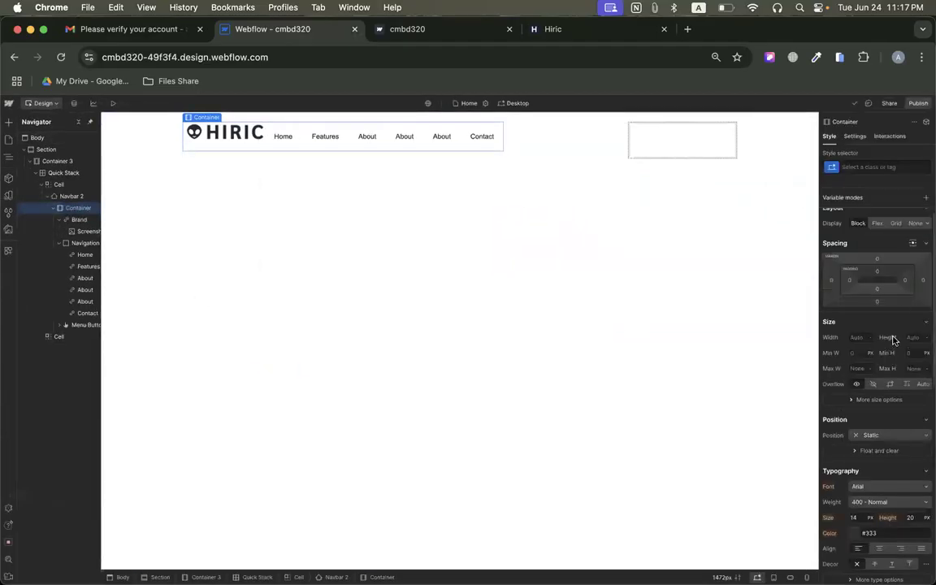
pyautogui.scroll(1, 882, 276)
pyautogui.click(878, 234)
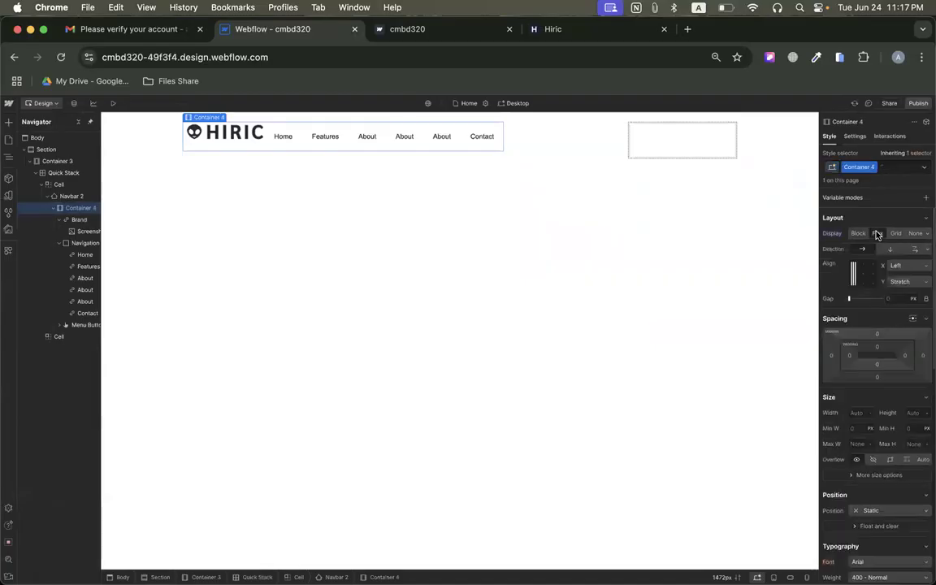
pyautogui.click(855, 277)
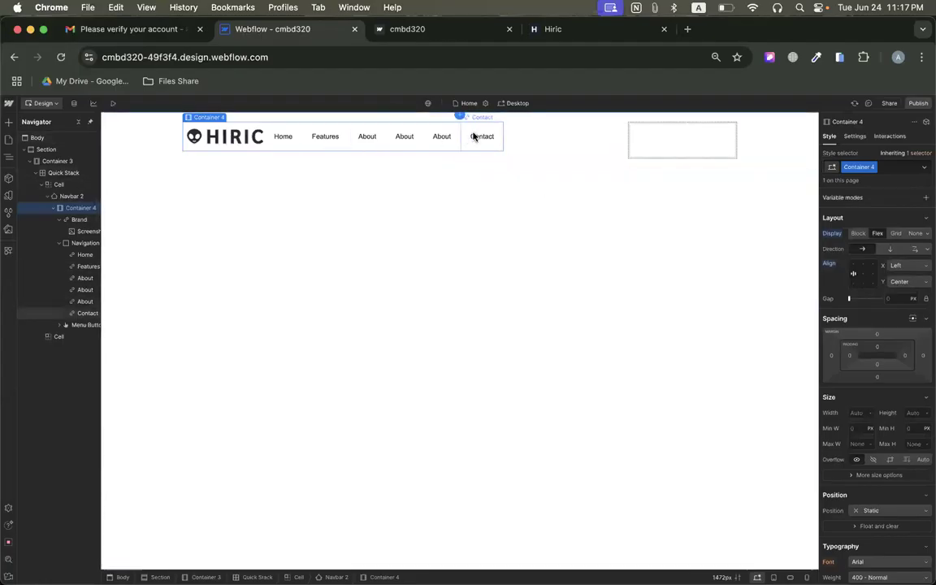
# Add a Button element inside the empty second cell of the Quick Stack.
pyautogui.click(700, 136)
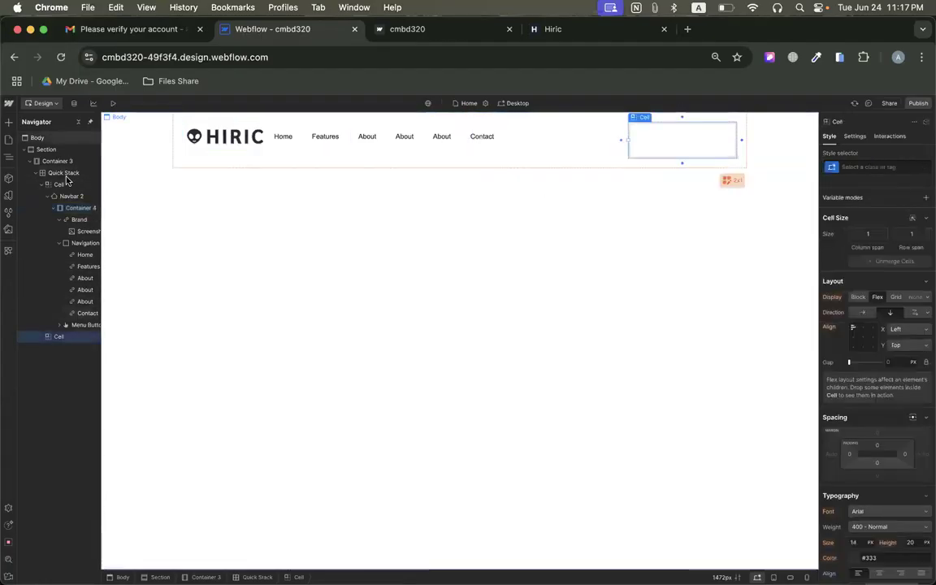
pyautogui.click(8, 121)
pyautogui.moveTo(77, 357); pyautogui.dragTo(657, 150)
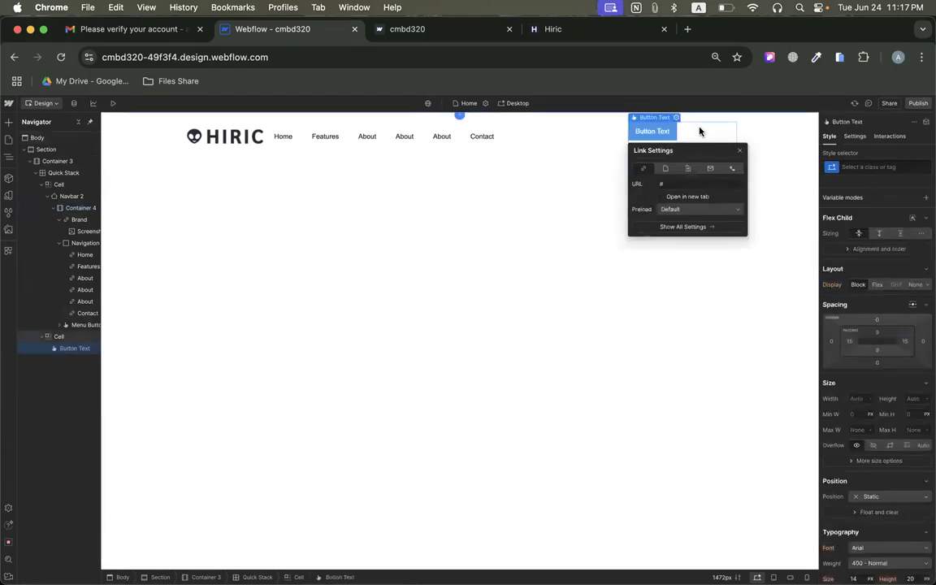
# Align the contents of the button's cell to the right and vertically centered.
pyautogui.click(699, 132)
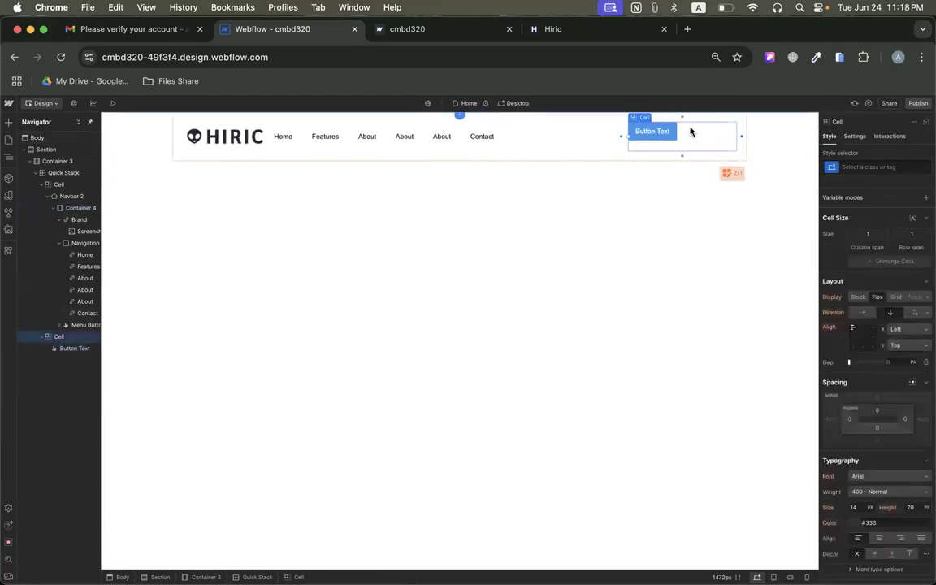
pyautogui.click(43, 185)
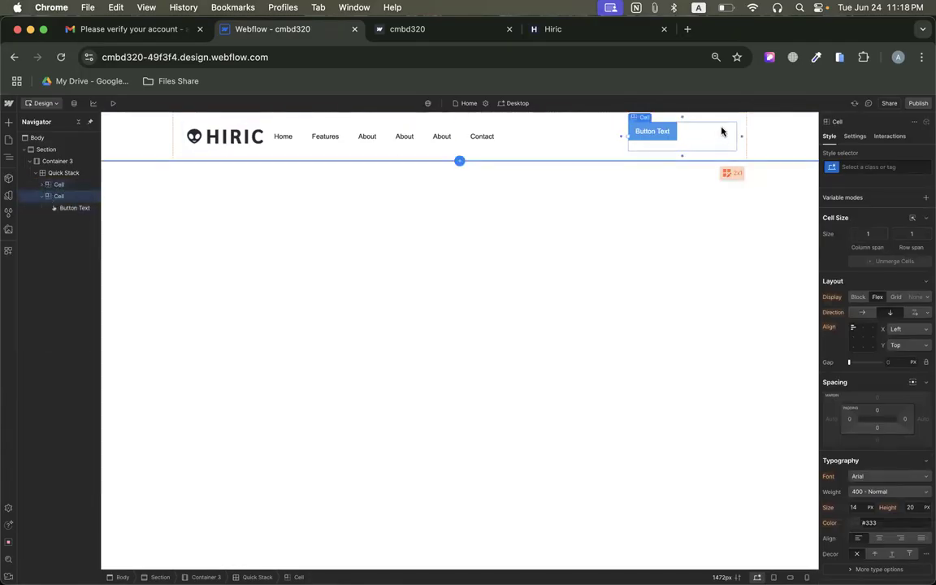
pyautogui.click(874, 342)
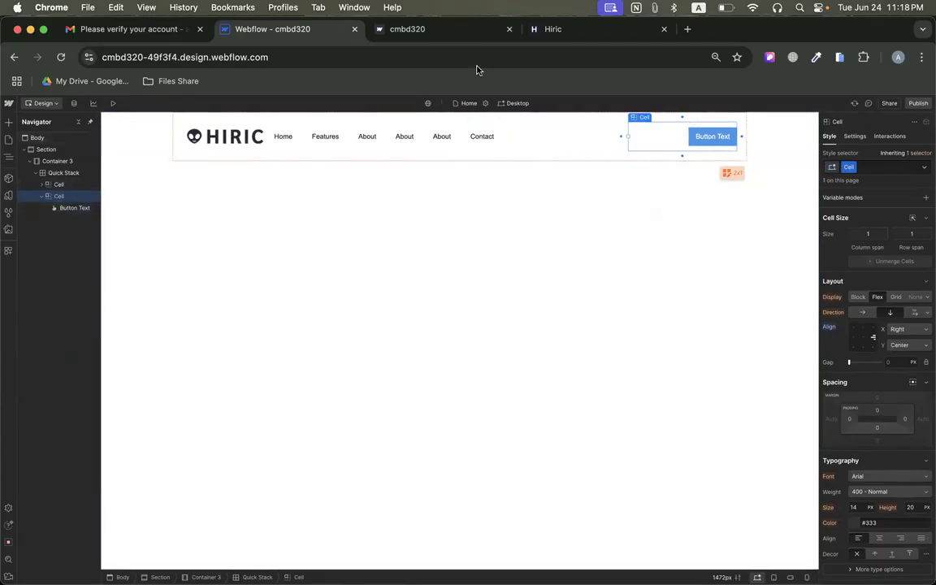
# Check the header button on the Hiric reference page and change the new button's text to "Try it free".
pyautogui.click(554, 36)
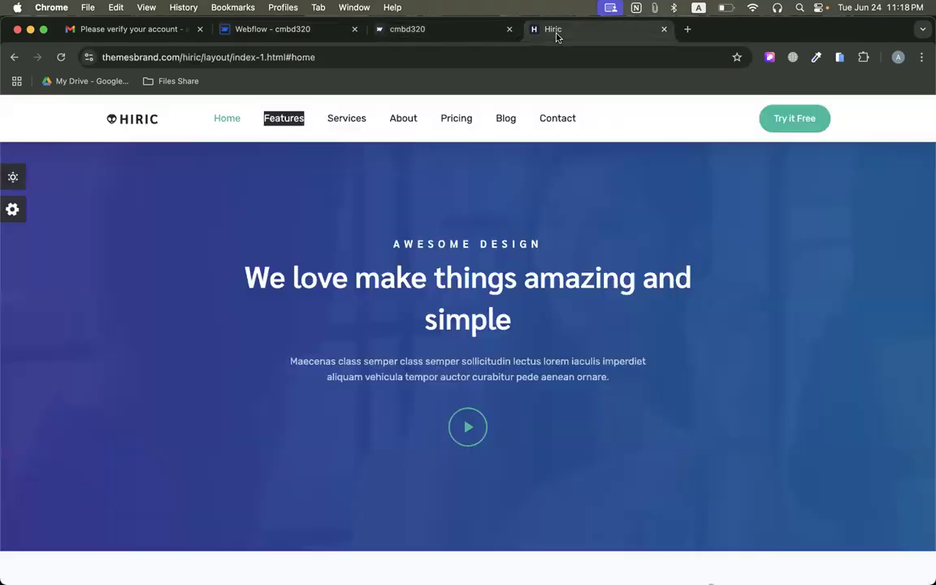
pyautogui.rightClick(792, 119)
pyautogui.click(822, 144)
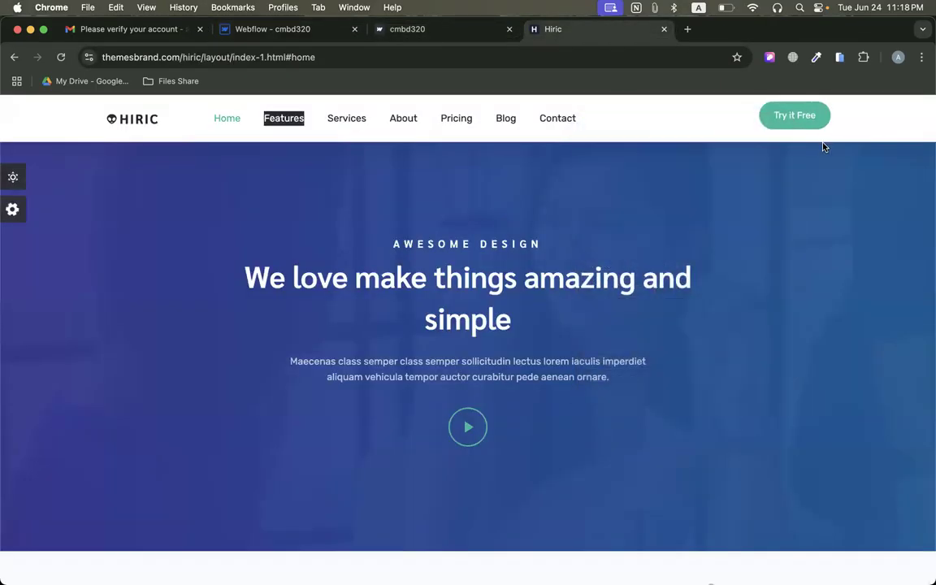
pyautogui.click(880, 128)
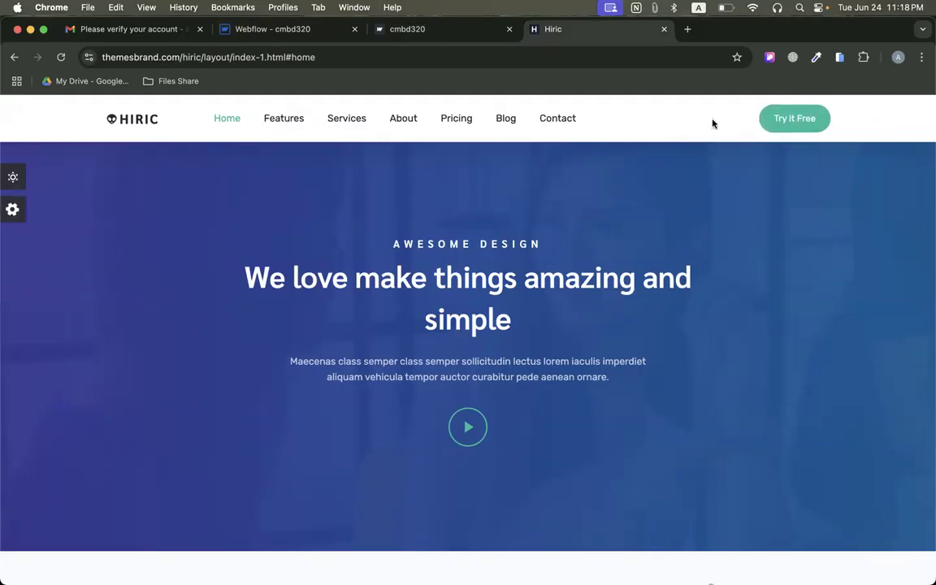
pyautogui.click(313, 36)
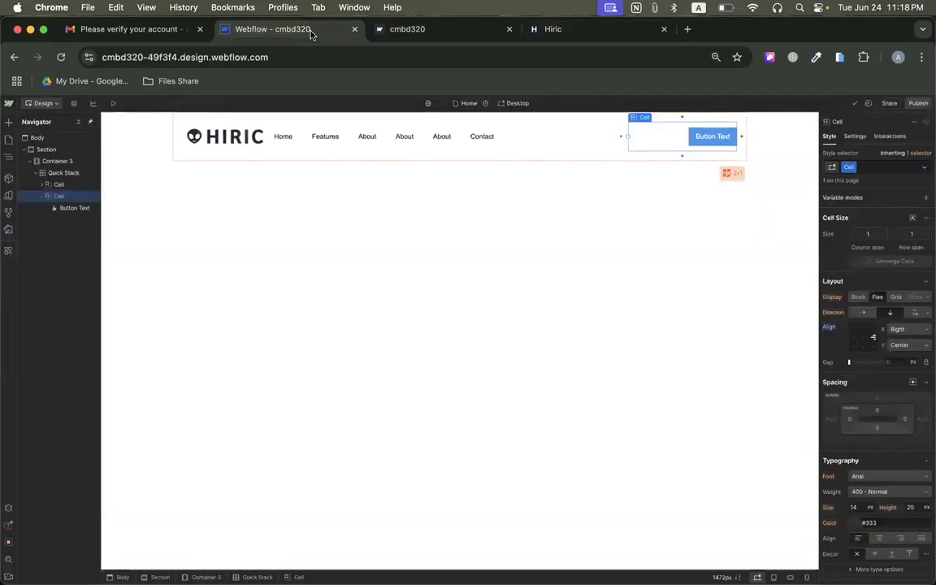
pyautogui.click(696, 137)
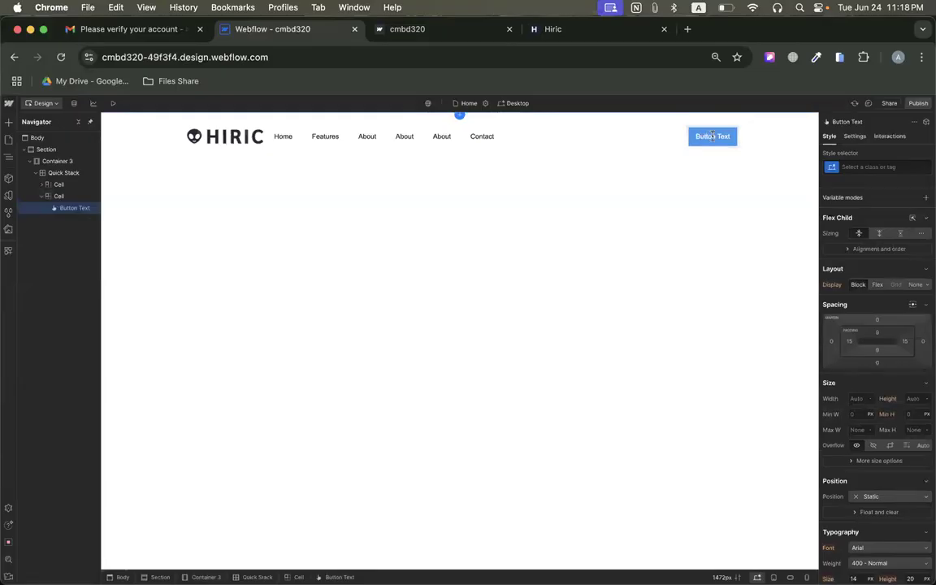
pyautogui.doubleClick(696, 136)
pyautogui.press('BackSpace')
pyautogui.write('Try ')
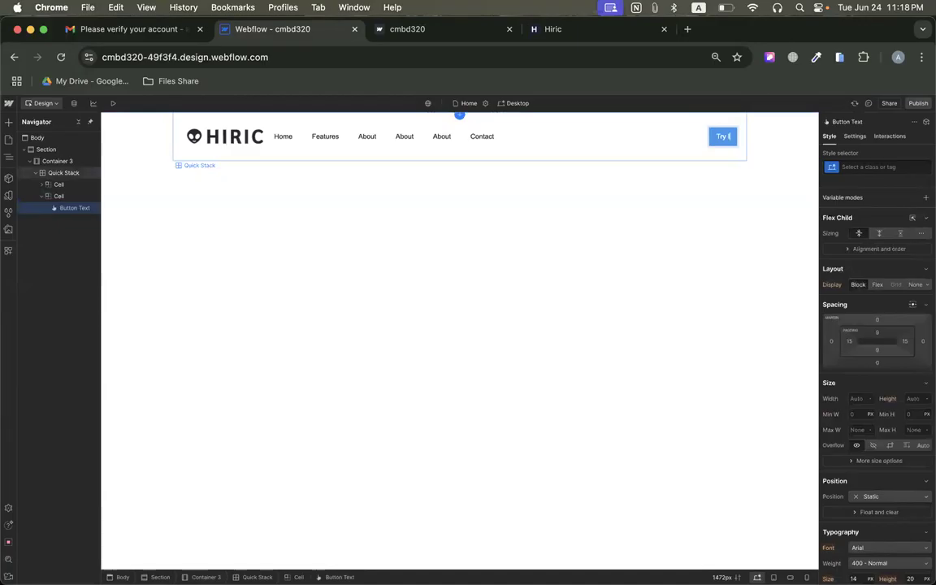
pyautogui.write('it free')
pyautogui.click(620, 170)
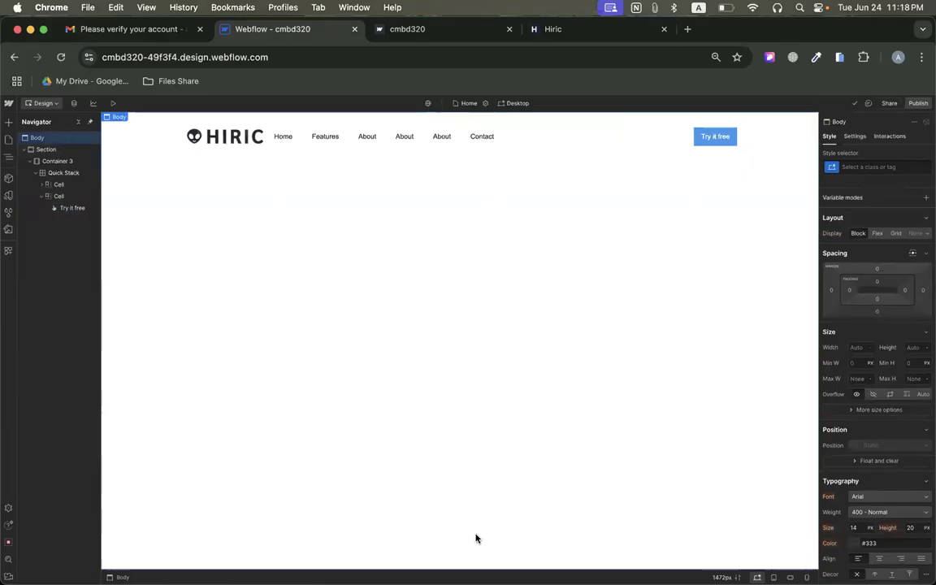
# Publish the site to the selected webflow.io staging domain and view the published page.
pyautogui.click(918, 104)
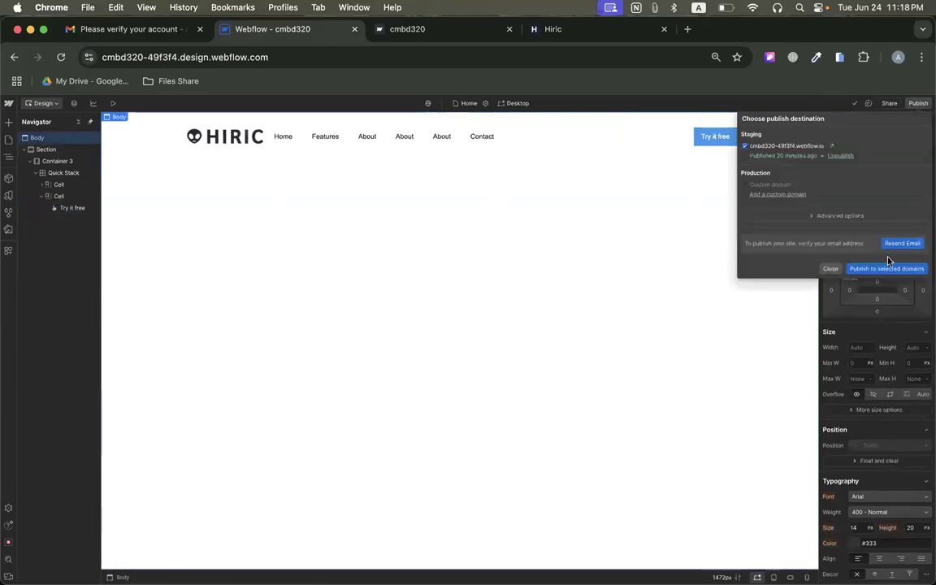
pyautogui.click(890, 267)
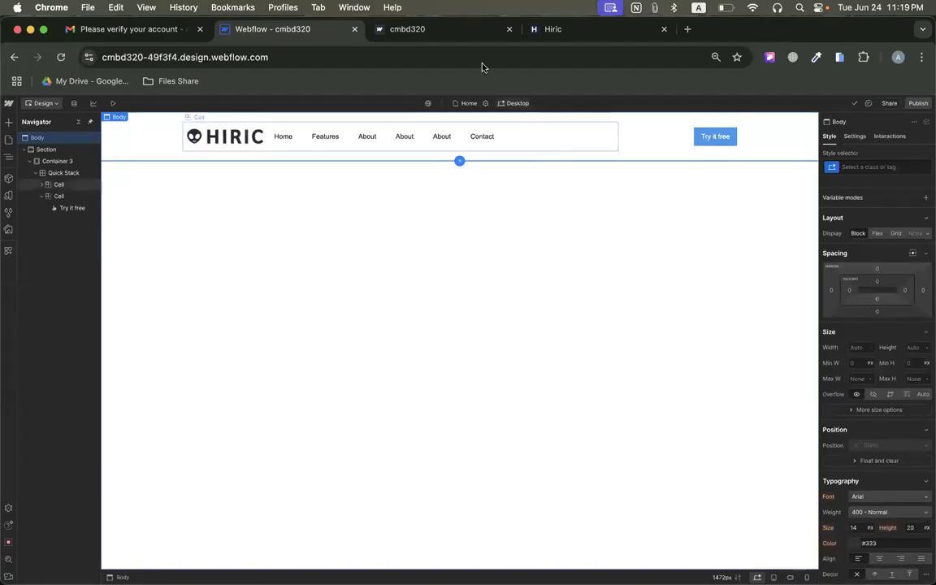
pyautogui.click(412, 39)
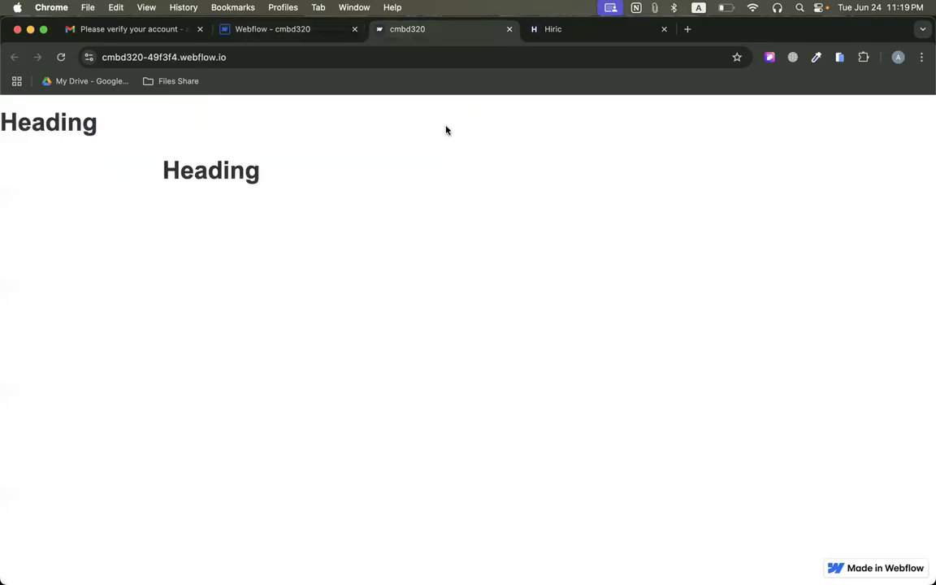
# Add a second section below the header and place a container inside it with a maximum width of 80 VW.
pyautogui.click(600, 29)
pyautogui.scroll(-2, 460, 279)
pyautogui.scroll(2, 460, 279)
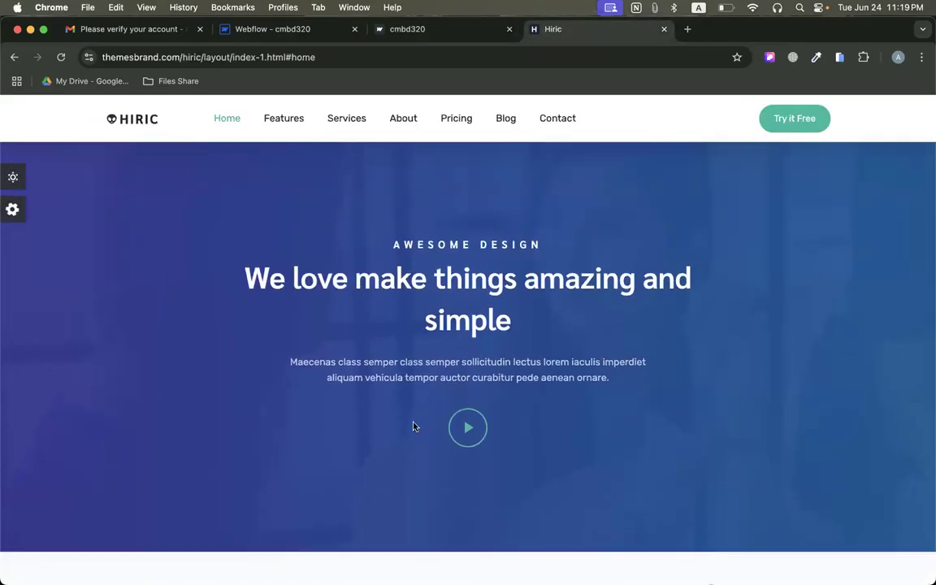
pyautogui.click(248, 29)
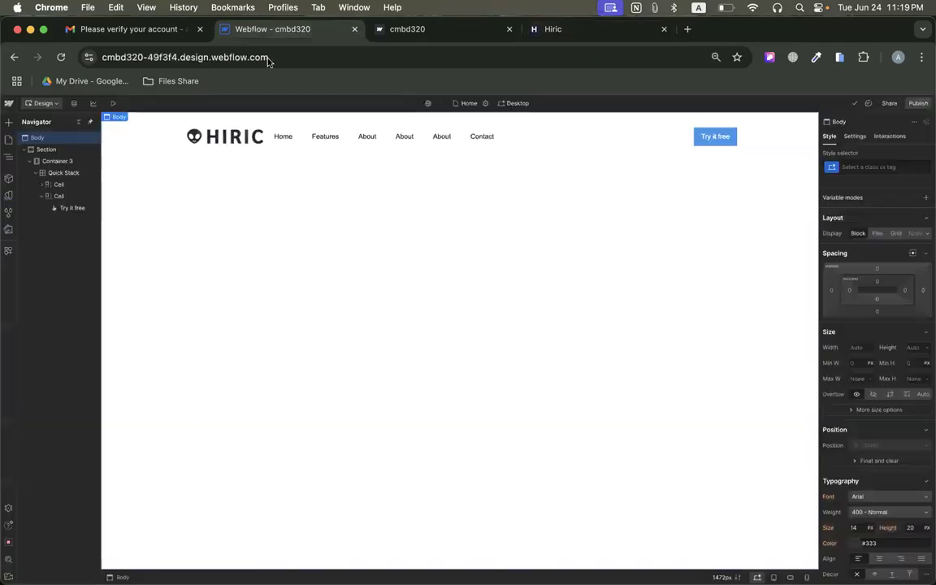
pyautogui.click(8, 121)
pyautogui.moveTo(33, 195); pyautogui.dragTo(374, 218)
pyautogui.click(9, 122)
pyautogui.moveTo(80, 199); pyautogui.dragTo(307, 198)
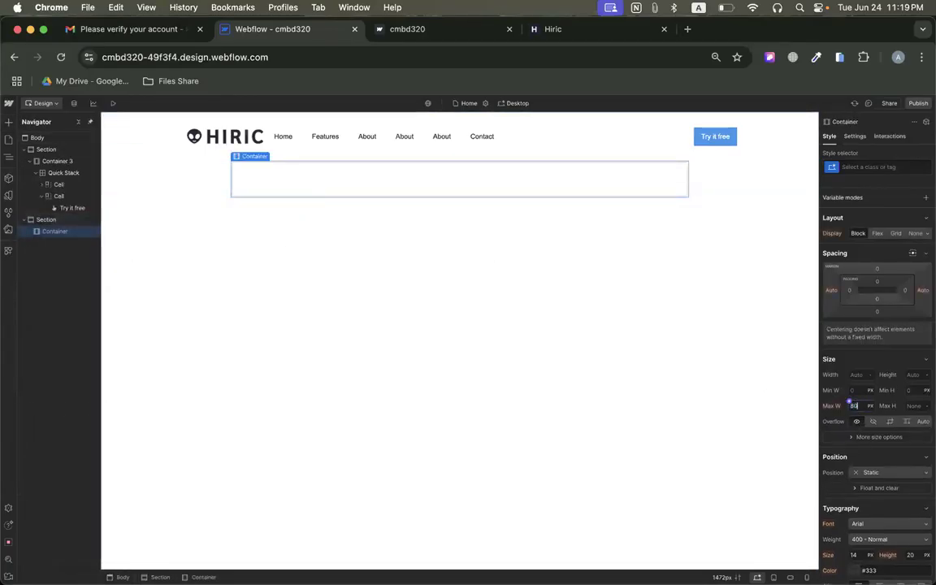
pyautogui.press('Return')
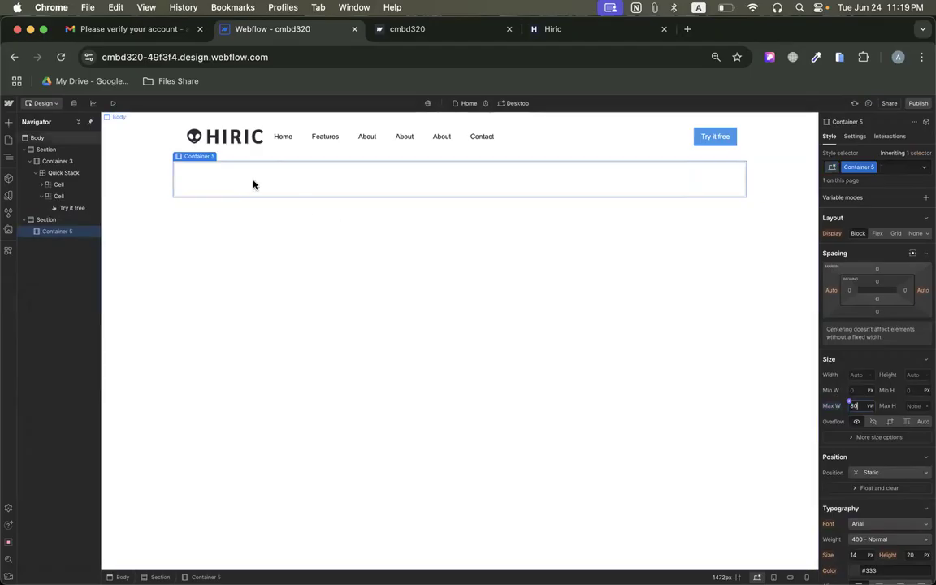
# Copy the "AWESOME DESIGN" tagline from the hero section of the Hiric reference page and return to the Webflow page.
pyautogui.click(562, 31)
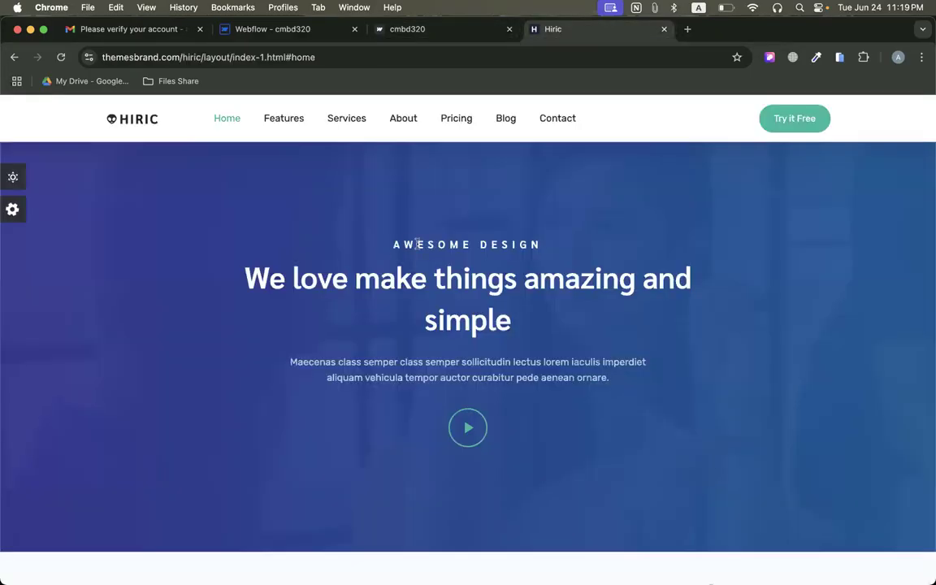
pyautogui.moveTo(393, 245); pyautogui.dragTo(554, 249)
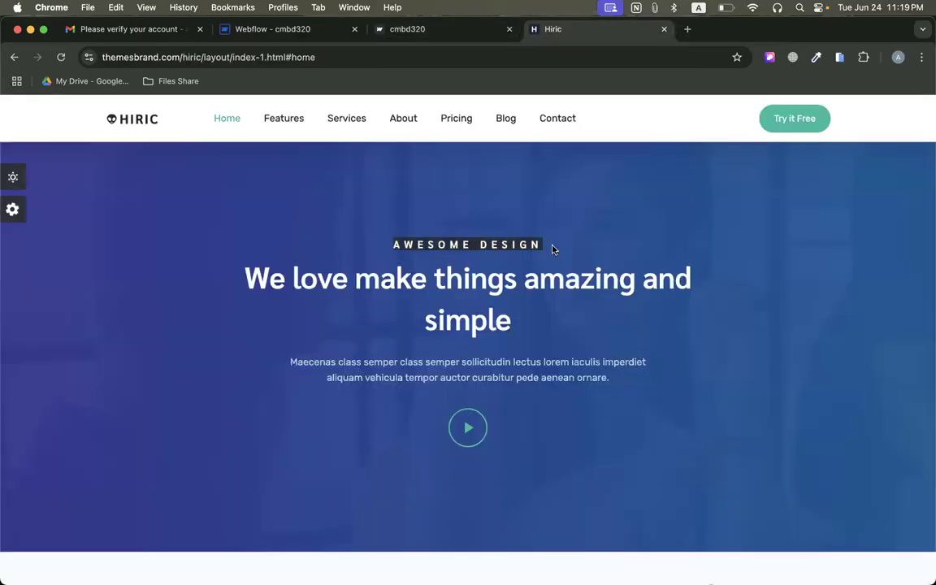
pyautogui.rightClick(413, 245)
pyautogui.click(428, 267)
pyautogui.click(277, 29)
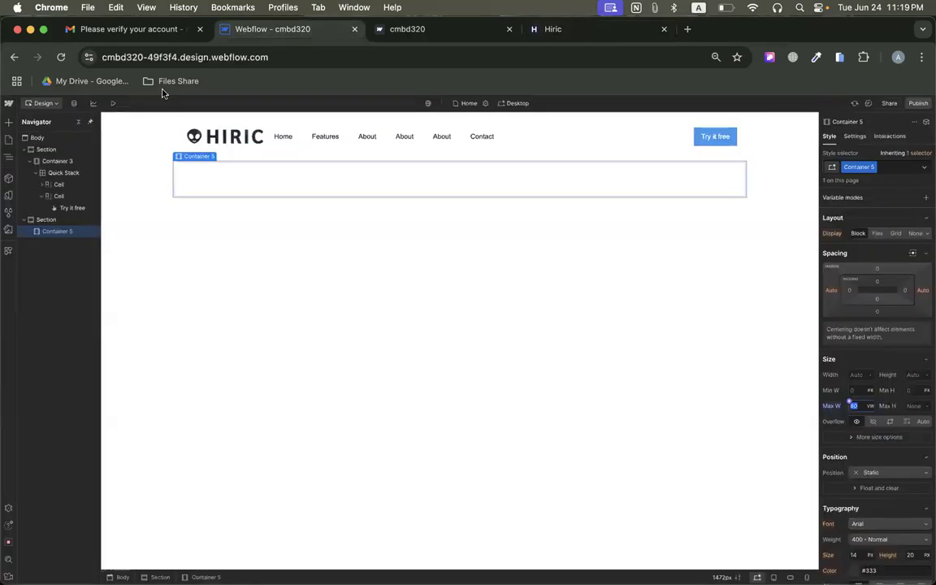
# Add a text block inside the second section's container and set its text to "Awesome Design".
pyautogui.click(8, 121)
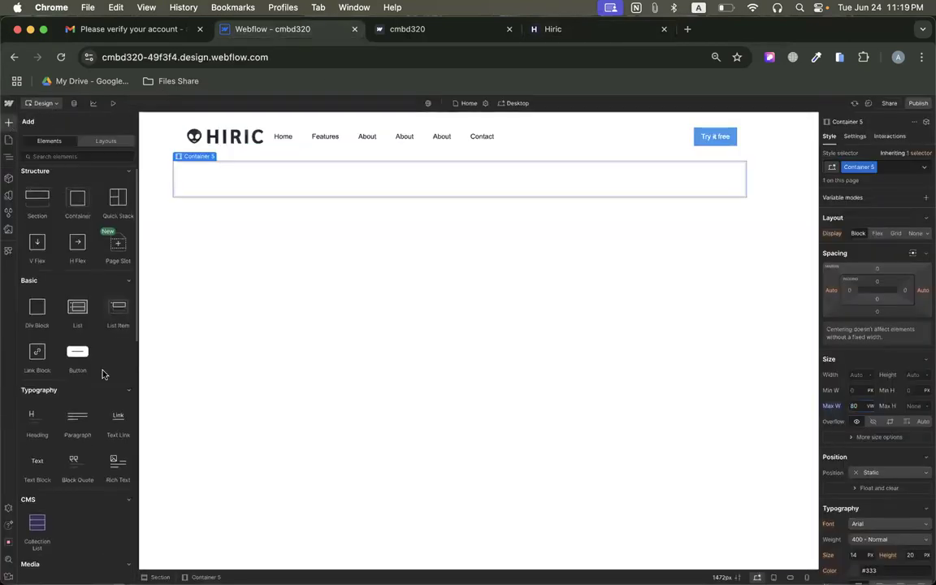
pyautogui.scroll(-3, 103, 374)
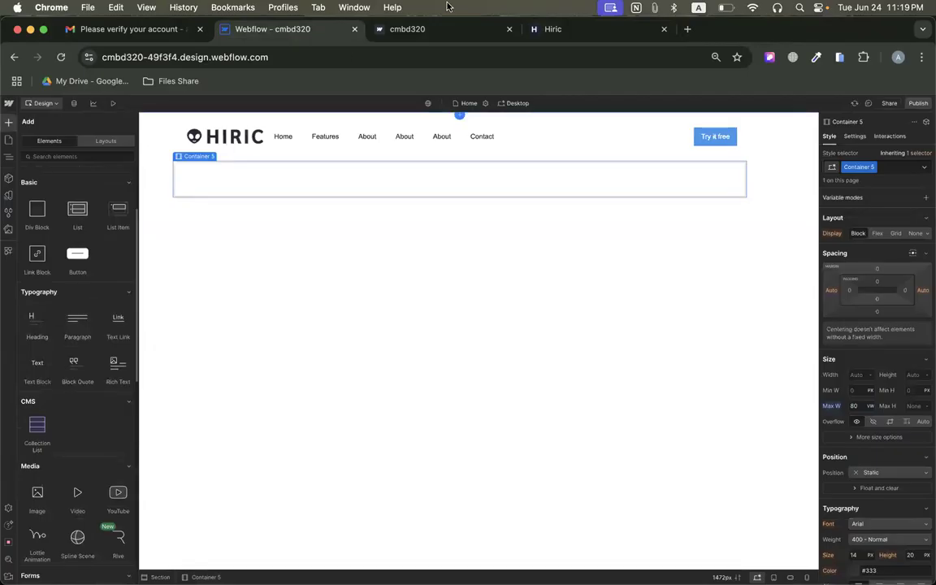
pyautogui.click(559, 29)
pyautogui.click(240, 31)
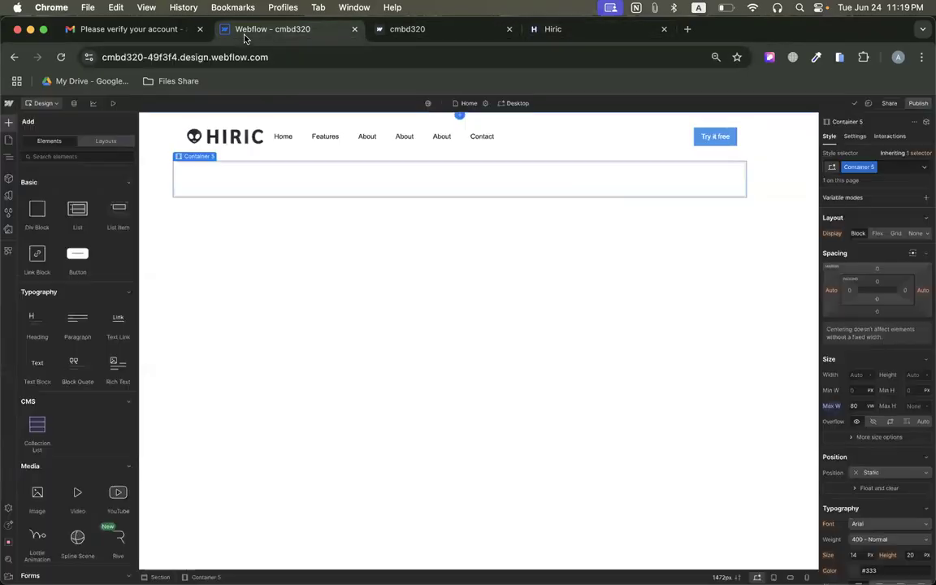
pyautogui.moveTo(34, 367); pyautogui.dragTo(343, 188)
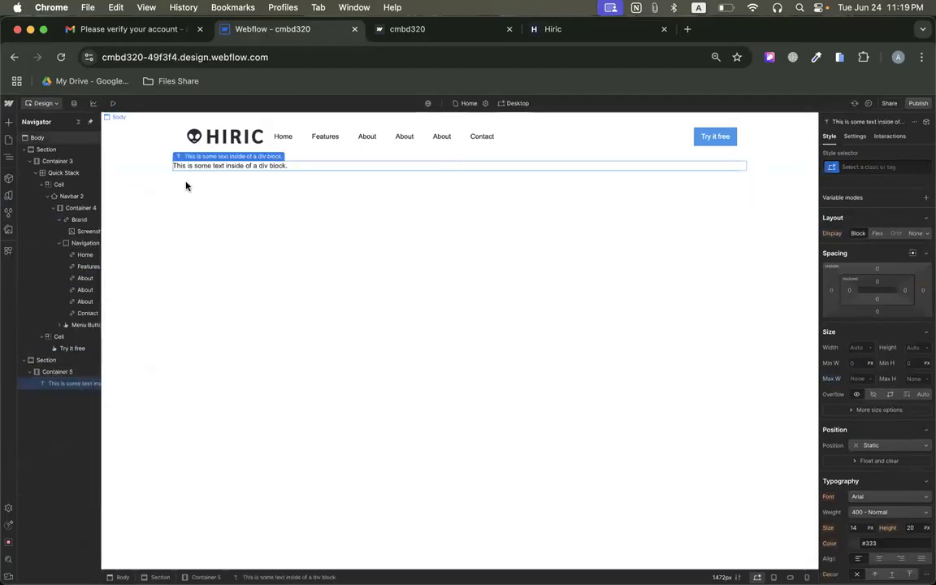
pyautogui.doubleClick(247, 165)
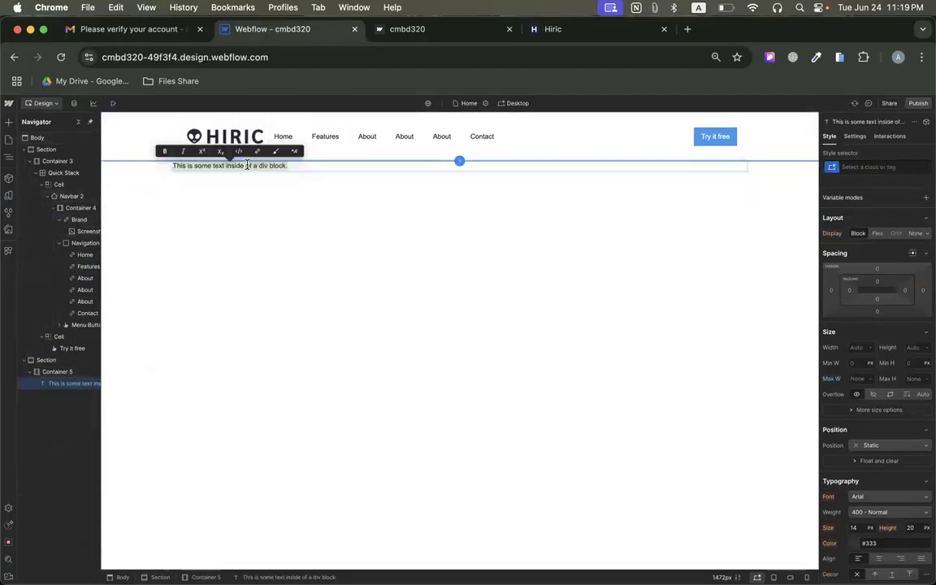
pyautogui.write('Awesome Design')
pyautogui.click(280, 176)
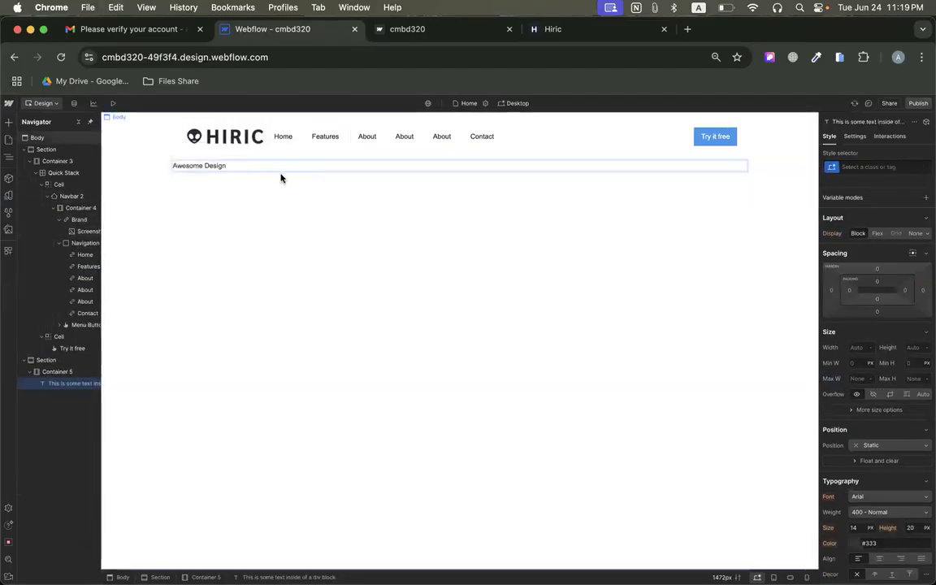
# Add a heading directly below the "Awesome Design" text block.
pyautogui.click(200, 168)
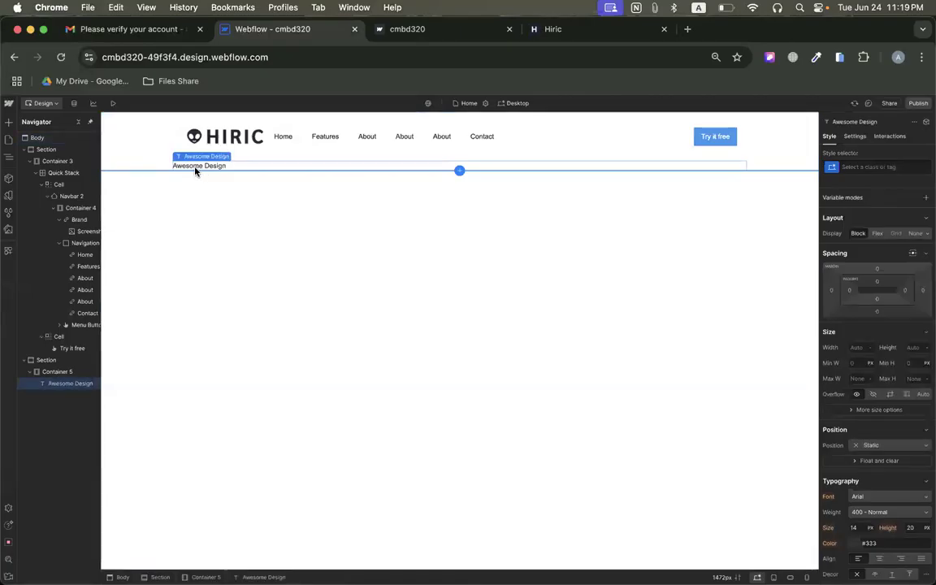
pyautogui.click(9, 121)
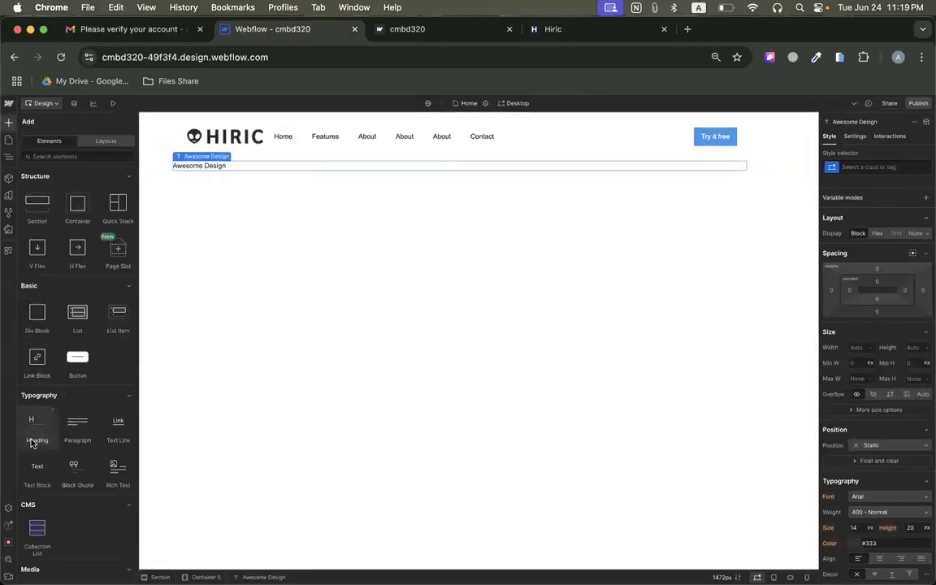
pyautogui.click(32, 443)
# Copy the paragraph beginning "Maecenas class semper" from the Hiric reference hero and return to the Webflow page.
pyautogui.click(565, 29)
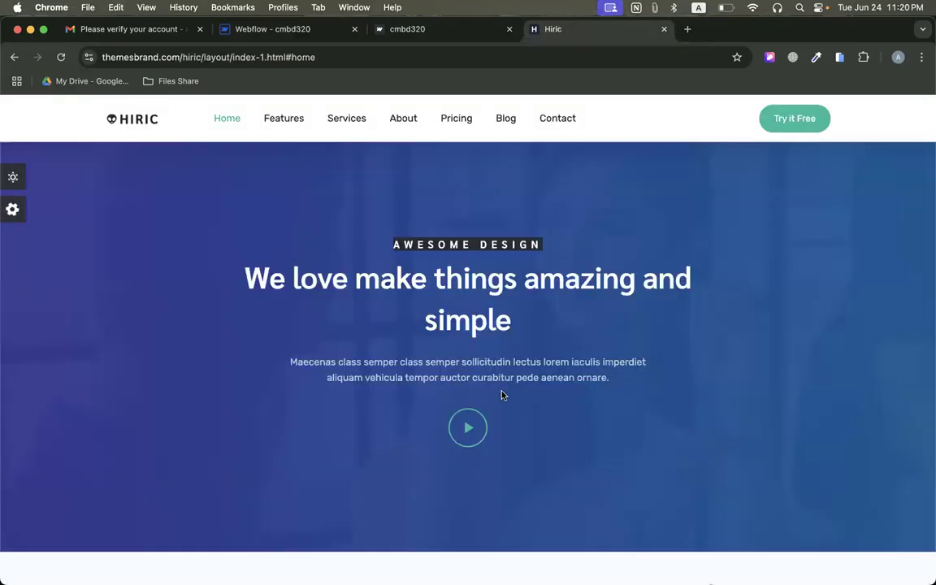
pyautogui.moveTo(286, 366); pyautogui.dragTo(713, 389)
pyautogui.press('super+c')
pyautogui.click(235, 35)
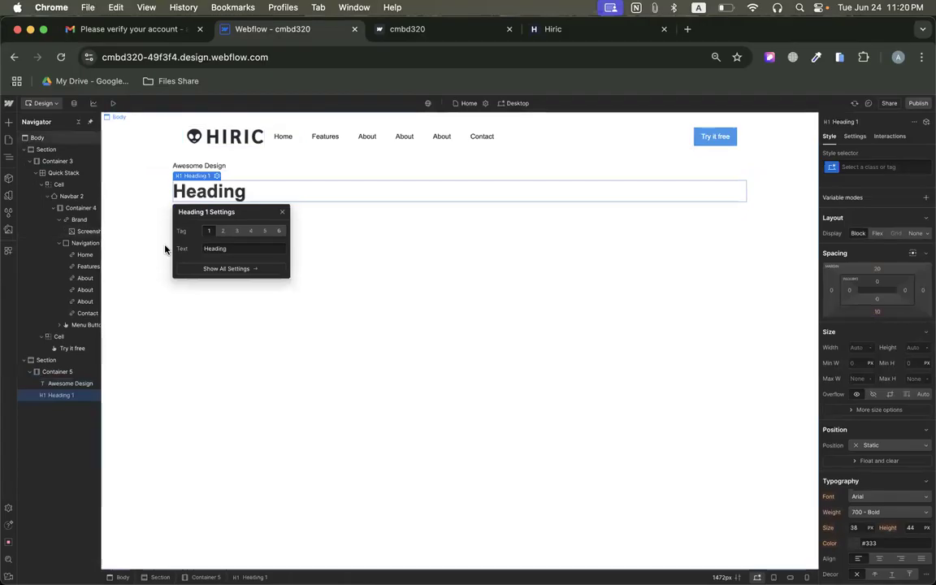
# Add a paragraph below the heading and replace its placeholder text with the copied "Maecenas class semper" text.
pyautogui.click(9, 122)
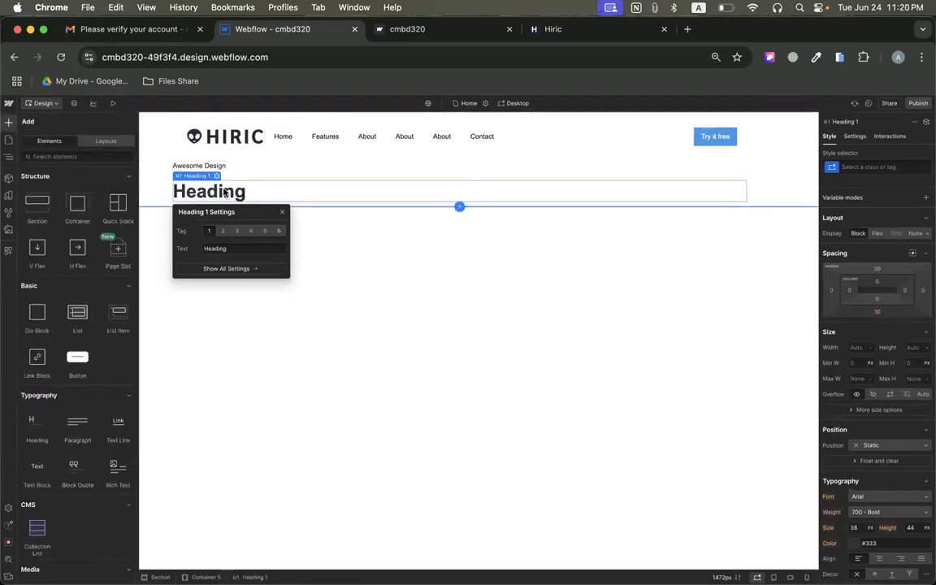
pyautogui.click(77, 421)
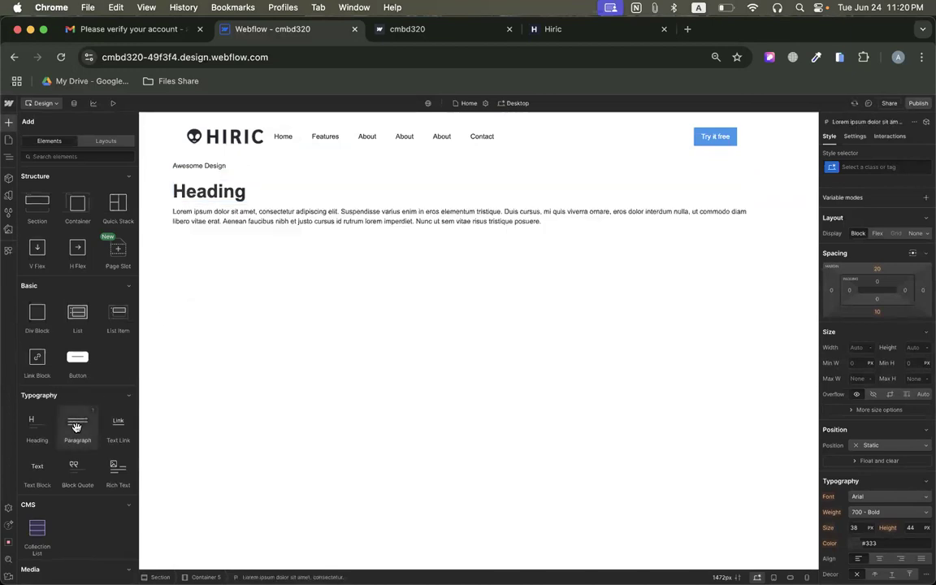
pyautogui.doubleClick(273, 214)
pyautogui.hotkey('ctrl', 'a')
pyautogui.press('BackSpace')
pyautogui.press('super+v')
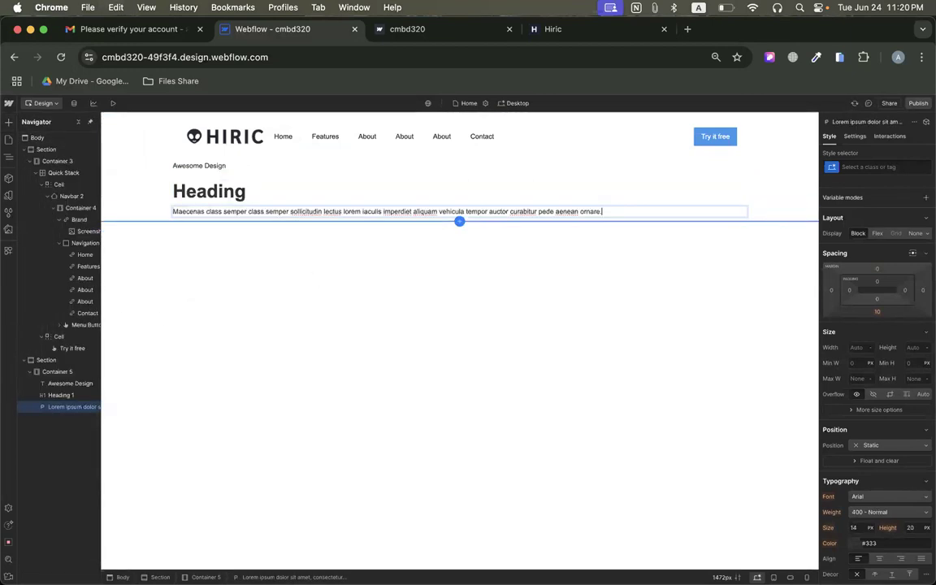
# Check the Hiric reference hero and add an image element below the paragraph in the second section's container.
pyautogui.click(535, 31)
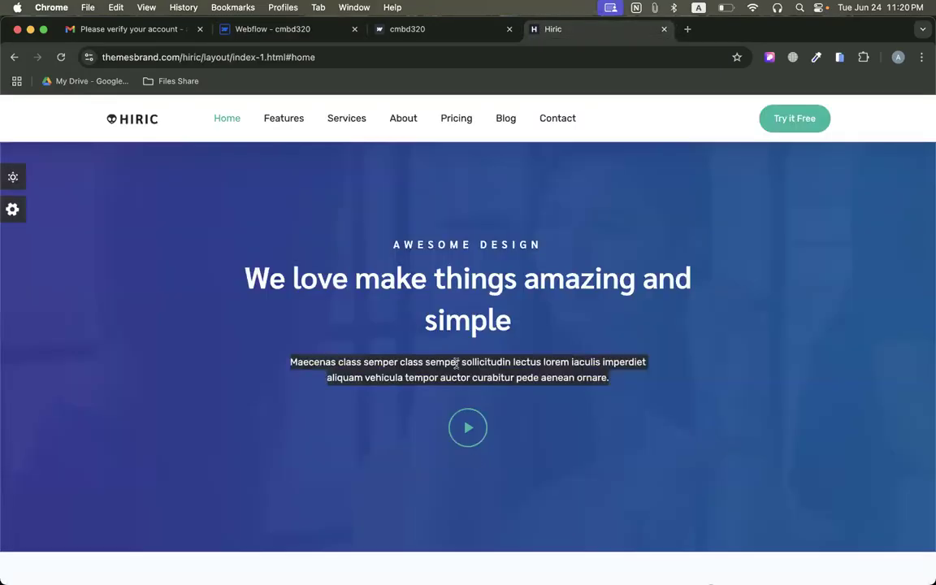
pyautogui.click(273, 30)
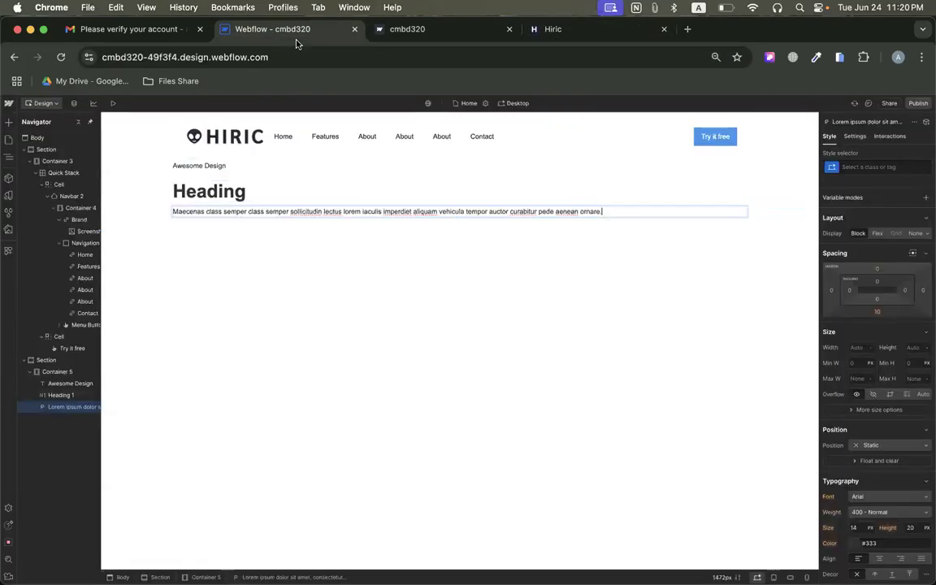
pyautogui.click(9, 122)
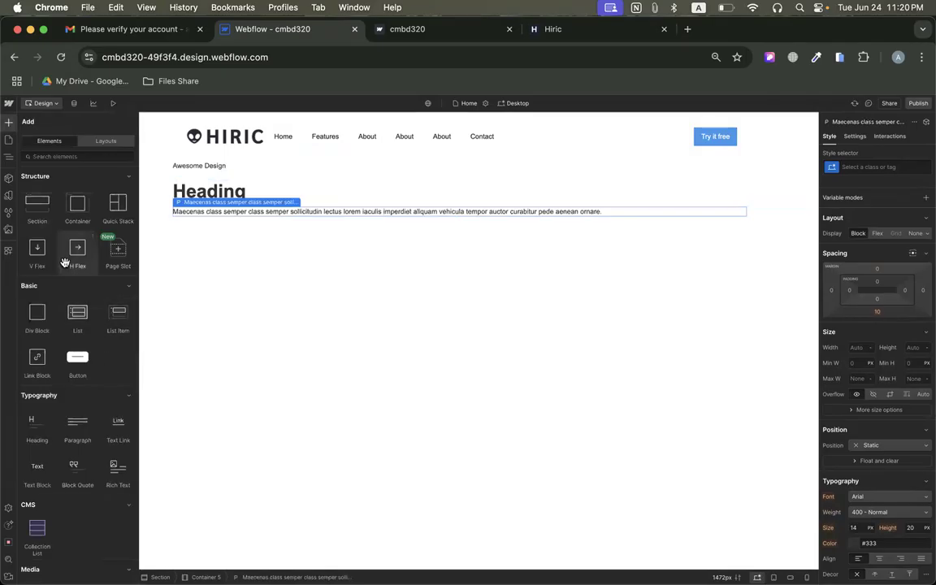
pyautogui.scroll(-5, 73, 326)
pyautogui.moveTo(45, 378); pyautogui.dragTo(217, 222)
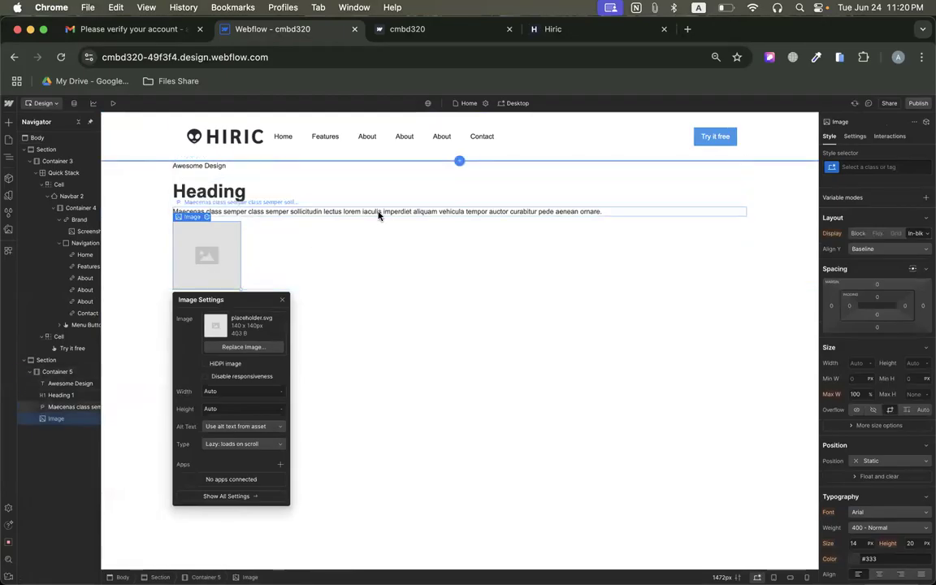
# Copy the hero title from the Hiric page and set the heading text to "We love make things amazing and simple".
pyautogui.click(553, 29)
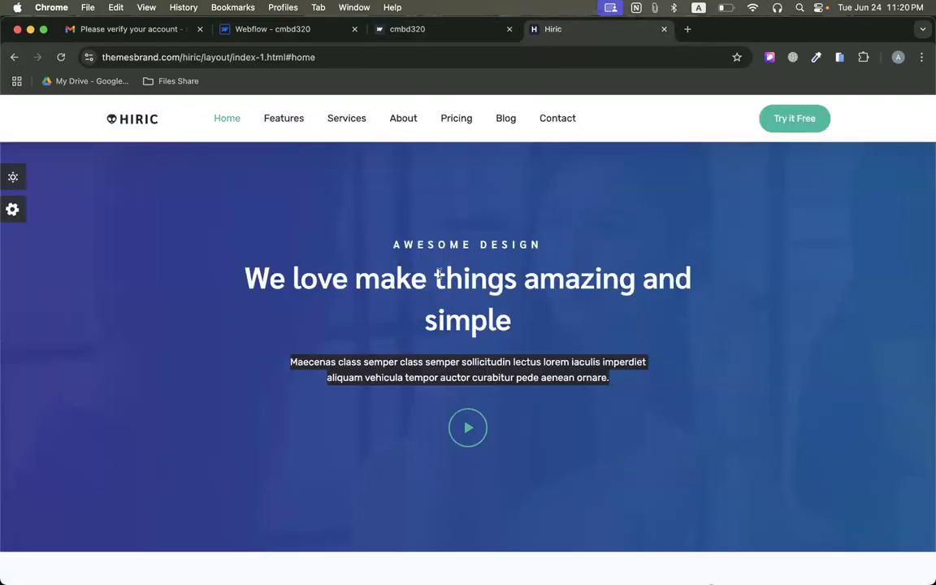
pyautogui.click(273, 28)
pyautogui.click(223, 195)
pyautogui.doubleClick(224, 196)
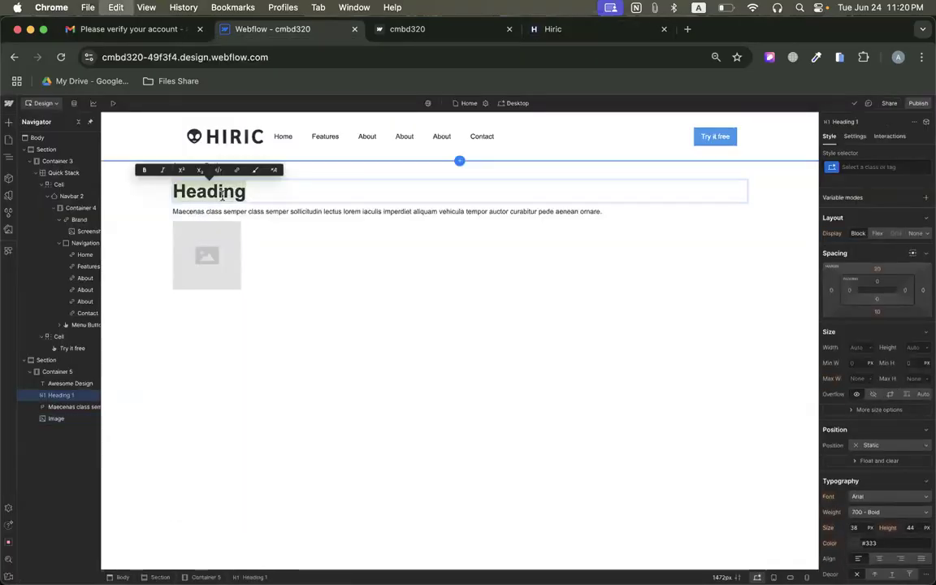
pyautogui.press('super+v')
pyautogui.click(300, 255)
# Select the placeholder image and check what the play button in the Hiric reference hero opens.
pyautogui.click(207, 254)
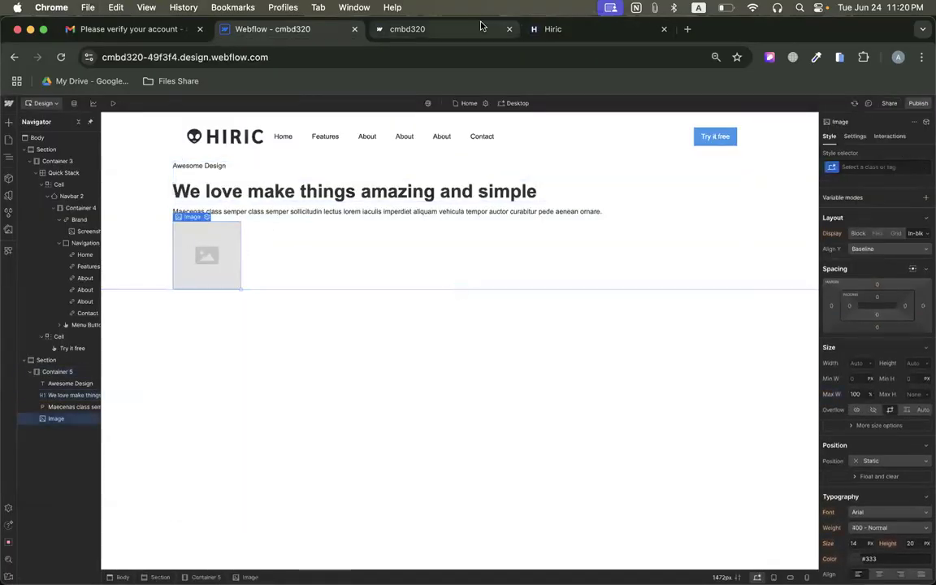
pyautogui.click(553, 28)
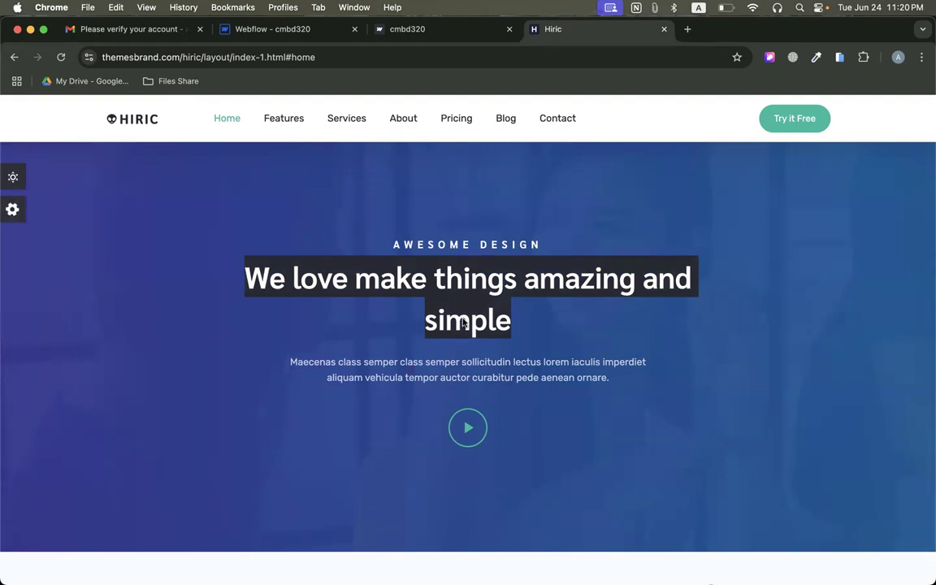
pyautogui.click(468, 431)
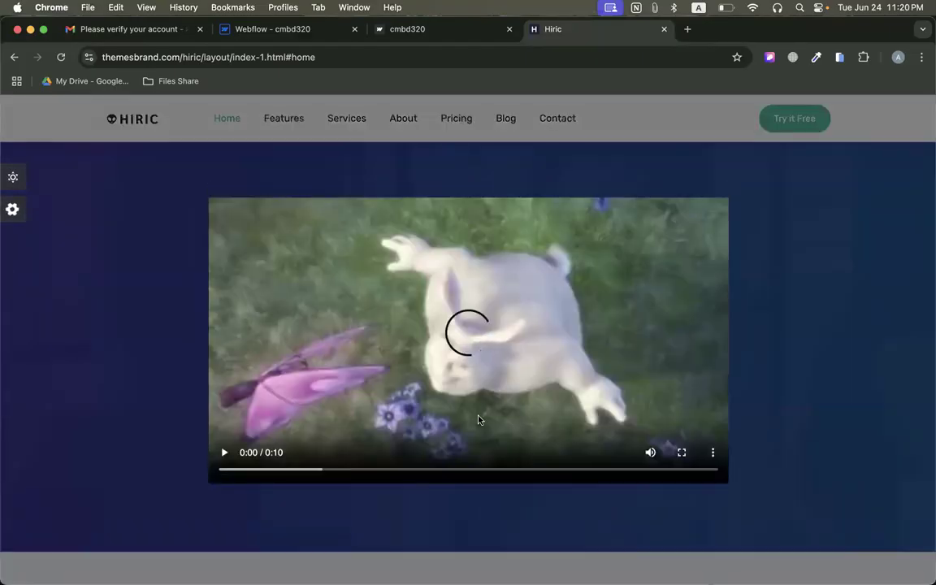
pyautogui.click(742, 256)
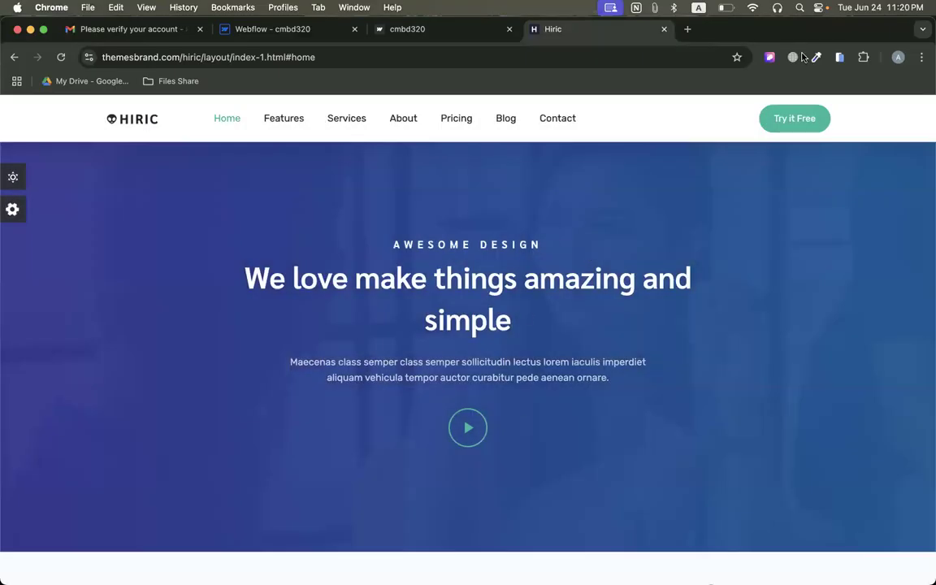
# Search Google for "svgpro" in a new browser tab.
pyautogui.click(689, 30)
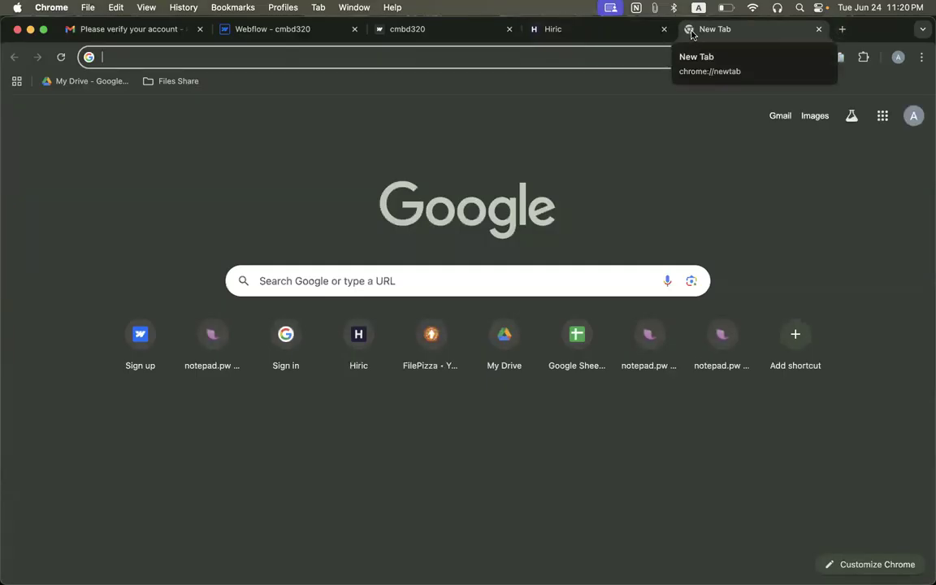
pyautogui.write('svgpro')
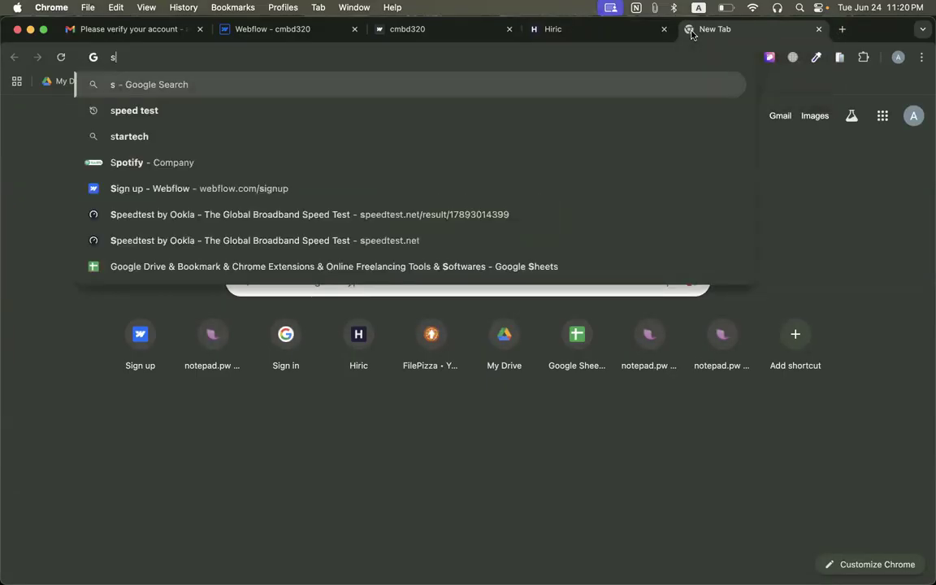
pyautogui.press('Return')
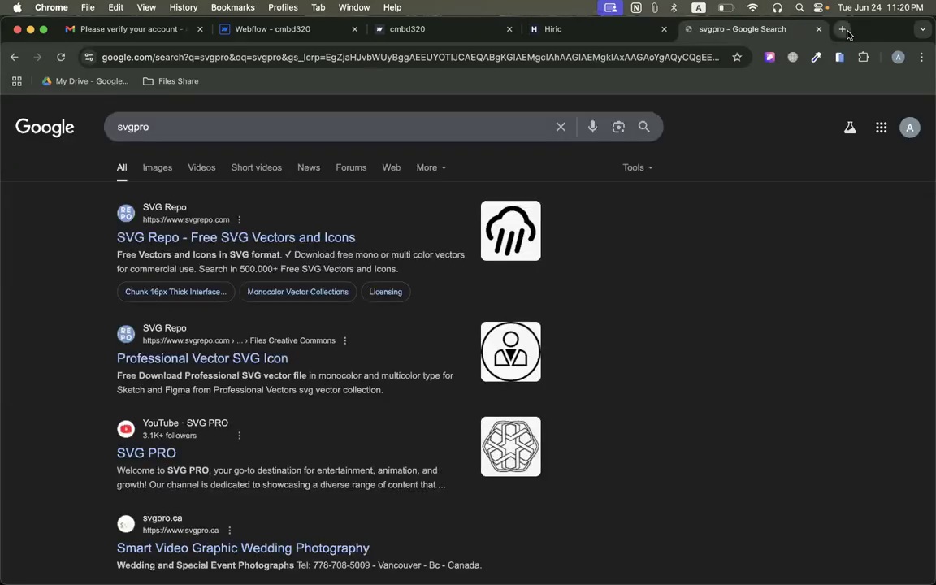
# Search Google for "icons8" in another new tab and open the Icons8 site.
pyautogui.click(843, 29)
pyautogui.write('i')
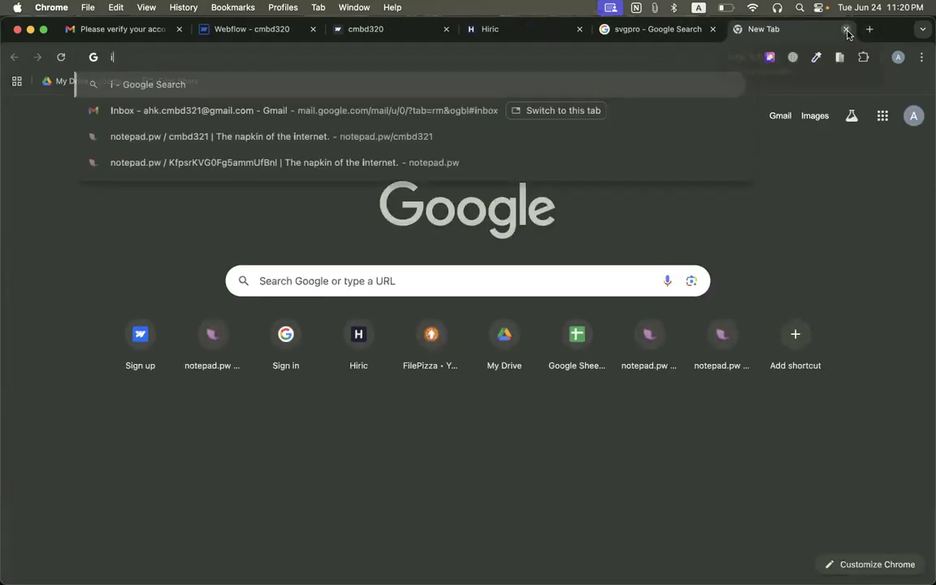
pyautogui.write('cons8')
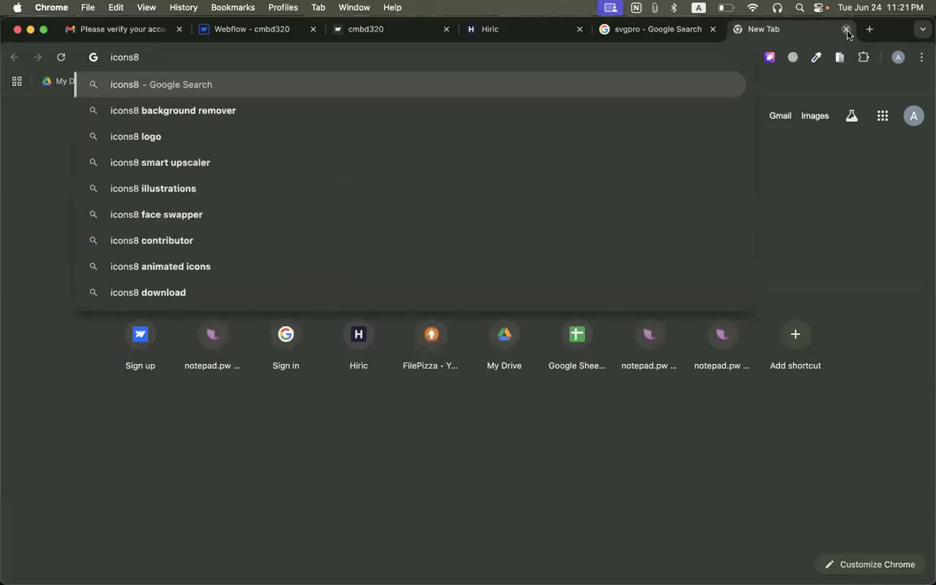
pyautogui.press('Return')
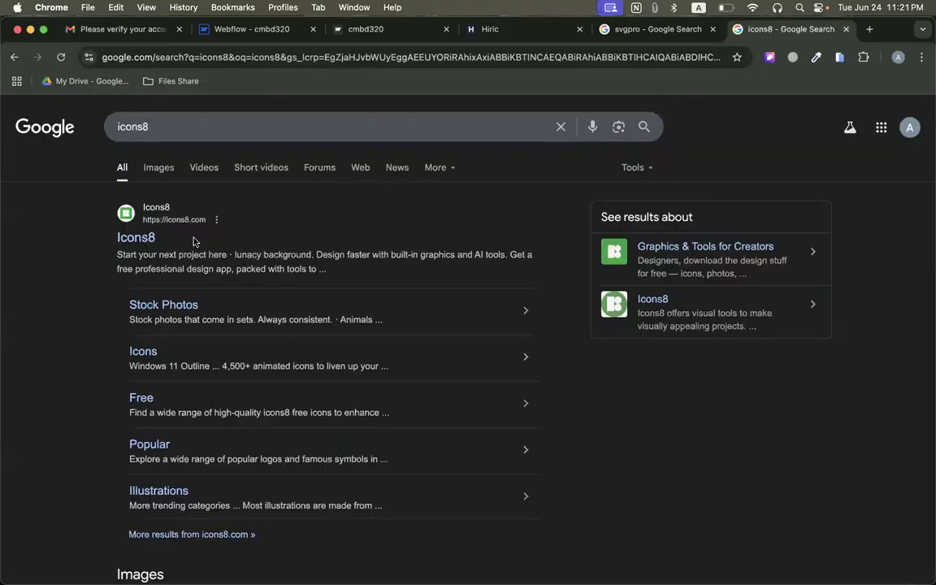
# Open SVG Repo from the svgpro search results and search its library for "play".
pyautogui.click(624, 31)
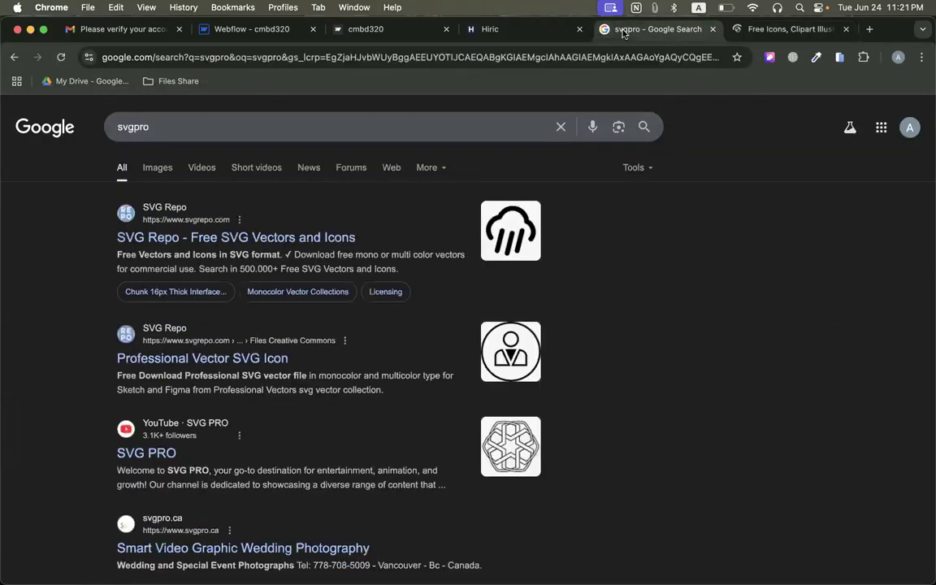
pyautogui.click(207, 237)
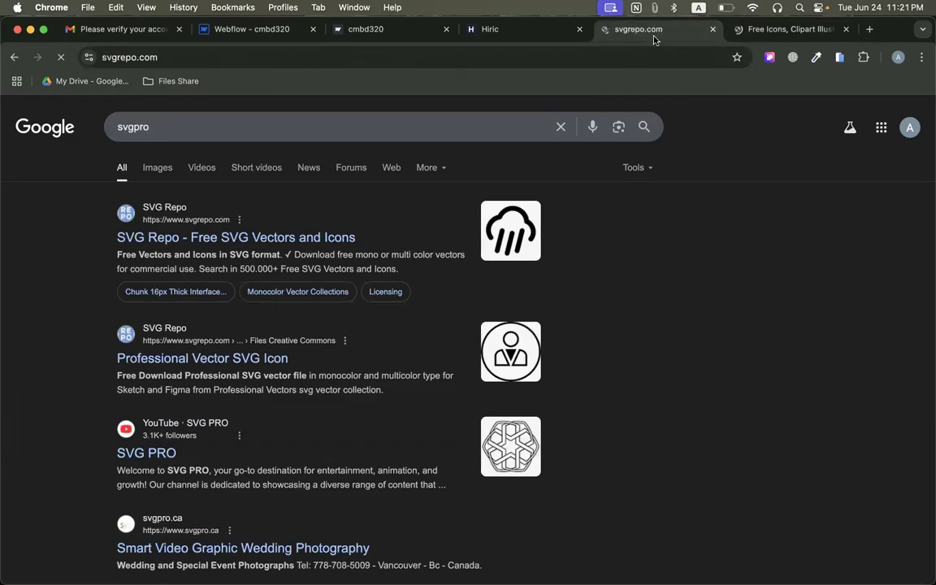
pyautogui.click(226, 272)
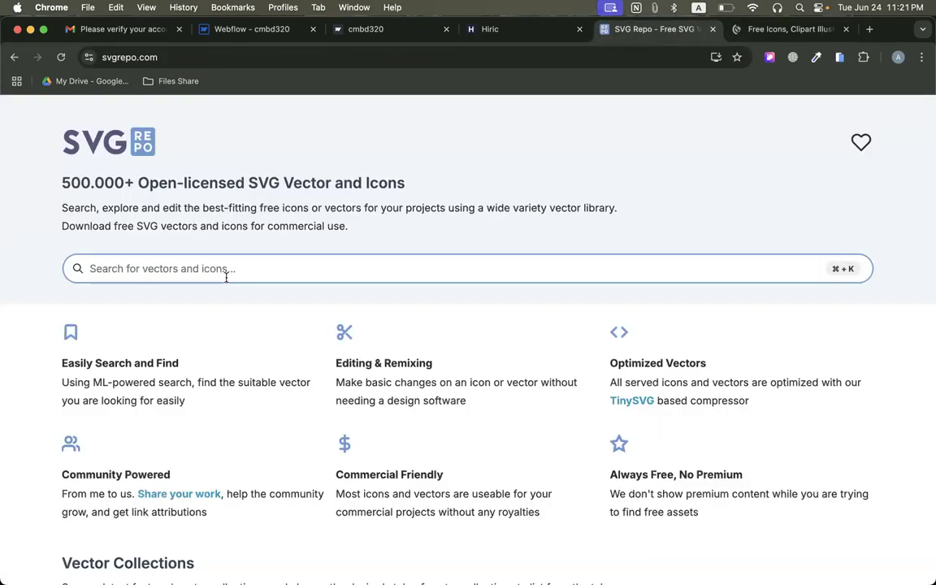
pyautogui.write('play')
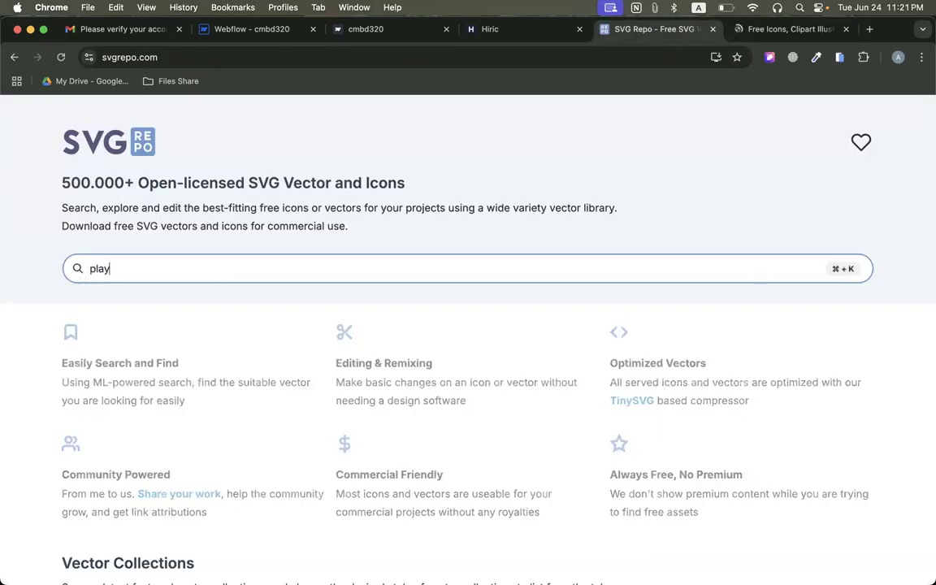
# Switch to the Icons8 site and search its icons for "play".
pyautogui.hotkey('ctrl', 'Tab')
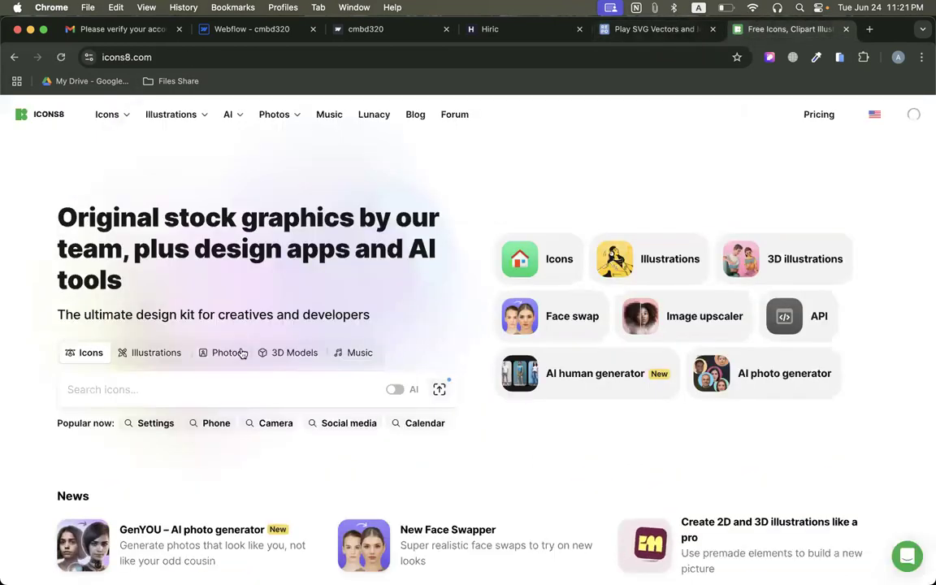
pyautogui.click(96, 378)
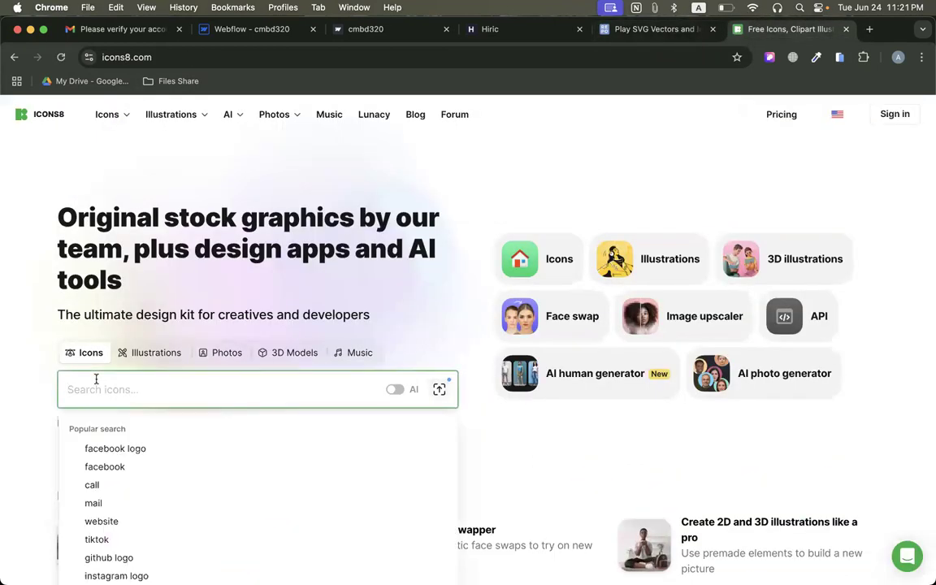
pyautogui.write('ok')
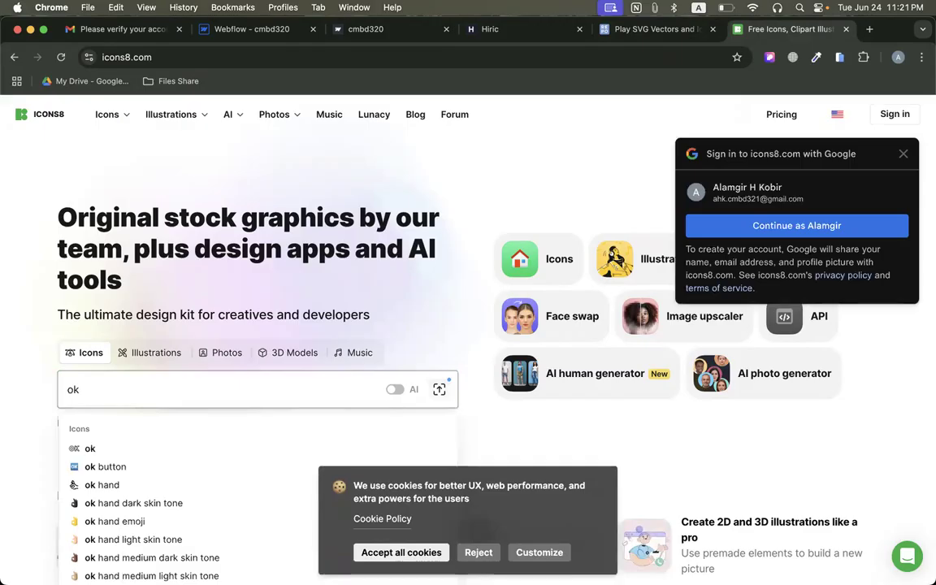
pyautogui.doubleClick(79, 388)
pyautogui.write('play')
pyautogui.press('Return')
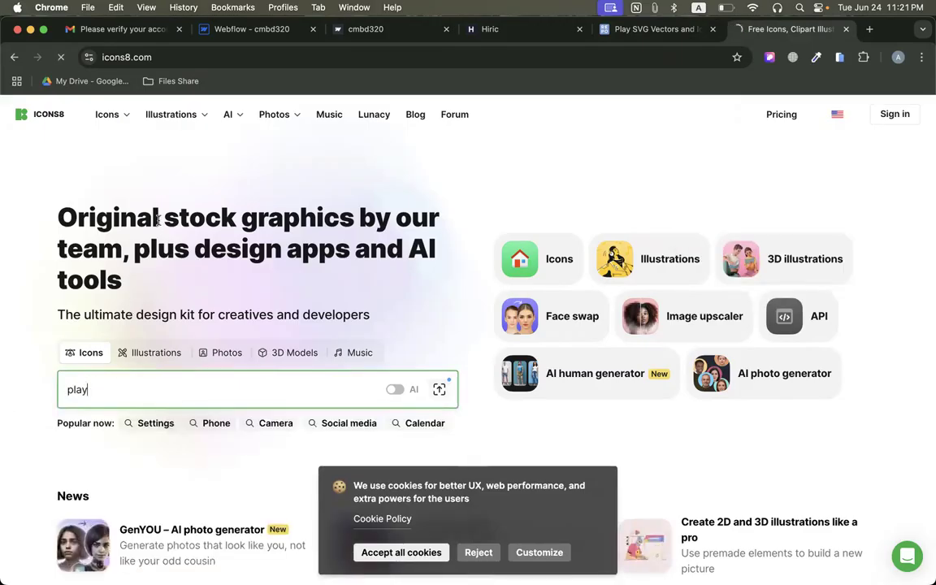
# Look through the Icons8 play icons for a circled play icon suited to the hero section.
pyautogui.scroll(-5, 487, 242)
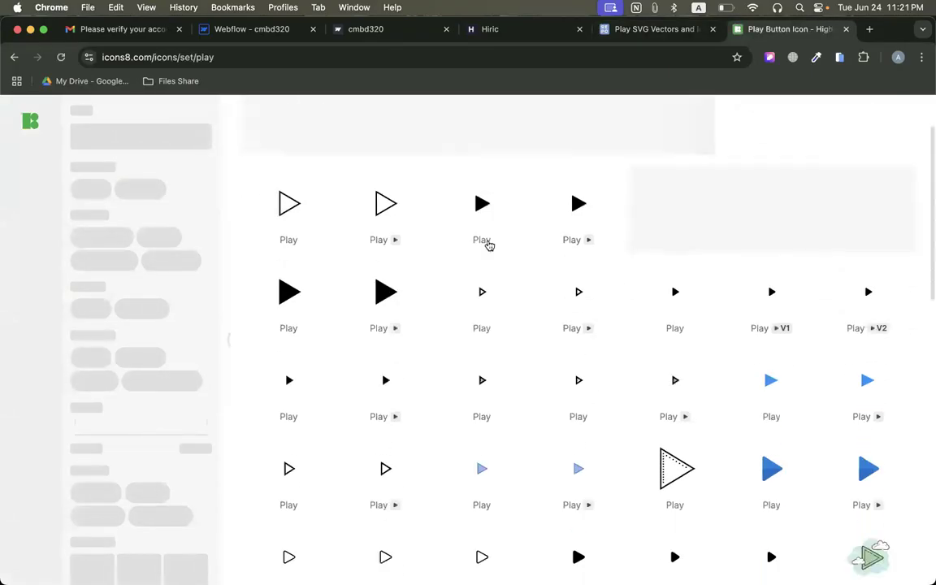
pyautogui.scroll(-6, 648, 372)
pyautogui.scroll(10, 648, 371)
pyautogui.scroll(-1, 646, 349)
pyautogui.scroll(-10, 642, 334)
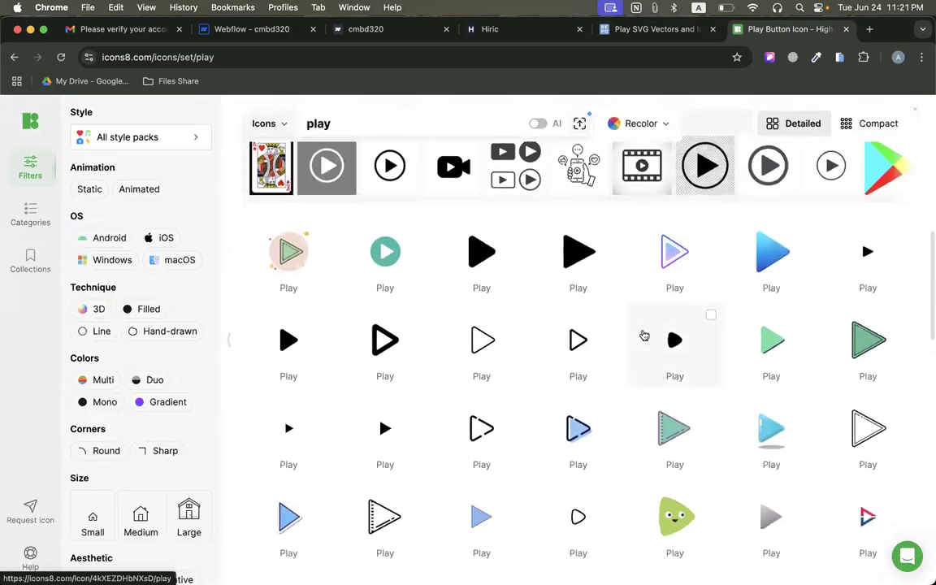
pyautogui.scroll(-15, 643, 336)
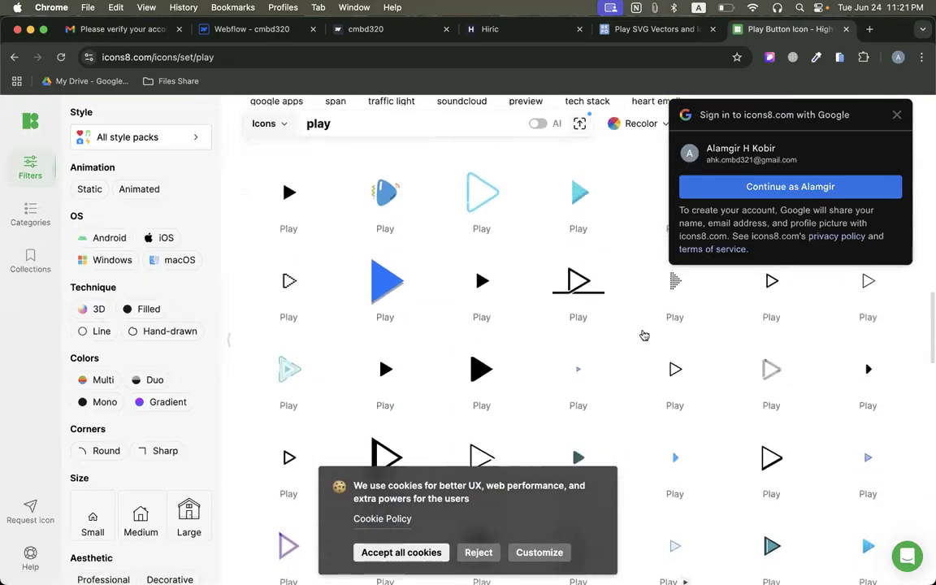
pyautogui.scroll(-6, 642, 335)
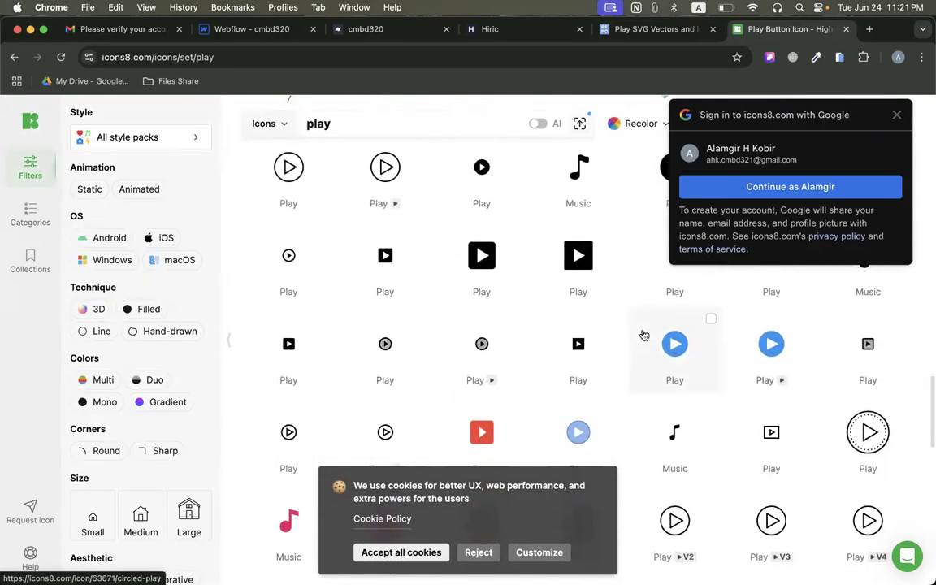
pyautogui.scroll(1, 436, 163)
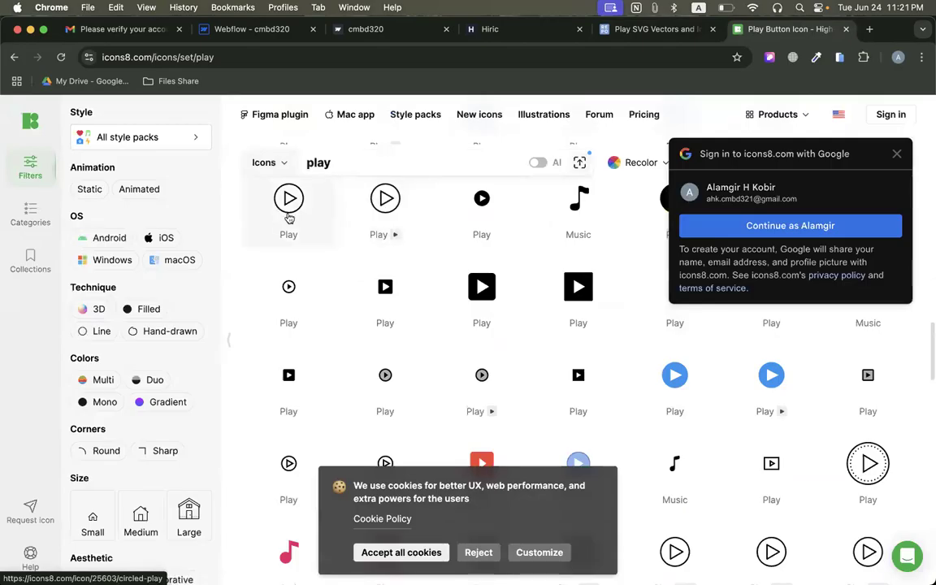
# Look through the first two pages of SVG Repo play vectors for an icon matching the Hiric play button.
pyautogui.click(651, 28)
pyautogui.scroll(-3, 368, 335)
pyautogui.scroll(-10, 367, 334)
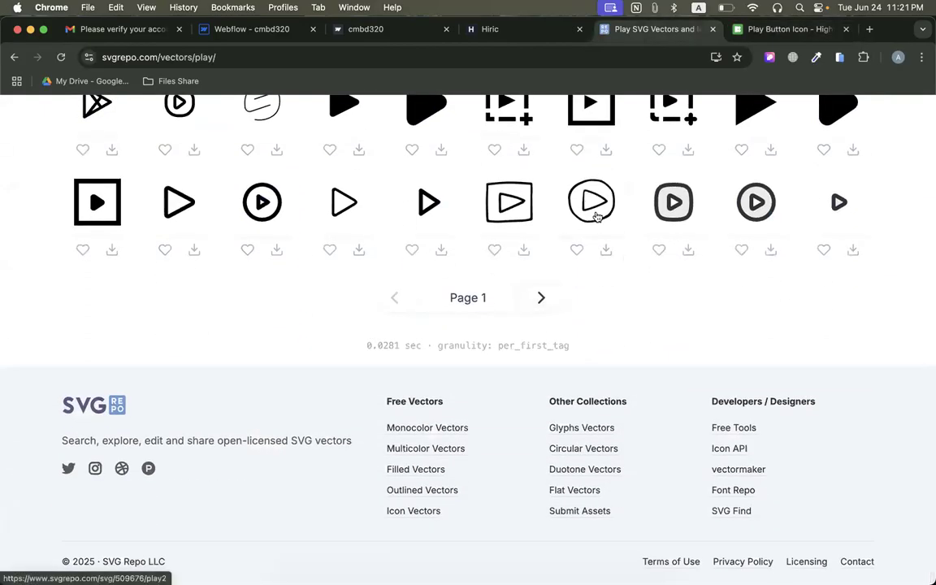
pyautogui.scroll(8, 650, 243)
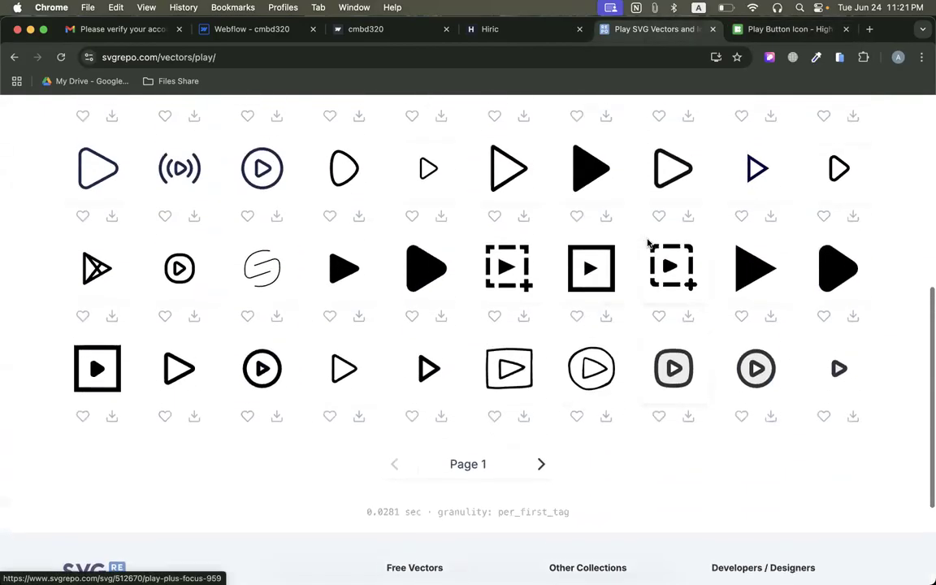
pyautogui.scroll(2, 648, 244)
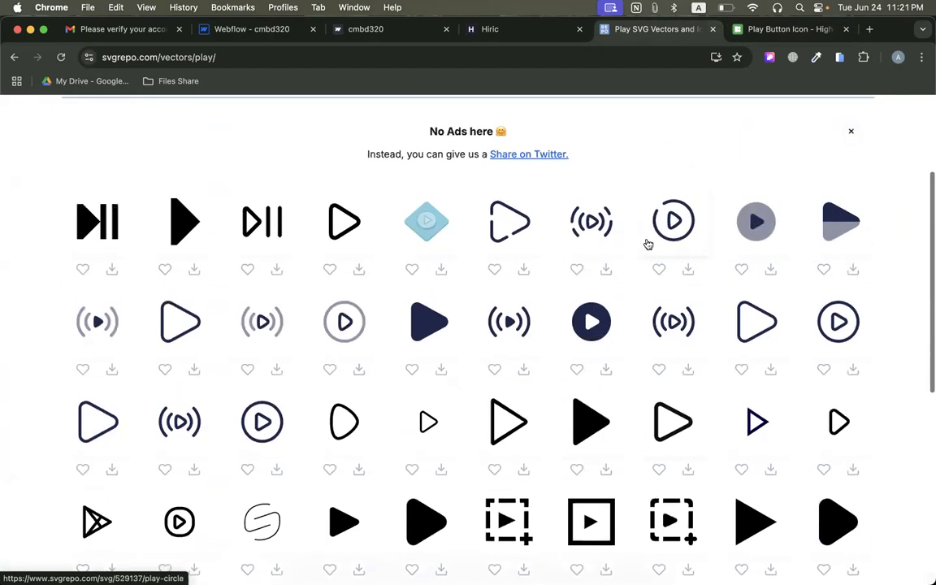
pyautogui.scroll(-10, 648, 244)
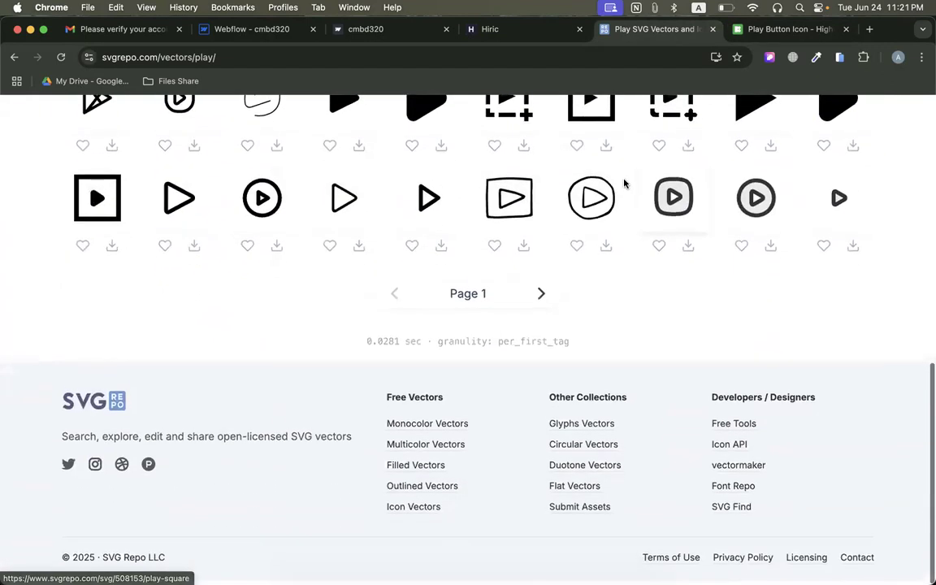
pyautogui.click(541, 299)
pyautogui.scroll(-6, 513, 306)
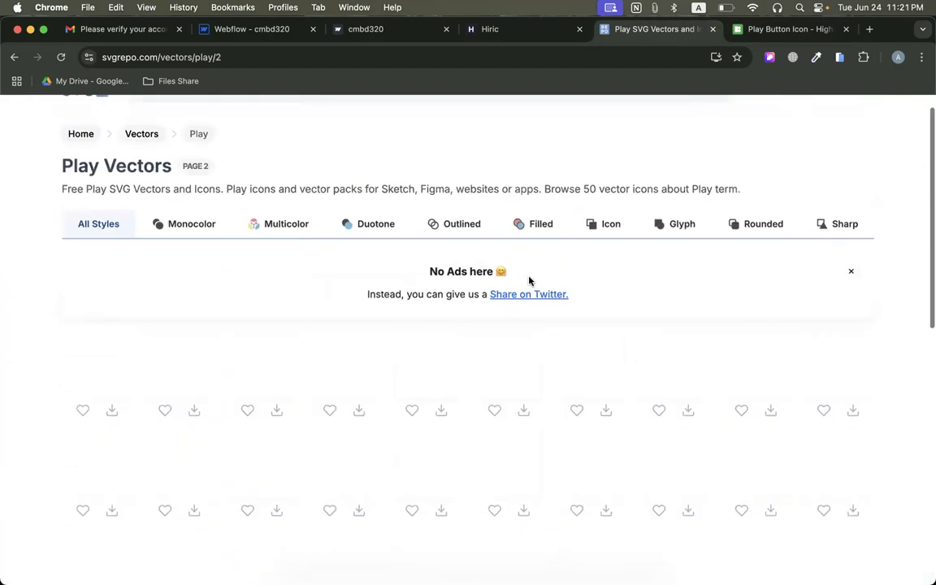
pyautogui.scroll(3, 512, 307)
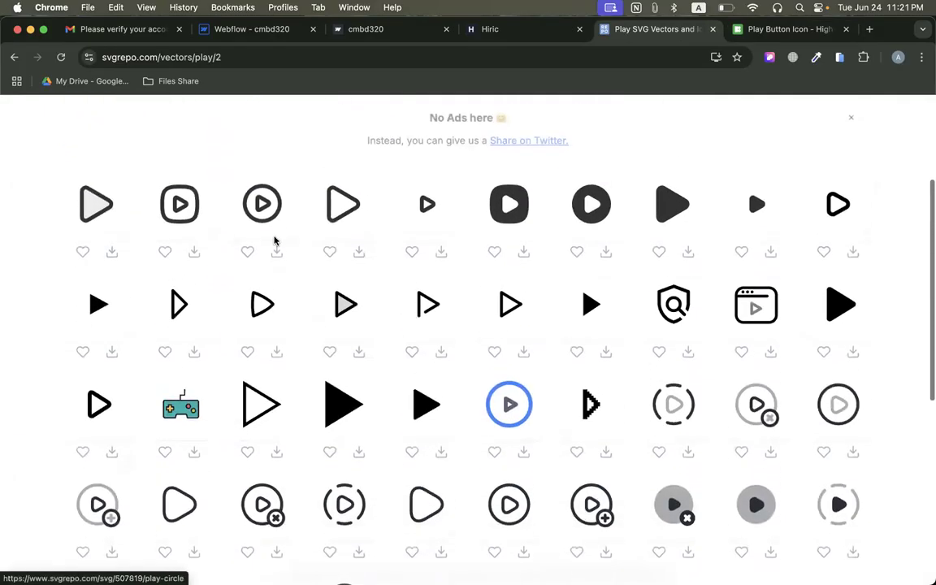
pyautogui.scroll(-1, 272, 207)
pyautogui.scroll(-6, 271, 207)
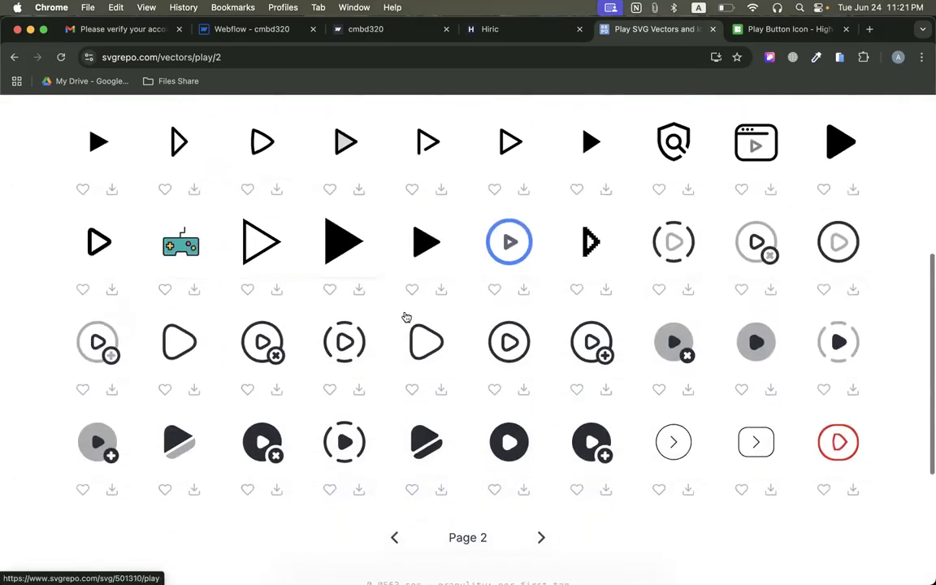
pyautogui.scroll(-1, 512, 330)
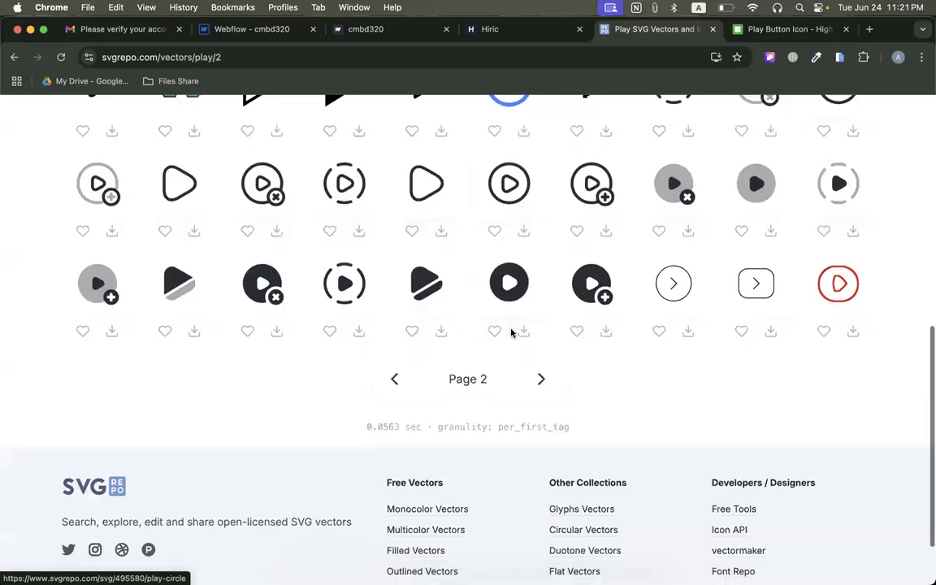
pyautogui.scroll(5, 681, 299)
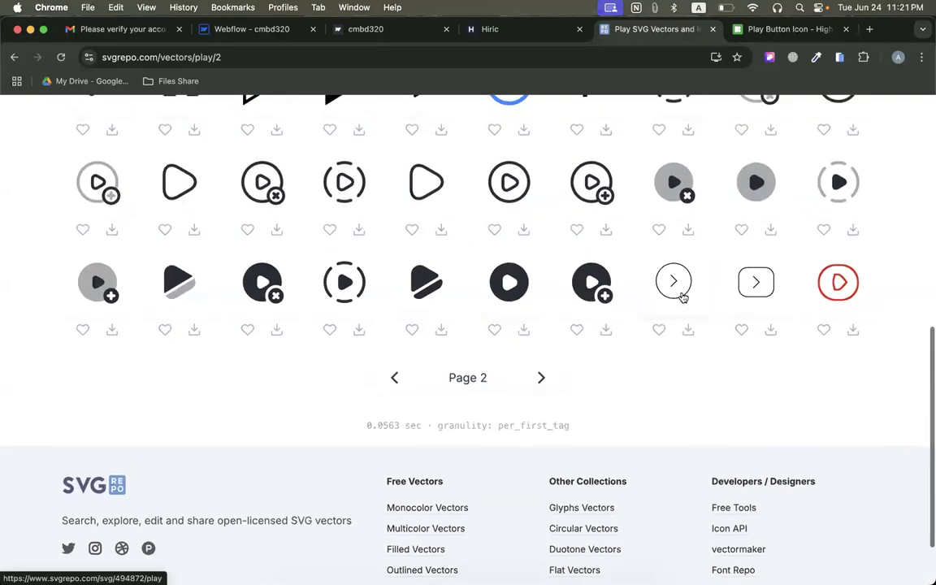
pyautogui.scroll(2, 692, 287)
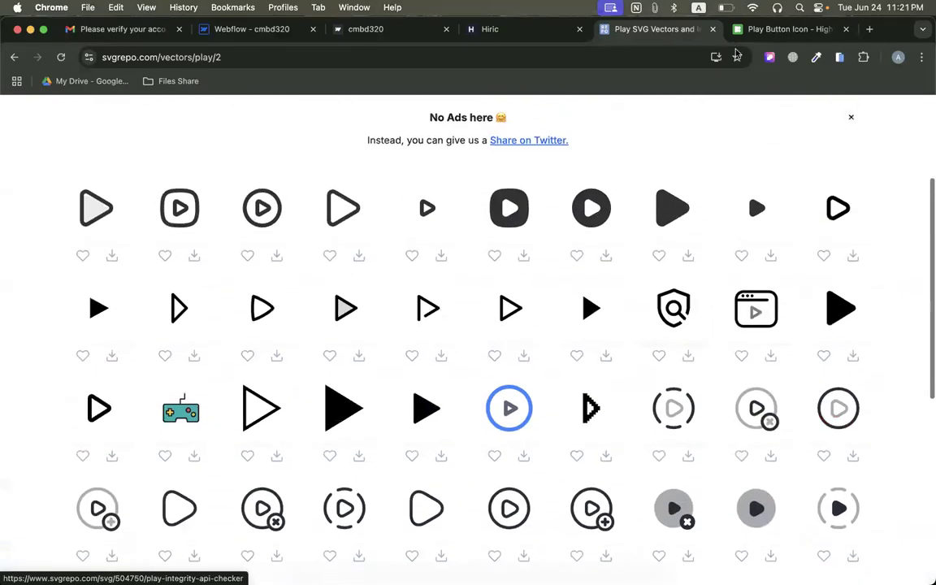
# Compare with the Hiric hero's play button and open the matching Material Outlined circled play icon on Icons8.
pyautogui.click(495, 30)
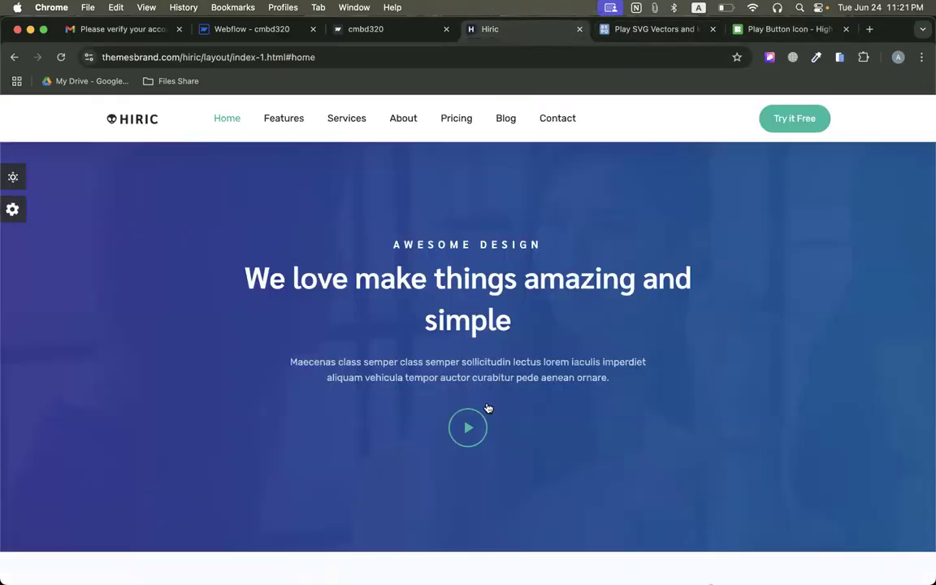
pyautogui.click(753, 30)
pyautogui.scroll(-2, 630, 320)
pyautogui.scroll(-1, 630, 320)
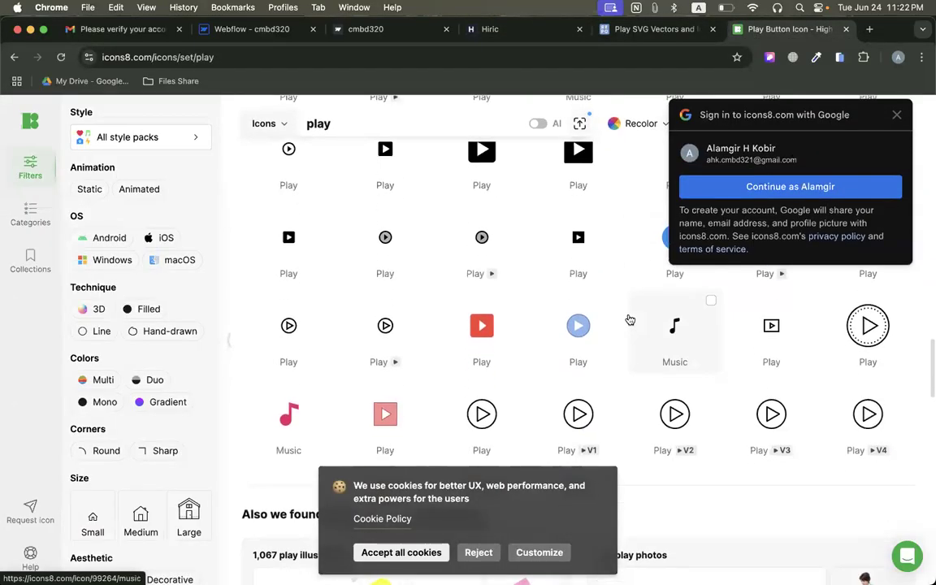
pyautogui.scroll(-10, 771, 363)
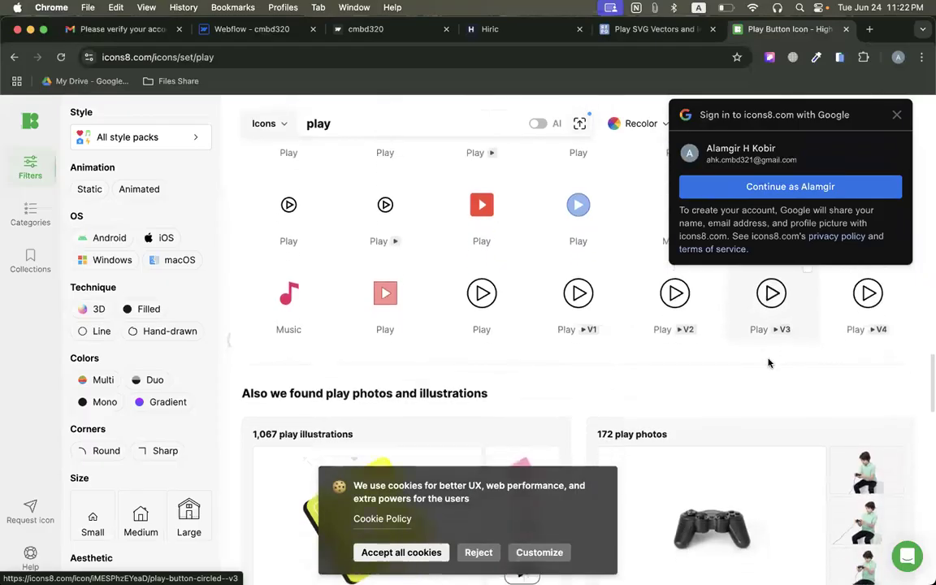
pyautogui.scroll(5, 770, 364)
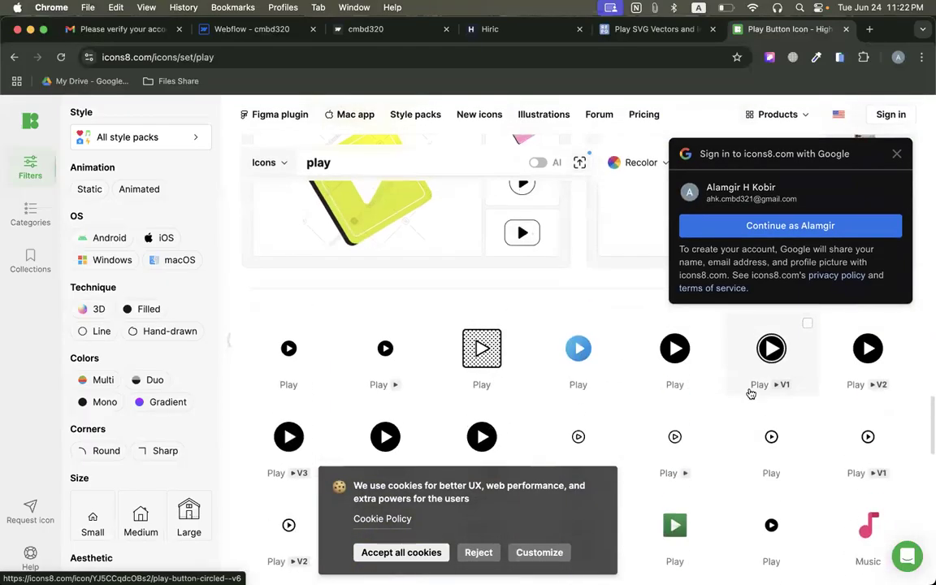
pyautogui.scroll(-3, 750, 391)
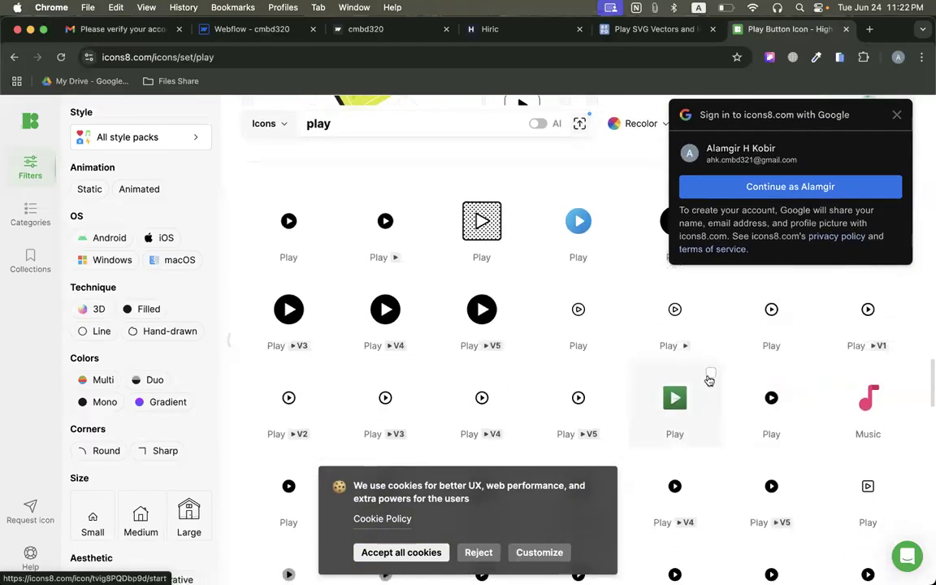
pyautogui.click(776, 324)
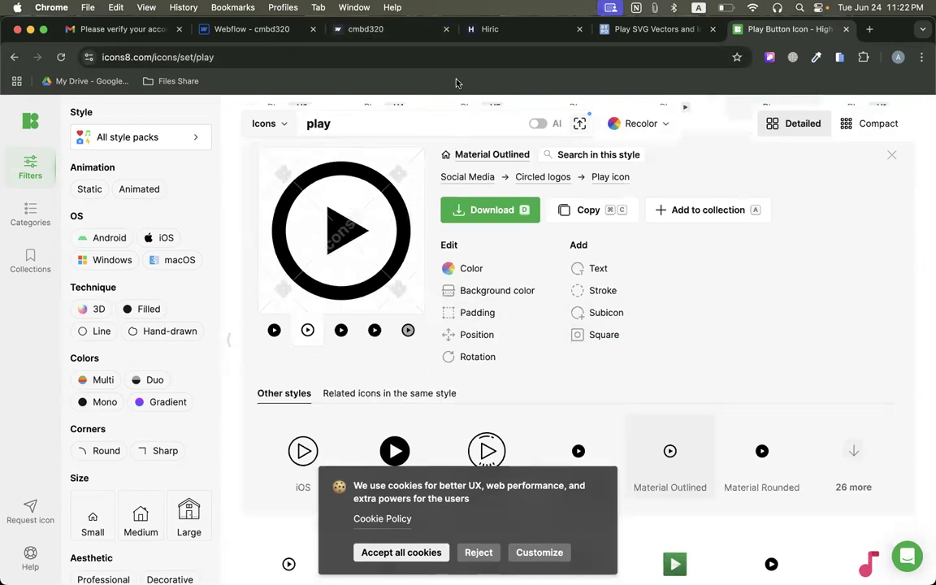
# Copy the play button's green #19BC9C from the Hiric page with the color picker and return to the Icons8 icon.
pyautogui.click(387, 31)
pyautogui.click(252, 30)
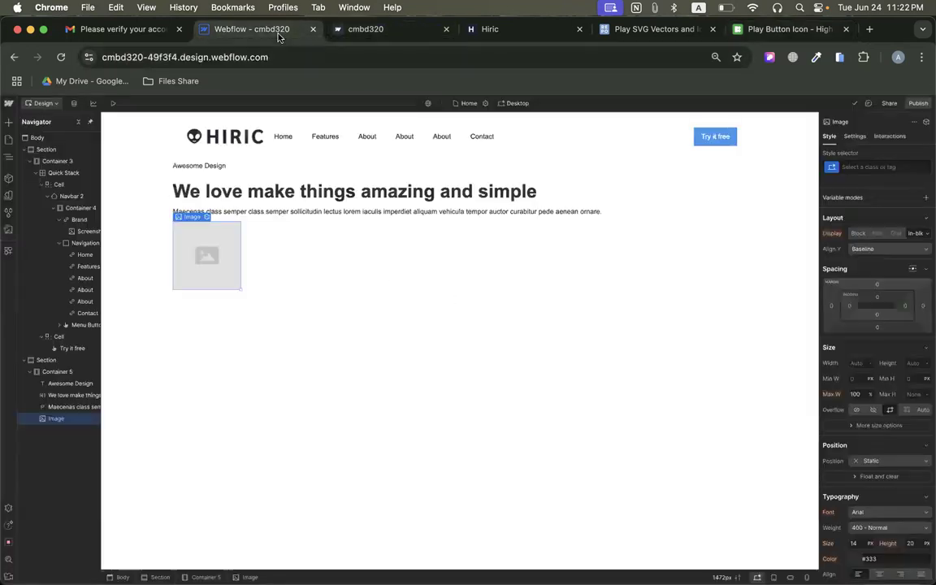
pyautogui.click(517, 31)
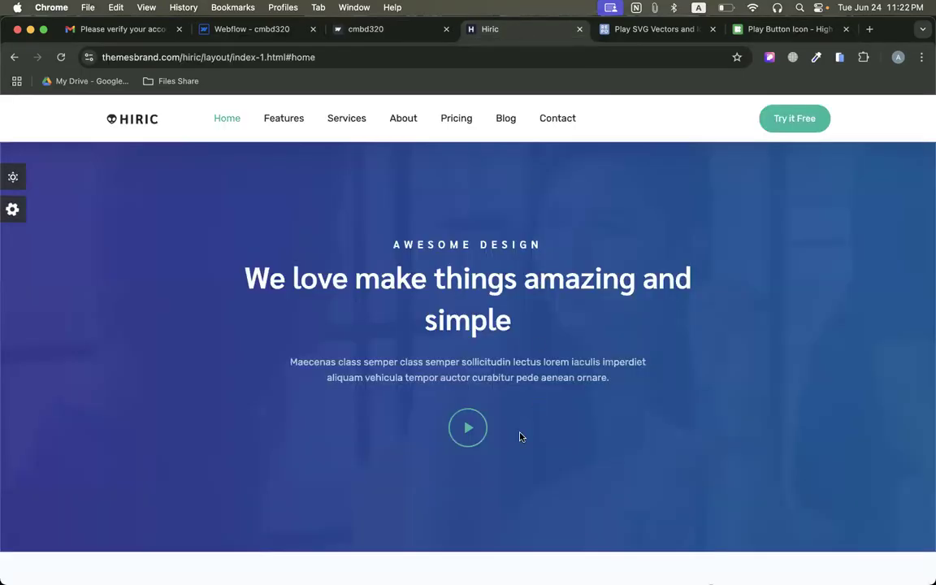
pyautogui.click(816, 57)
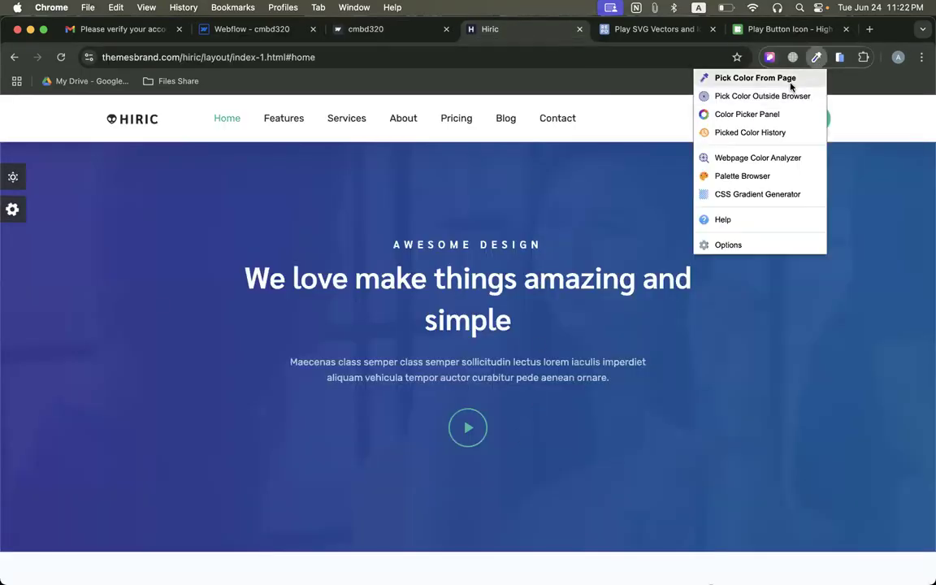
pyautogui.click(788, 81)
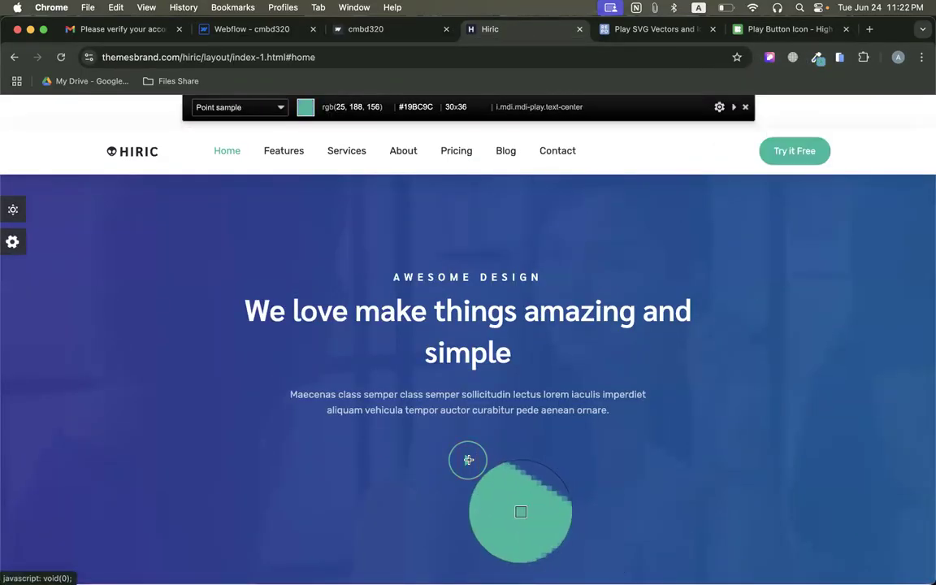
pyautogui.click(468, 460)
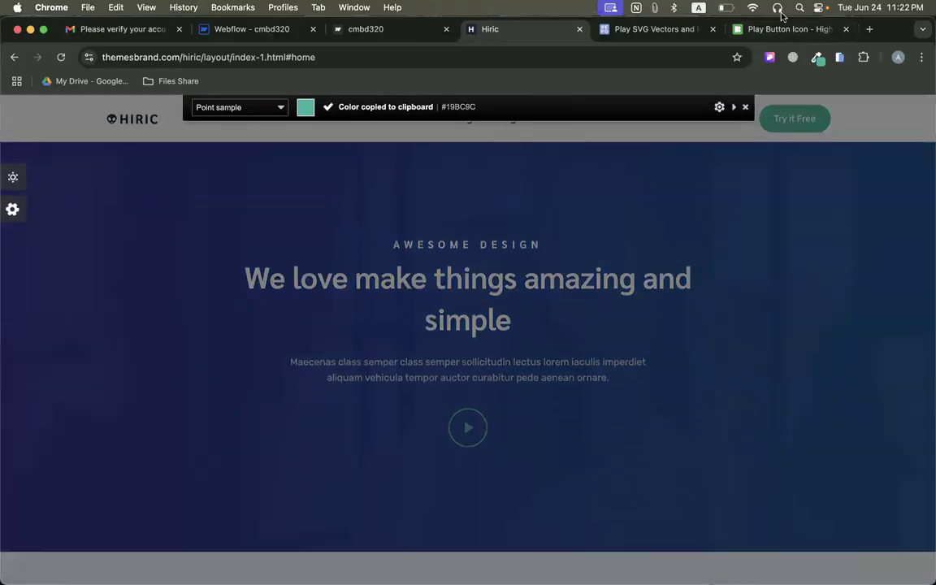
pyautogui.click(767, 30)
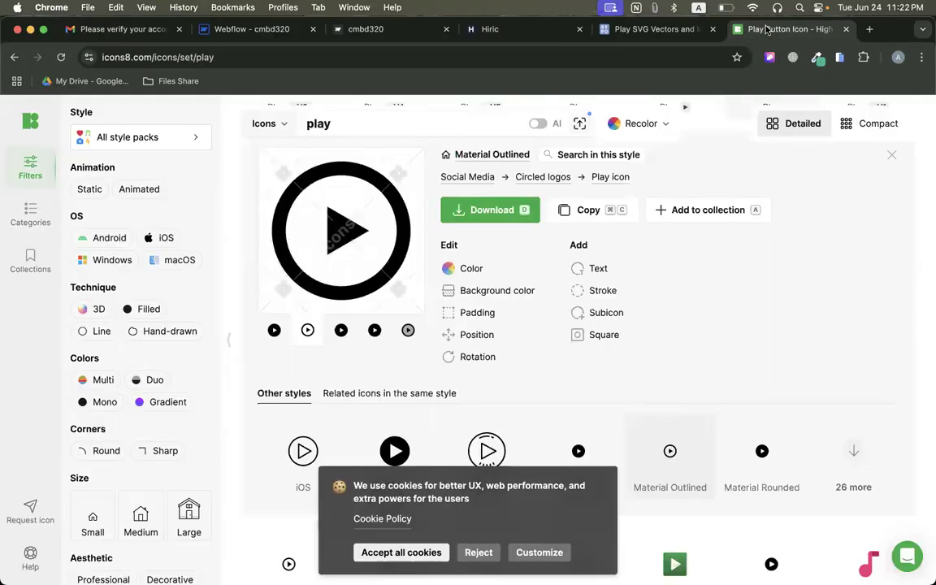
# Recolor the Material Outlined play icon to #19BC9C.
pyautogui.click(459, 275)
pyautogui.click(539, 299)
pyautogui.press('super+a')
pyautogui.press('BackSpace')
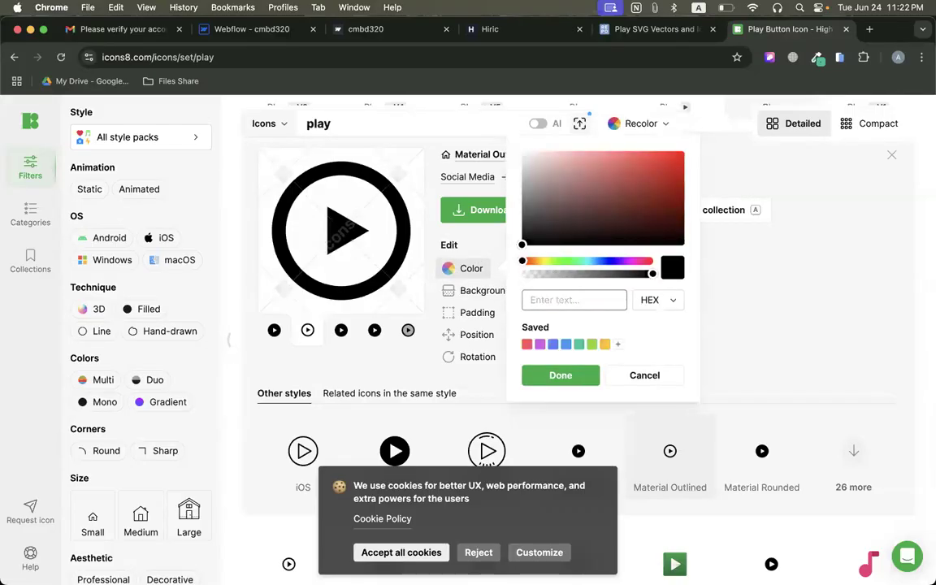
pyautogui.press('super+v')
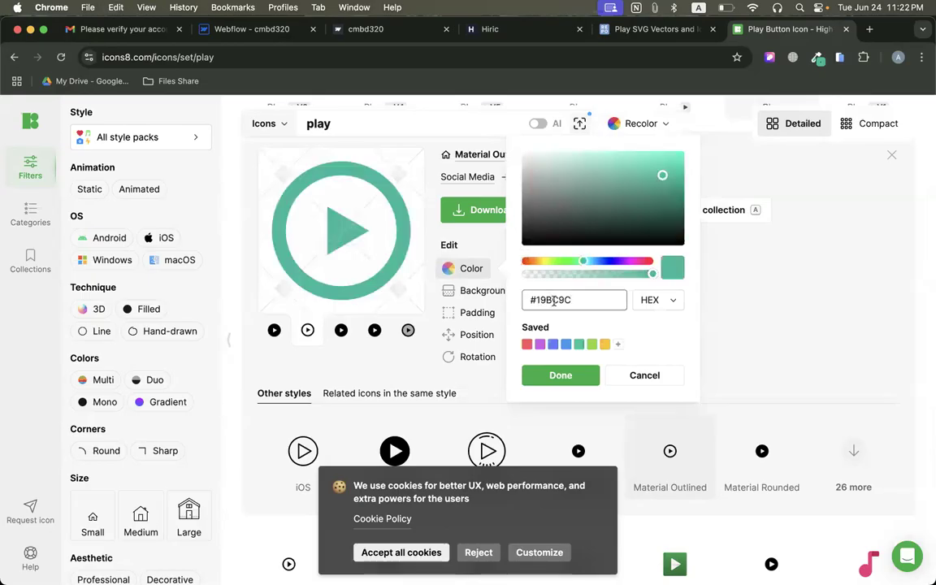
pyautogui.click(558, 382)
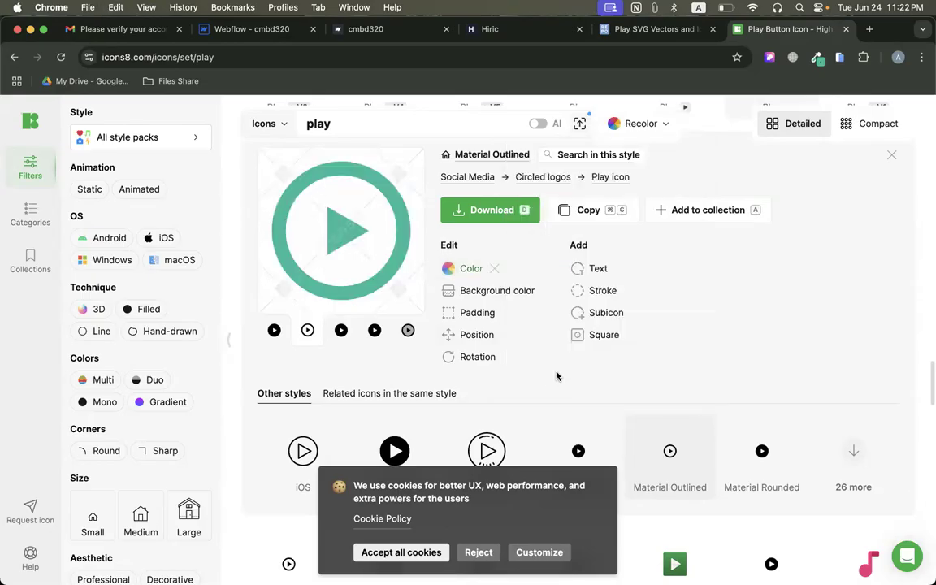
# Download the green play icon as a PNG in the 96×96 size only and dismiss the attribution notice.
pyautogui.click(464, 213)
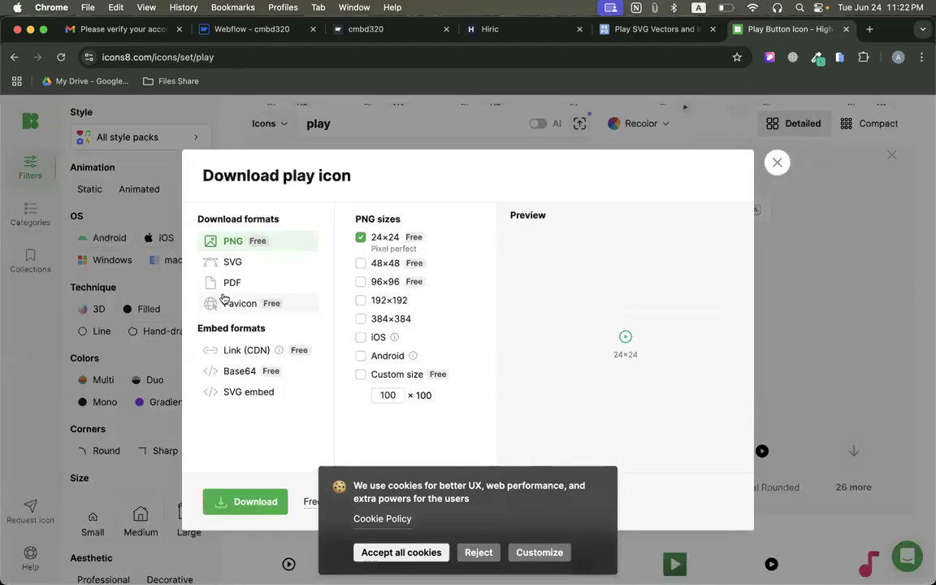
pyautogui.click(362, 283)
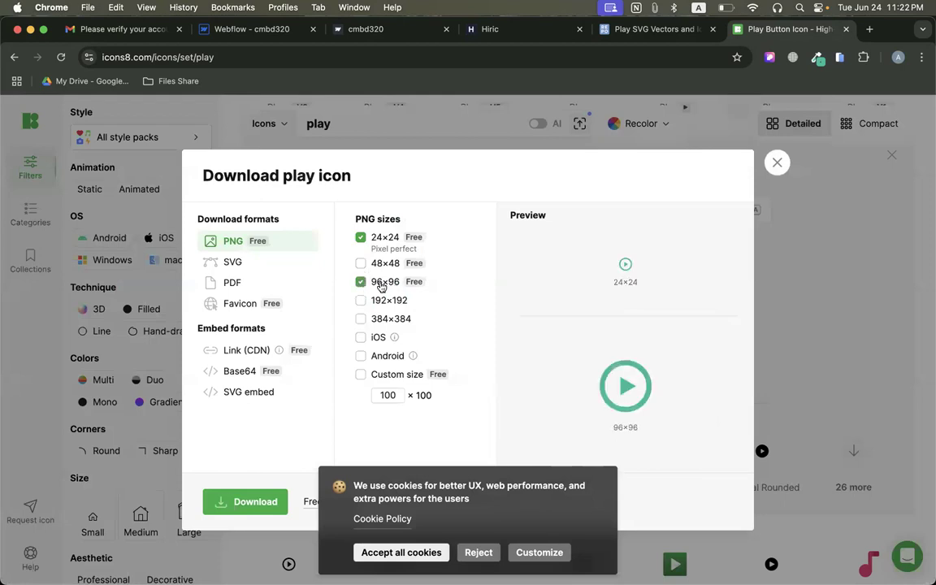
pyautogui.click(362, 237)
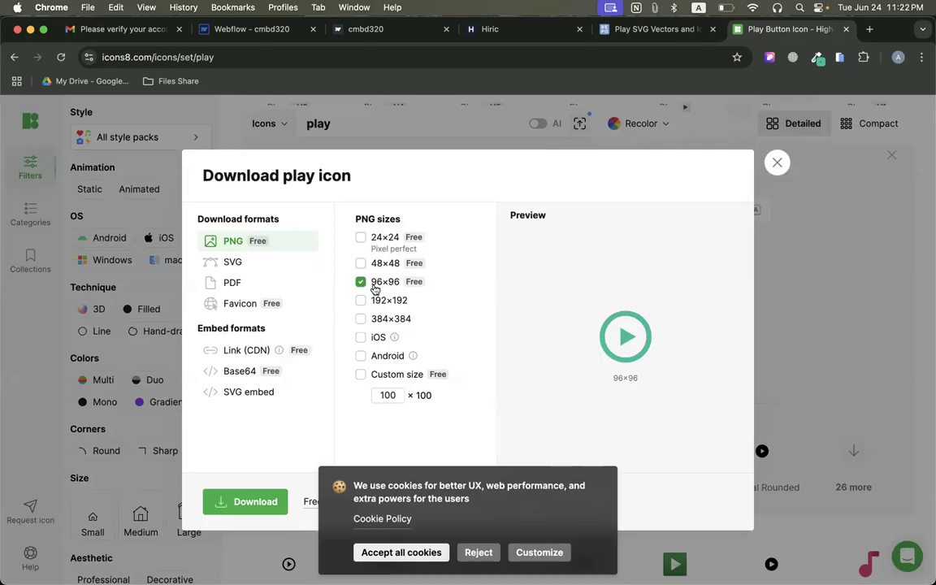
pyautogui.click(241, 502)
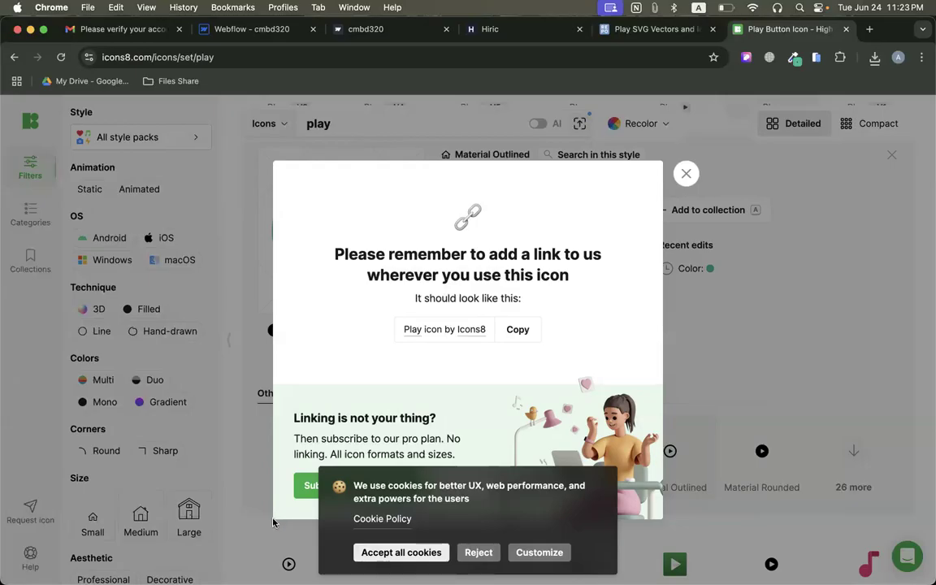
pyautogui.click(685, 172)
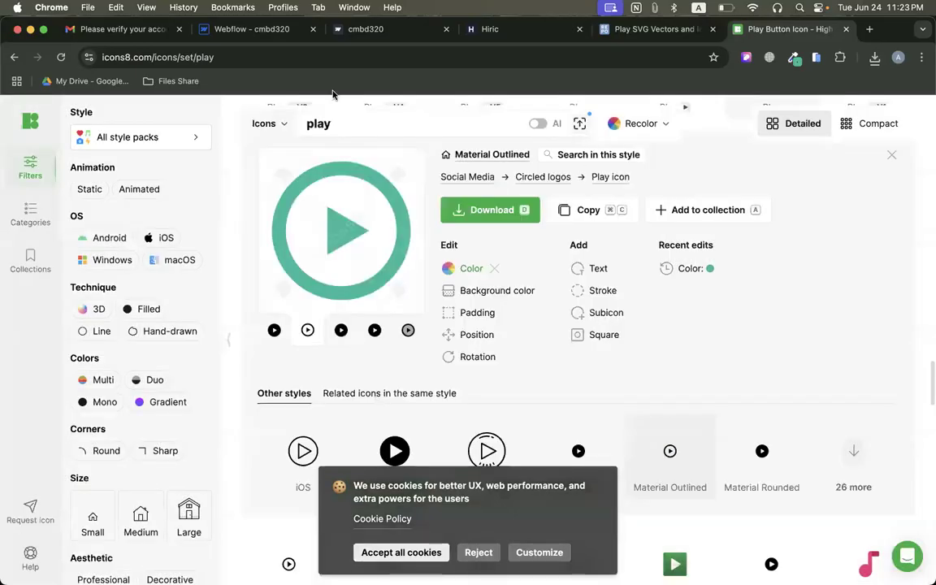
# Switch to Webflow, upload the downloaded play icon to the assets and use it to replace the hero image placeholder.
pyautogui.click(252, 29)
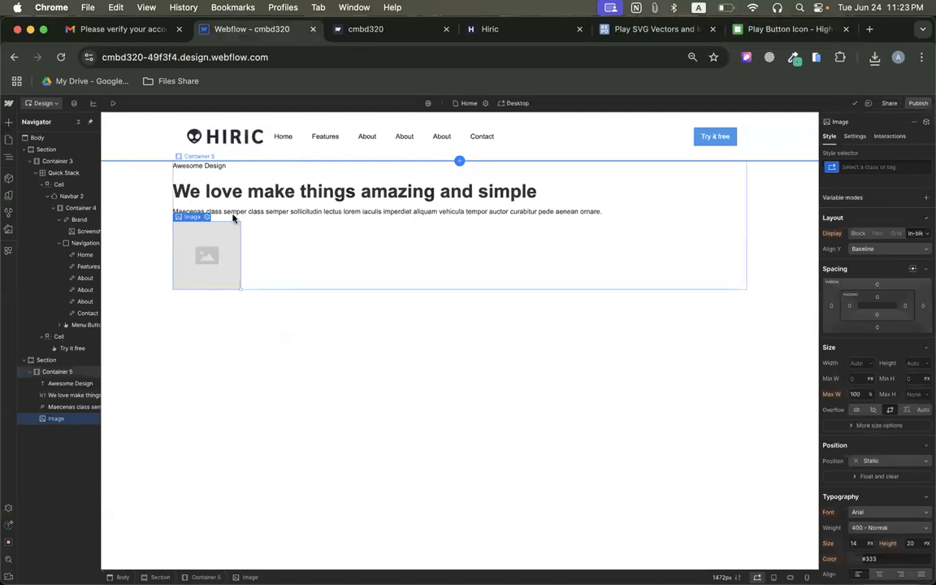
pyautogui.click(208, 217)
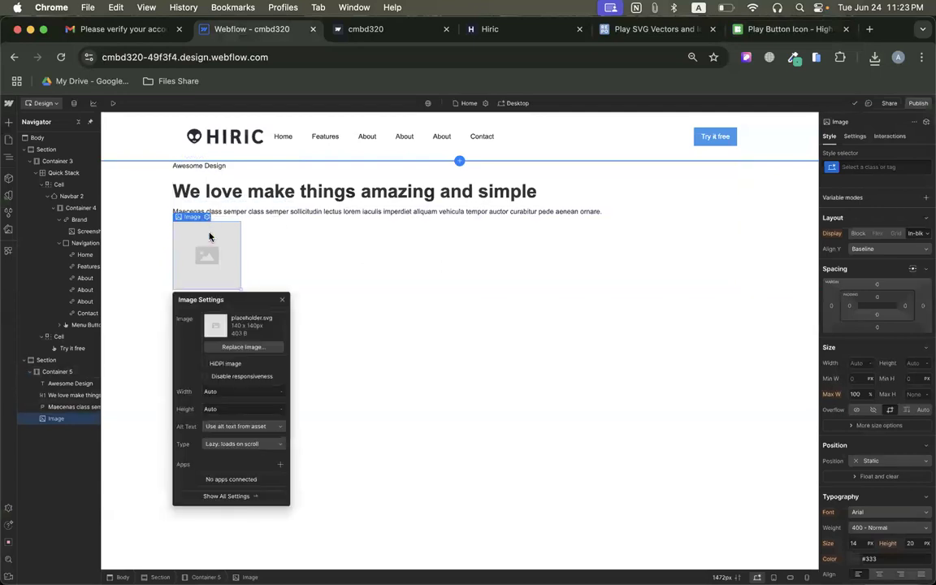
pyautogui.click(231, 349)
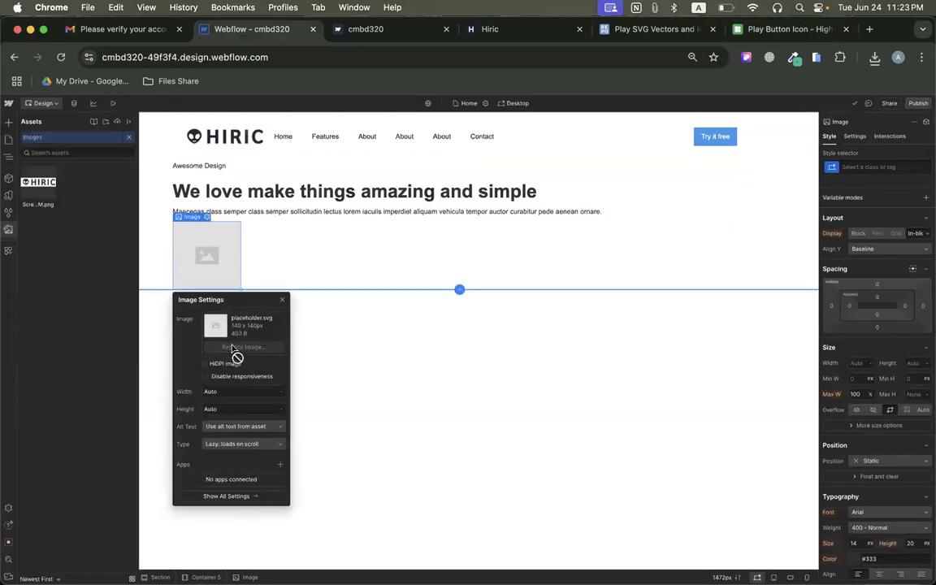
pyautogui.click(876, 58)
pyautogui.moveTo(706, 115); pyautogui.dragTo(51, 167)
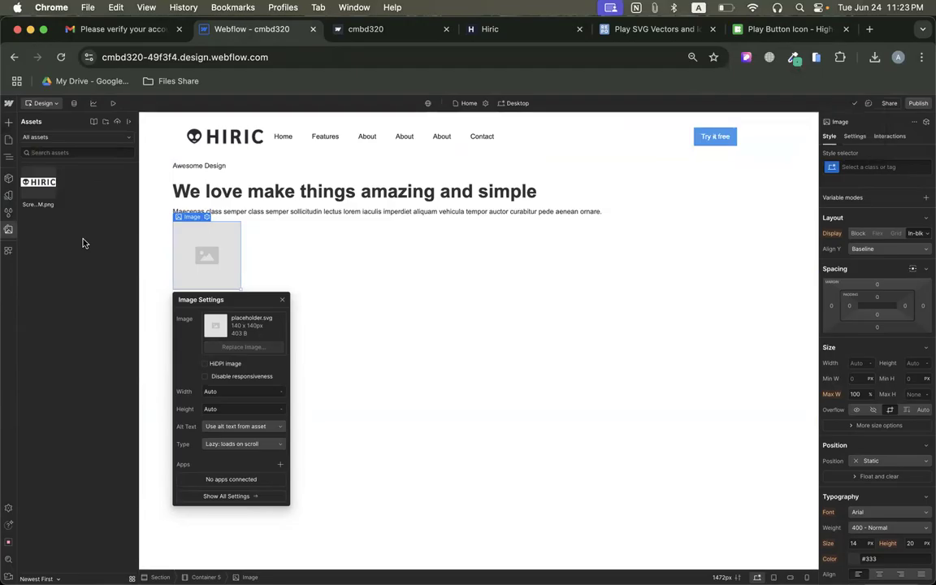
pyautogui.click(38, 184)
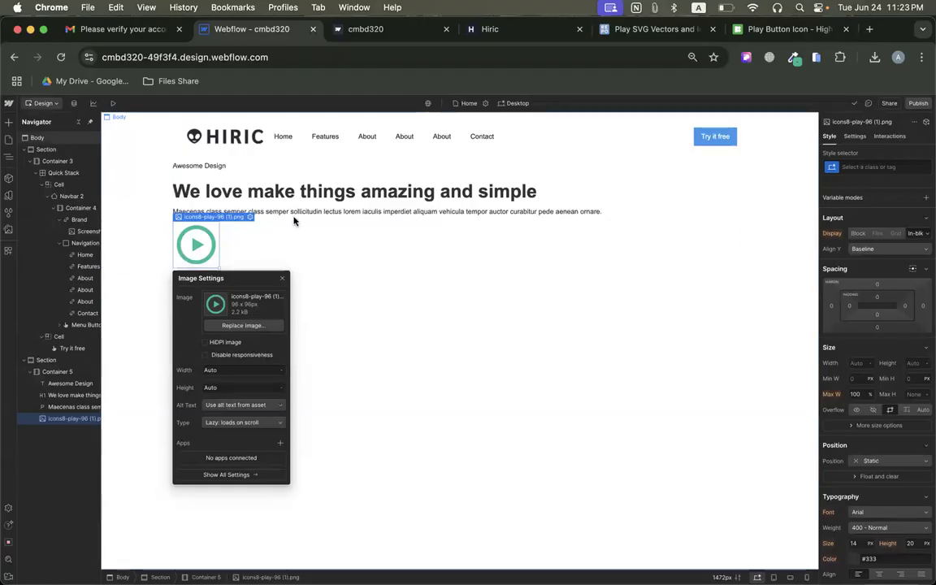
# Compare the hero section with the Hiric page's hero and set the section's minimum height to 800 px.
pyautogui.click(128, 199)
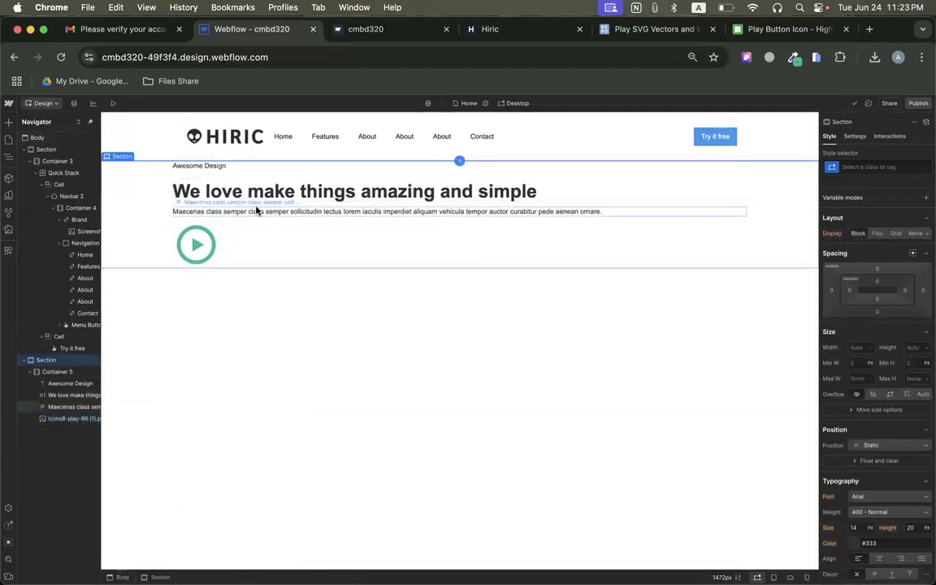
pyautogui.click(488, 29)
pyautogui.click(876, 217)
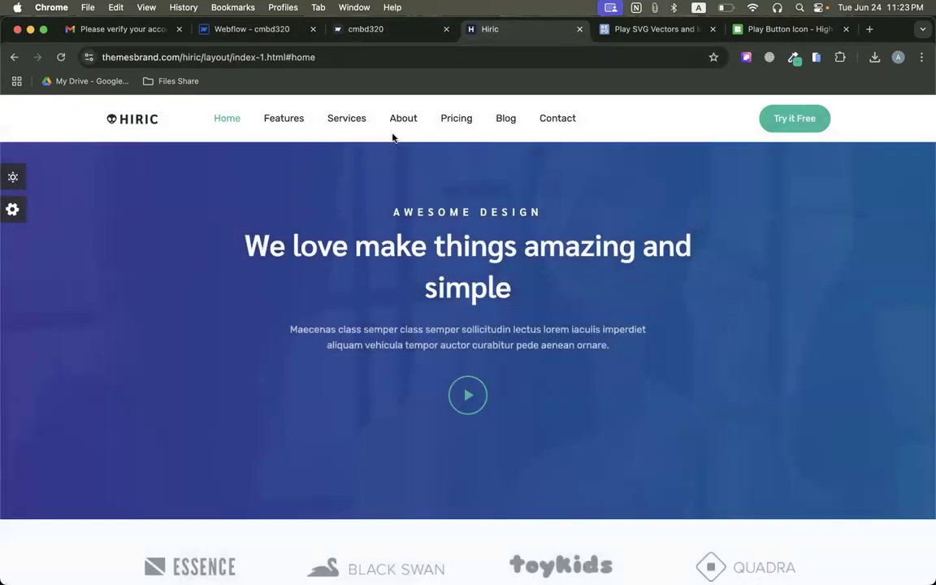
pyautogui.click(248, 29)
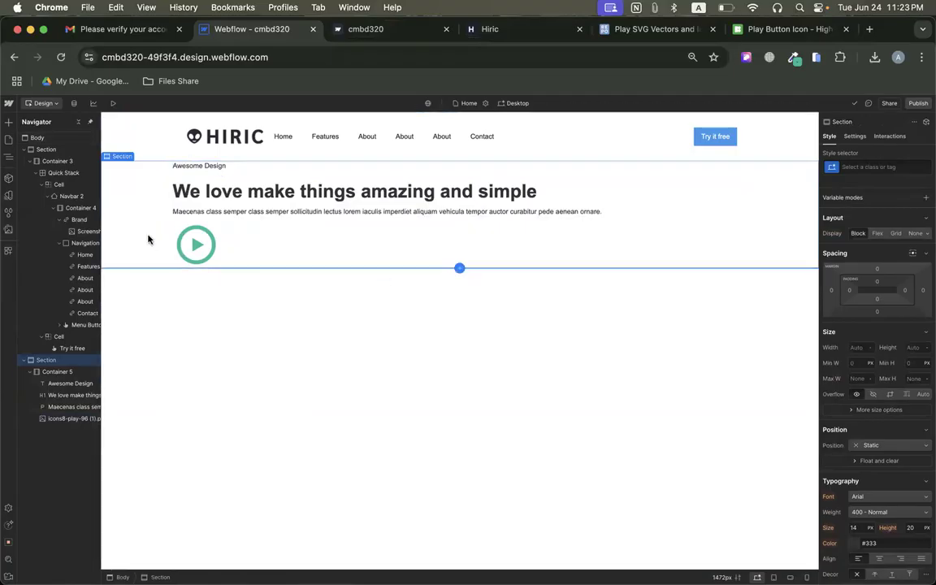
pyautogui.click(479, 33)
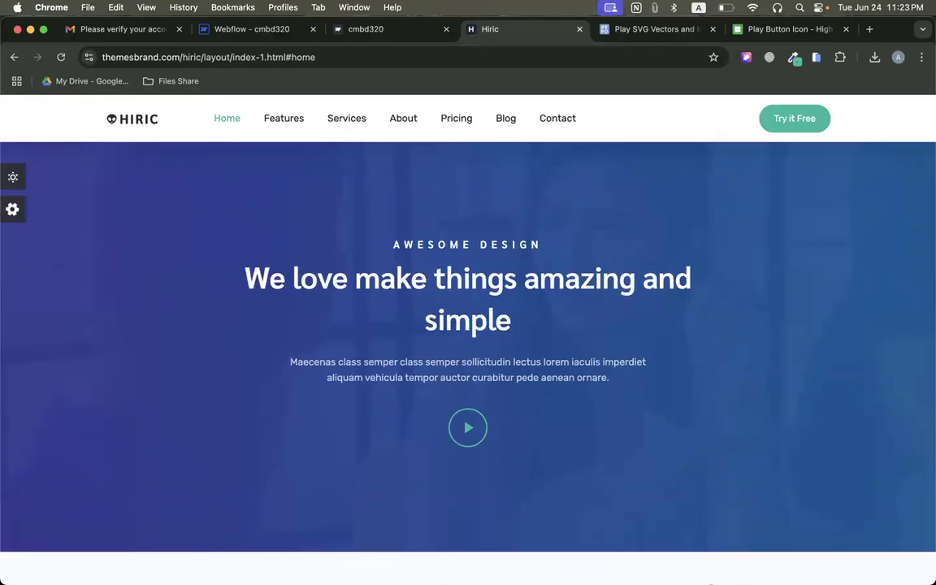
pyautogui.moveTo(17, 533); pyautogui.dragTo(1, 582)
pyautogui.click(272, 29)
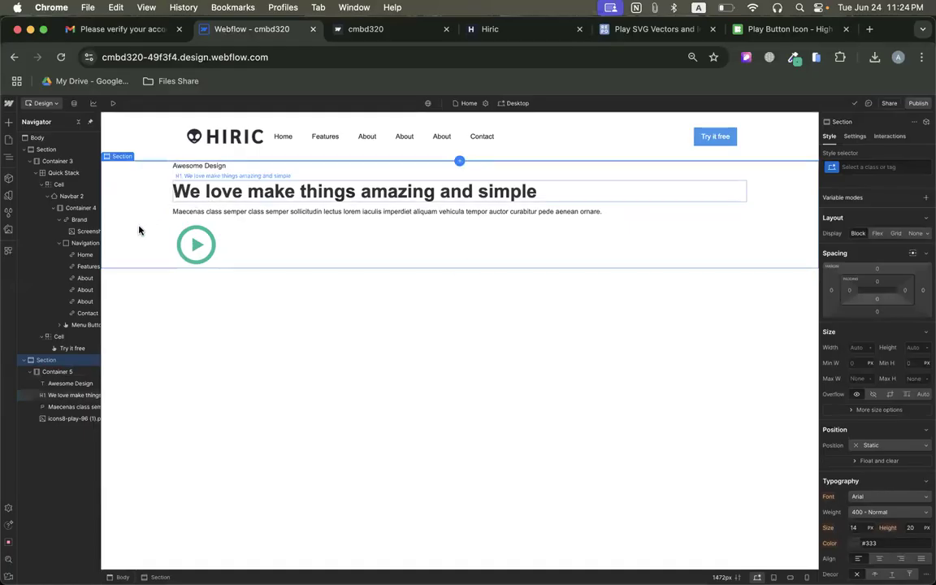
pyautogui.click(912, 363)
pyautogui.write('800')
pyautogui.press('Return')
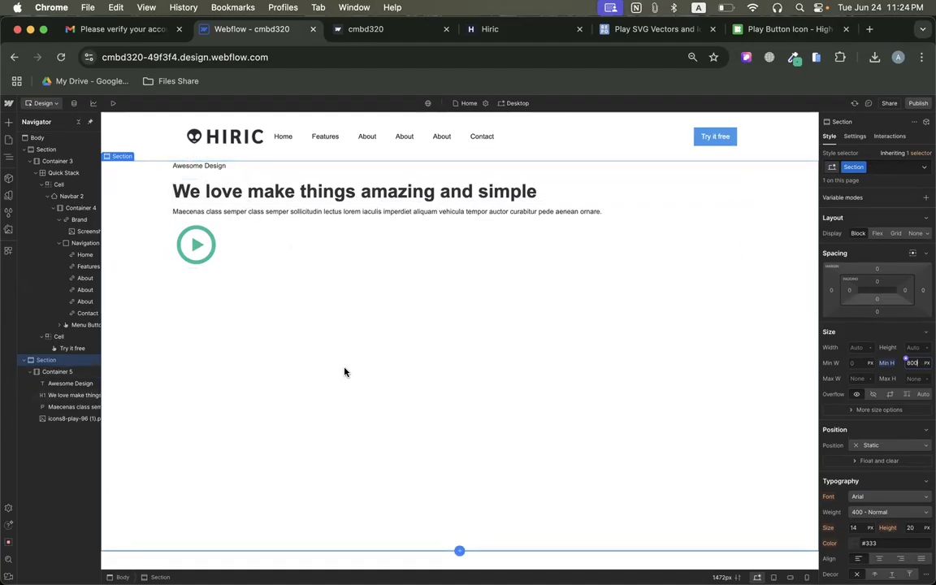
# Check the Hiric hero's layout and set the hero section to Flex, centered on both the X and Y axes.
pyautogui.click(512, 31)
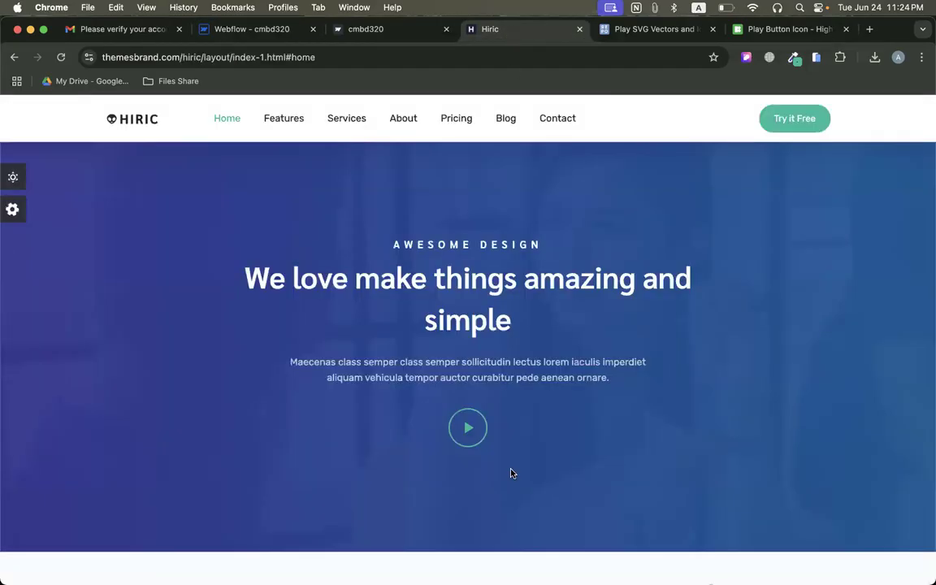
pyautogui.click(248, 29)
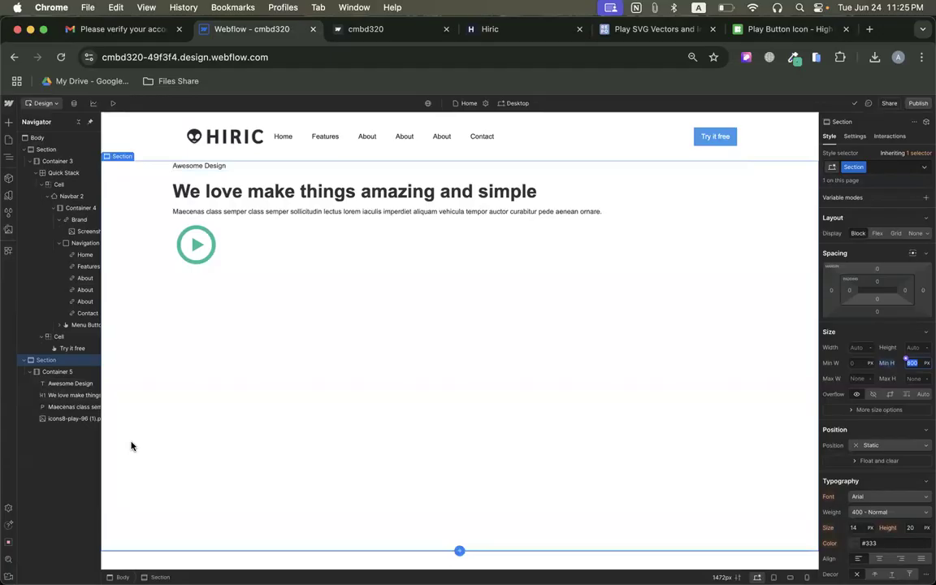
pyautogui.click(52, 363)
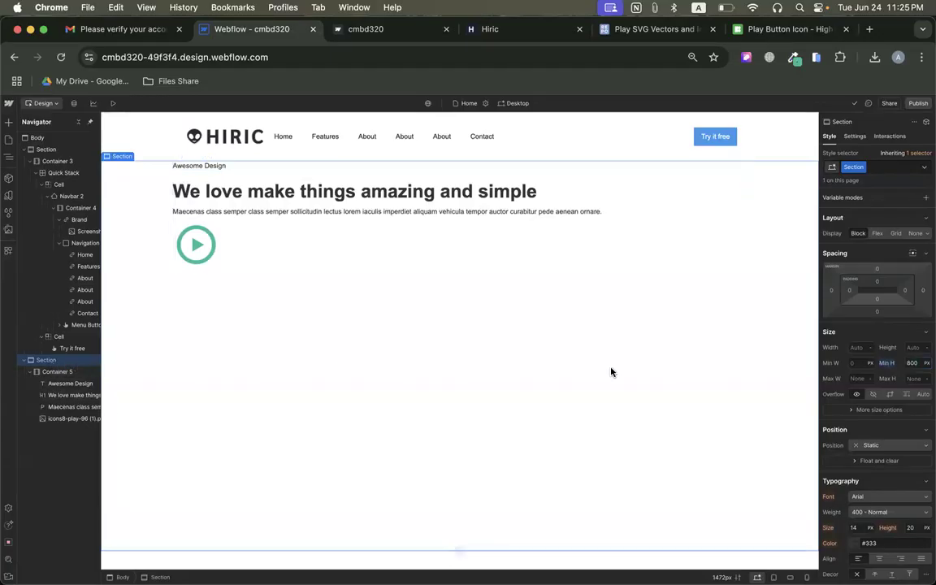
pyautogui.click(878, 233)
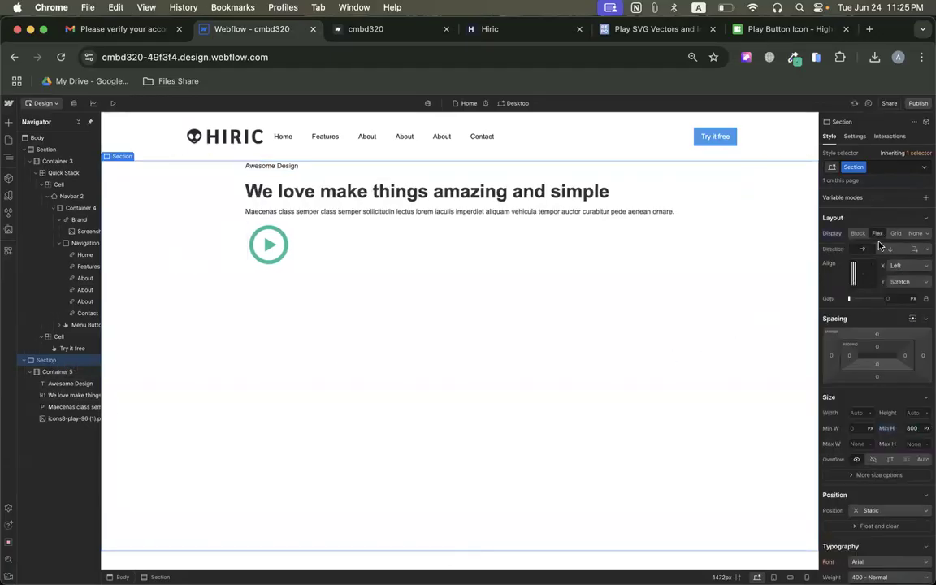
pyautogui.click(863, 274)
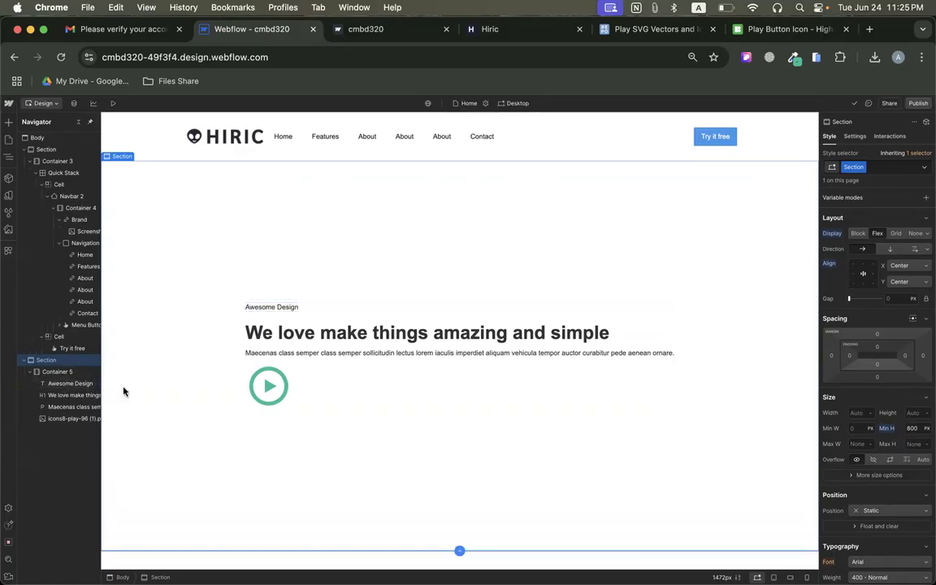
# Center-align the text of the Awesome Design text block, the main heading and the Maecenas paragraph.
pyautogui.click(289, 310)
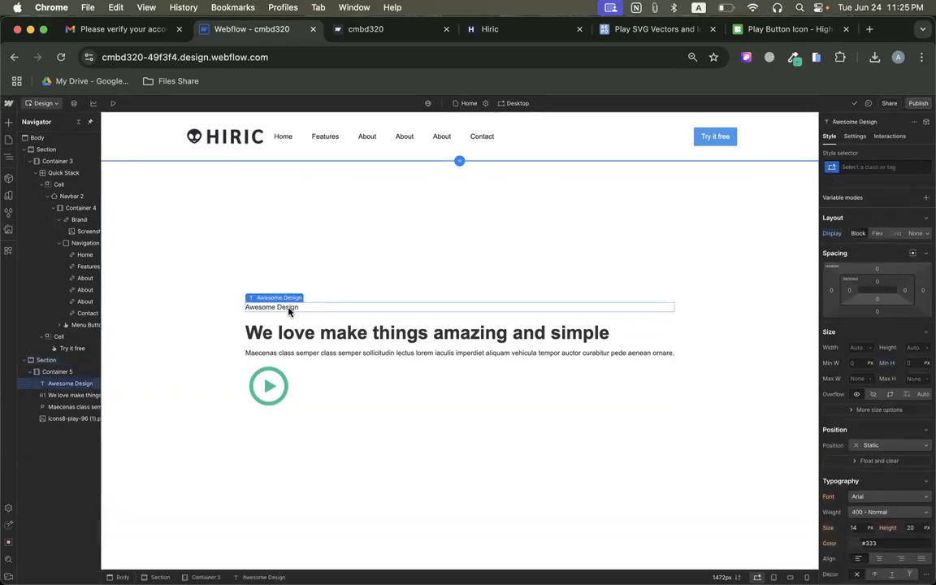
pyautogui.scroll(-5, 874, 455)
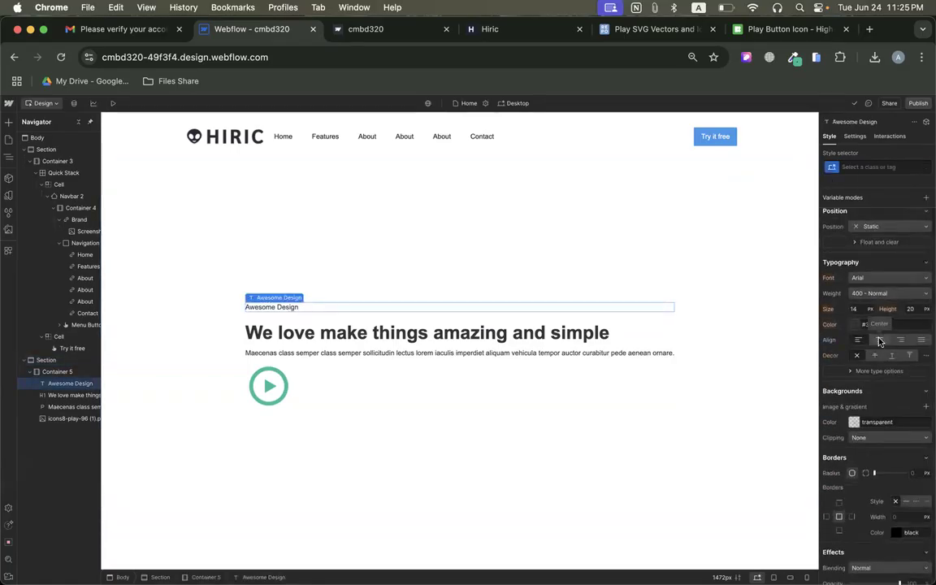
pyautogui.click(879, 342)
pyautogui.click(560, 330)
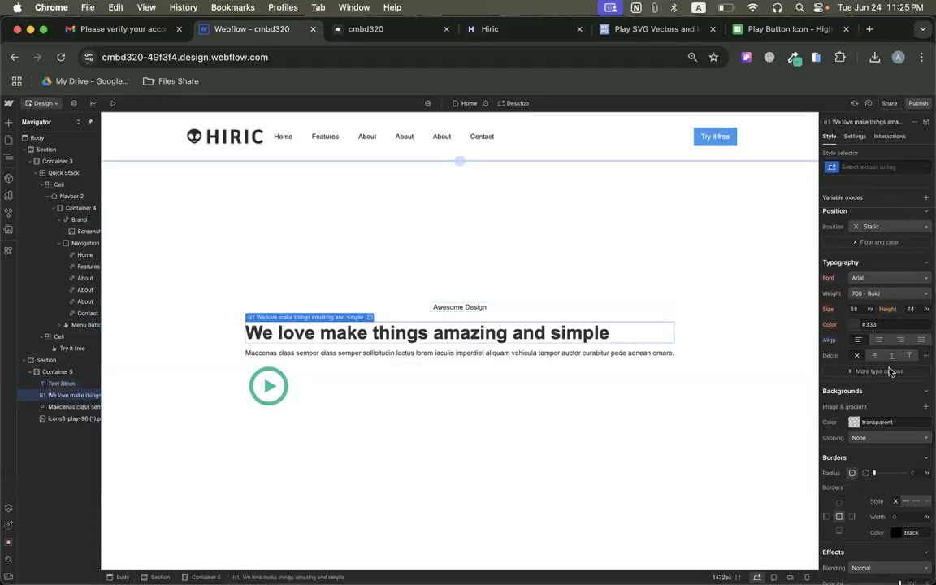
pyautogui.click(878, 342)
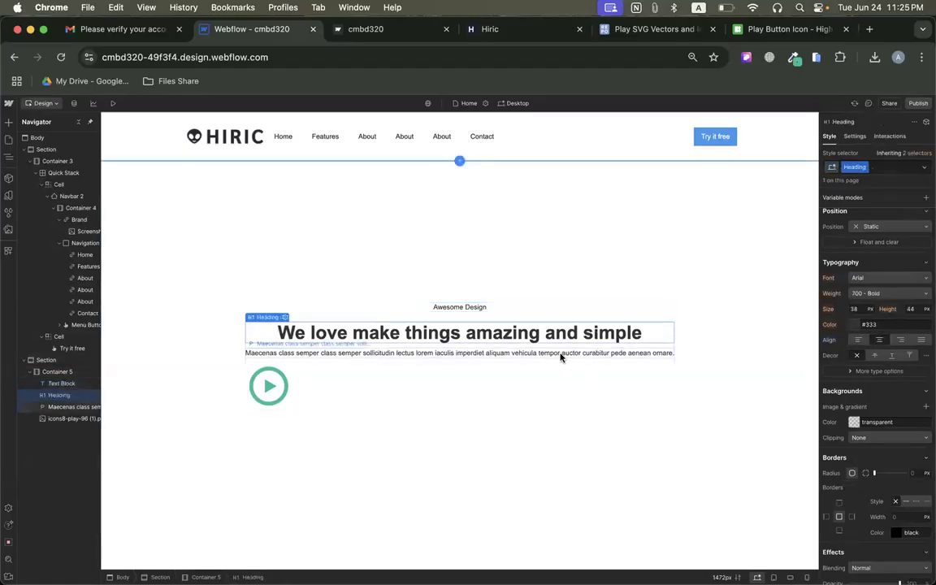
pyautogui.click(560, 355)
pyautogui.click(877, 345)
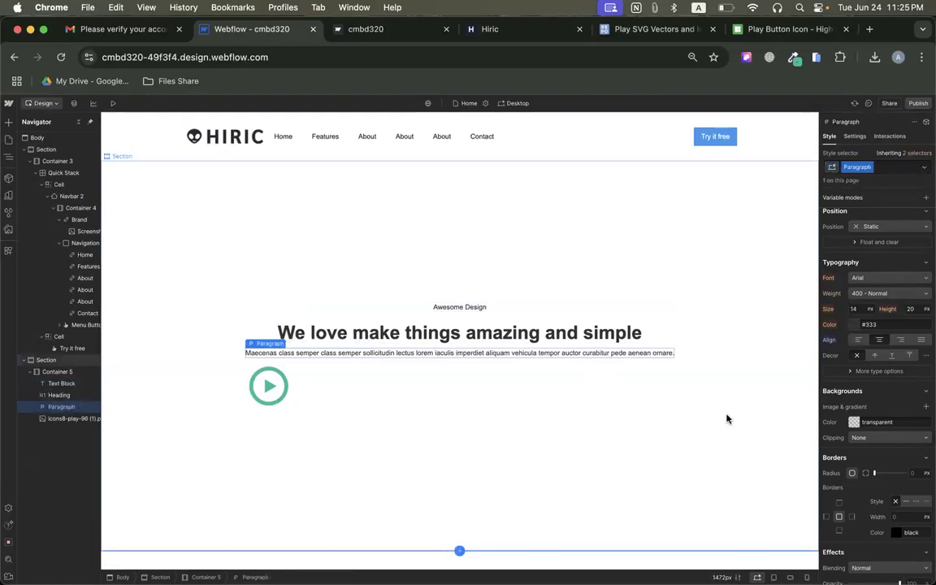
# Try center text alignment on the play icon image and undo it.
pyautogui.click(270, 388)
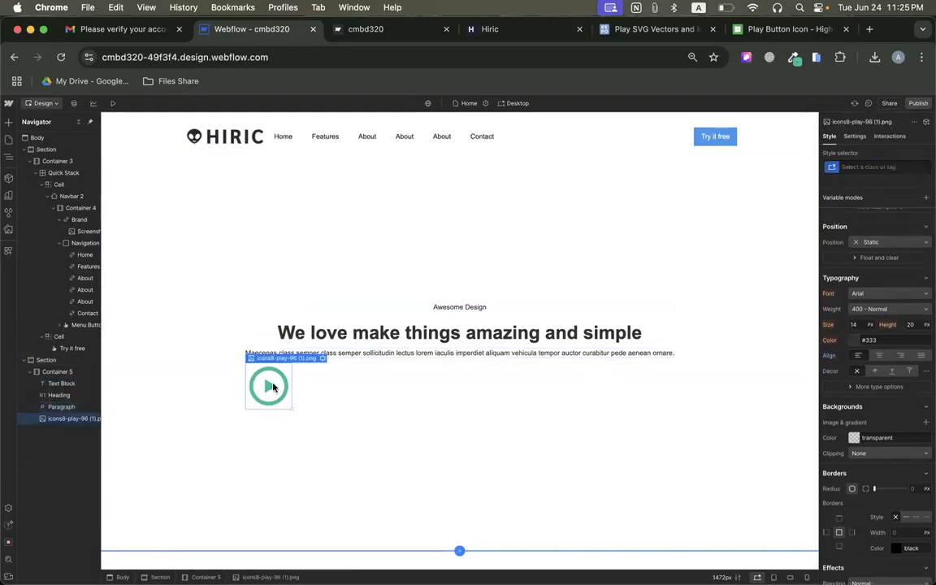
pyautogui.click(882, 356)
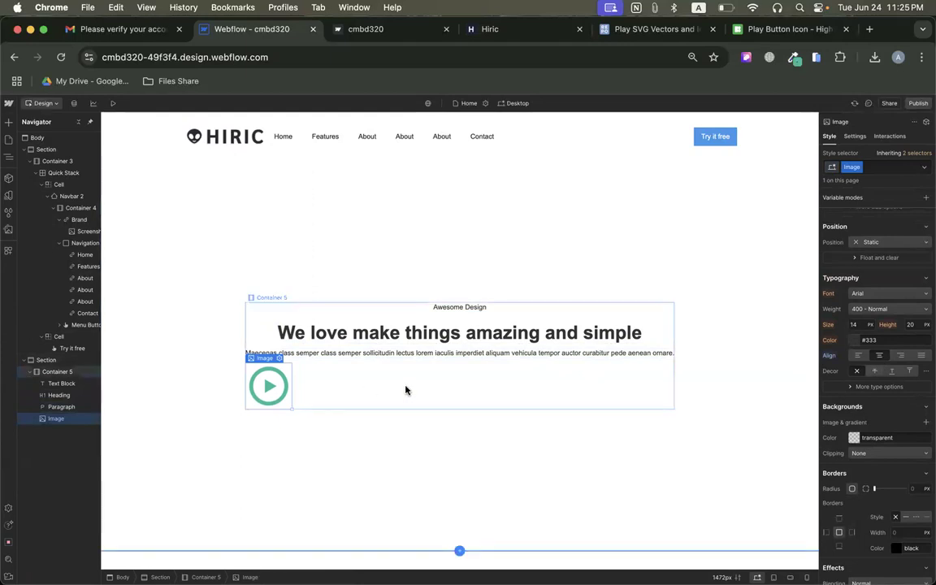
pyautogui.press('super+z')
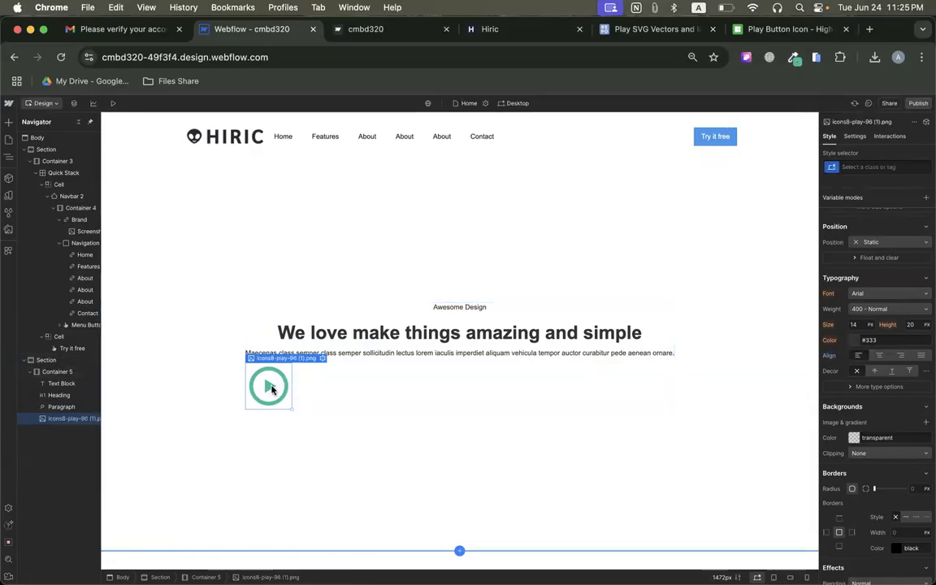
pyautogui.scroll(5, 274, 388)
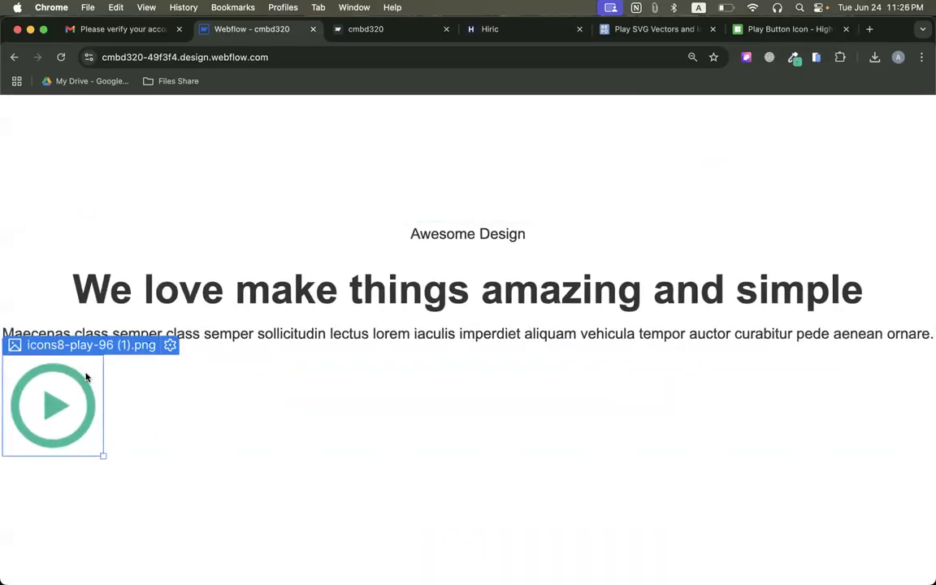
pyautogui.scroll(-5, 38, 409)
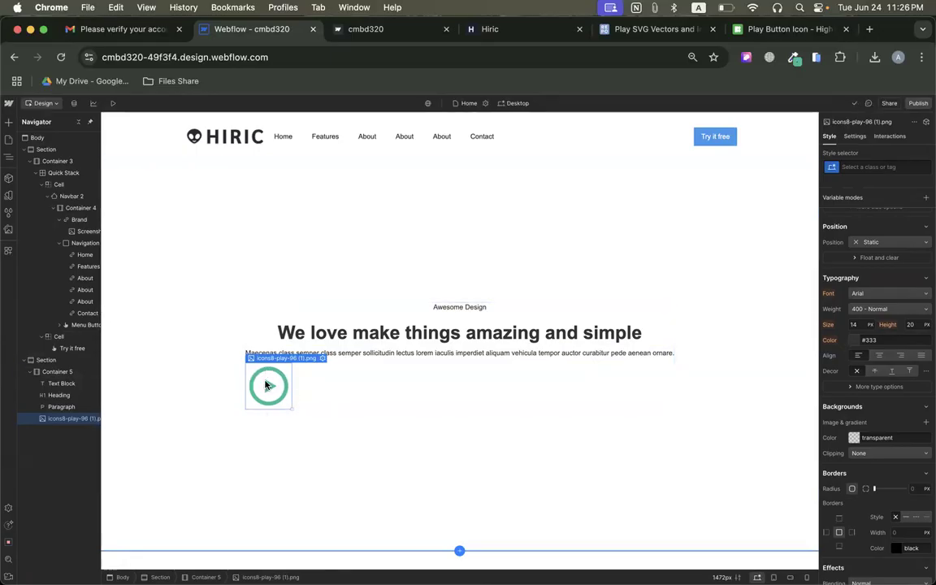
pyautogui.scroll(5, 268, 385)
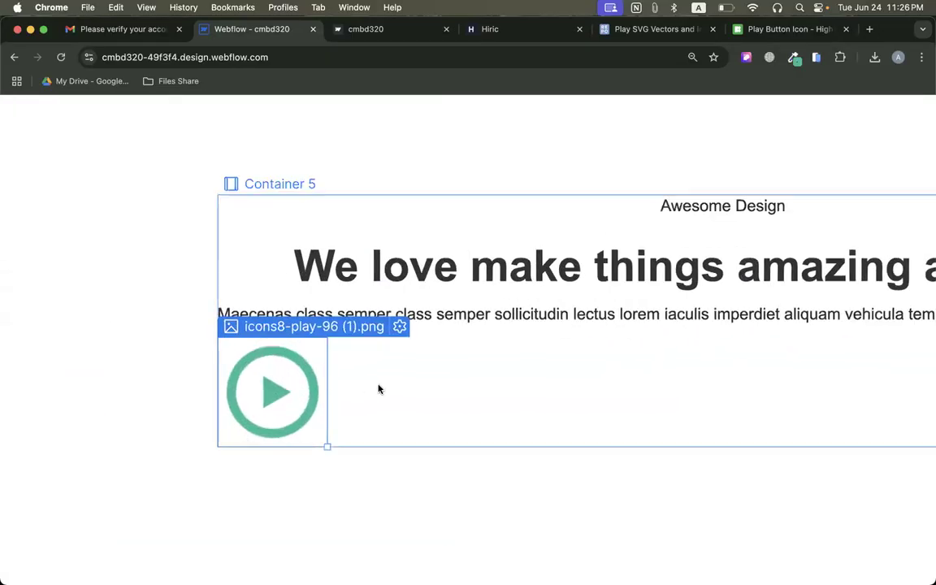
# Insert a div block below the Maecenas paragraph and move the play icon image into it.
pyautogui.scroll(-5, 321, 437)
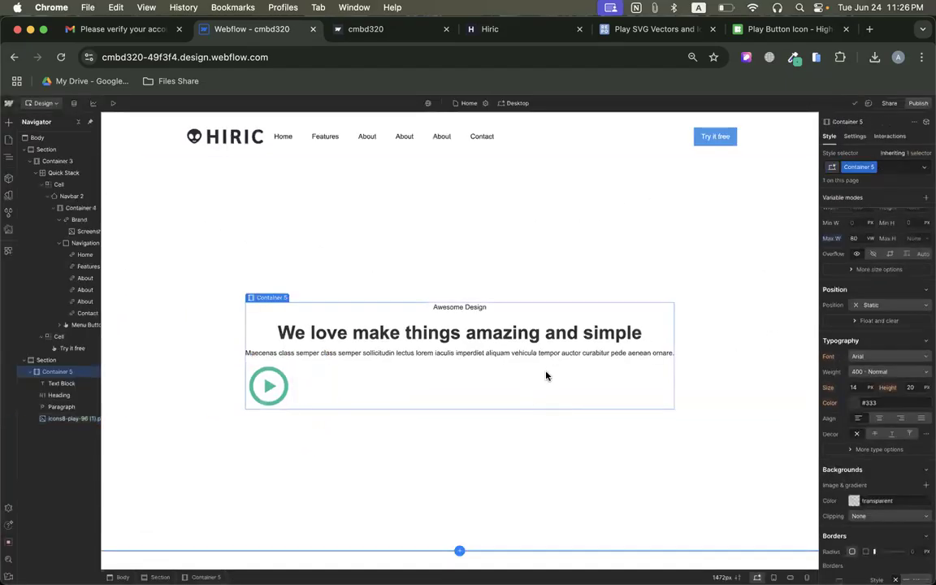
pyautogui.click(273, 393)
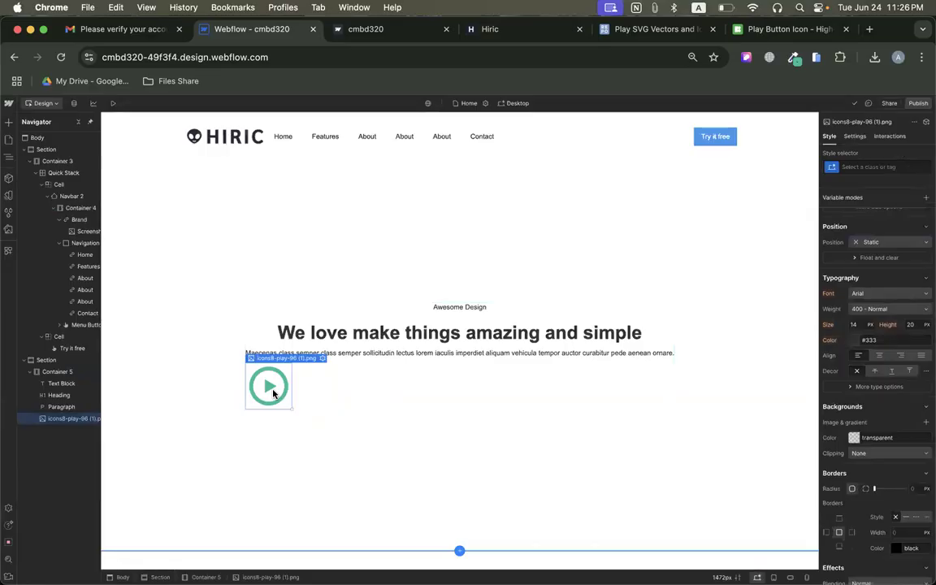
pyautogui.click(8, 122)
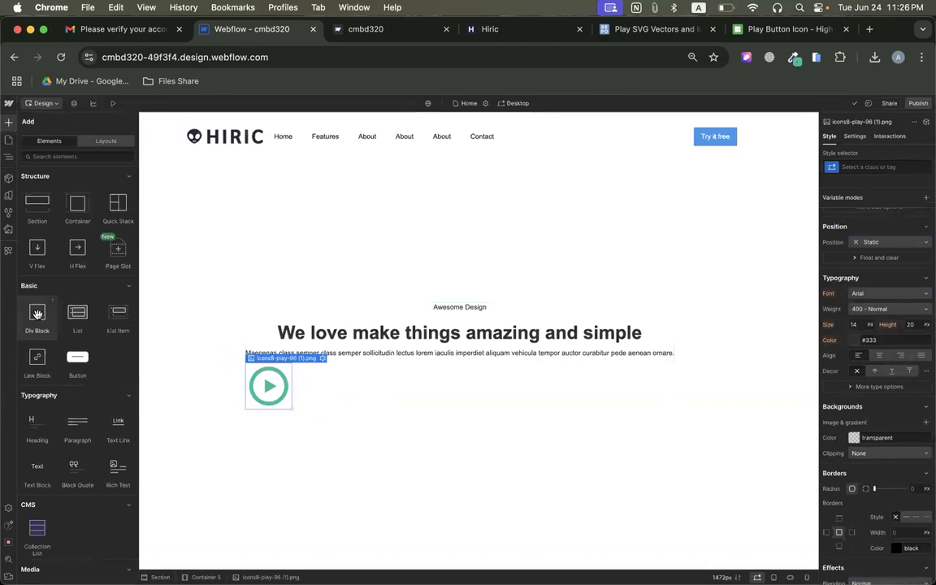
pyautogui.moveTo(37, 314); pyautogui.dragTo(280, 362)
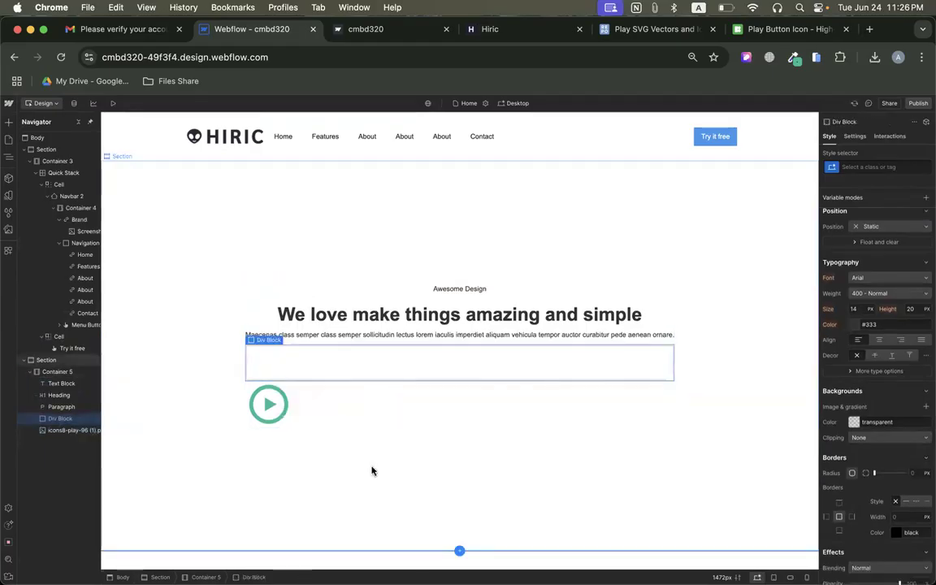
pyautogui.moveTo(269, 404); pyautogui.dragTo(286, 363)
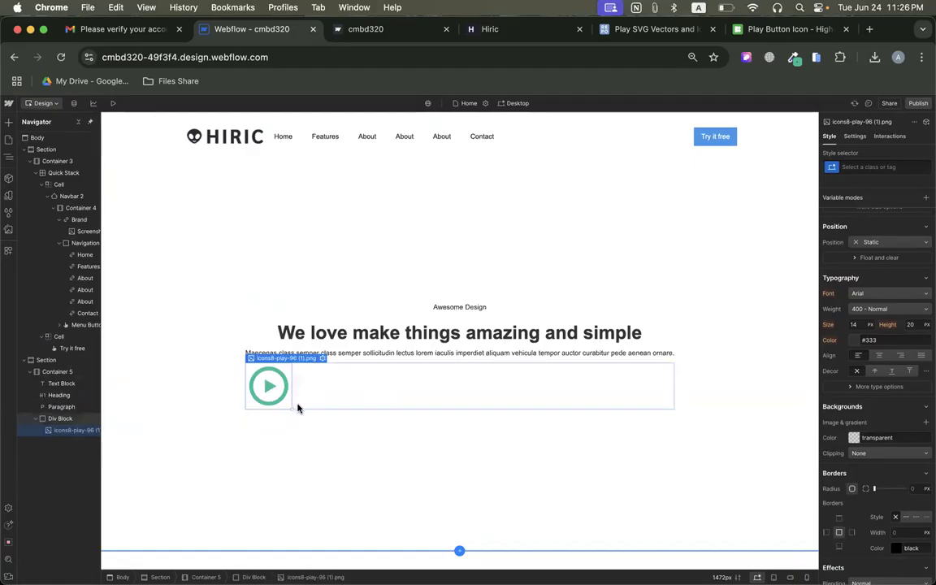
# Set the div block around the play icon to Flex, centered on both the X and Y axes.
pyautogui.click(446, 389)
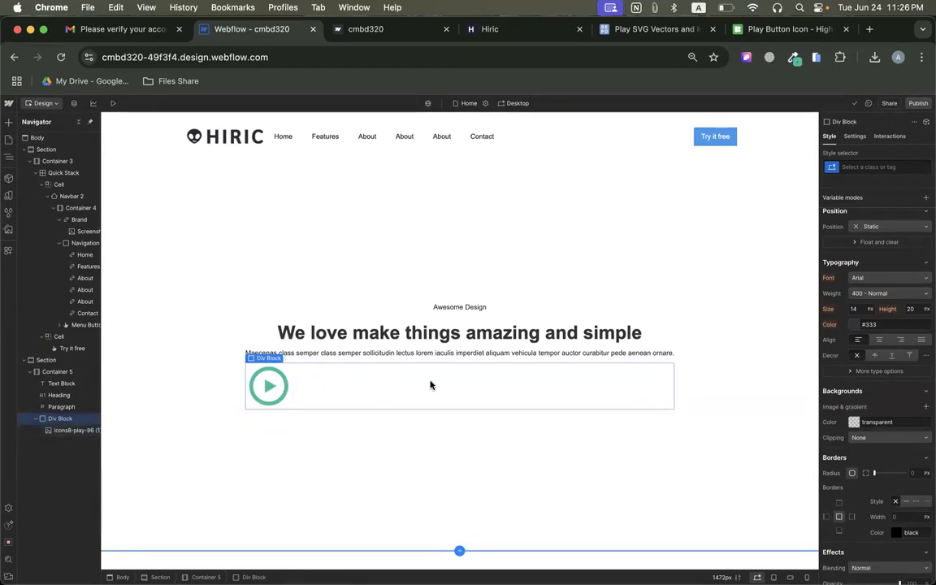
pyautogui.scroll(2, 880, 257)
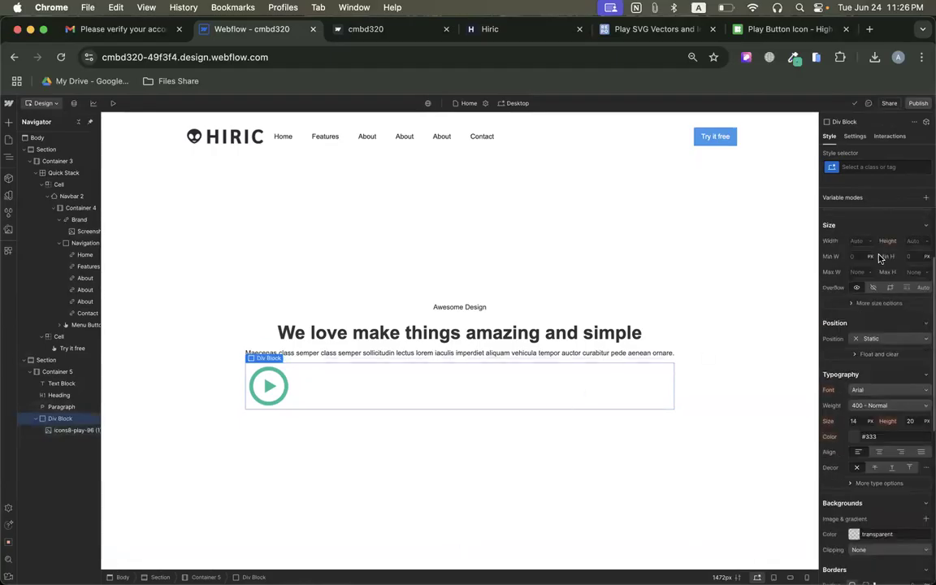
pyautogui.scroll(2, 880, 258)
pyautogui.click(878, 234)
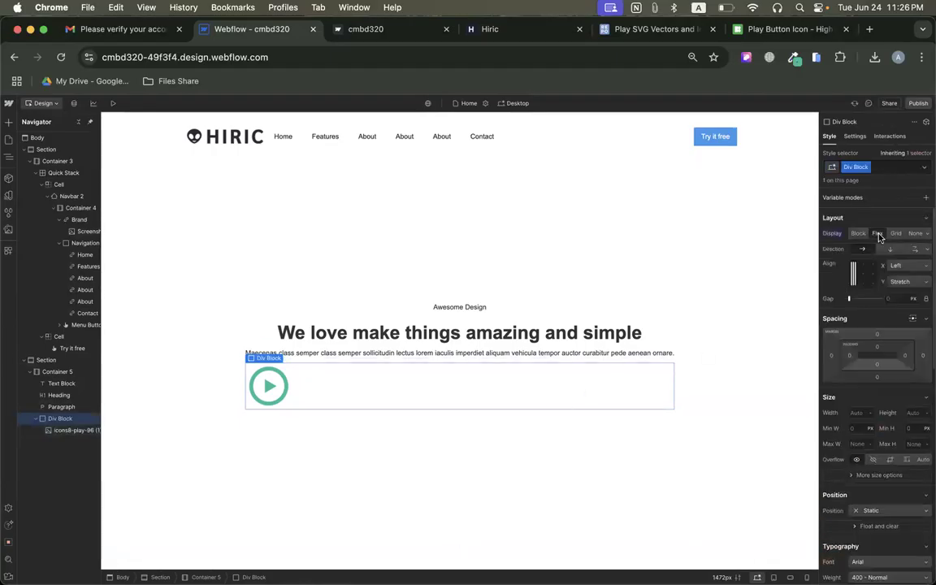
pyautogui.click(864, 274)
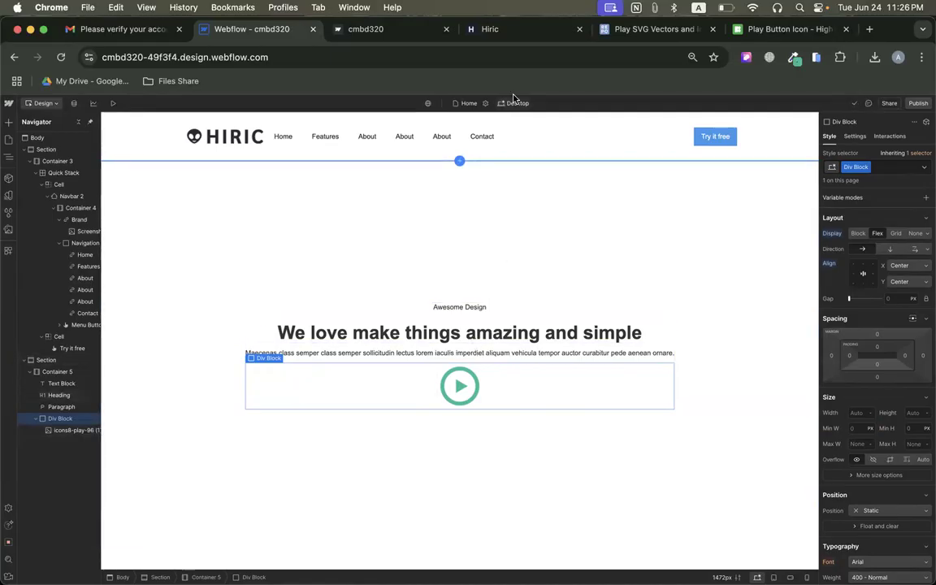
# Check the Hiric hero, then search Google for "whatfont extension" in a new browser tab.
pyautogui.click(512, 32)
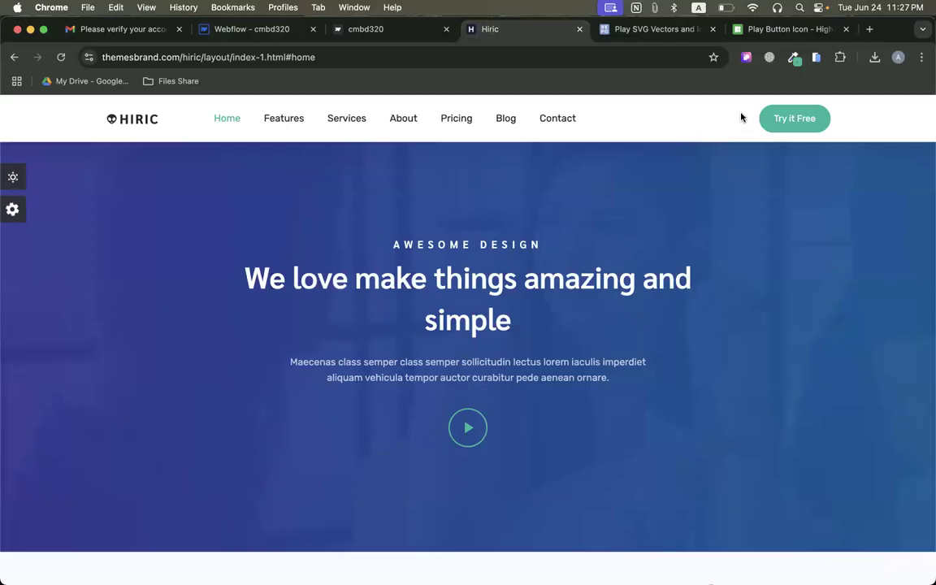
pyautogui.rightClick(553, 33)
pyautogui.click(561, 41)
pyautogui.write('what')
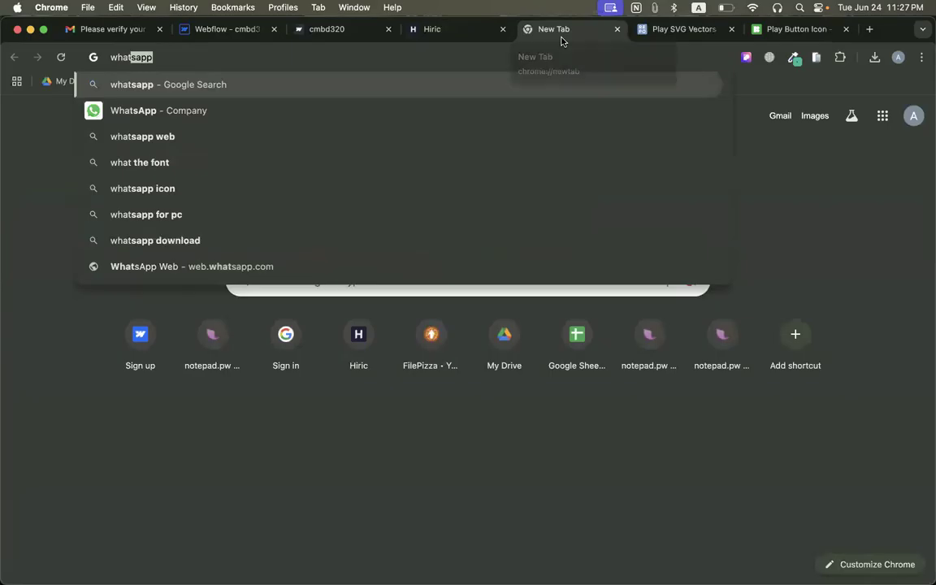
pyautogui.write('font')
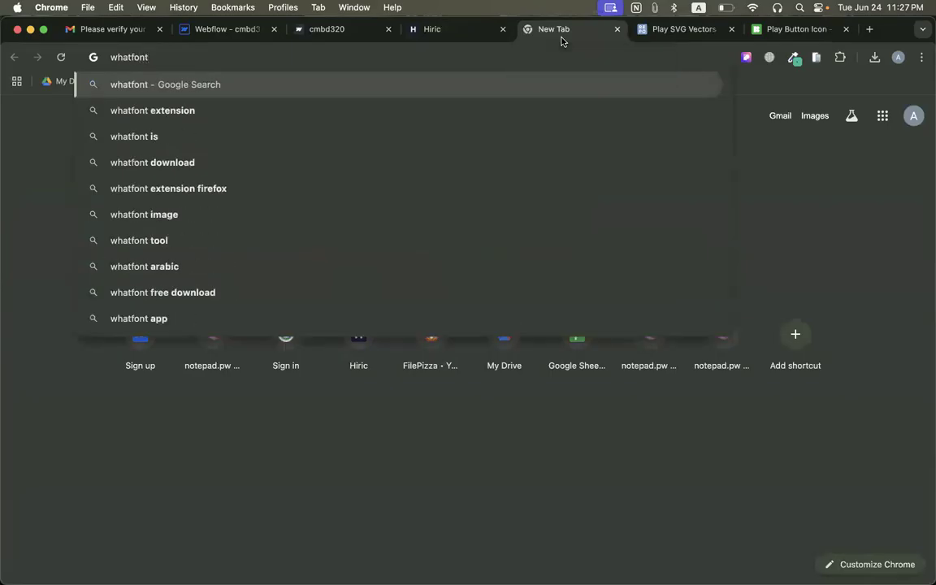
pyautogui.press('Down')
pyautogui.press('Return')
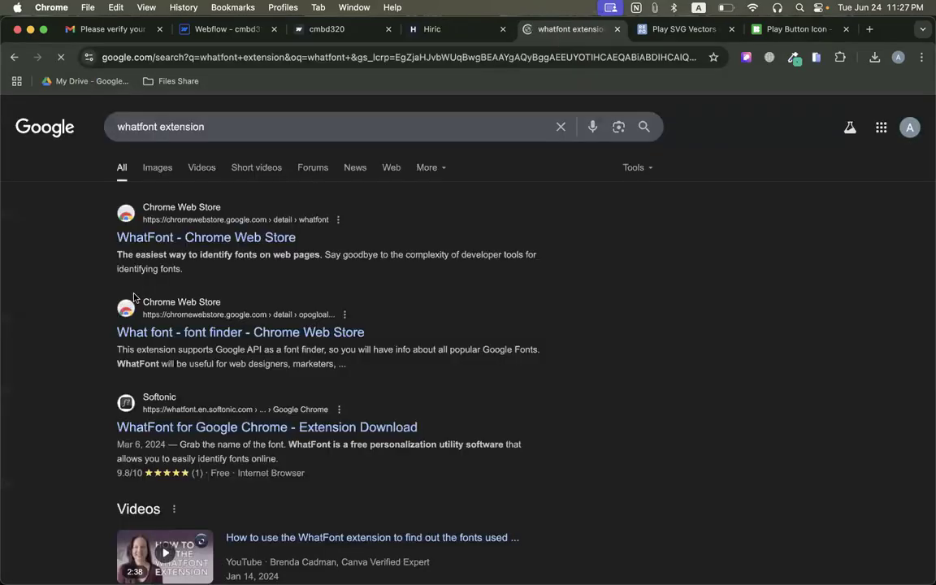
# Open WhatFont in the Chrome Web Store, copy the page address and examine the font details sample image.
pyautogui.click(154, 237)
pyautogui.click(238, 57)
pyautogui.press('super+c')
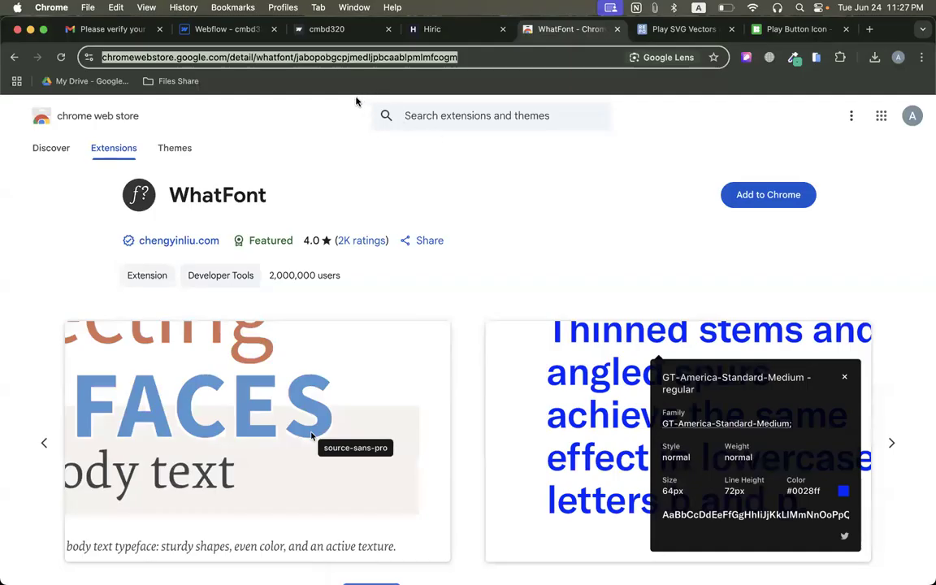
pyautogui.click(395, 144)
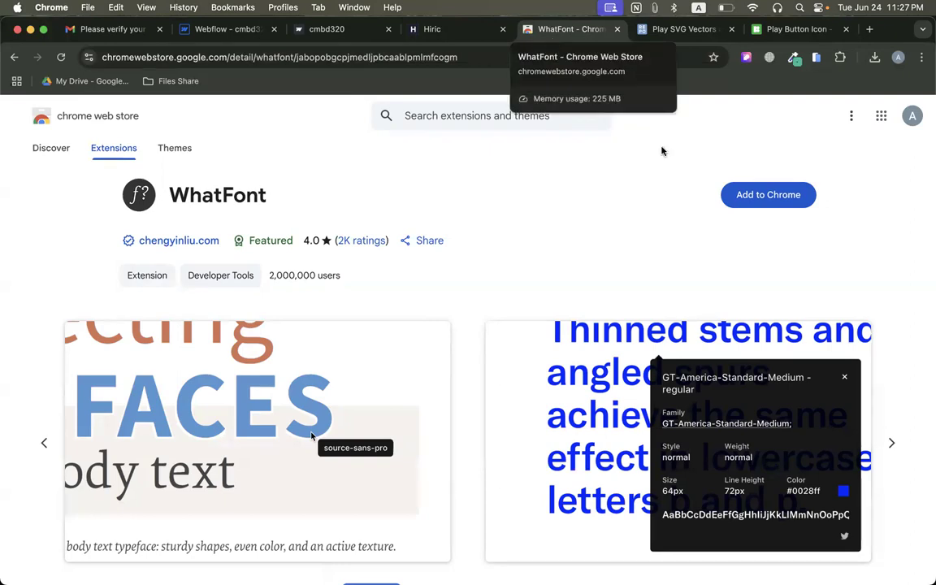
pyautogui.click(799, 358)
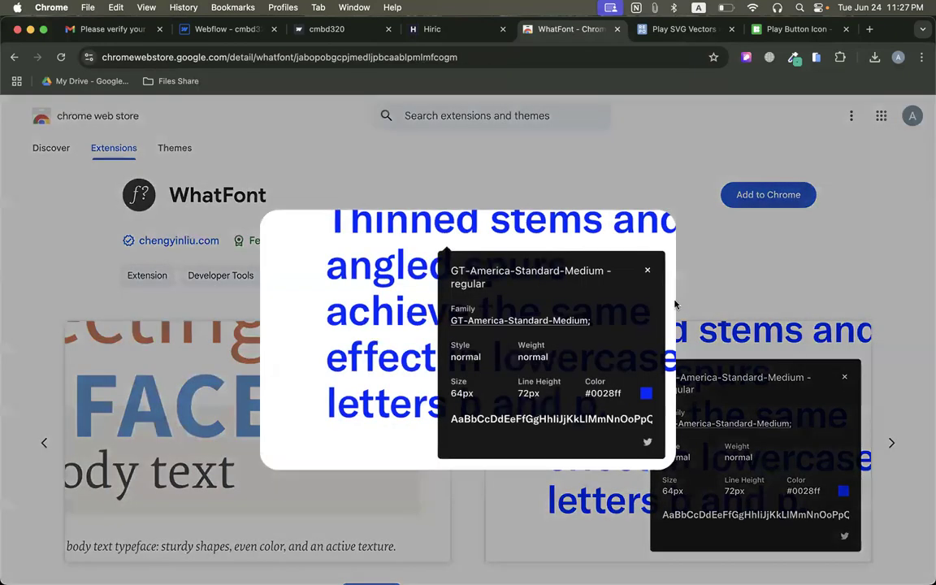
pyautogui.click(683, 268)
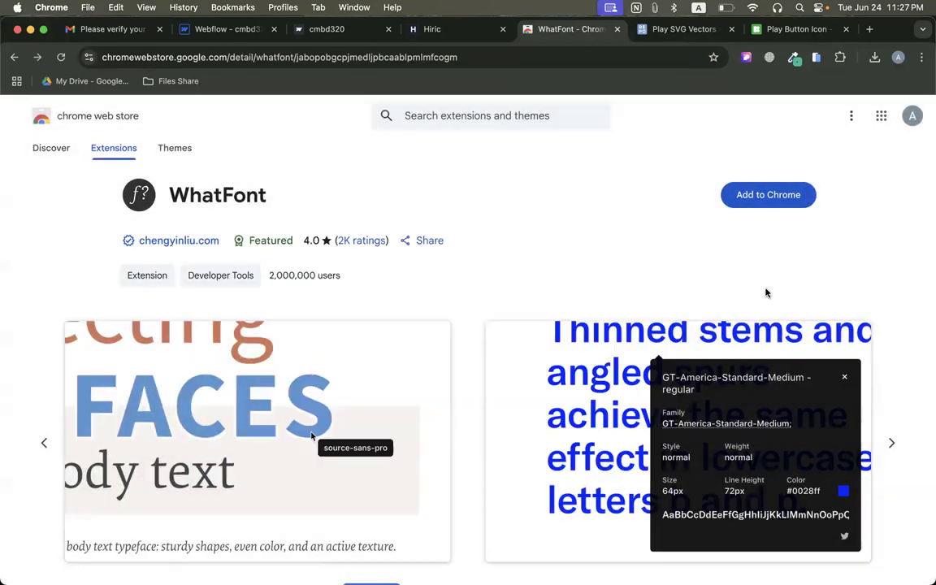
# Return to the Webflow designer and open the site's page for adding fonts from the div block's font choices.
pyautogui.click(430, 34)
pyautogui.click(320, 33)
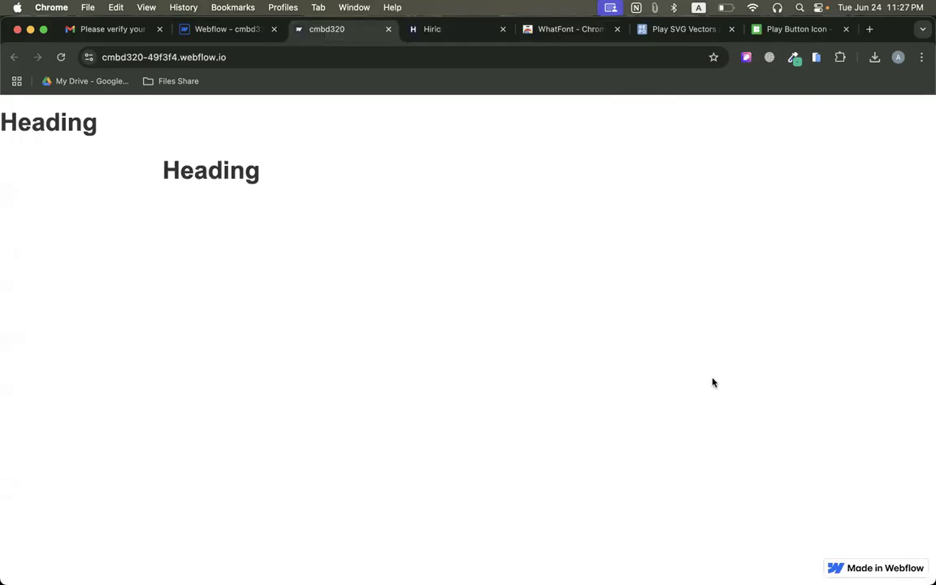
pyautogui.click(236, 31)
pyautogui.scroll(-5, 878, 313)
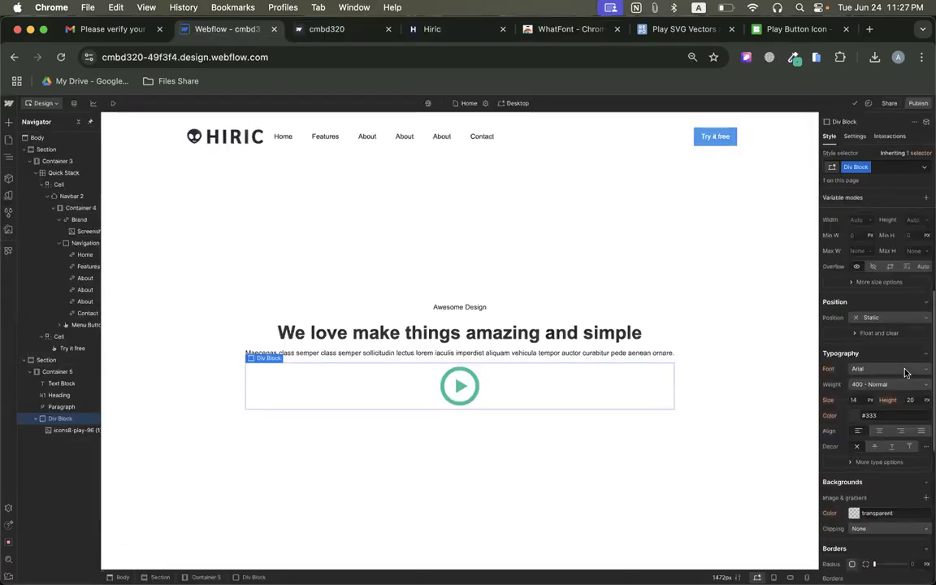
pyautogui.click(868, 293)
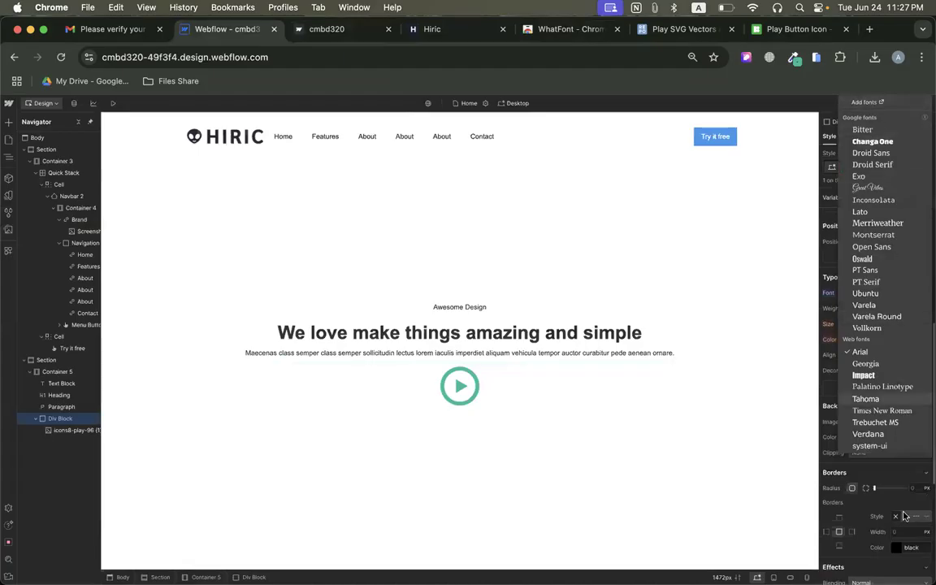
pyautogui.click(864, 101)
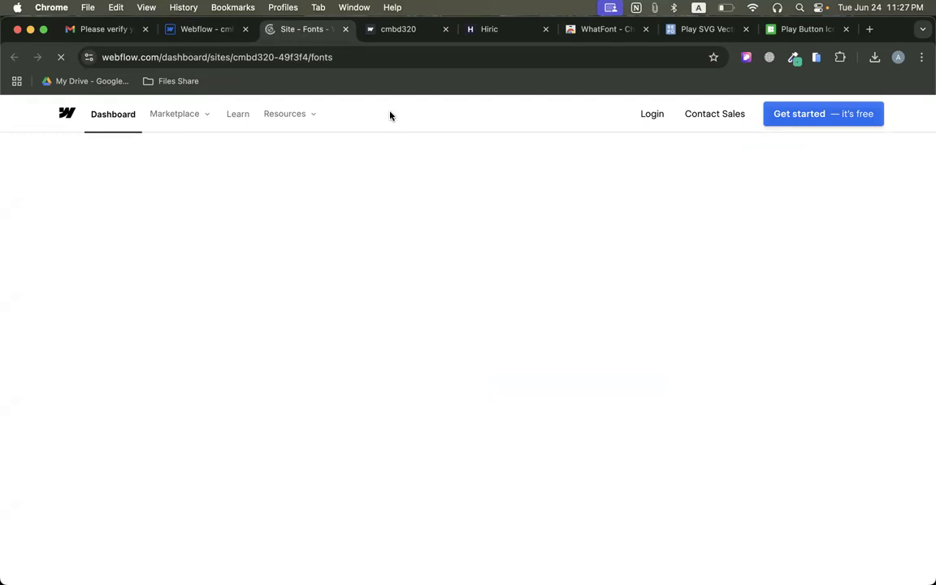
# Return to the WhatFont store page and add the extension to Chrome.
pyautogui.click(407, 30)
pyautogui.click(606, 29)
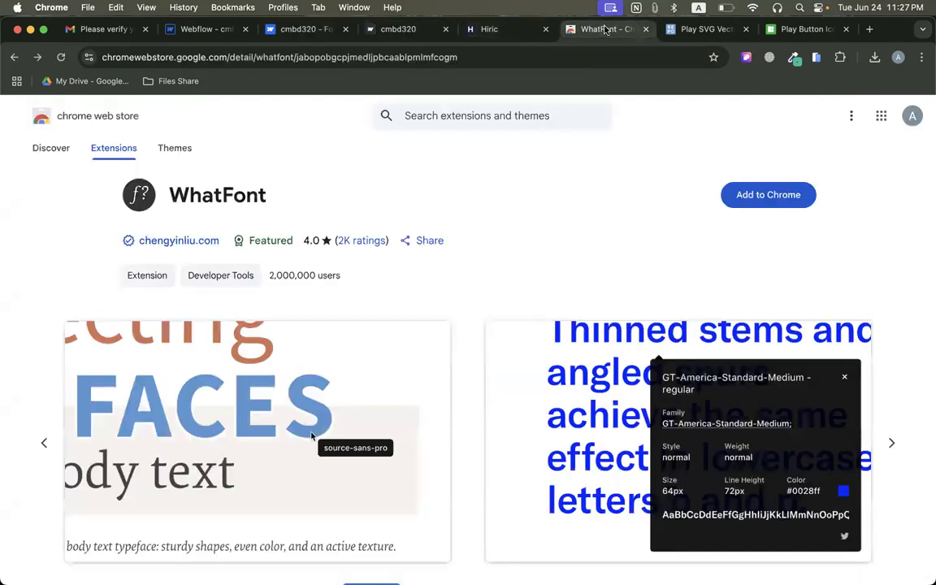
pyautogui.click(764, 195)
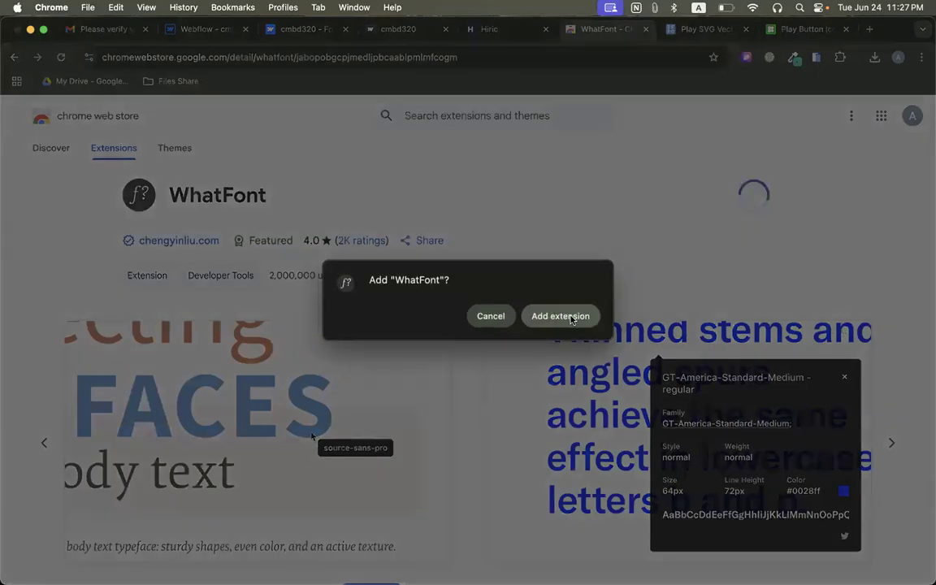
pyautogui.click(561, 315)
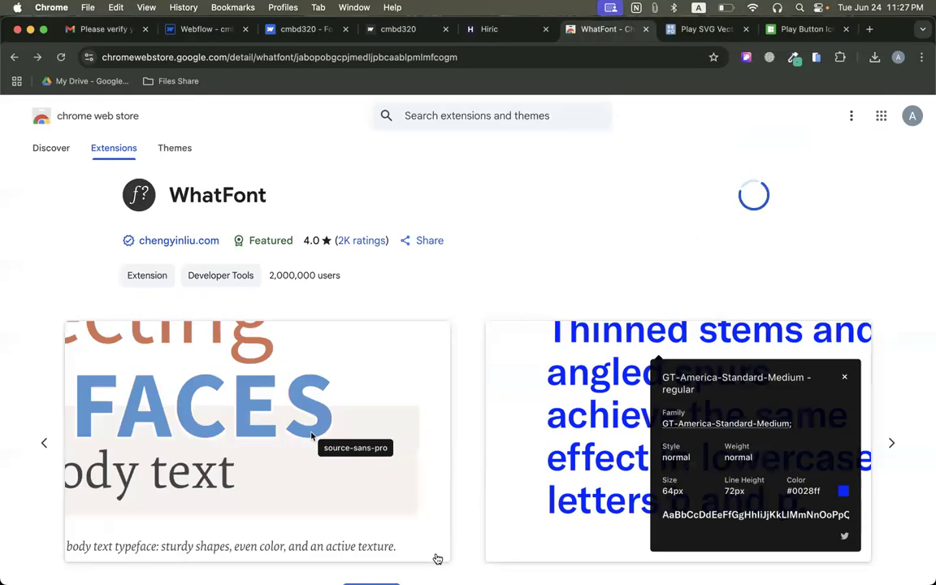
# Switch to the cmbd320 site's font settings and pin the WhatFont extension in Chrome.
pyautogui.click(322, 31)
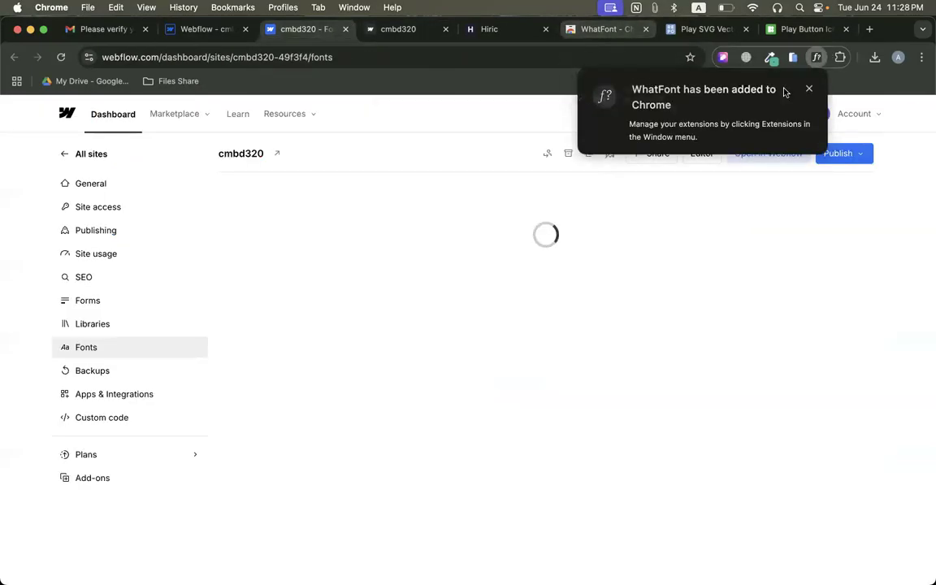
pyautogui.click(840, 57)
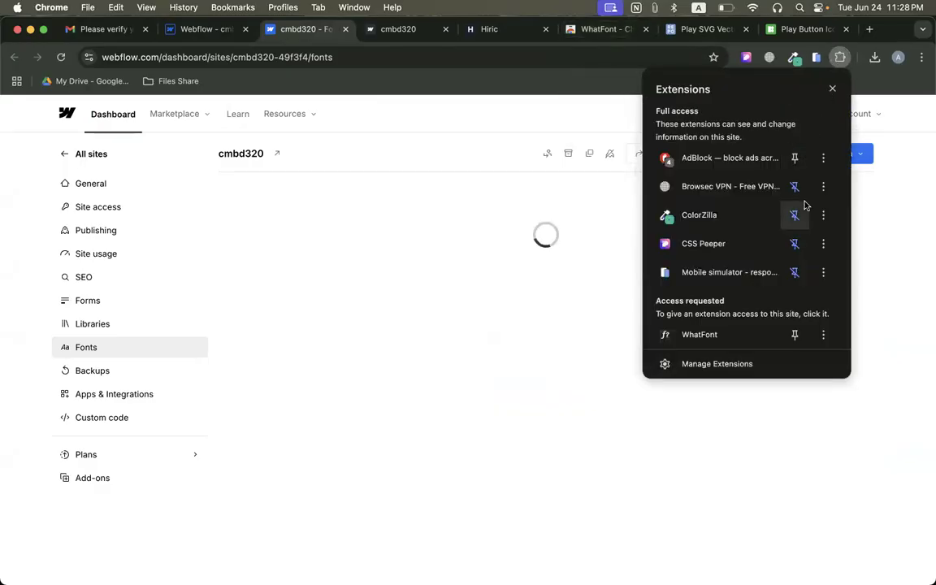
pyautogui.click(794, 334)
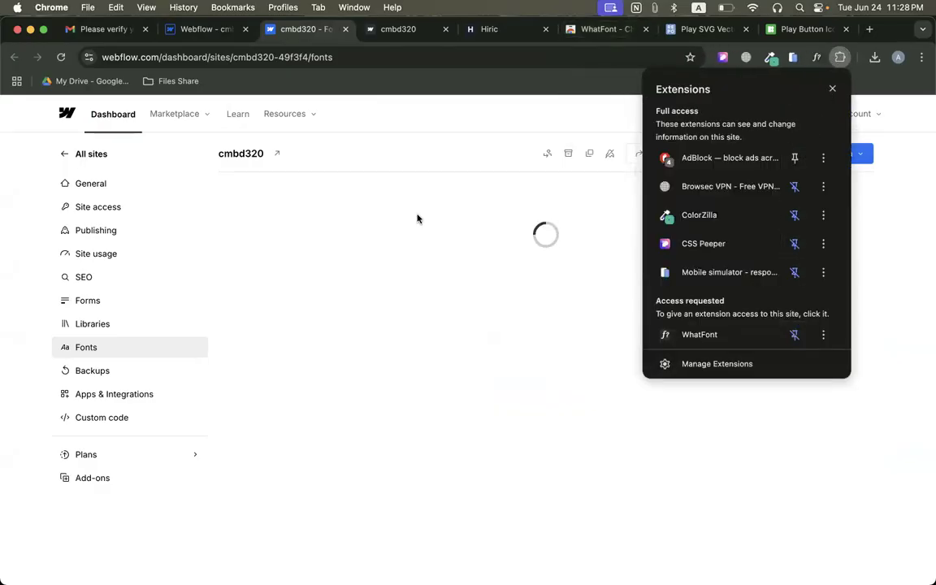
pyautogui.click(455, 217)
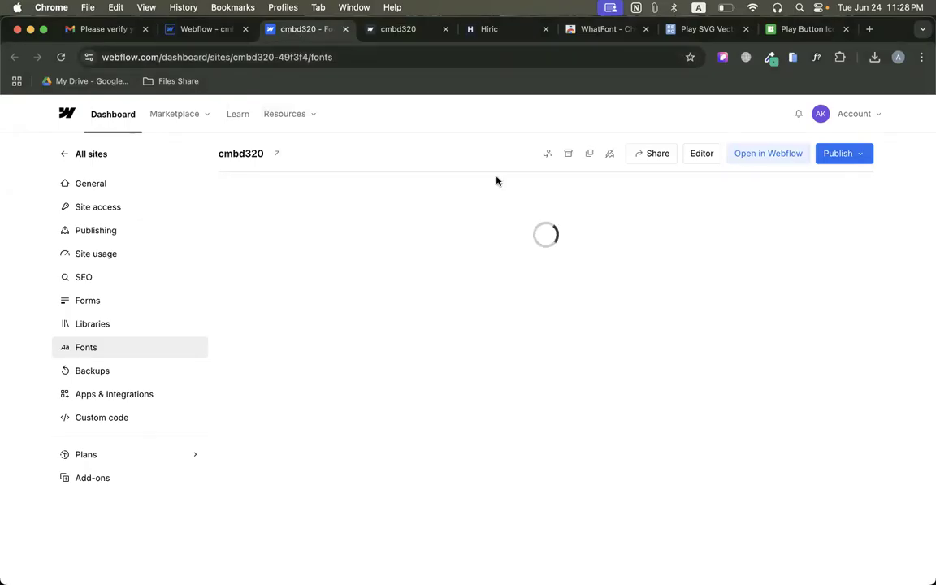
# Review the site's font settings, browse the available Google Fonts and search them for "rubik" without choosing one.
pyautogui.scroll(-1, 424, 277)
pyautogui.scroll(-5, 424, 277)
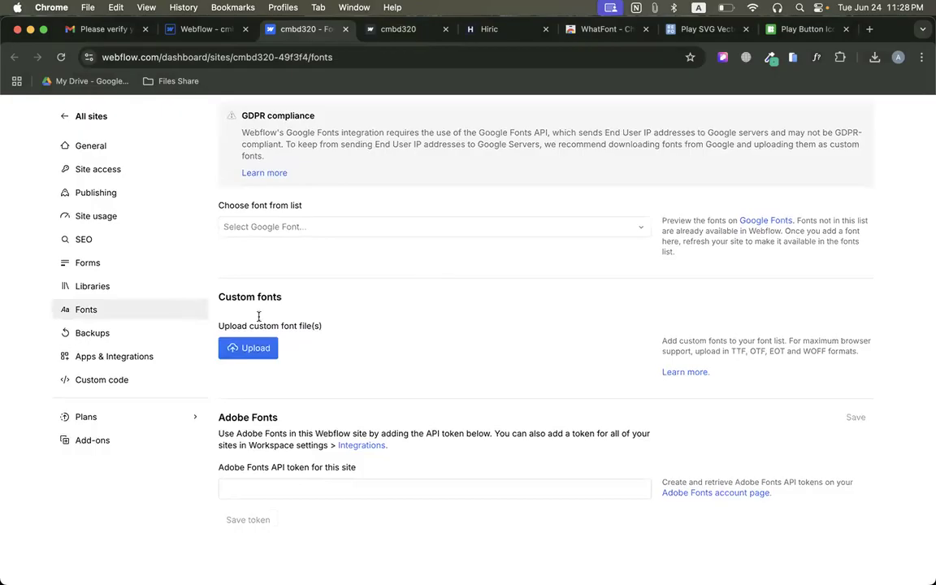
pyautogui.moveTo(216, 205); pyautogui.dragTo(336, 207)
pyautogui.scroll(3, 293, 282)
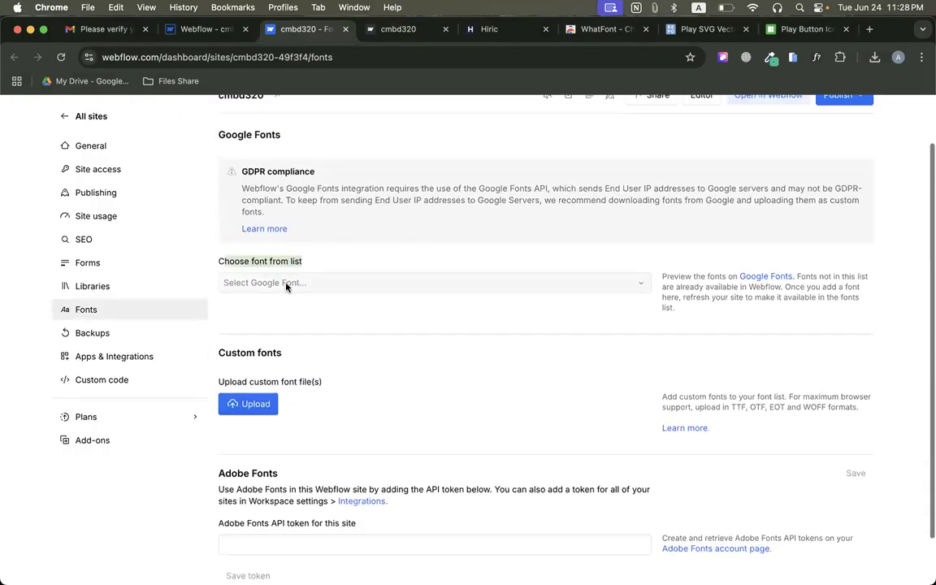
pyautogui.click(286, 283)
pyautogui.scroll(-15, 303, 401)
pyautogui.scroll(-20, 300, 402)
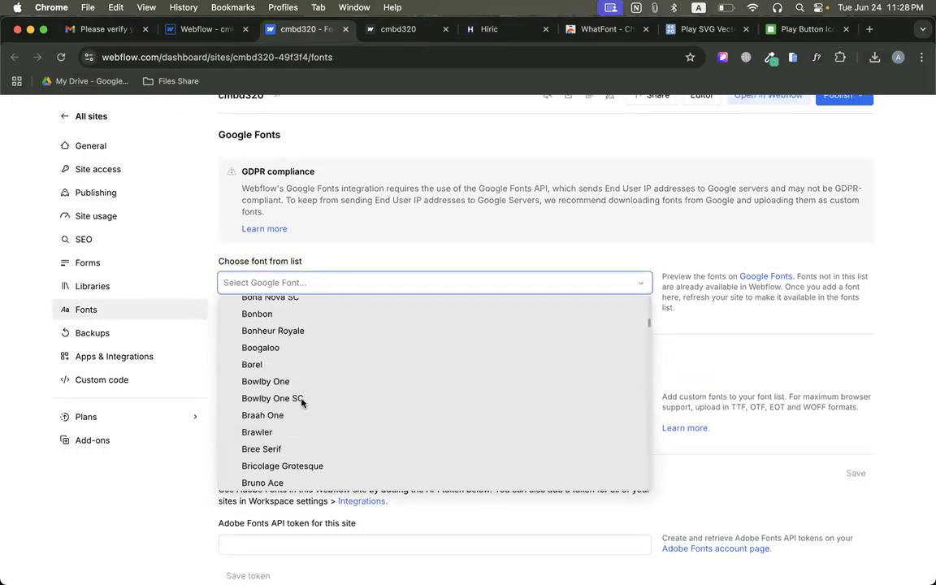
pyautogui.scroll(-20, 302, 402)
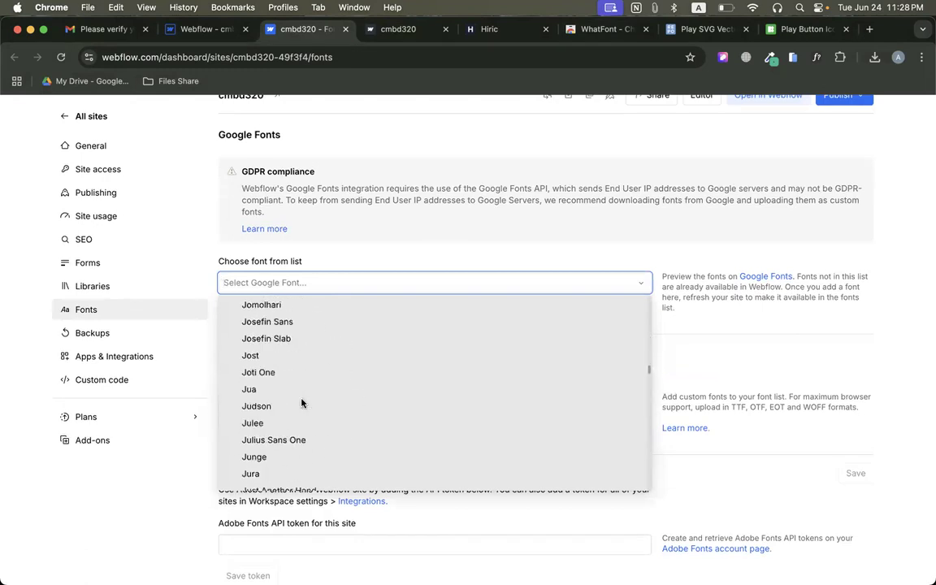
pyautogui.click(281, 282)
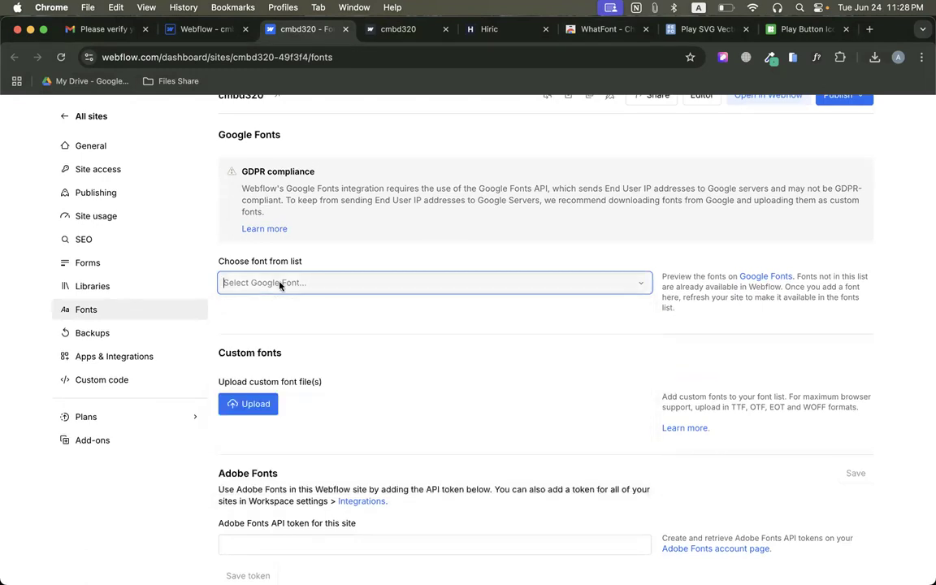
pyautogui.write('rubik')
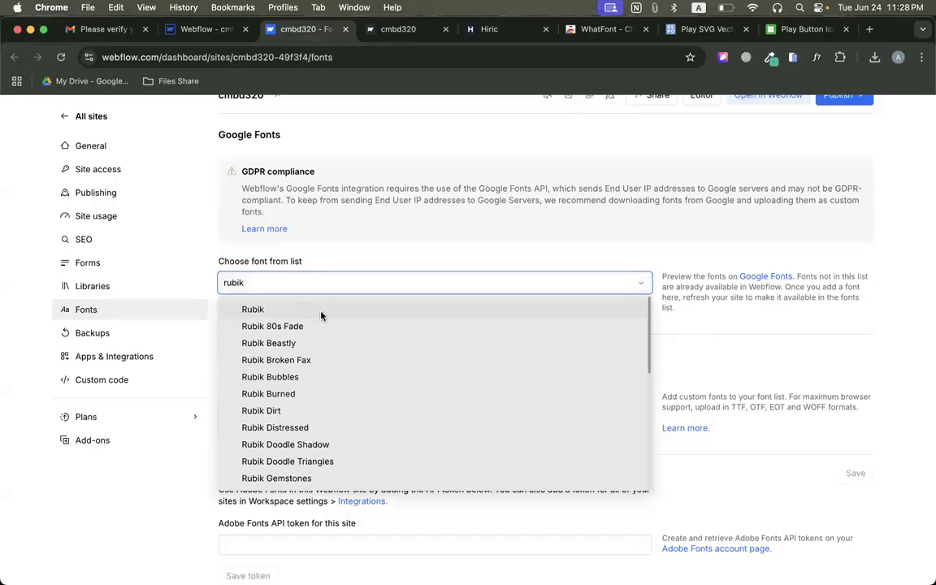
pyautogui.click(309, 249)
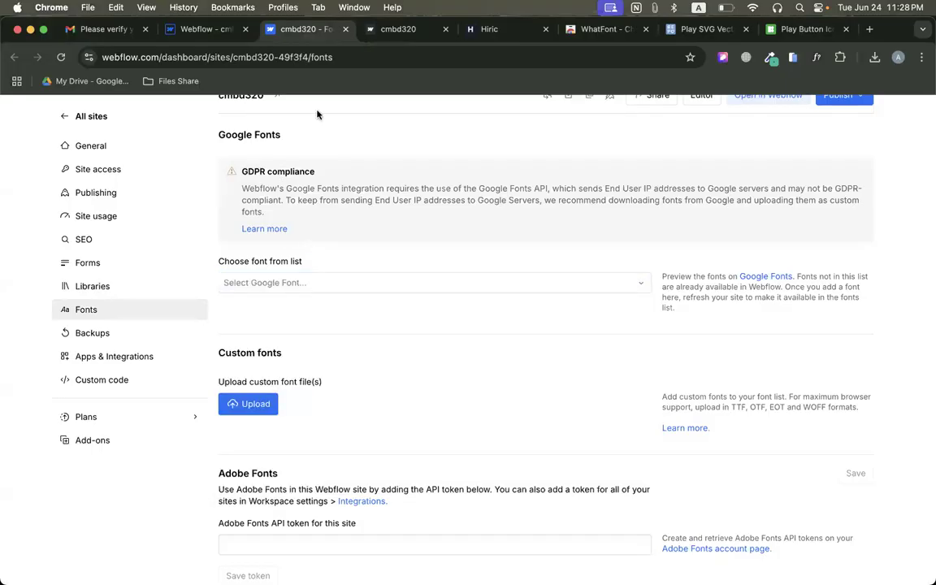
# Close the designer's font choices and inspect the "Awesome Design" text on the original Hiric page with WhatFont.
pyautogui.click(177, 32)
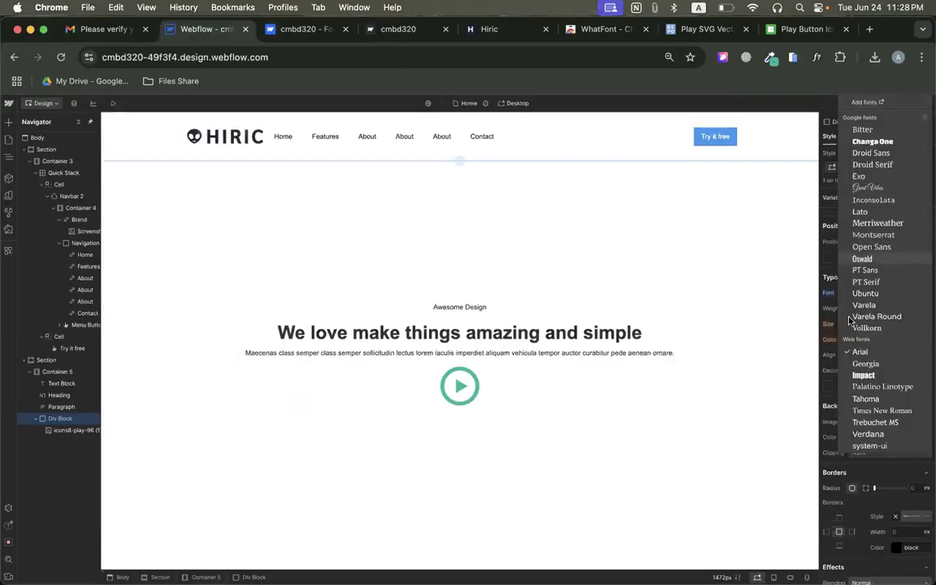
pyautogui.click(827, 352)
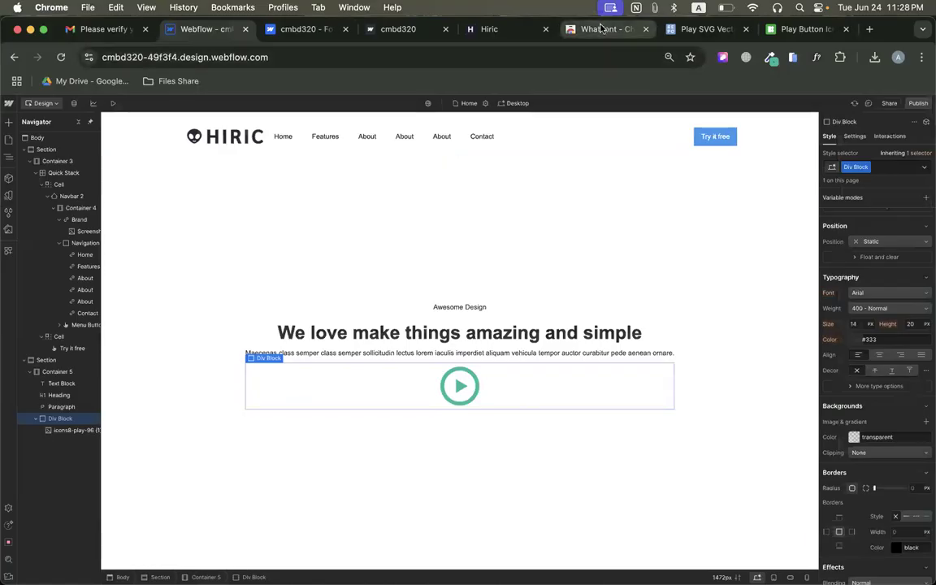
pyautogui.click(488, 29)
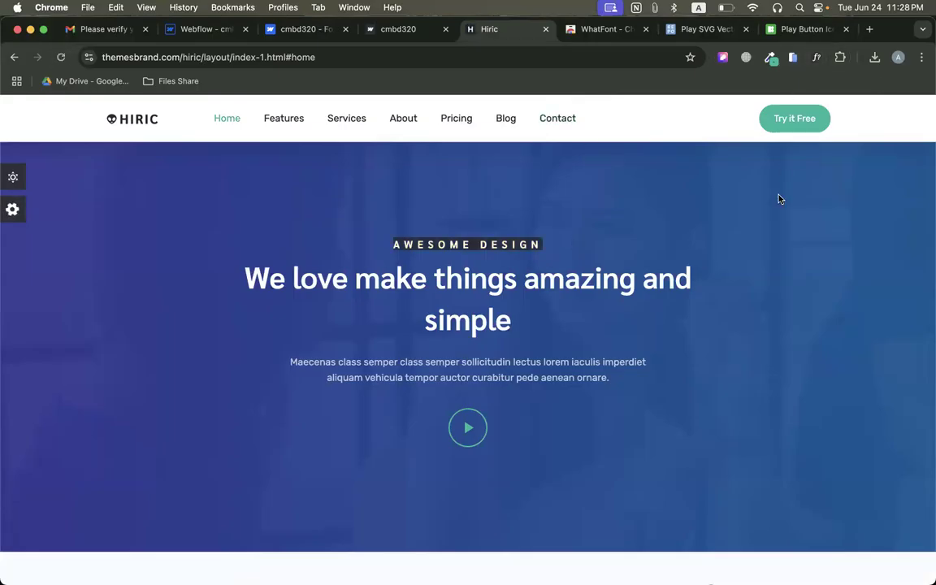
pyautogui.click(817, 57)
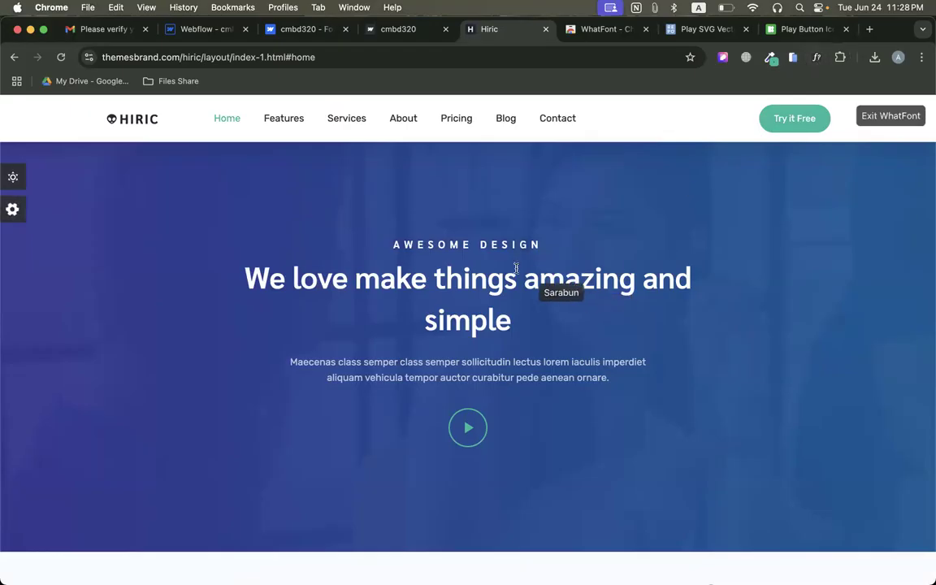
pyautogui.click(493, 248)
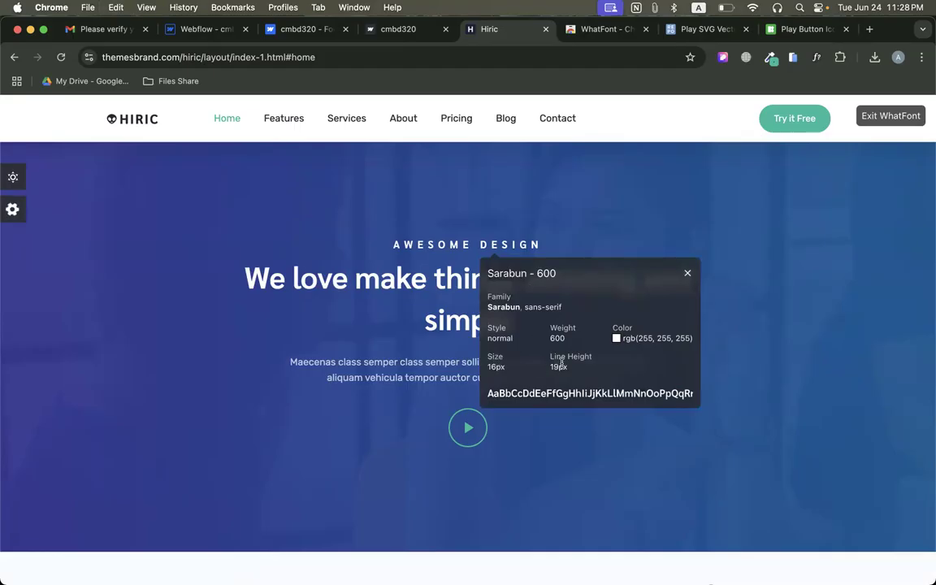
pyautogui.moveTo(649, 337)
# Return to the Webflow designer and open the site's font settings through the div block's font choices.
pyautogui.click(201, 29)
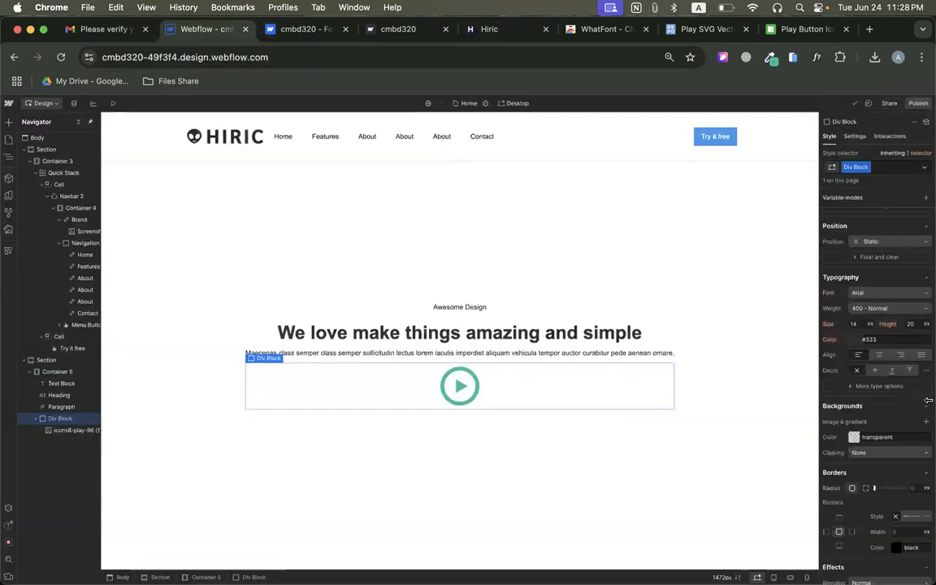
pyautogui.click(873, 294)
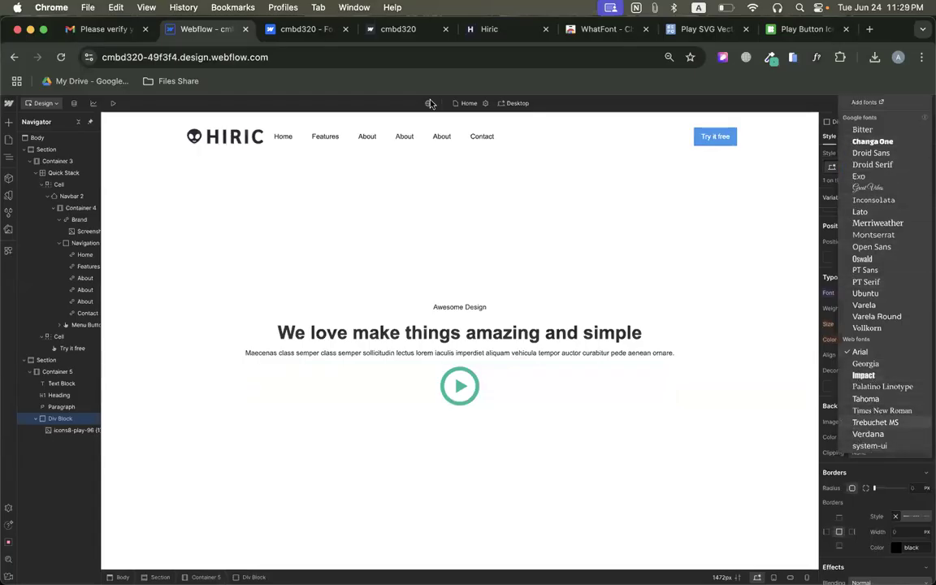
pyautogui.click(302, 30)
pyautogui.click(209, 31)
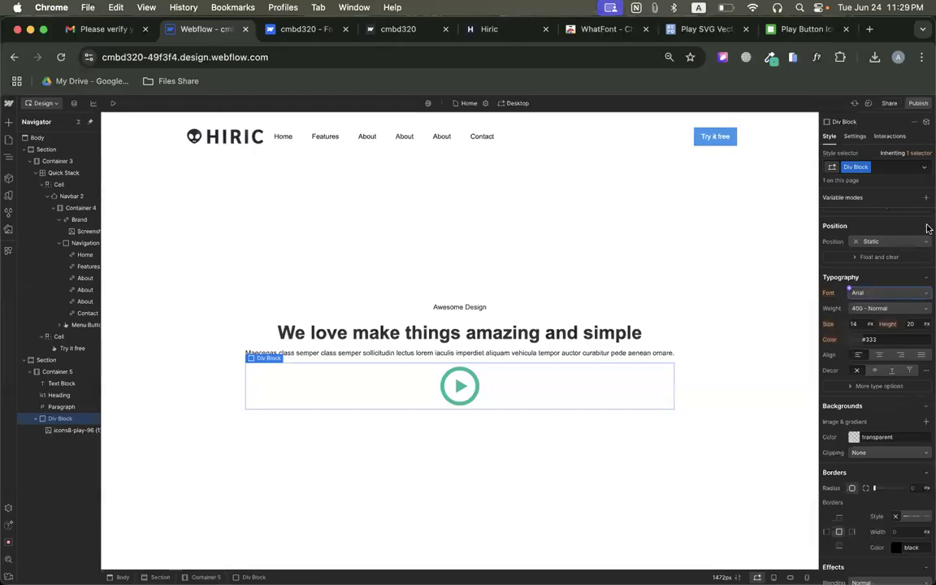
pyautogui.click(870, 293)
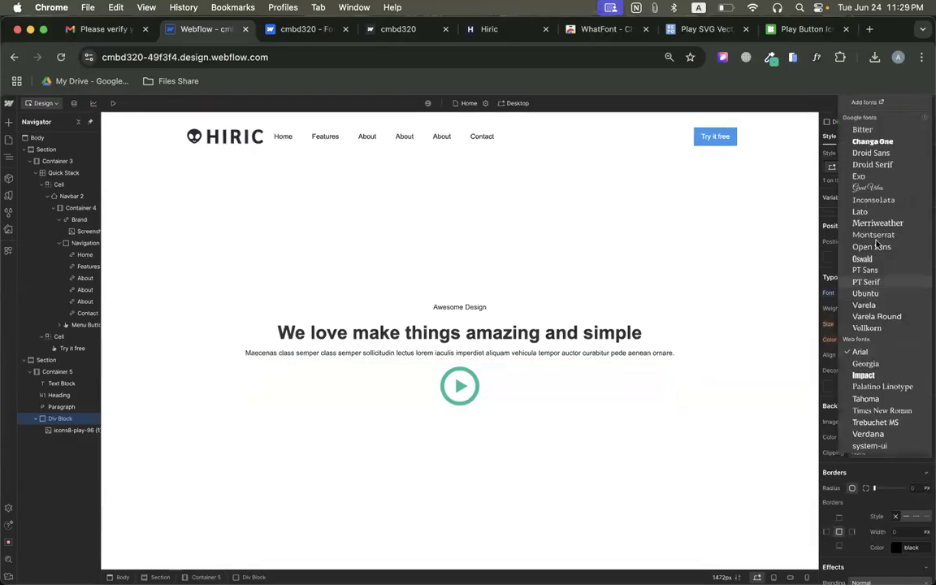
pyautogui.click(866, 104)
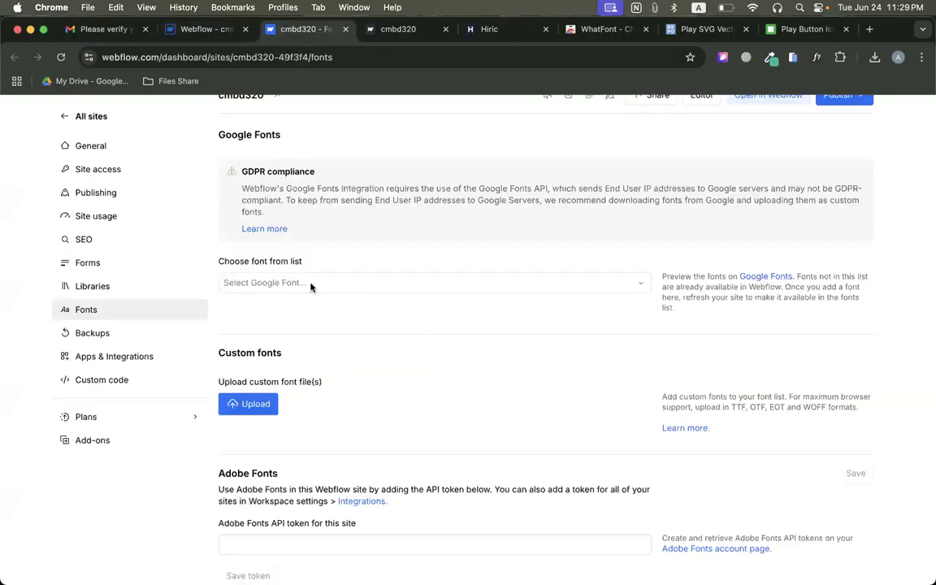
# Add the Google font Sarabun in the Regular, 500, 600 and 700 variants with latin script, and reload the Webflow designer.
pyautogui.click(276, 283)
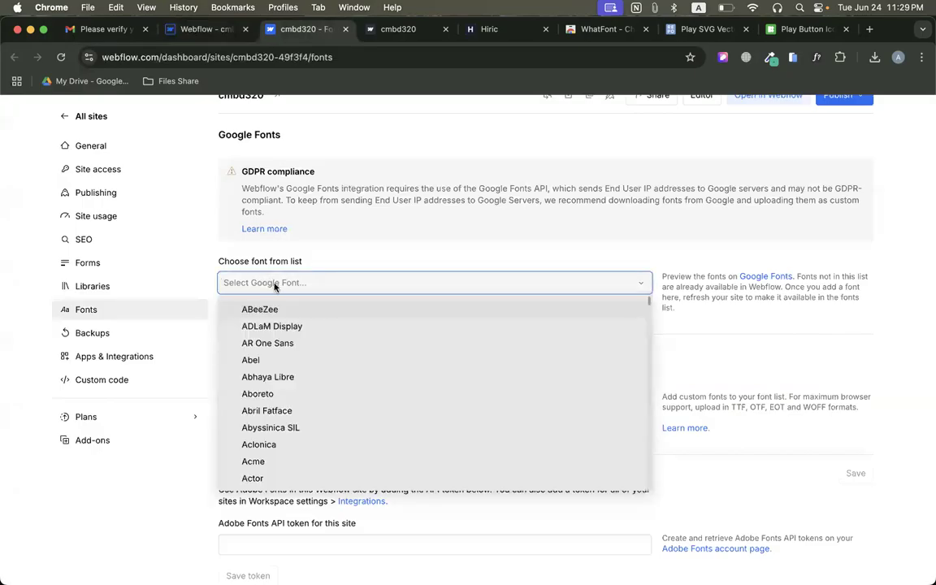
pyautogui.write('Sarabun')
pyautogui.click(265, 311)
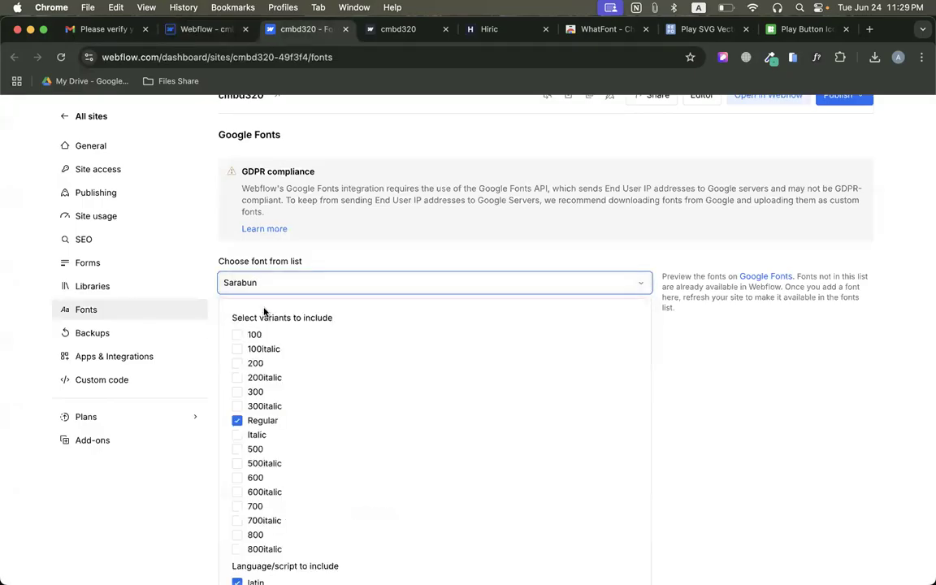
pyautogui.scroll(-3, 319, 326)
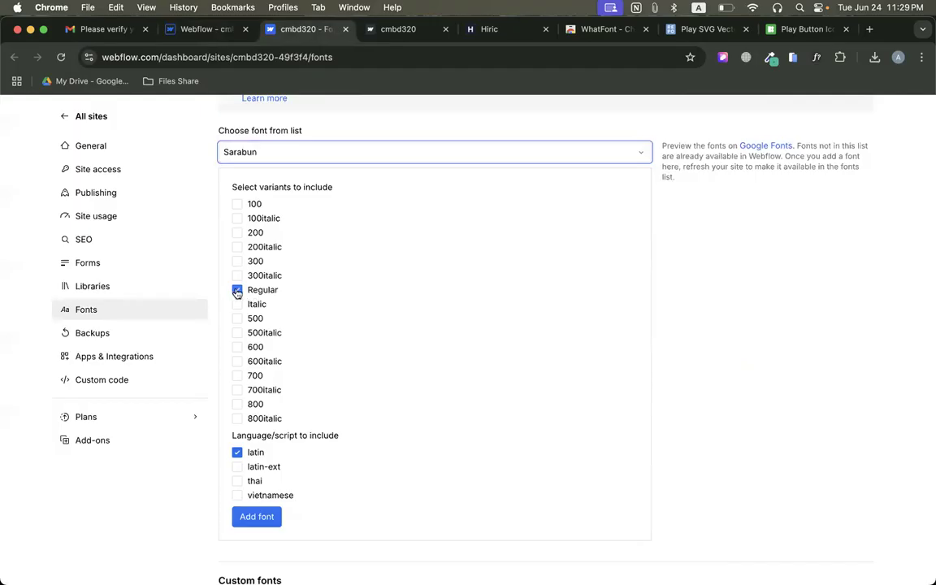
pyautogui.click(237, 319)
pyautogui.click(238, 347)
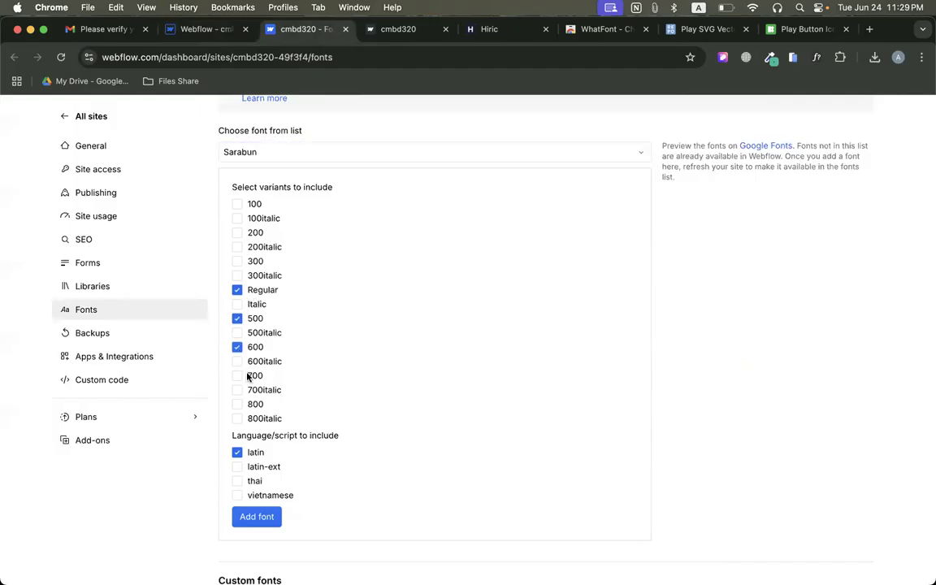
pyautogui.click(239, 377)
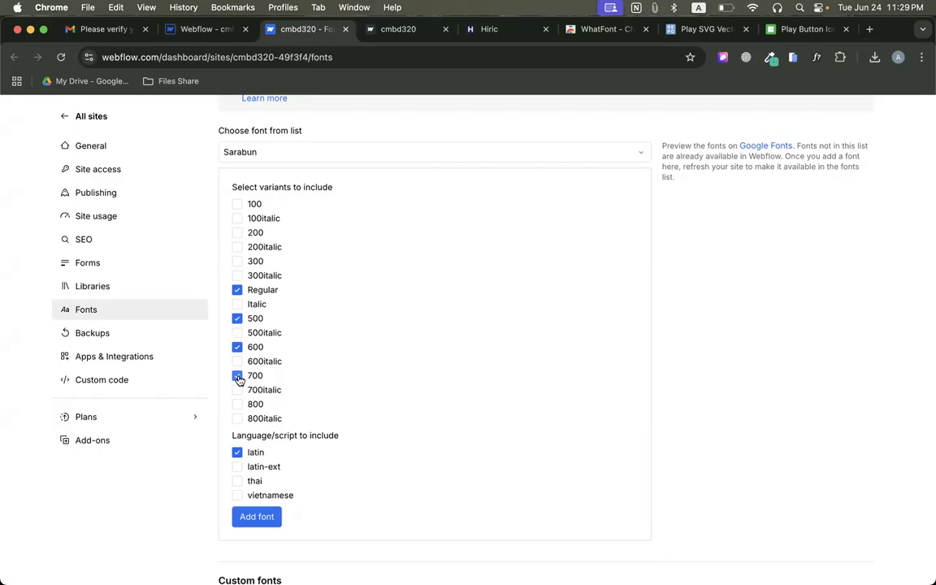
pyautogui.click(253, 517)
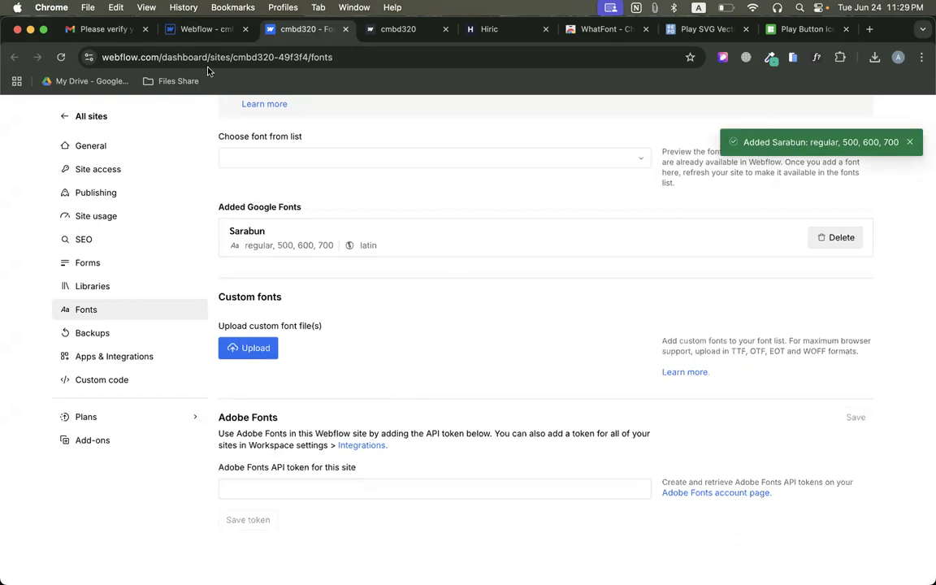
pyautogui.click(203, 29)
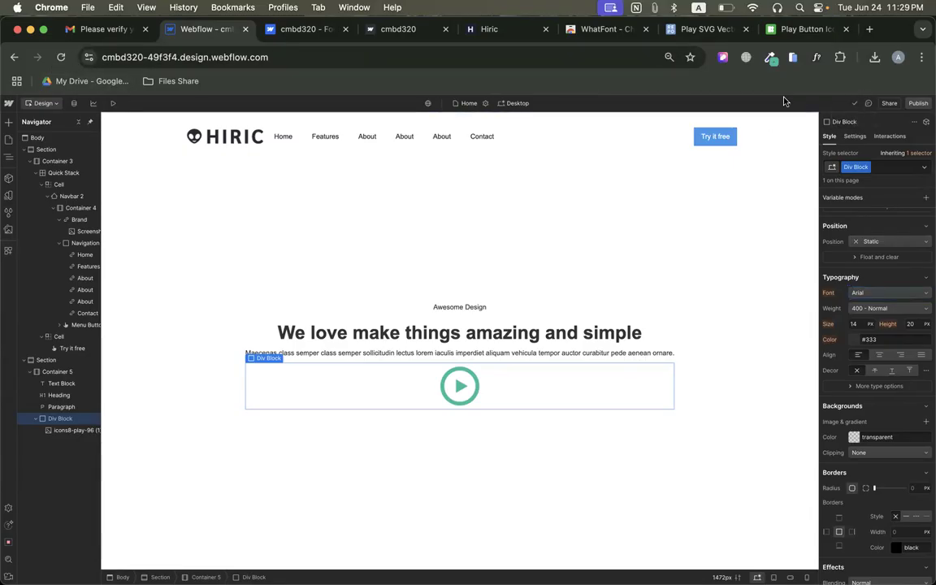
pyautogui.click(57, 57)
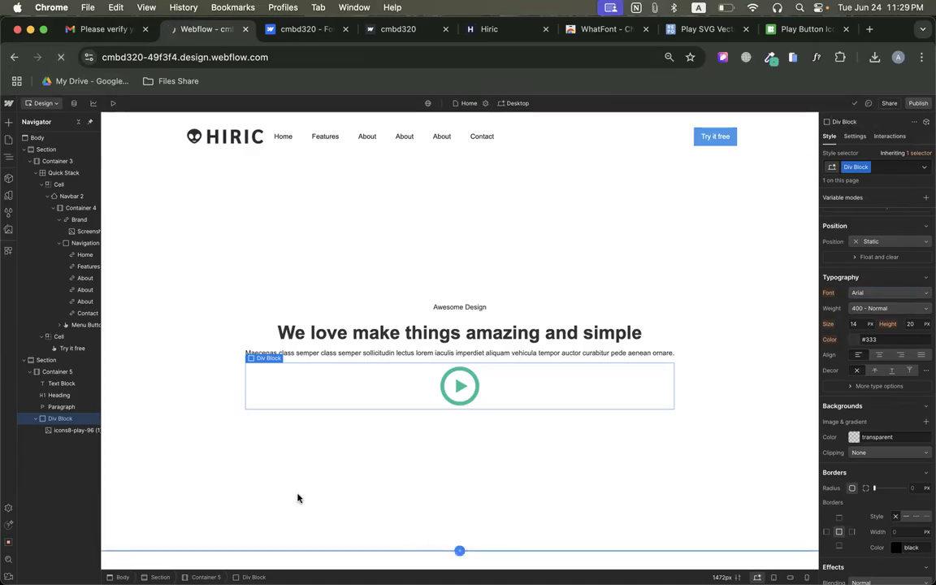
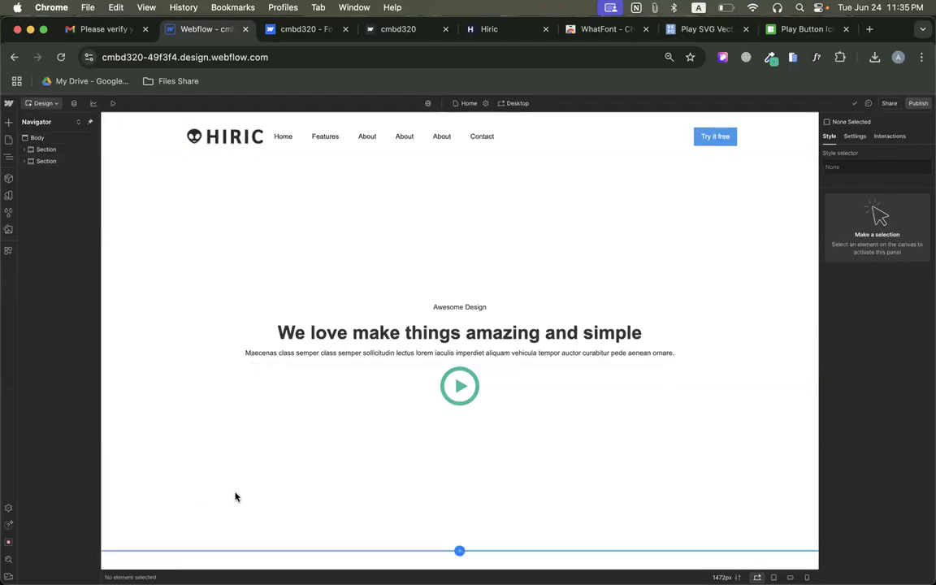
# Check the WhatFont details of the "Awesome Design" text on the original Hiric page and return to the Webflow designer.
pyautogui.click(213, 504)
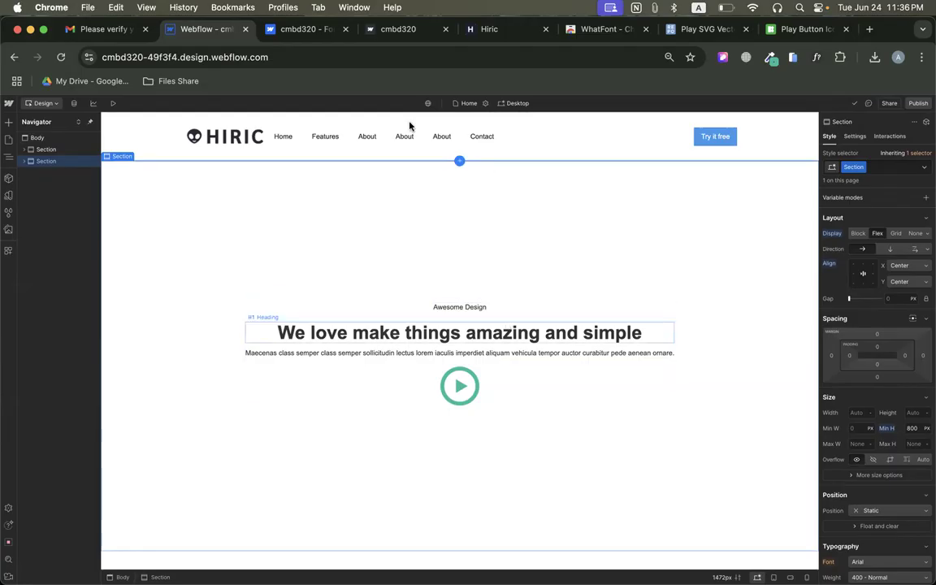
pyautogui.click(399, 29)
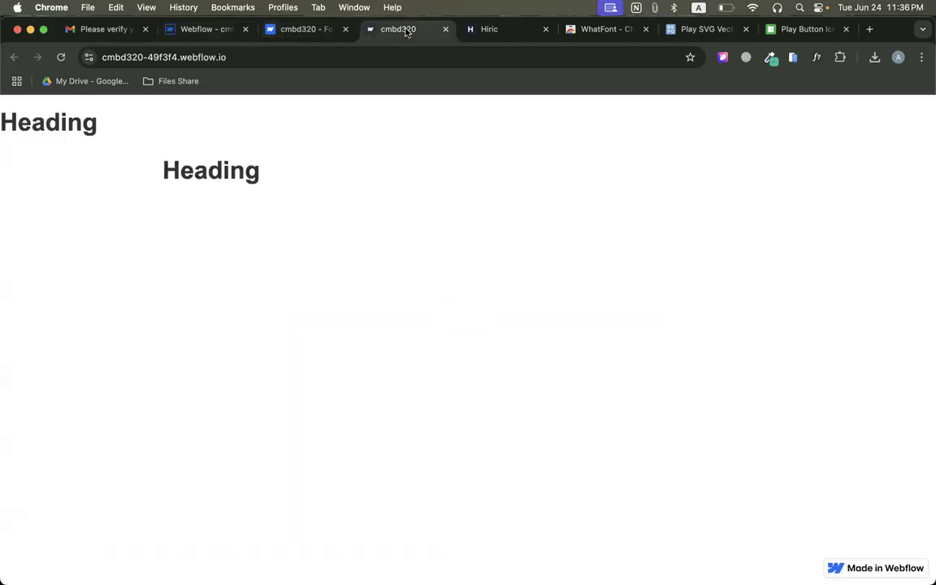
pyautogui.click(498, 31)
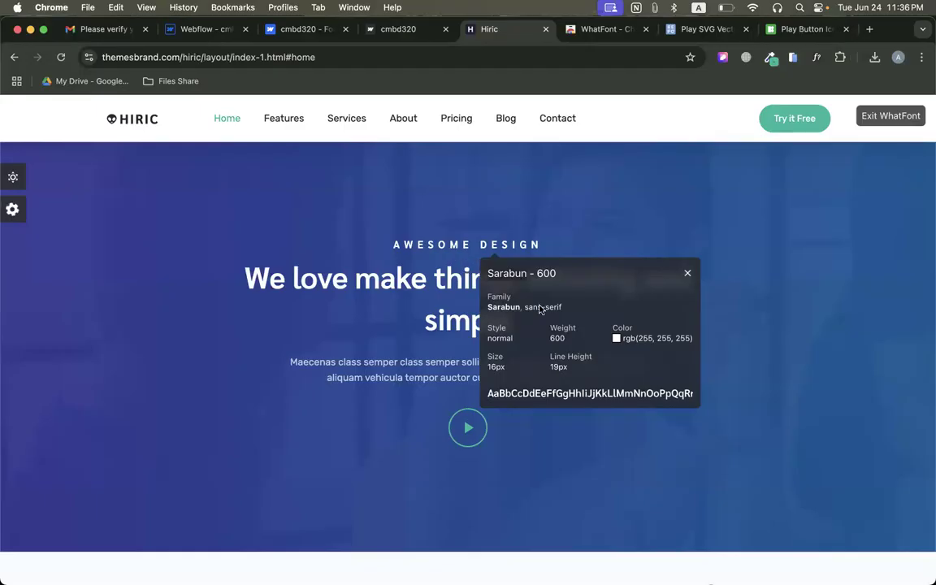
pyautogui.click(191, 31)
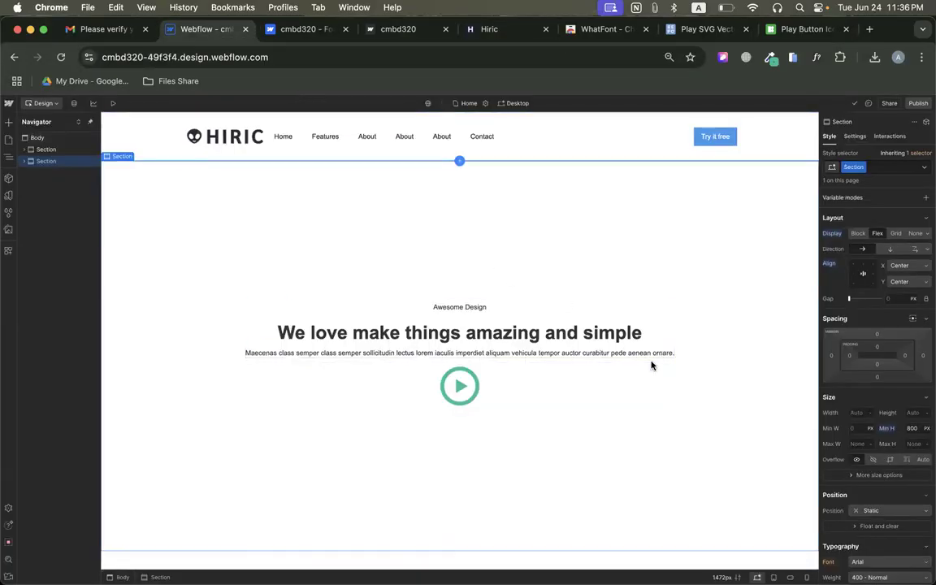
# Set the "Awesome Design" text block's font to Sarabun with weight 600 - Semi Bold.
pyautogui.click(447, 307)
pyautogui.scroll(-5, 878, 325)
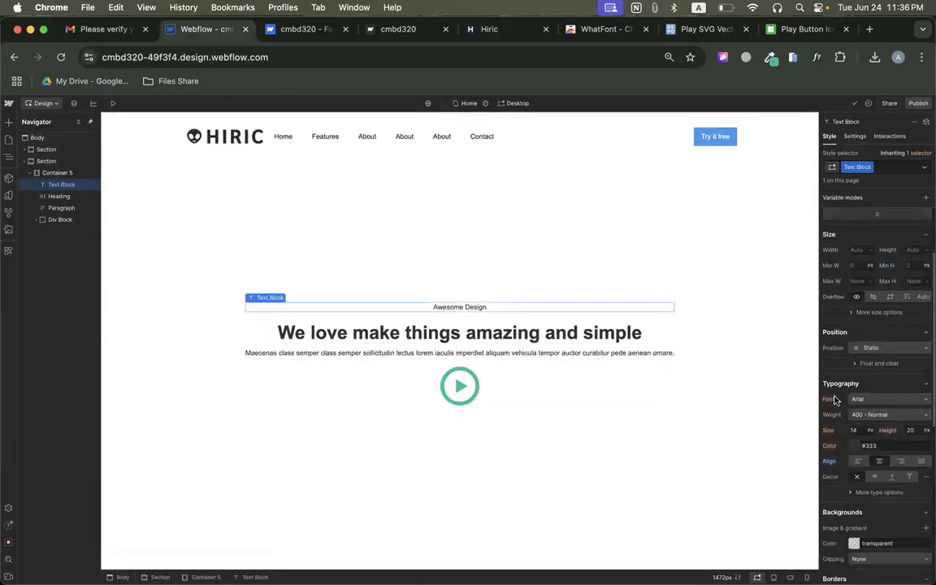
pyautogui.click(880, 295)
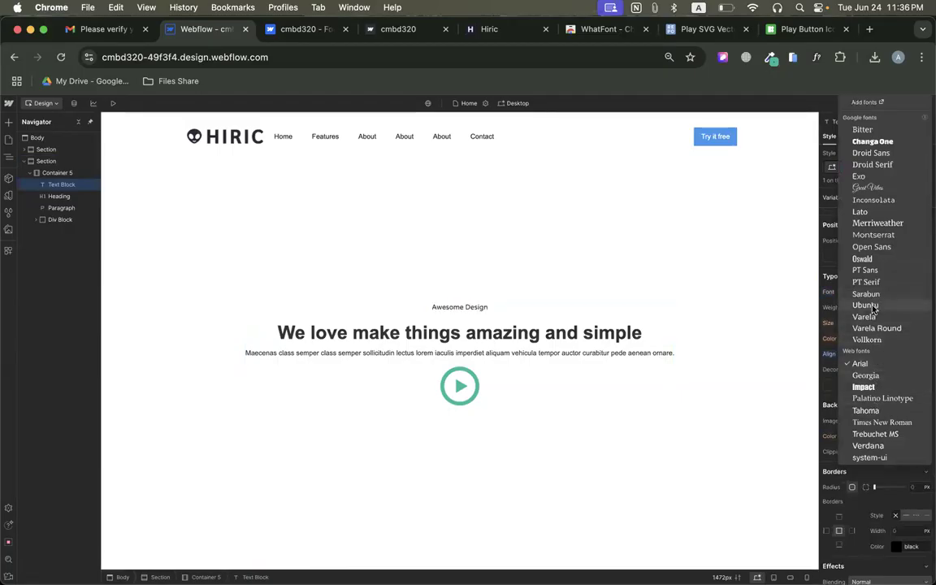
pyautogui.click(865, 294)
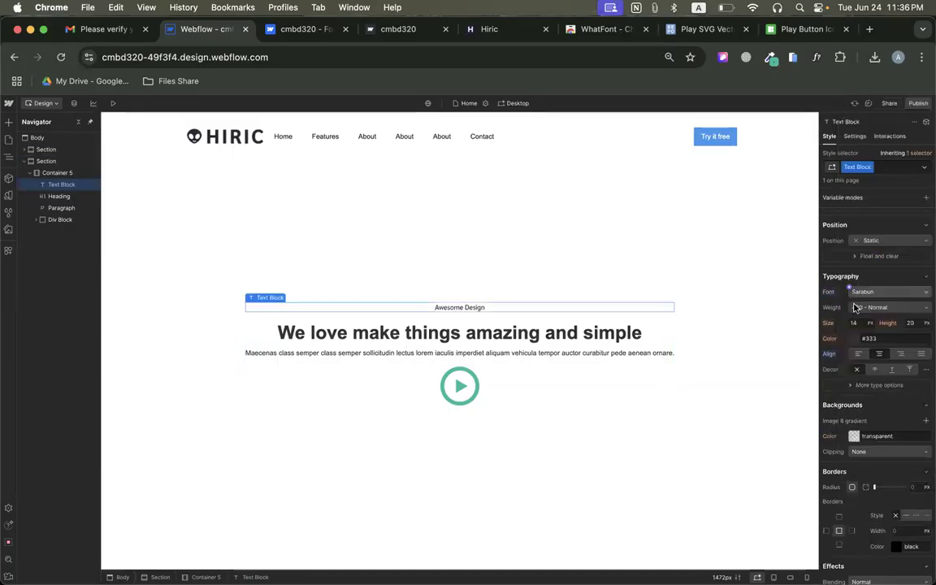
pyautogui.click(854, 307)
pyautogui.click(817, 298)
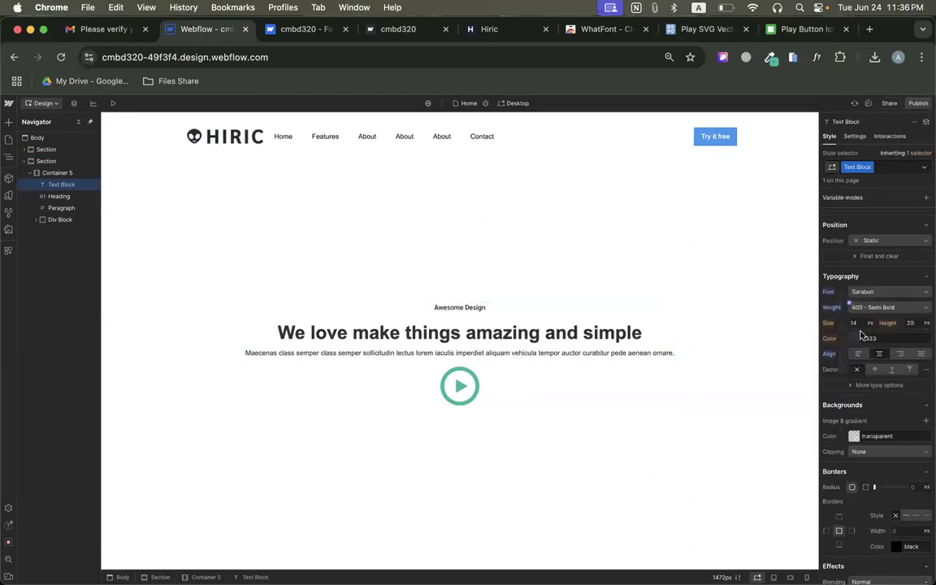
# Set the "Awesome Design" text block's font size to 16 px and line height to 19 px.
pyautogui.click(858, 323)
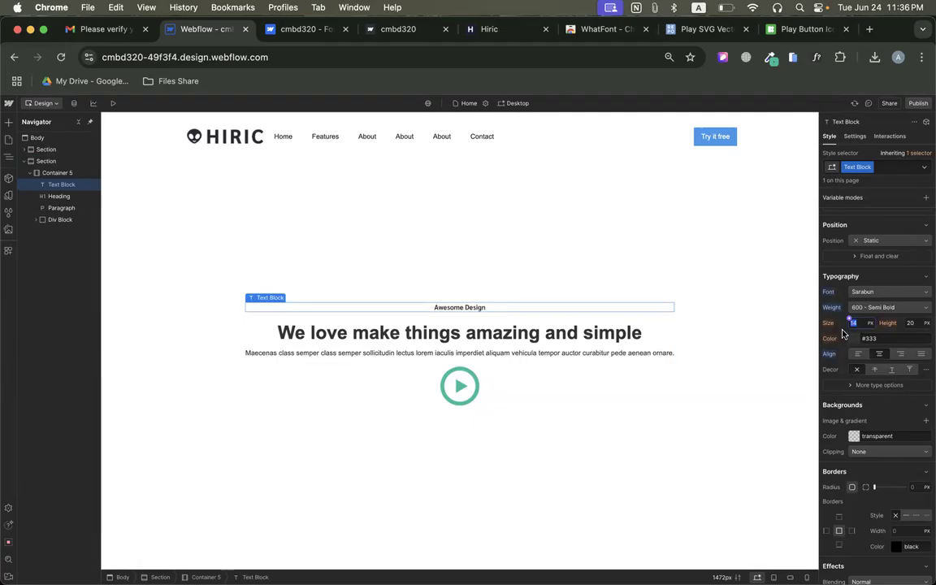
pyautogui.write('16')
pyautogui.press('Return')
pyautogui.press('Return')
pyautogui.click(908, 326)
pyautogui.click(914, 322)
pyautogui.write('18')
pyautogui.press('Return')
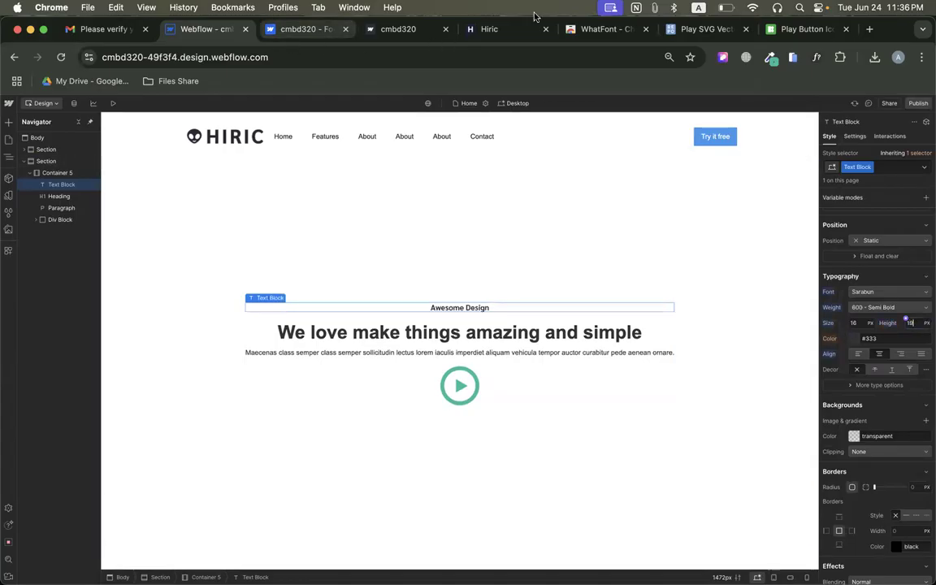
# Inspect the hero heading on the original Hiric page with WhatFont and return to the Webflow designer.
pyautogui.click(503, 30)
pyautogui.scroll(-2, 496, 430)
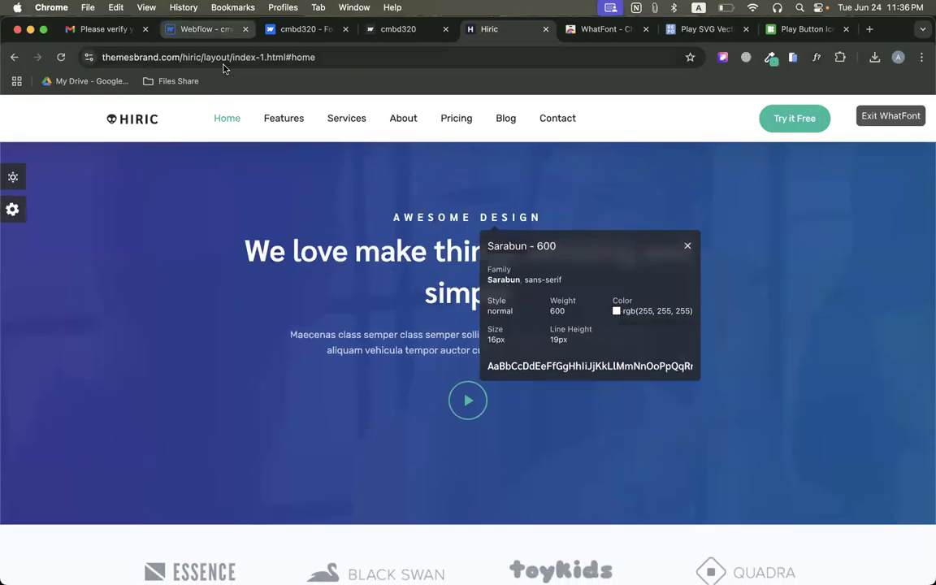
pyautogui.click(382, 251)
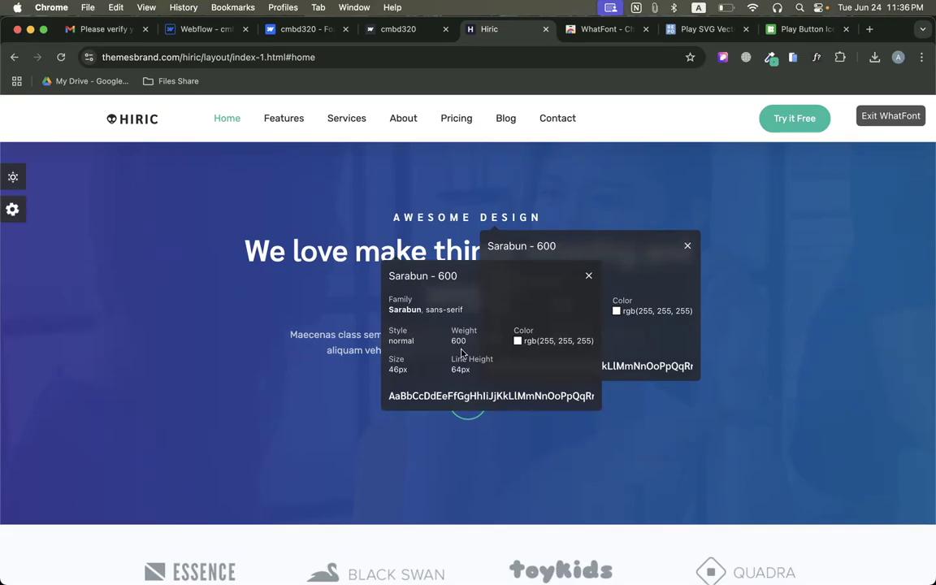
pyautogui.click(221, 30)
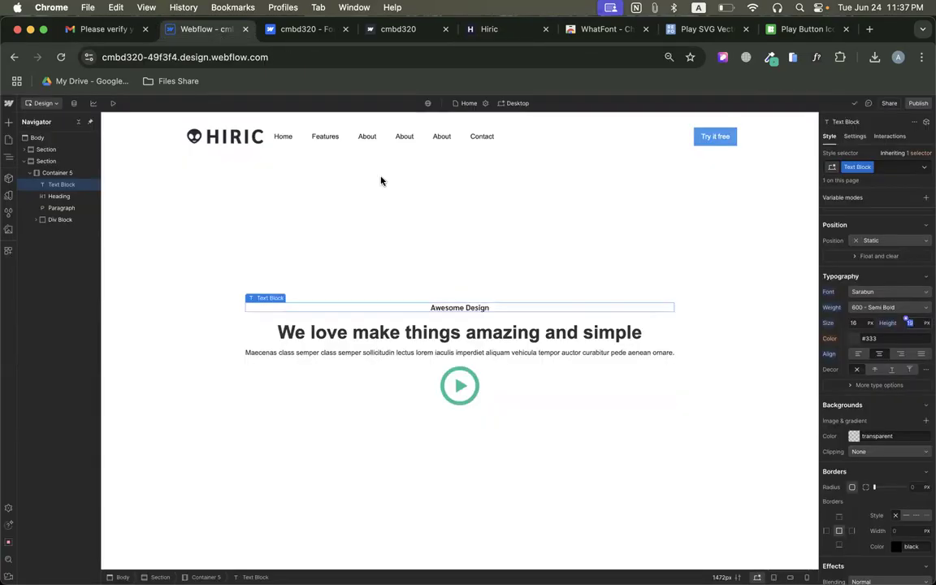
# Set the "We love make things amazing and simple" heading's font to Sarabun with weight 600 - Semi Bold.
pyautogui.click(478, 334)
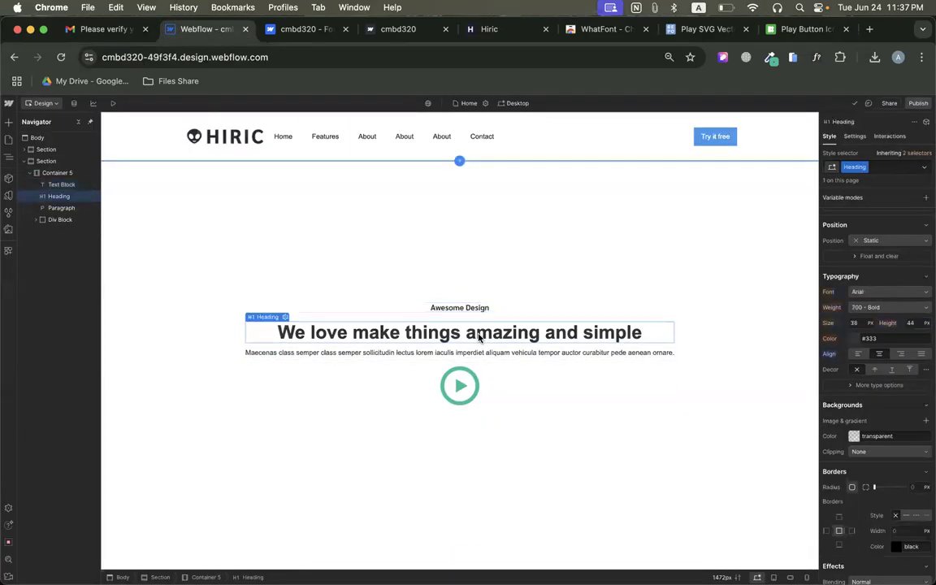
pyautogui.click(870, 293)
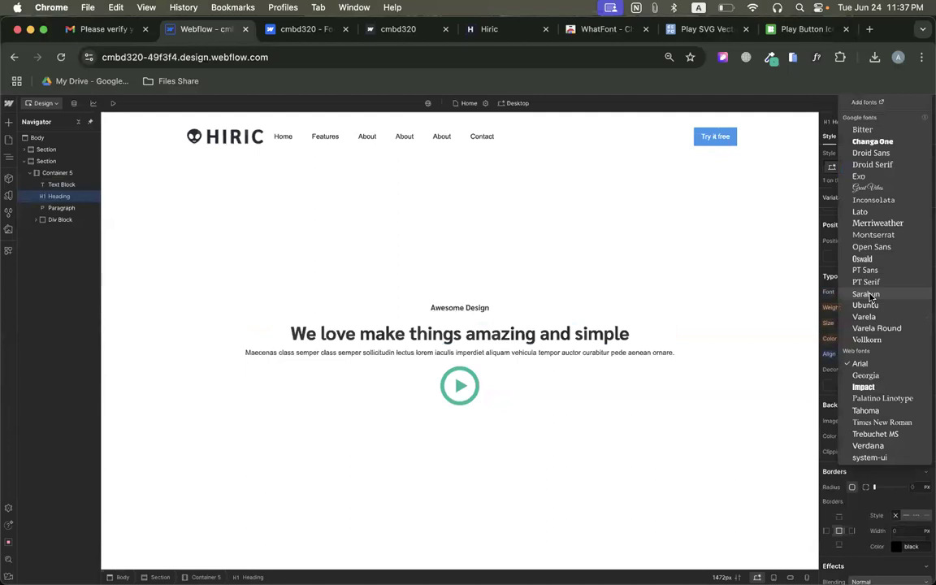
pyautogui.click(866, 293)
pyautogui.click(860, 323)
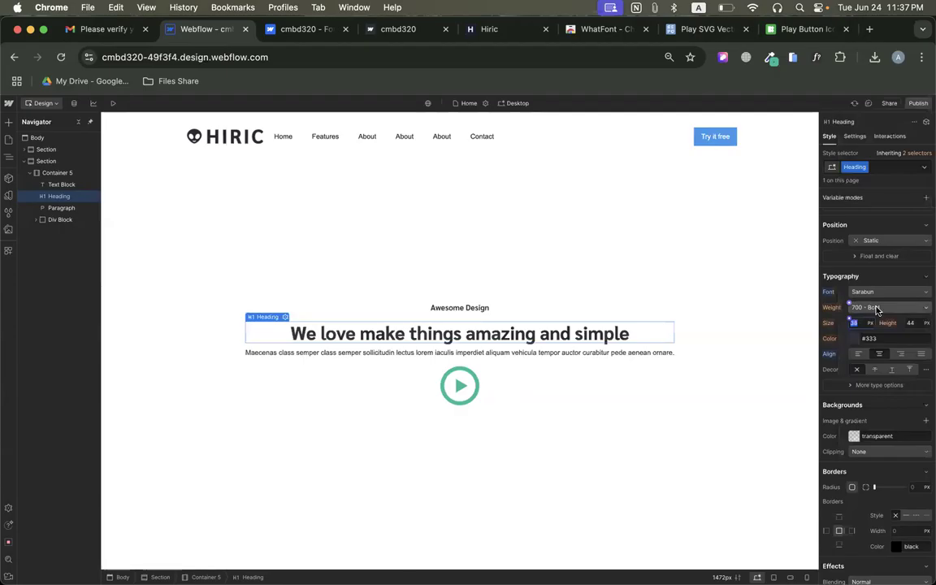
pyautogui.click(877, 309)
pyautogui.click(871, 301)
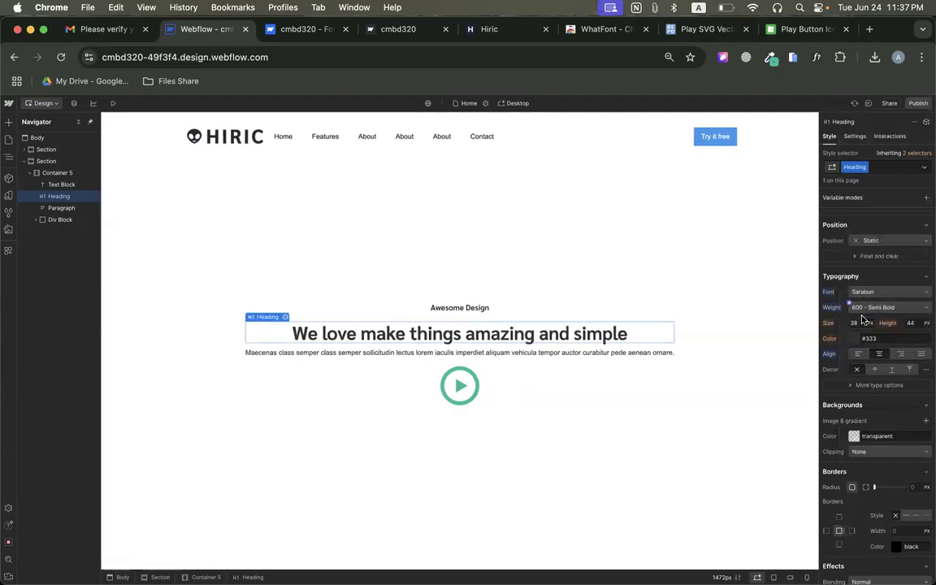
# Set the hero heading's font size to 46 px and its line height to 64 px.
pyautogui.click(854, 325)
pyautogui.press('Tab')
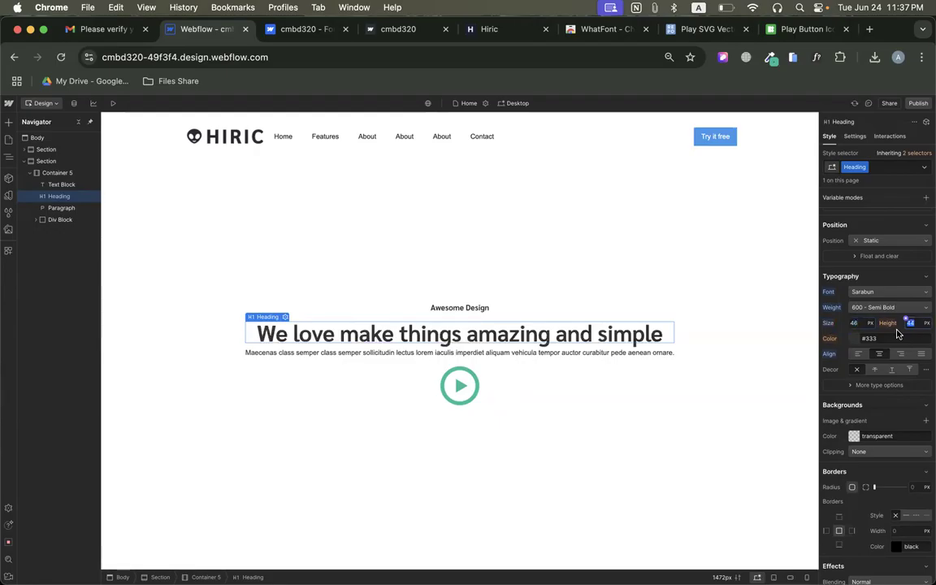
pyautogui.write('64')
pyautogui.press('Return')
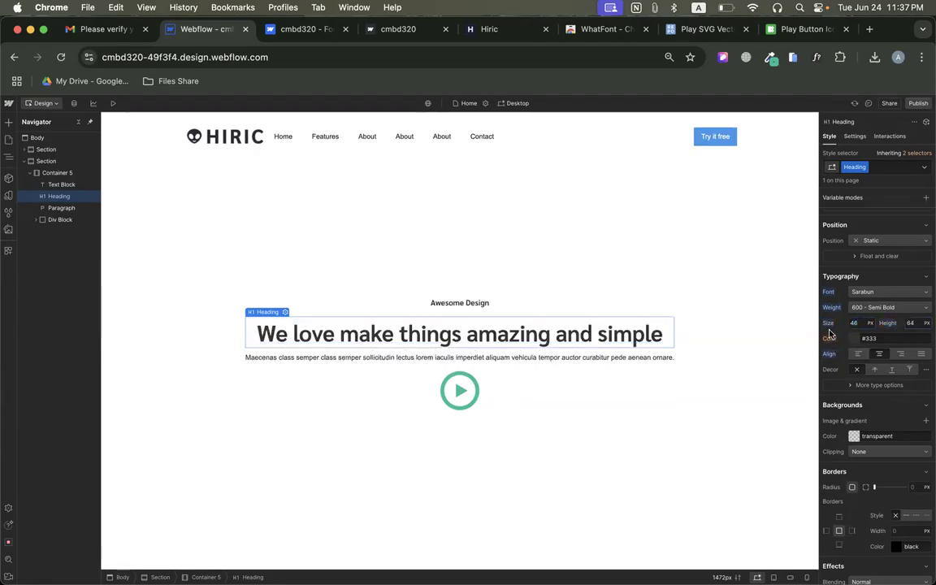
# Select the hero paragraph, inspect its counterpart on the original Hiric page with WhatFont, and return to the Webflow designer.
pyautogui.click(425, 359)
pyautogui.click(294, 29)
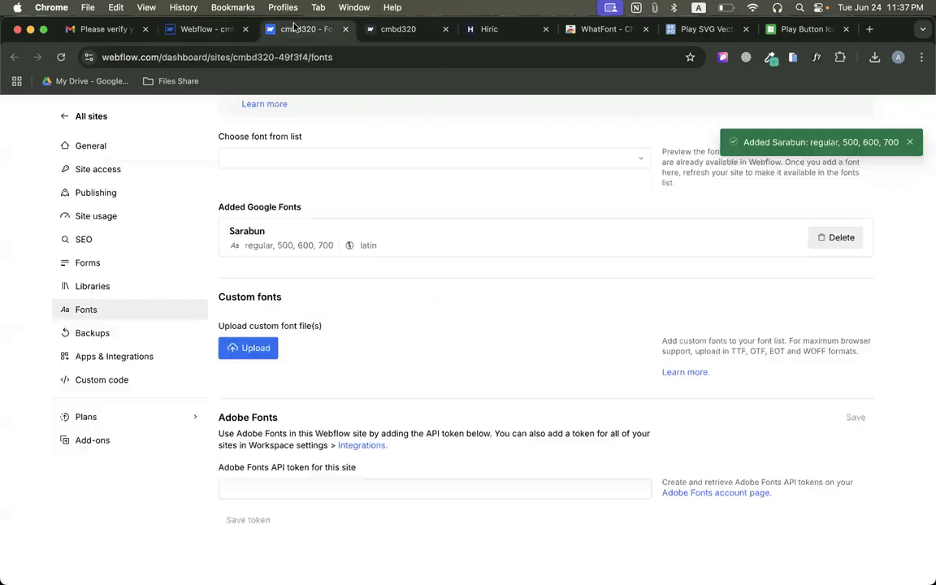
pyautogui.click(488, 28)
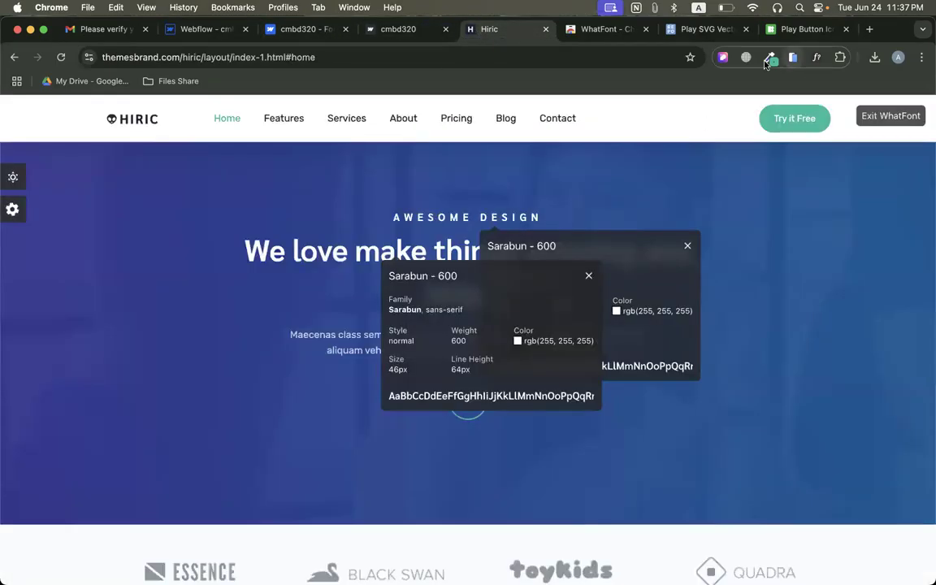
pyautogui.click(295, 335)
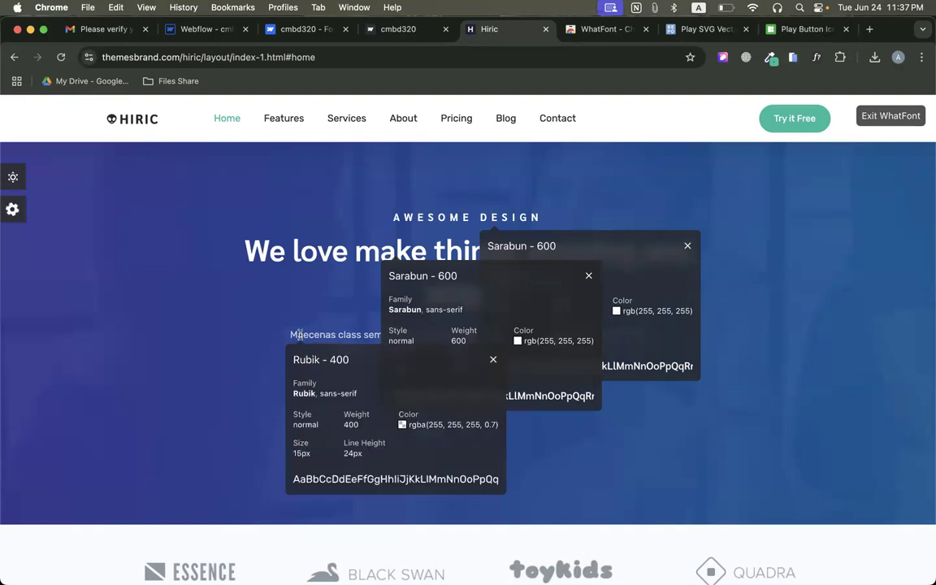
pyautogui.scroll(-1, 296, 317)
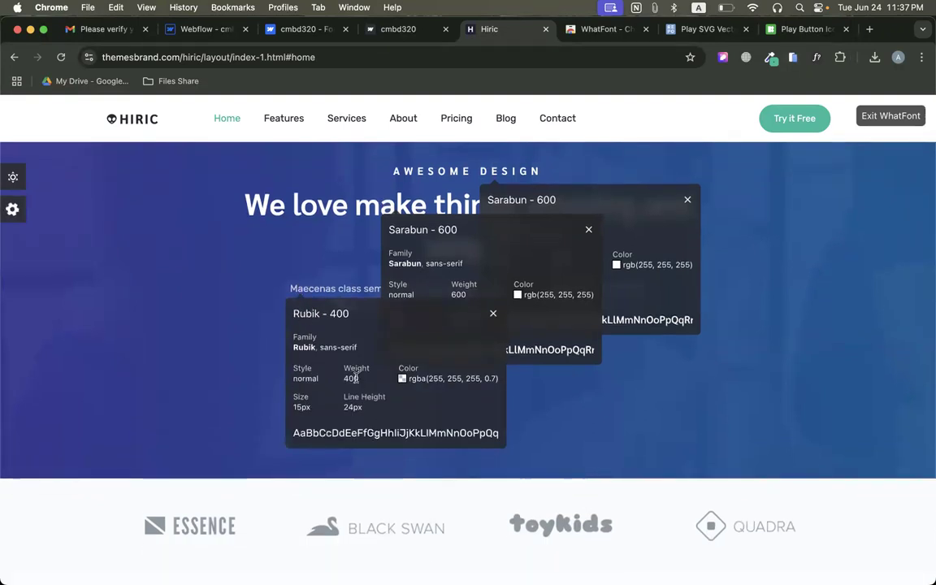
pyautogui.click(207, 29)
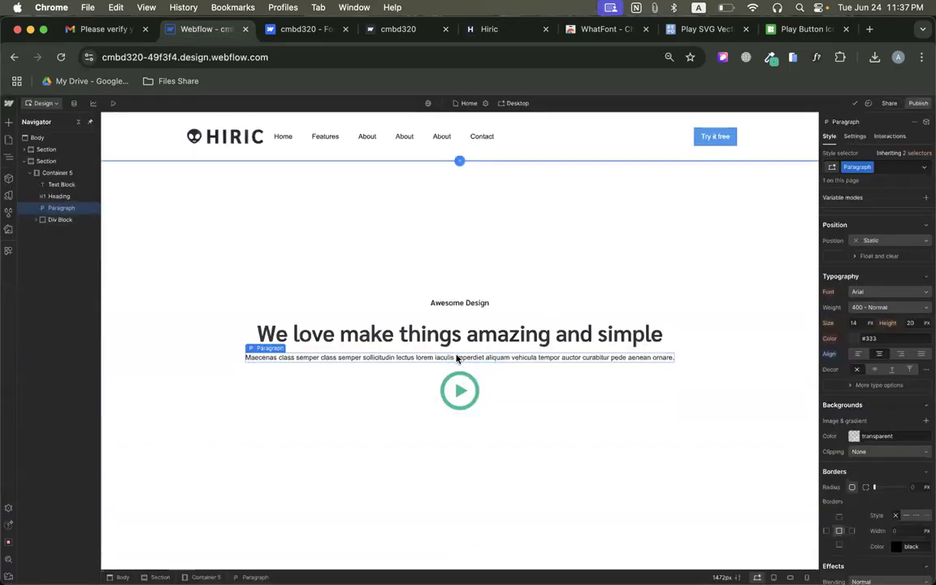
# Go to the site's font settings and choose the Google font Rubik.
pyautogui.click(872, 292)
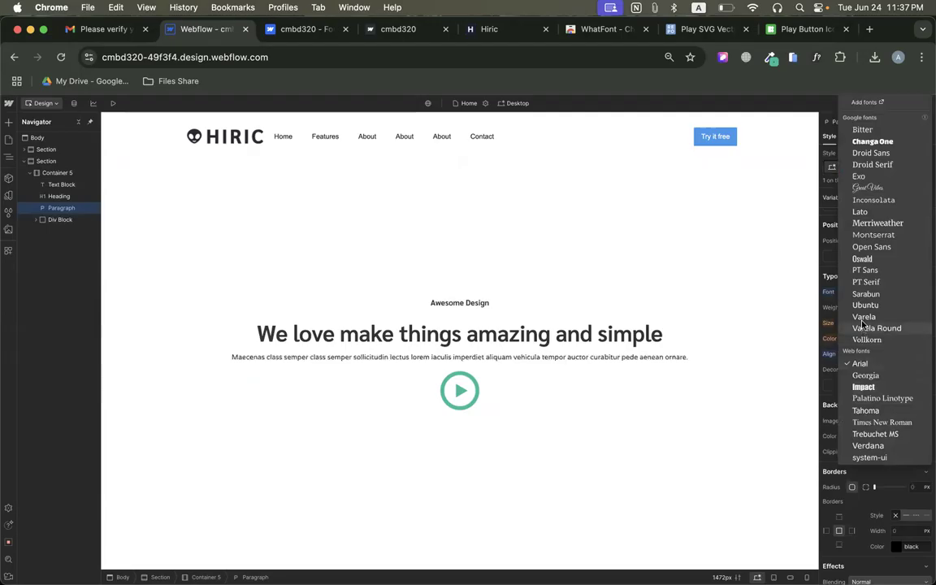
pyautogui.click(866, 102)
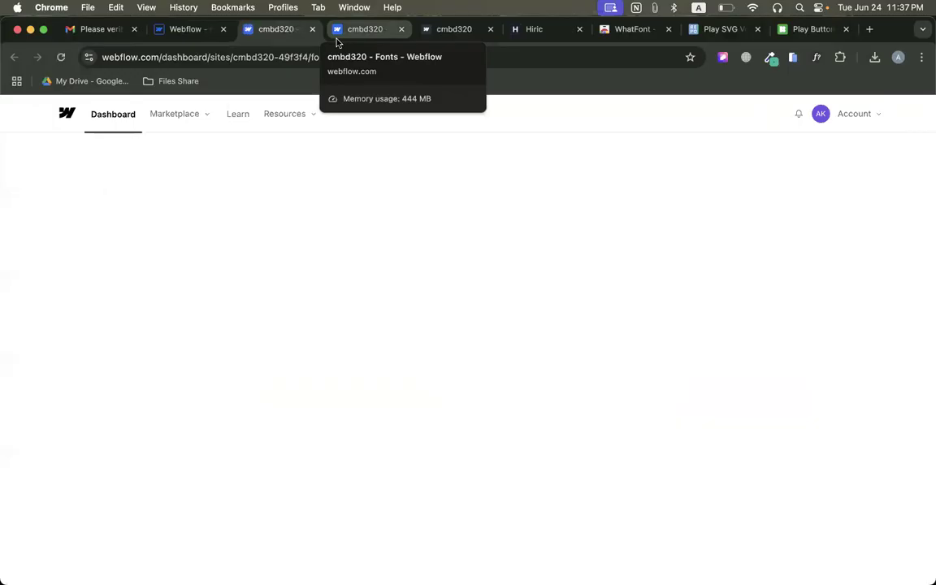
pyautogui.click(336, 37)
pyautogui.scroll(3, 284, 236)
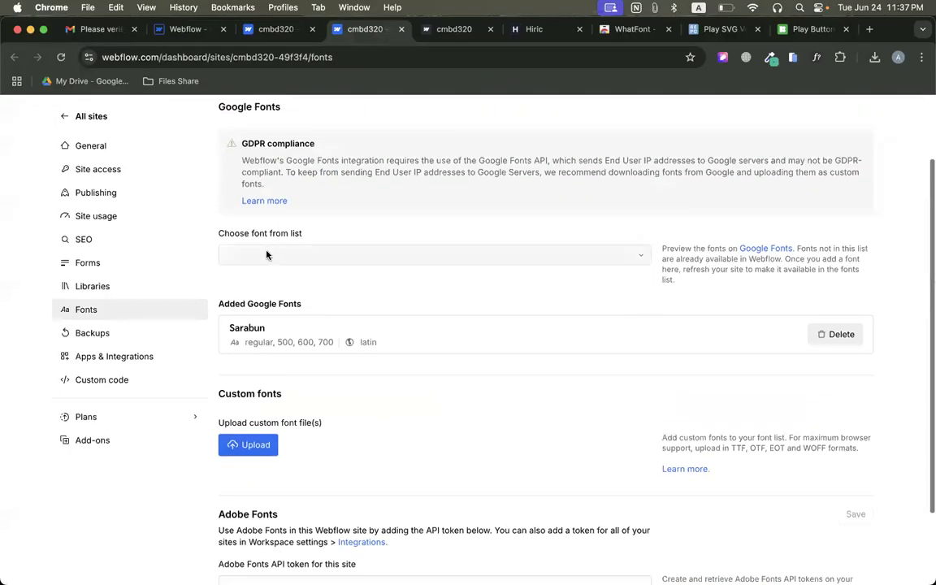
pyautogui.click(272, 254)
pyautogui.write('rubi')
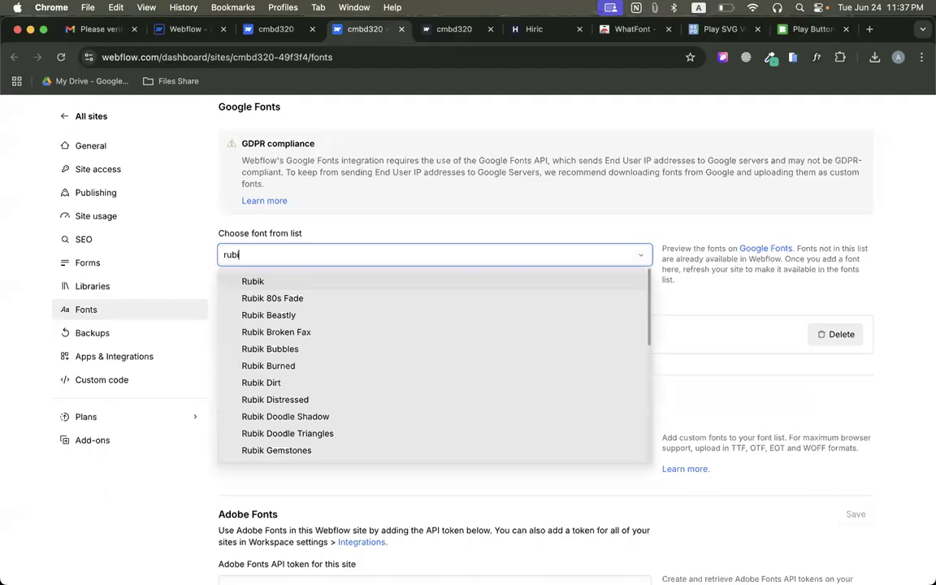
pyautogui.click(276, 282)
# Add the Rubik font in the Regular, 500, 600 and 700 variants with latin script.
pyautogui.scroll(-2, 267, 277)
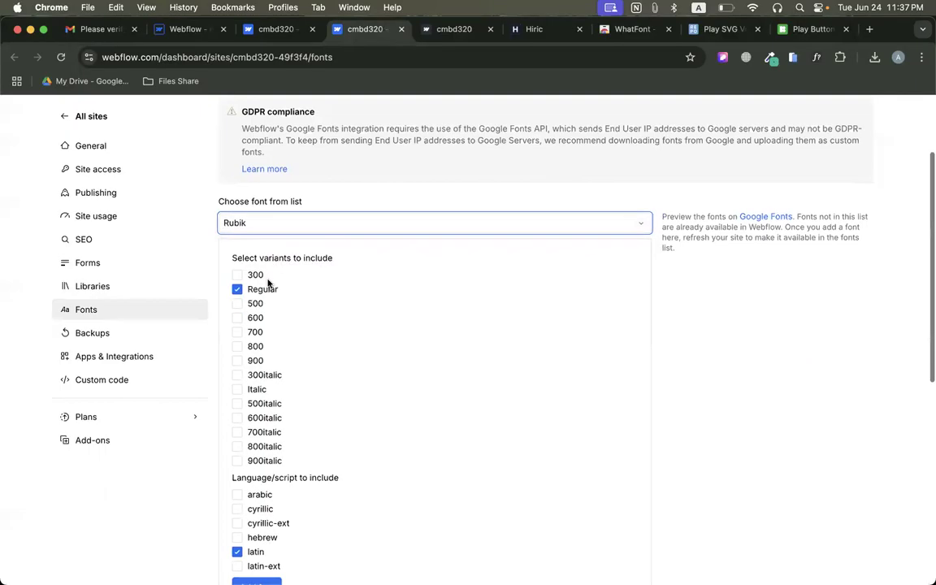
pyautogui.click(237, 250)
pyautogui.click(237, 264)
pyautogui.click(237, 278)
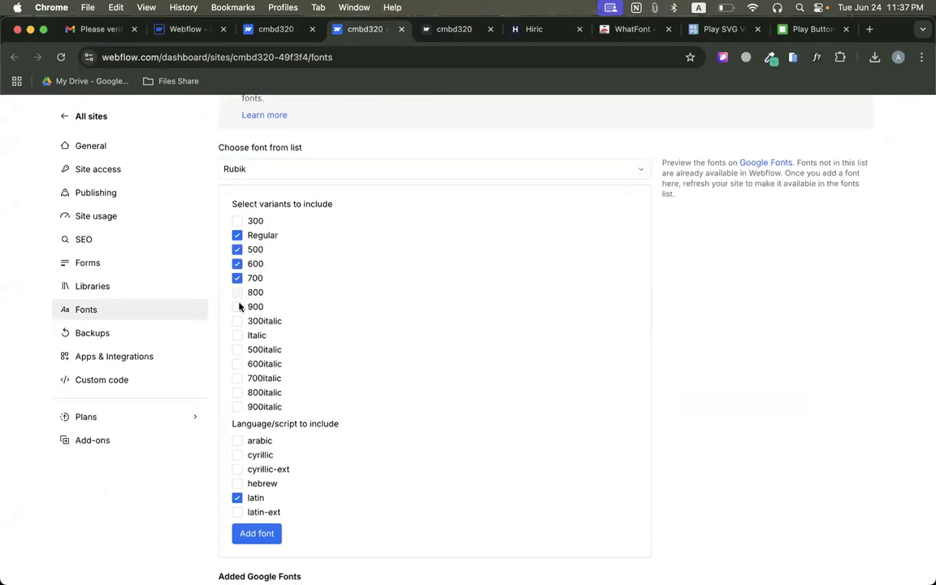
pyautogui.scroll(-2, 243, 317)
pyautogui.click(260, 484)
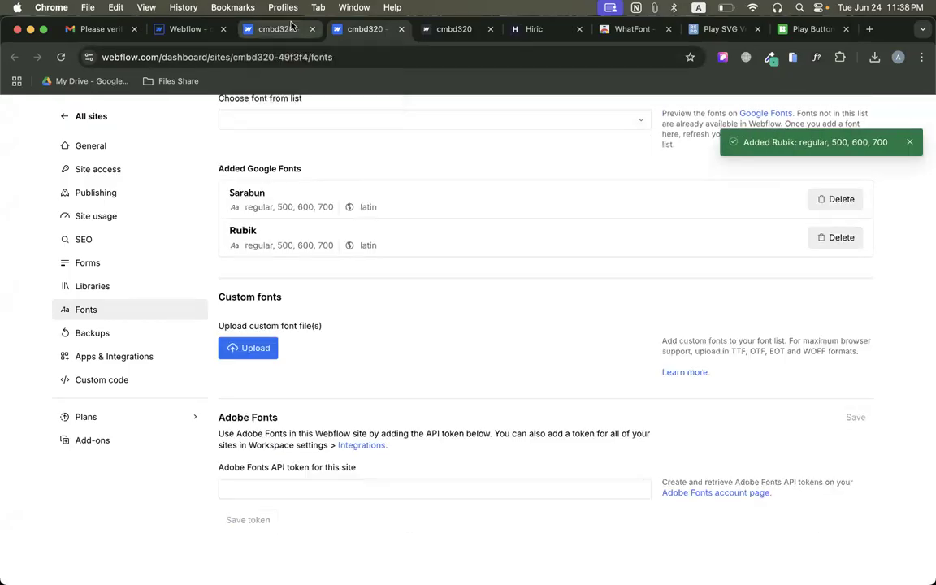
# Close both font settings pages and reload the Webflow designer.
pyautogui.click(313, 30)
pyautogui.hotkey('ctrl', 'w')
pyautogui.click(208, 33)
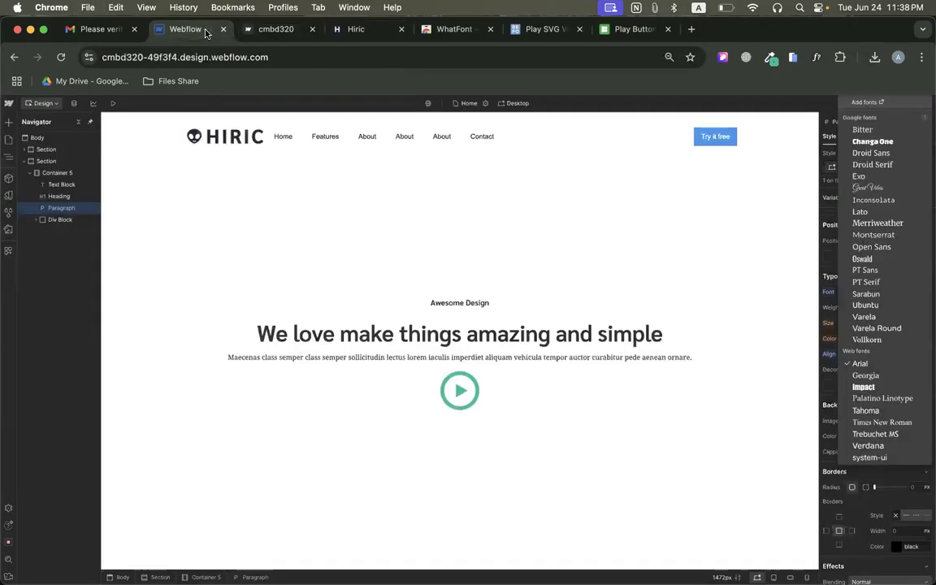
pyautogui.press('super+r')
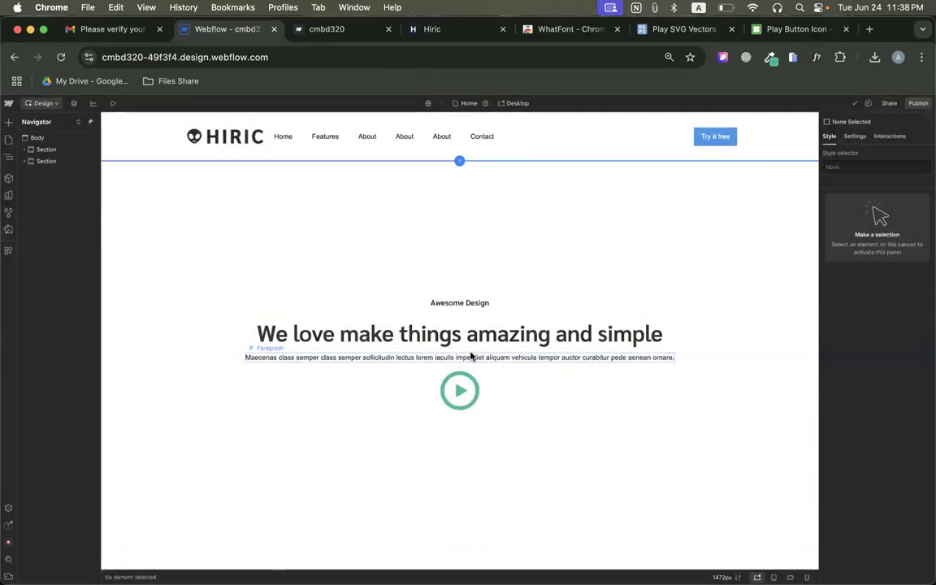
# Set the hero paragraph's font to Rubik and its size to 15 px.
pyautogui.click(473, 357)
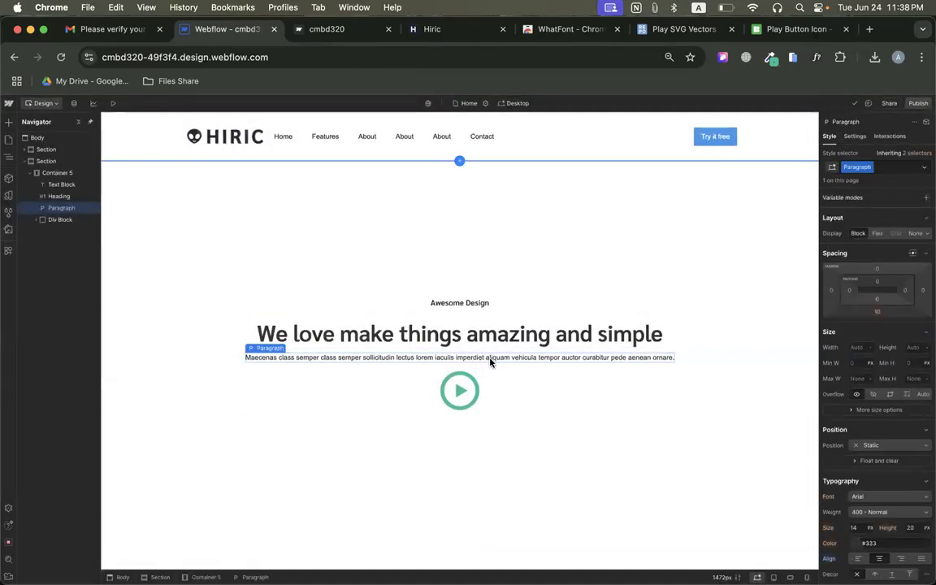
pyautogui.click(868, 497)
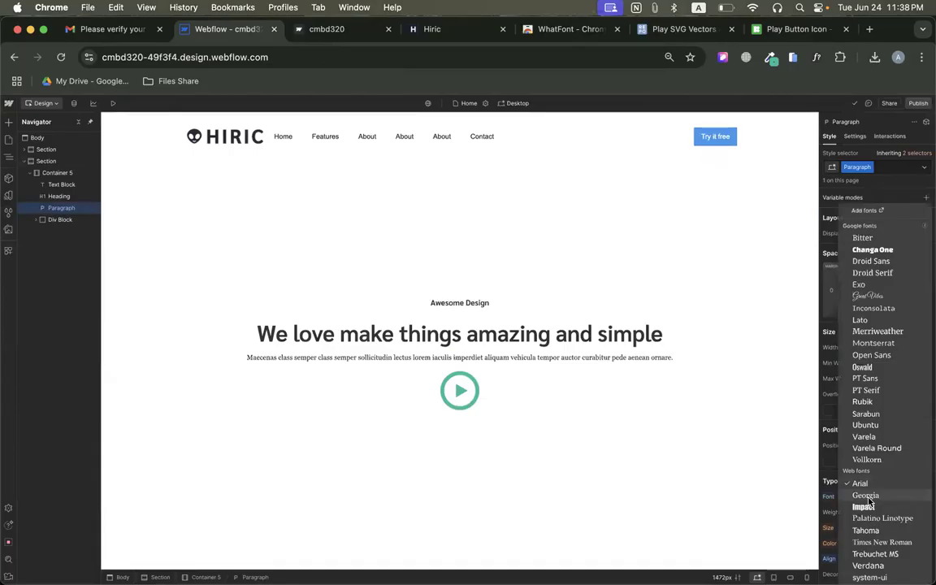
pyautogui.click(863, 401)
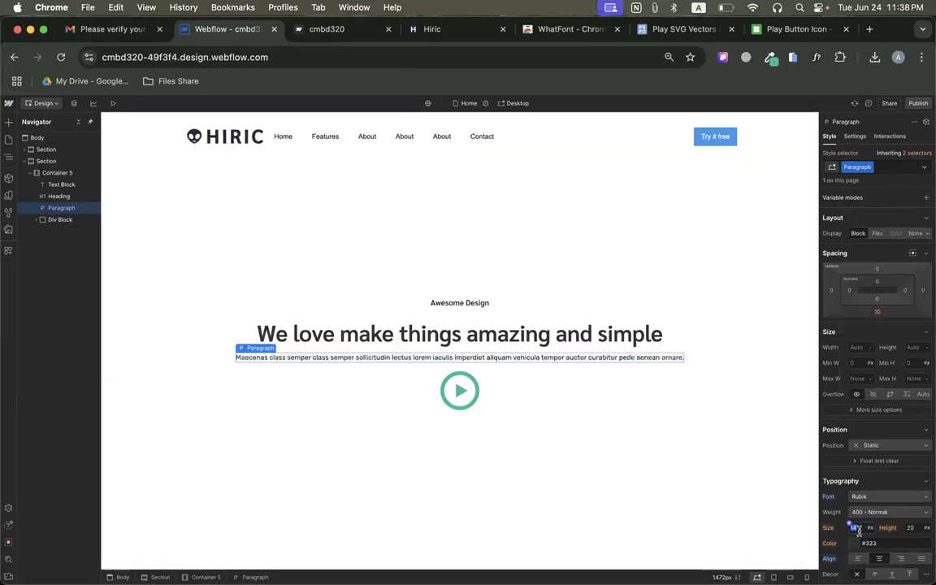
pyautogui.write('15')
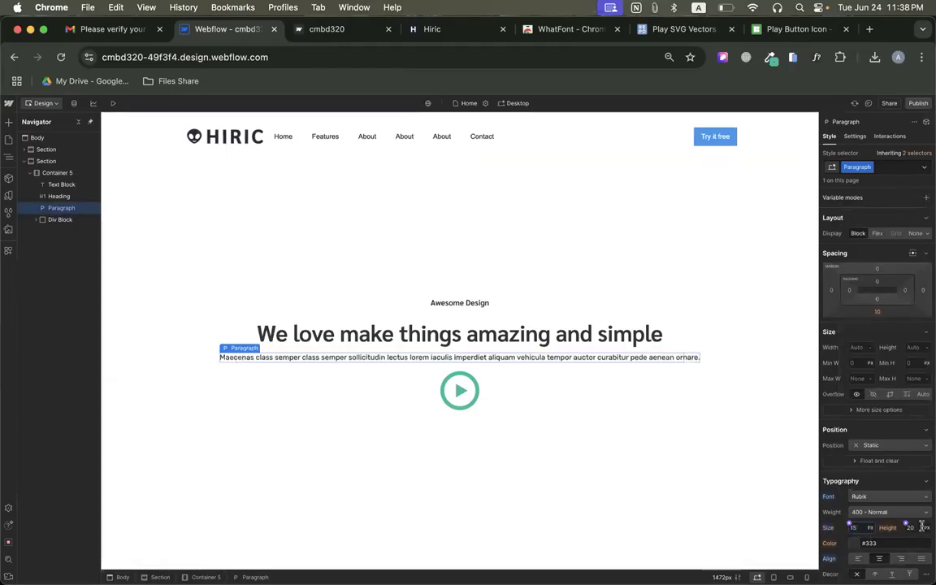
# Check the paragraph's line height on the original Hiric page and set the Webflow hero paragraph's line height to 24 px.
pyautogui.click(912, 529)
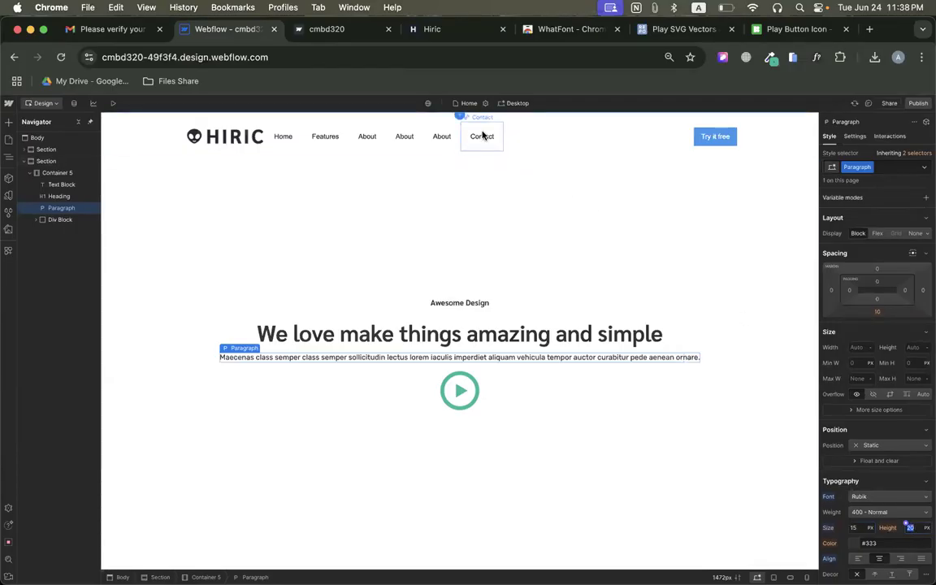
pyautogui.click(452, 31)
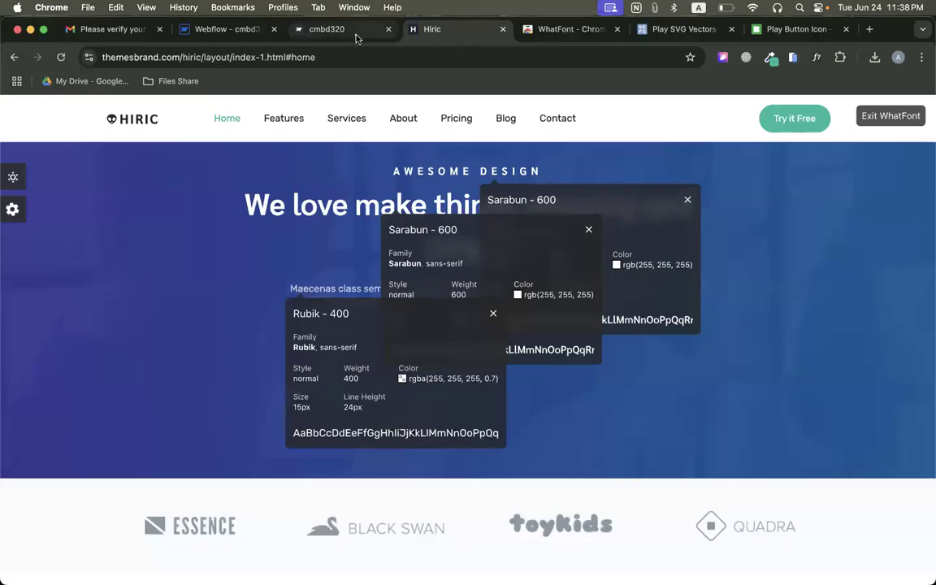
pyautogui.click(216, 29)
pyautogui.press('Return')
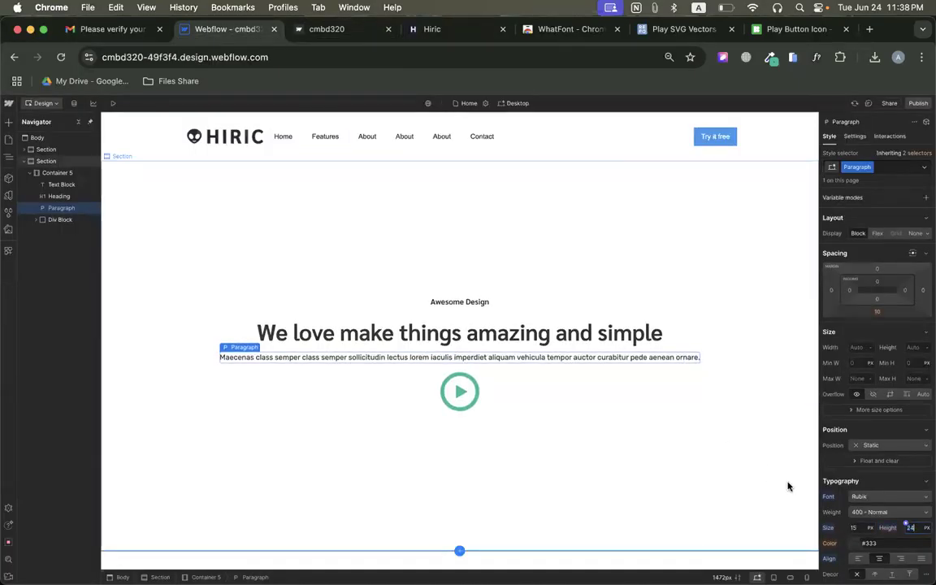
pyautogui.scroll(-3, 878, 455)
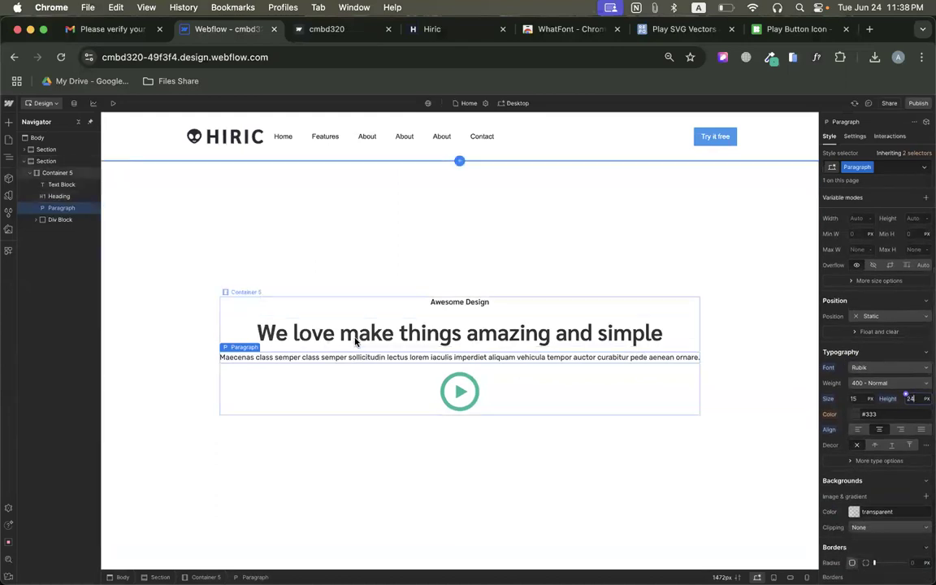
# Select the hero section, then replace WhatFont with CSS Peeper on the original Hiric page and set the browser zoom to 90%.
pyautogui.click(193, 396)
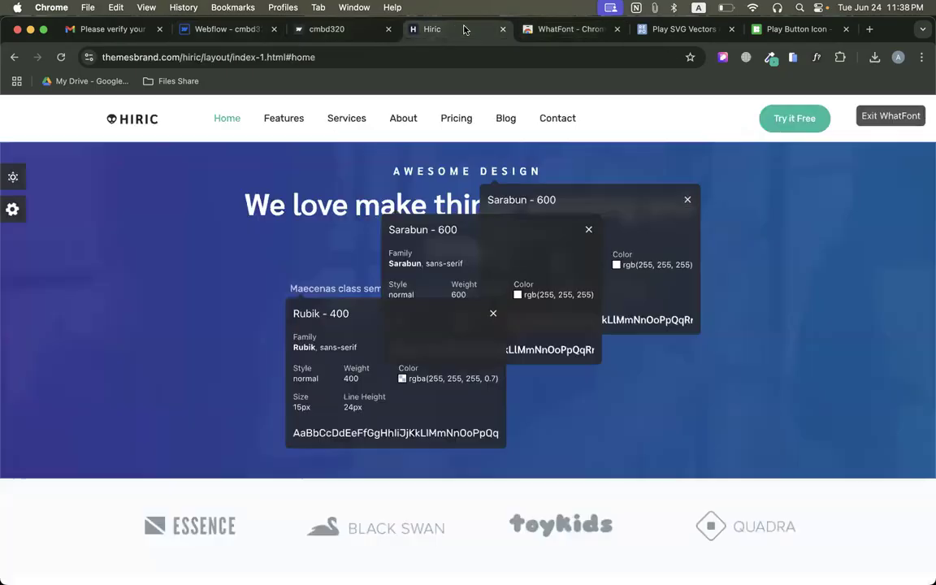
pyautogui.click(443, 29)
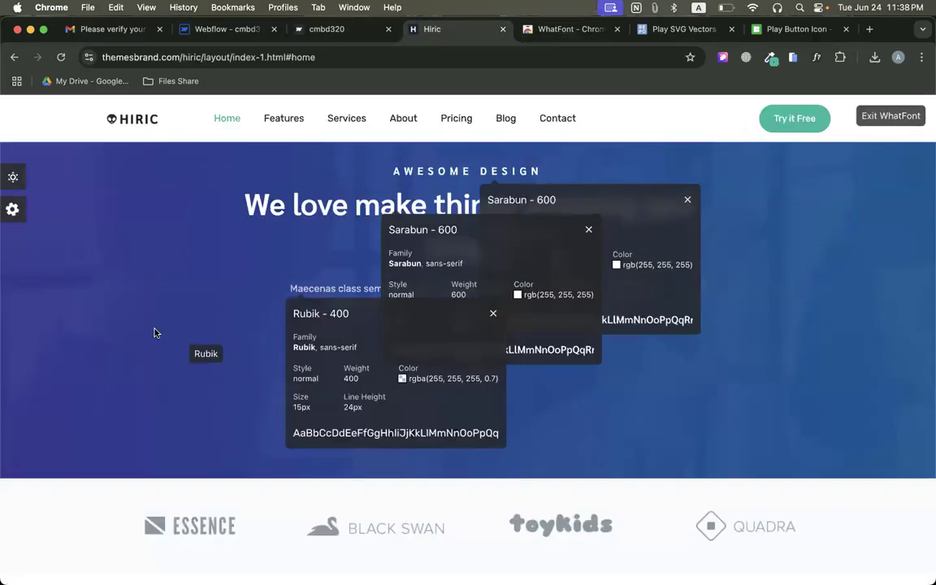
pyautogui.click(891, 116)
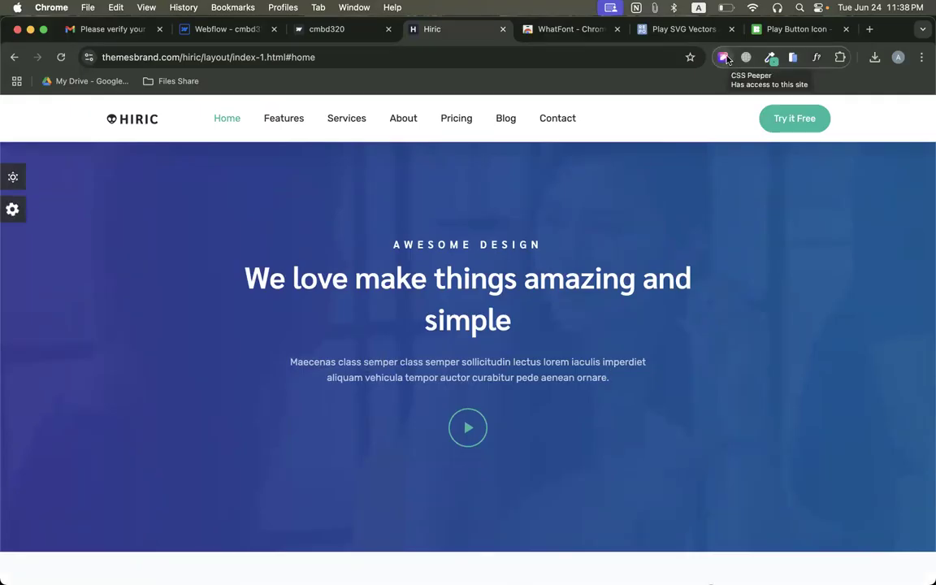
pyautogui.click(724, 57)
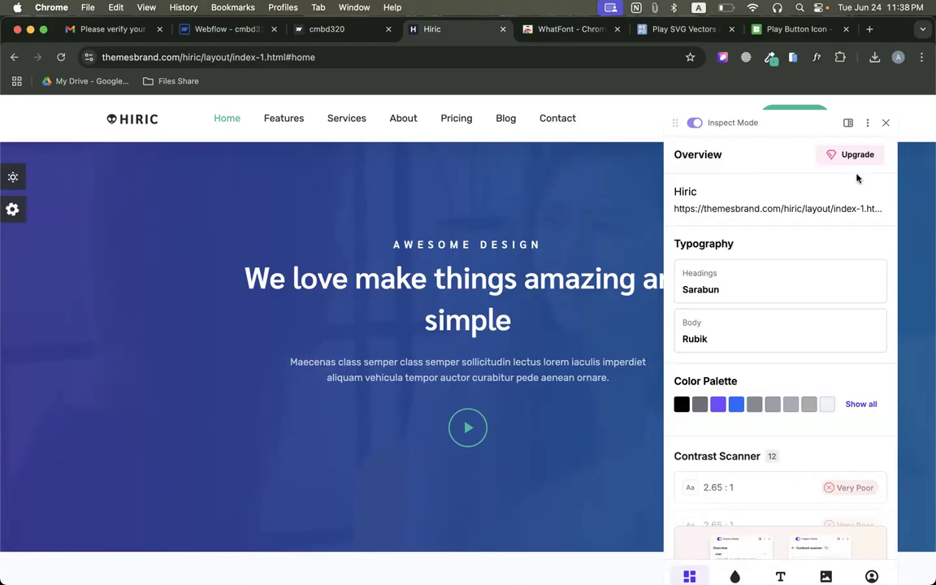
pyautogui.click(922, 57)
pyautogui.click(831, 318)
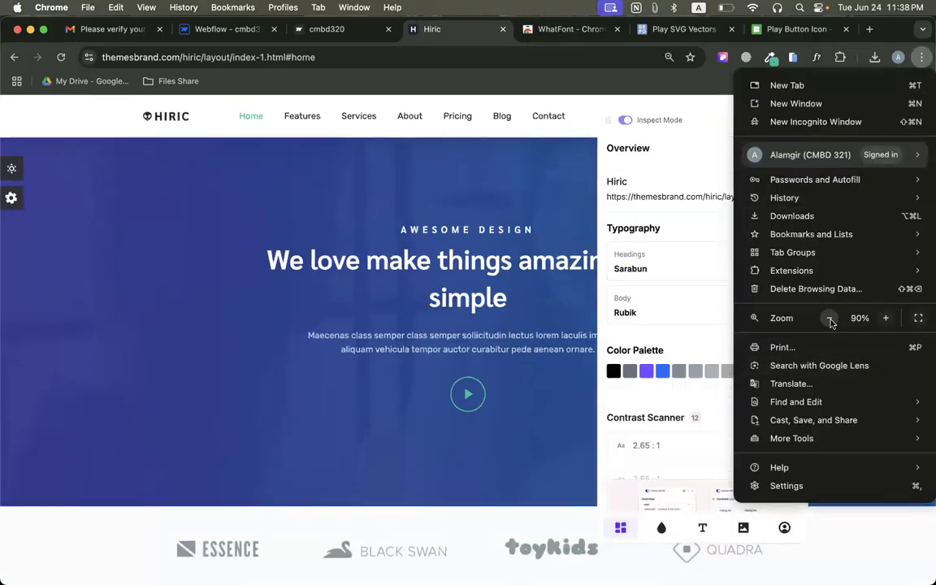
pyautogui.click(637, 459)
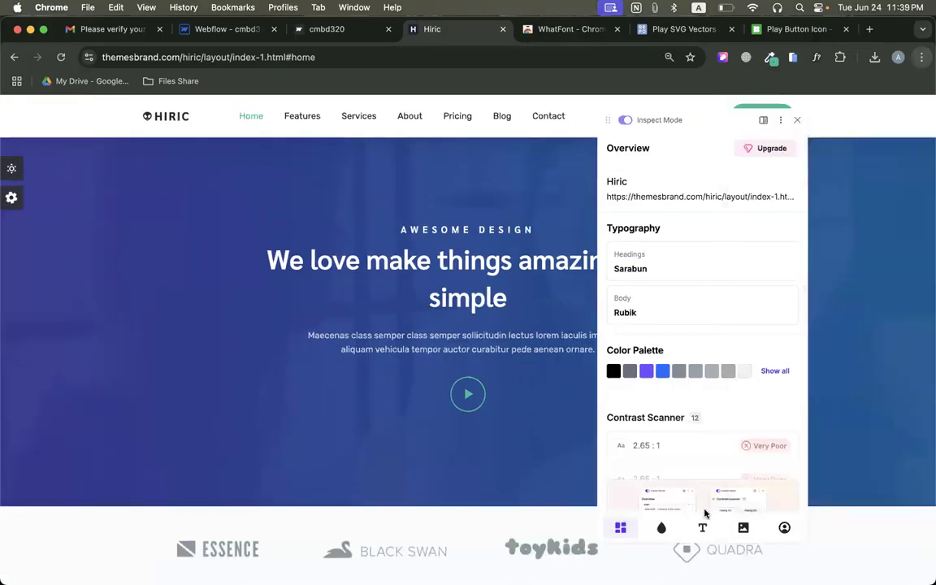
# Download the hero background image bg-home.jpg from the page assets in CSS Peeper.
pyautogui.click(743, 528)
pyautogui.scroll(-5, 708, 326)
pyautogui.scroll(-5, 709, 373)
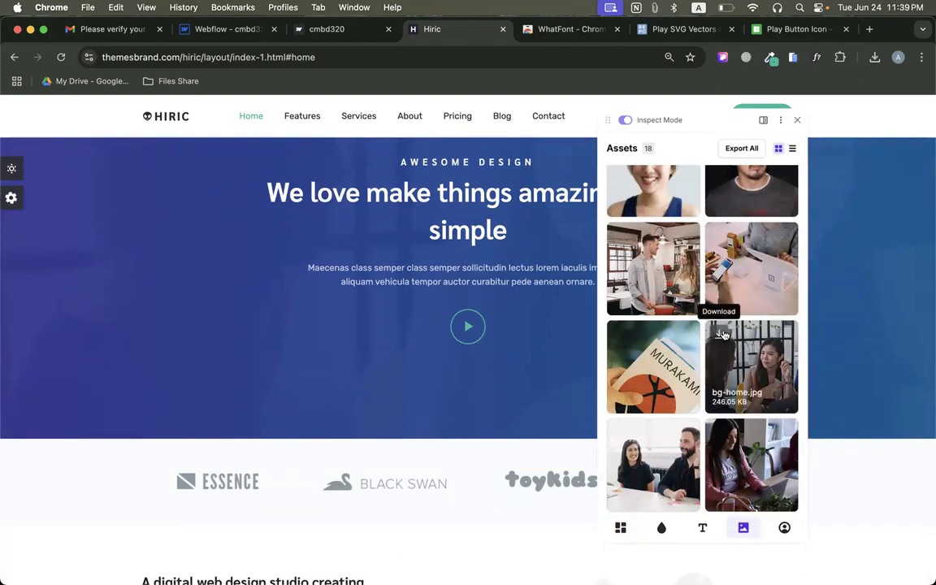
pyautogui.click(721, 336)
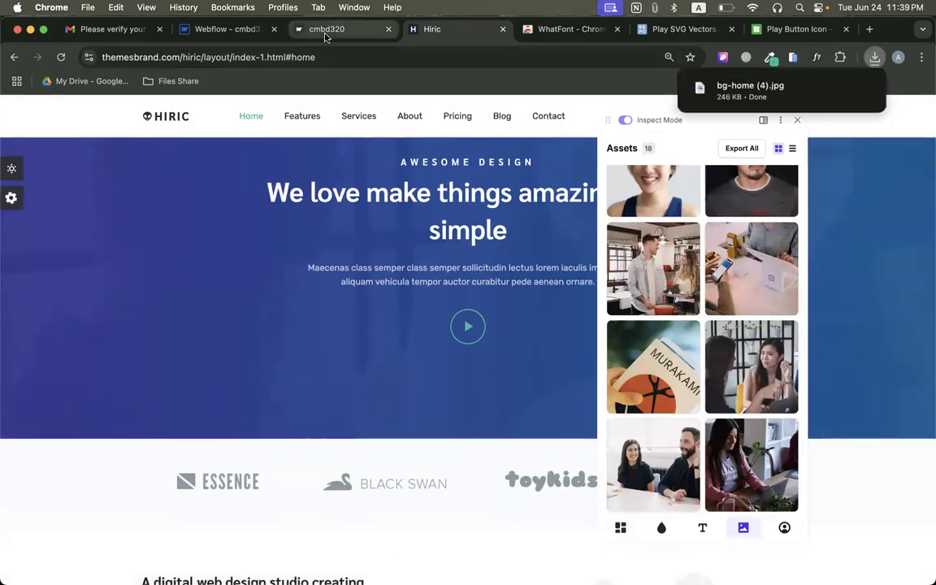
# Back in Webflow, add a background image to the hero section, uploading and choosing the downloaded bg-home (4).jpg.
pyautogui.click(237, 29)
pyautogui.scroll(-1, 878, 429)
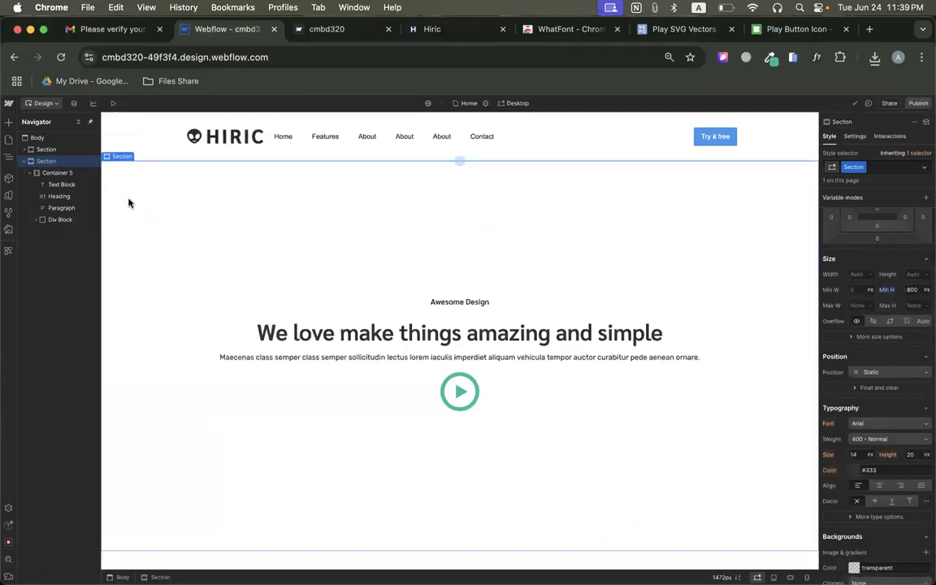
pyautogui.scroll(-10, 894, 374)
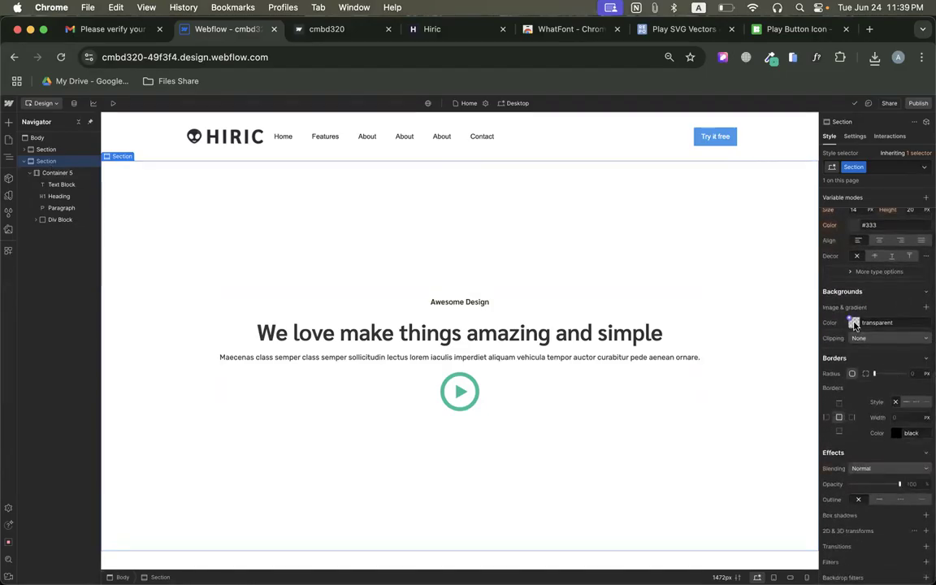
pyautogui.click(928, 310)
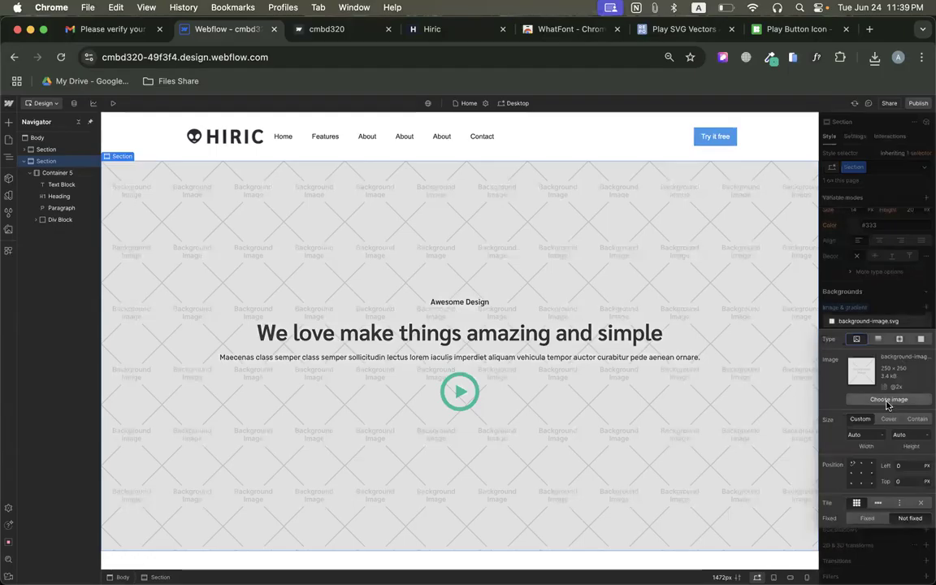
pyautogui.click(862, 370)
pyautogui.click(875, 57)
pyautogui.moveTo(700, 115); pyautogui.dragTo(49, 220)
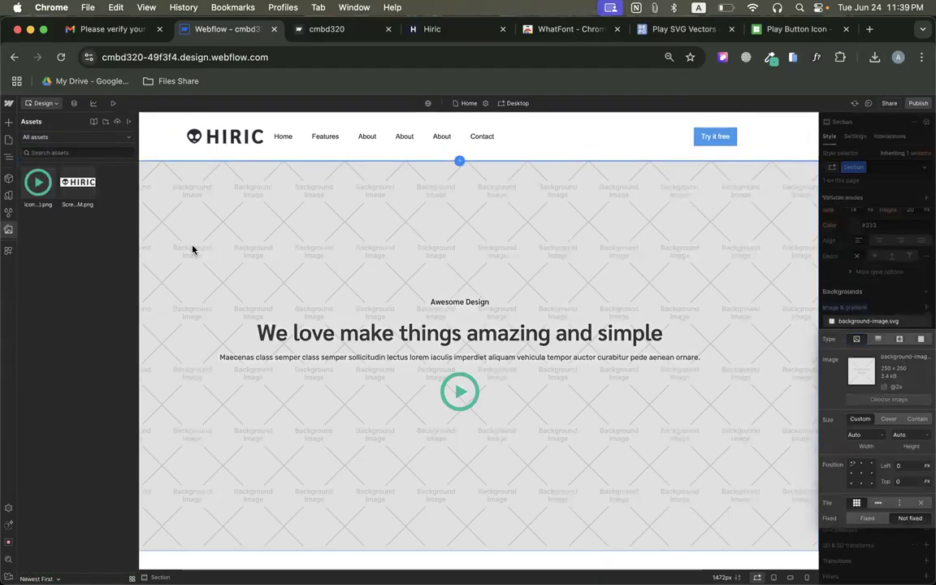
pyautogui.click(30, 184)
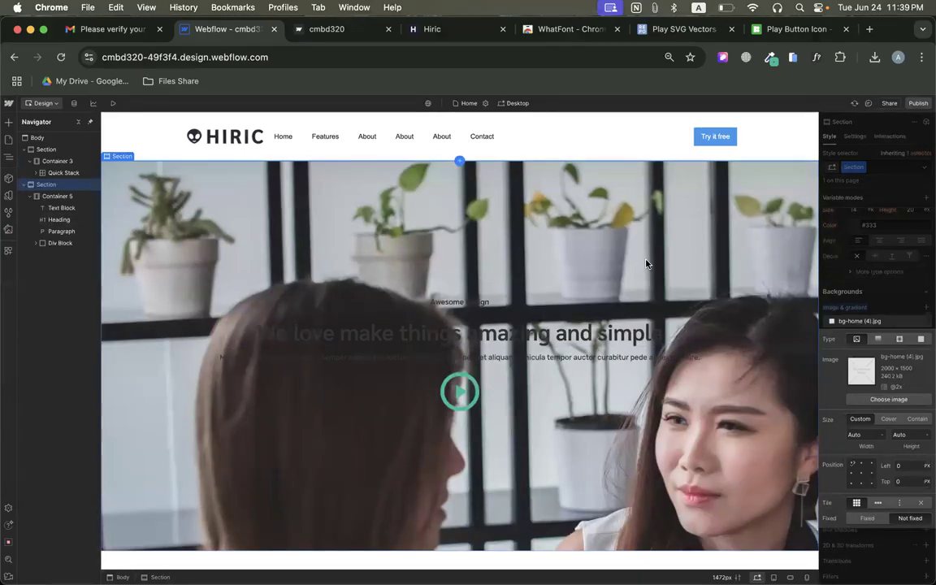
# Set the hero background image to Cover, centre it at 50% left and 50% top, and turn off tiling.
pyautogui.click(889, 419)
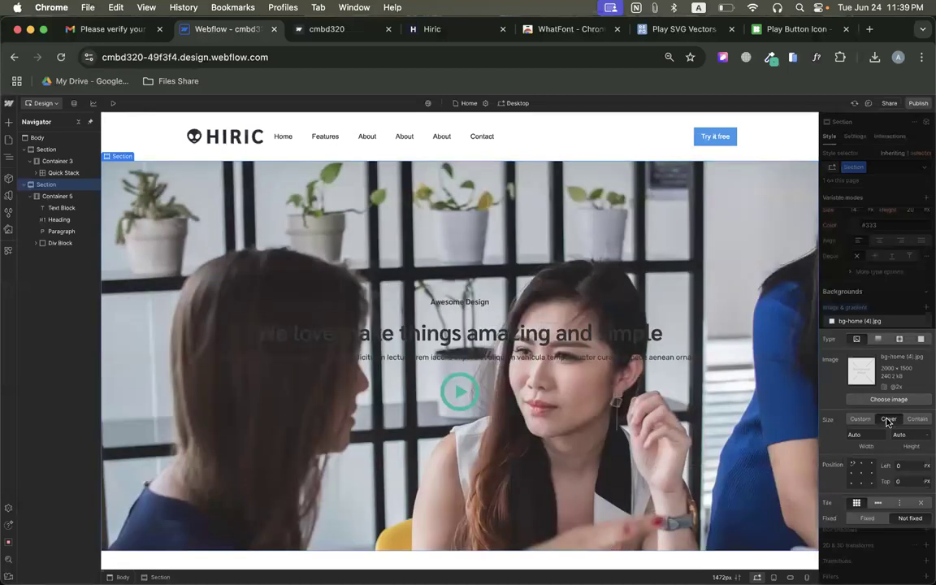
pyautogui.click(862, 475)
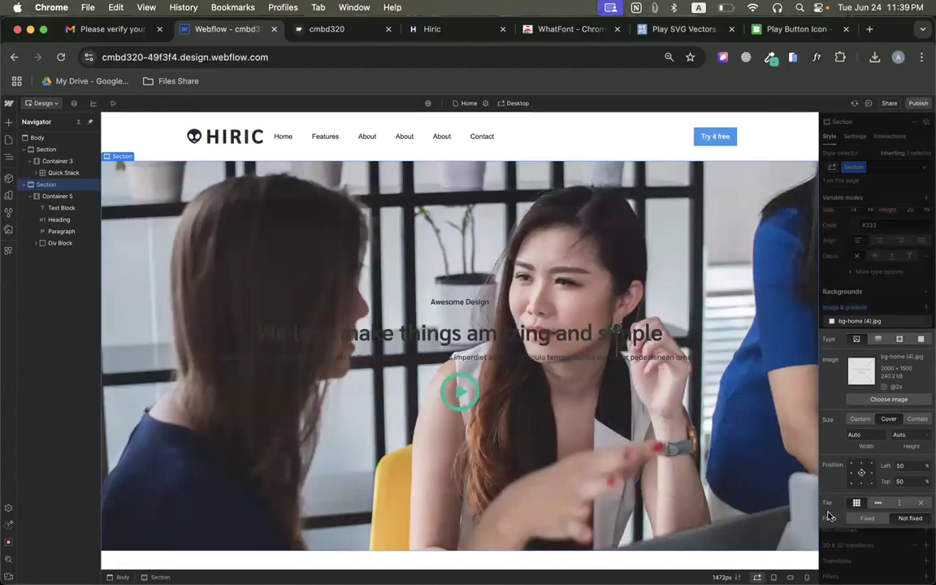
pyautogui.click(923, 505)
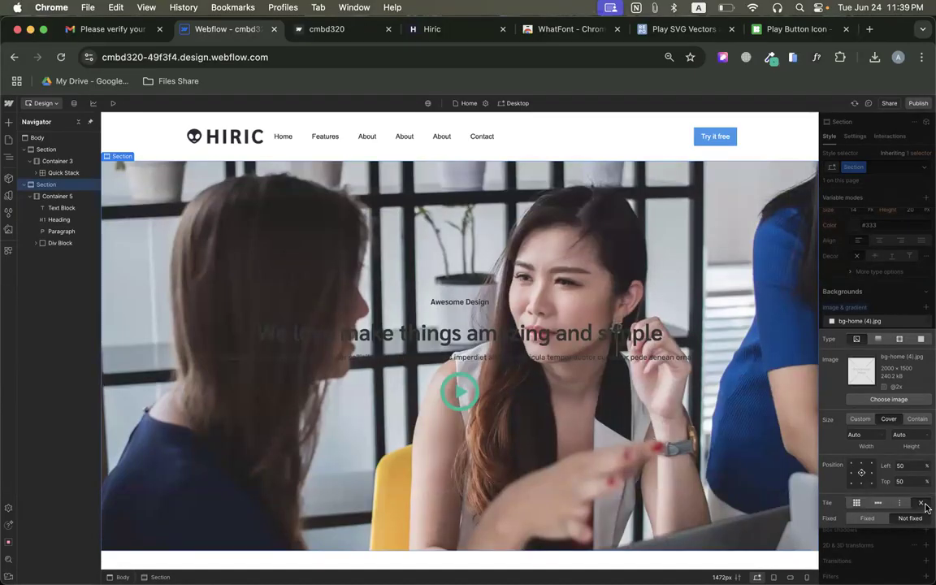
pyautogui.click(892, 311)
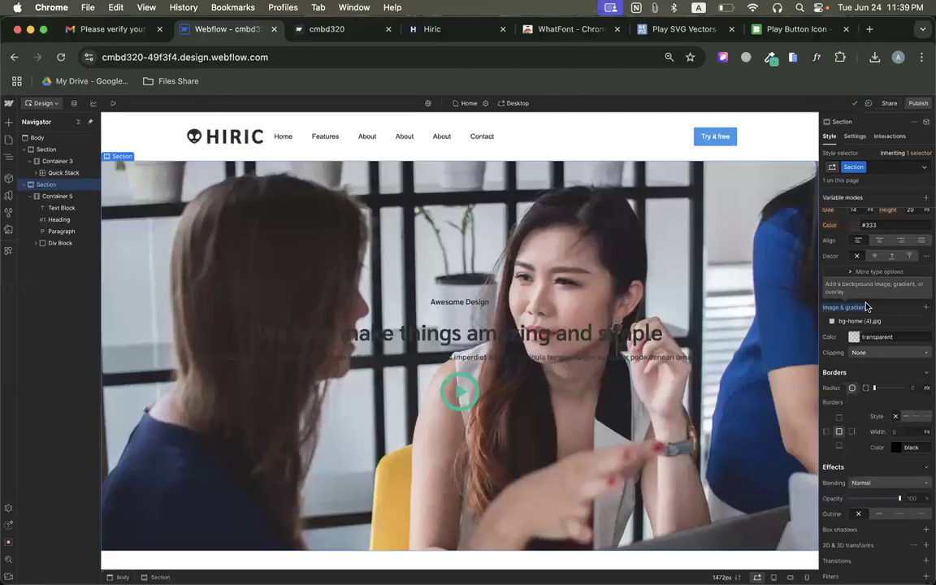
# Close CSS Peeper on the original Hiric page to examine its hero overlay, and return to the Webflow designer.
pyautogui.click(450, 31)
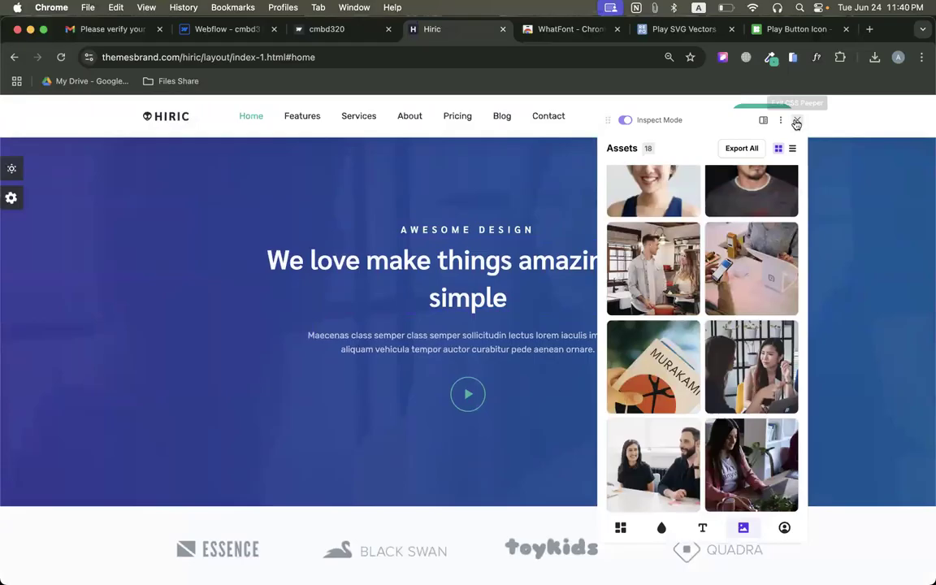
pyautogui.click(797, 120)
pyautogui.scroll(-1, 567, 227)
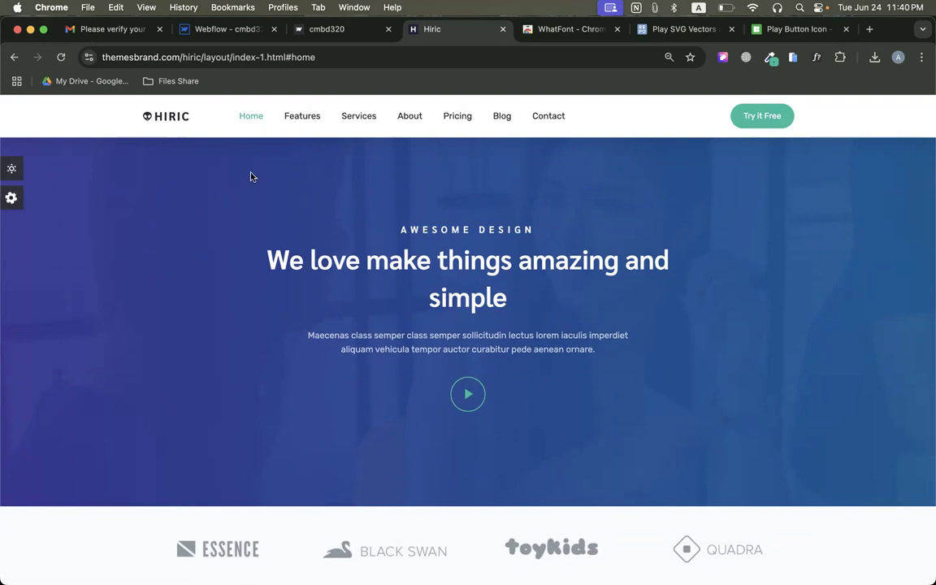
pyautogui.click(213, 29)
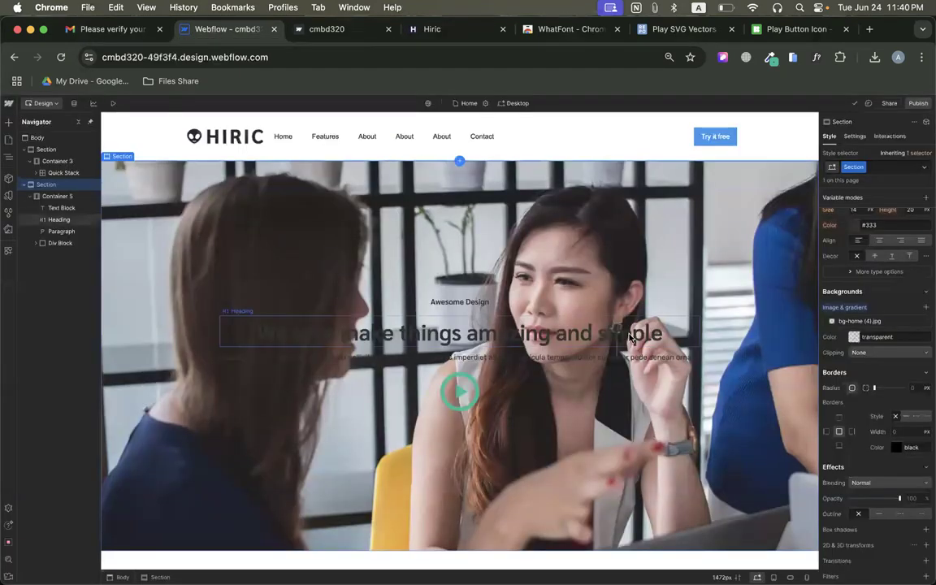
# Add a second background layer to the hero section and make it a linear gradient, checking the original hero for reference.
pyautogui.click(928, 310)
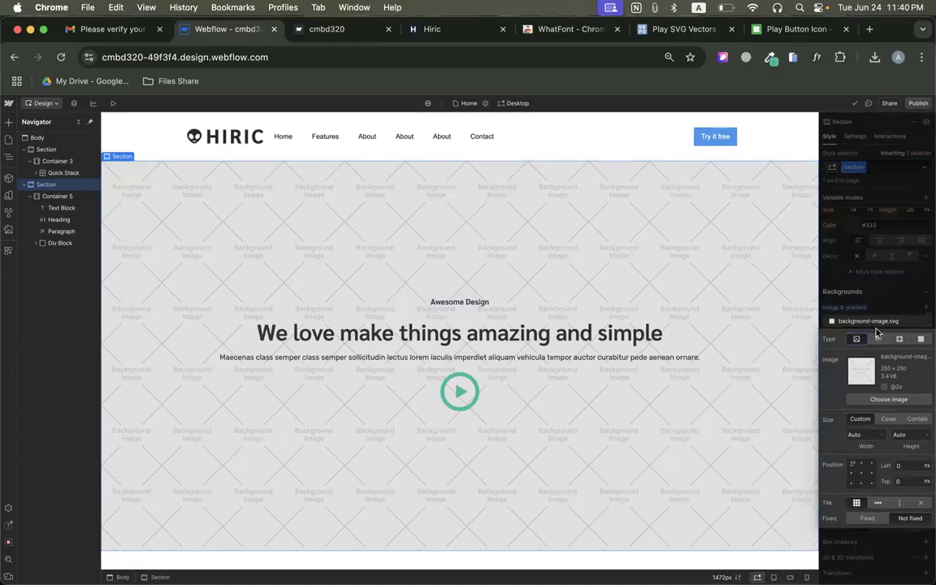
pyautogui.click(536, 29)
pyautogui.click(438, 30)
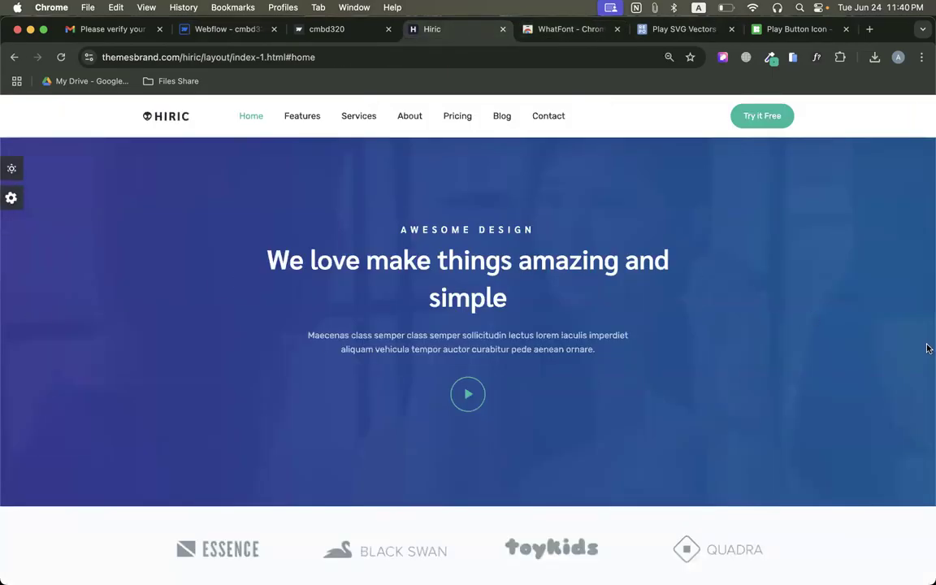
pyautogui.click(264, 37)
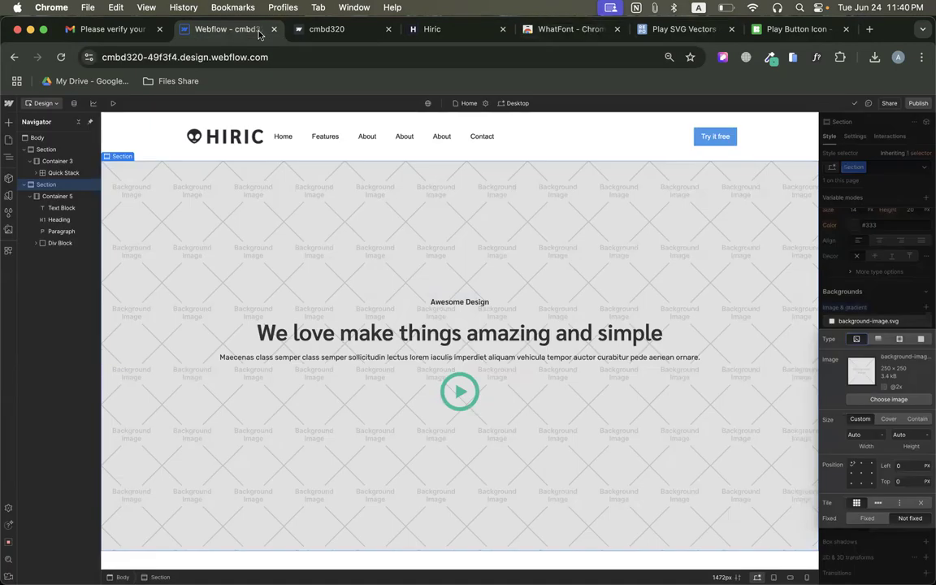
pyautogui.click(878, 341)
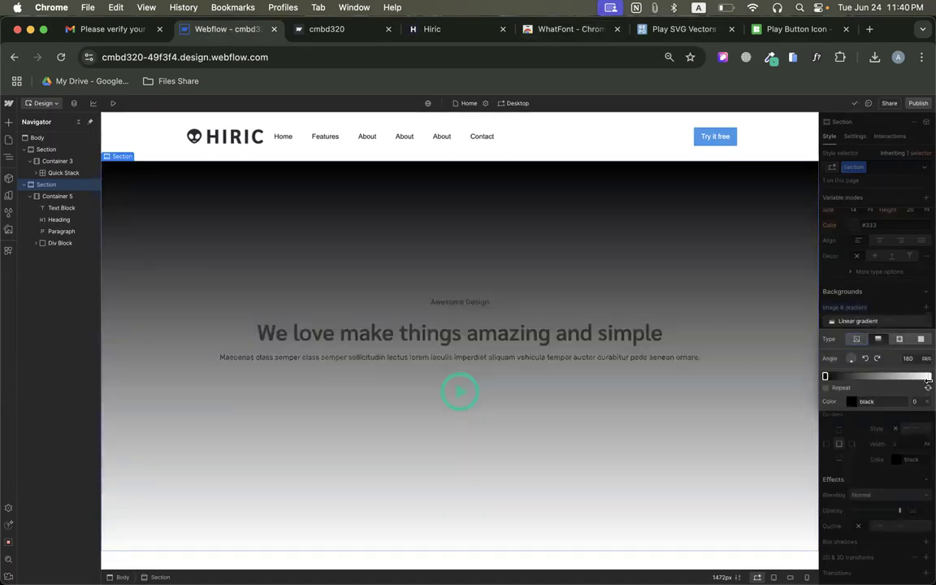
# On the original Hiric page, sample and copy the violet colour at the left edge of the hero overlay.
pyautogui.click(443, 29)
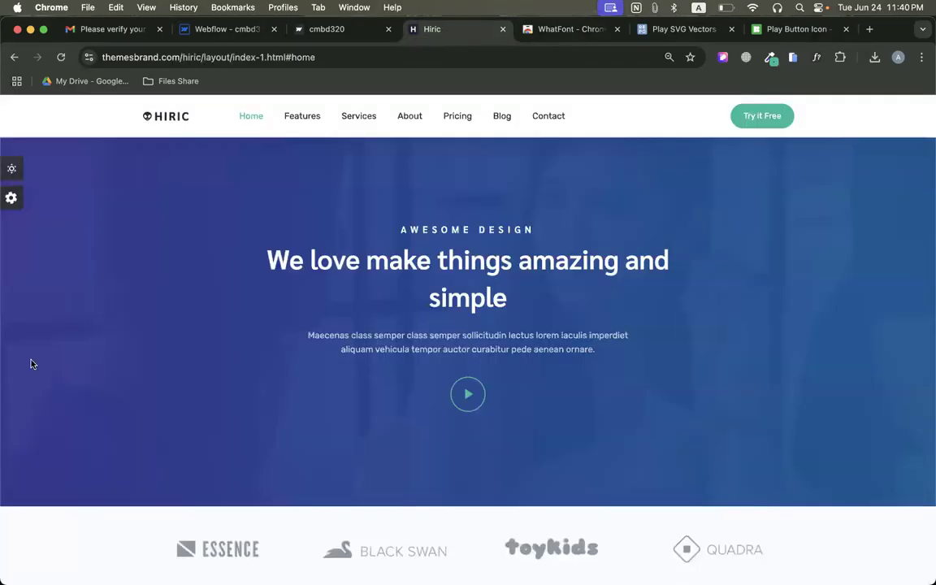
pyautogui.click(770, 57)
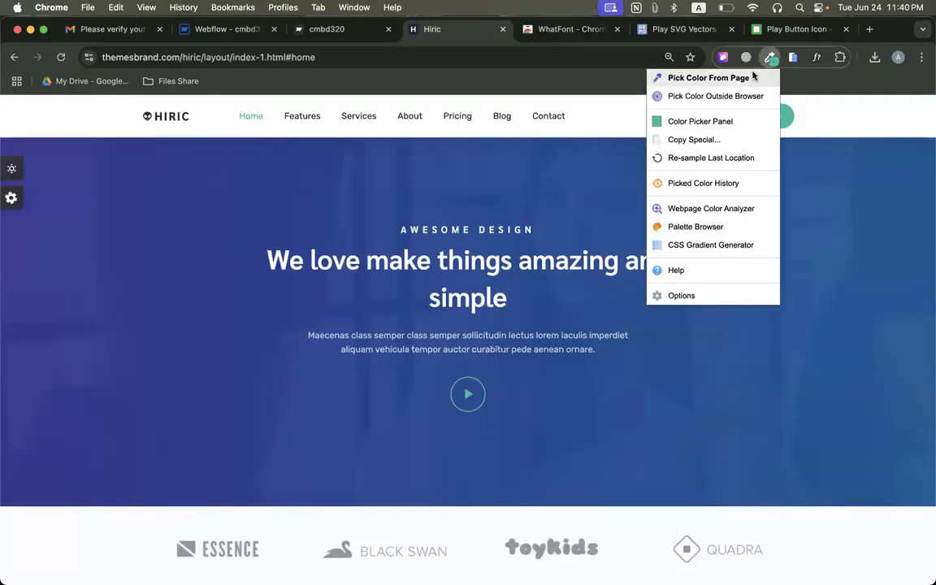
pyautogui.click(699, 75)
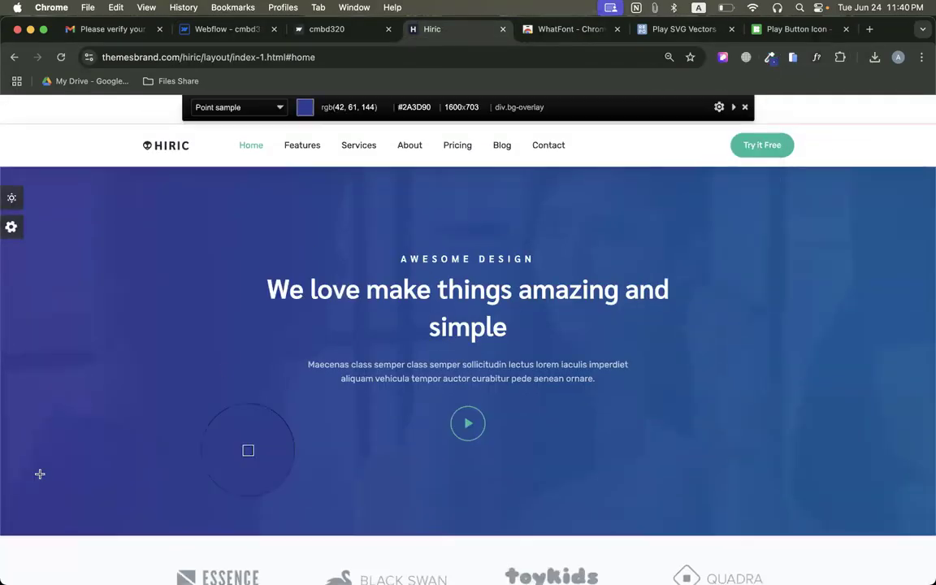
pyautogui.click(8, 404)
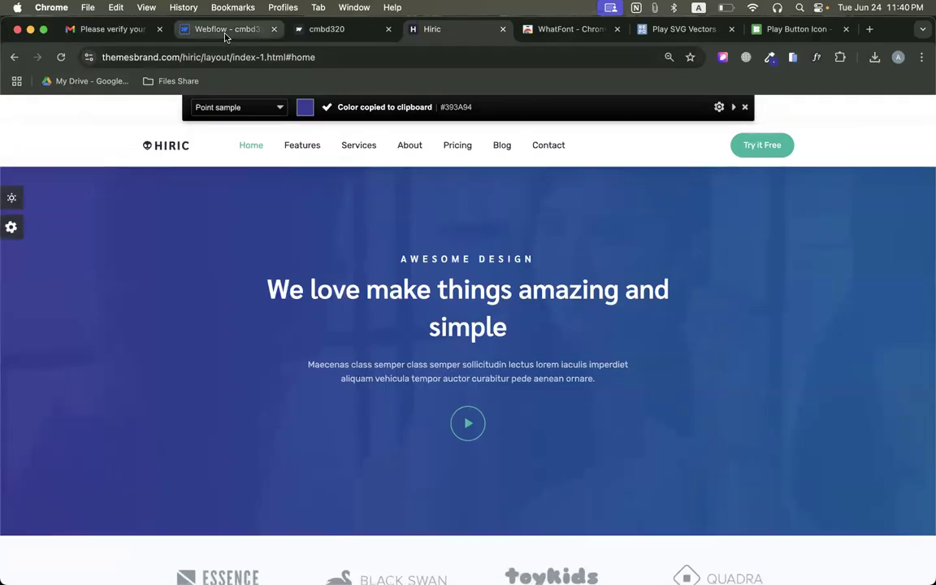
# Back in Webflow, set the start stop of the hero's linear gradient to #393A94.
pyautogui.click(201, 30)
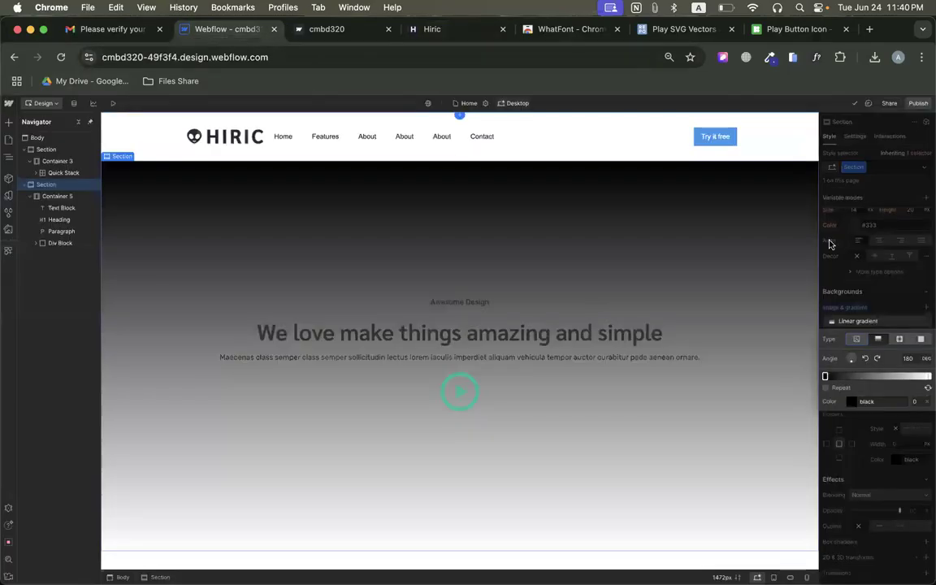
pyautogui.click(876, 402)
pyautogui.press('super+v')
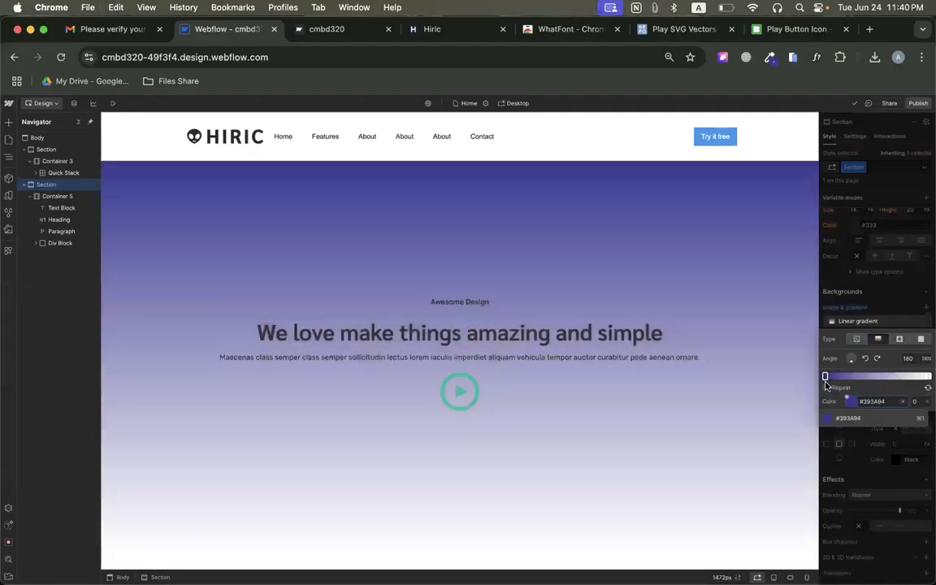
pyautogui.click(826, 379)
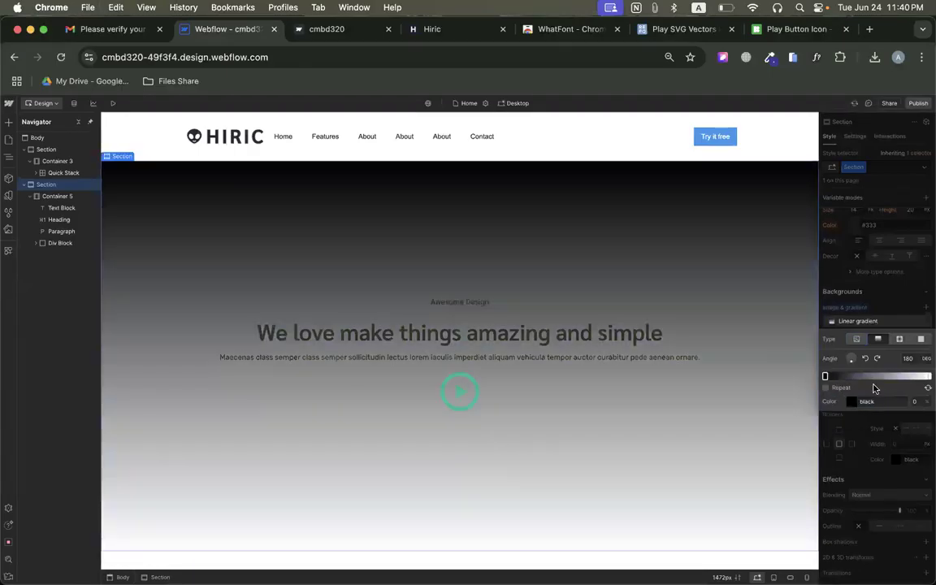
pyautogui.click(930, 376)
pyautogui.click(826, 376)
pyautogui.click(868, 402)
pyautogui.press('super+v')
pyautogui.press('Return')
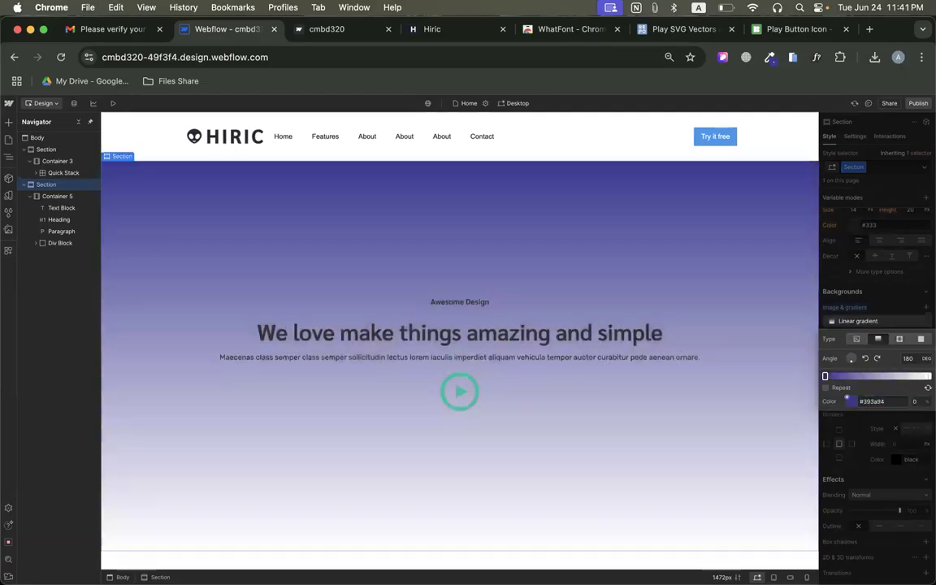
# Select the gradient's end stop, and sample the blue near the right edge of the original Hiric hero.
pyautogui.click(929, 377)
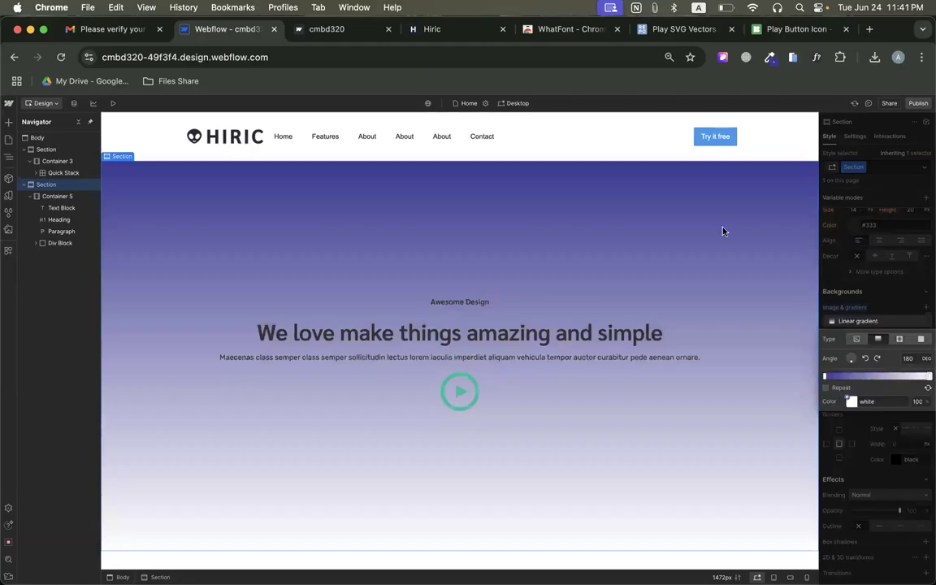
pyautogui.click(432, 29)
pyautogui.click(770, 57)
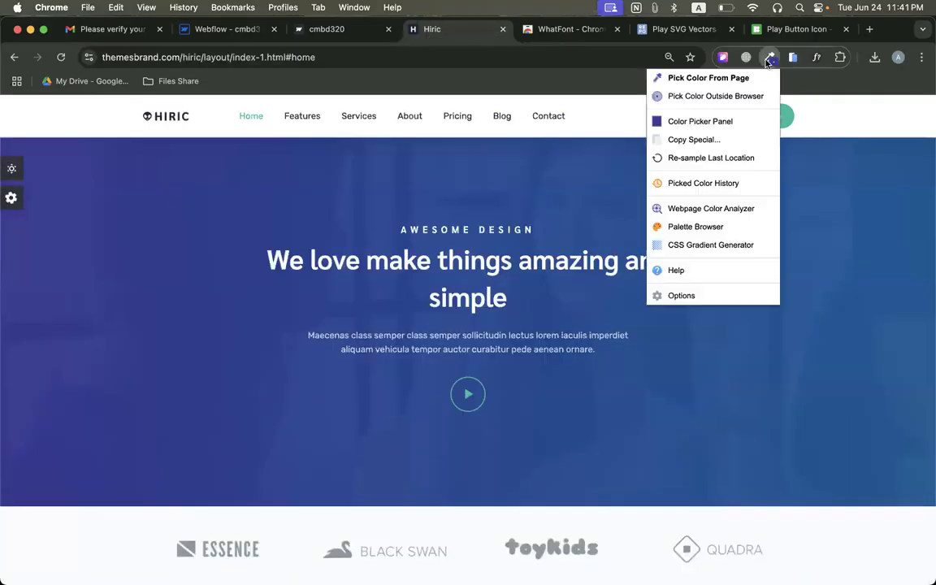
pyautogui.click(754, 79)
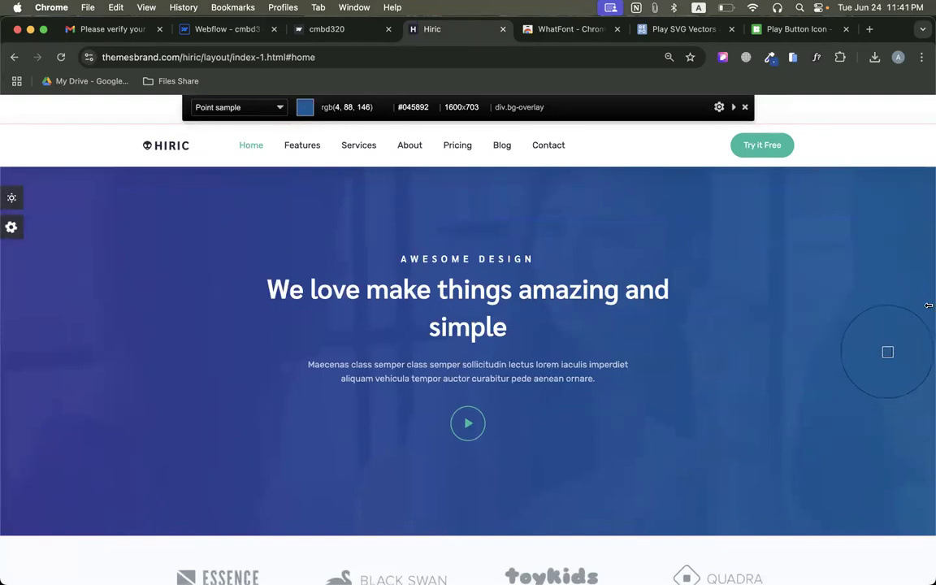
pyautogui.click(887, 353)
# In Webflow, replace the gradient's end stop colour with the sampled blue #025992.
pyautogui.click(227, 29)
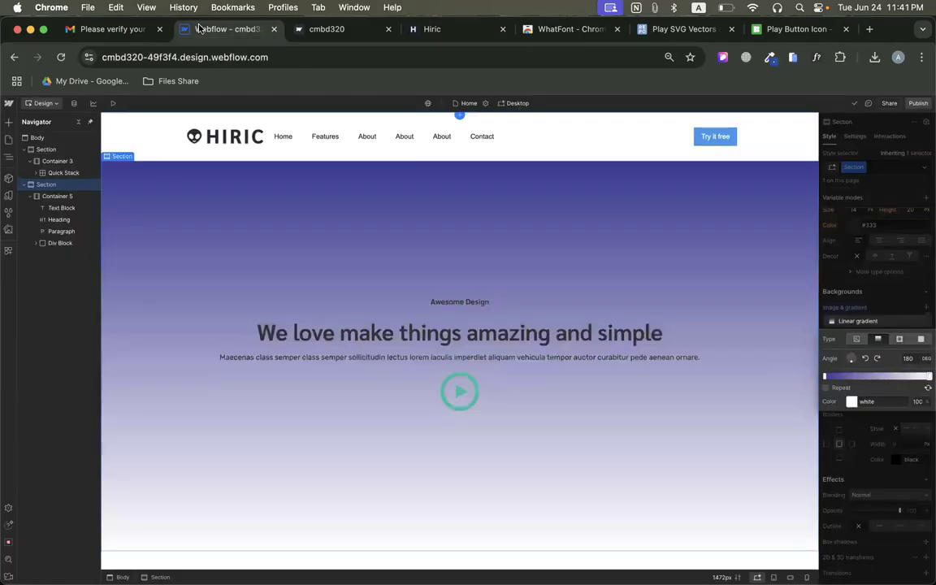
pyautogui.click(868, 403)
pyautogui.press('super+a')
pyautogui.press('super+v')
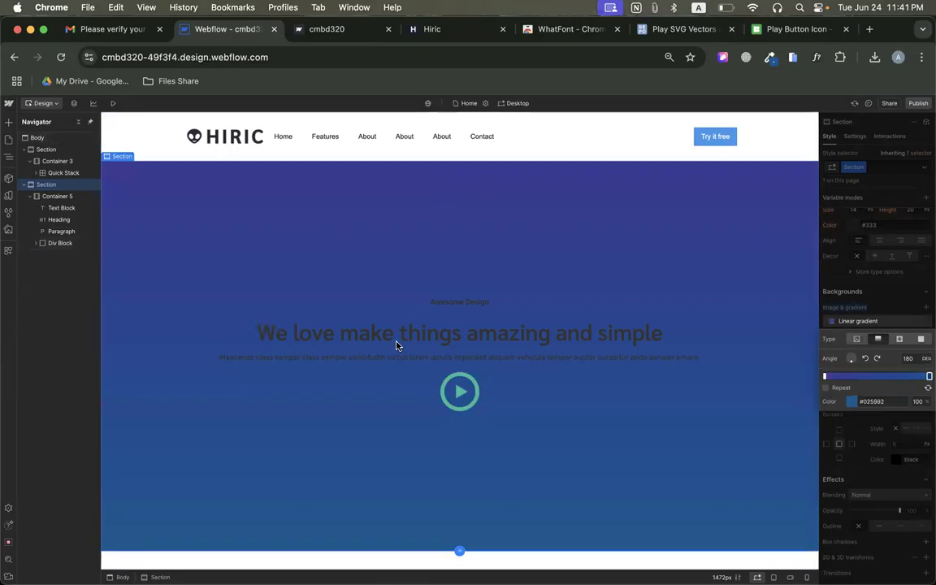
# Check the gradient direction on the original Hiric hero, and set the Webflow gradient's angle to 90 degrees.
pyautogui.click(423, 29)
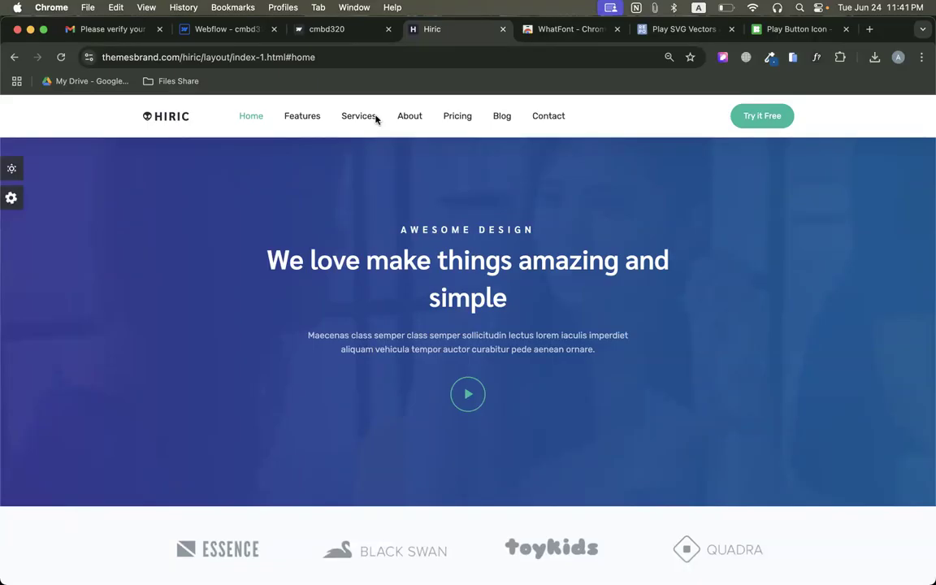
pyautogui.click(120, 29)
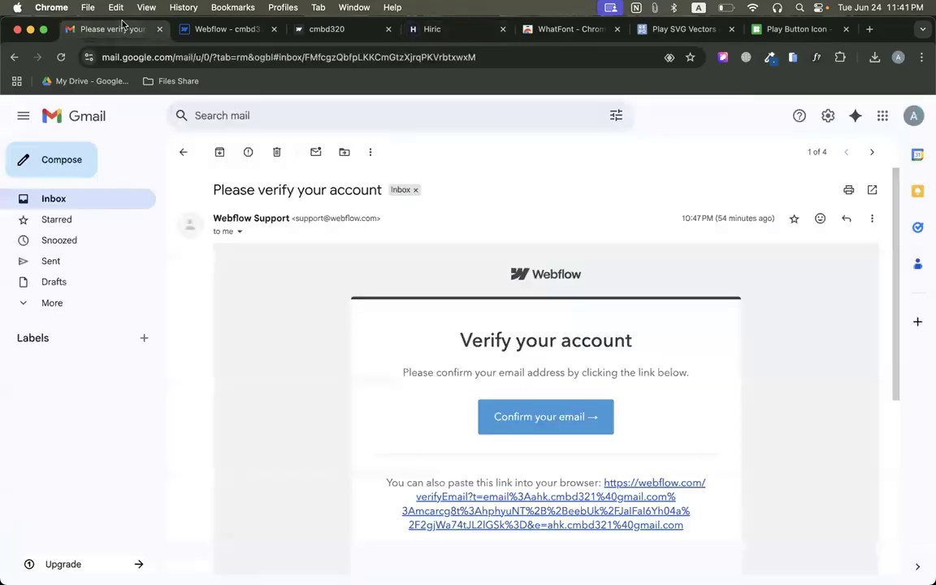
pyautogui.click(225, 29)
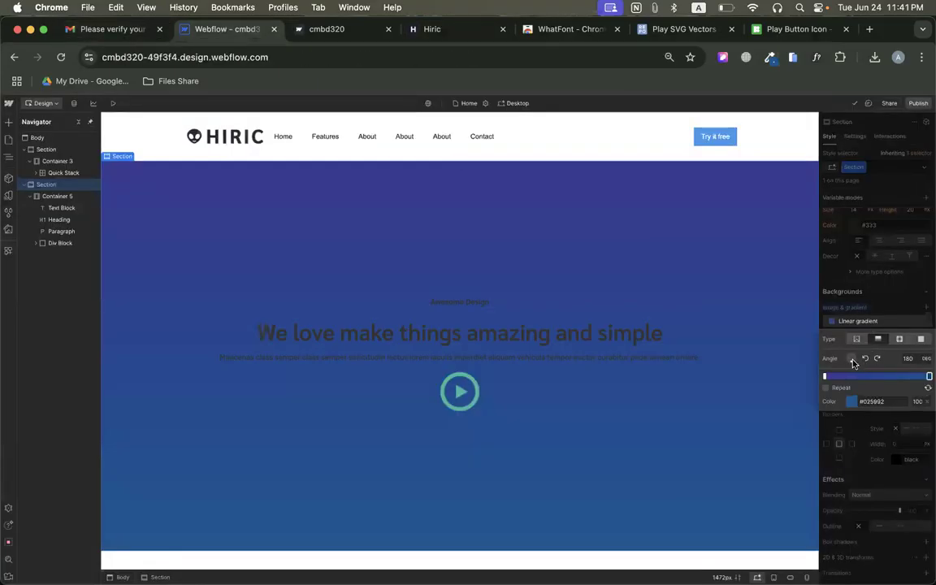
pyautogui.moveTo(851, 366); pyautogui.dragTo(862, 361)
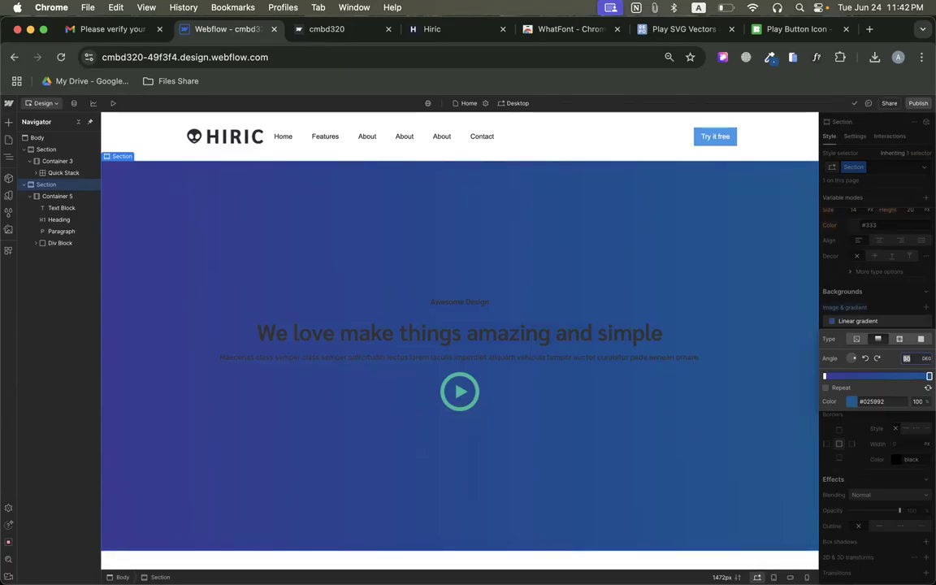
pyautogui.press('Return')
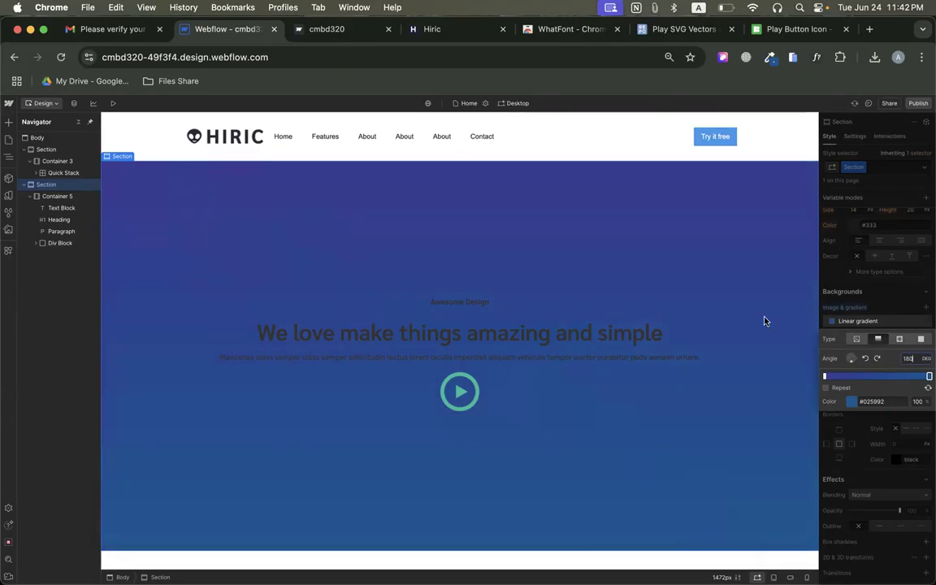
pyautogui.click(892, 318)
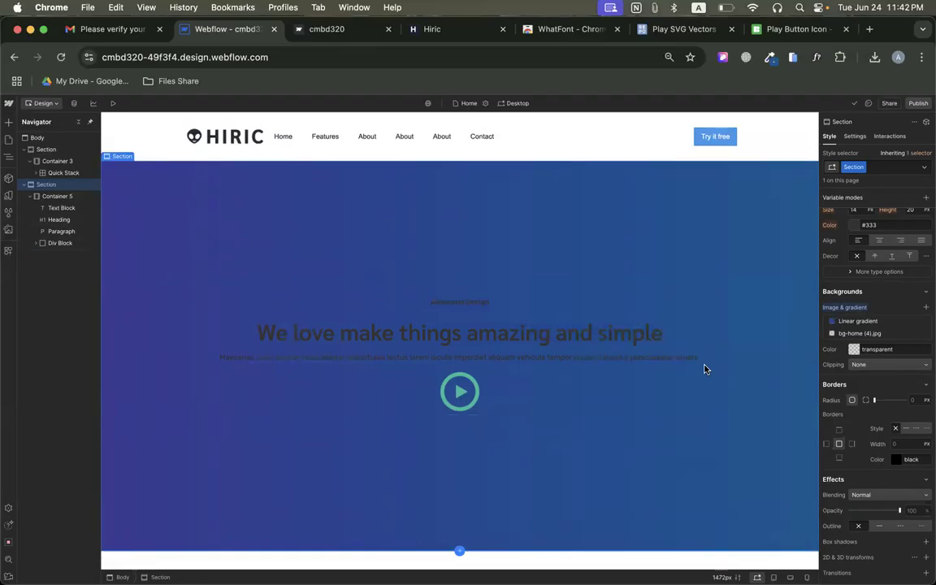
# Reopen the hero's linear gradient and lower the start stop colour's alpha to 95.
pyautogui.click(854, 322)
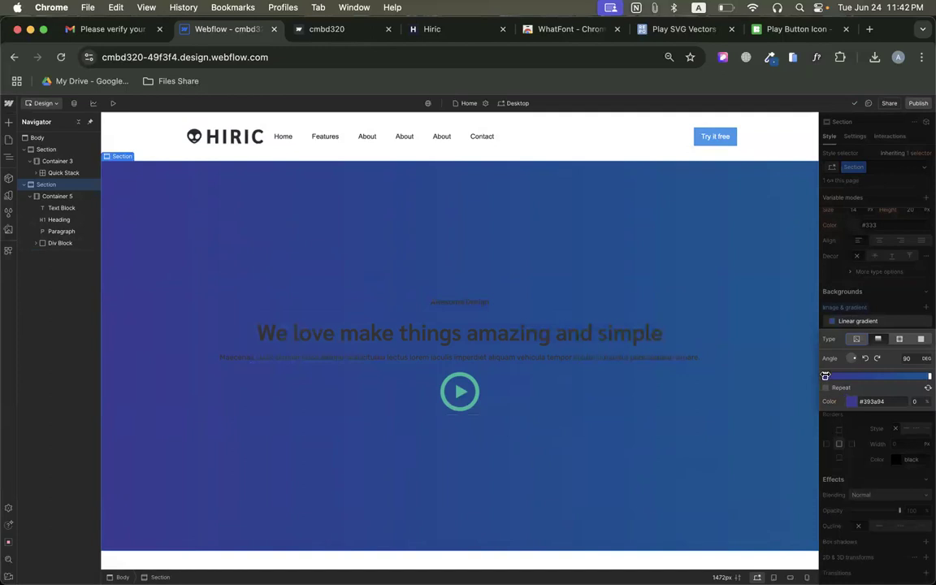
pyautogui.click(928, 377)
pyautogui.click(823, 376)
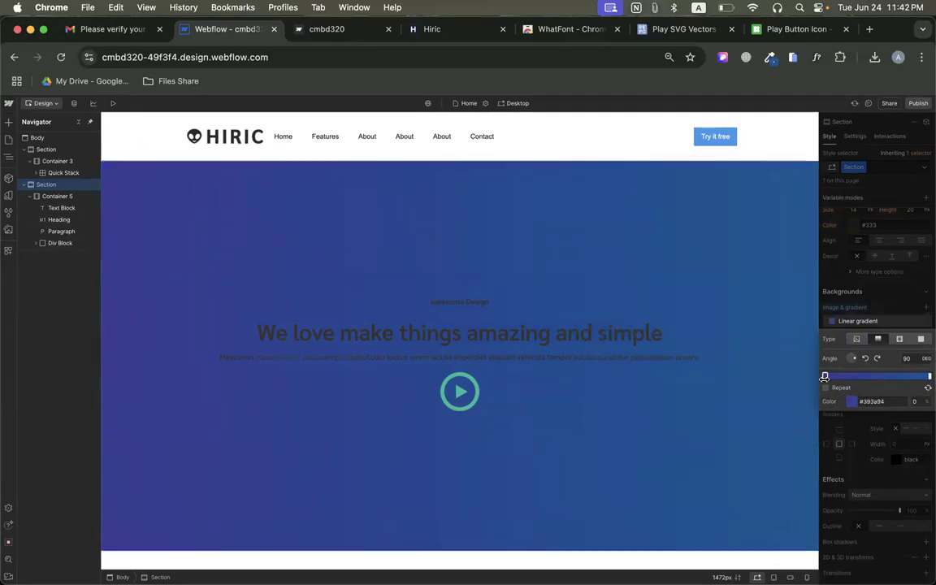
pyautogui.click(853, 401)
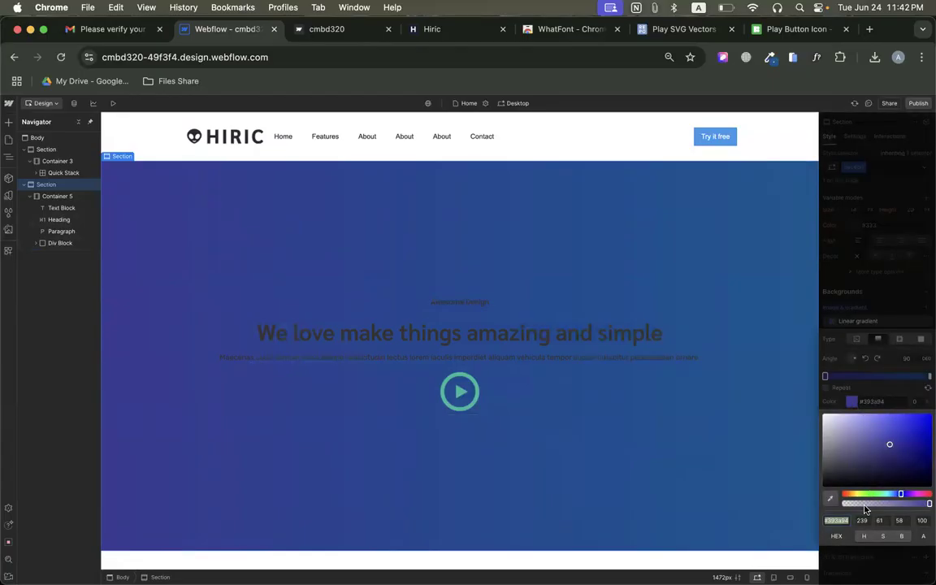
pyautogui.moveTo(927, 504); pyautogui.dragTo(802, 503)
pyautogui.moveTo(907, 505); pyautogui.dragTo(924, 505)
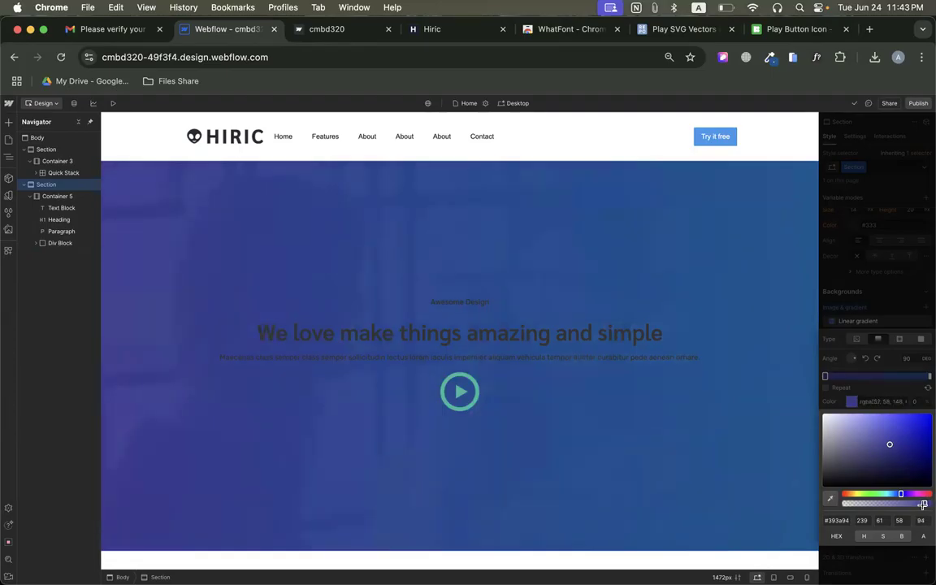
pyautogui.moveTo(920, 505); pyautogui.dragTo(925, 505)
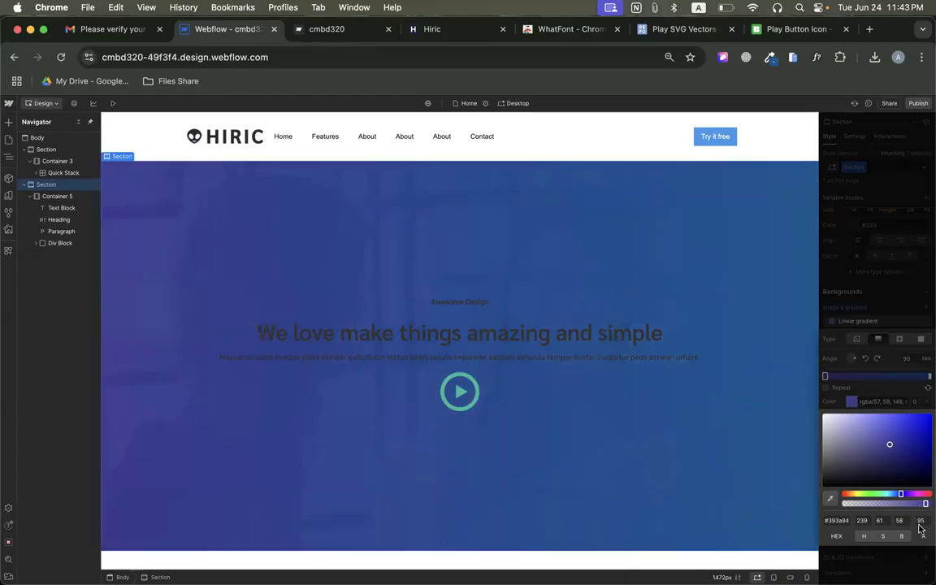
pyautogui.click(901, 385)
# Lower the alpha of the gradient's blue end stop, and compare the overlay with the original Hiric hero.
pyautogui.click(929, 376)
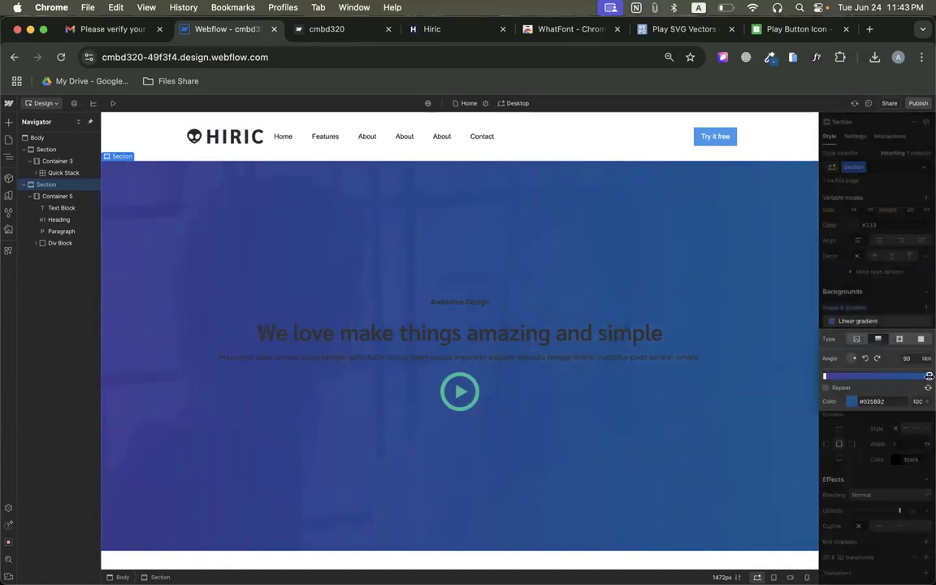
pyautogui.click(853, 403)
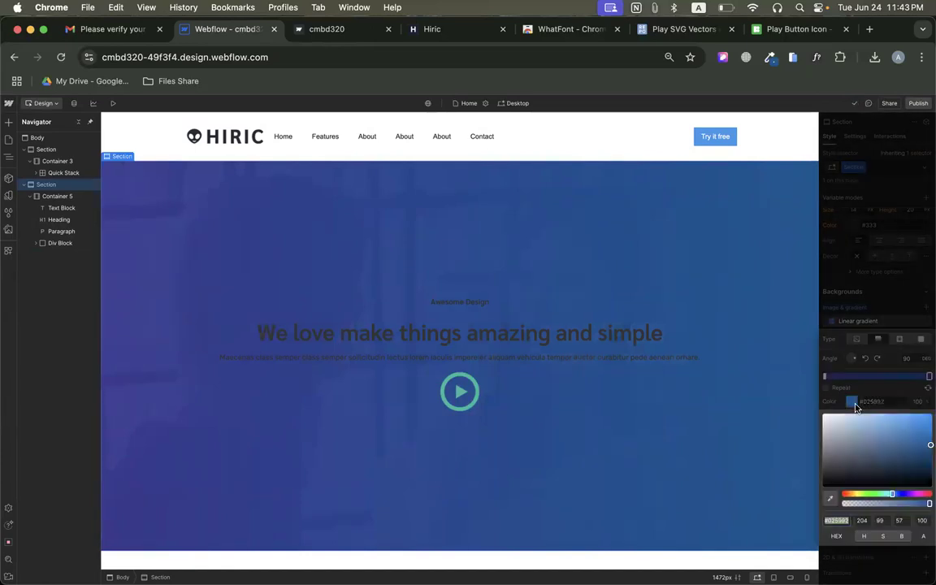
pyautogui.click(923, 520)
pyautogui.press('Return')
pyautogui.click(884, 395)
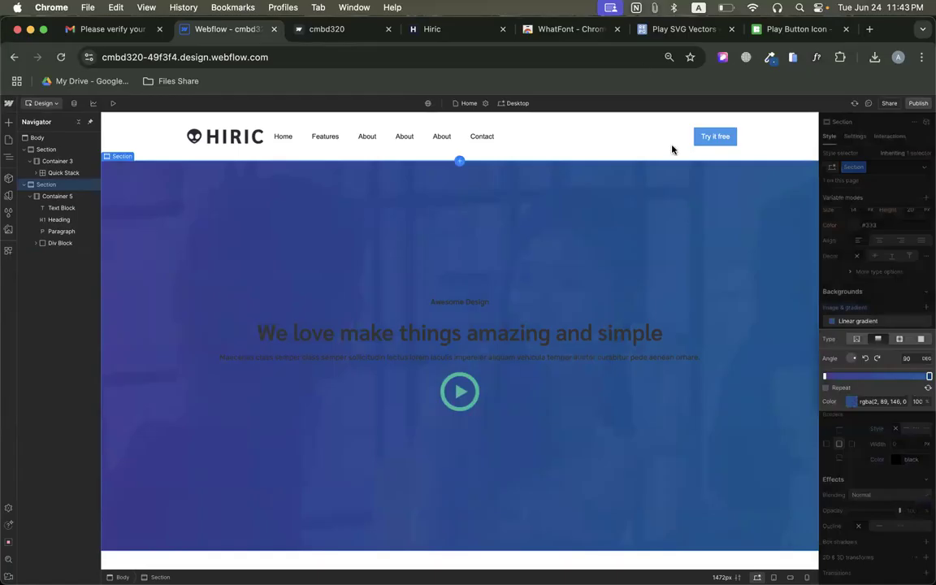
pyautogui.click(454, 30)
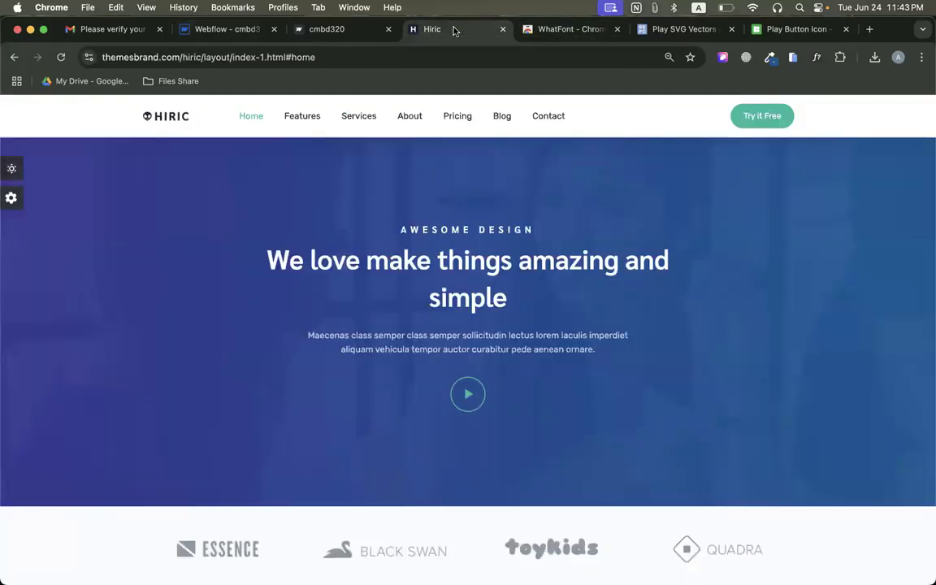
pyautogui.click(182, 30)
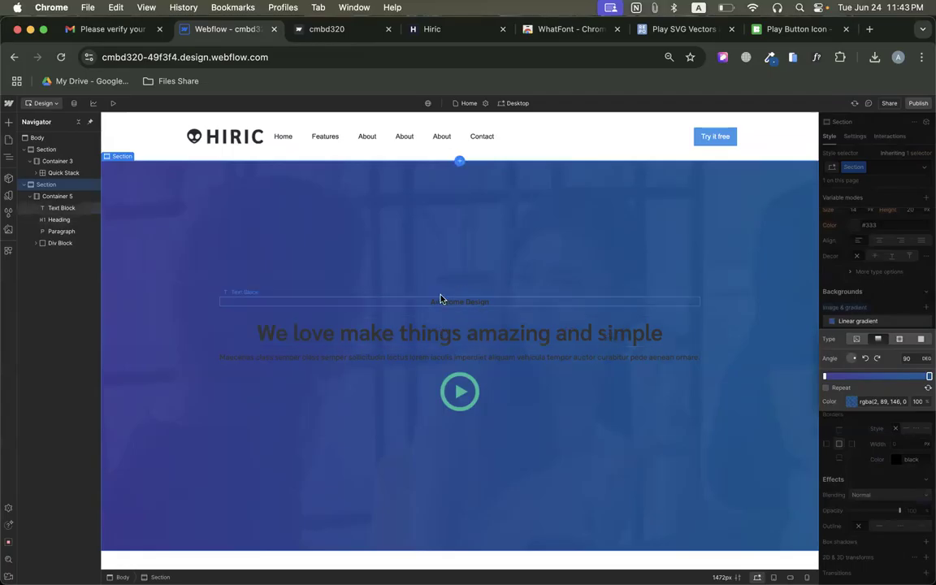
# Set the text colour of the "Awesome Design" text block in the hero to white.
pyautogui.click(457, 309)
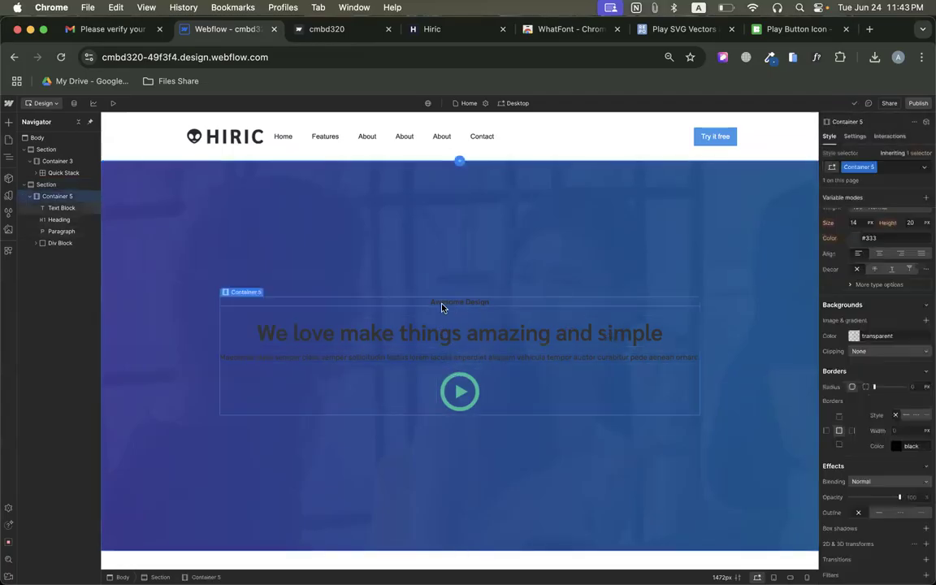
pyautogui.click(441, 304)
pyautogui.scroll(-2, 843, 421)
pyautogui.scroll(6, 843, 420)
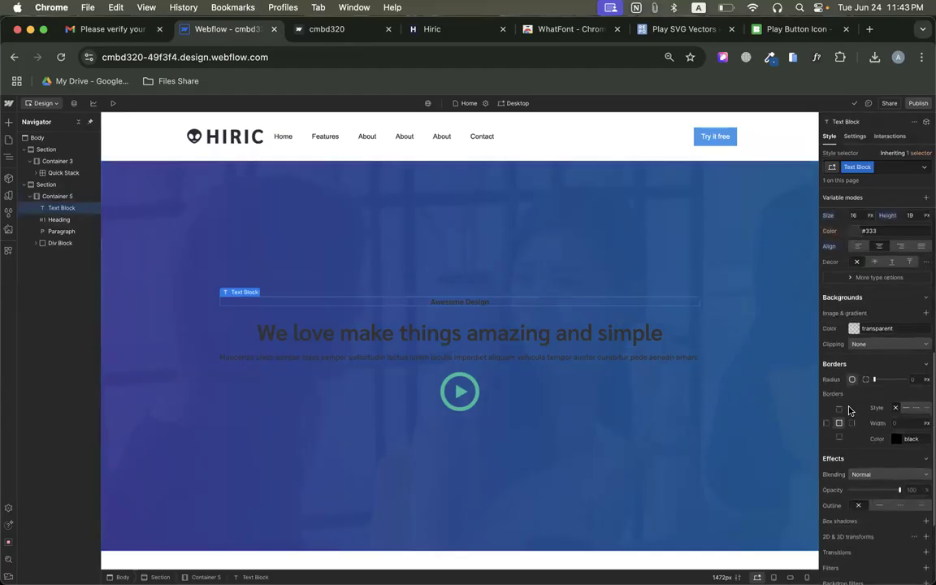
pyautogui.click(854, 377)
pyautogui.moveTo(857, 412); pyautogui.dragTo(795, 348)
pyautogui.click(874, 358)
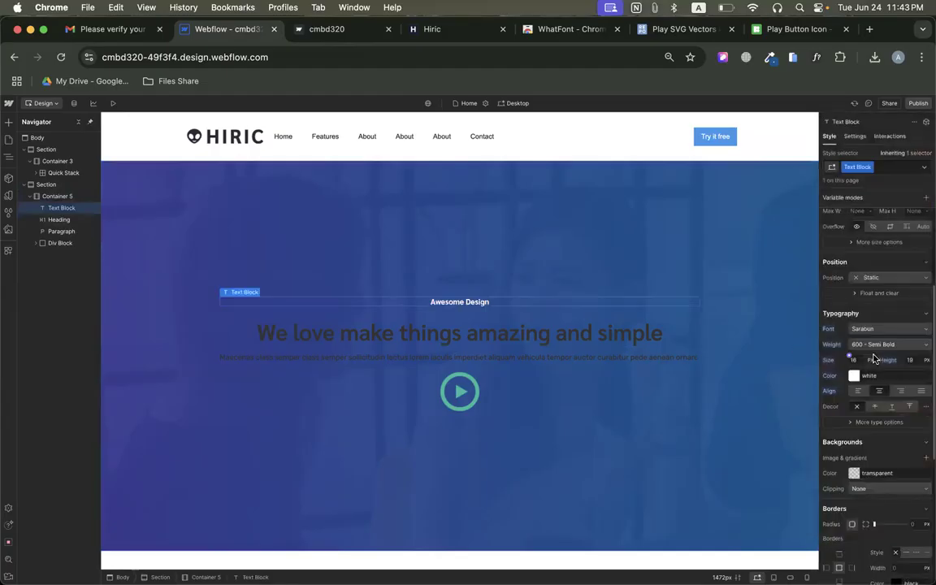
# Set the text colour of the hero heading "We love make things amazing and simple" to white.
pyautogui.click(561, 343)
pyautogui.click(855, 378)
pyautogui.moveTo(849, 407); pyautogui.dragTo(812, 367)
pyautogui.click(848, 360)
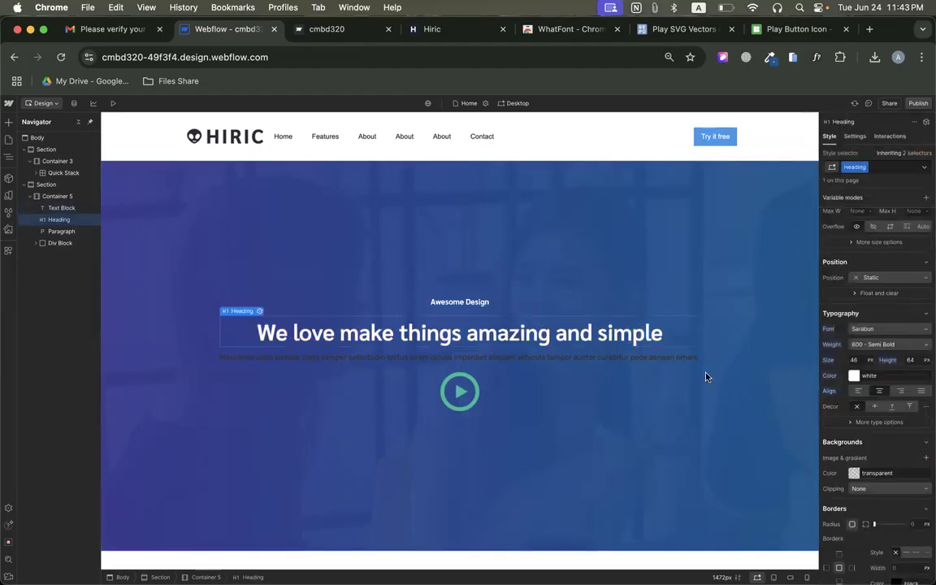
# Set the hero paragraph's text colour to white, and switch to the original Hiric page to compare.
pyautogui.click(619, 359)
pyautogui.click(853, 377)
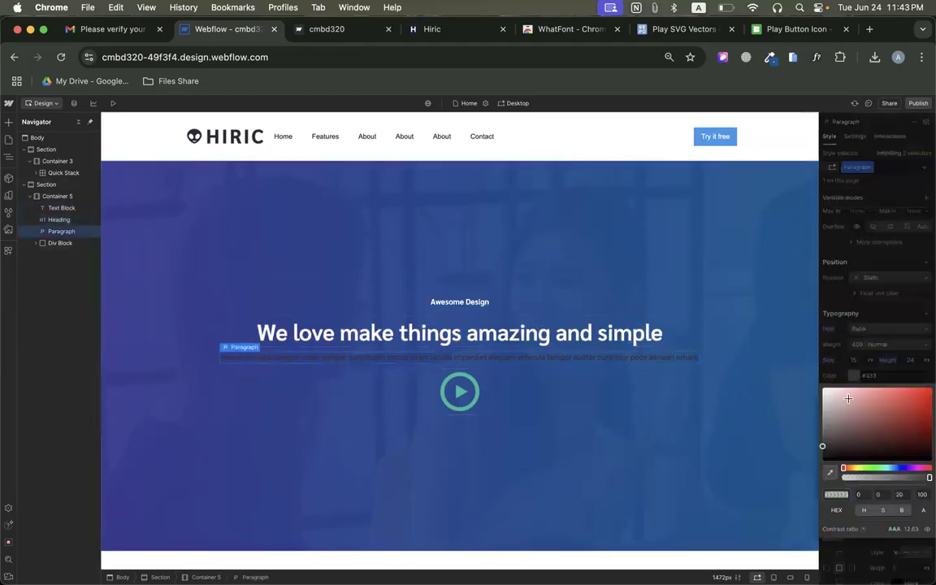
pyautogui.moveTo(845, 407); pyautogui.dragTo(802, 351)
pyautogui.click(843, 346)
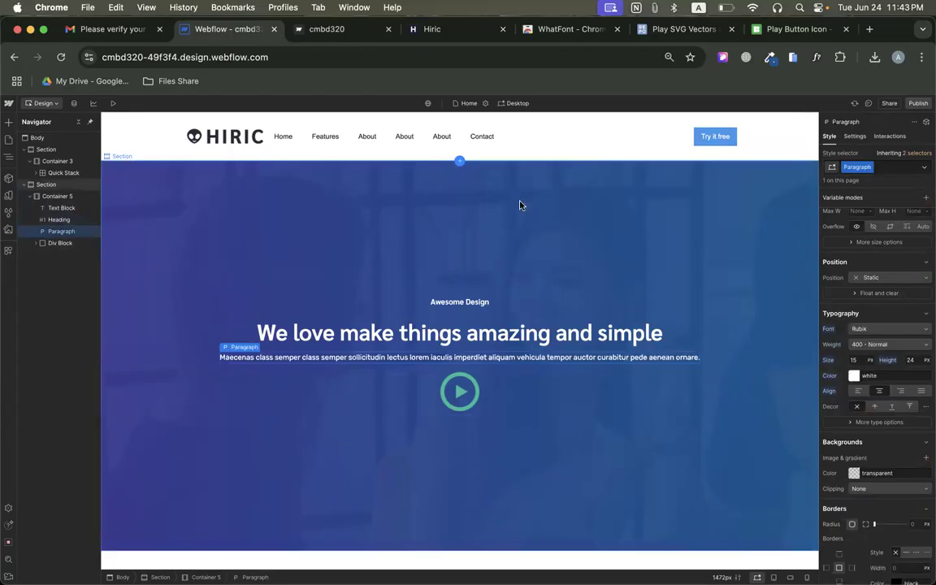
pyautogui.click(443, 29)
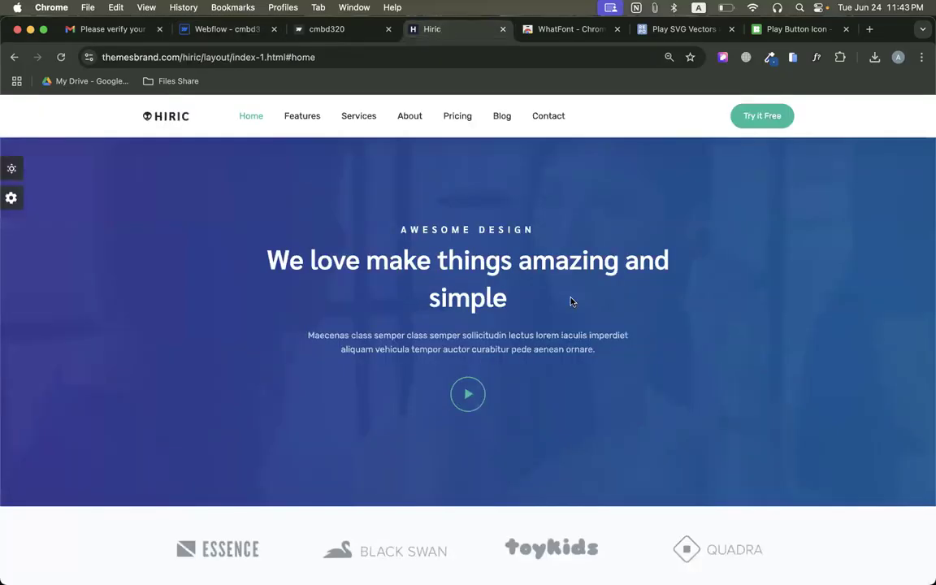
# Examine how the heading and paragraph text wrap in the original Hiric hero, and return to the Webflow designer.
pyautogui.moveTo(265, 244); pyautogui.dragTo(579, 295)
pyautogui.moveTo(308, 335); pyautogui.dragTo(602, 351)
pyautogui.click(228, 30)
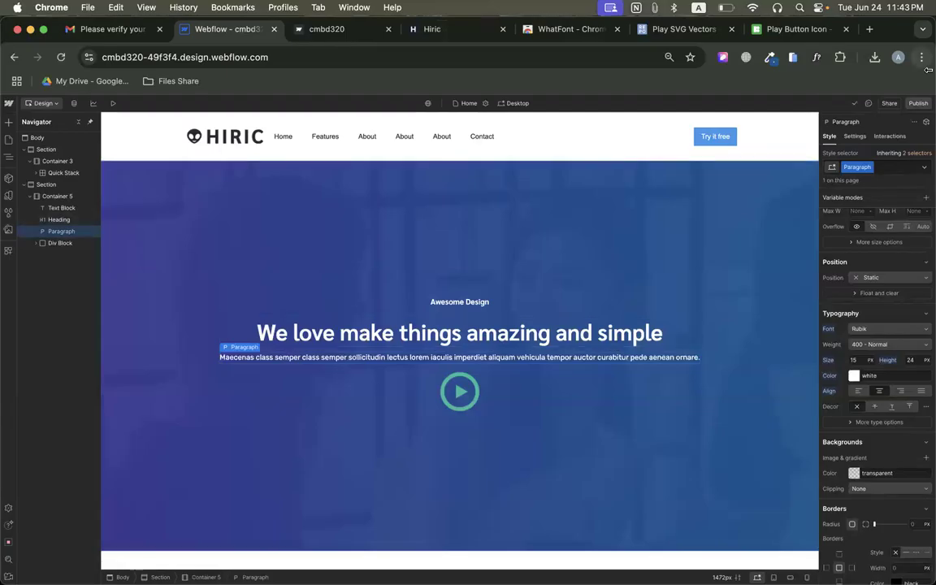
# Publish the site to the staging domain, and reload the published page.
pyautogui.click(918, 104)
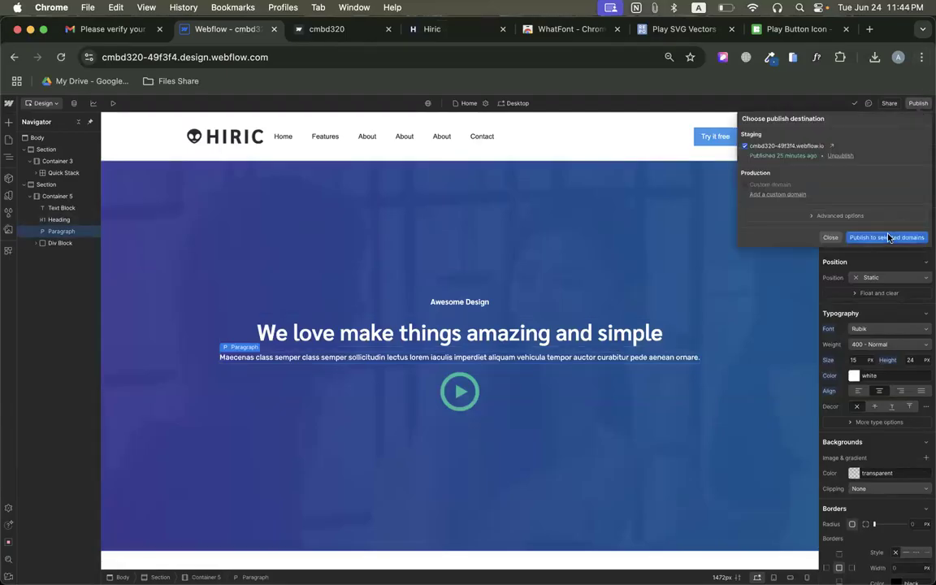
pyautogui.click(889, 238)
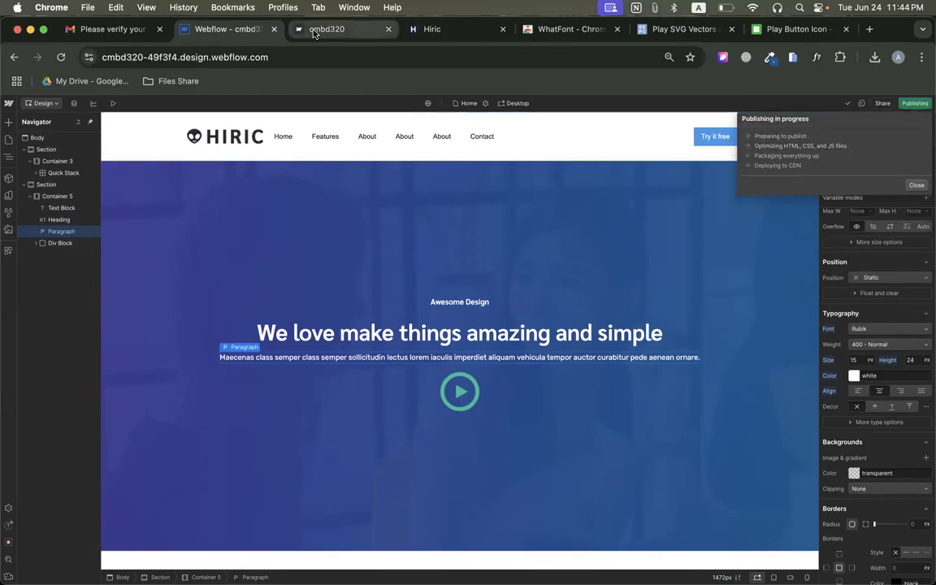
pyautogui.click(286, 29)
pyautogui.click(60, 57)
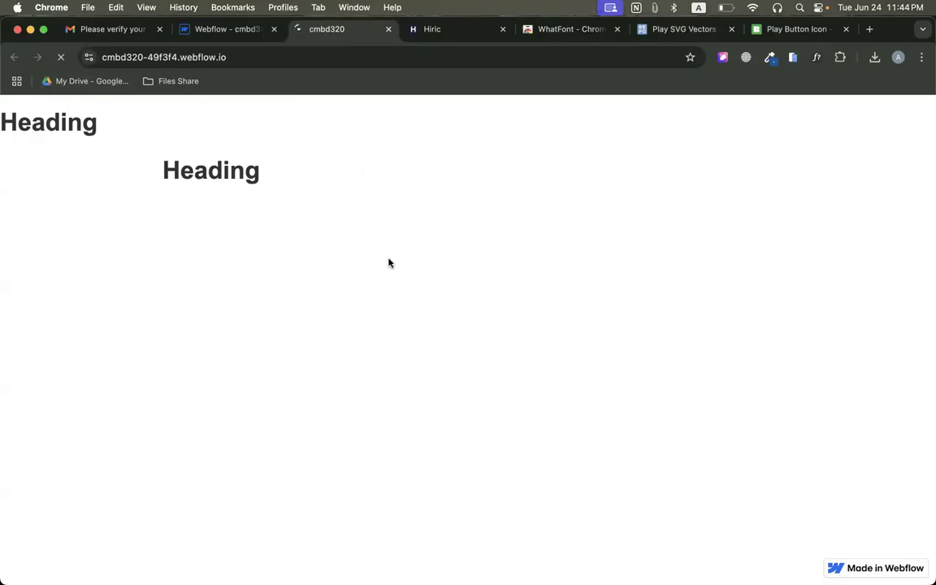
# Examine the published hero section's height and layout, and compare them with the original Hiric page.
pyautogui.scroll(-3, 603, 341)
pyautogui.scroll(3, 603, 347)
pyautogui.scroll(-3, 603, 348)
pyautogui.scroll(3, 602, 348)
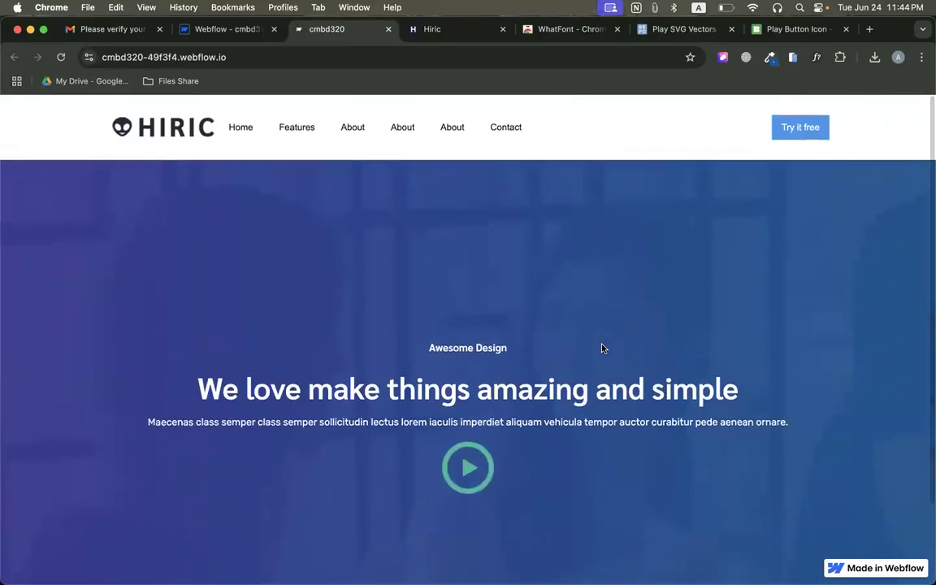
pyautogui.click(471, 34)
pyautogui.click(309, 31)
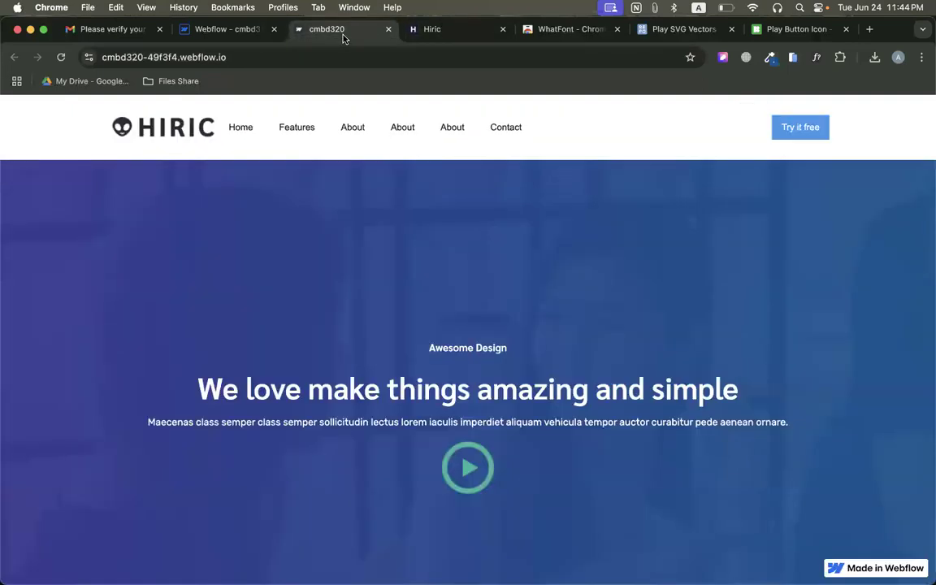
# Set the hero section's minimum height to 600 px in the Webflow designer.
pyautogui.click(217, 30)
pyautogui.click(447, 211)
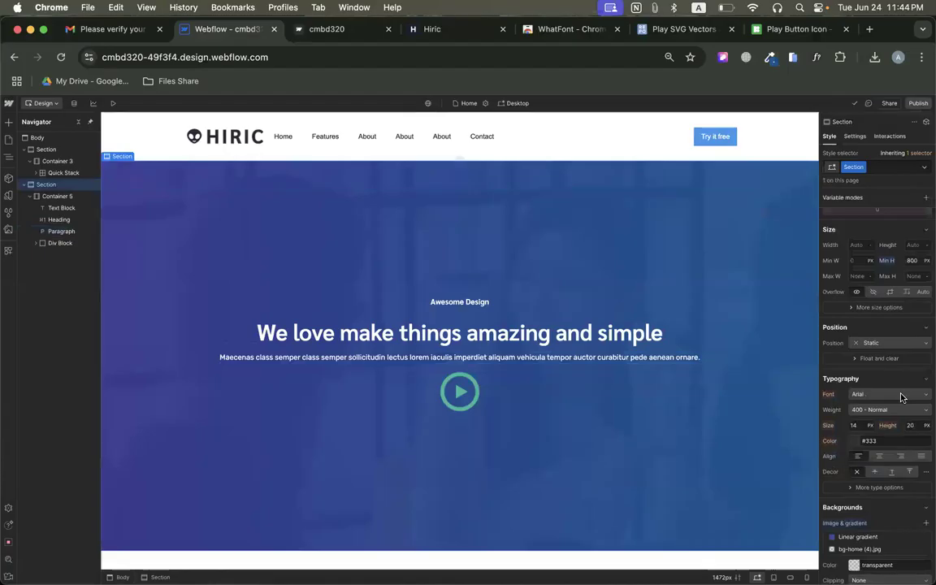
pyautogui.click(913, 428)
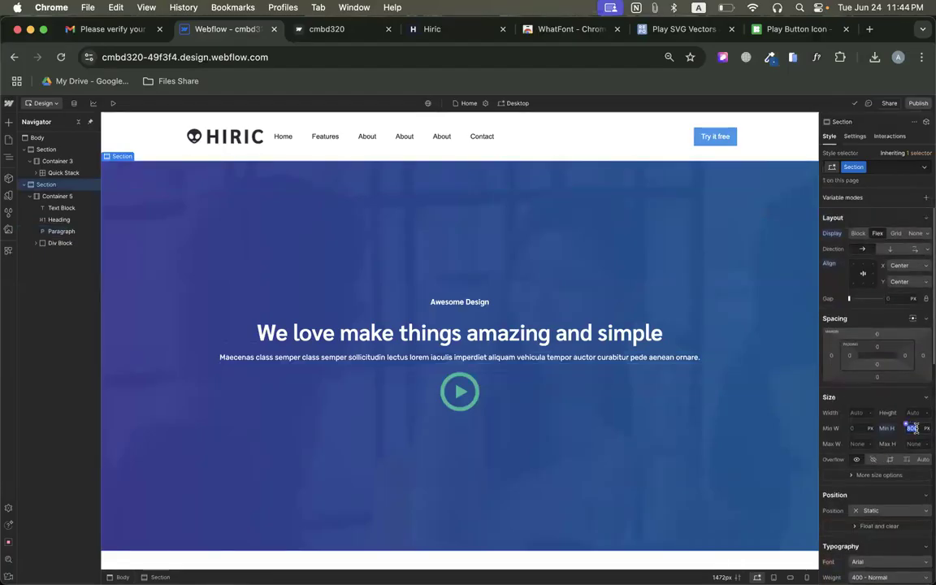
pyautogui.write('600')
pyautogui.press('Return')
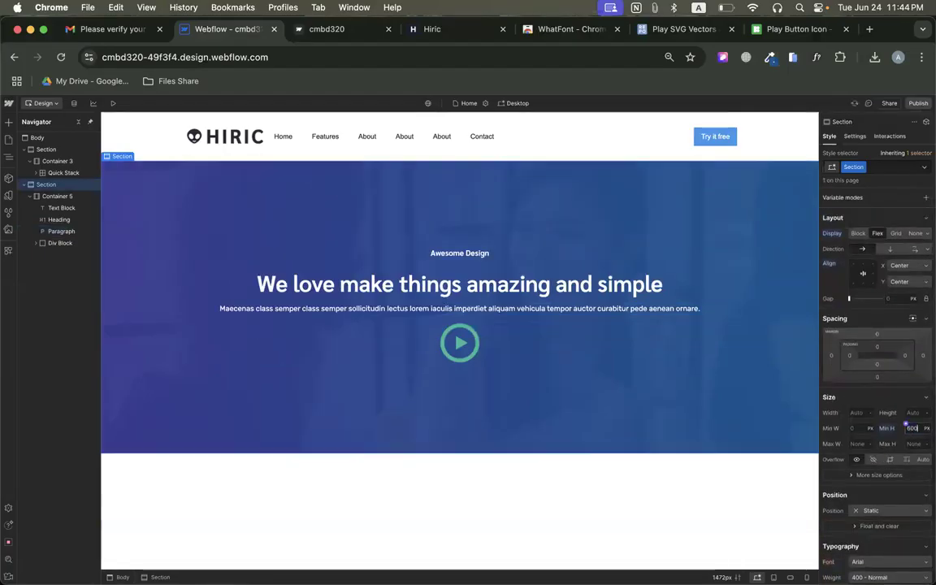
# Set the designer's canvas width to 1439 px.
pyautogui.click(918, 104)
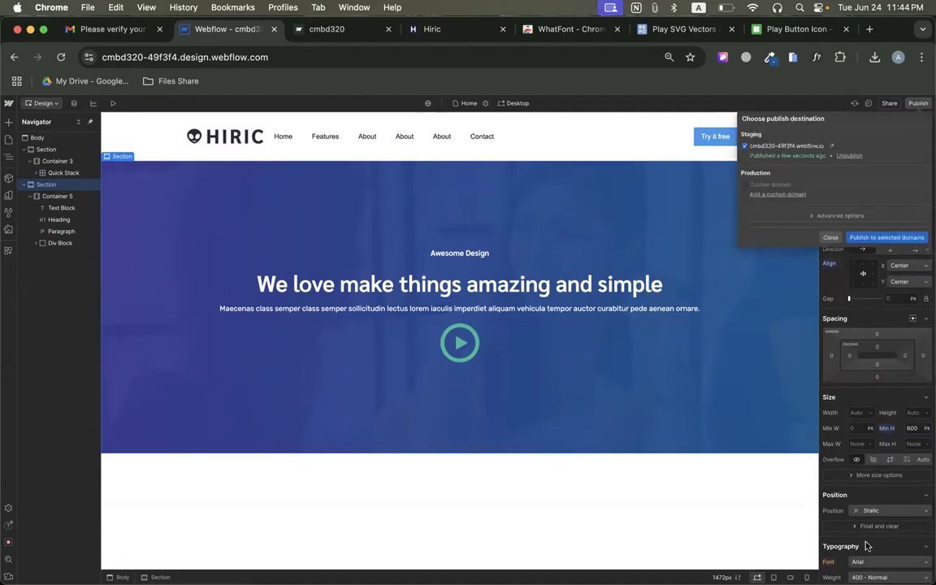
pyautogui.click(727, 578)
pyautogui.click(727, 578)
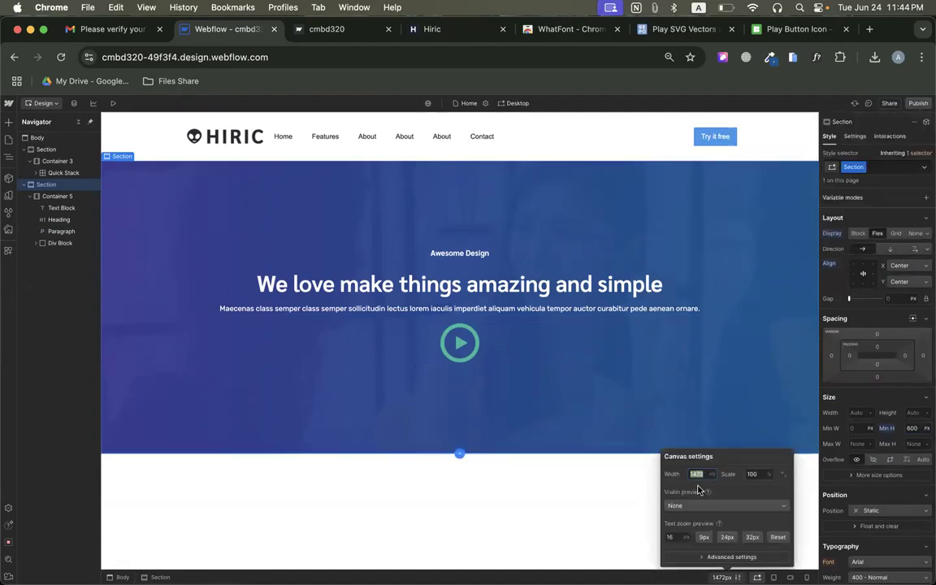
pyautogui.write('4')
pyautogui.press('BackSpace')
pyautogui.write('1439')
pyautogui.press('Return')
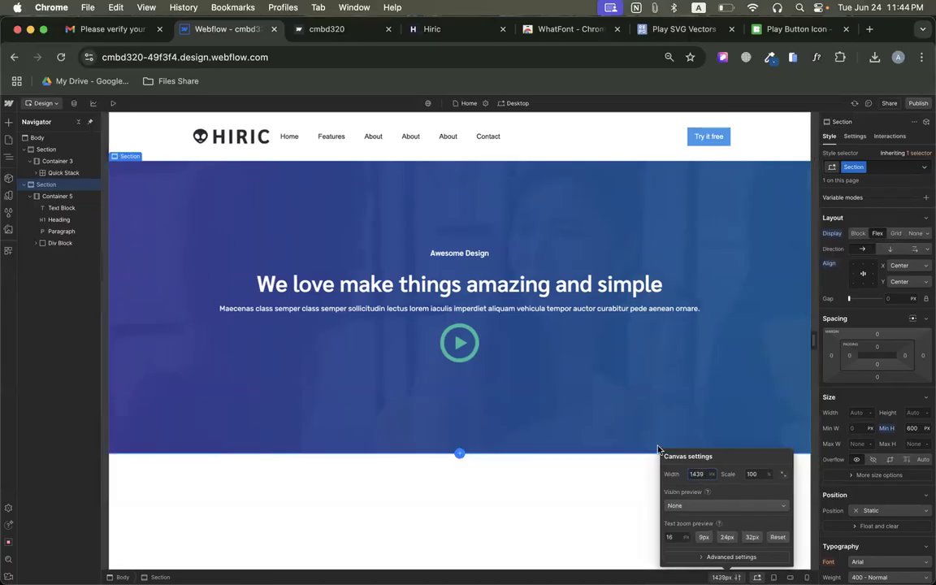
# Publish the site to the staging domain again, and reload the published page to check the heading and paragraph lines.
pyautogui.click(919, 104)
pyautogui.click(801, 213)
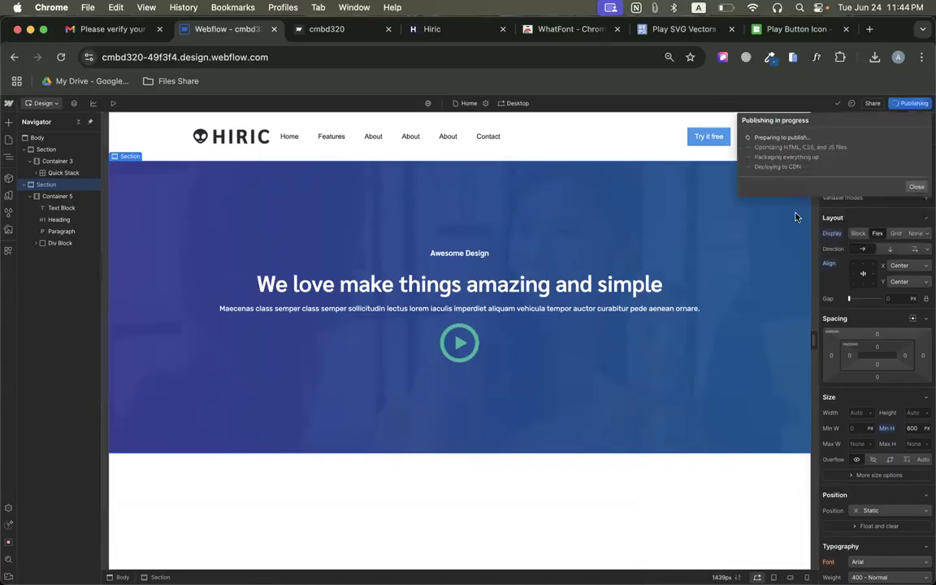
pyautogui.click(319, 29)
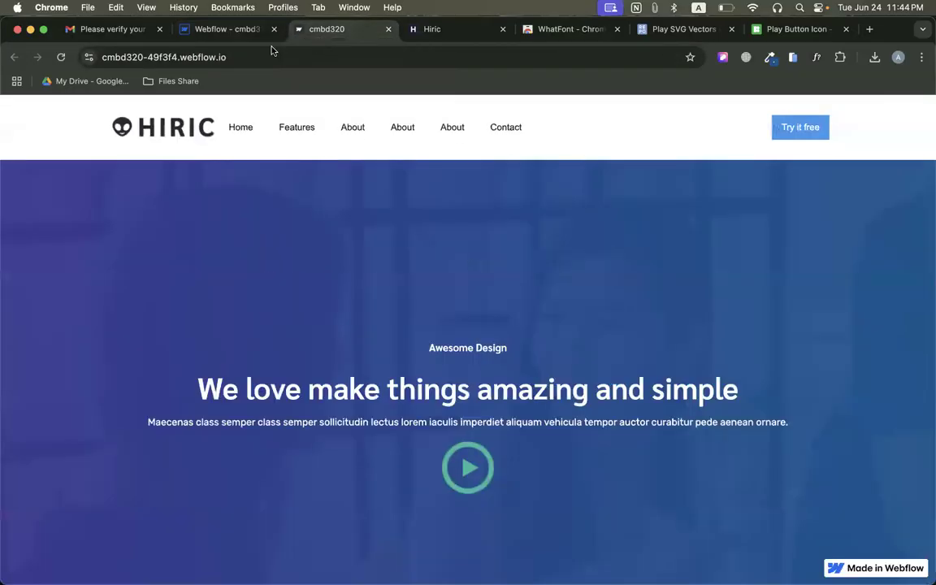
pyautogui.press('super+r')
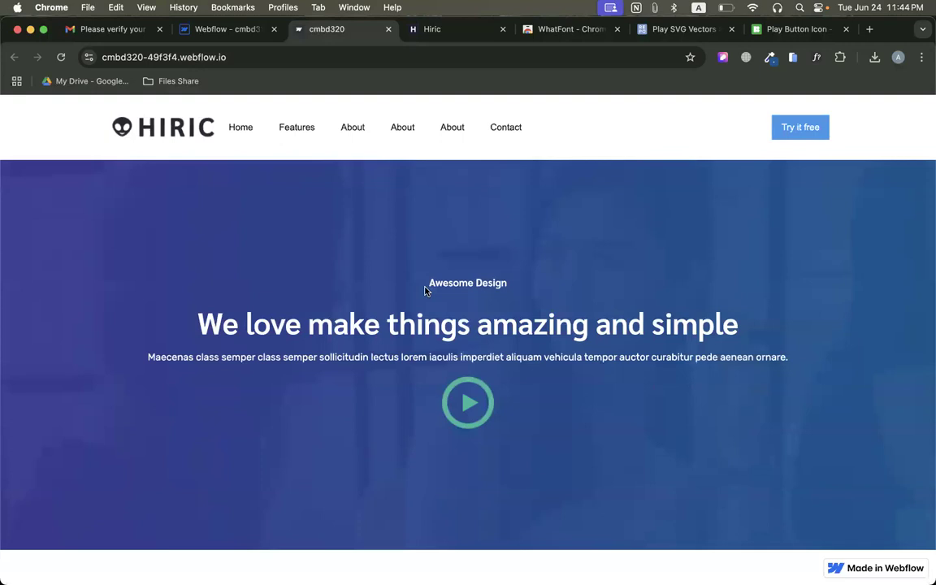
pyautogui.tripleClick(394, 333)
pyautogui.tripleClick(403, 357)
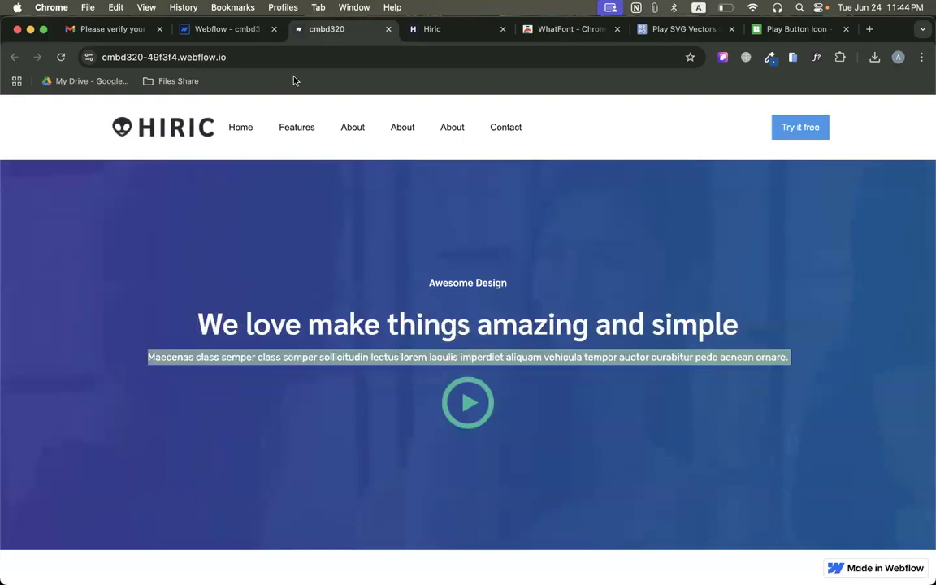
# Insert line breaks before "simple" in the hero heading and before "aliquam" in the hero paragraph in the Webflow designer.
pyautogui.click(232, 29)
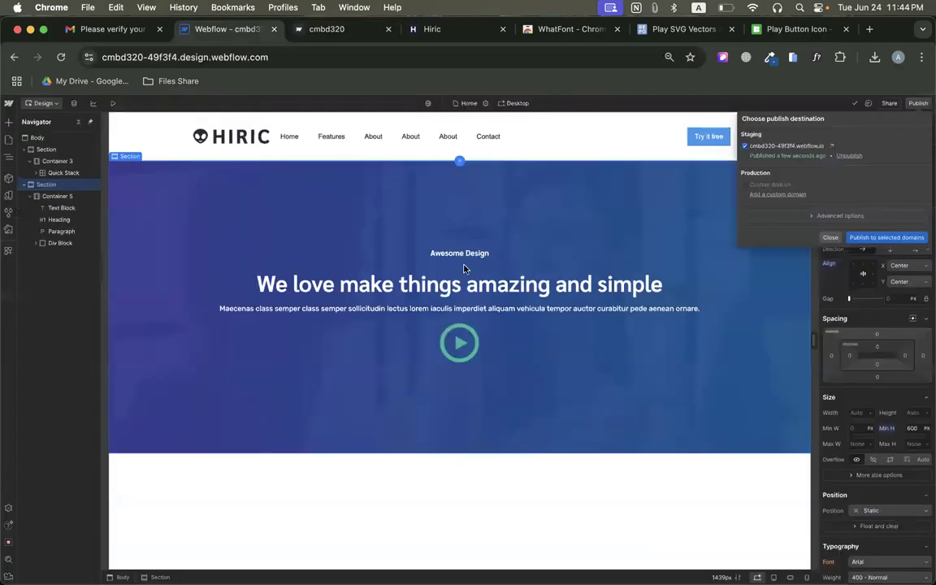
pyautogui.click(572, 281)
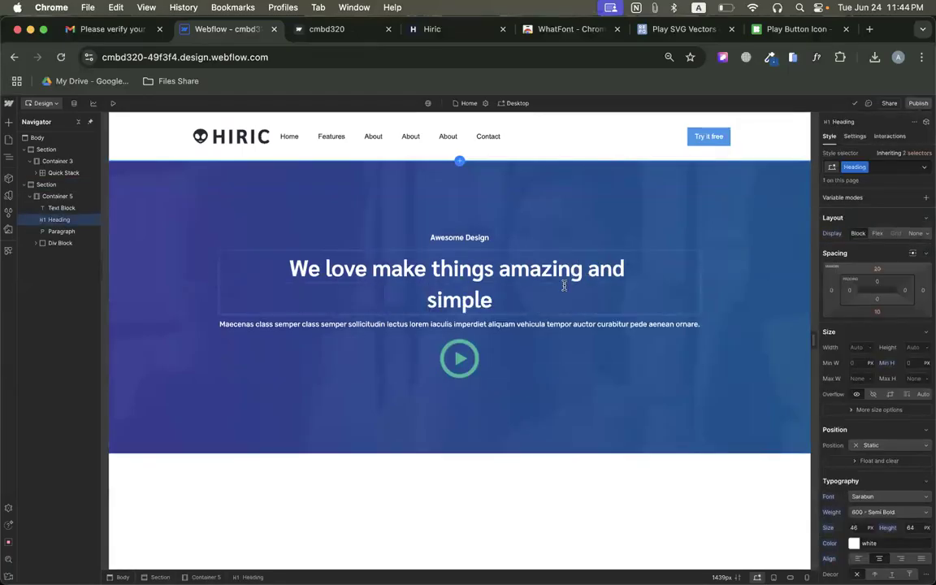
pyautogui.click(548, 325)
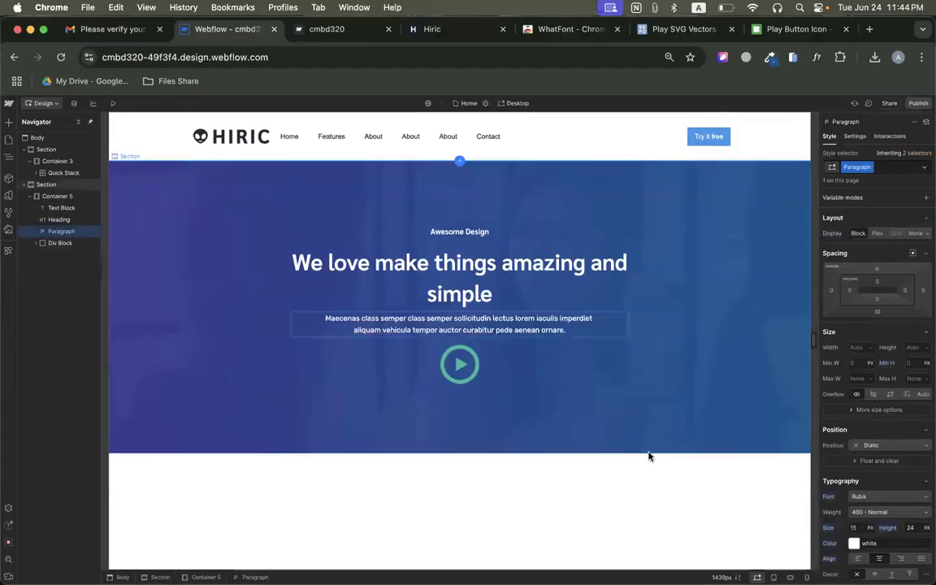
pyautogui.click(530, 187)
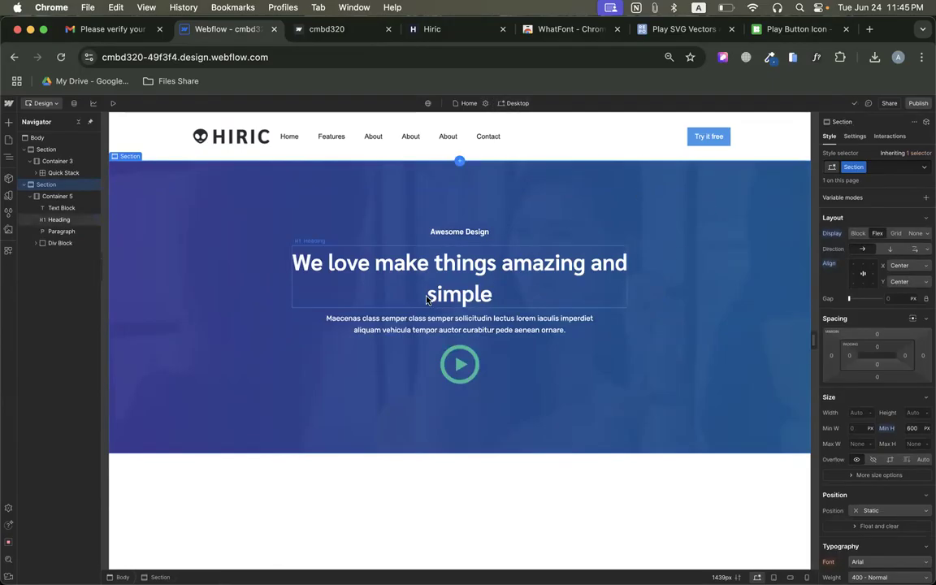
# Preview the page at the Mobile breakpoint, and widen the canvas to 414 px to check the text wrapping.
pyautogui.click(515, 103)
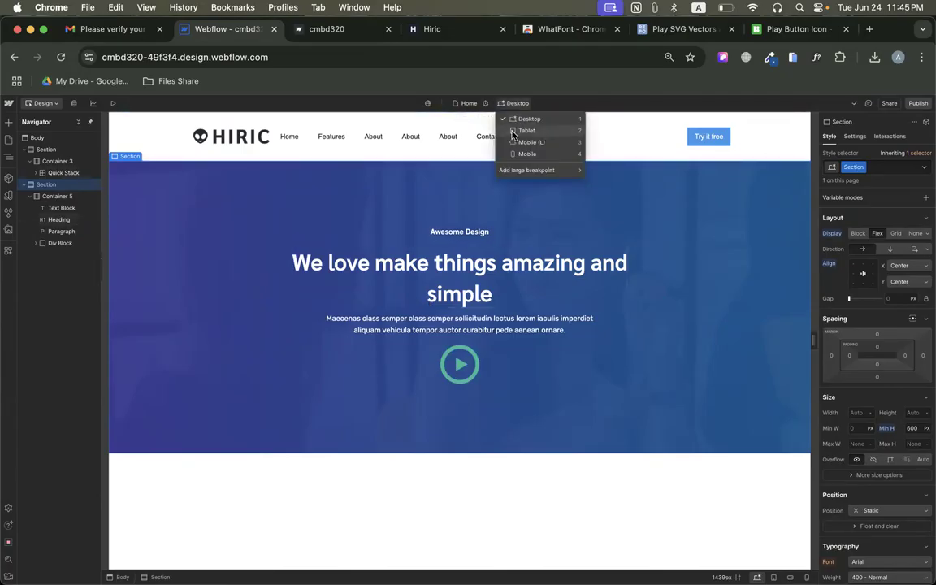
pyautogui.click(517, 154)
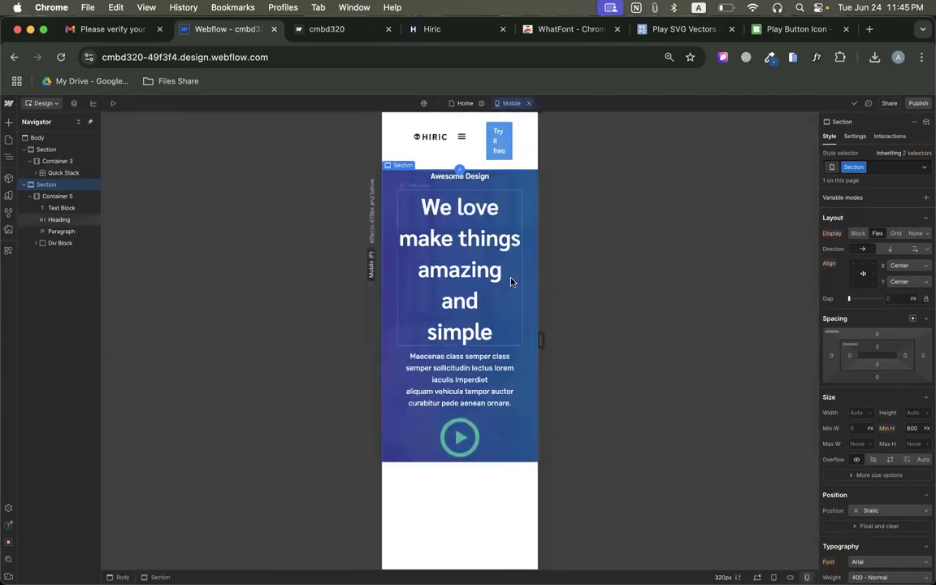
pyautogui.moveTo(548, 344); pyautogui.dragTo(564, 340)
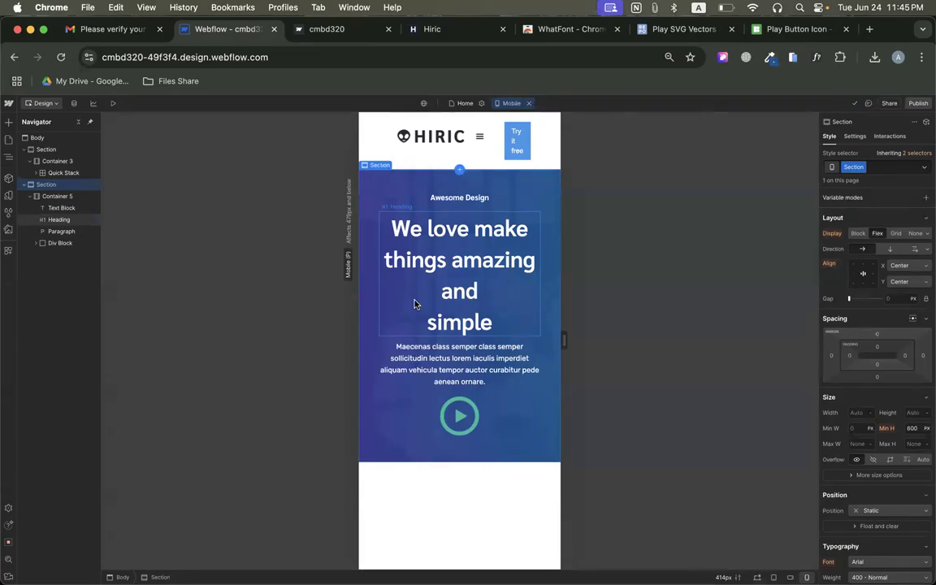
# Remove the line break before "simple" in the hero heading, and return to the Desktop breakpoint.
pyautogui.doubleClick(415, 304)
pyautogui.click(424, 322)
pyautogui.press('BackSpace')
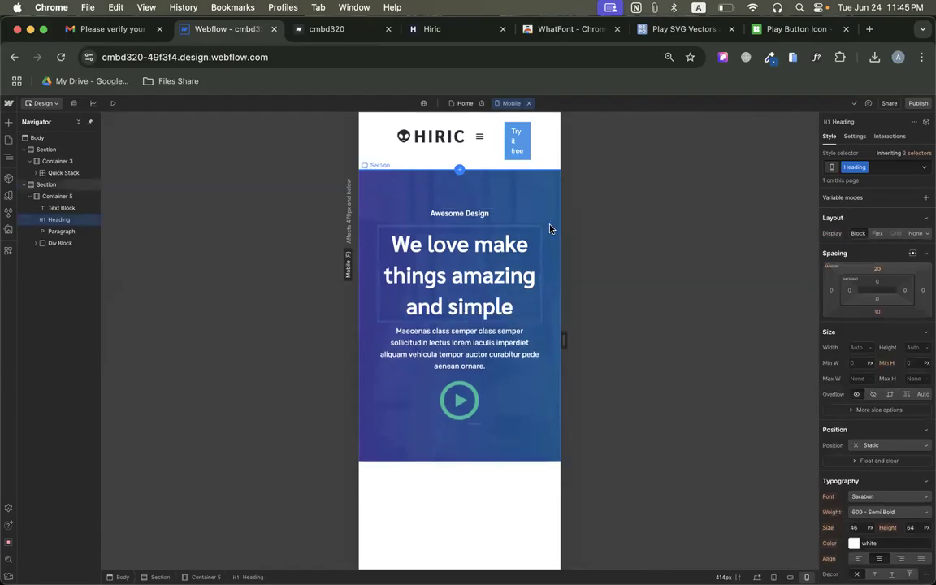
pyautogui.click(529, 103)
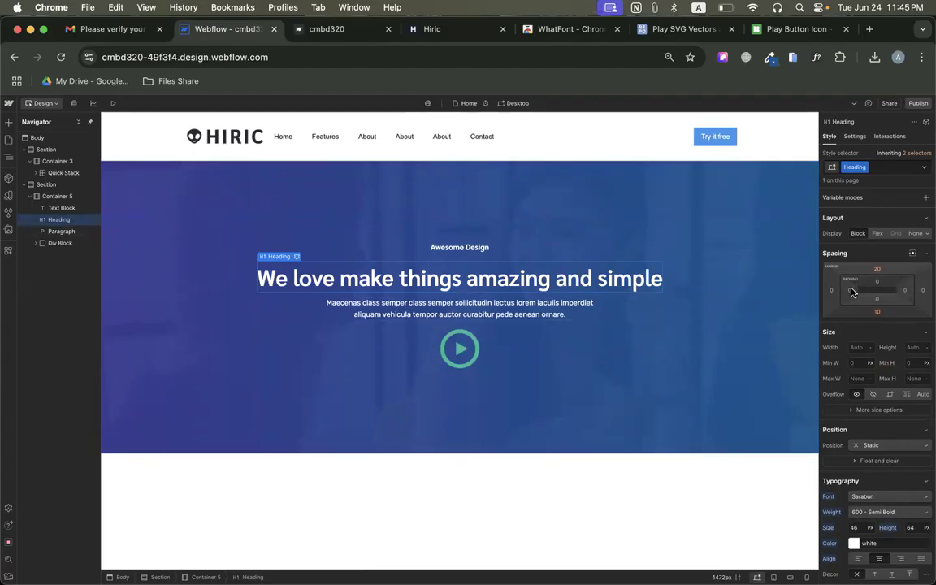
# Try a right padding of 100 px on the hero heading, and undo it.
pyautogui.click(907, 291)
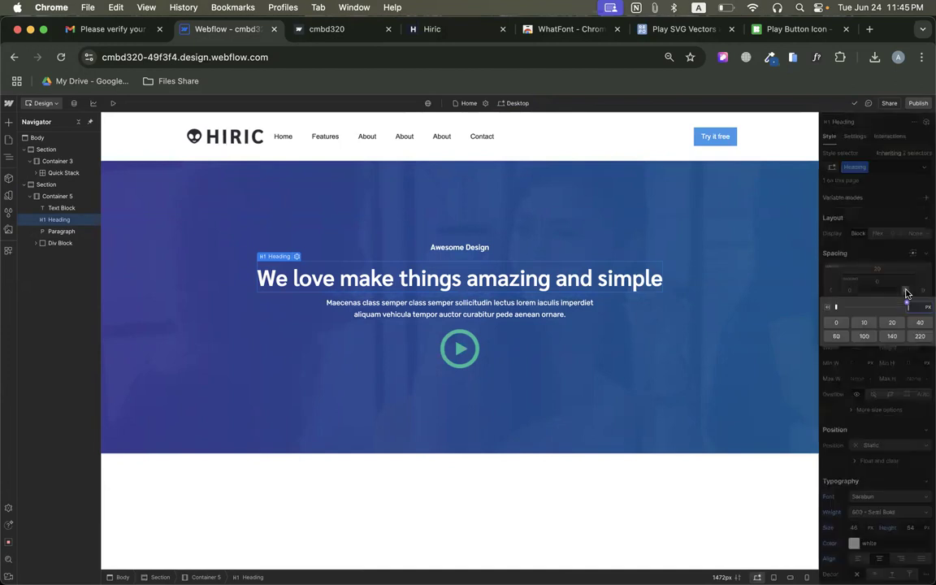
pyautogui.click(865, 338)
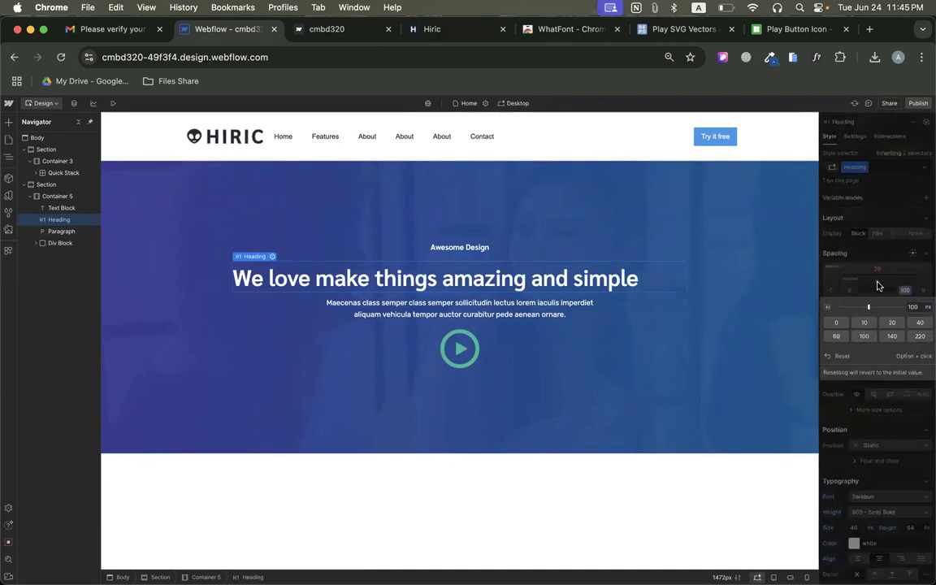
pyautogui.click(877, 286)
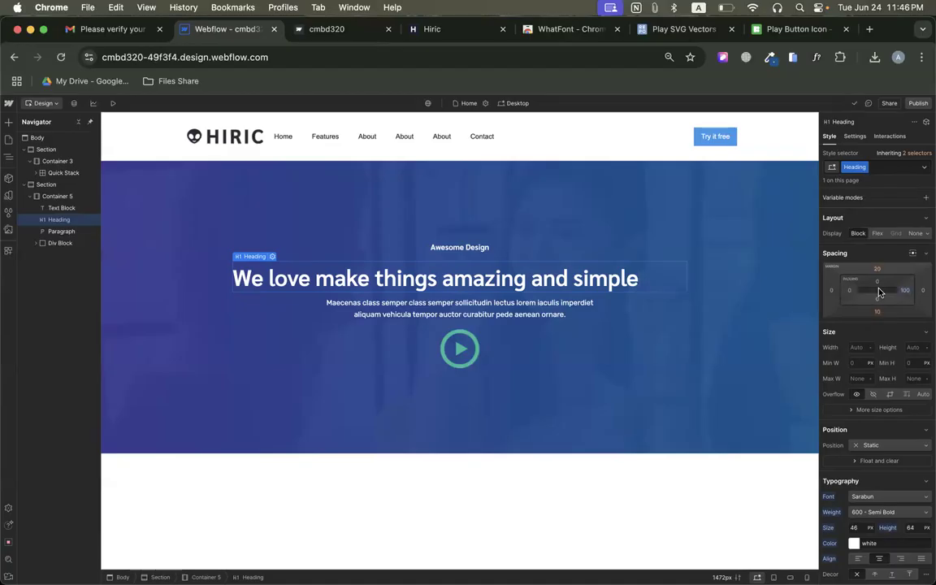
pyautogui.press('super+z')
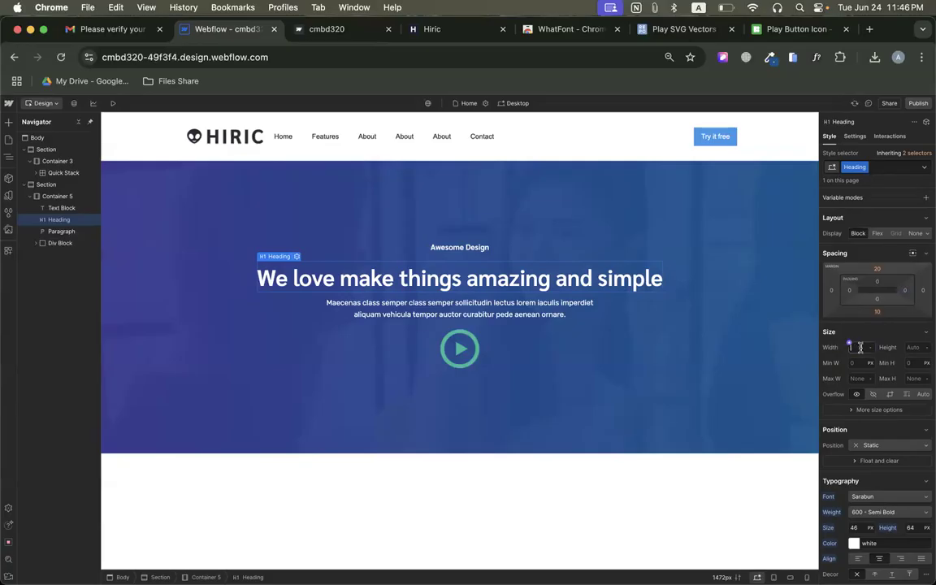
# Try widths of 500 px and 700 px on the hero heading, and reset its width.
pyautogui.write('500')
pyautogui.press('Return')
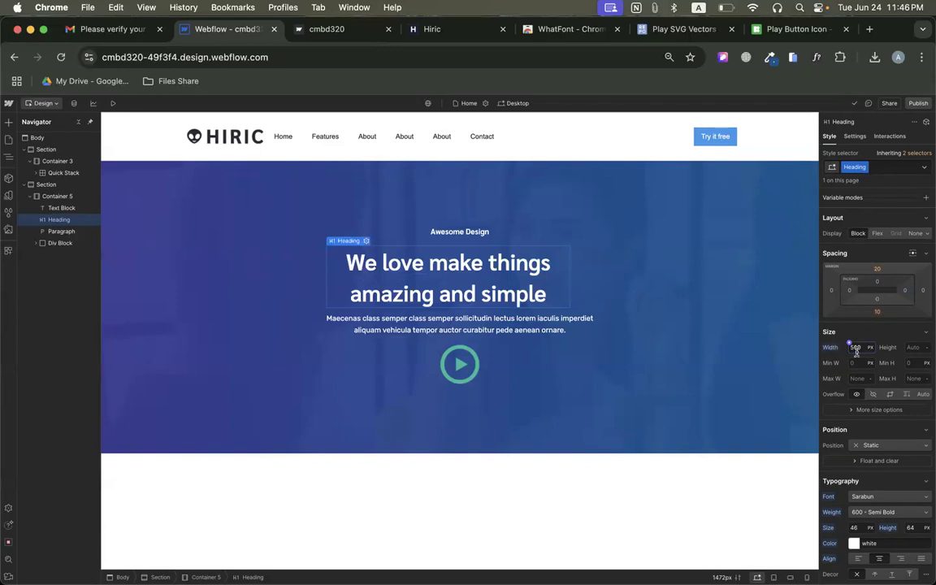
pyautogui.write('5')
pyautogui.press('Return')
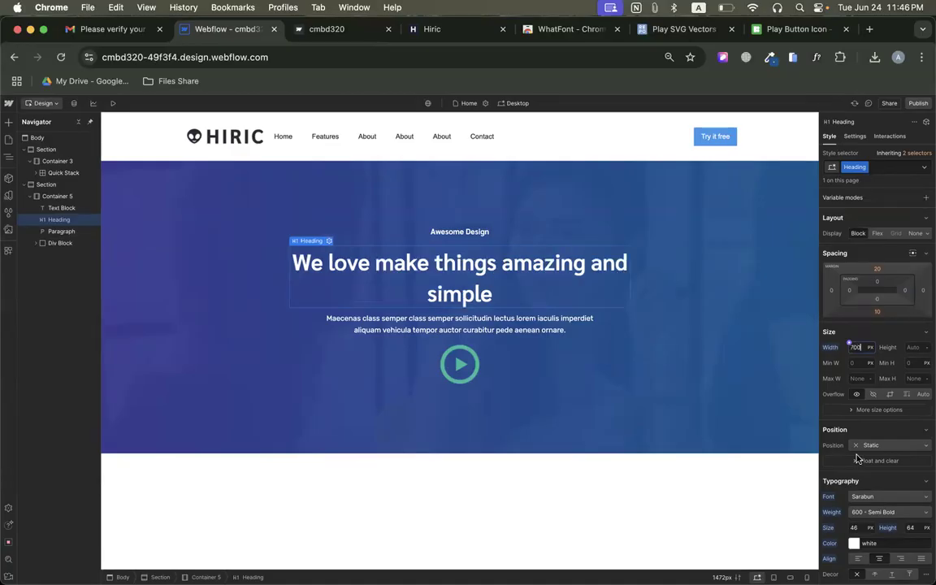
pyautogui.click(831, 349)
pyautogui.click(839, 363)
# Set the hero heading's right and left padding to 100 px each.
pyautogui.click(904, 289)
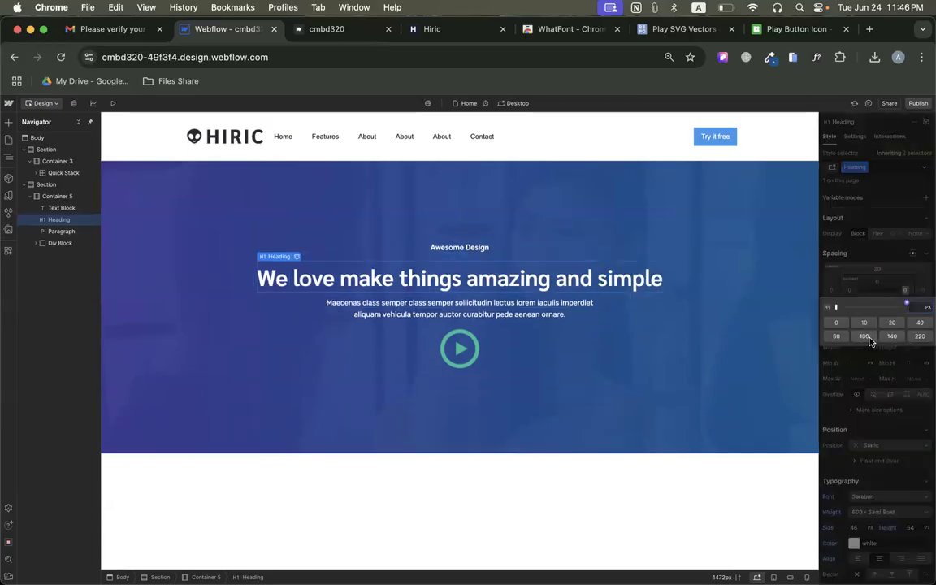
pyautogui.click(864, 335)
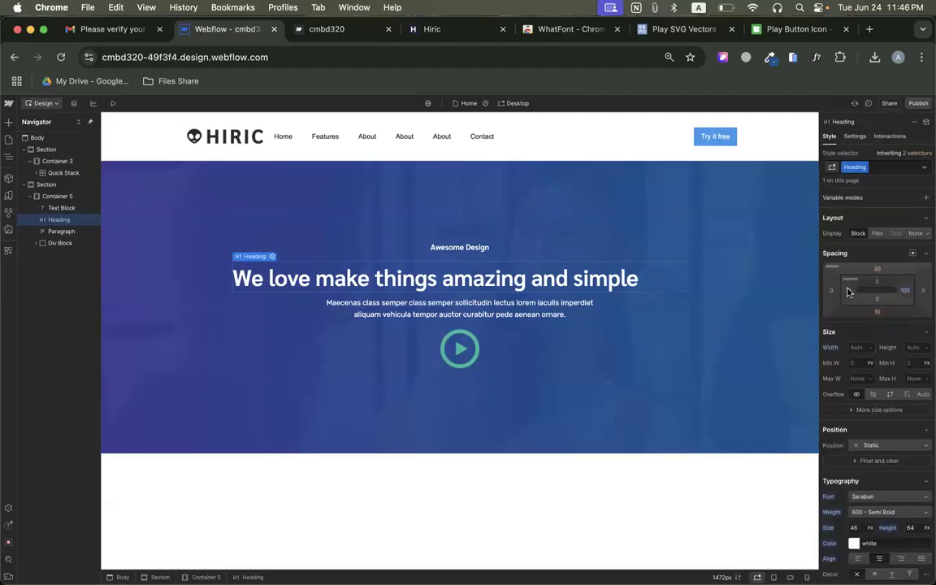
pyautogui.click(850, 289)
pyautogui.click(864, 336)
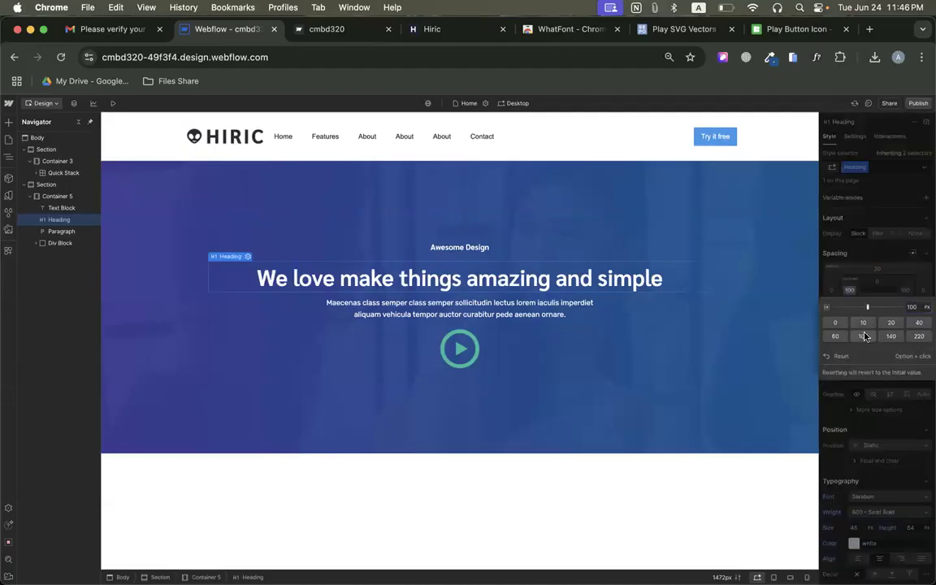
pyautogui.click(878, 263)
# Set the hero heading's left and right padding to 220 px each.
pyautogui.click(851, 292)
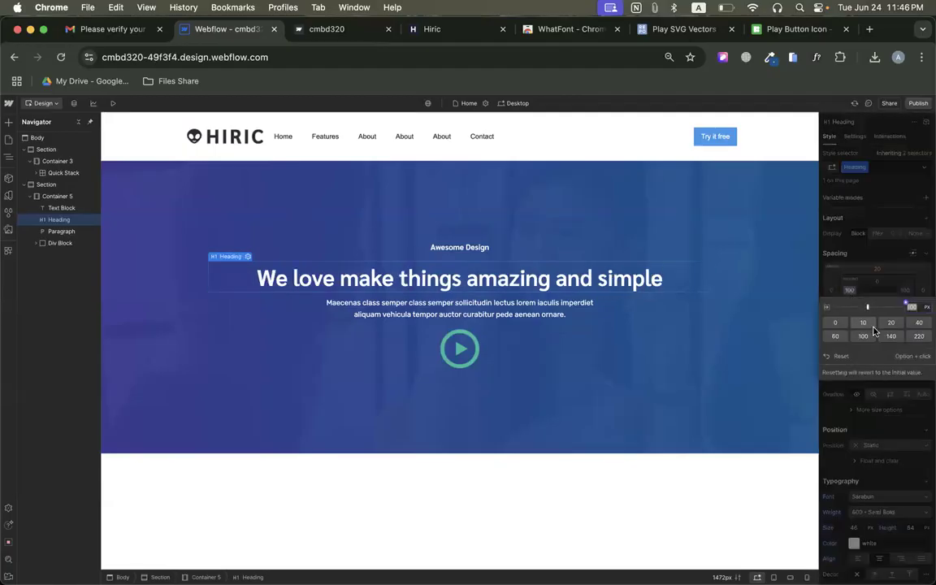
pyautogui.click(919, 335)
pyautogui.click(903, 294)
pyautogui.click(905, 290)
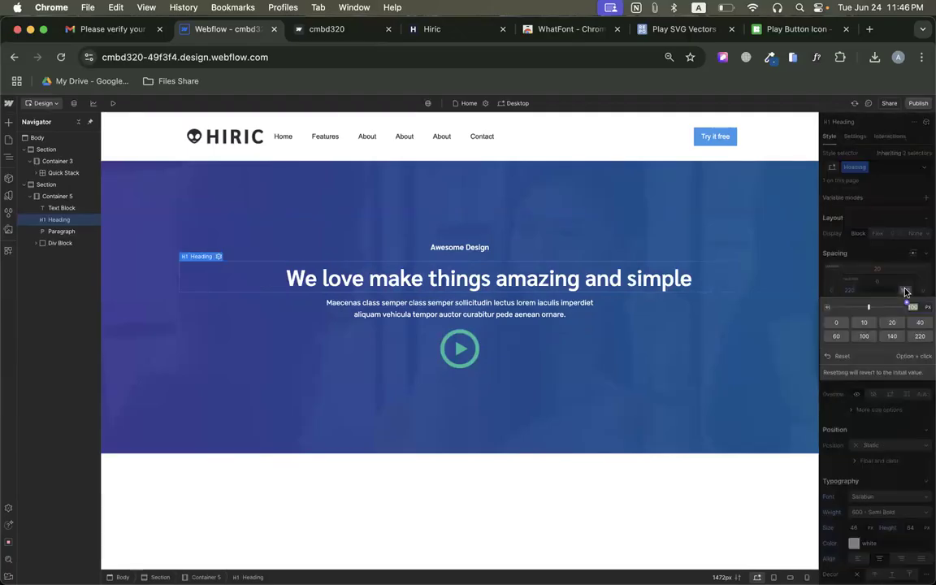
pyautogui.click(920, 335)
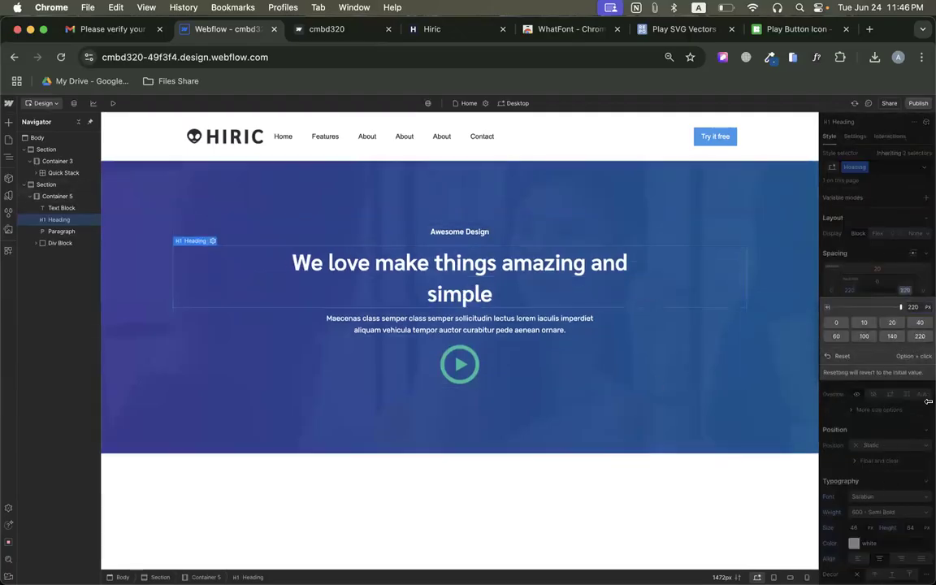
pyautogui.click(871, 258)
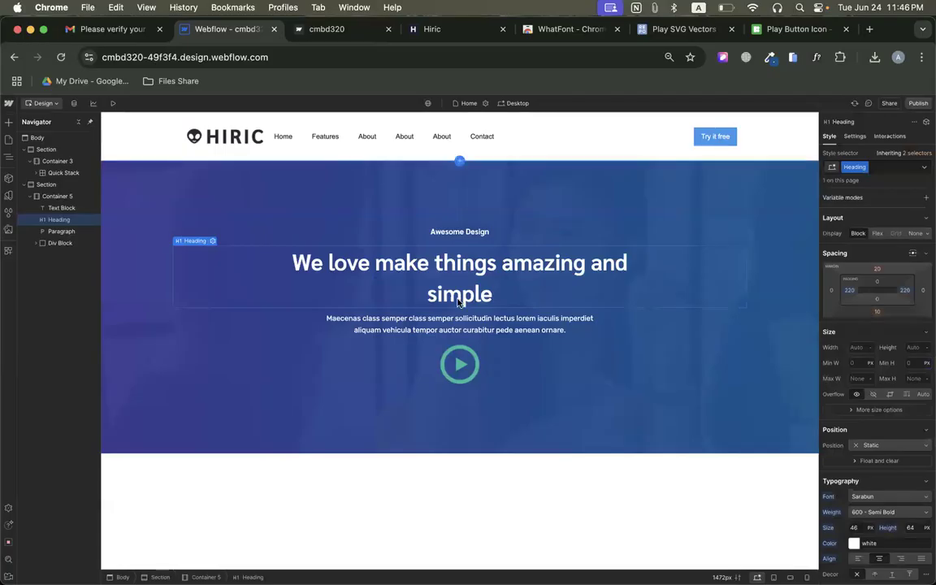
# Set the hero paragraph's left and right padding to 300 px each.
pyautogui.click(460, 322)
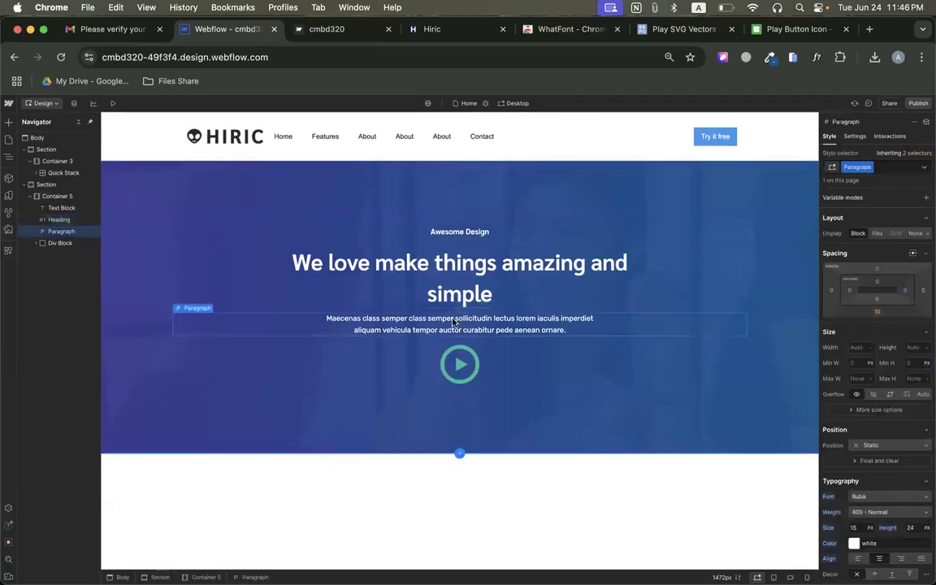
pyautogui.click(851, 294)
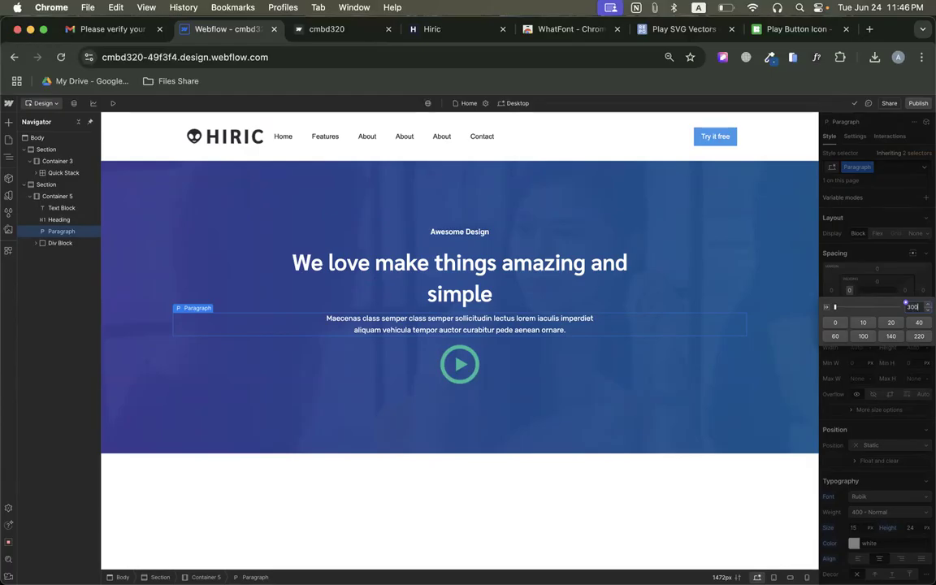
pyautogui.write('300')
pyautogui.press('Return')
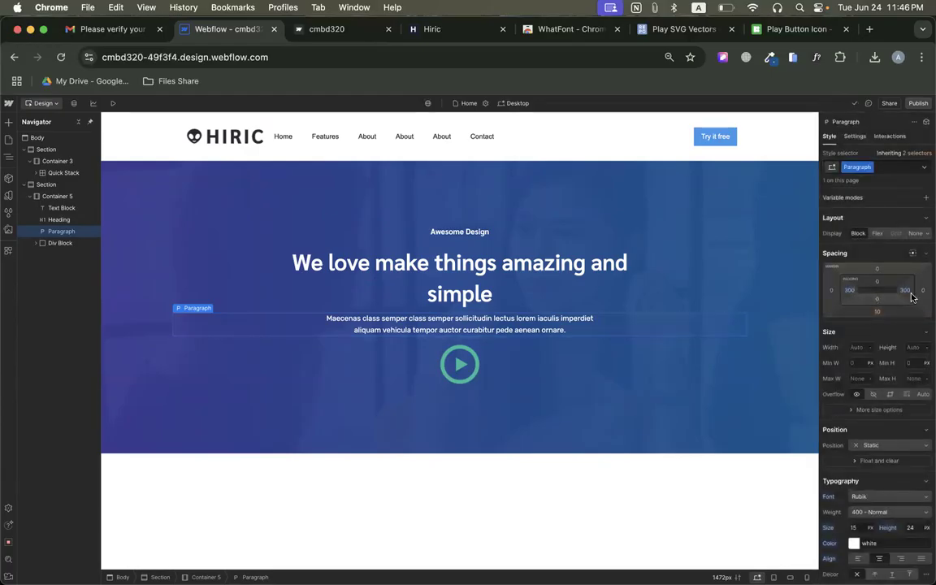
pyautogui.click(850, 292)
pyautogui.click(906, 291)
pyautogui.click(906, 291)
pyautogui.click(891, 267)
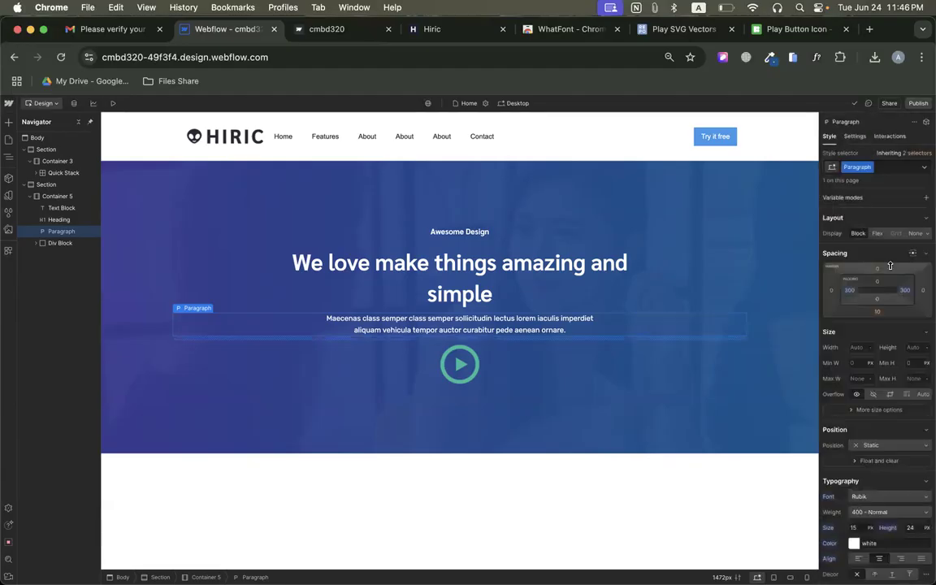
# Check the heading and paragraph wrapping on the original Hiric page, and publish the Webflow site.
pyautogui.click(439, 29)
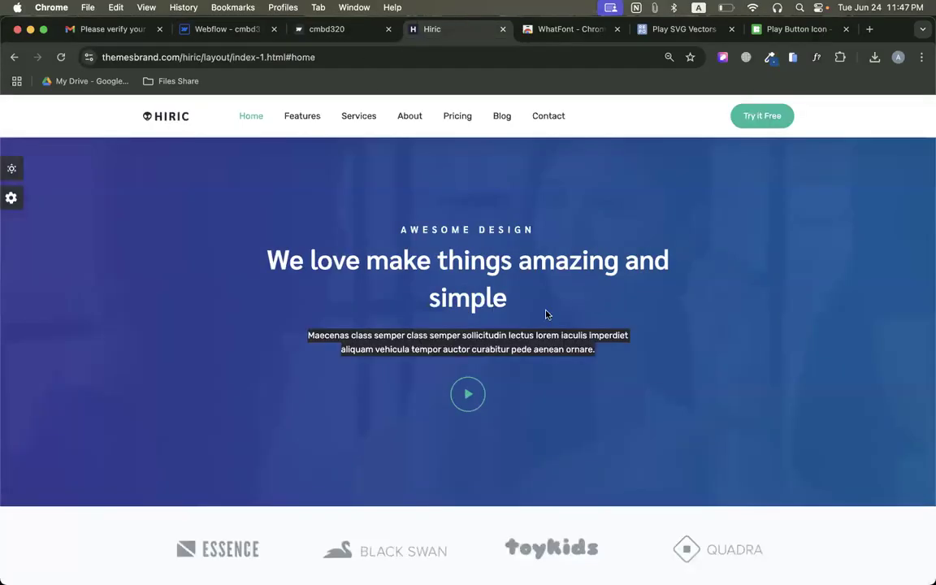
pyautogui.click(443, 297)
pyautogui.click(228, 29)
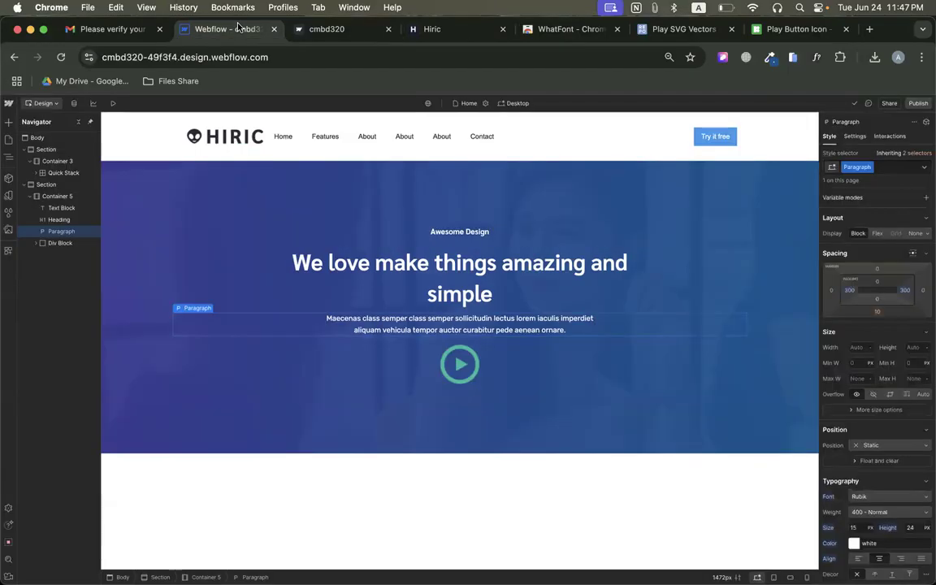
pyautogui.click(918, 104)
pyautogui.click(872, 255)
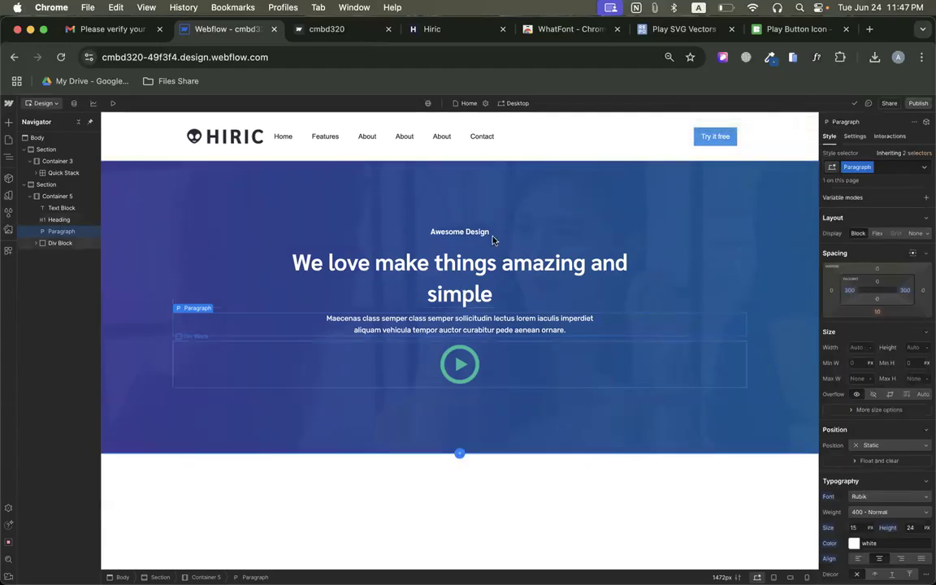
# Check the paragraph spacing on the original page, and set the hero paragraph's top and bottom margins to 20 px each.
pyautogui.click(443, 29)
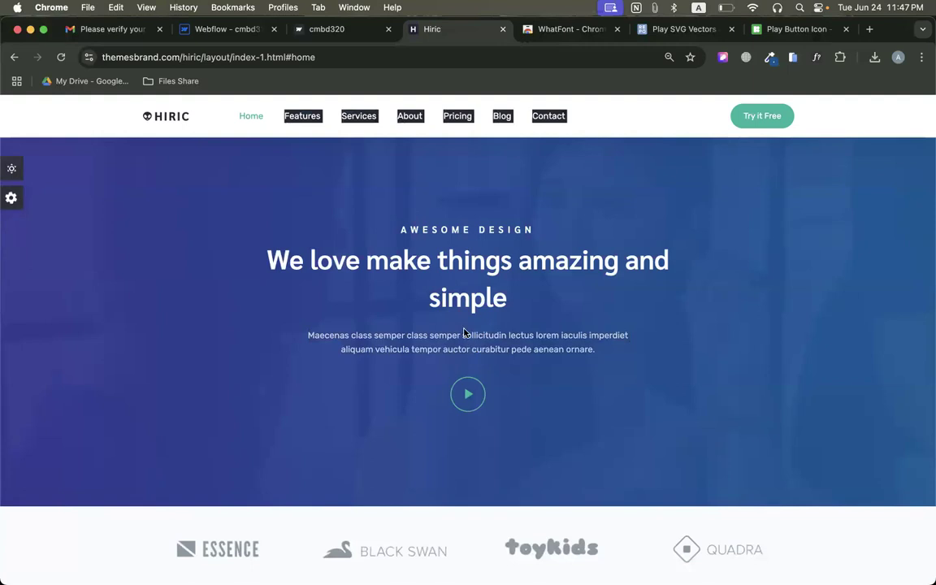
pyautogui.click(240, 29)
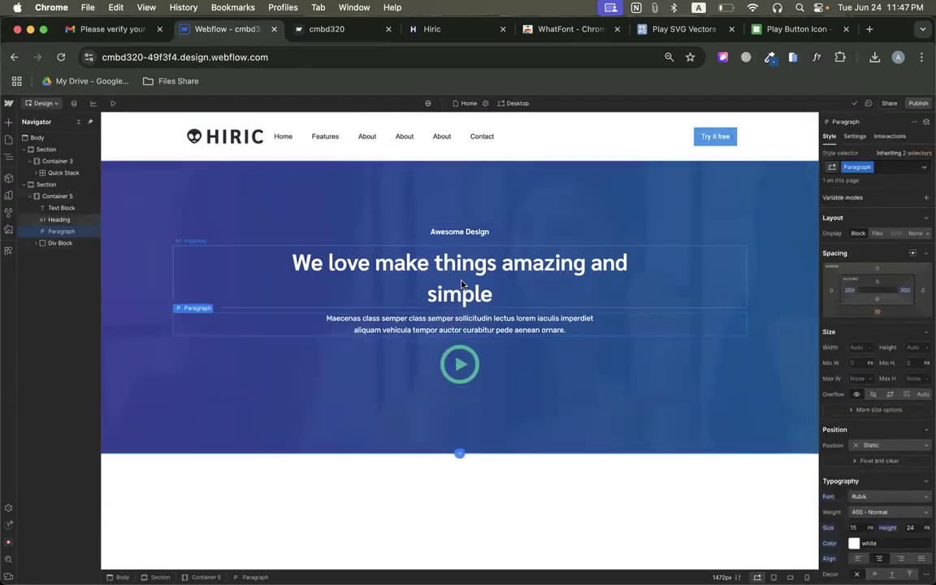
pyautogui.click(877, 269)
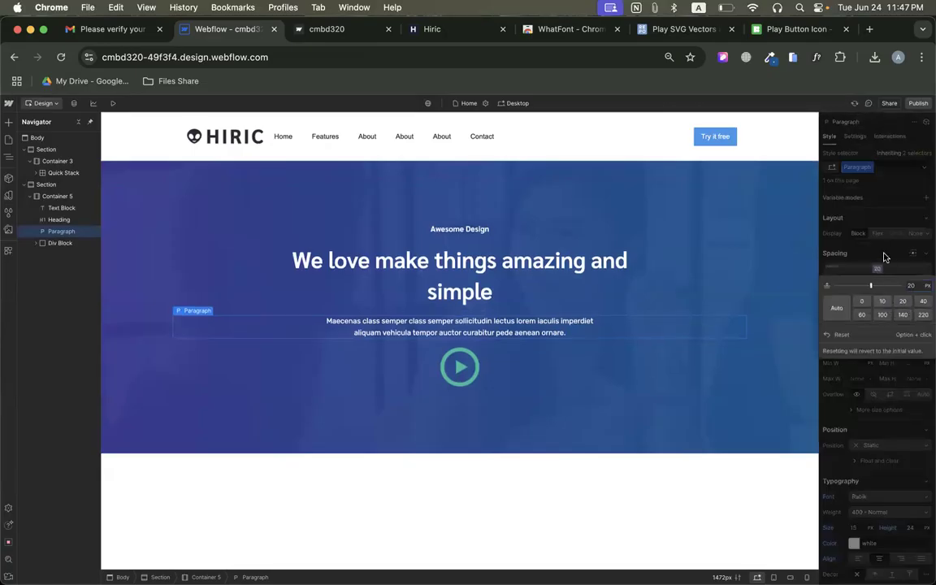
pyautogui.click(904, 302)
pyautogui.click(876, 314)
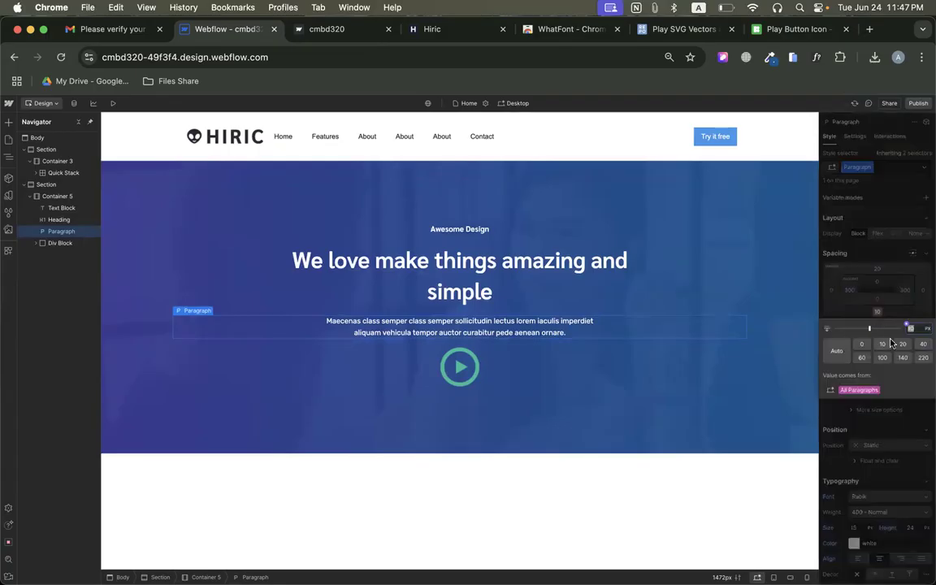
pyautogui.click(901, 345)
pyautogui.click(891, 257)
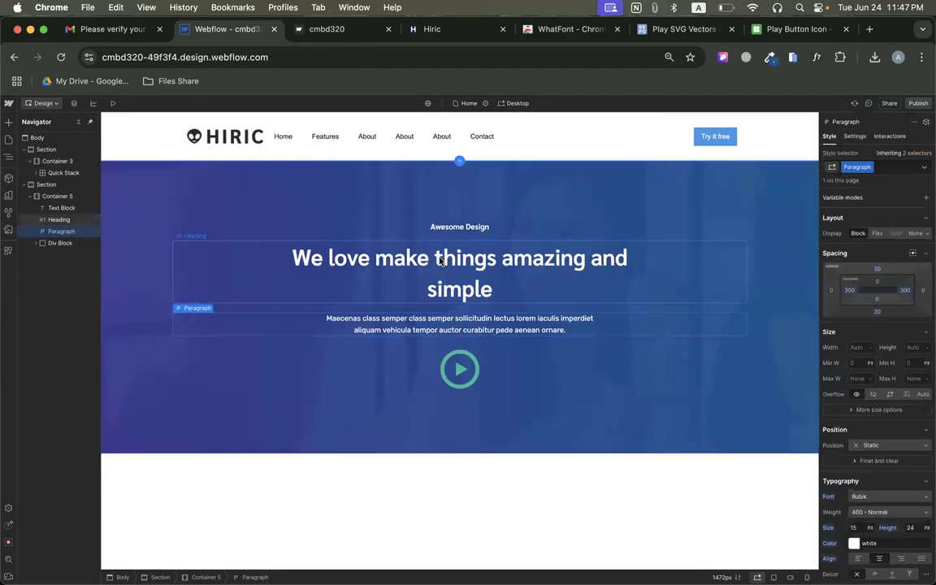
# Inspect the font of the "Awesome Design" label on the original Hiric page with WhatFont.
pyautogui.click(457, 231)
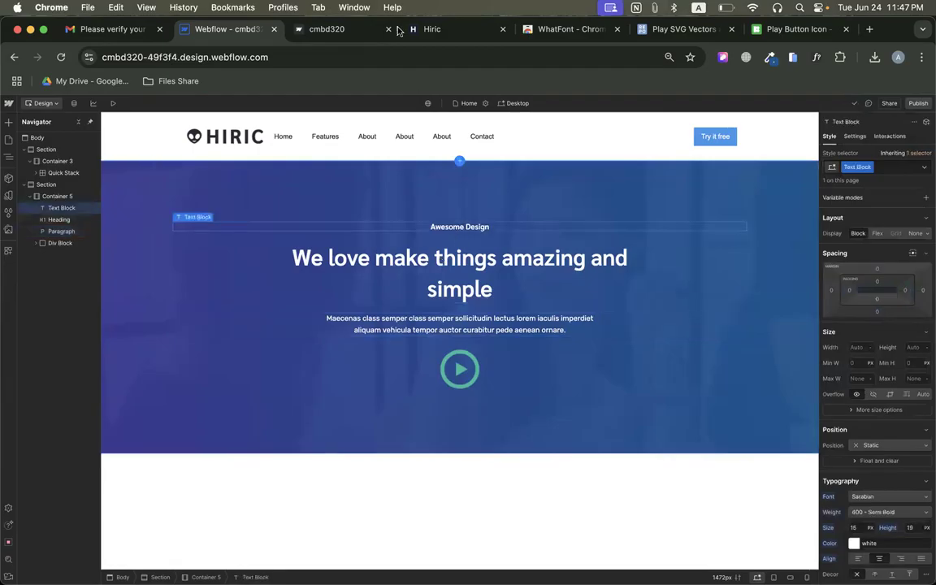
pyautogui.click(437, 33)
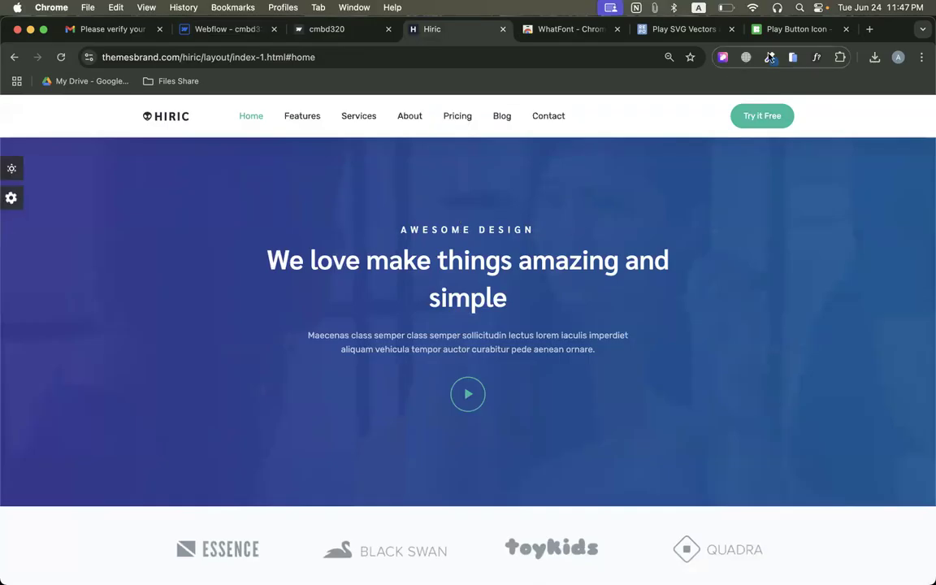
pyautogui.click(815, 59)
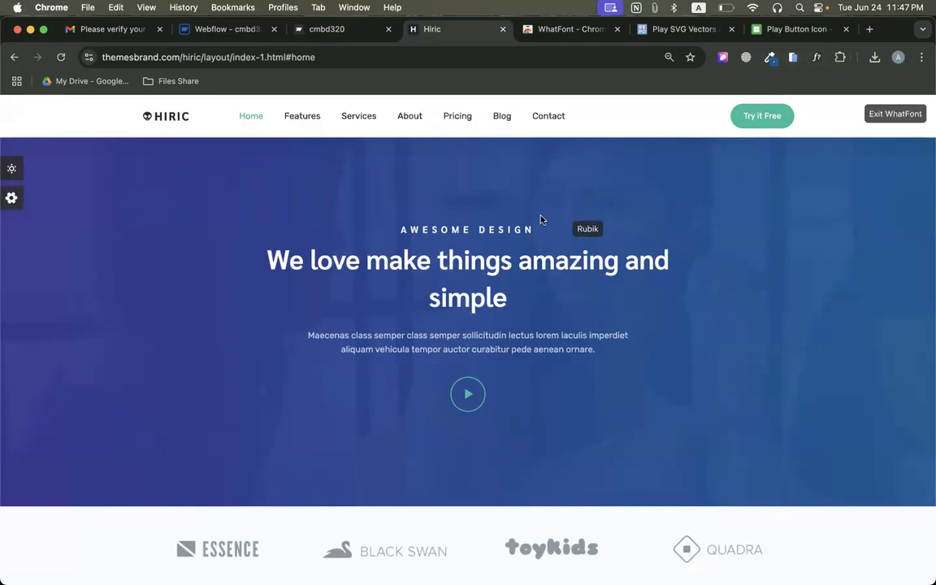
pyautogui.click(500, 231)
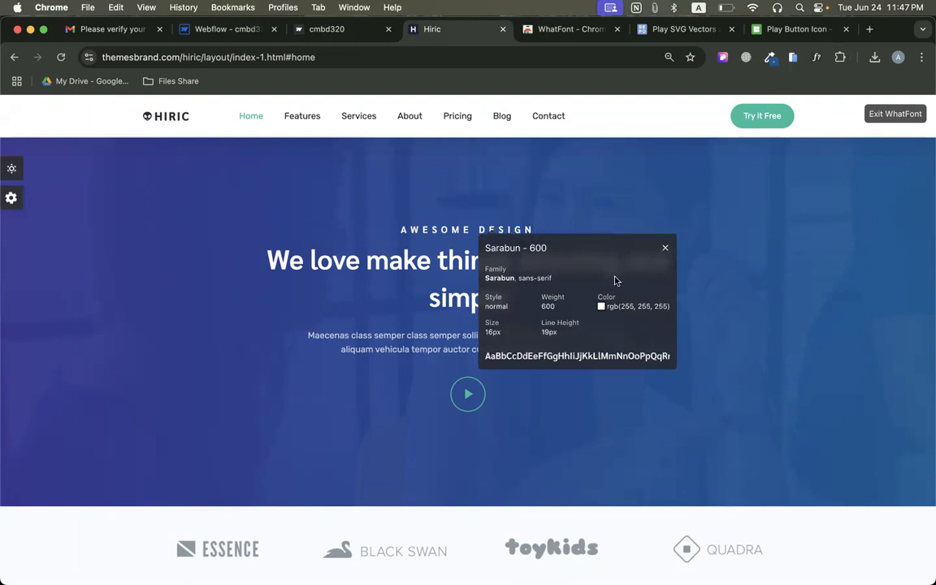
pyautogui.click(665, 249)
pyautogui.click(885, 115)
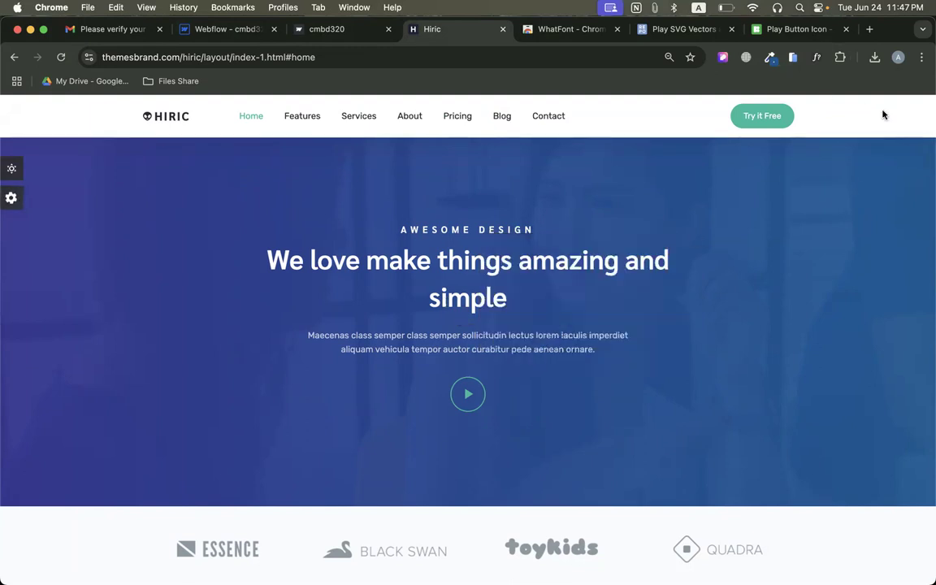
# Examine the original "Awesome Design" label's text properties, including letter spacing, in the page inspector extension.
pyautogui.click(722, 57)
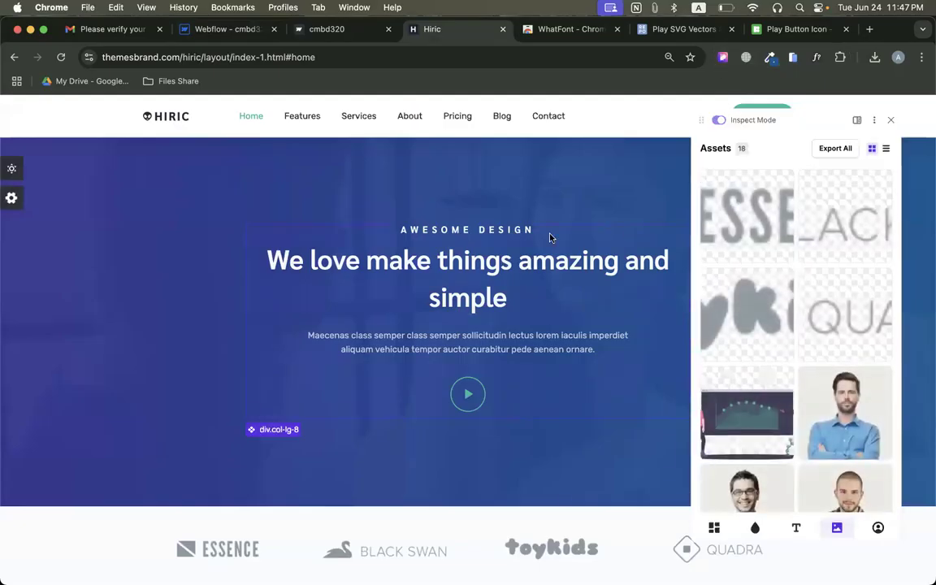
pyautogui.click(452, 231)
pyautogui.scroll(-3, 721, 310)
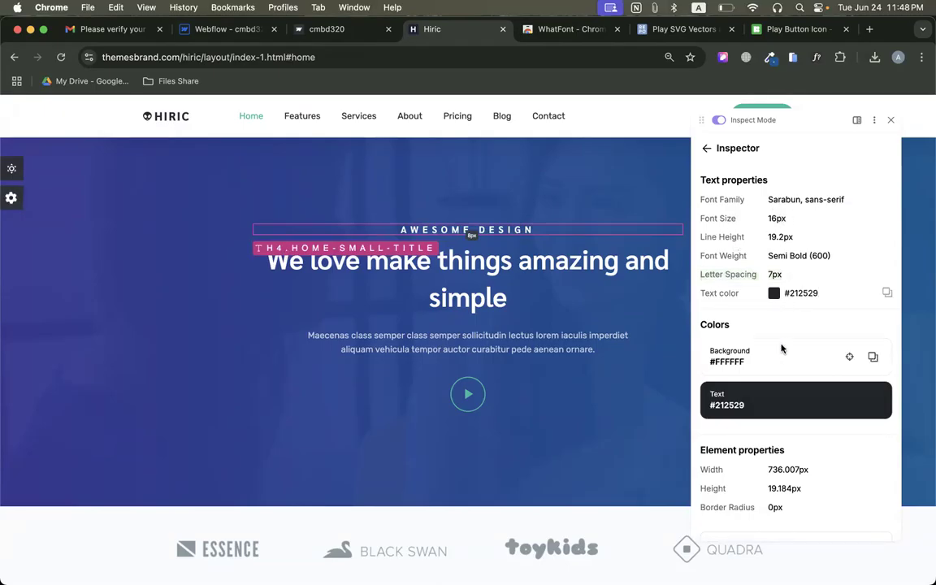
pyautogui.scroll(4, 793, 357)
pyautogui.scroll(-4, 794, 361)
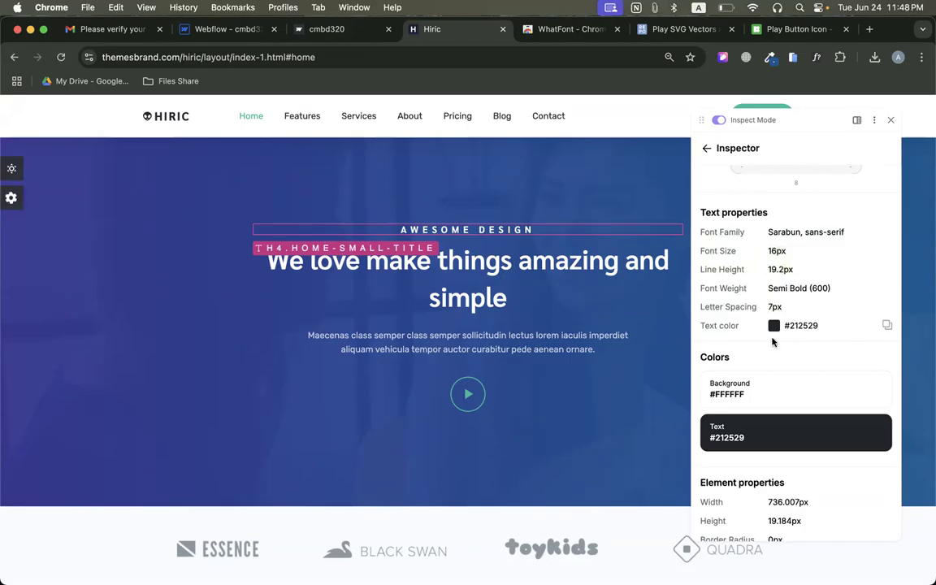
# Return to Webflow and set the letter spacing of the "Awesome Design" text block to 7 px.
pyautogui.click(325, 30)
pyautogui.click(229, 29)
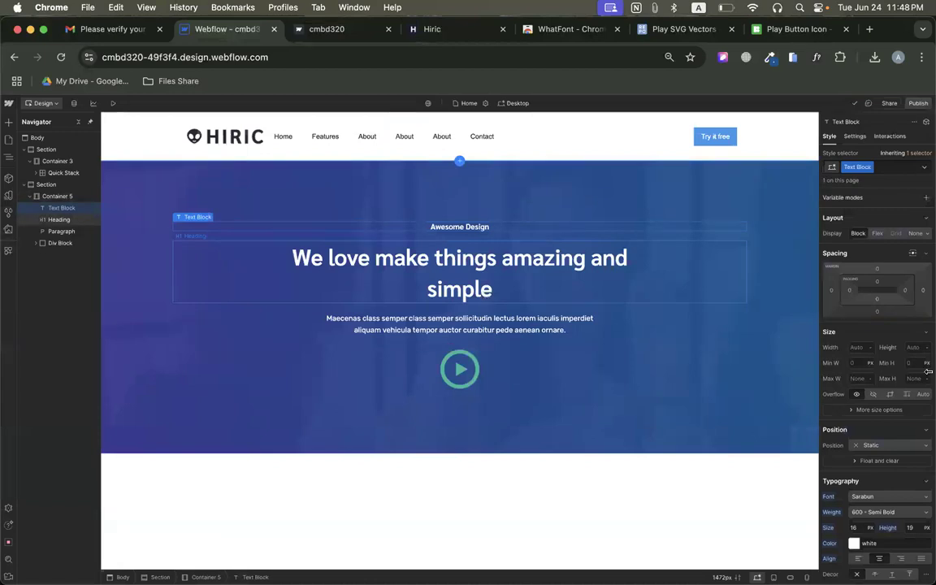
pyautogui.scroll(-6, 928, 372)
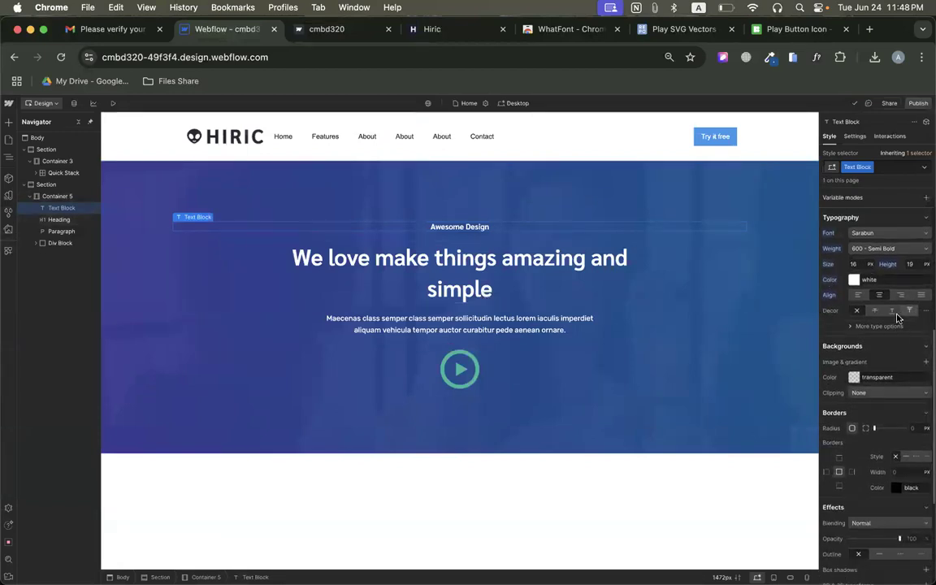
pyautogui.click(866, 328)
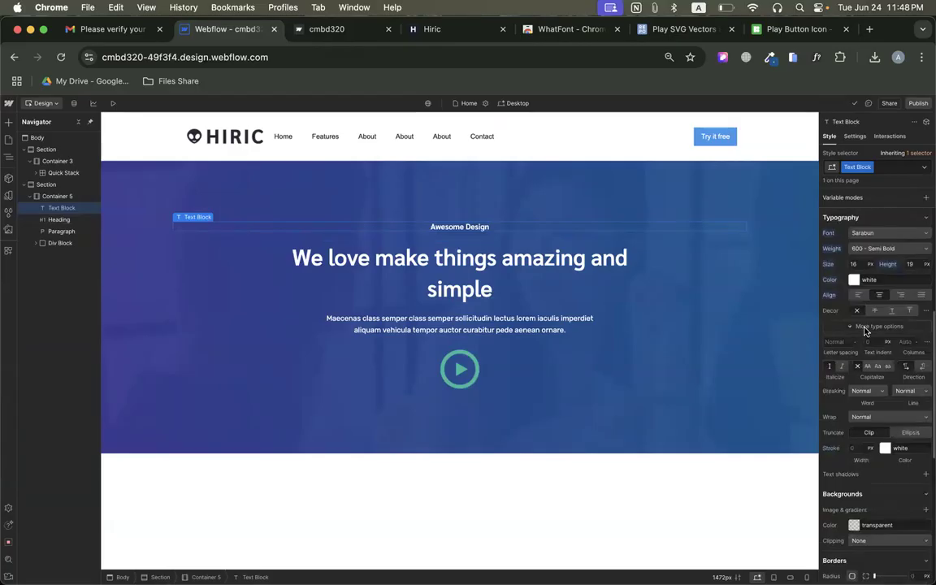
pyautogui.click(846, 340)
pyautogui.write('7')
pyautogui.press('Return')
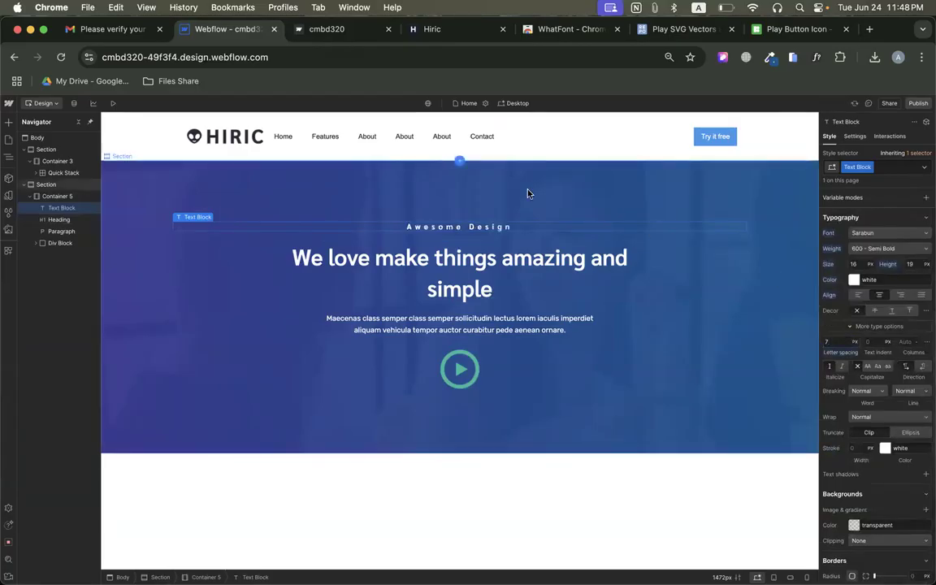
pyautogui.click(528, 194)
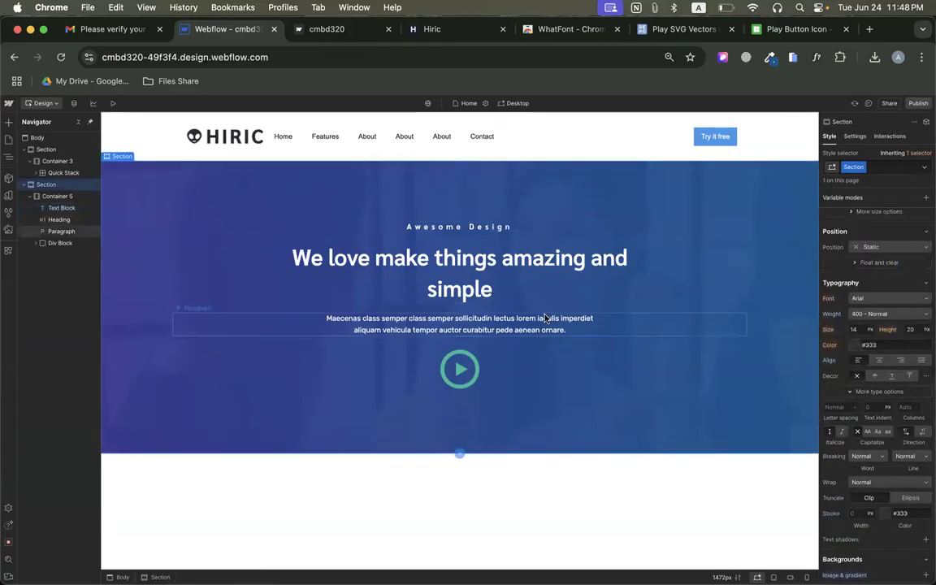
# Compare the "Awesome Design" text block with the original page, and set its capitalization to ALL CAPS.
pyautogui.click(431, 30)
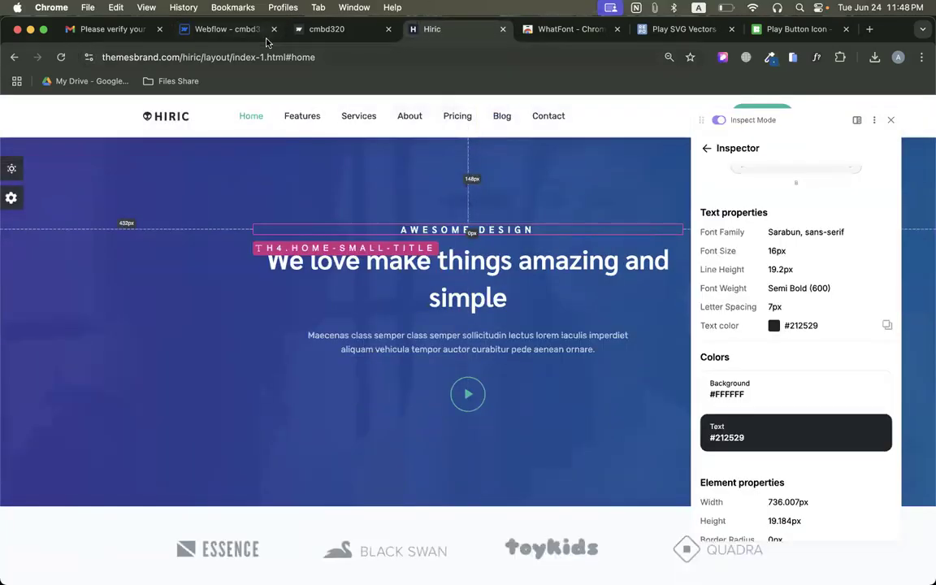
pyautogui.click(242, 33)
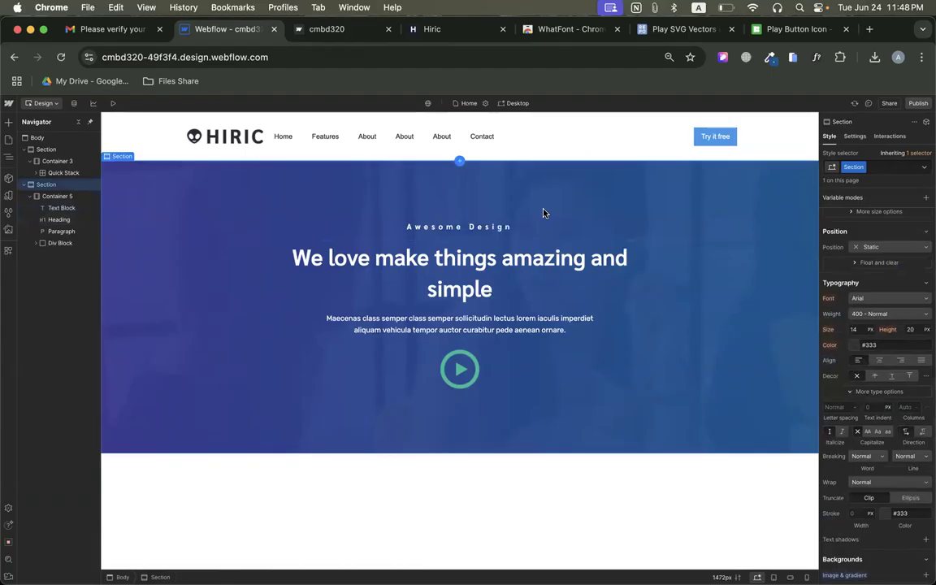
pyautogui.click(447, 230)
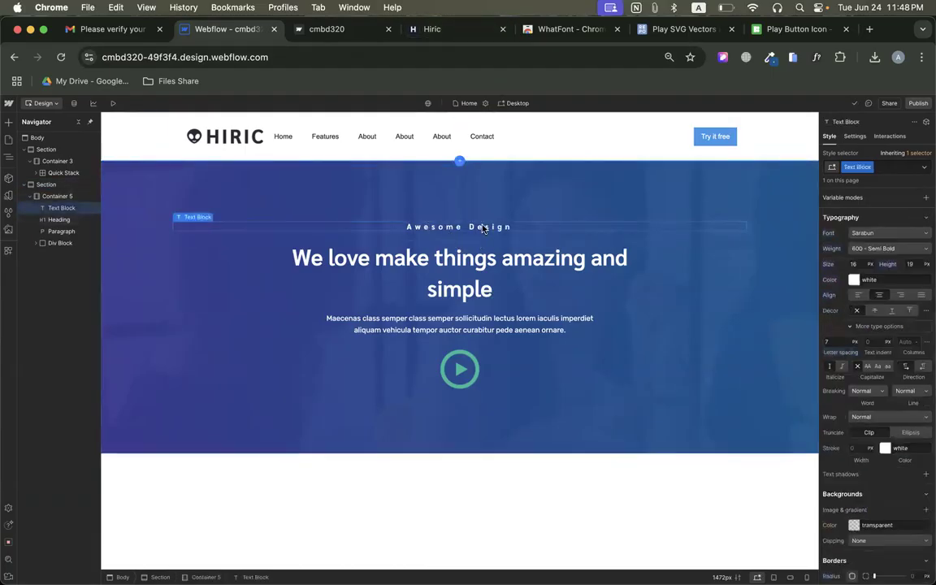
pyautogui.click(431, 28)
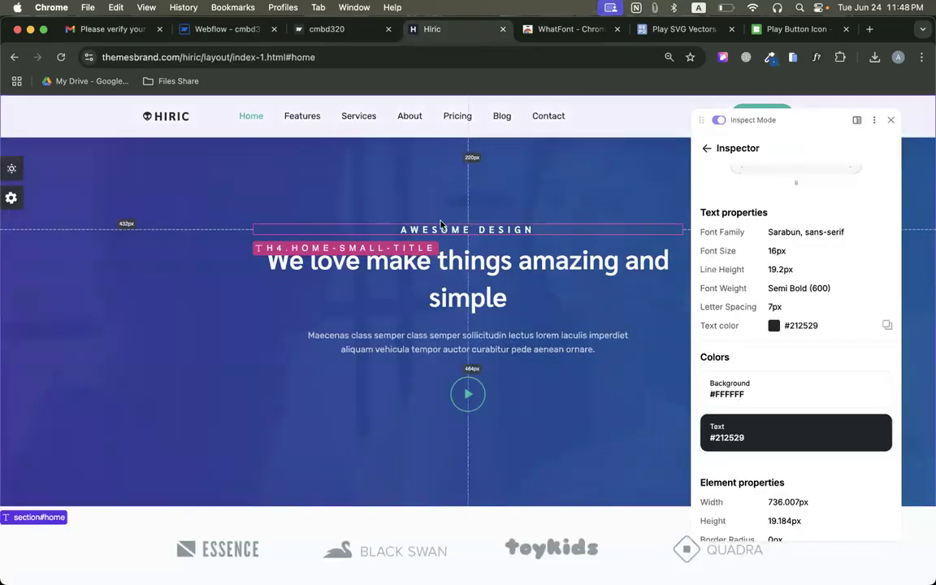
pyautogui.click(220, 28)
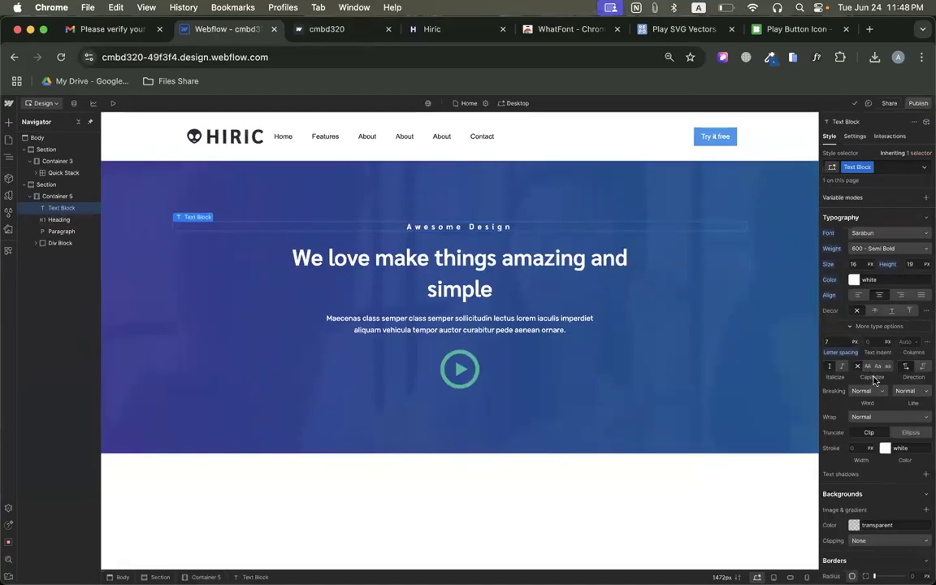
pyautogui.scroll(5, 875, 384)
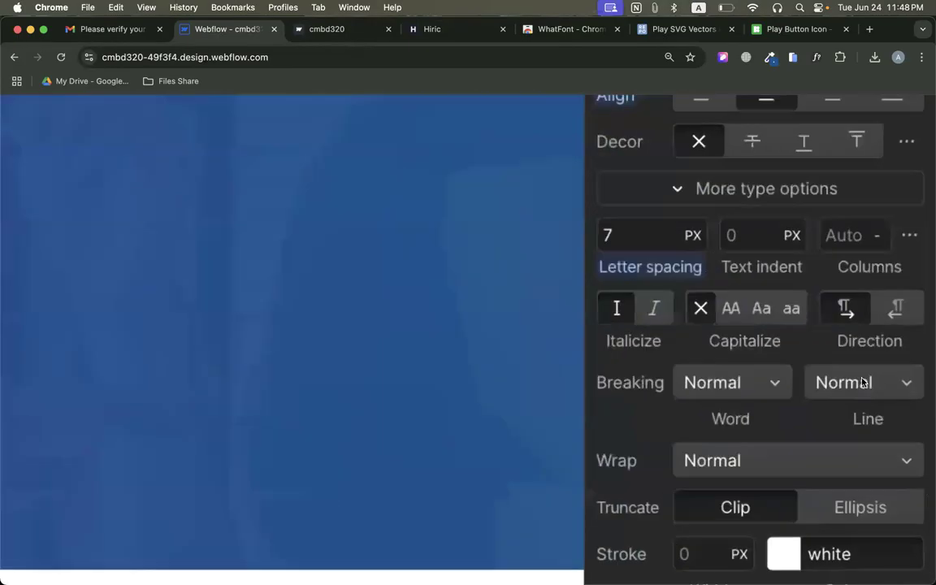
pyautogui.click(733, 309)
pyautogui.scroll(-5, 732, 309)
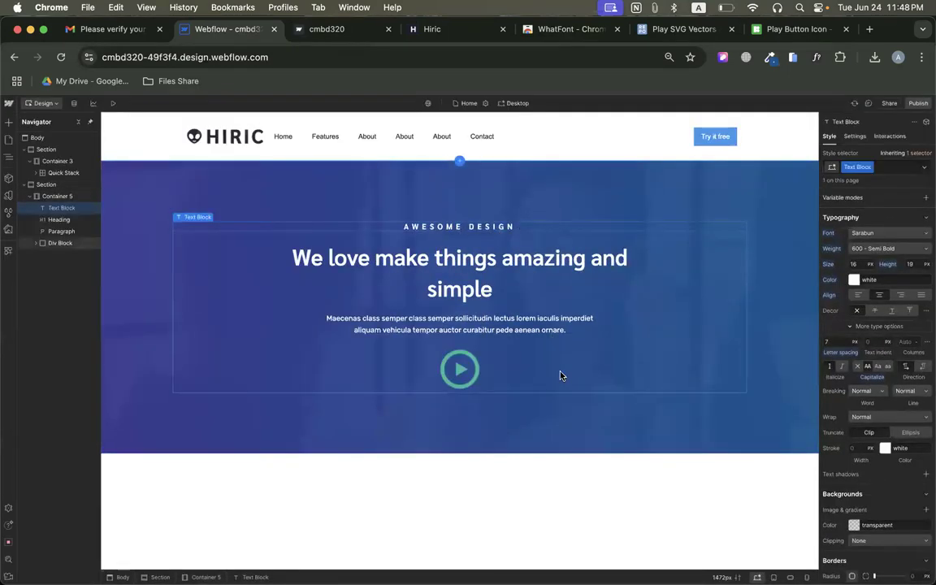
# Review the client logo section below the hero on the original Hiric page, closing the page inspector extension.
pyautogui.click(565, 426)
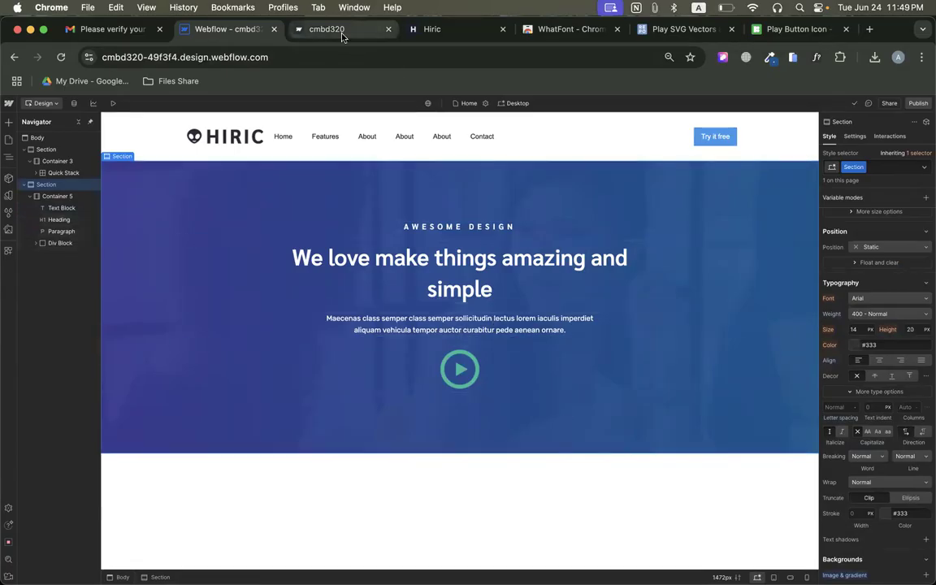
pyautogui.click(447, 31)
pyautogui.scroll(-5, 569, 277)
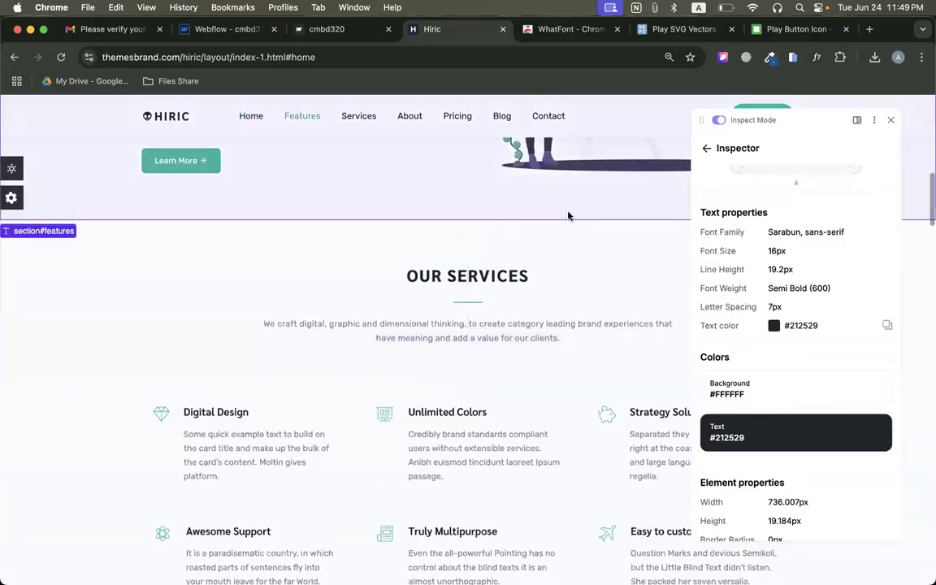
pyautogui.scroll(6, 569, 212)
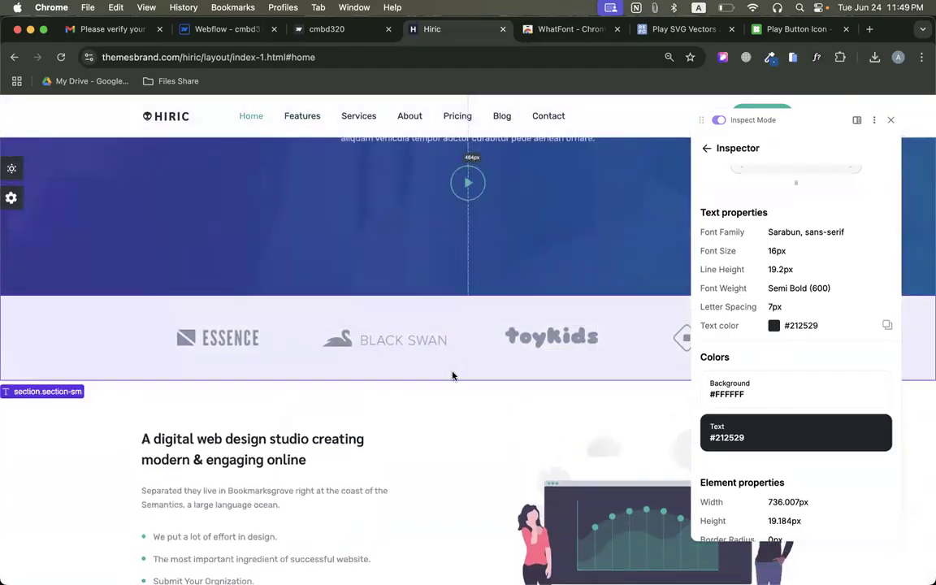
pyautogui.click(891, 120)
pyautogui.scroll(1, 642, 336)
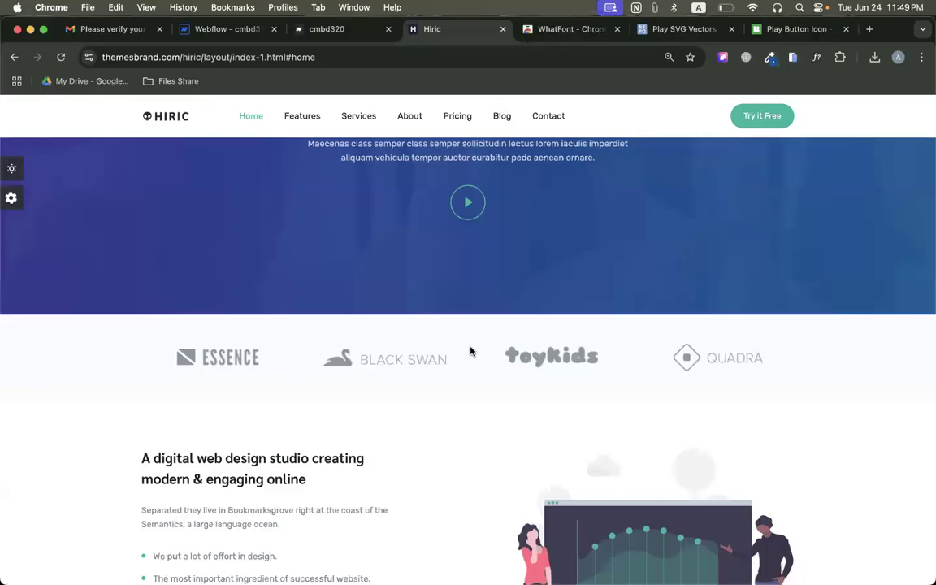
pyautogui.scroll(-4, 471, 351)
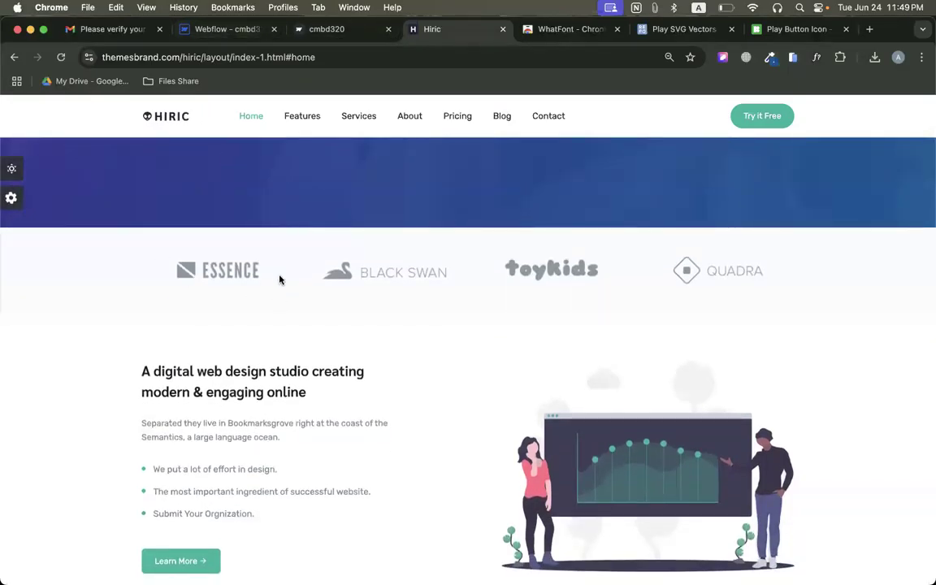
# Return to Webflow and add a new section below the hero with a container inside it.
pyautogui.click(224, 29)
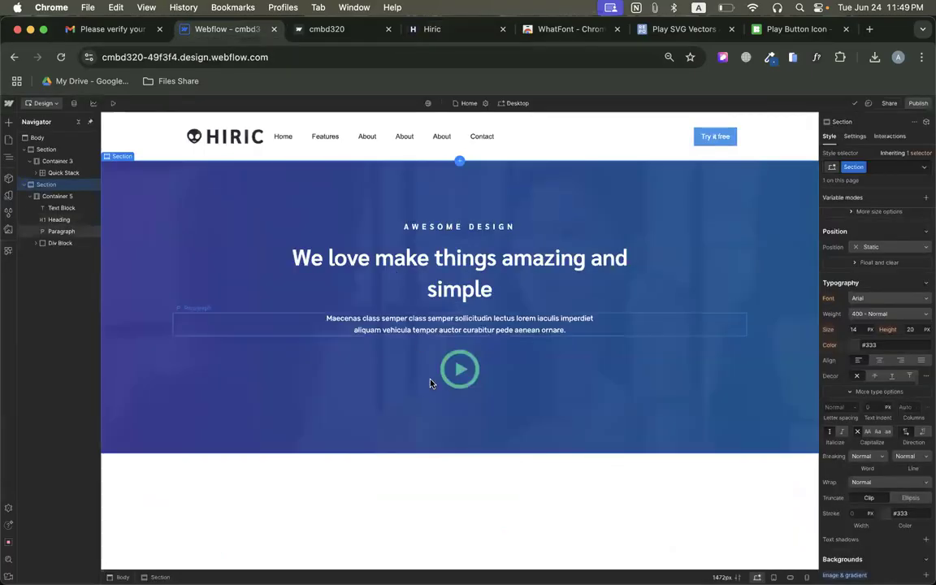
pyautogui.press('a')
pyautogui.moveTo(35, 188); pyautogui.dragTo(184, 480)
pyautogui.click(8, 121)
pyautogui.moveTo(77, 204); pyautogui.dragTo(195, 477)
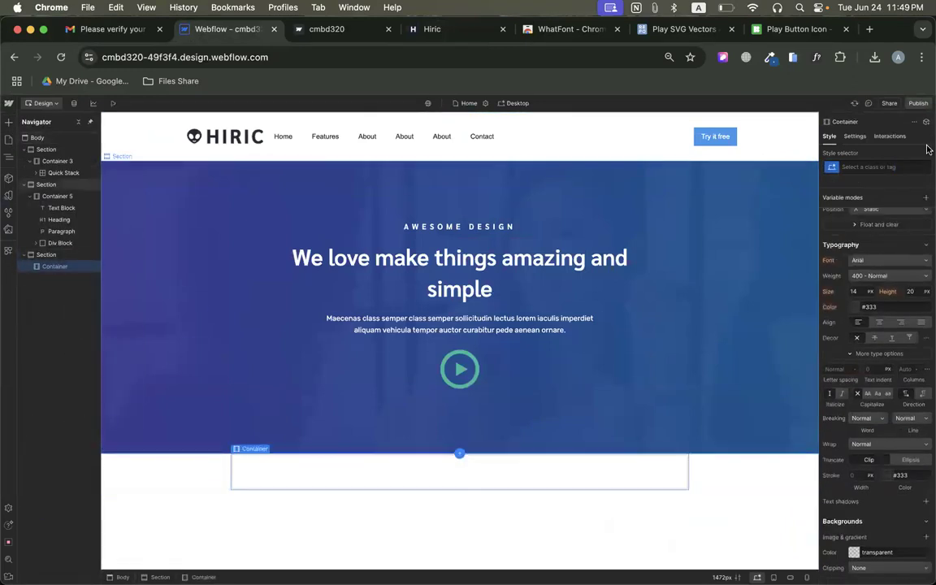
# Set the new container's maximum width to 80 VW.
pyautogui.scroll(5, 867, 328)
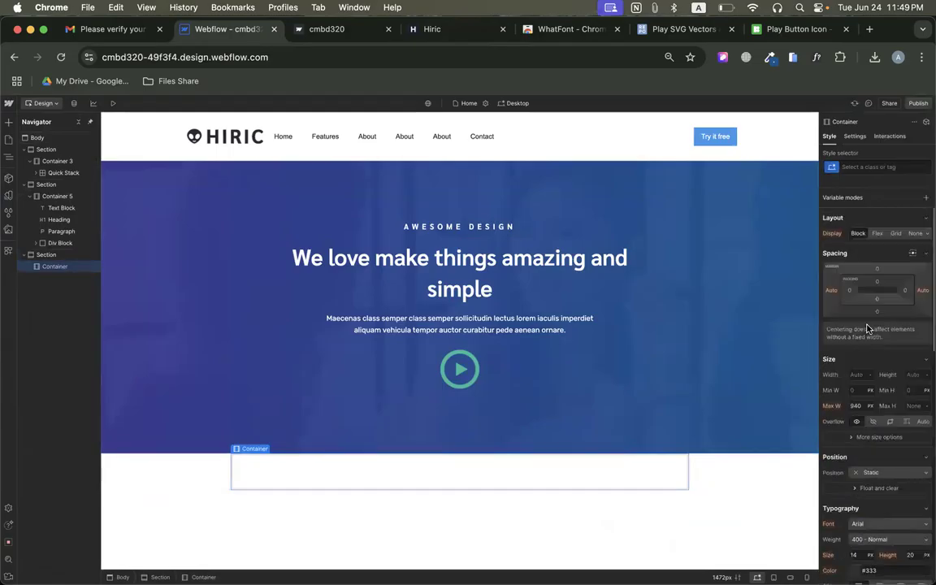
pyautogui.click(856, 404)
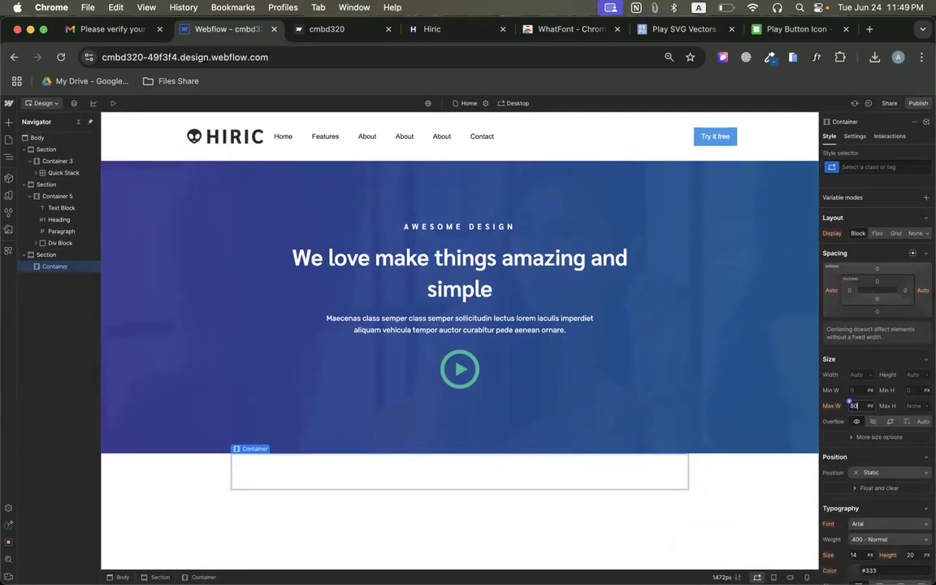
pyautogui.write('80vw')
pyautogui.press('Return')
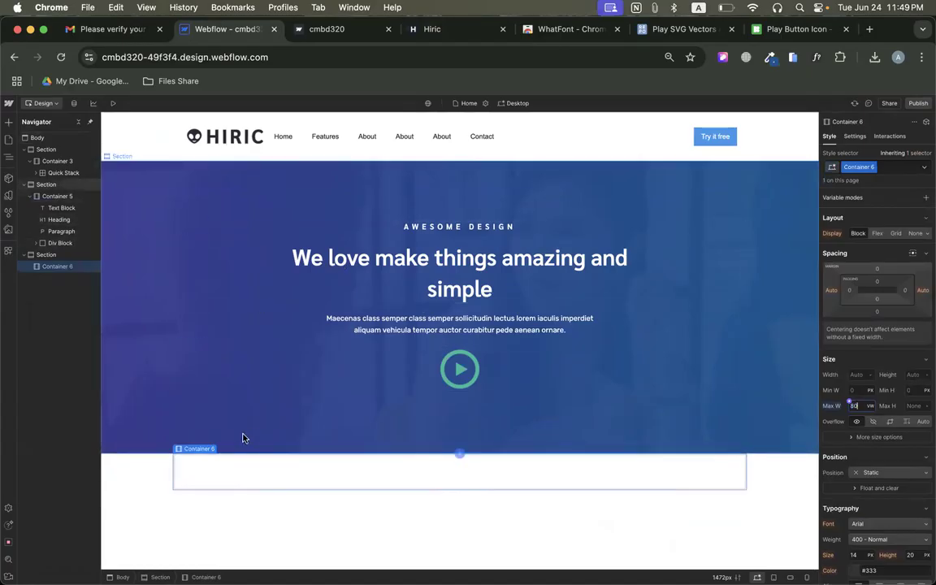
# Add a Quick Stack inside the new container and set its grid to 4 columns and 1 row.
pyautogui.click(9, 126)
pyautogui.moveTo(126, 163)
pyautogui.mouseDown()
pyautogui.moveTo(253, 487)
pyautogui.moveTo(246, 466)
pyautogui.mouseUp()
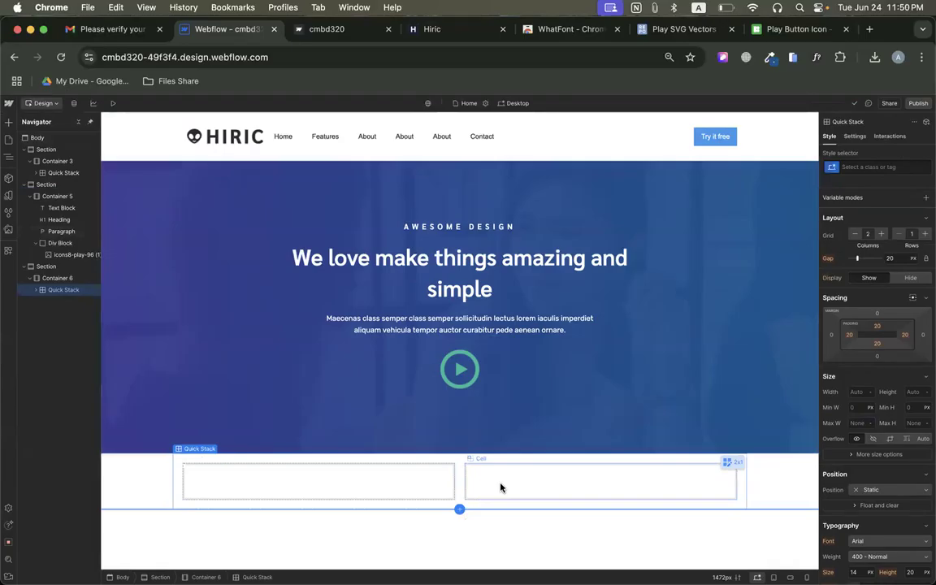
pyautogui.click(447, 31)
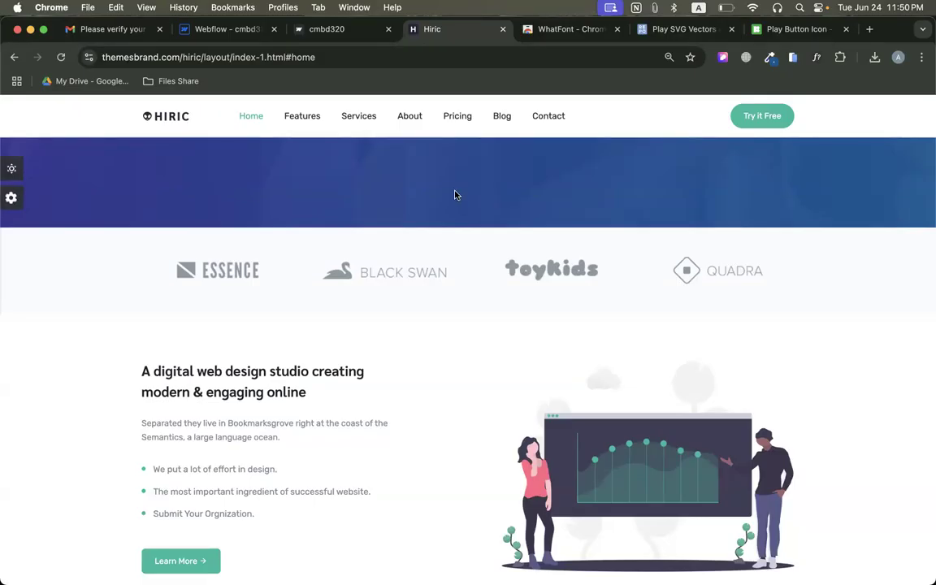
pyautogui.click(186, 35)
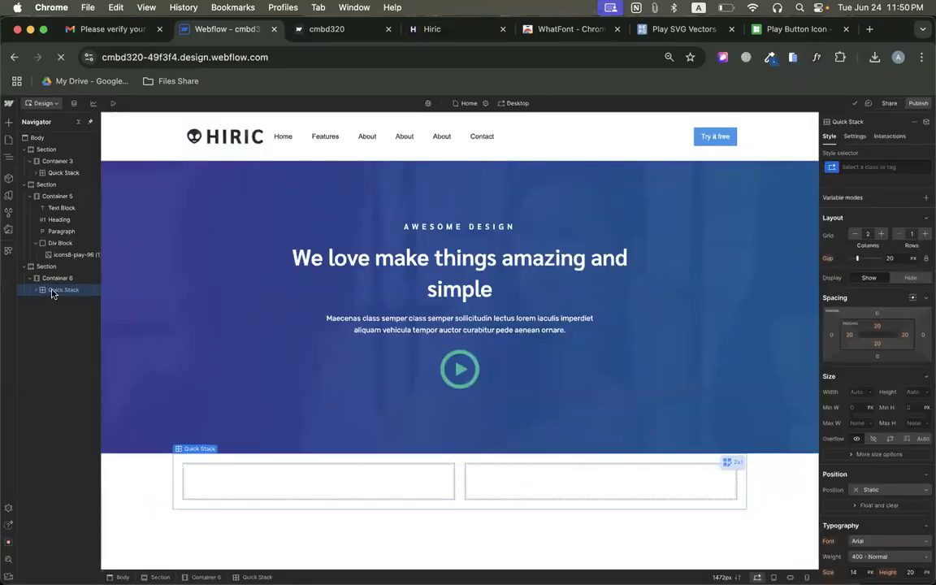
pyautogui.click(882, 234)
pyautogui.click(882, 235)
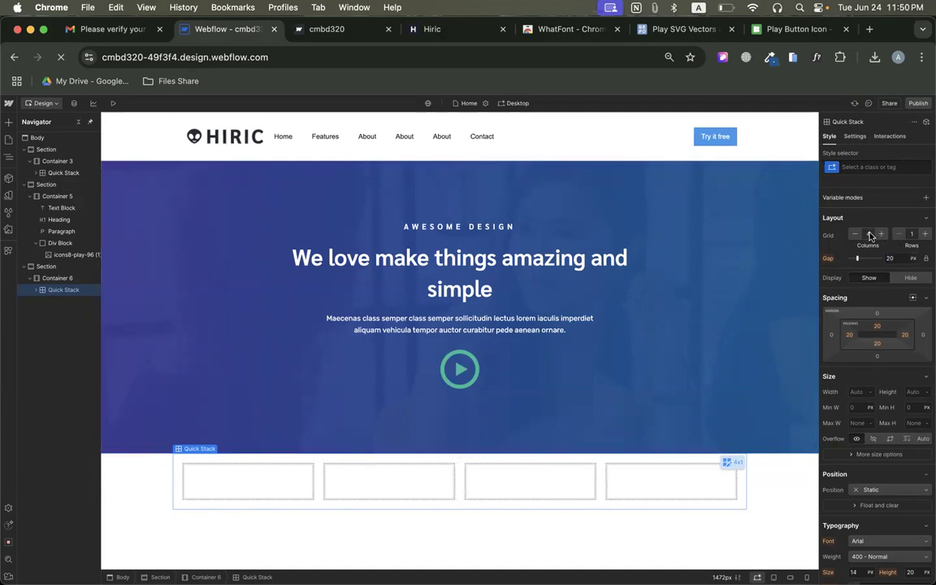
pyautogui.click(284, 474)
pyautogui.click(8, 121)
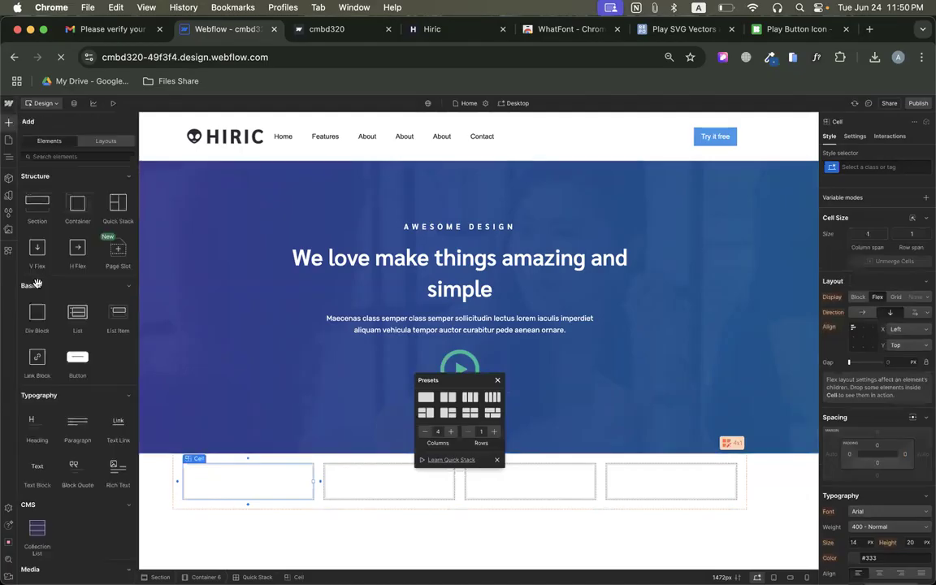
pyautogui.scroll(-4, 74, 440)
pyautogui.moveTo(35, 372); pyautogui.dragTo(232, 479)
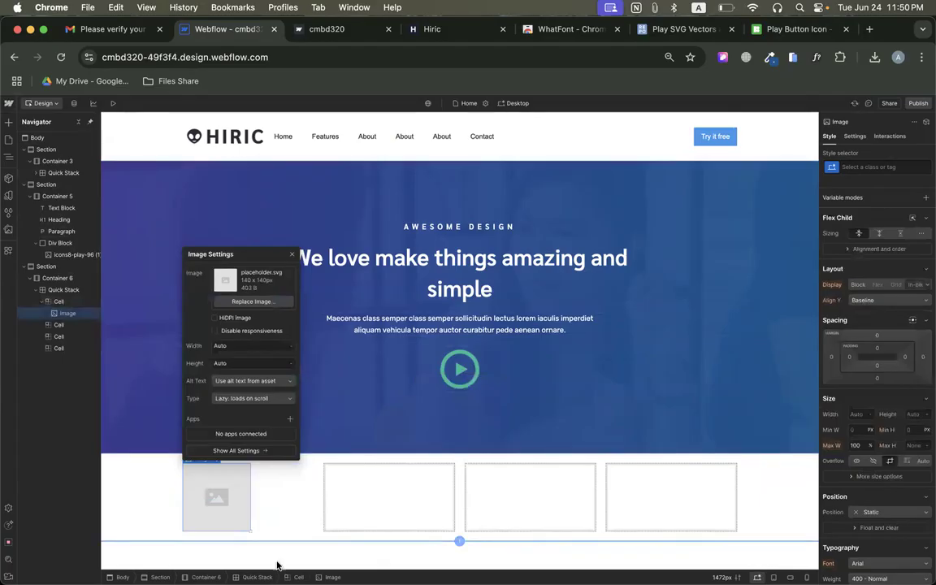
pyautogui.click(207, 502)
pyautogui.press('Delete')
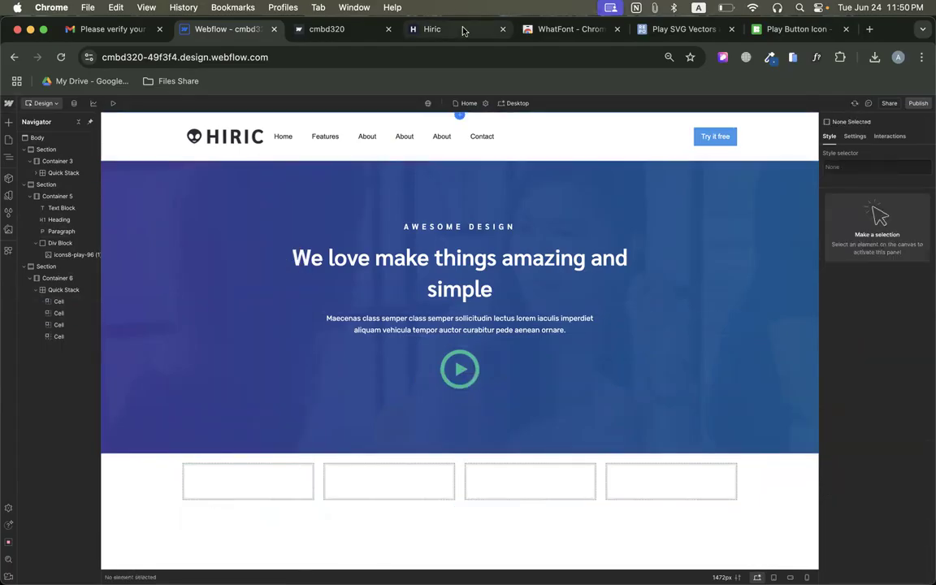
# Download the Essence logo image from the original Hiric page.
pyautogui.click(419, 28)
pyautogui.rightClick(208, 275)
pyautogui.click(237, 302)
pyautogui.press('Return')
pyautogui.scroll(3, 159, 255)
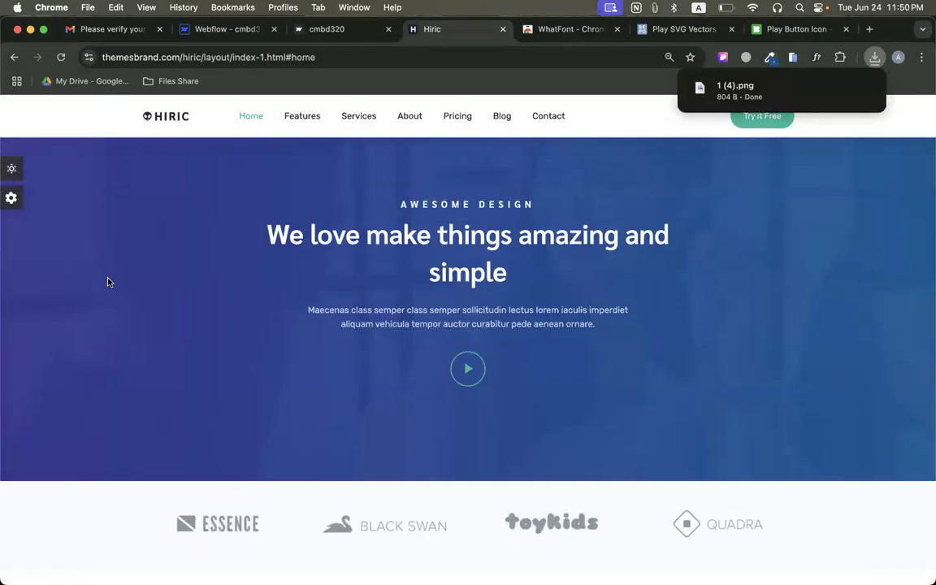
pyautogui.scroll(-3, 101, 268)
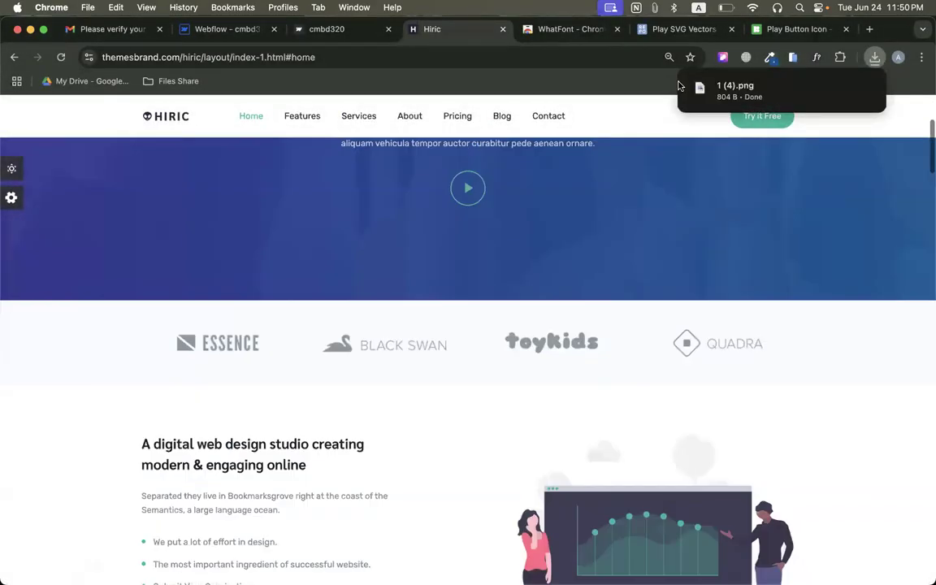
# Place the downloaded 1 (4).png in the first Quick Stack cell in Webflow, and center the cell's content both ways.
pyautogui.click(195, 30)
pyautogui.click(875, 58)
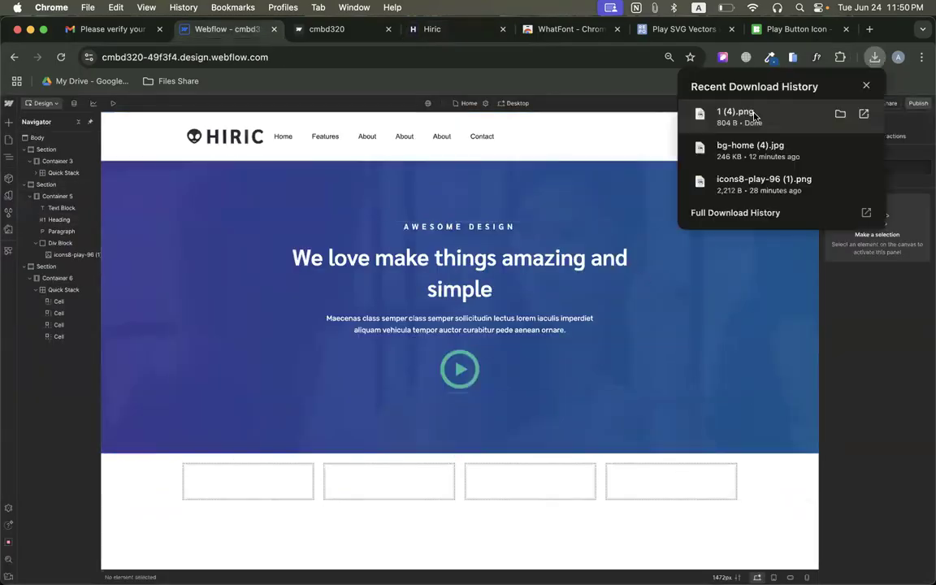
pyautogui.moveTo(396, 351); pyautogui.dragTo(243, 478)
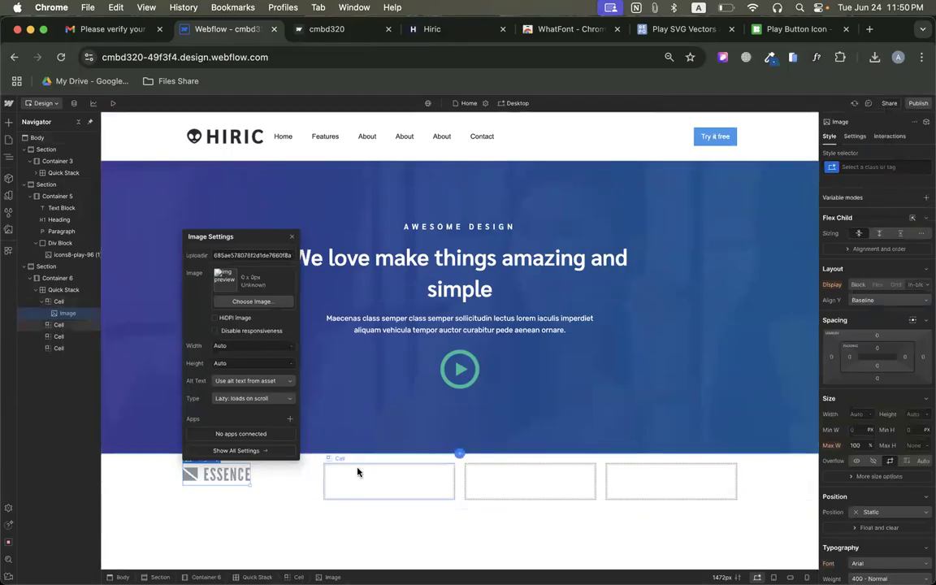
pyautogui.click(244, 482)
pyautogui.click(289, 483)
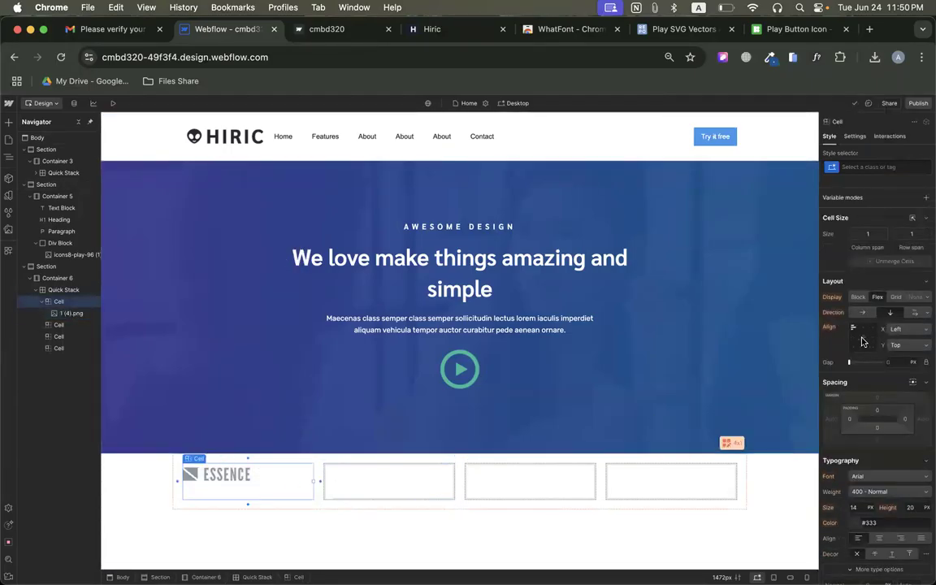
pyautogui.click(862, 340)
# Download the Black Swan logo image from the original Hiric page.
pyautogui.click(377, 488)
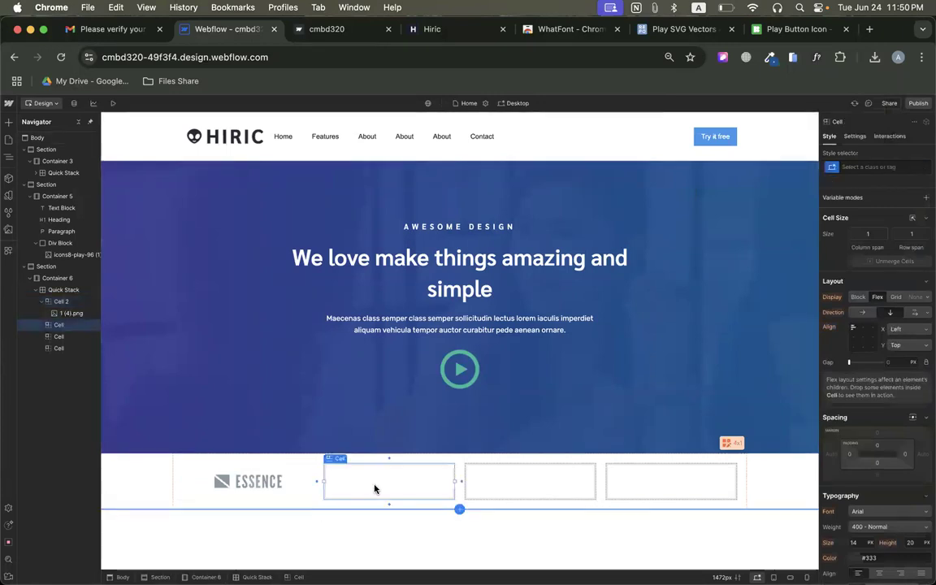
pyautogui.click(369, 33)
pyautogui.click(432, 29)
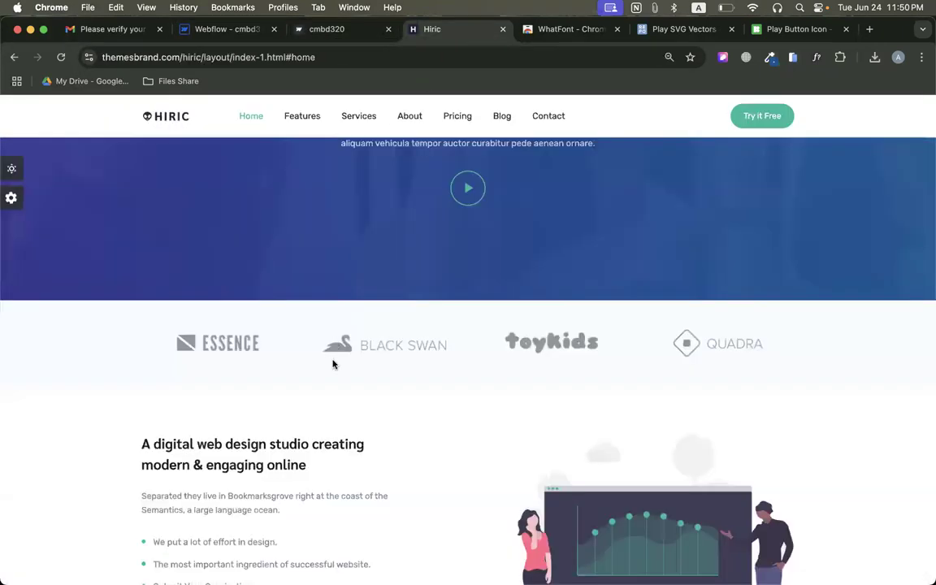
pyautogui.rightClick(368, 349)
pyautogui.click(402, 365)
pyautogui.press('Return')
# Place the downloaded 2 (1).png in the second Quick Stack cell in Webflow, and center the cell's content both ways.
pyautogui.click(236, 30)
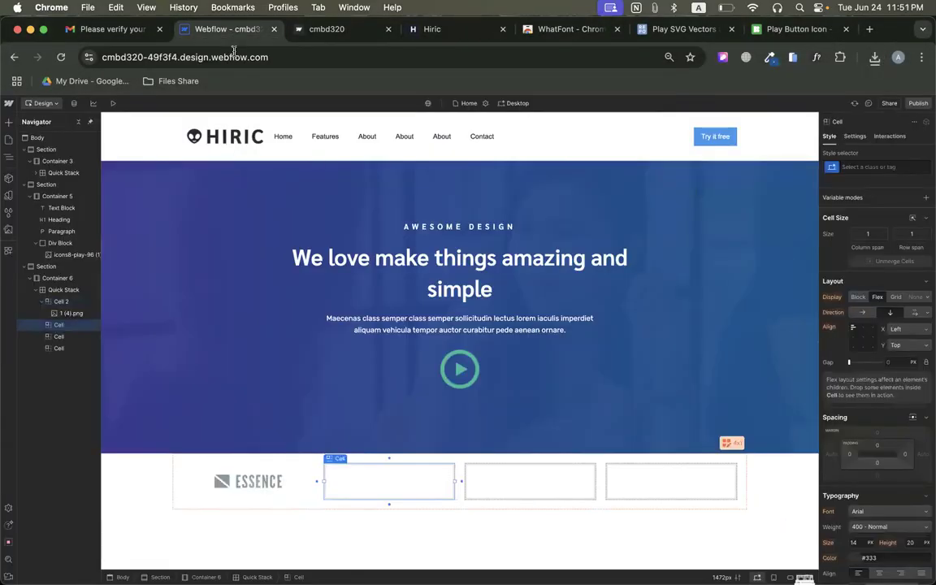
pyautogui.click(875, 57)
pyautogui.moveTo(731, 116); pyautogui.dragTo(387, 494)
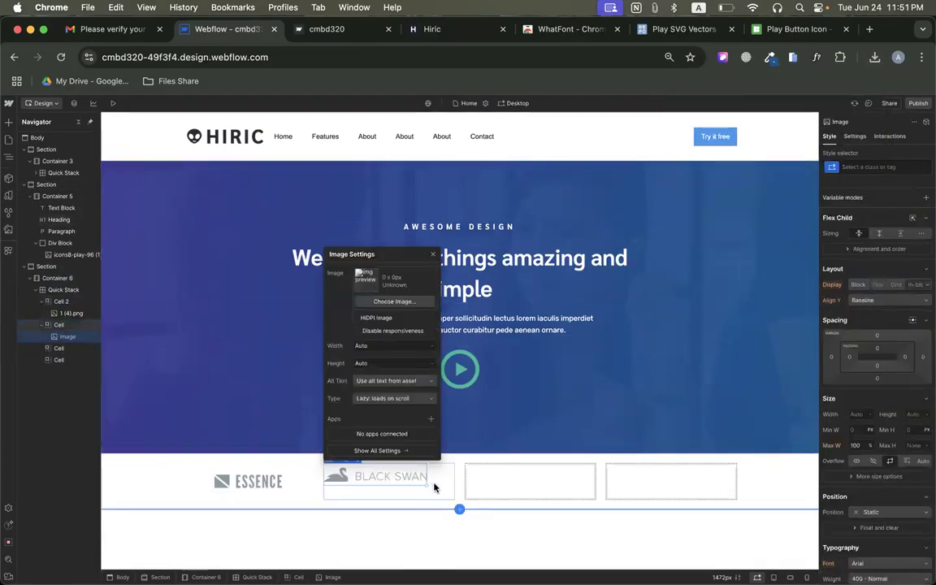
pyautogui.click(451, 484)
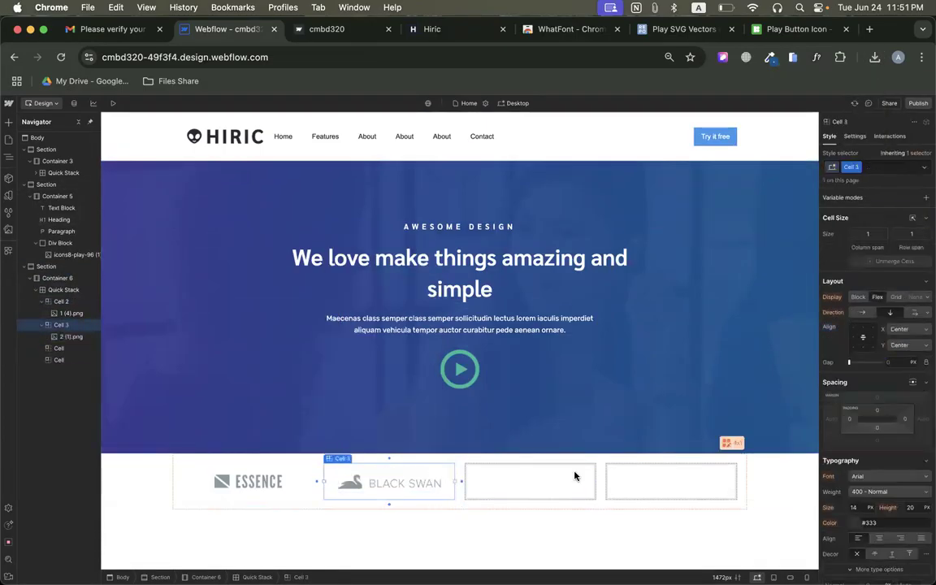
# Copy the Essence logo into the third cell and the Black Swan logo into the fourth, centering both cells' content.
pyautogui.click(262, 483)
pyautogui.click(263, 482)
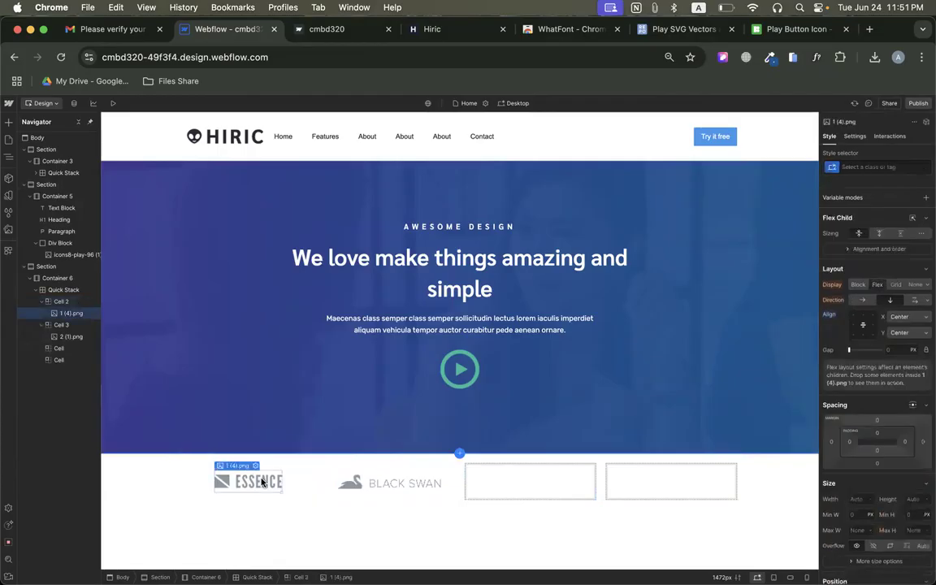
pyautogui.click(560, 483)
pyautogui.press('super+v')
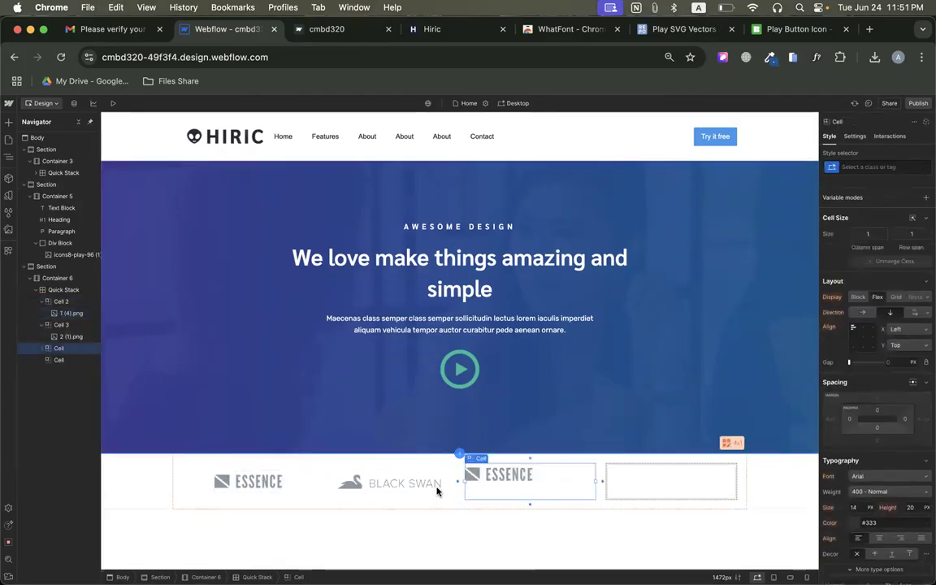
pyautogui.click(403, 489)
pyautogui.click(633, 494)
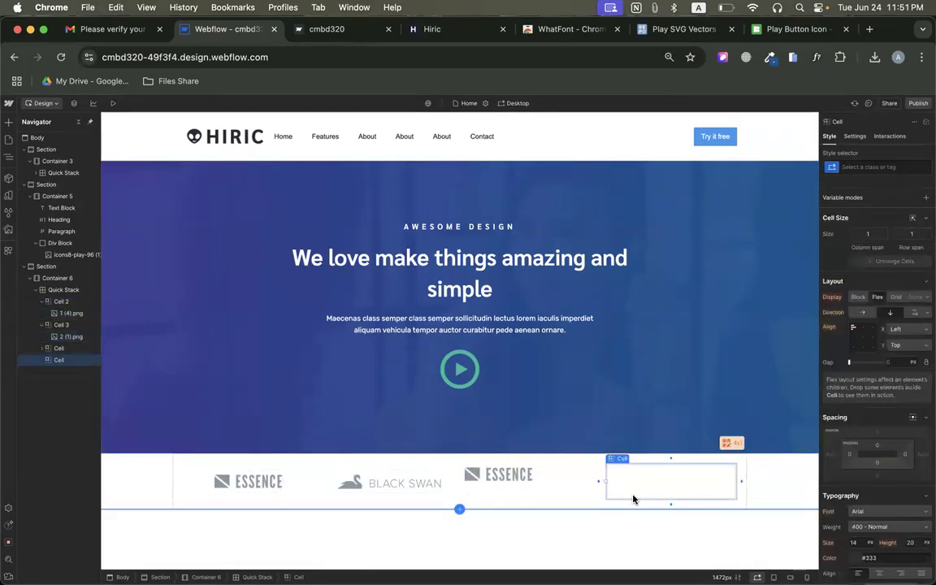
pyautogui.press('super+v')
pyautogui.click(563, 484)
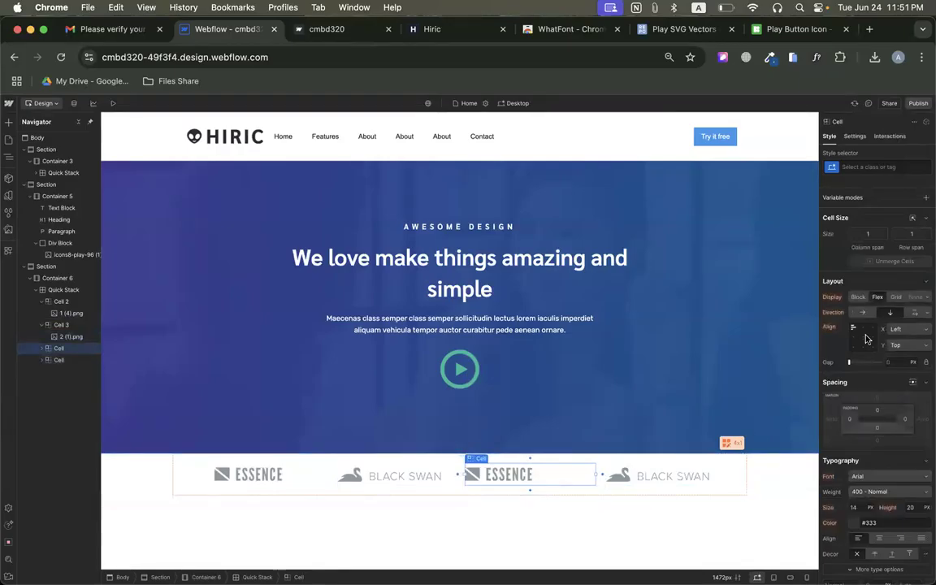
pyautogui.click(725, 478)
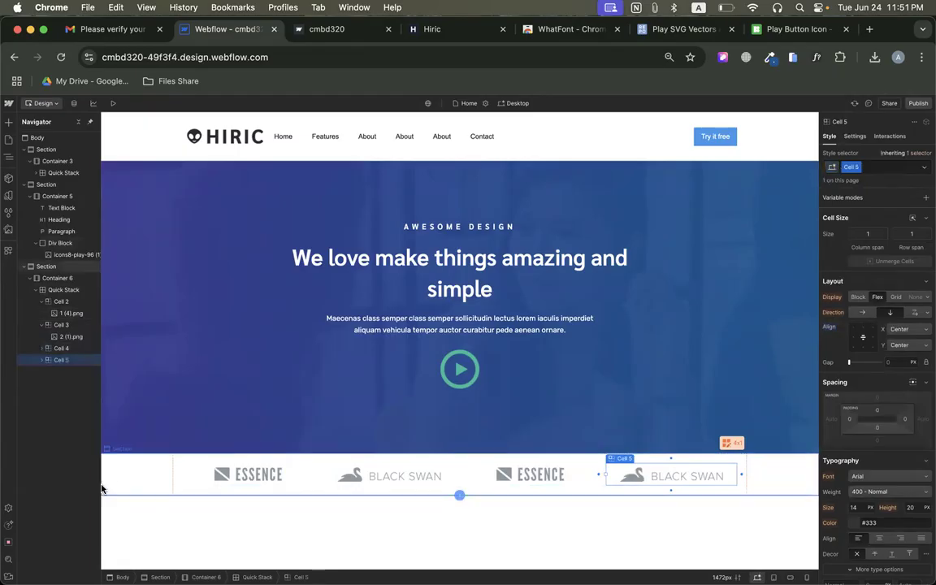
# Select the logo section, sample the background color of the original page's logo strip with the color picker, and return to Webflow.
pyautogui.click(136, 476)
pyautogui.click(443, 30)
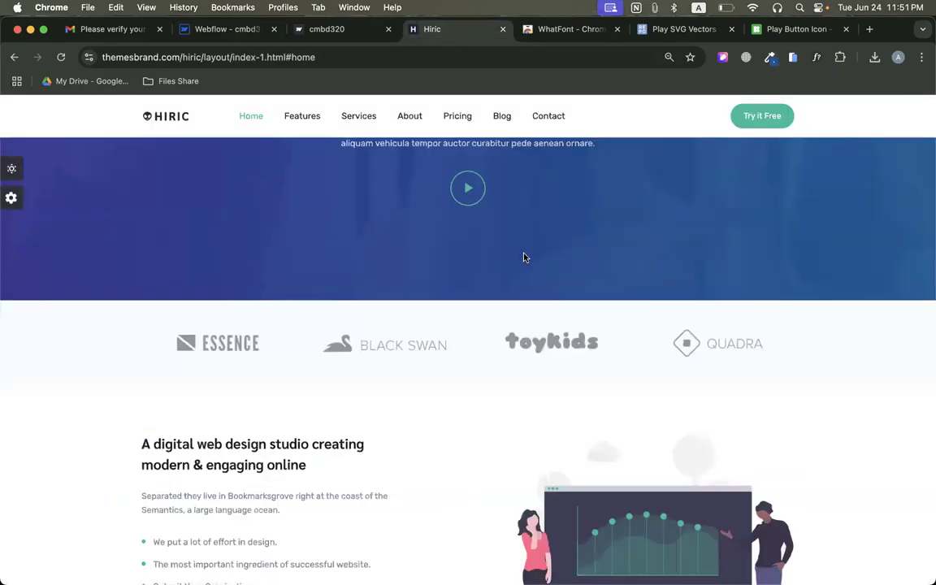
pyautogui.click(770, 57)
pyautogui.click(710, 76)
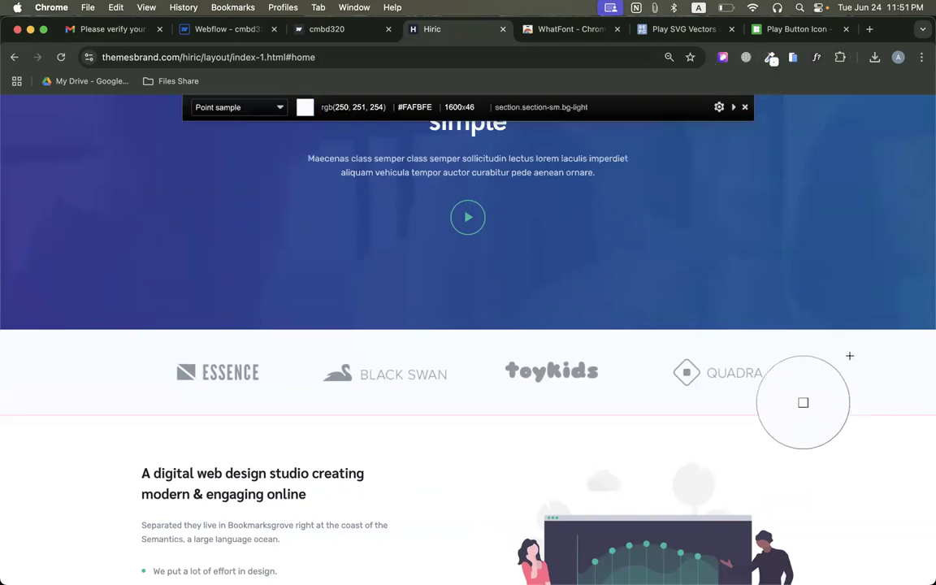
pyautogui.click(849, 356)
pyautogui.click(243, 31)
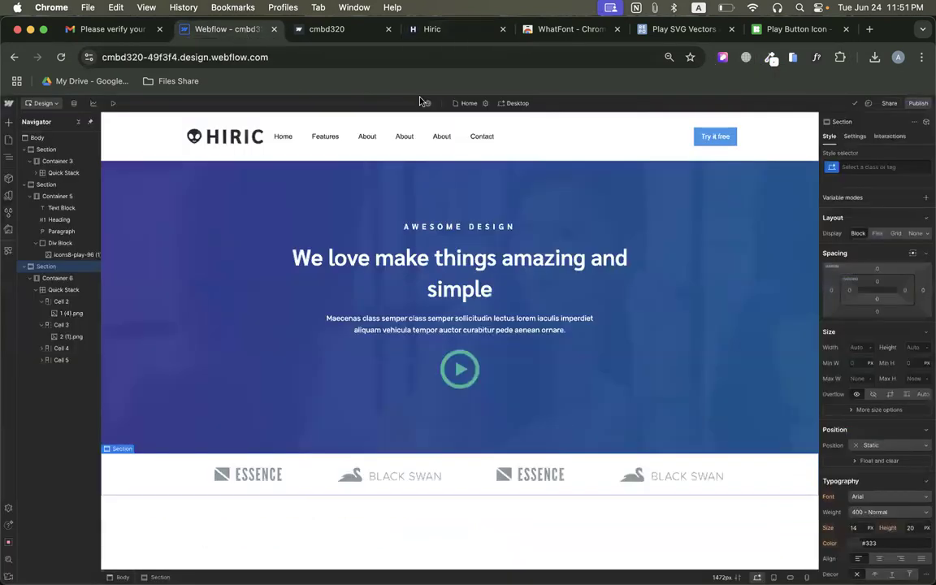
# Set the logo section's background color to the sampled #fafbfe.
pyautogui.scroll(-10, 894, 358)
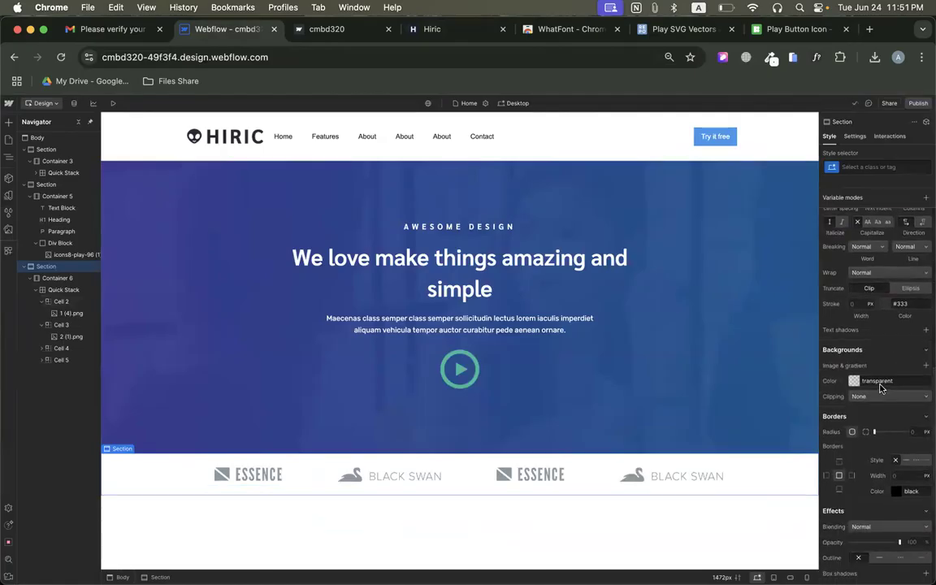
pyautogui.click(881, 382)
pyautogui.press('super+v')
pyautogui.press('Return')
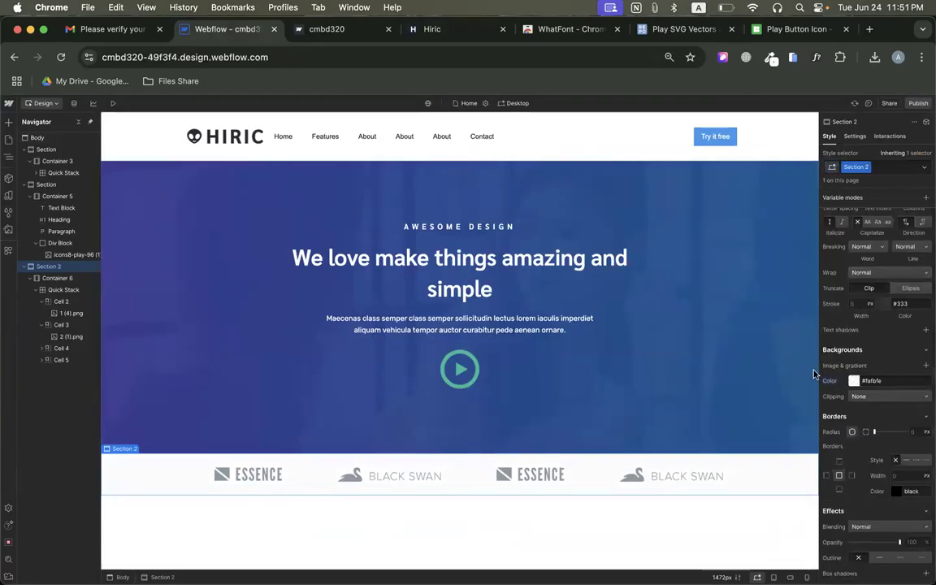
# Check the spacing of the original page's logo strip and set the logo section's top and bottom padding to 50 px.
pyautogui.click(424, 30)
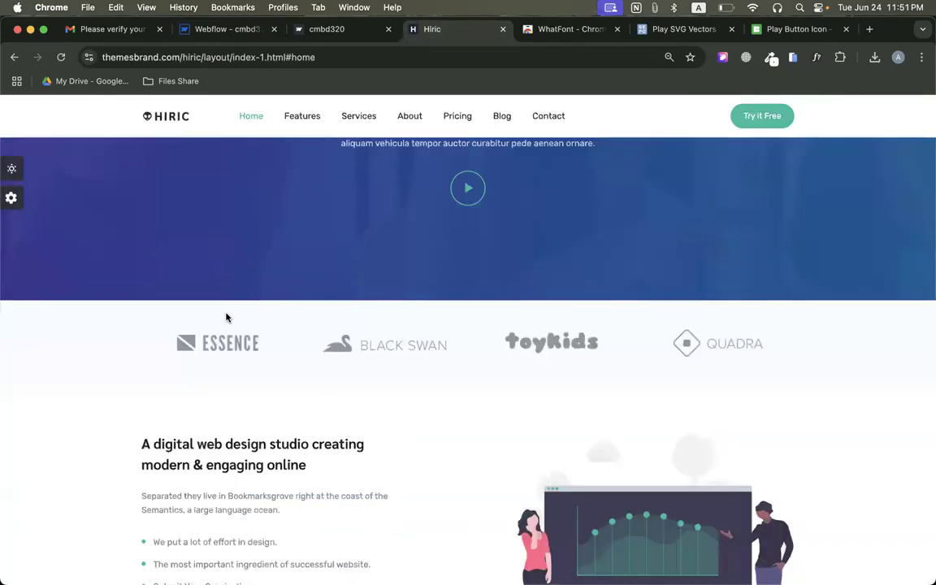
pyautogui.click(221, 30)
pyautogui.scroll(8, 915, 394)
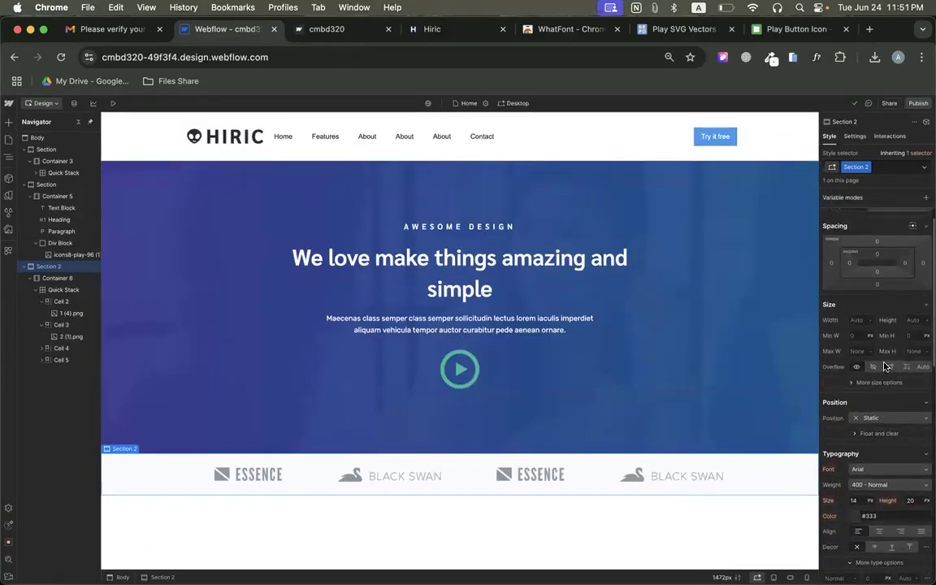
pyautogui.click(878, 260)
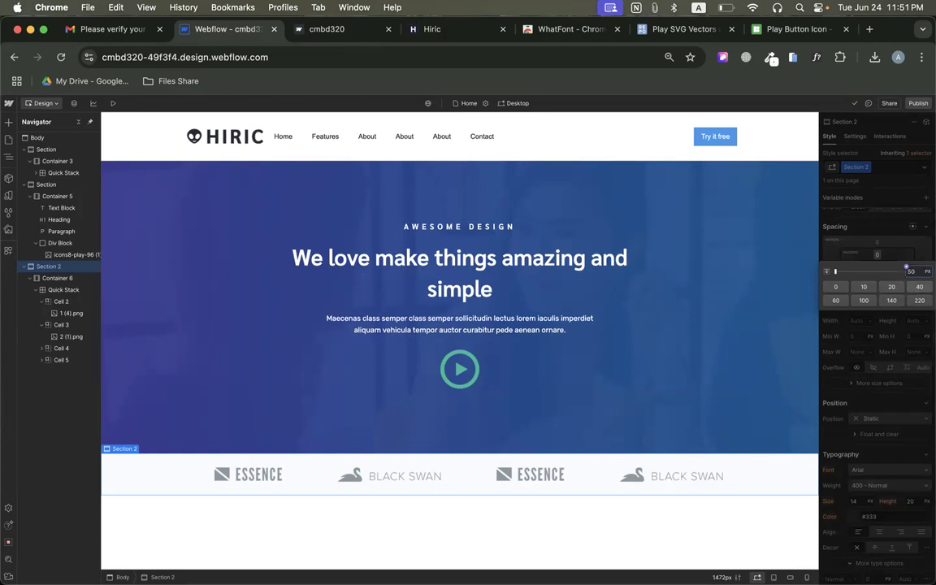
pyautogui.write('50')
pyautogui.press('Return')
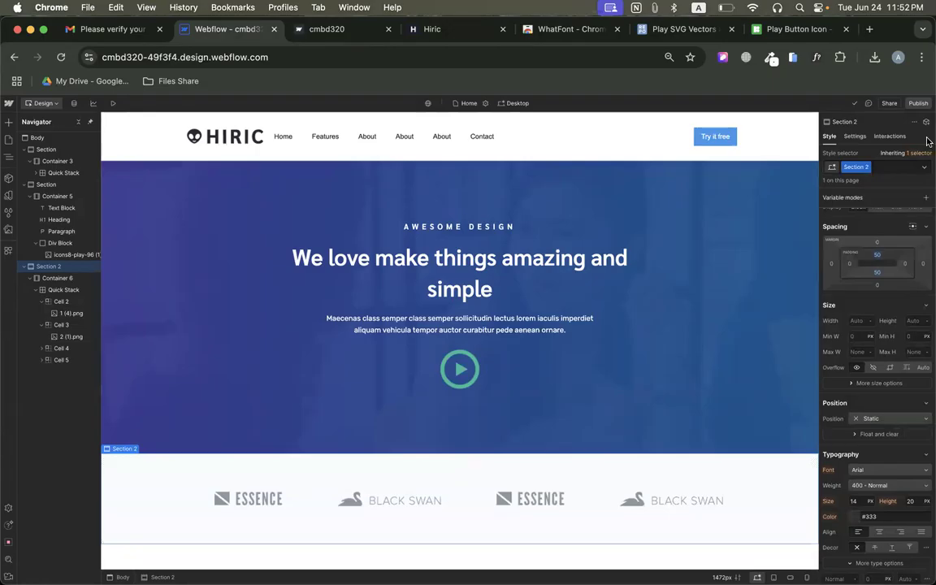
# Publish the site and check the logo section on the live page.
pyautogui.click(919, 104)
pyautogui.click(892, 237)
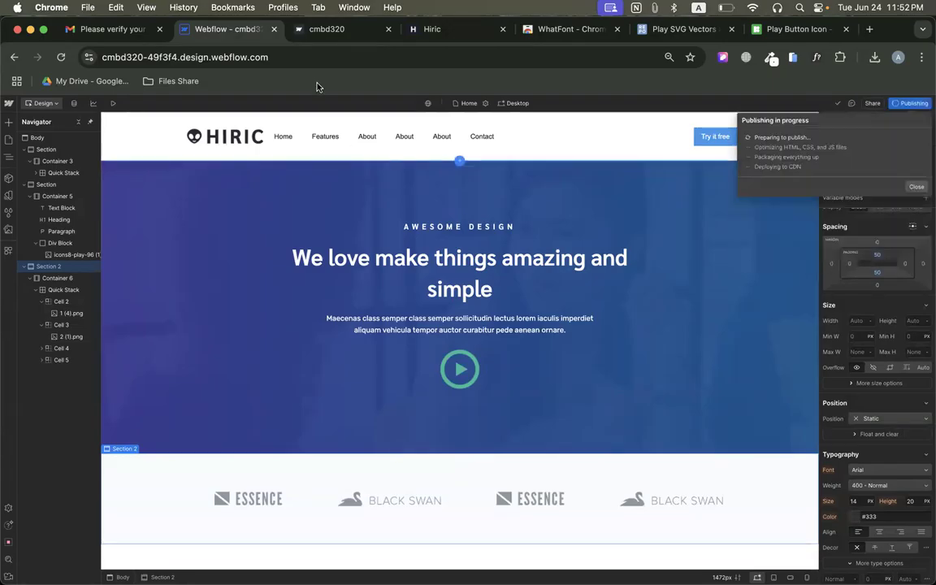
pyautogui.click(323, 36)
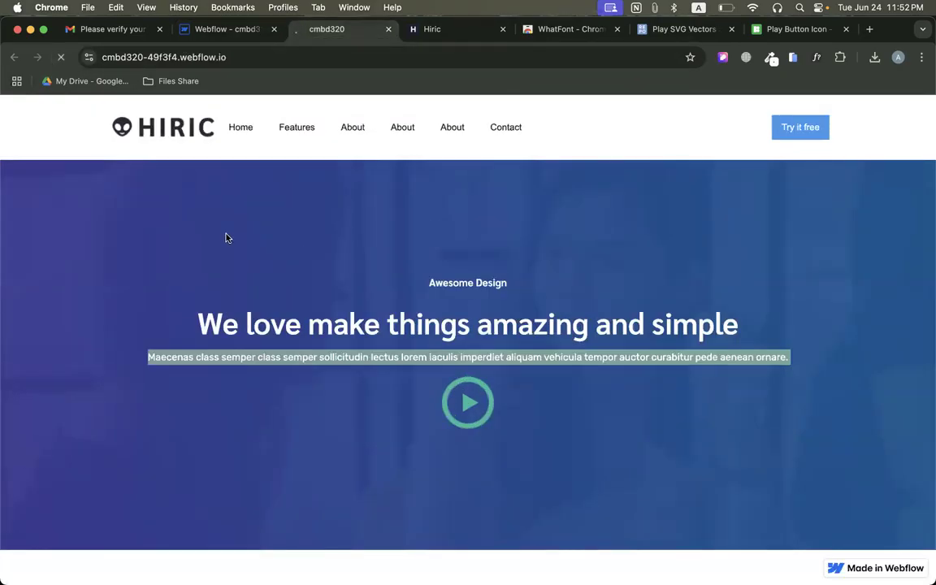
pyautogui.scroll(-2, 239, 436)
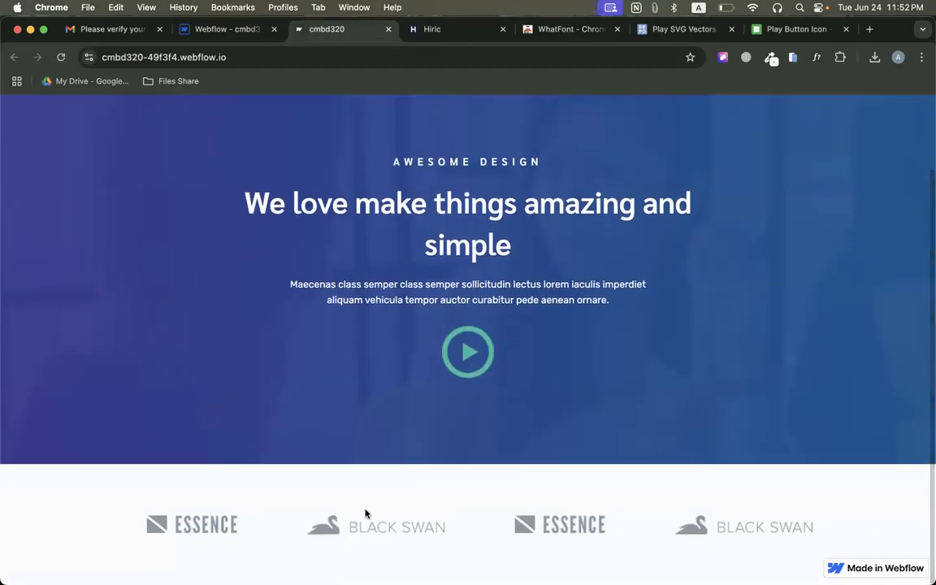
# Return to Webflow, set the logo section's top and bottom padding to 30 px, and publish the site again.
pyautogui.click(226, 29)
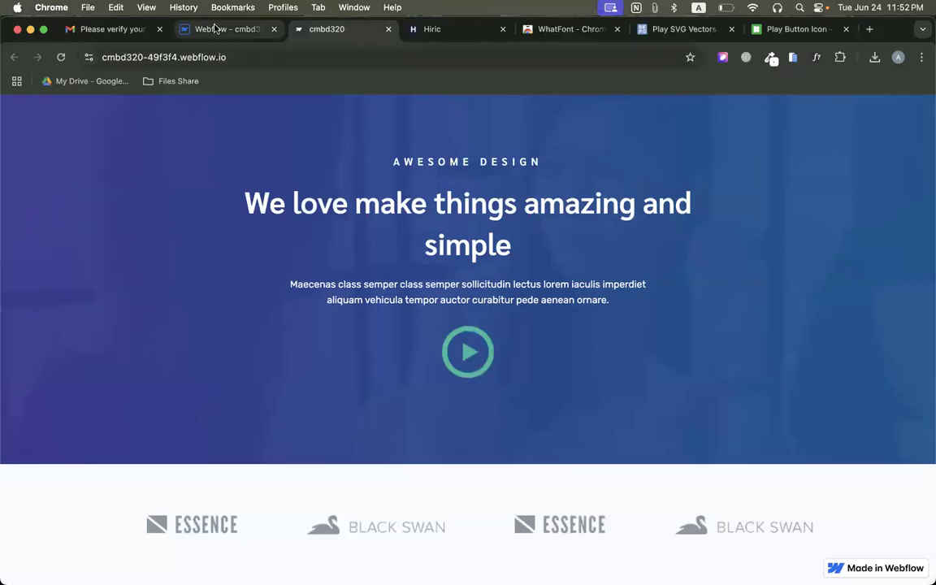
pyautogui.scroll(1, 895, 417)
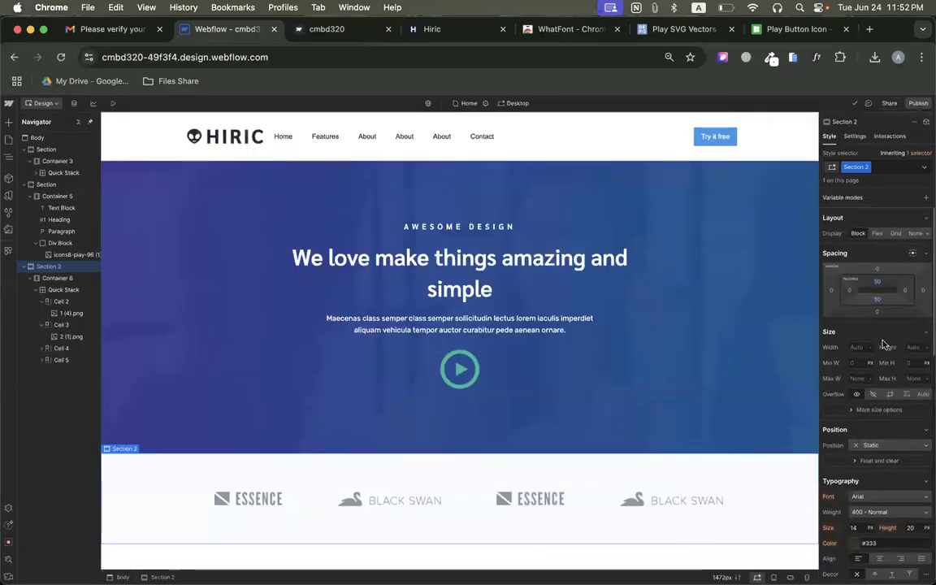
pyautogui.click(877, 280)
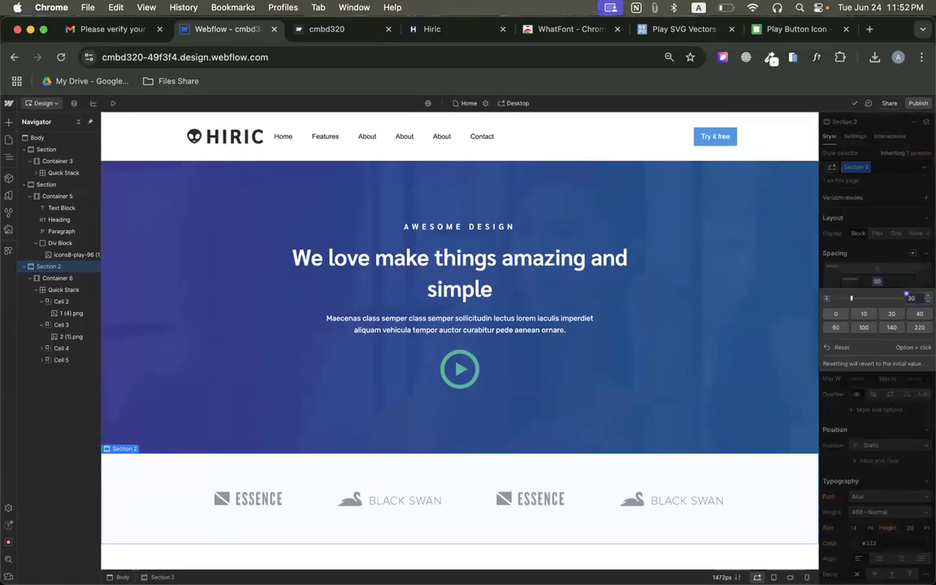
pyautogui.write('30')
pyautogui.press('Return')
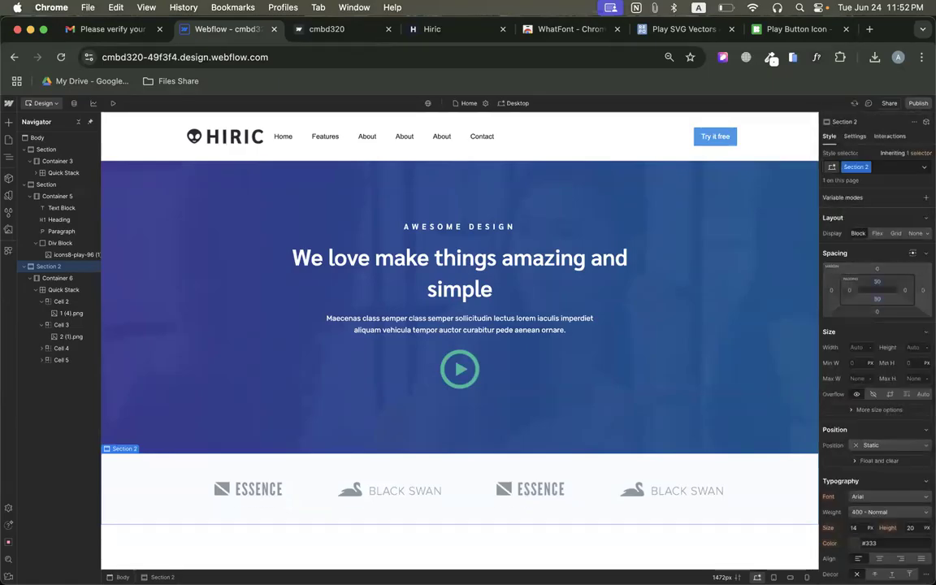
pyautogui.click(920, 111)
pyautogui.click(893, 246)
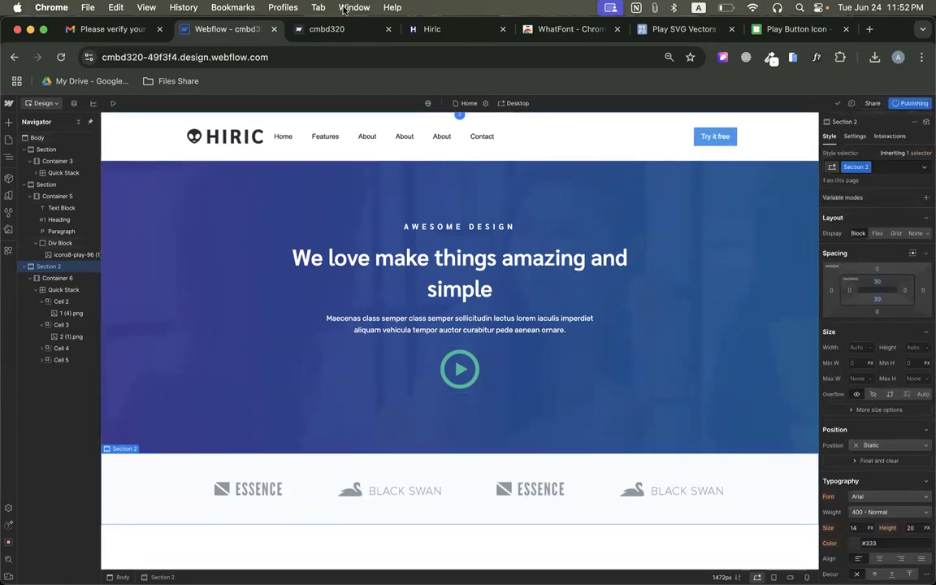
# Examine the original Hiric page's section below the logo strip, with its text, bullet list, button and illustration.
pyautogui.click(439, 31)
pyautogui.scroll(-2, 420, 428)
pyautogui.scroll(-3, 419, 428)
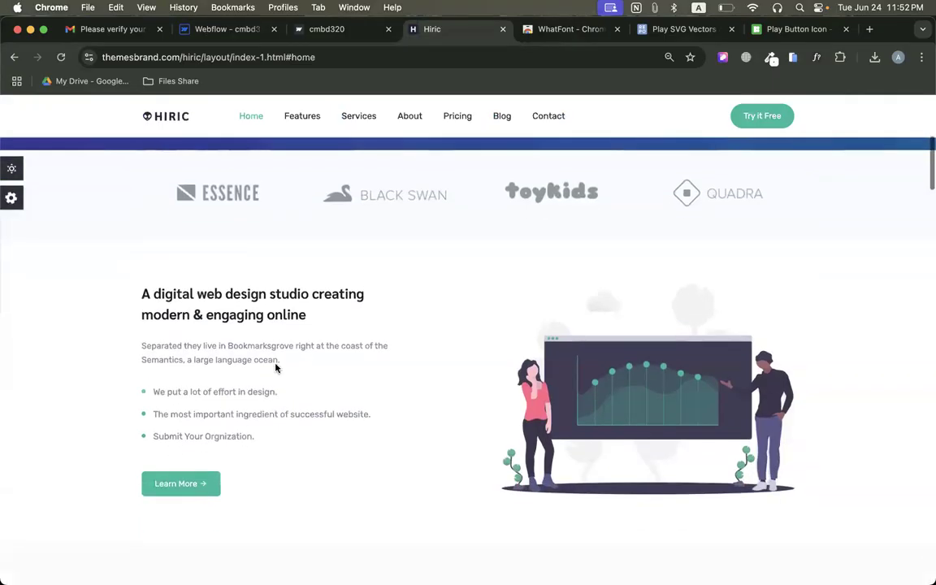
pyautogui.scroll(-2, 424, 453)
pyautogui.scroll(3, 542, 404)
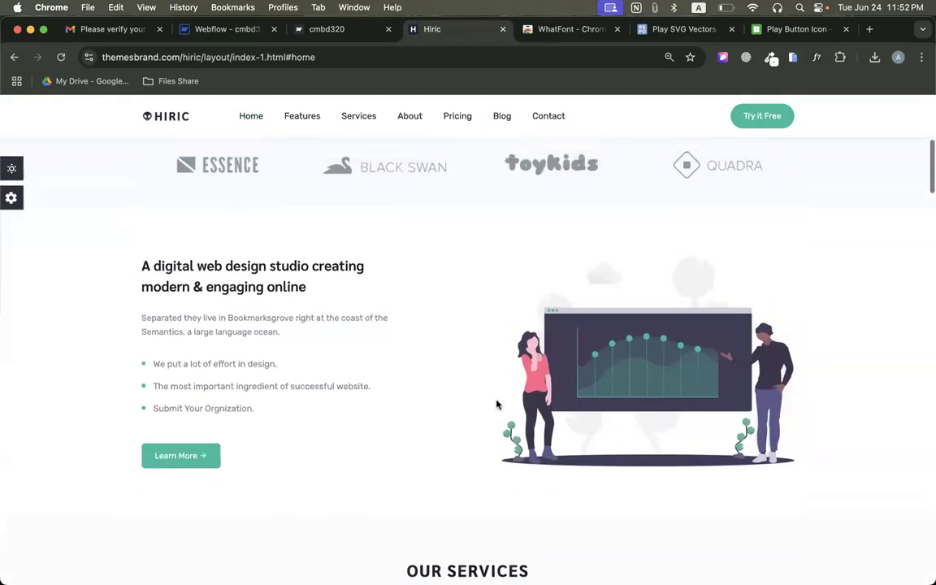
pyautogui.scroll(-4, 502, 414)
pyautogui.scroll(1, 624, 325)
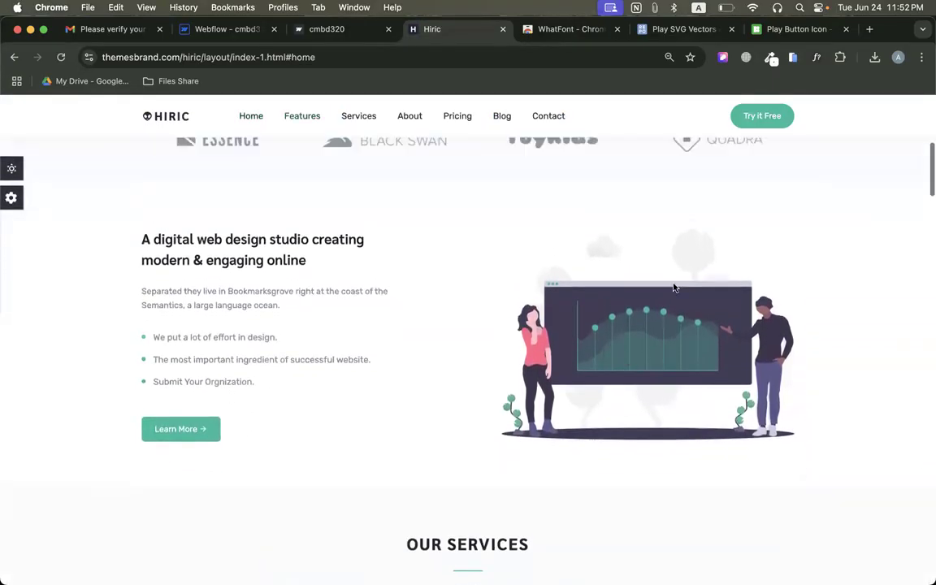
pyautogui.moveTo(120, 244); pyautogui.dragTo(309, 463)
pyautogui.click(391, 456)
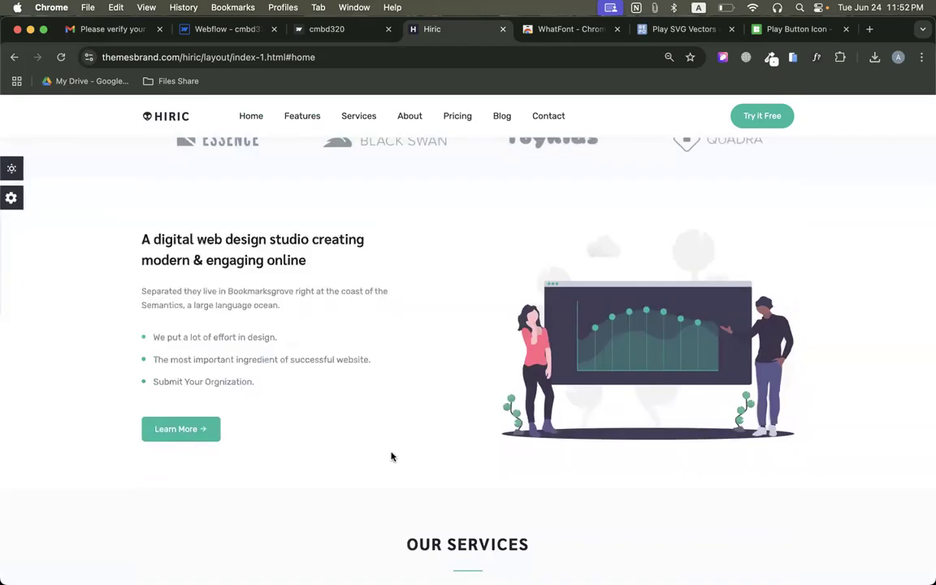
# In Webflow, add a section below the logo section and place a container in it with a maximum width of 80 vw.
pyautogui.click(232, 29)
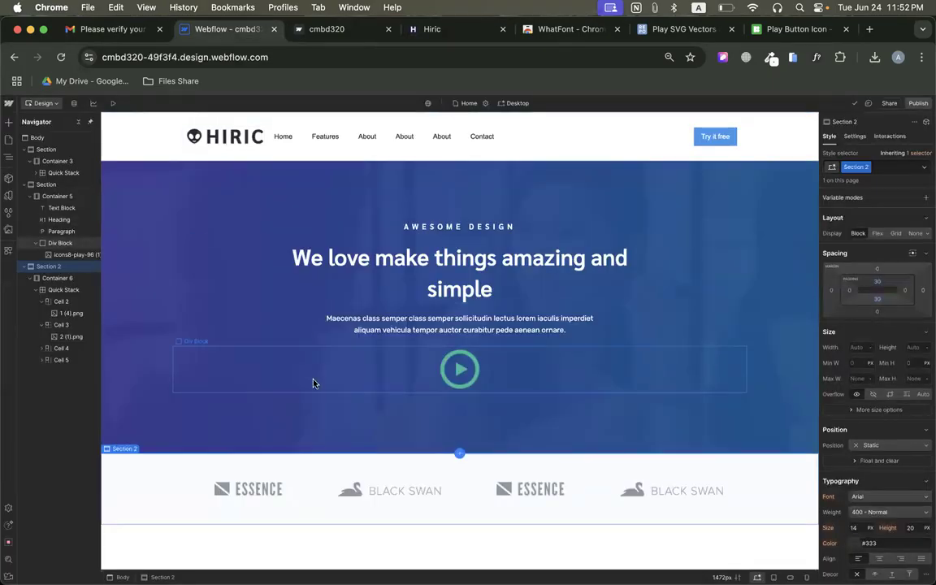
pyautogui.click(9, 121)
pyautogui.moveTo(34, 188); pyautogui.dragTo(200, 537)
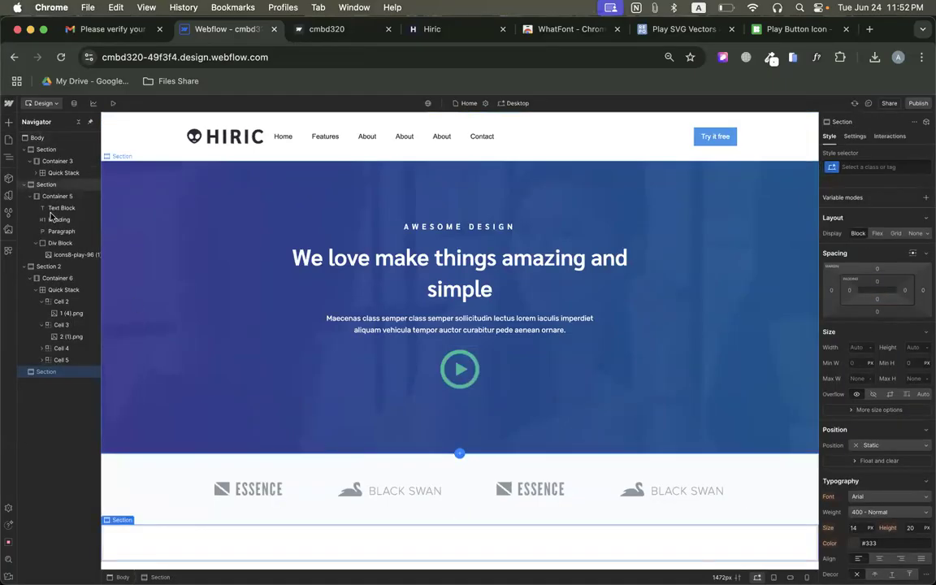
pyautogui.click(8, 122)
pyautogui.moveTo(65, 186); pyautogui.dragTo(191, 541)
pyautogui.click(870, 168)
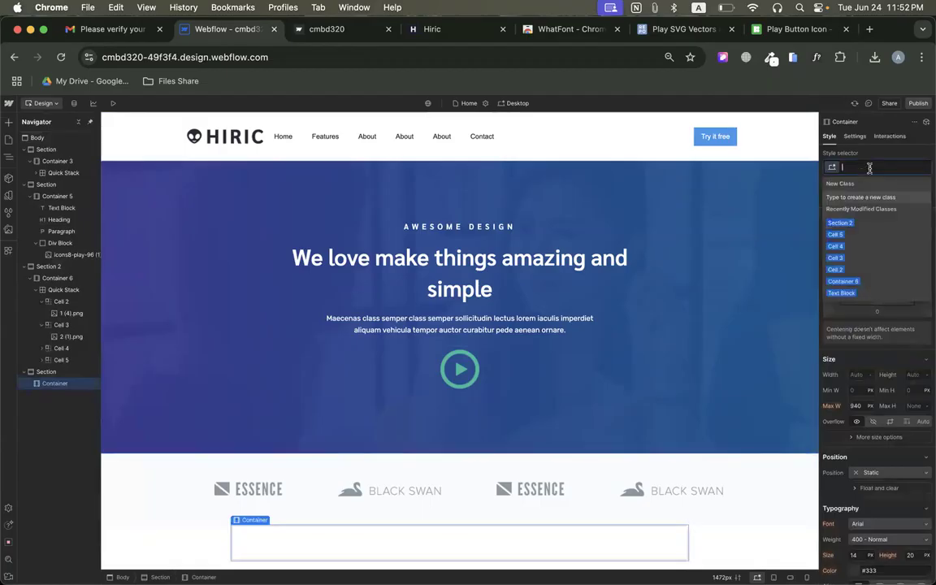
pyautogui.click(856, 408)
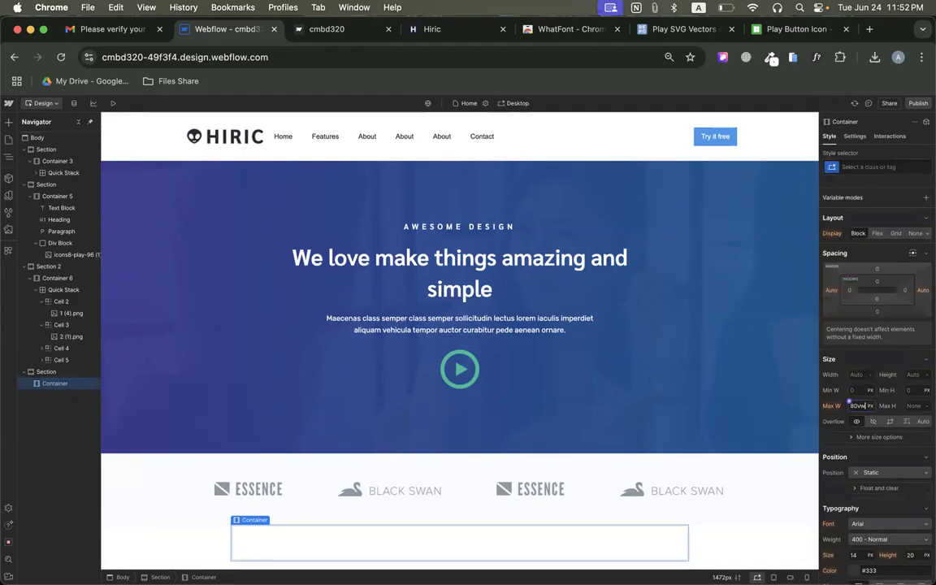
pyautogui.press('Return')
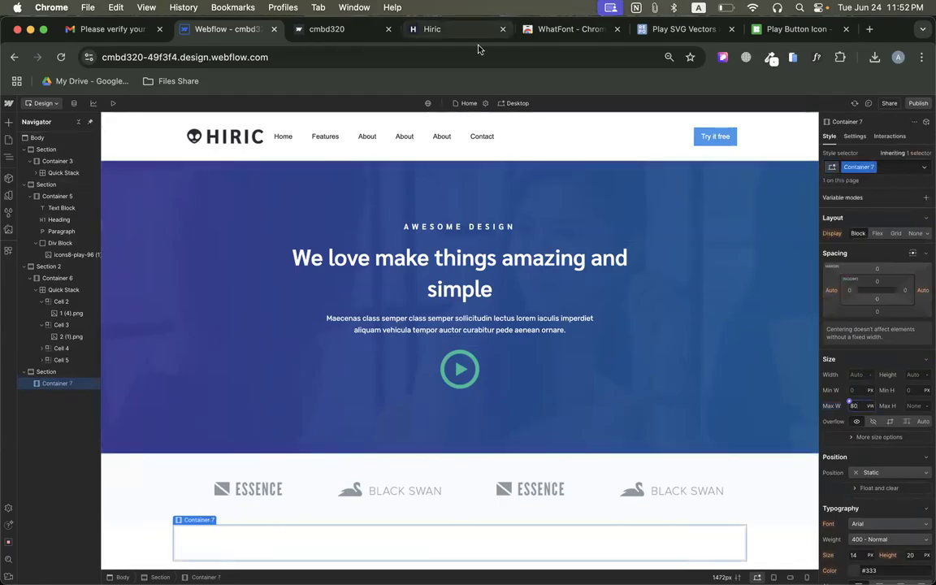
# Review the original's text-and-illustration layout and add a two-column Quick Stack inside the new container in Webflow.
pyautogui.click(428, 30)
pyautogui.scroll(2, 199, 454)
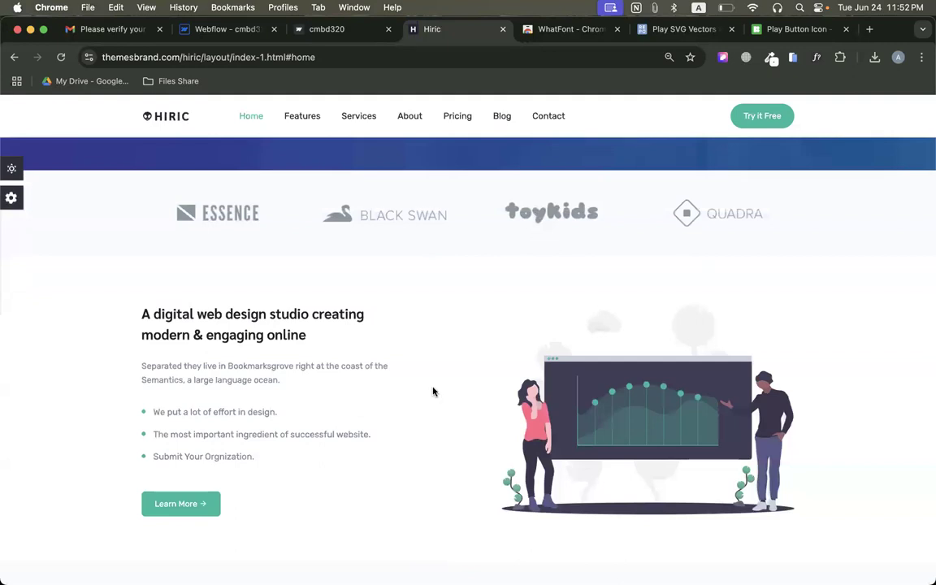
pyautogui.scroll(-3, 435, 389)
pyautogui.scroll(2, 445, 493)
pyautogui.scroll(1, 445, 493)
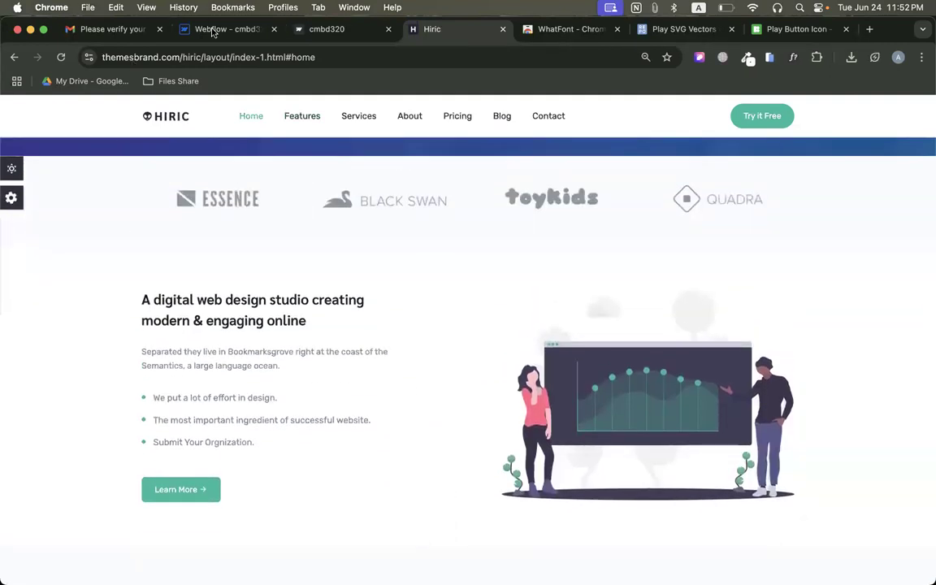
pyautogui.click(217, 29)
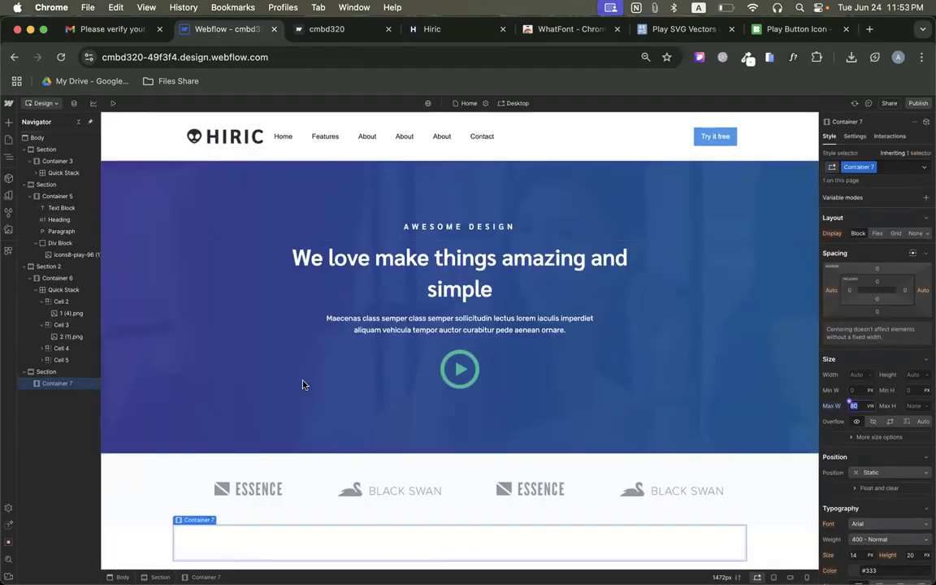
pyautogui.click(8, 122)
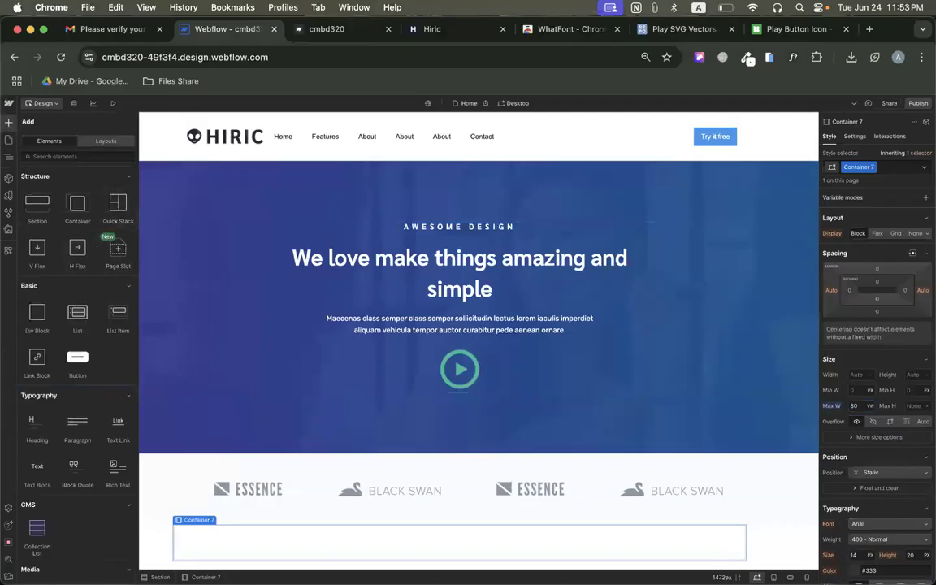
pyautogui.moveTo(320, 536); pyautogui.dragTo(321, 533)
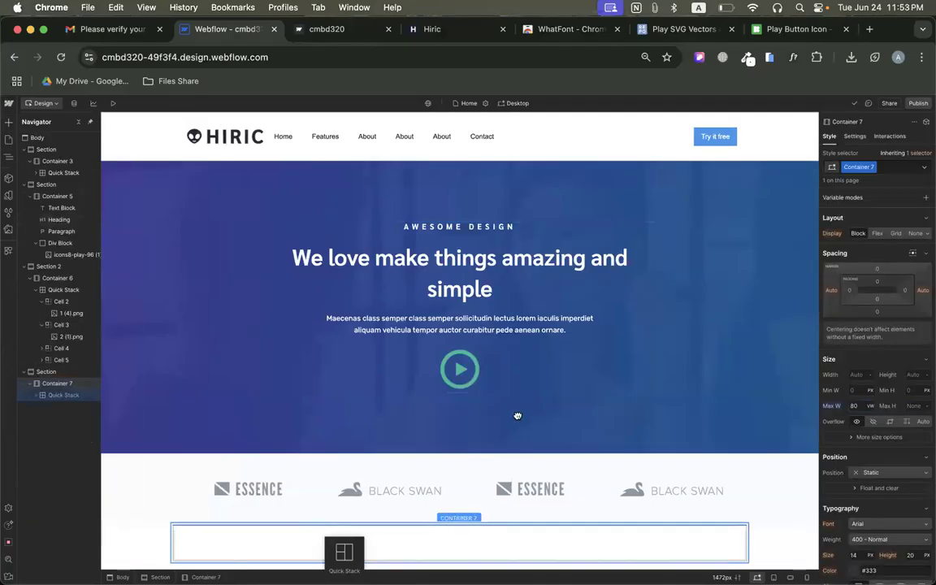
pyautogui.moveTo(518, 416); pyautogui.dragTo(518, 416)
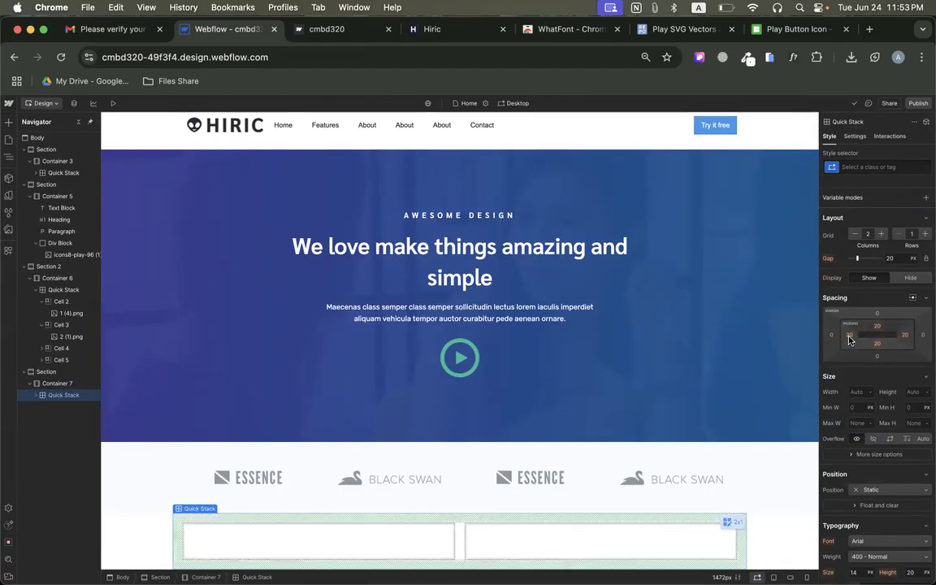
# Set the new Quick Stack's left and right padding to 0 and select its second cell.
pyautogui.click(850, 335)
pyautogui.click(840, 366)
pyautogui.click(906, 336)
pyautogui.click(838, 367)
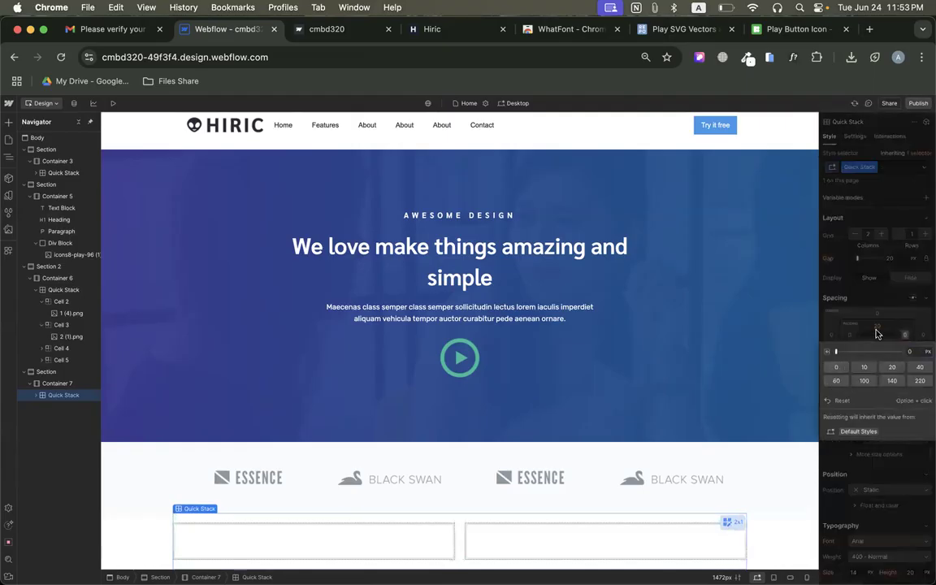
pyautogui.click(257, 537)
pyautogui.click(533, 558)
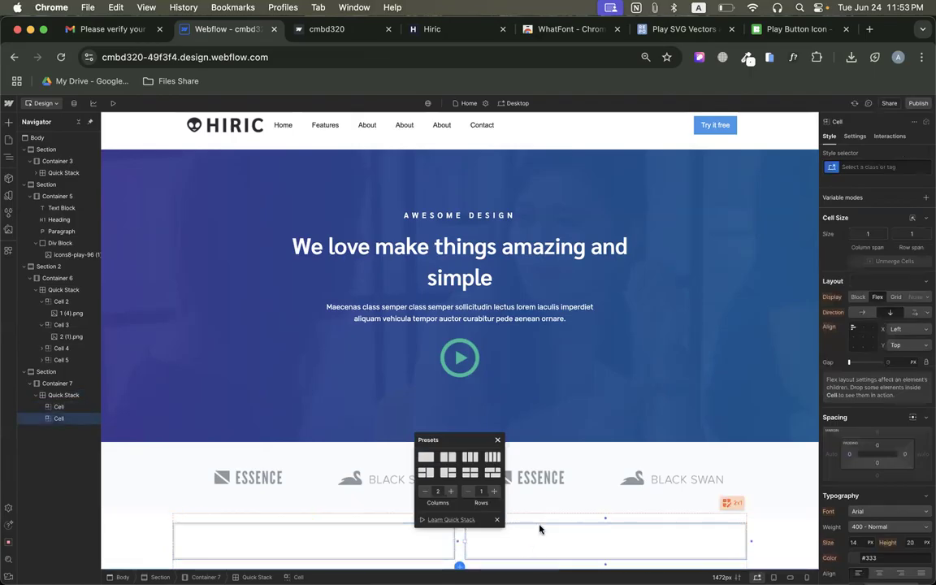
# Download the chart illustration from the section below the logo strip on the original Hiric page.
pyautogui.click(299, 31)
pyautogui.click(456, 36)
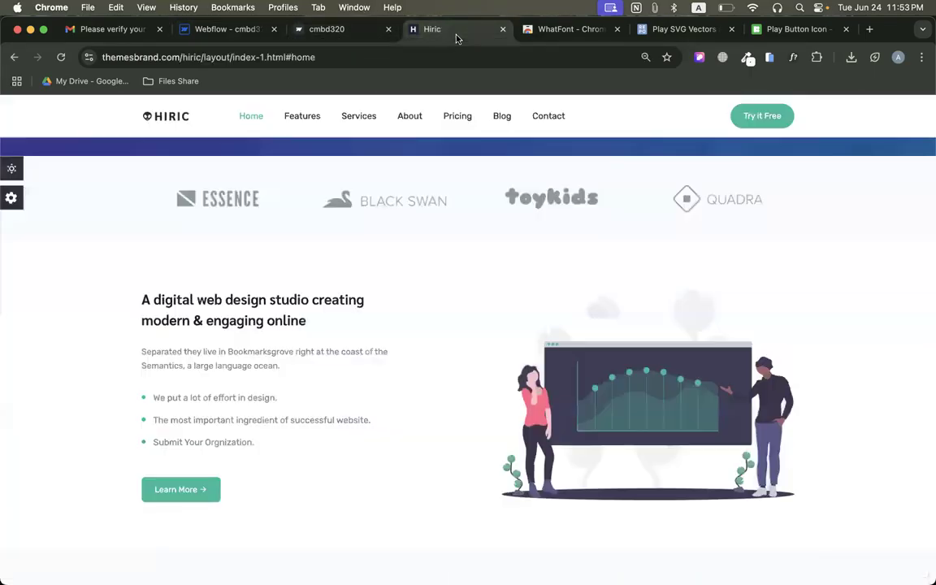
pyautogui.rightClick(560, 355)
pyautogui.click(581, 370)
pyautogui.press('Return')
# Place the downloaded growth-analytics (2).svg in the Quick Stack's second cell in Webflow, and select the empty first cell.
pyautogui.click(188, 27)
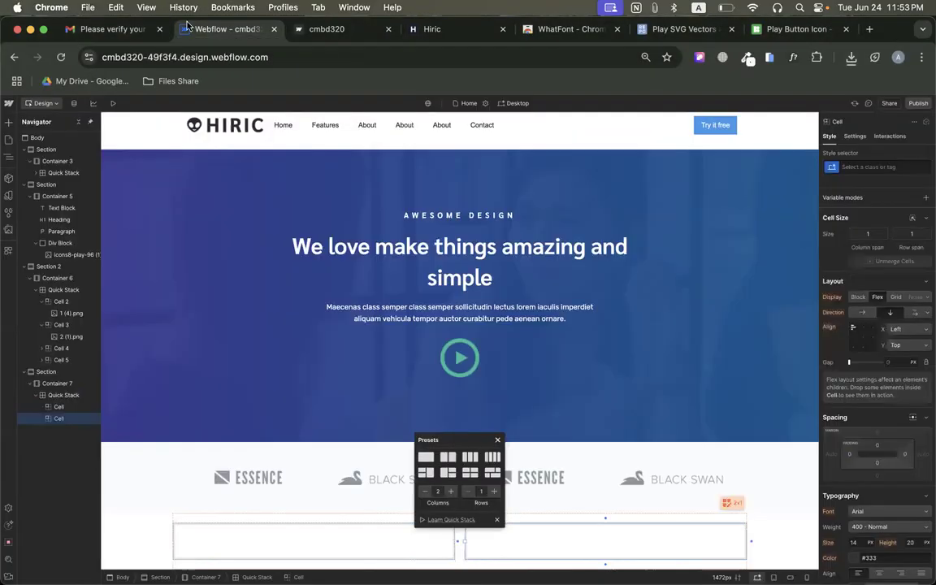
pyautogui.click(851, 56)
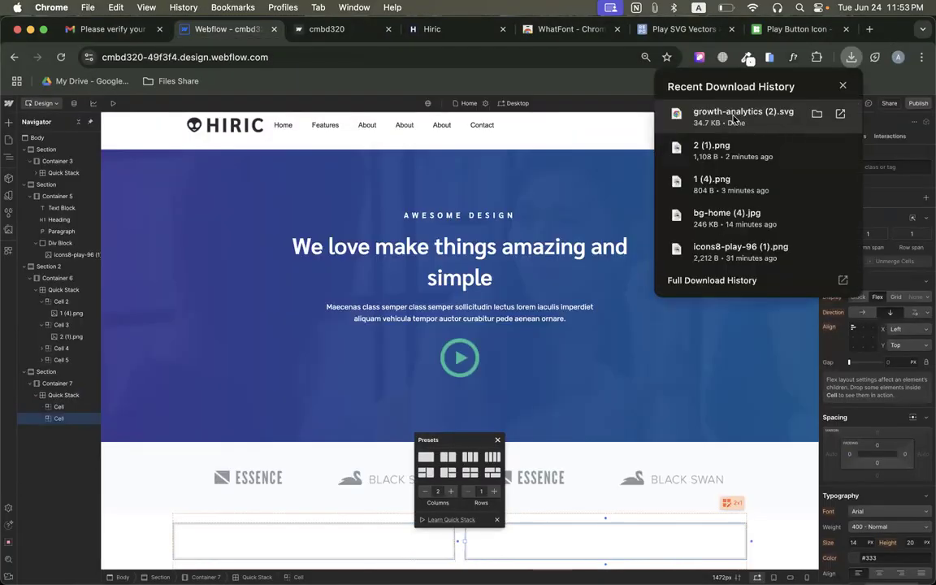
pyautogui.moveTo(660, 582); pyautogui.dragTo(586, 552)
pyautogui.scroll(-3, 612, 392)
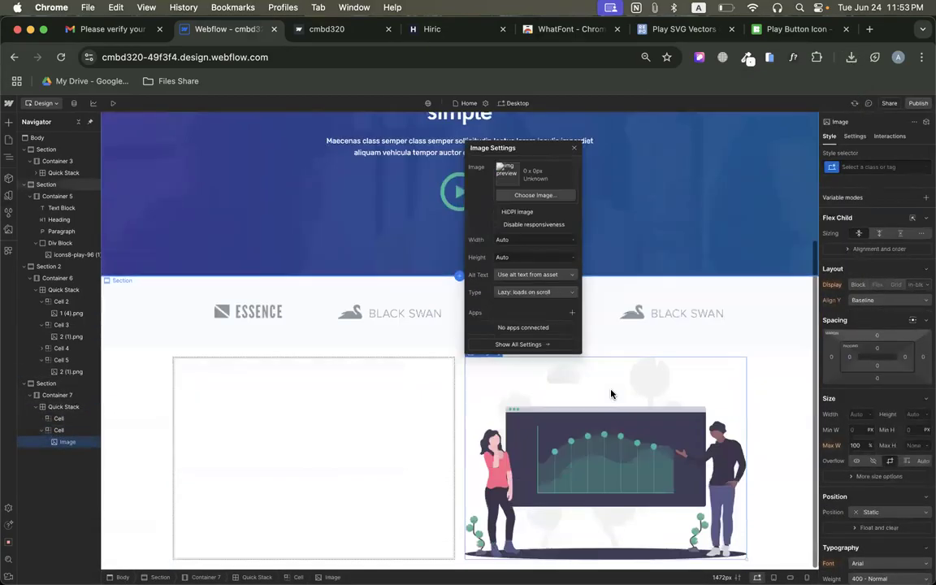
pyautogui.click(388, 399)
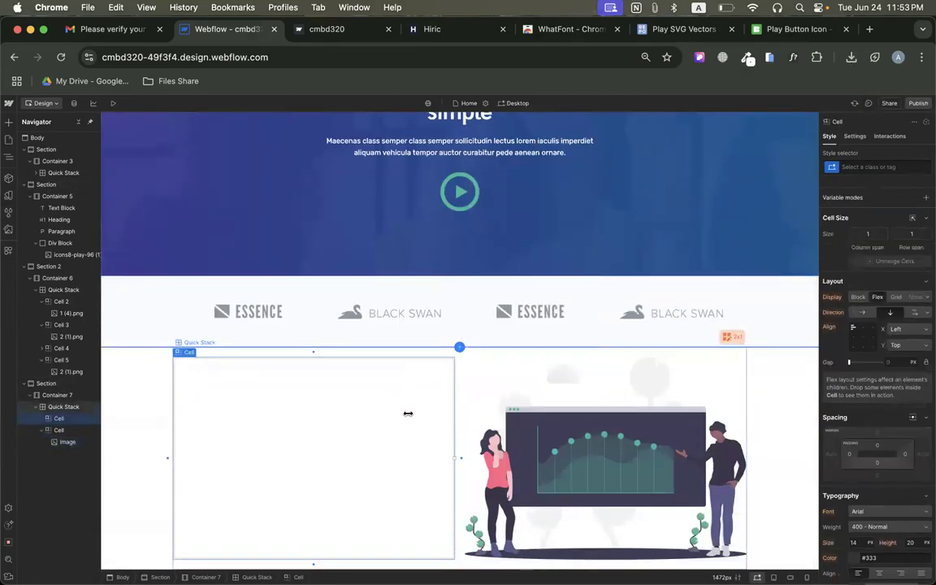
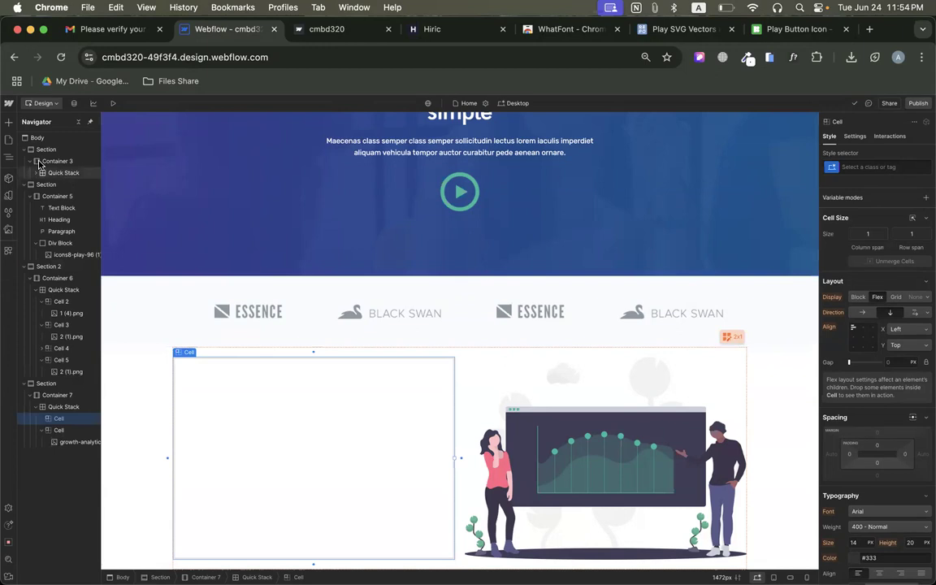
# Copy the heading, paragraph and three bullet points beside the chart illustration on the original Hiric page and return to Webflow.
pyautogui.click(8, 121)
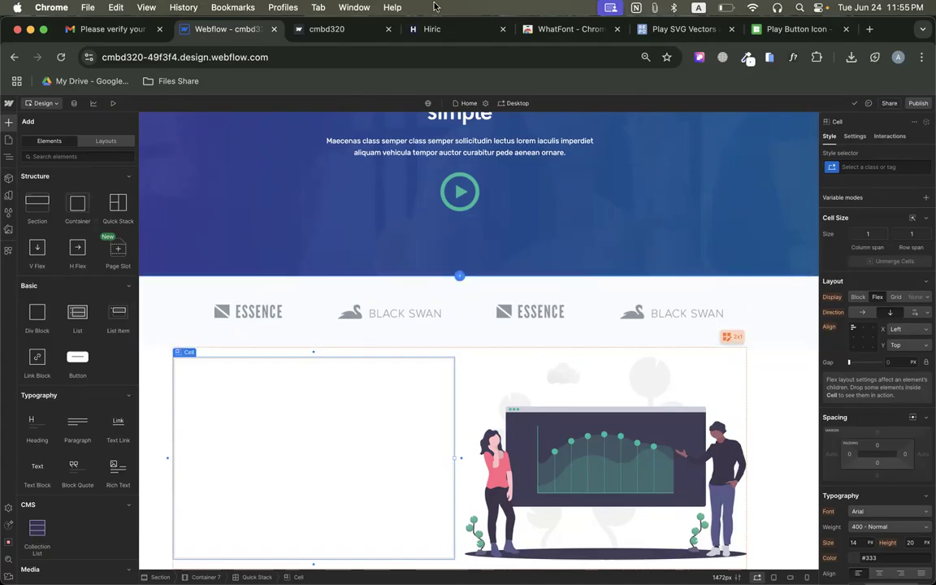
pyautogui.click(429, 29)
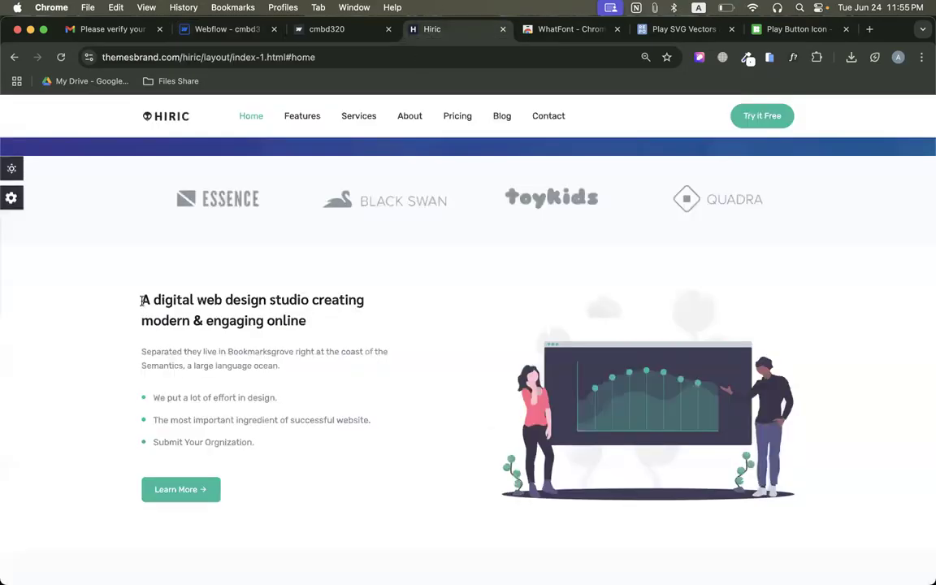
pyautogui.moveTo(142, 301); pyautogui.dragTo(273, 445)
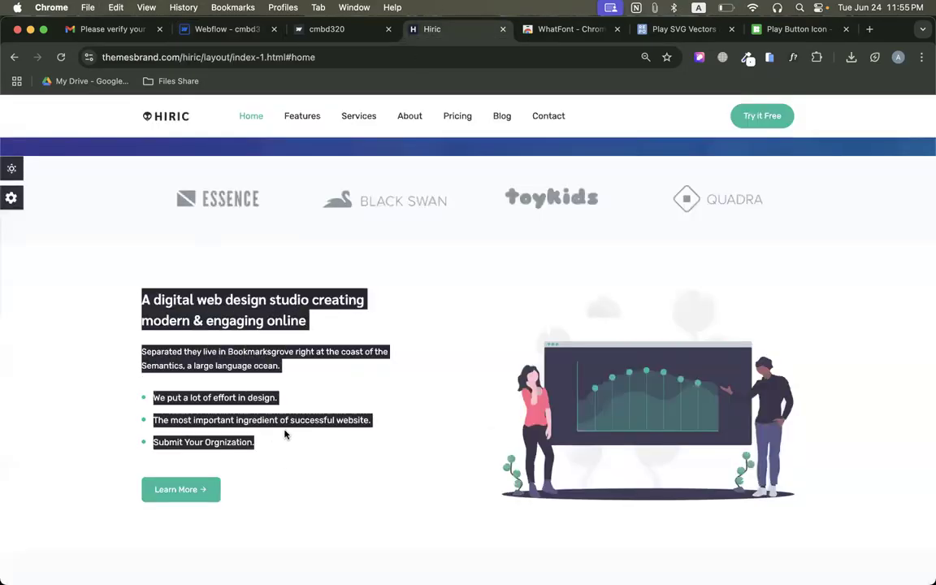
pyautogui.click(218, 30)
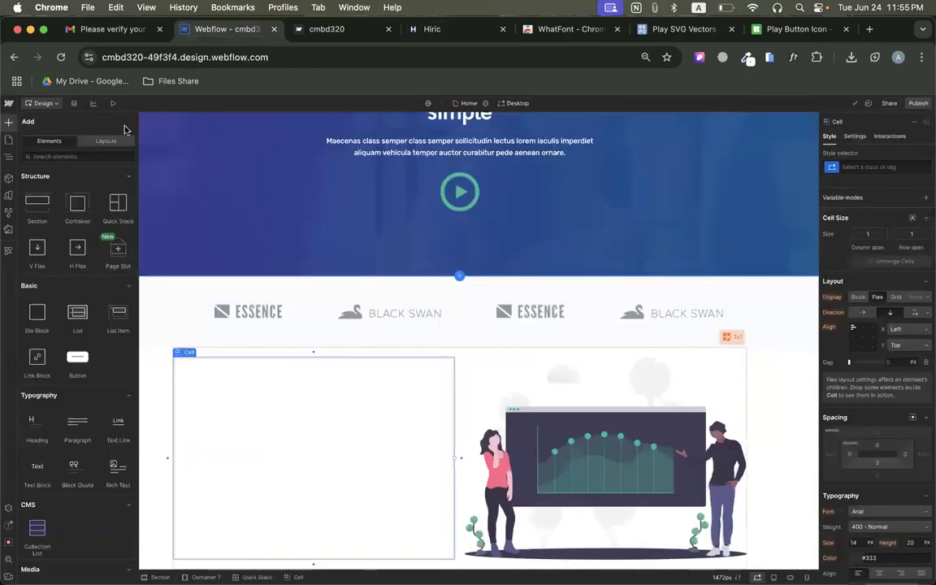
# Add a Rich Text block to the empty first cell of the Quick Stack beside the chart illustration.
pyautogui.scroll(-5, 104, 347)
pyautogui.scroll(2, 105, 357)
pyautogui.moveTo(117, 329); pyautogui.dragTo(230, 397)
pyautogui.scroll(-3, 230, 397)
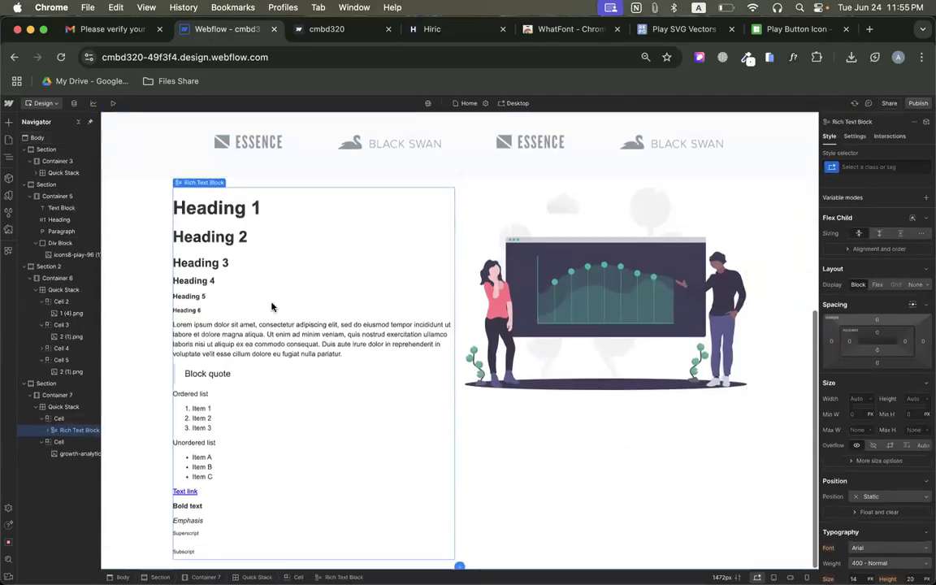
# Replace all placeholder content in the Rich Text block with the copied heading, paragraph and bullet list.
pyautogui.doubleClick(228, 217)
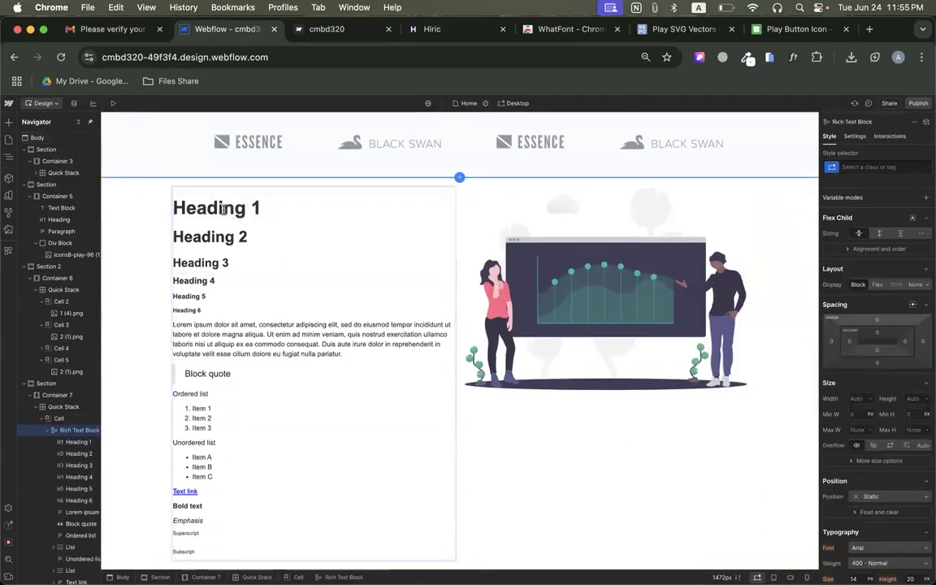
pyautogui.press('super+a')
pyautogui.press('BackSpace')
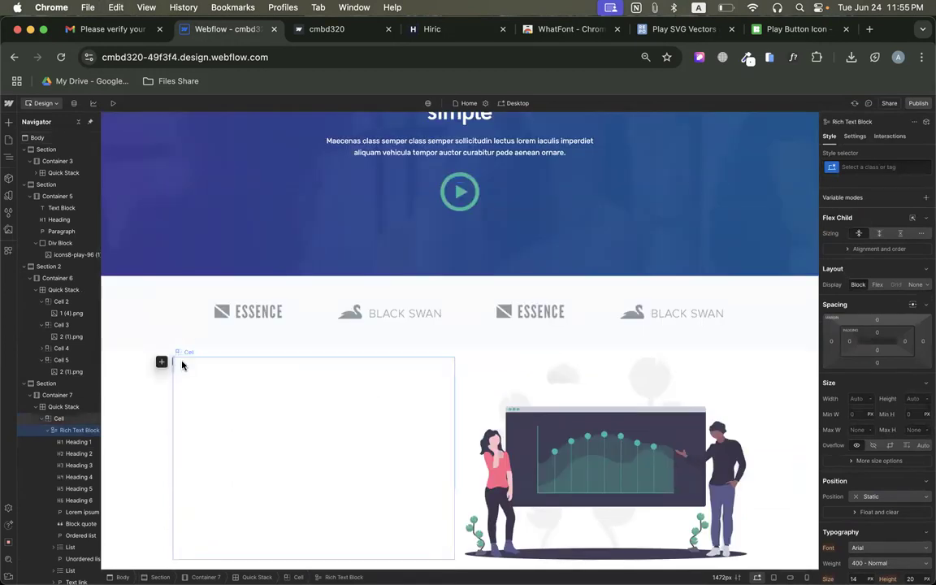
pyautogui.press('super+z')
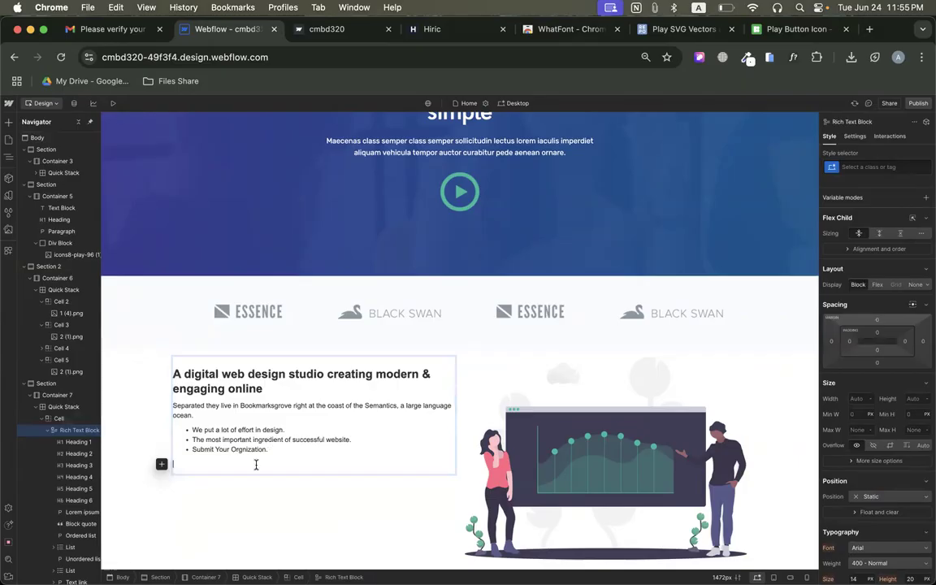
# Set the "A digital web design studio creating modern & engaging online" heading's font size to 30 px and line height to 48 px.
pyautogui.click(260, 390)
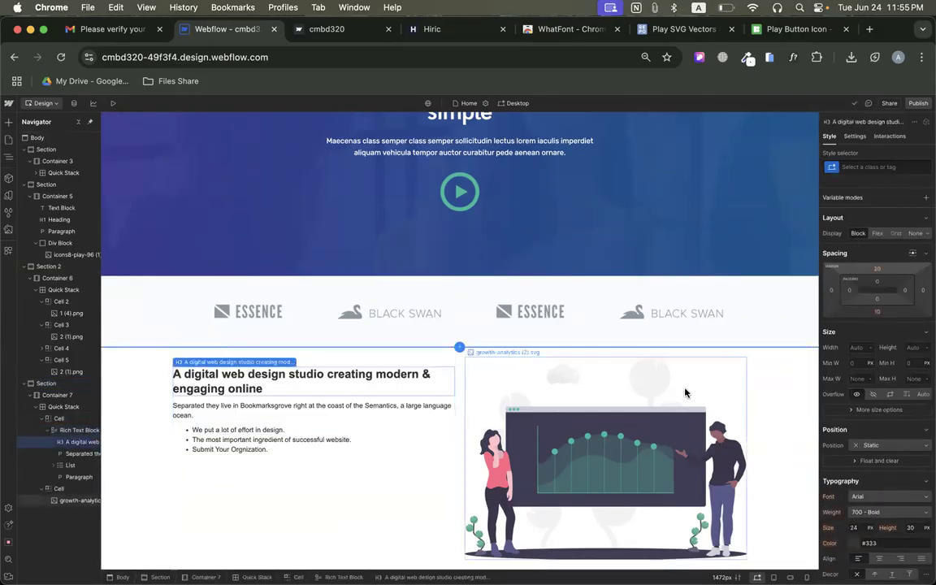
pyautogui.scroll(-3, 894, 394)
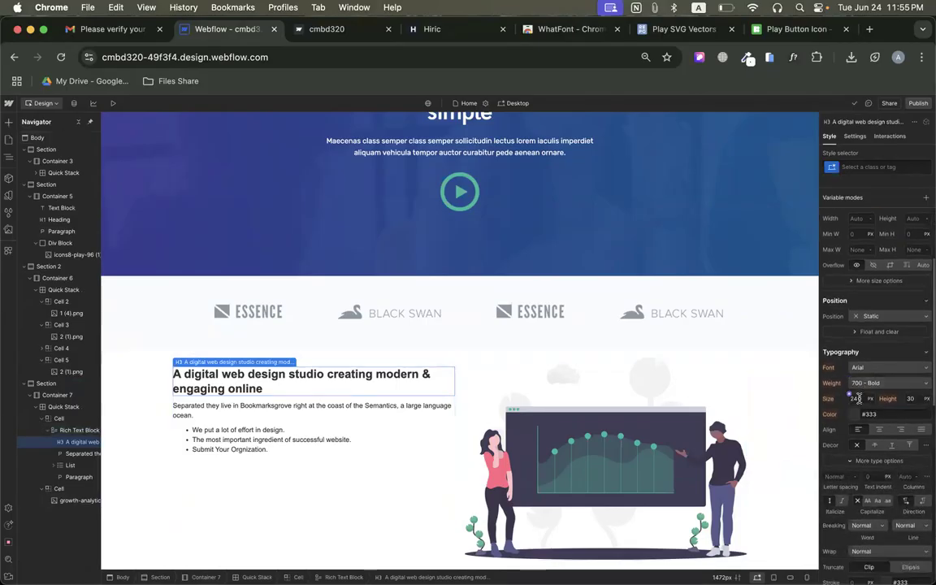
pyautogui.press('Up')
pyautogui.press('Up')
pyautogui.press('Up')
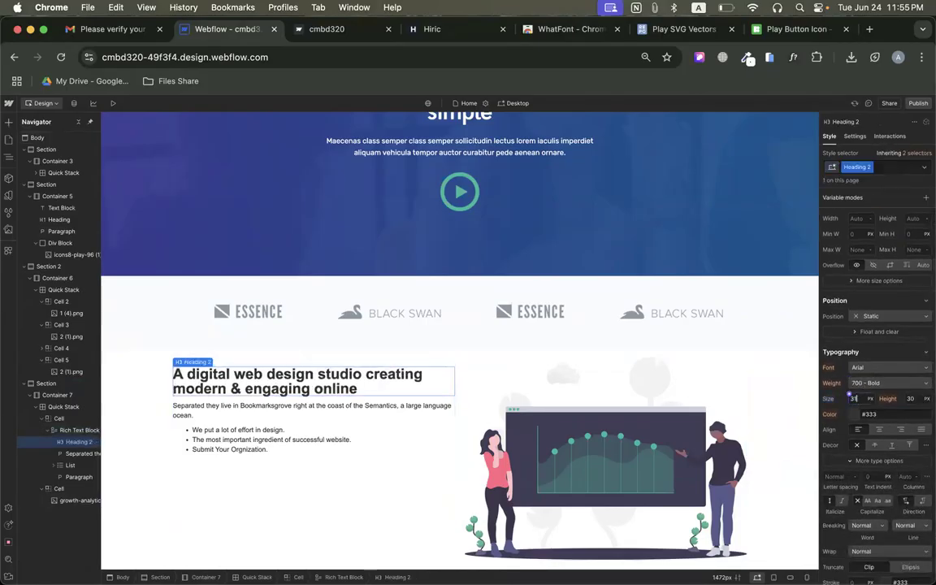
pyautogui.press('Down')
pyautogui.click(911, 398)
pyautogui.write('48')
pyautogui.press('Return')
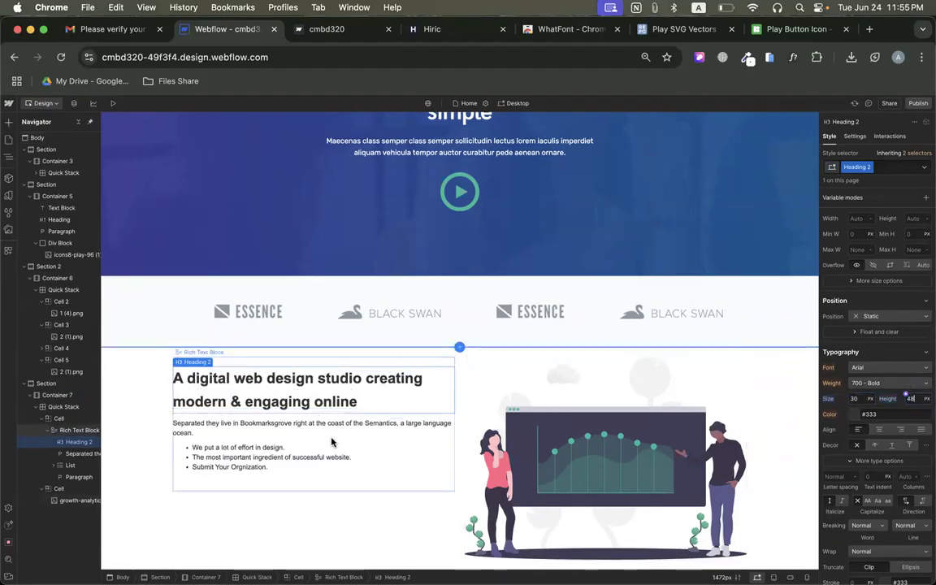
# Delete the empty paragraph below the bullet list in the Rich Text block and select the surrounding cell.
pyautogui.click(220, 428)
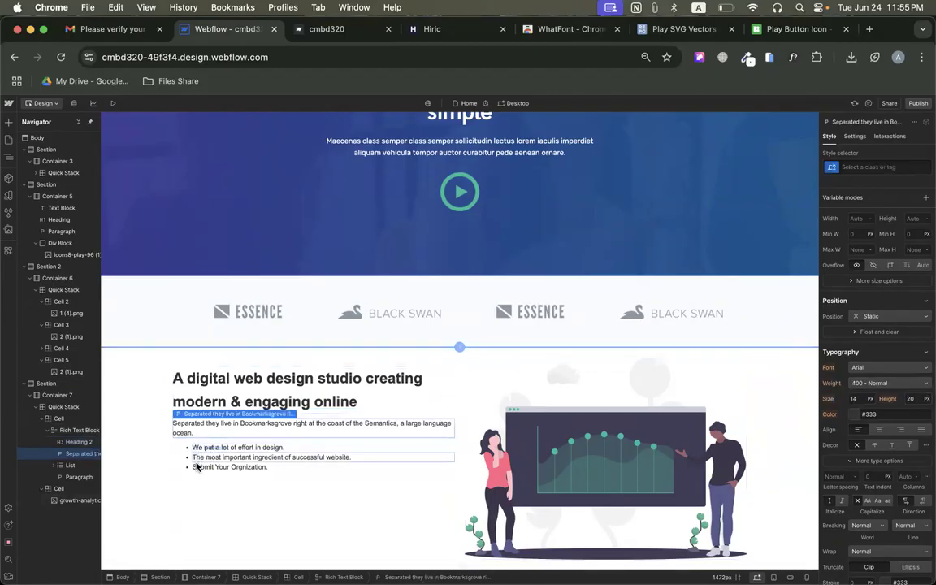
pyautogui.click(201, 481)
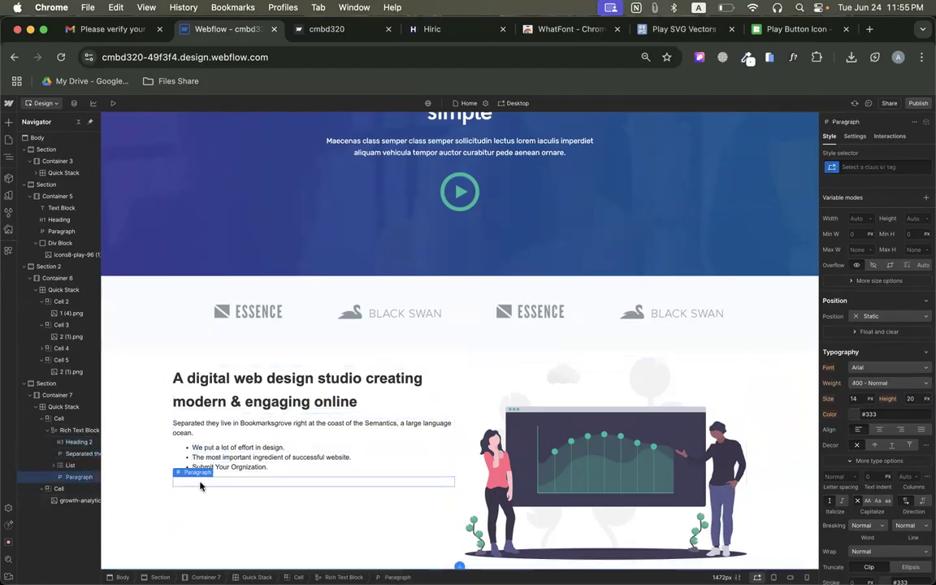
pyautogui.press('BackSpace')
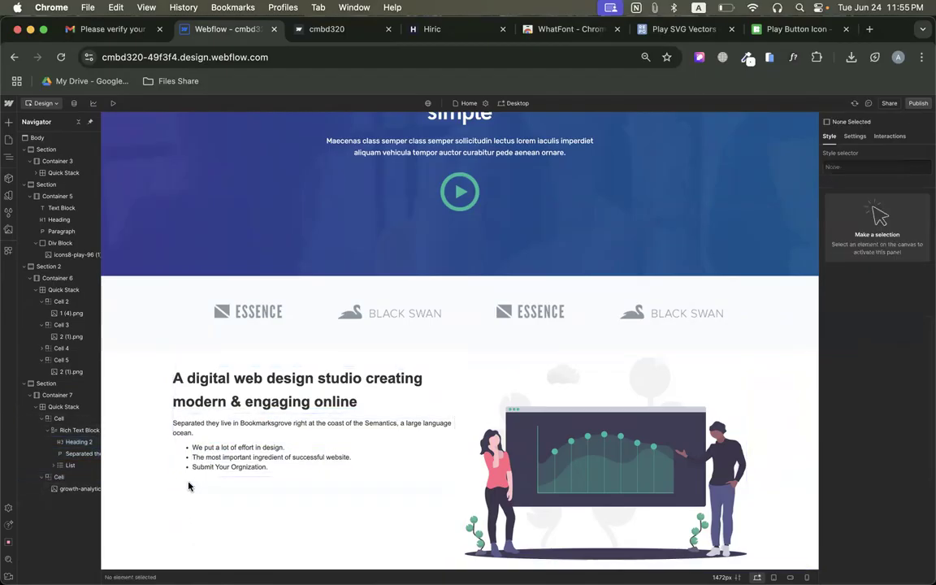
pyautogui.click(214, 498)
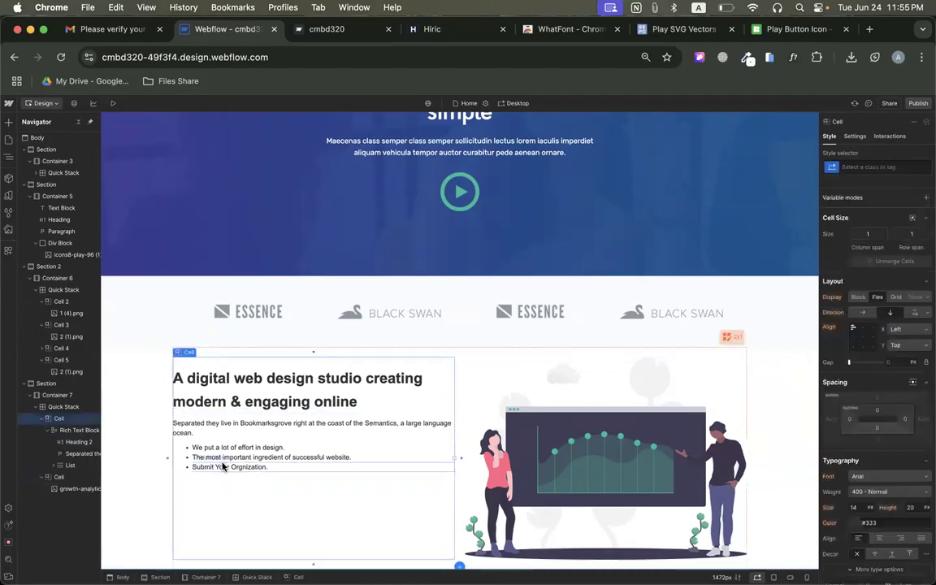
# Check the Learn More button on the original Hiric page and add a Button below the Rich Text block in Webflow.
pyautogui.click(326, 28)
pyautogui.click(431, 28)
pyautogui.click(334, 516)
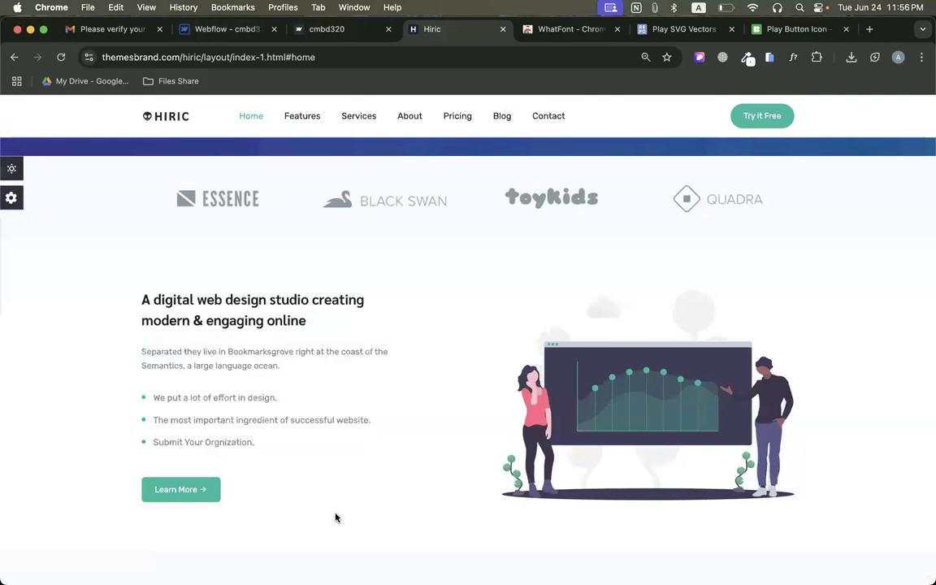
pyautogui.rightClick(166, 490)
pyautogui.click(165, 352)
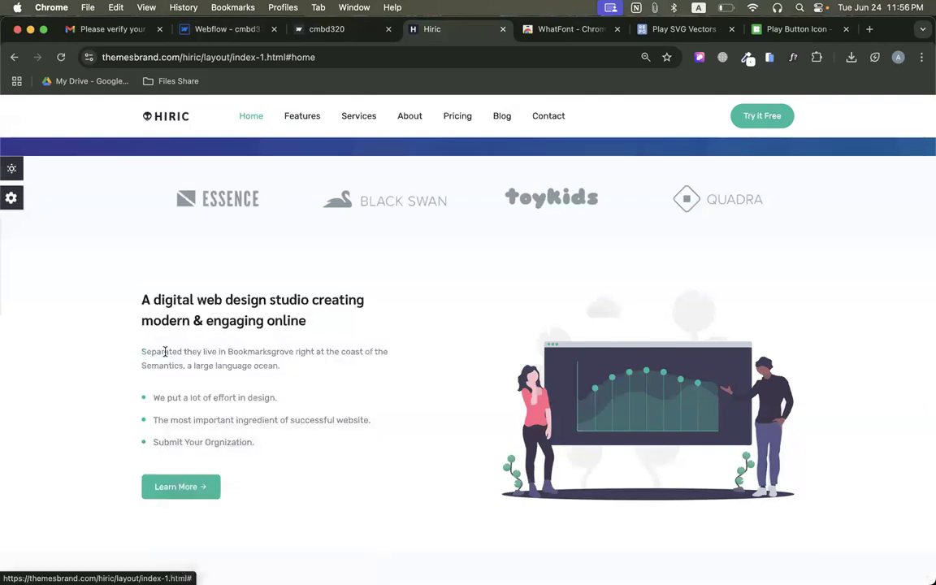
pyautogui.click(244, 28)
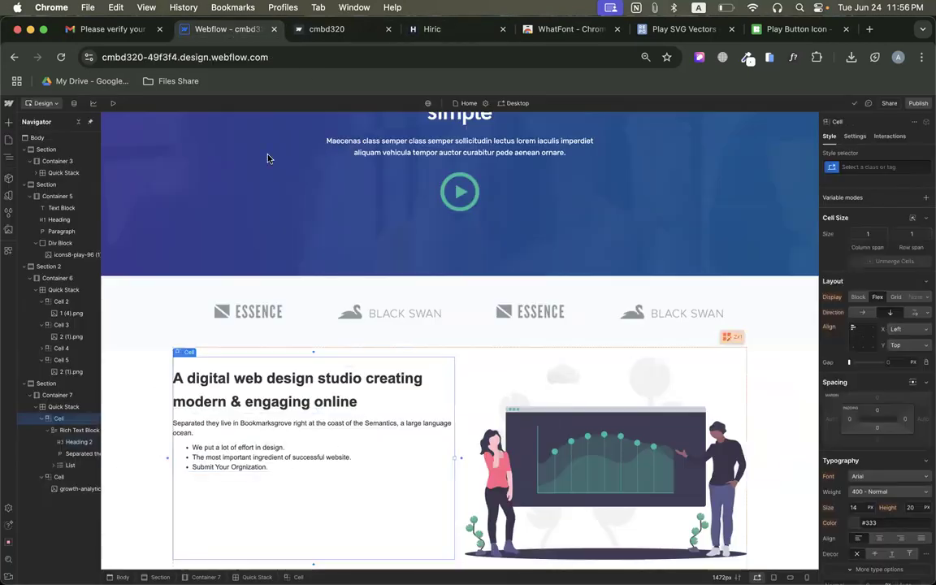
pyautogui.click(8, 122)
pyautogui.moveTo(77, 356); pyautogui.dragTo(271, 533)
pyautogui.scroll(3, 735, 196)
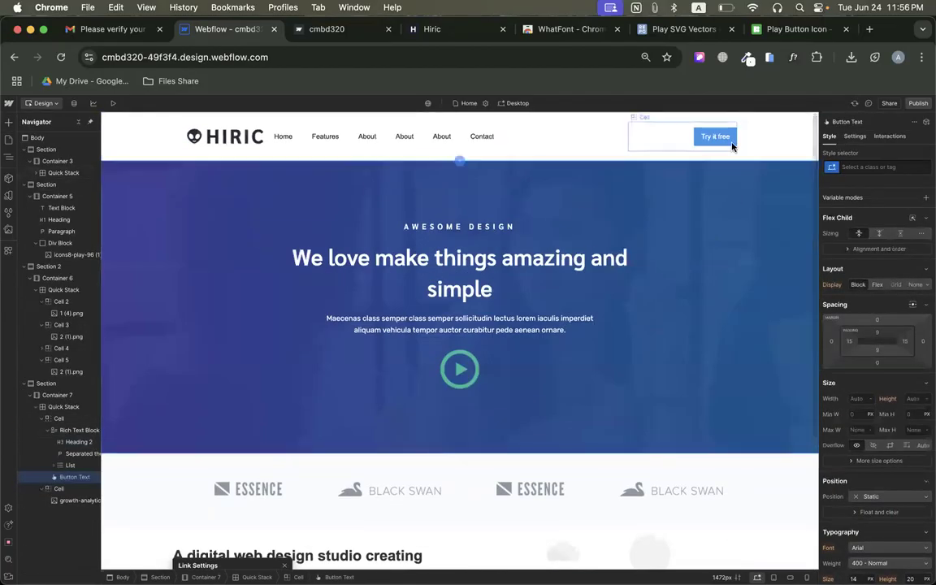
pyautogui.scroll(-3, 607, 330)
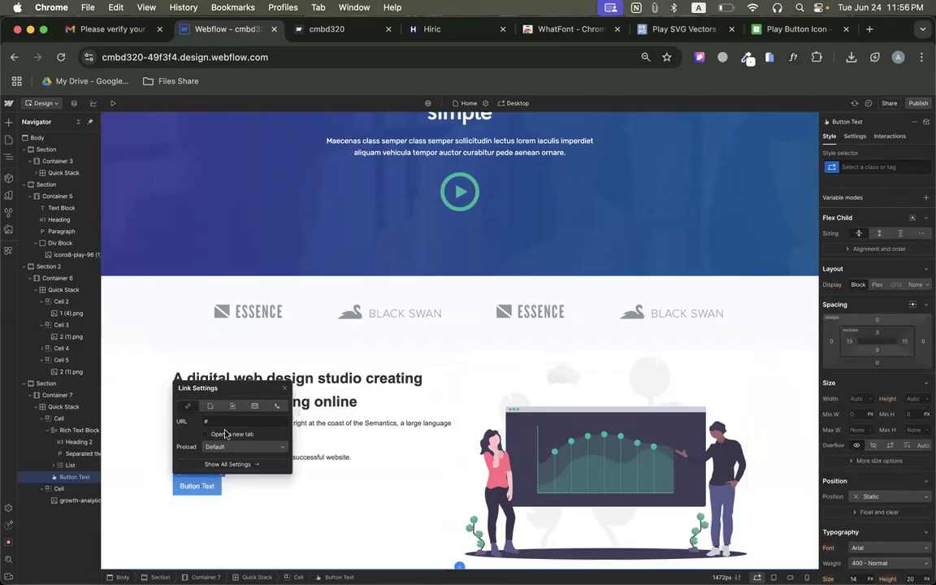
# Inspect the Learn More button's padding, text properties and background color on the original Hiric page.
pyautogui.click(429, 31)
pyautogui.scroll(-3, 239, 523)
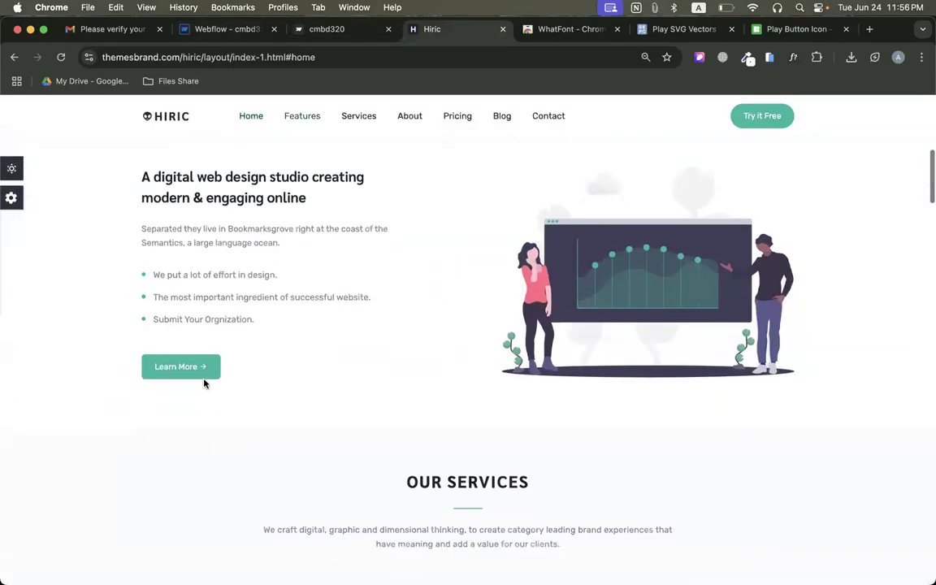
pyautogui.click(699, 57)
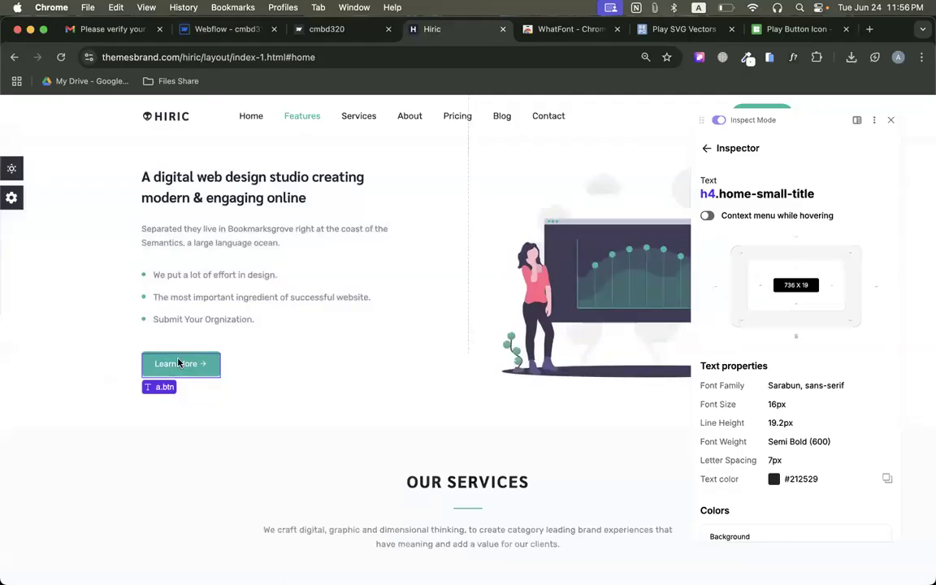
pyautogui.click(179, 364)
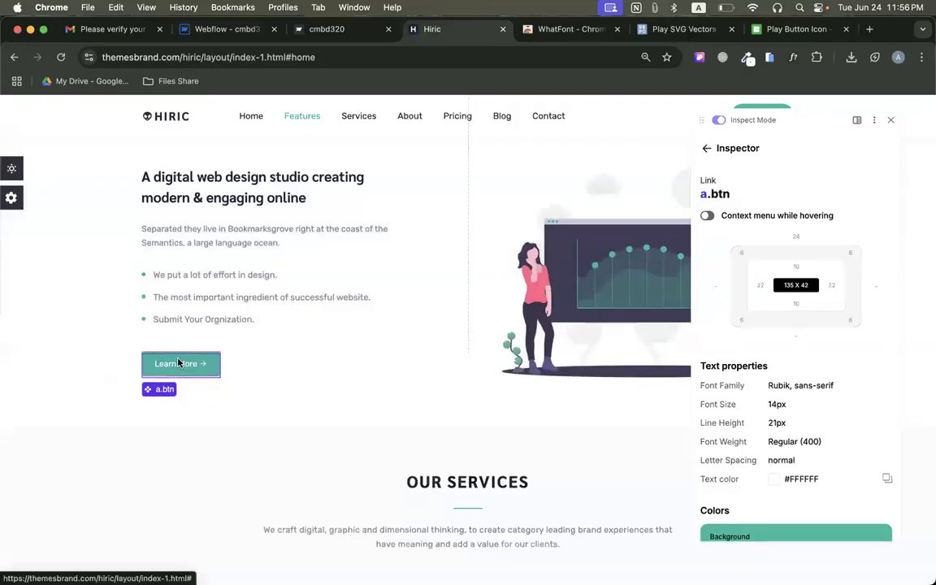
pyautogui.click(181, 365)
pyautogui.scroll(-1, 724, 196)
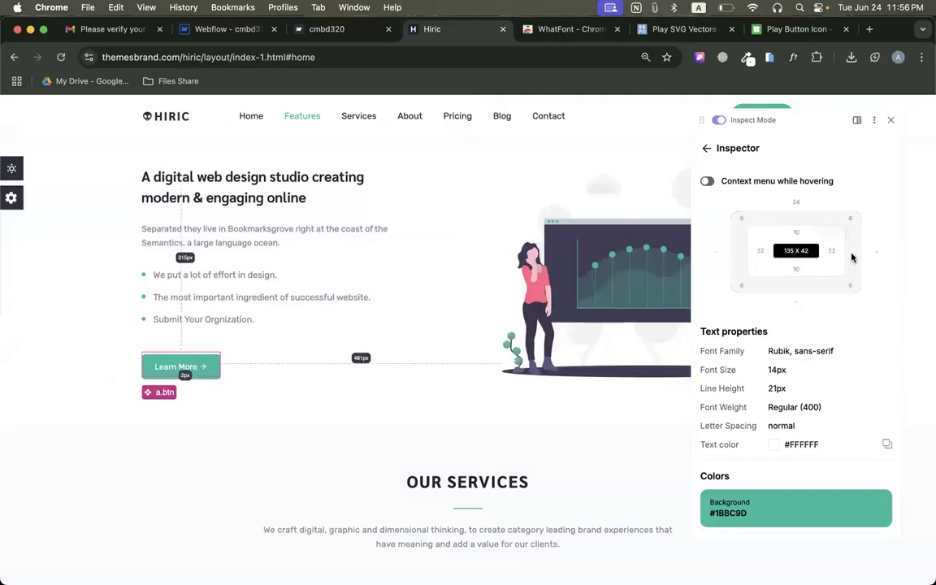
# Set the new button's padding in Webflow to 10 px above and below and 22 px on both sides.
pyautogui.click(228, 31)
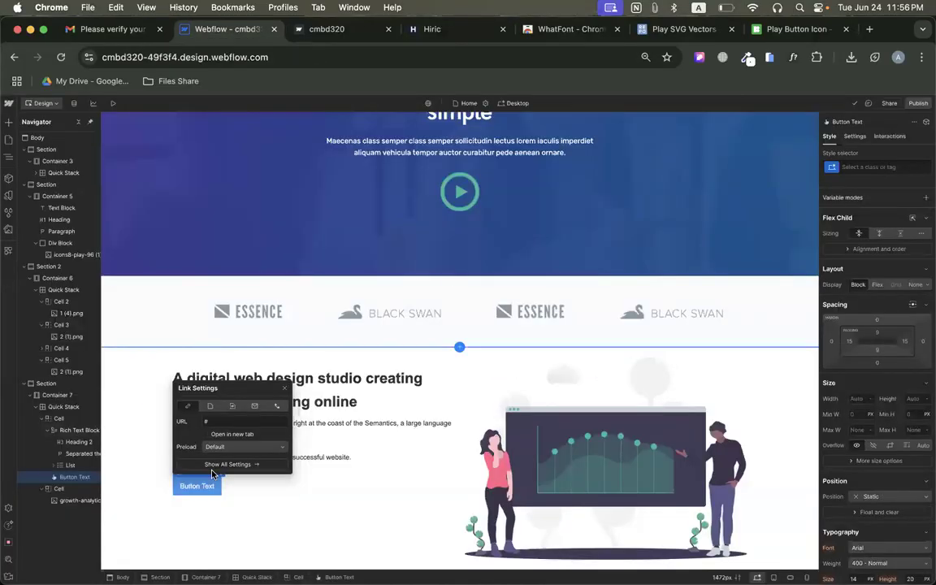
pyautogui.click(196, 487)
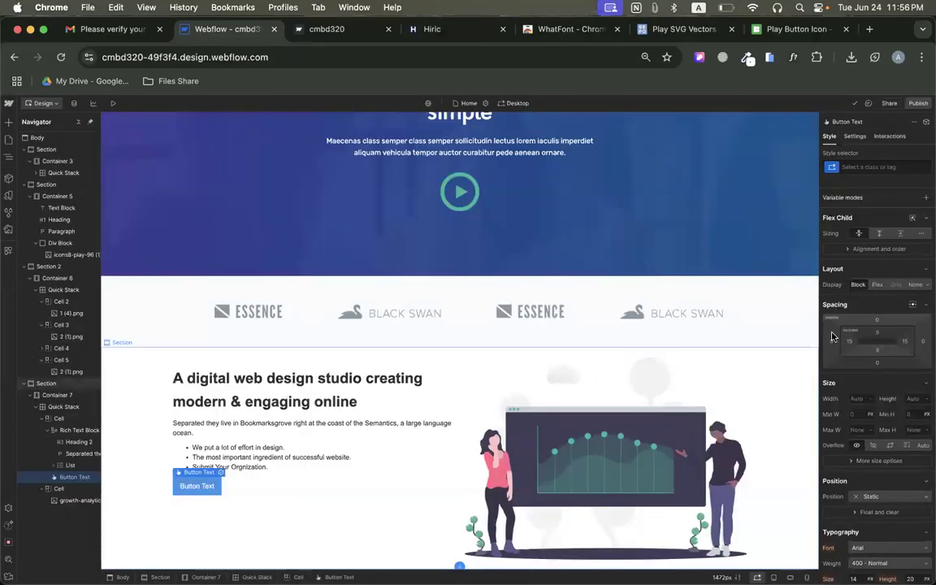
pyautogui.click(877, 333)
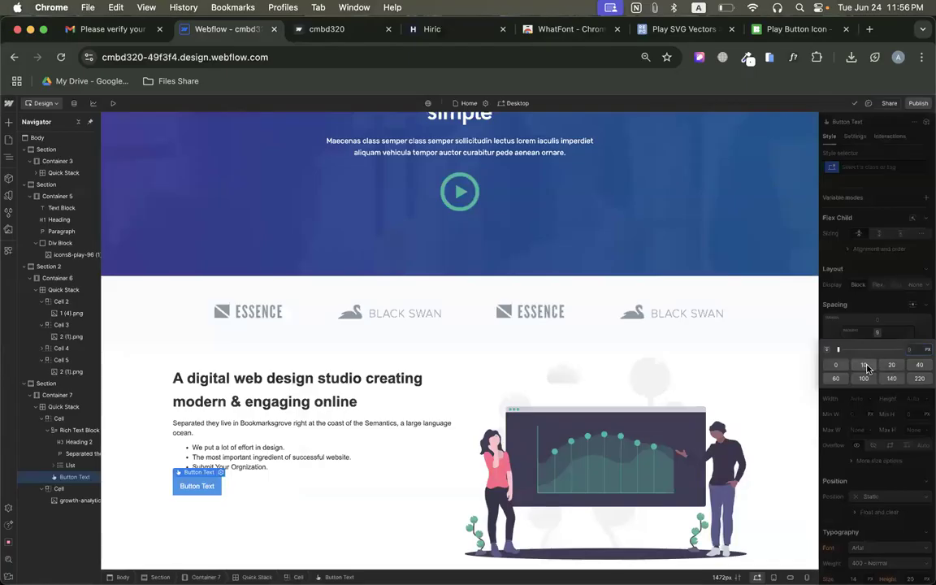
pyautogui.click(867, 369)
pyautogui.click(851, 342)
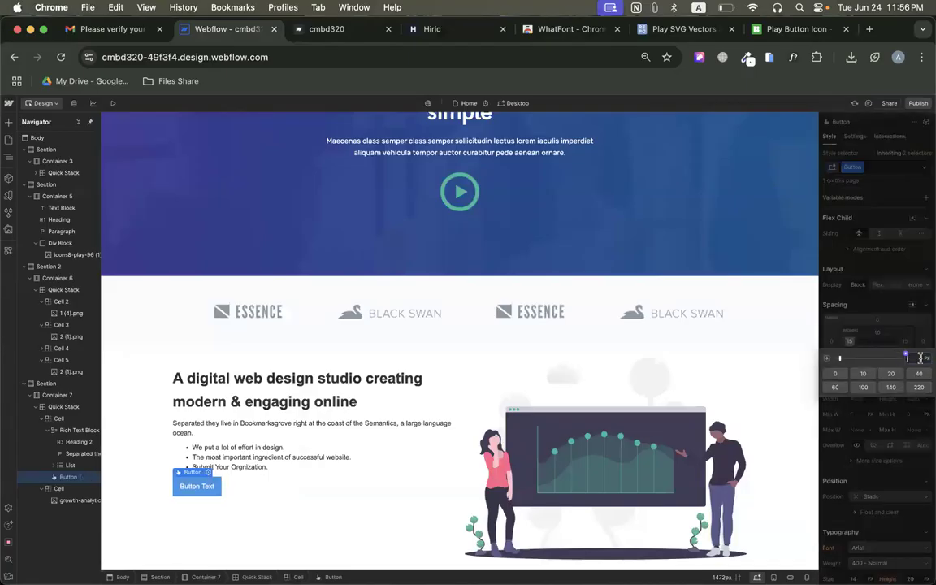
pyautogui.press('Return')
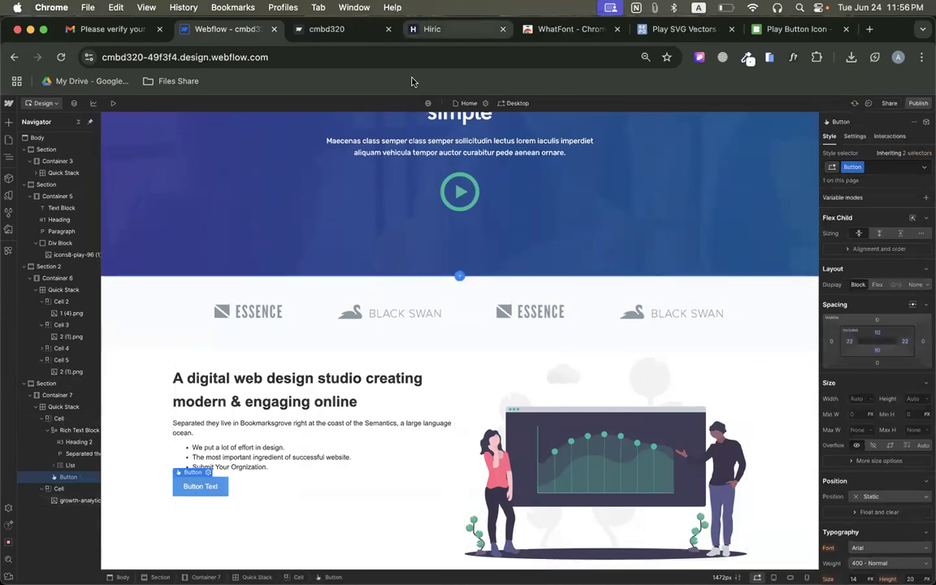
# Change the new button's text to "Learn More" and return to the original Hiric page.
pyautogui.doubleClick(194, 487)
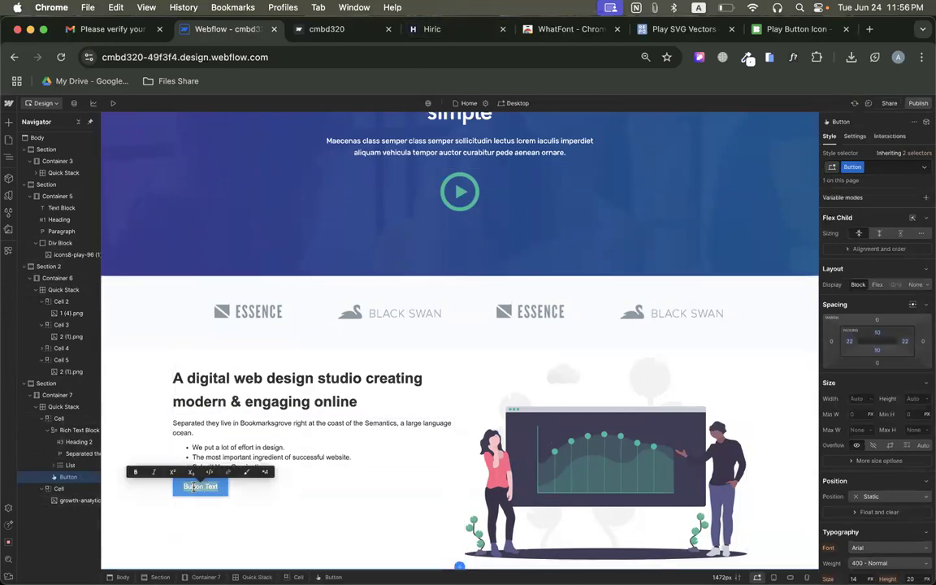
pyautogui.write('Learn')
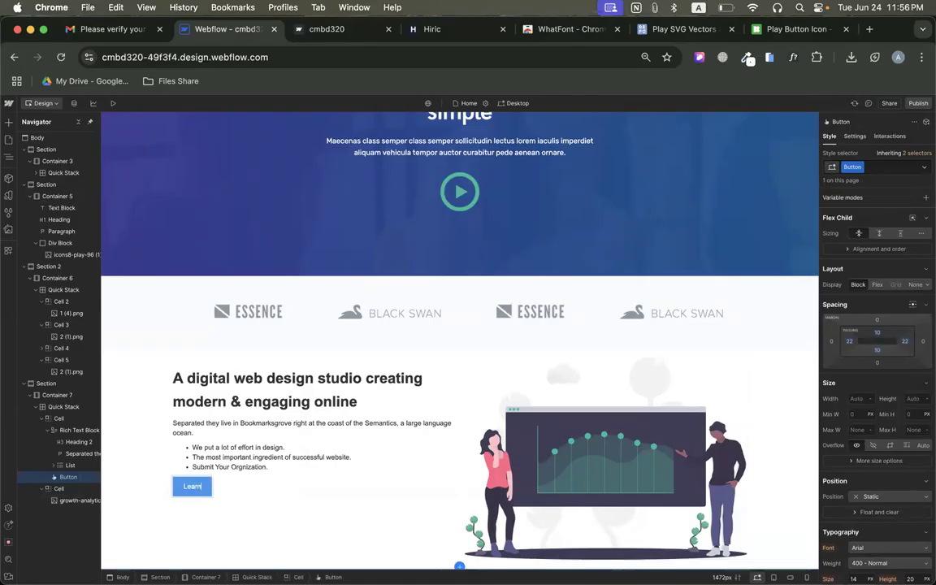
pyautogui.write(' More')
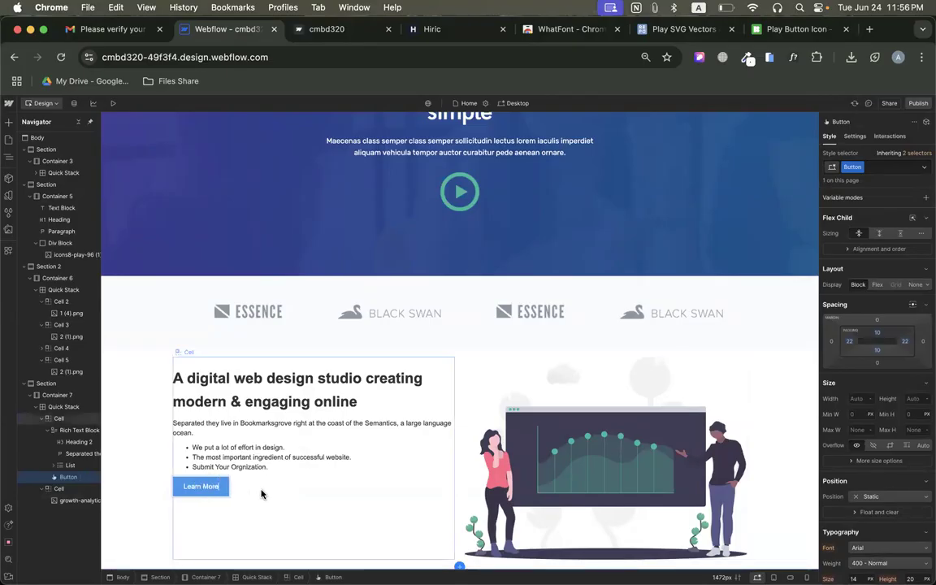
pyautogui.press('Escape')
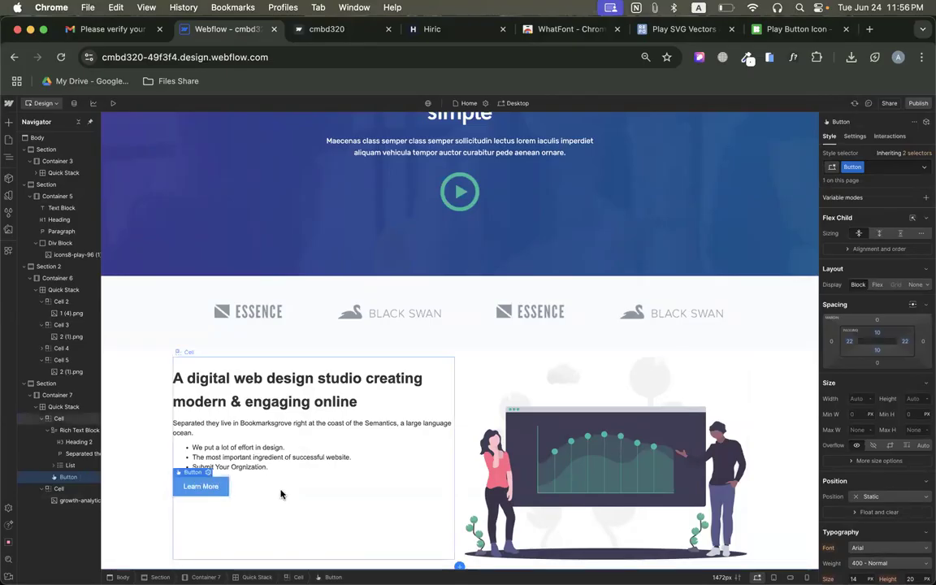
pyautogui.click(431, 29)
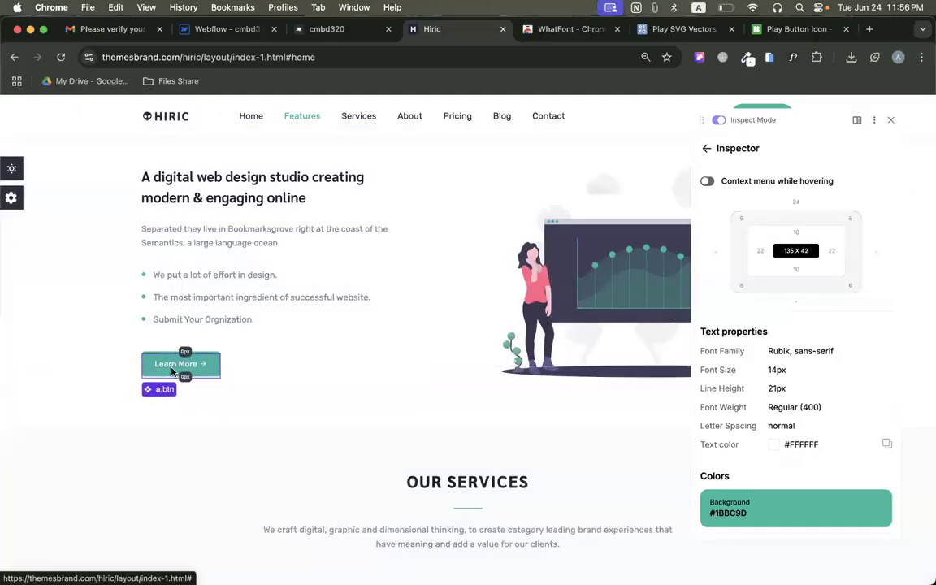
# Copy the background color #1BBC9D from the original Learn More button and apply it to the Webflow button.
pyautogui.click(172, 369)
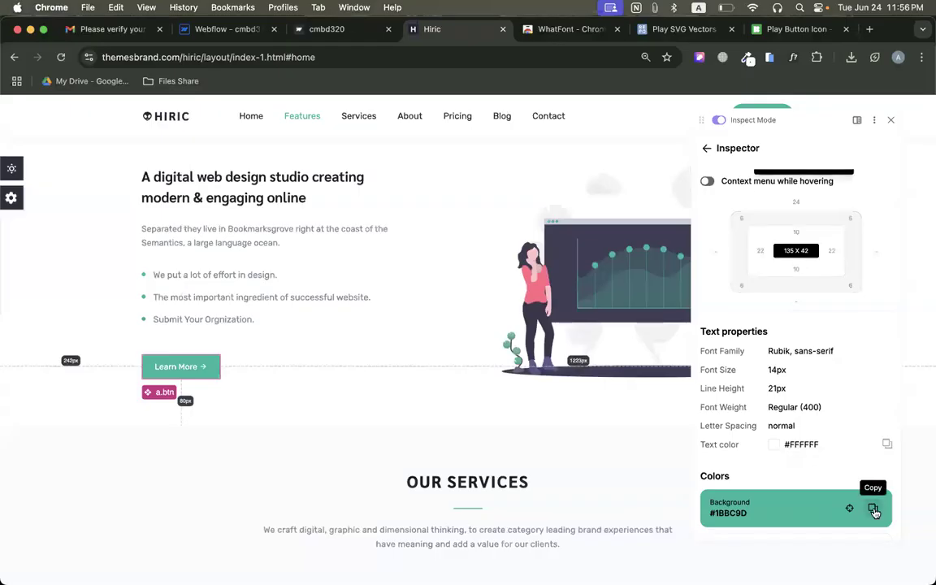
pyautogui.click(873, 507)
pyautogui.click(228, 29)
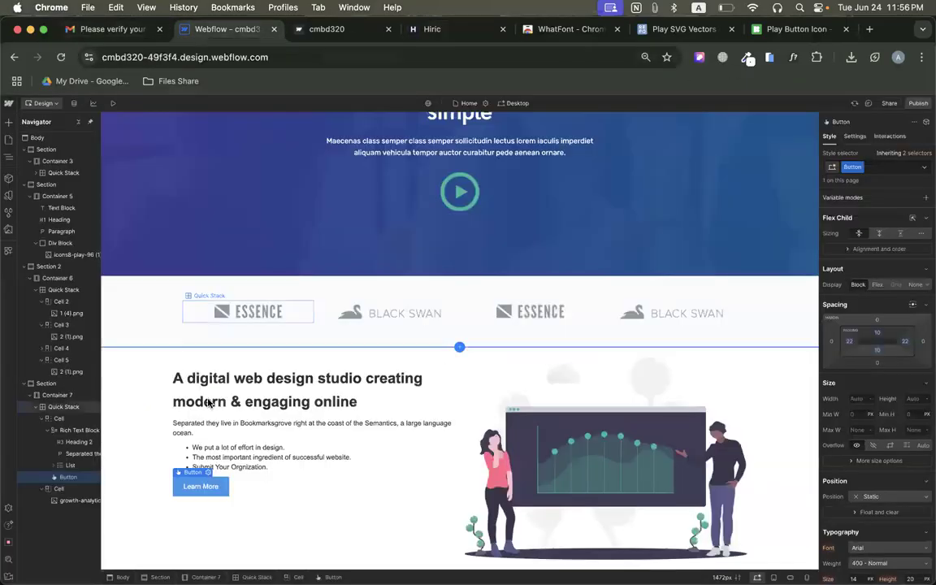
pyautogui.scroll(-10, 871, 384)
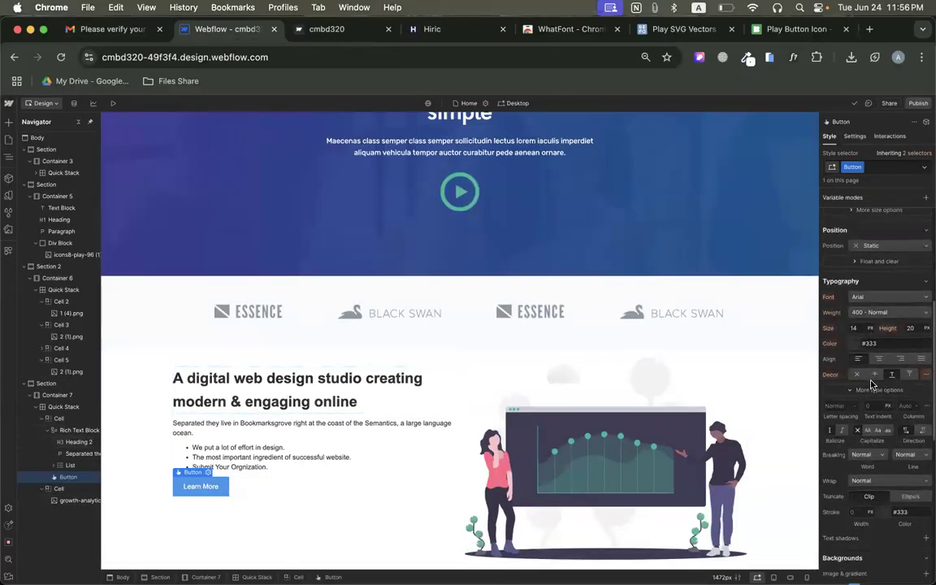
pyautogui.scroll(-2, 871, 385)
pyautogui.click(875, 402)
pyautogui.hotkey('ctrl', 'v')
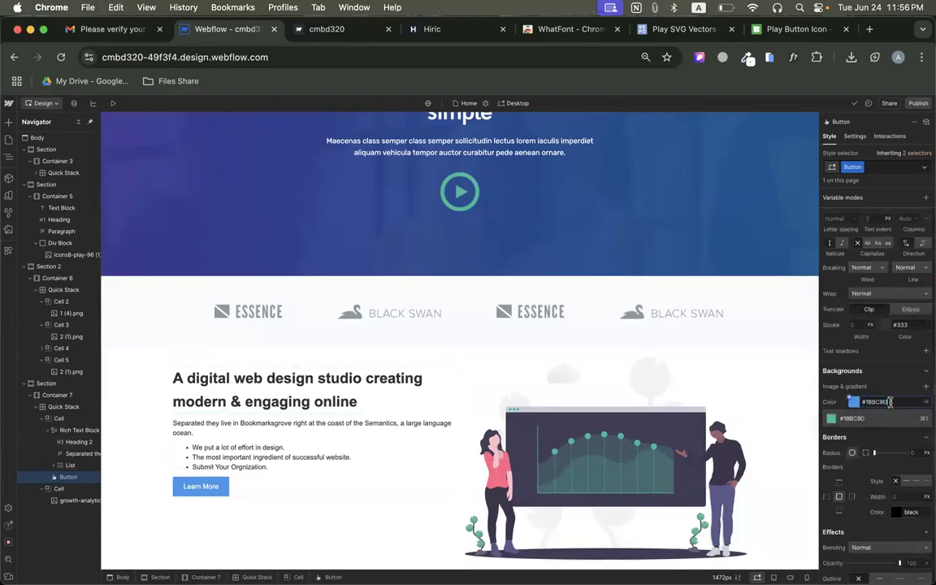
pyautogui.press('Return')
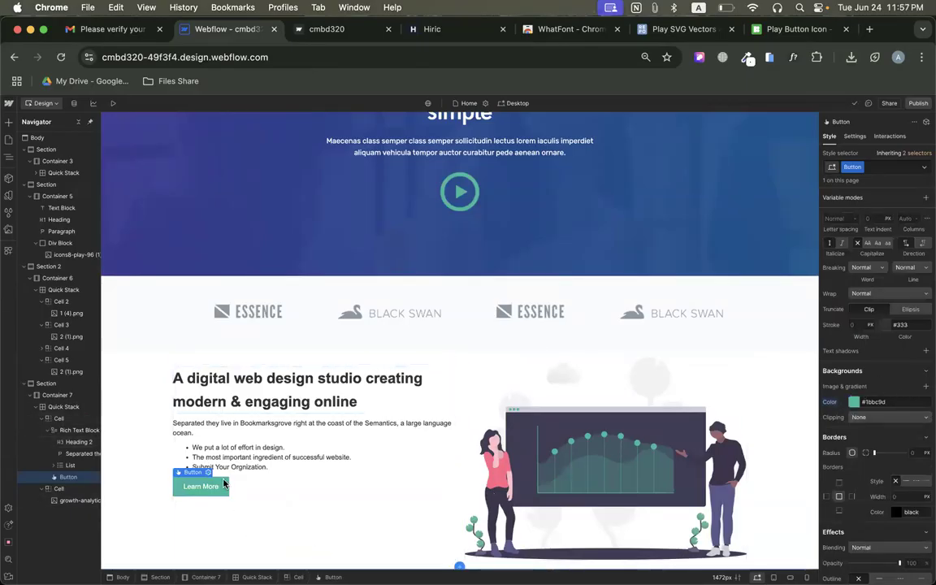
# Look up the original Learn More button's 6 px border radius and round the Webflow button's corners to match.
pyautogui.click(439, 29)
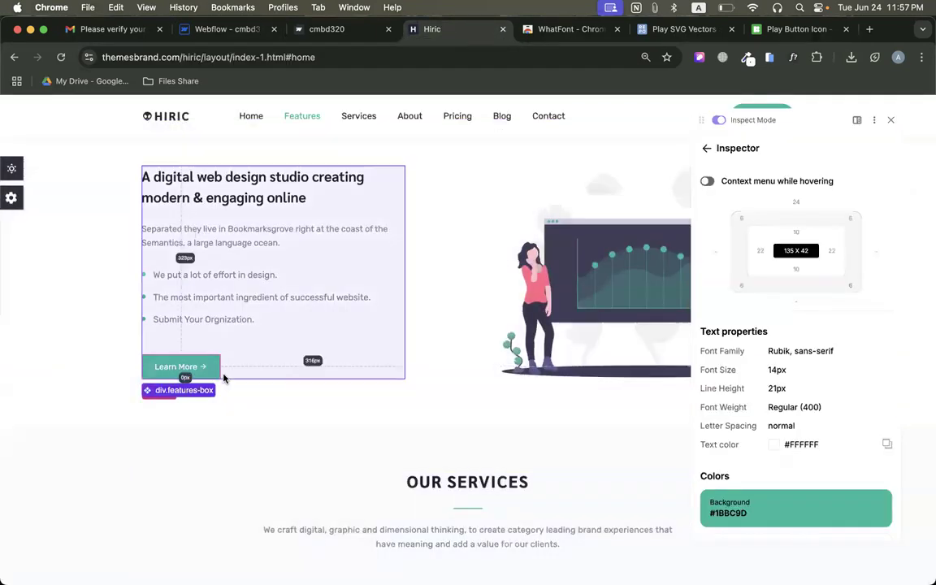
pyautogui.scroll(-5, 799, 391)
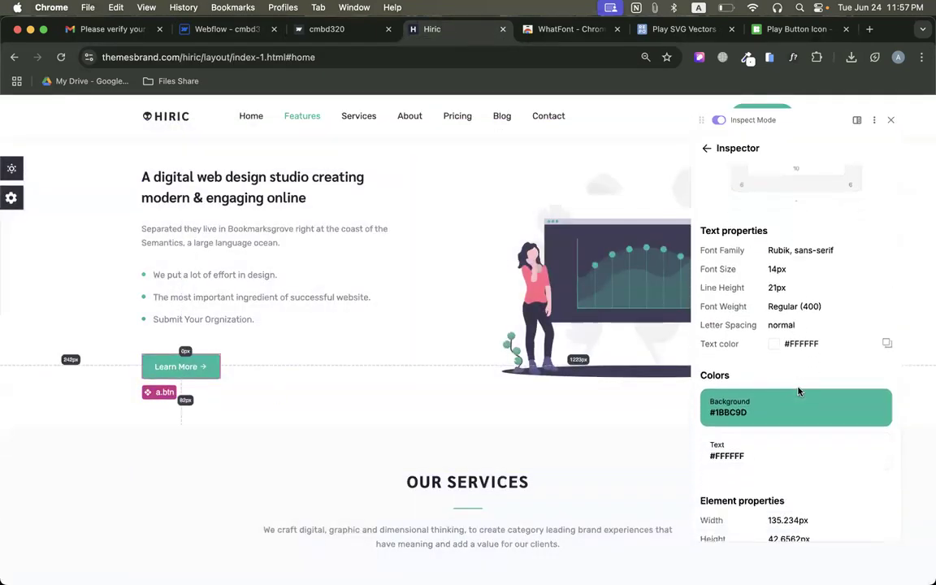
pyautogui.moveTo(696, 393); pyautogui.dragTo(788, 393)
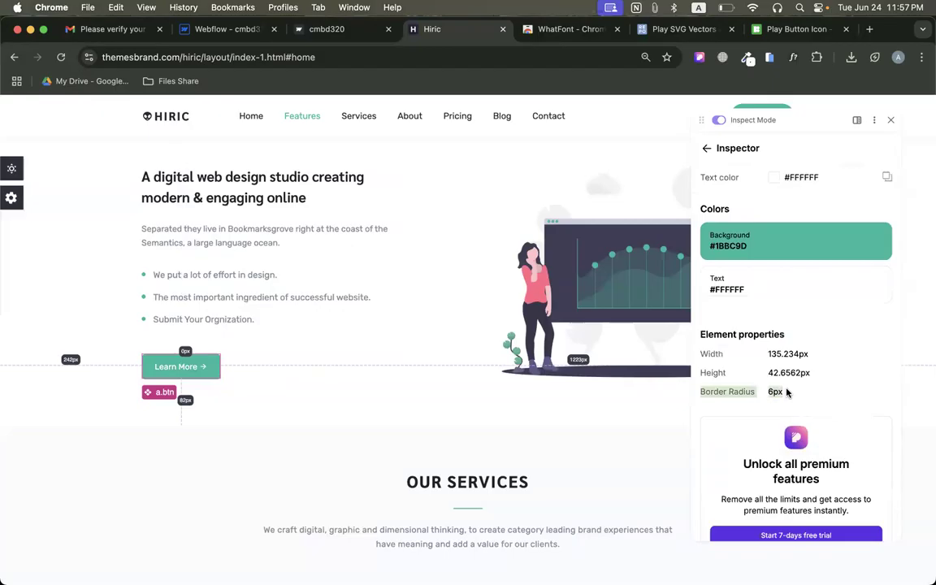
pyautogui.click(196, 33)
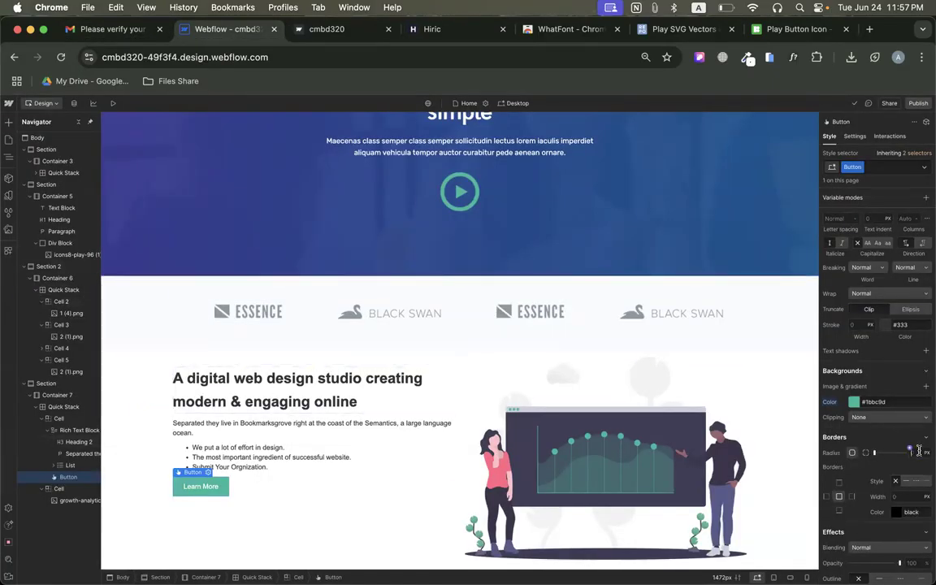
pyautogui.click(334, 508)
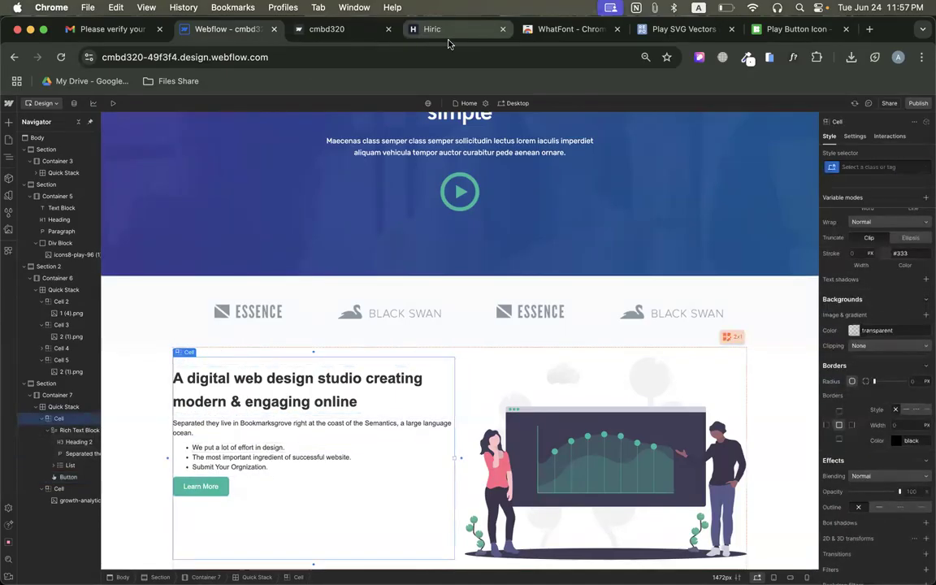
# Check the text spacing on the original Hiric page and set the Webflow heading's bottom margin to 20 px.
pyautogui.click(476, 30)
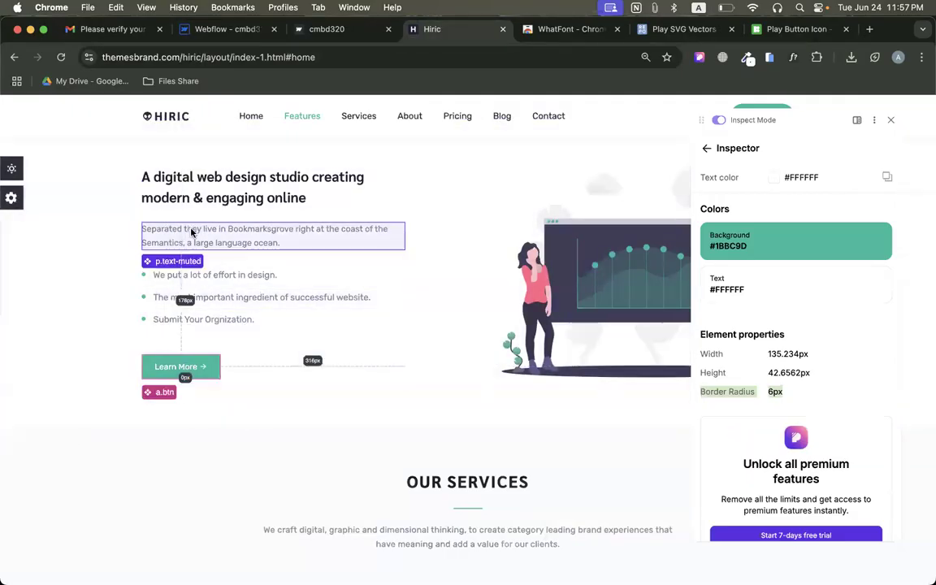
pyautogui.click(223, 28)
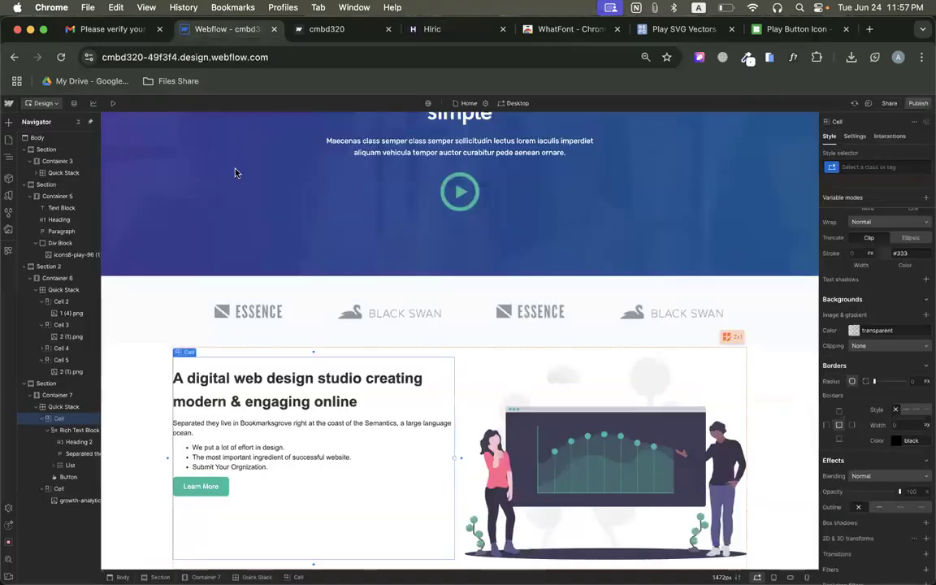
pyautogui.scroll(10, 900, 273)
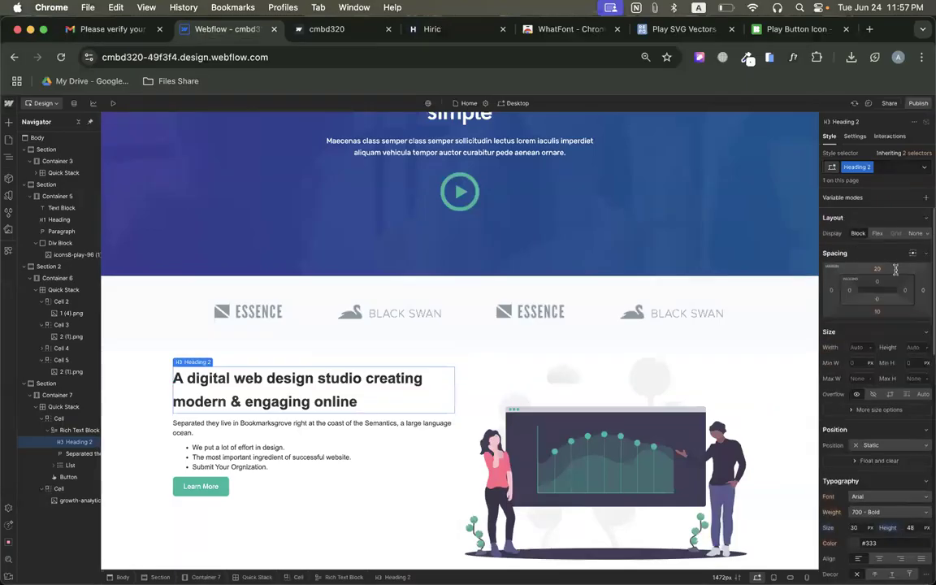
pyautogui.click(882, 310)
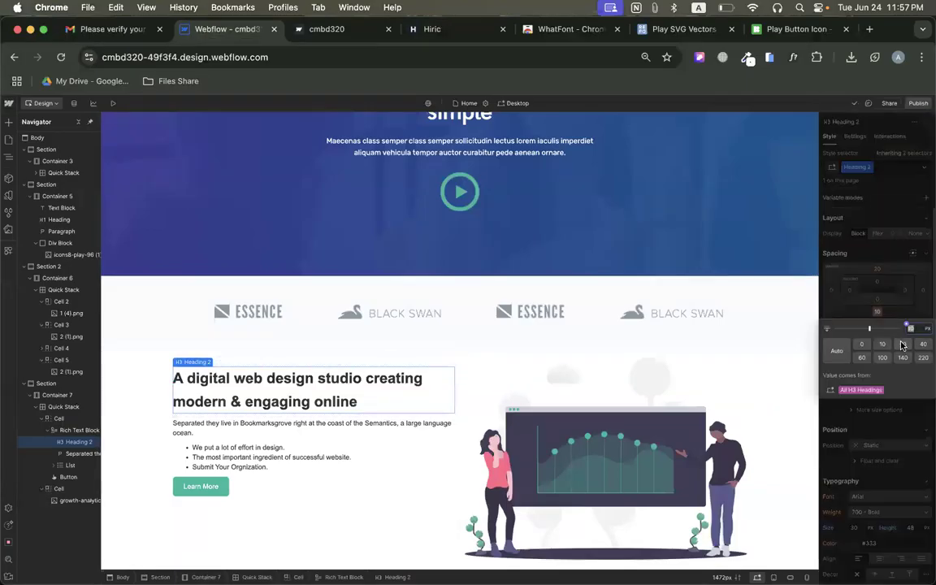
pyautogui.click(902, 344)
# Set the paragraph's bottom margin to 40 px and the Learn More button's top margin to 20 px.
pyautogui.click(268, 429)
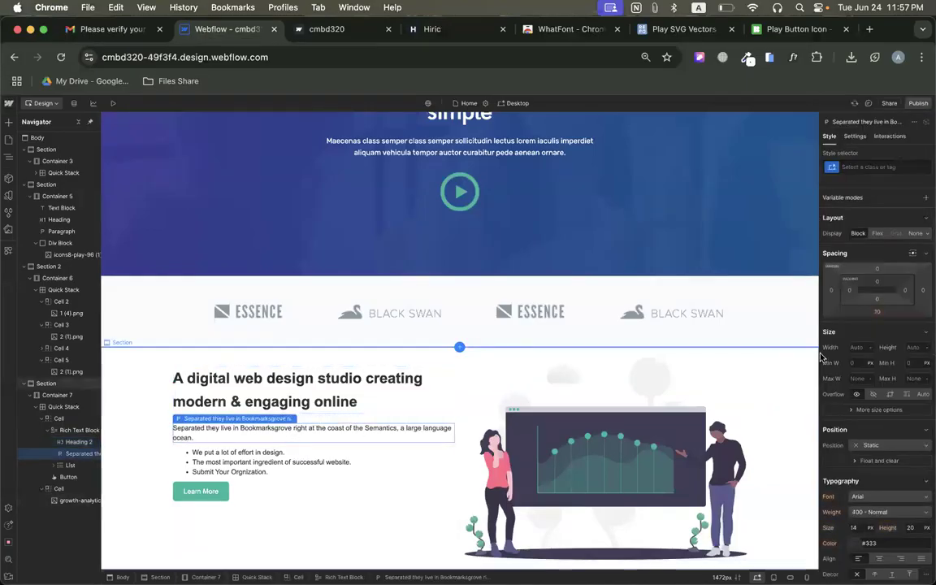
pyautogui.click(876, 312)
pyautogui.click(924, 345)
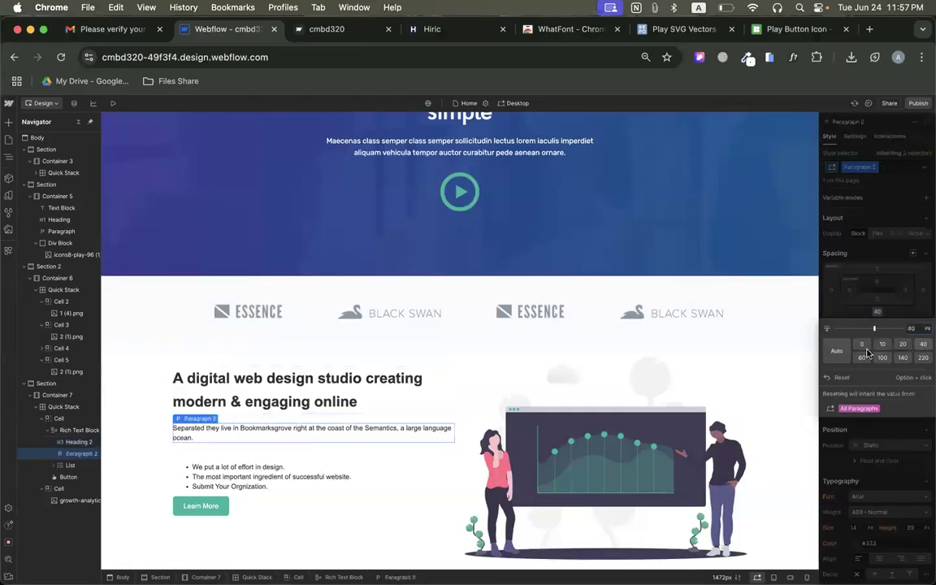
pyautogui.click(203, 504)
pyautogui.click(876, 322)
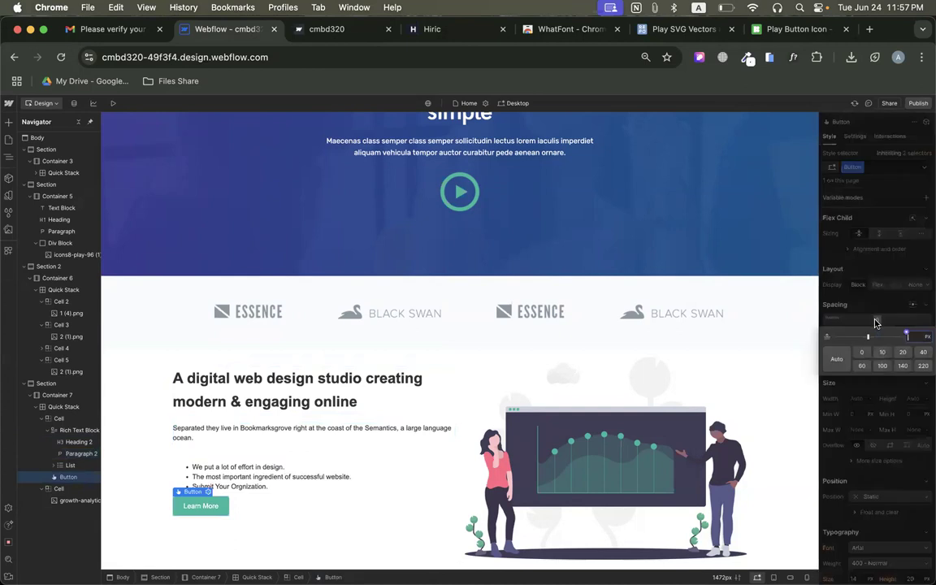
pyautogui.click(902, 354)
# Align the text cell's contents horizontally to the left and vertically to the center using a flex layout.
pyautogui.click(474, 364)
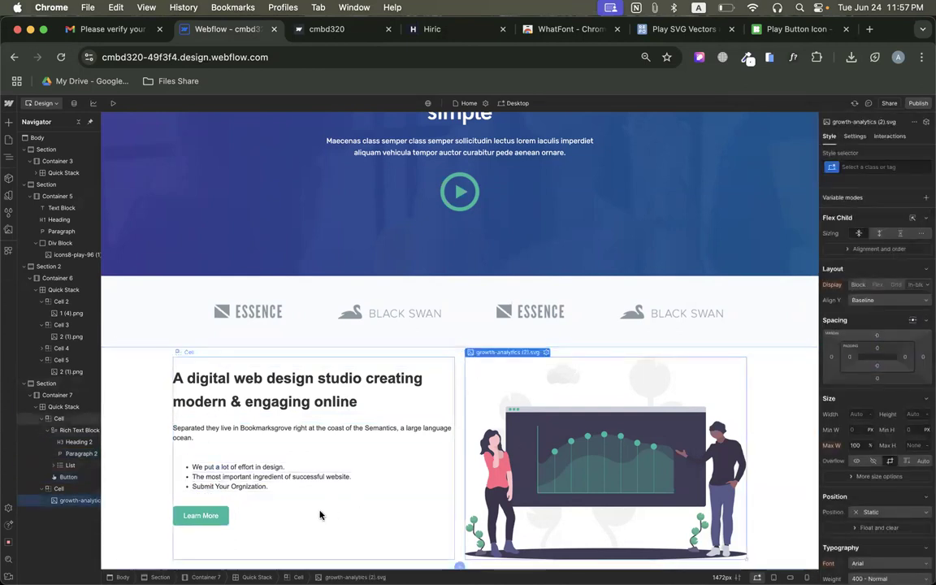
pyautogui.click(306, 542)
pyautogui.click(878, 297)
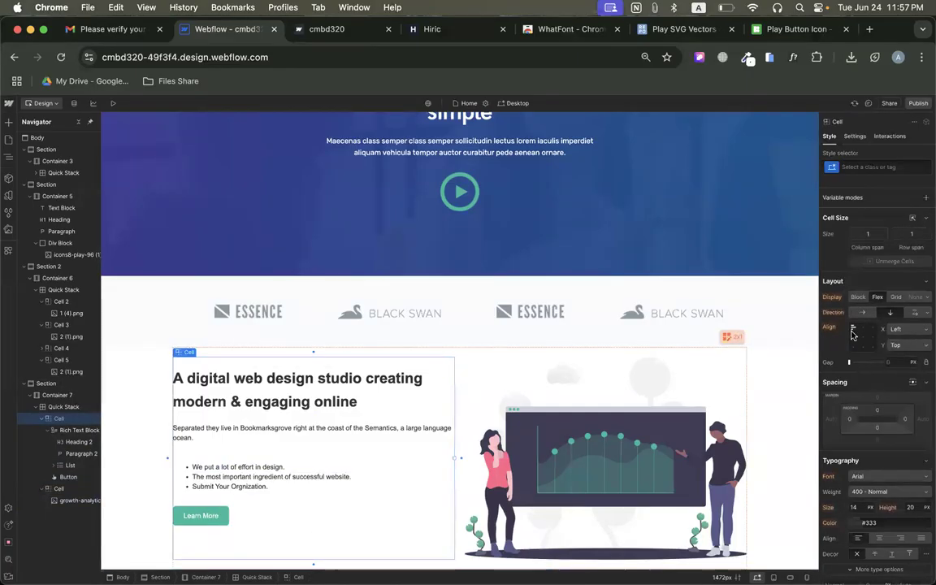
pyautogui.click(853, 343)
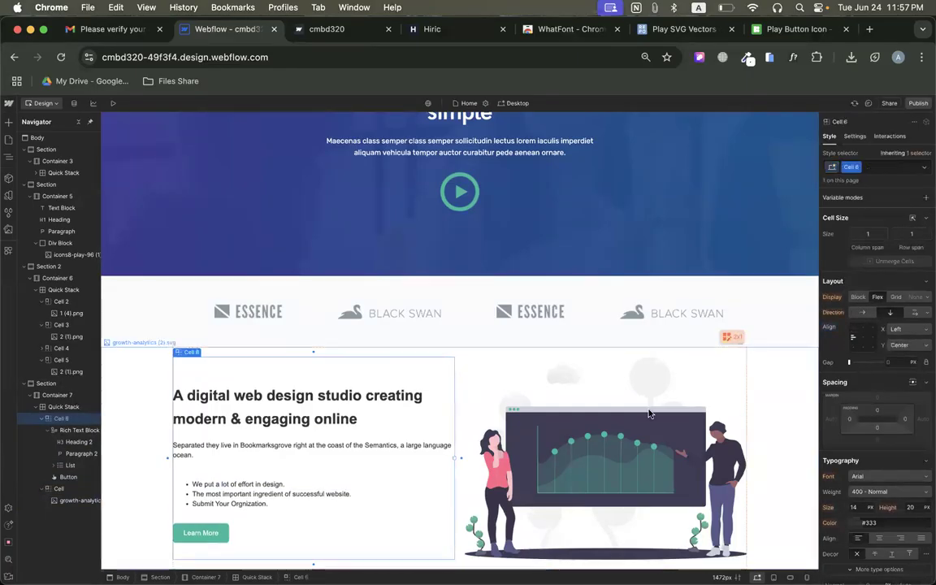
# Align the contents of the cell holding the growth-analytics illustration to the right and vertically centered.
pyautogui.click(616, 428)
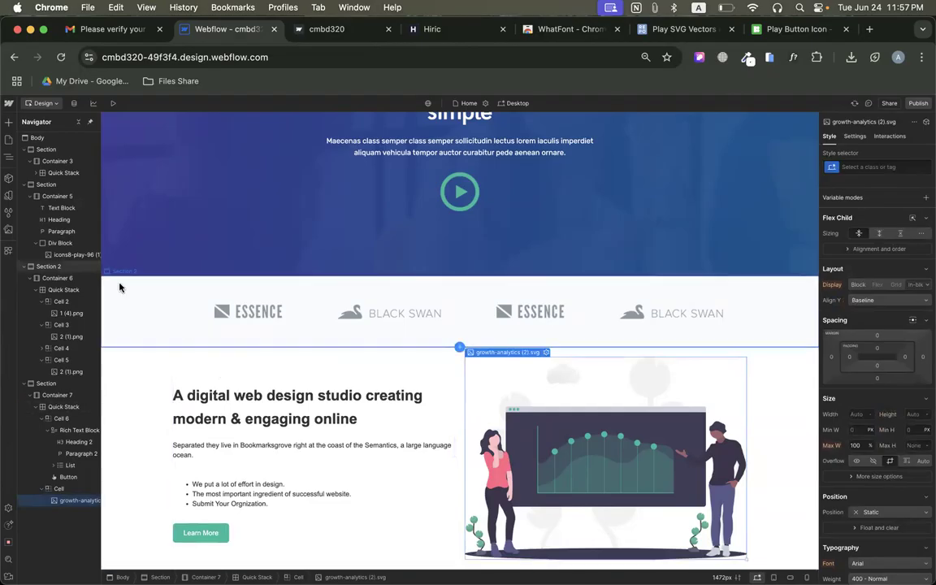
pyautogui.click(51, 490)
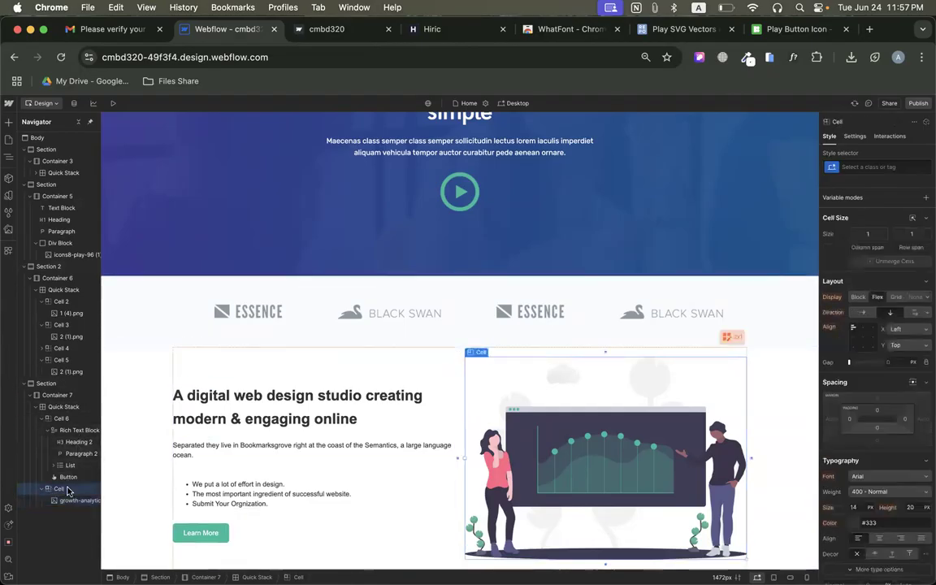
pyautogui.click(874, 337)
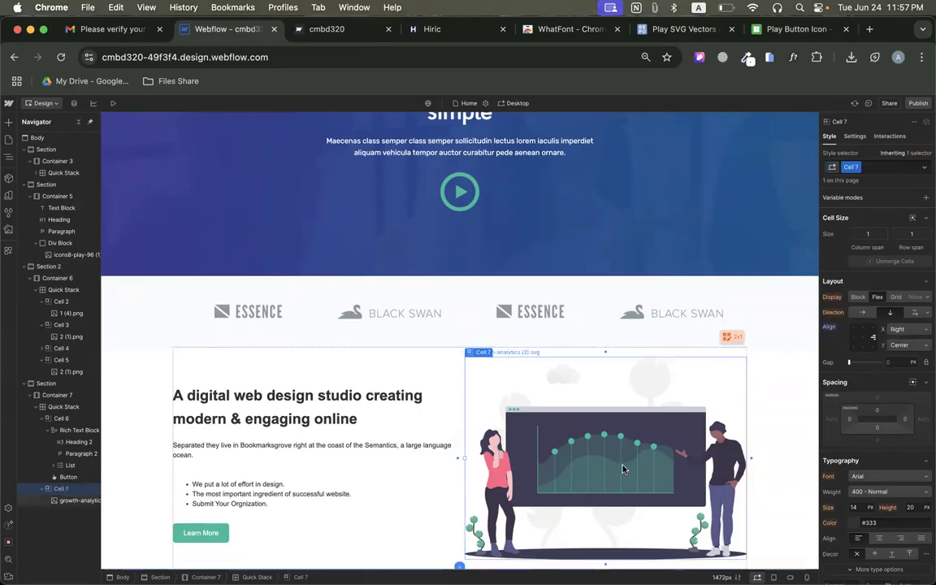
# Publish the Webflow site to the selected staging domain.
pyautogui.click(305, 36)
pyautogui.click(210, 30)
pyautogui.click(917, 104)
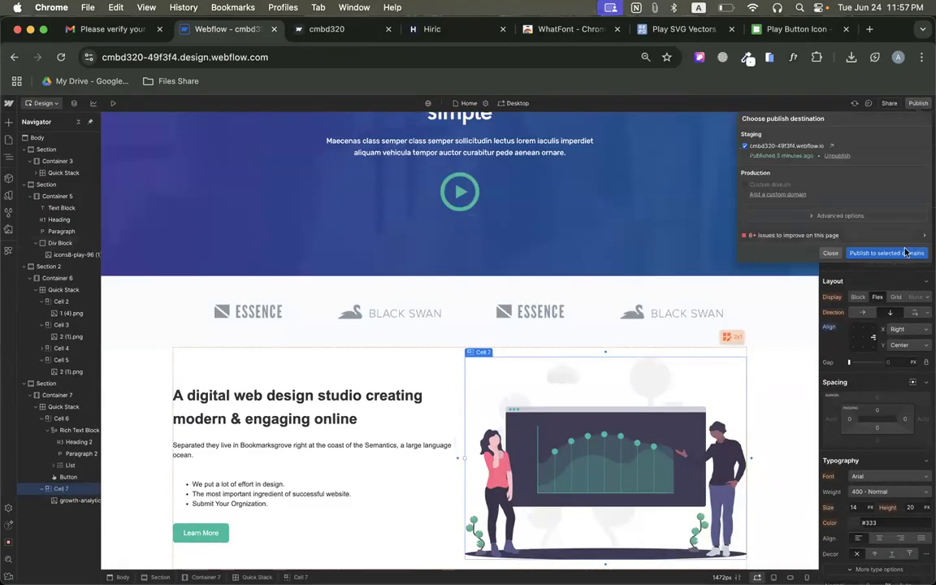
pyautogui.click(906, 253)
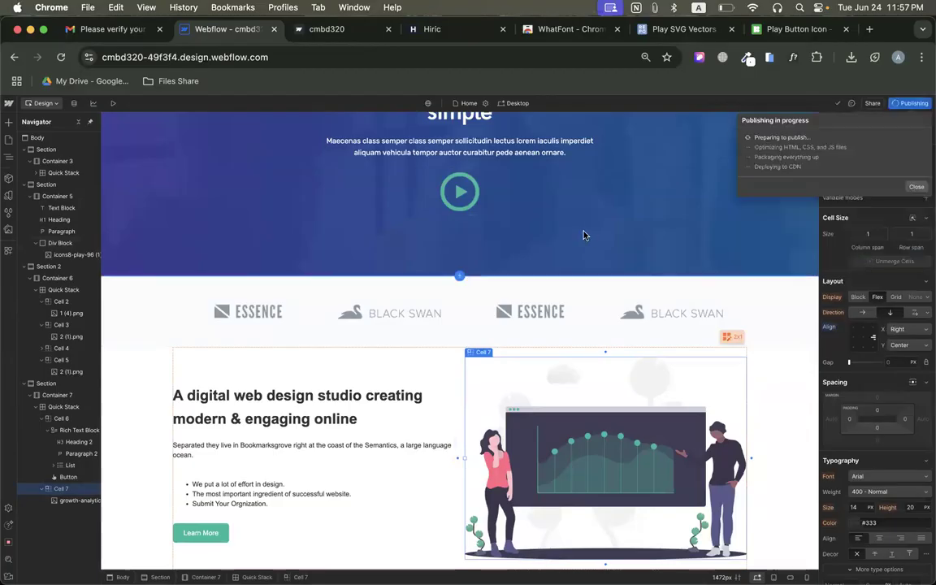
pyautogui.scroll(4, 586, 251)
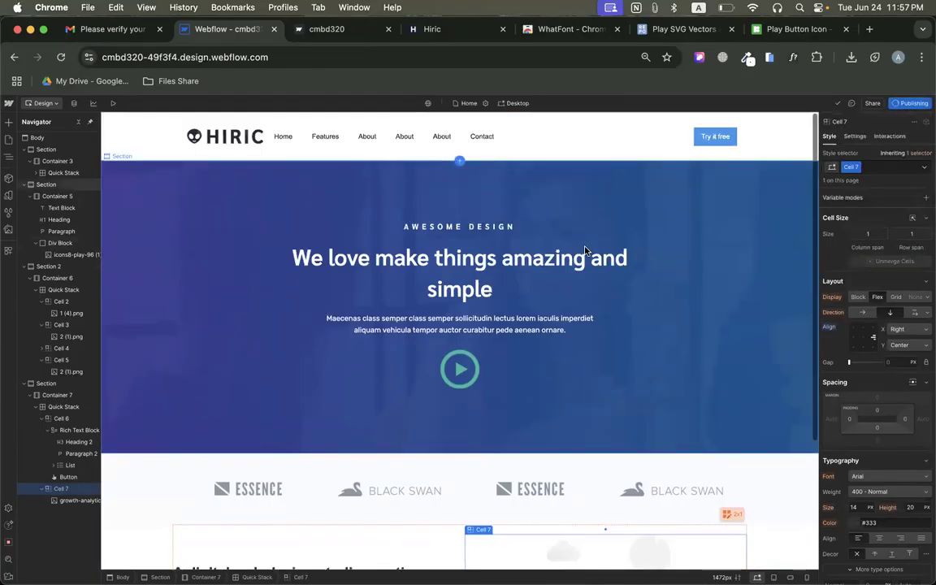
# Return to the original Hiric page and close its element inspector.
pyautogui.click(432, 54)
pyautogui.click(429, 37)
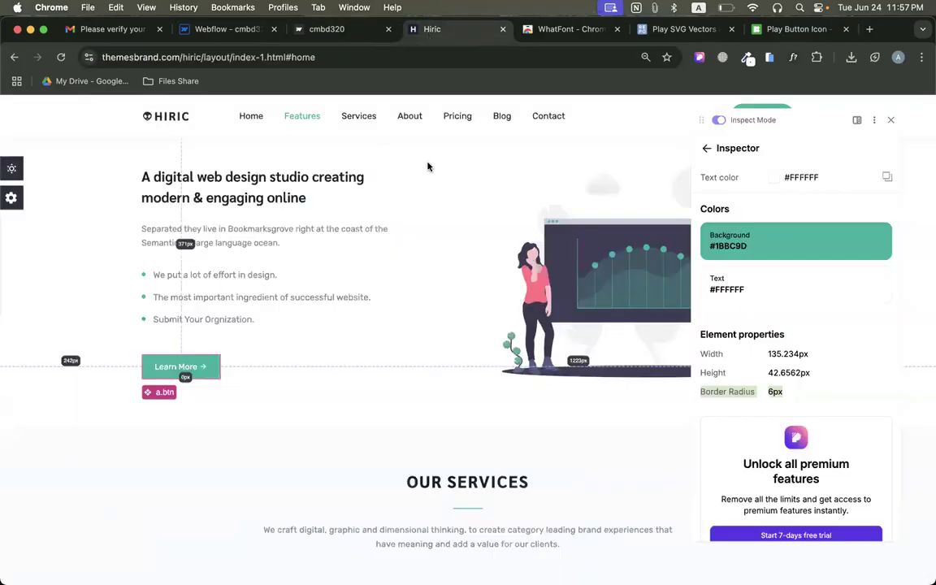
pyautogui.scroll(-1, 429, 328)
pyautogui.scroll(-1, 429, 327)
pyautogui.click(891, 119)
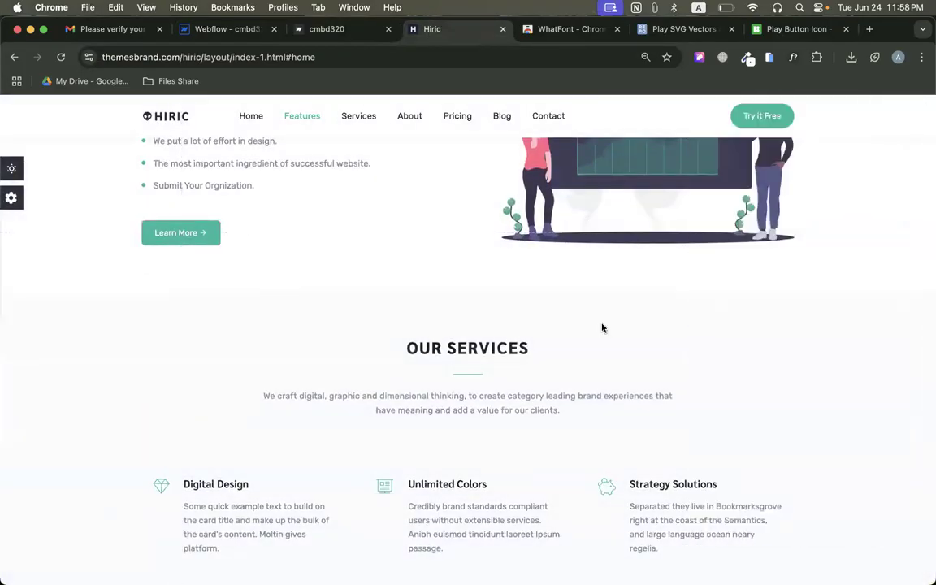
# Examine the layout of the original Hiric page from the hero through the features text to the Our Services section.
pyautogui.scroll(8, 602, 327)
pyautogui.scroll(2, 602, 327)
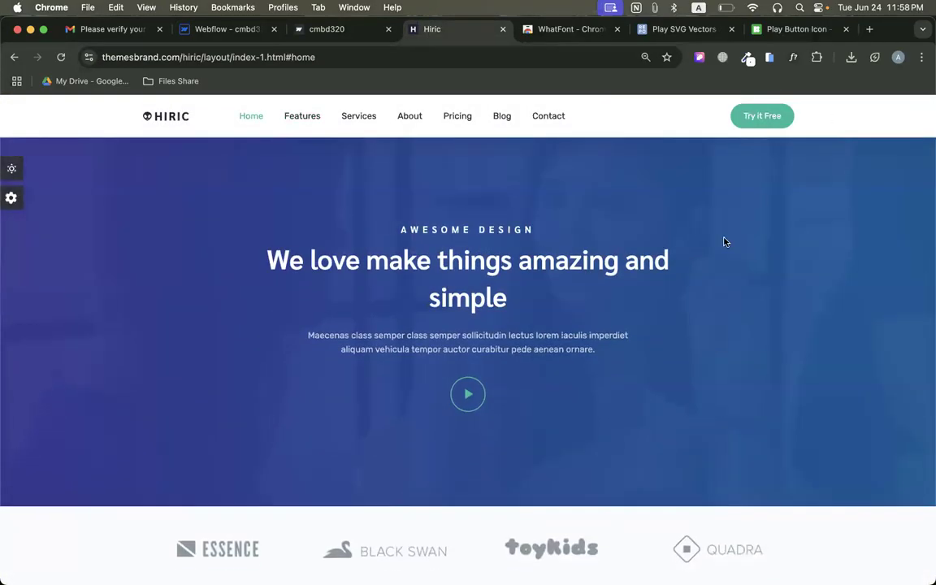
pyautogui.scroll(-8, 725, 243)
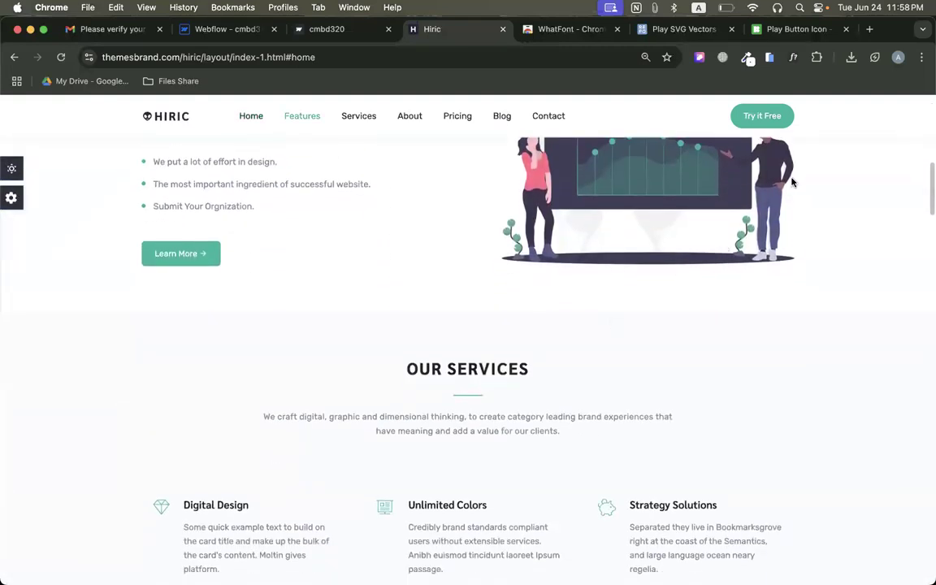
pyautogui.scroll(-5, 519, 354)
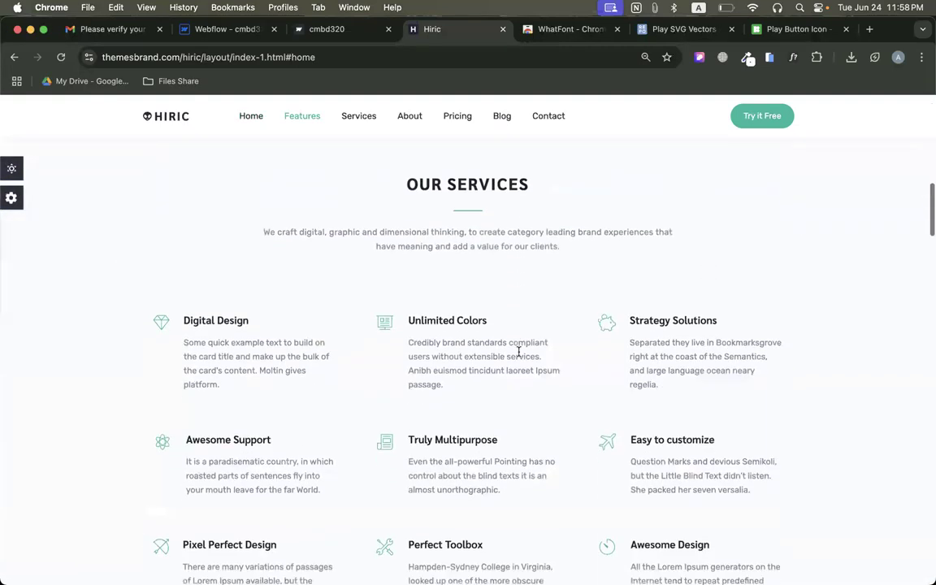
pyautogui.scroll(10, 519, 355)
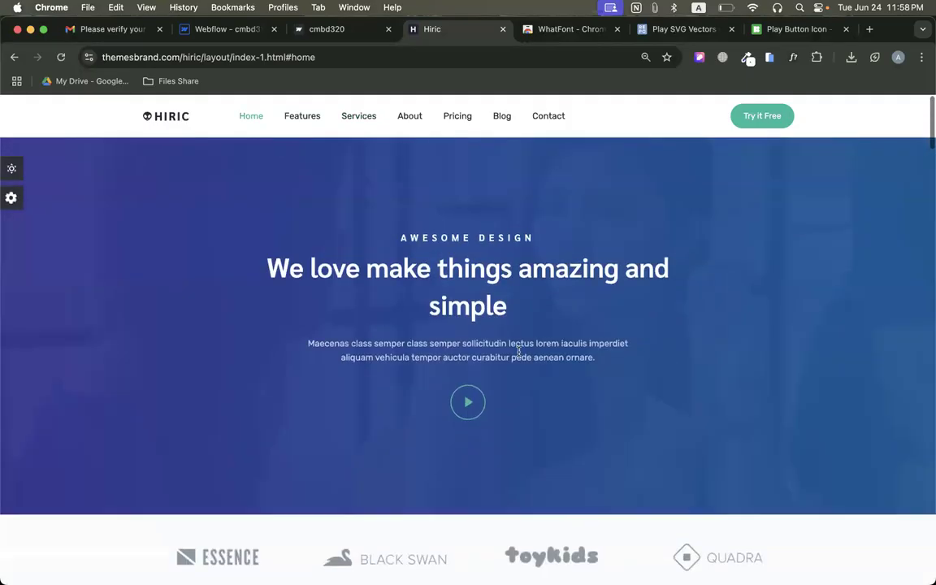
pyautogui.scroll(-1, 521, 355)
pyautogui.scroll(-4, 520, 355)
pyautogui.scroll(1, 519, 356)
pyautogui.scroll(5, 519, 355)
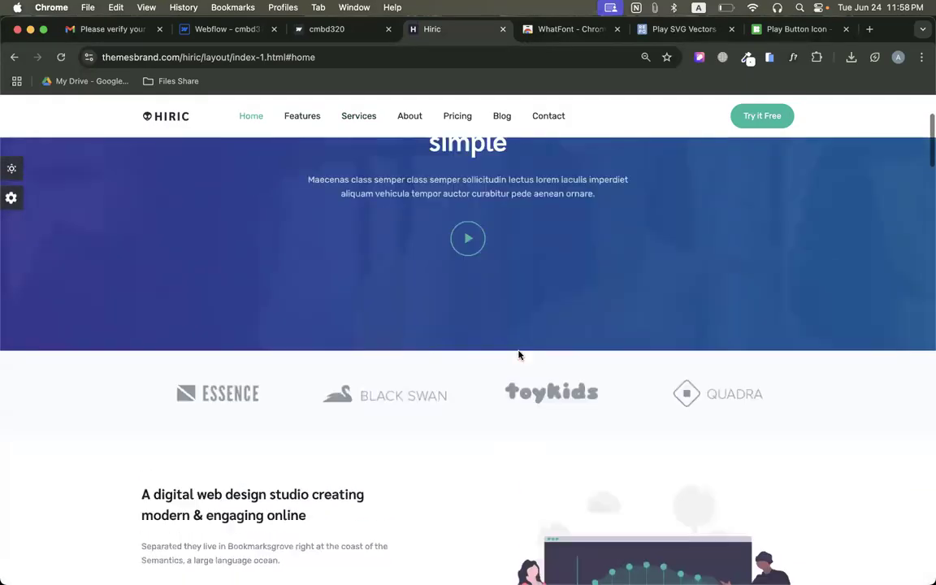
pyautogui.scroll(-6, 445, 308)
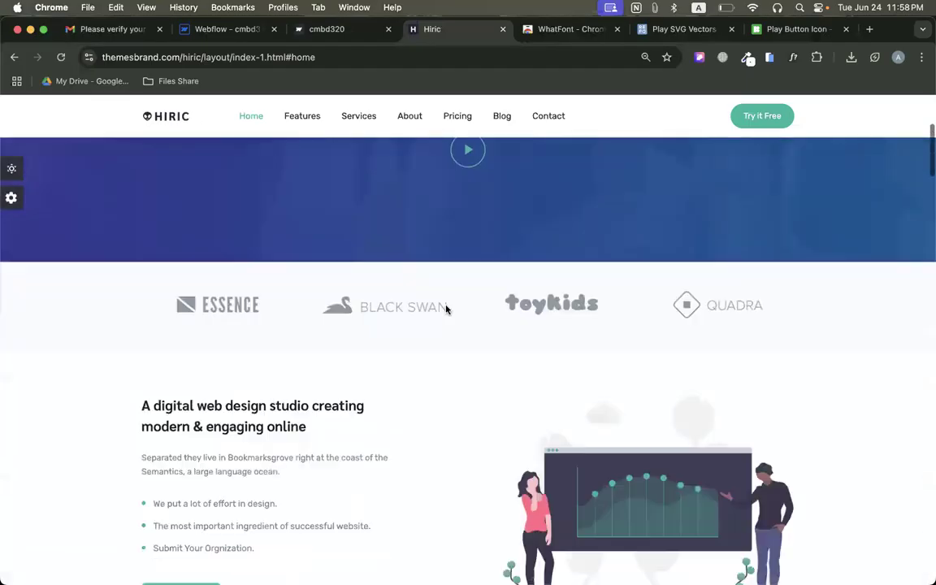
pyautogui.scroll(-5, 500, 302)
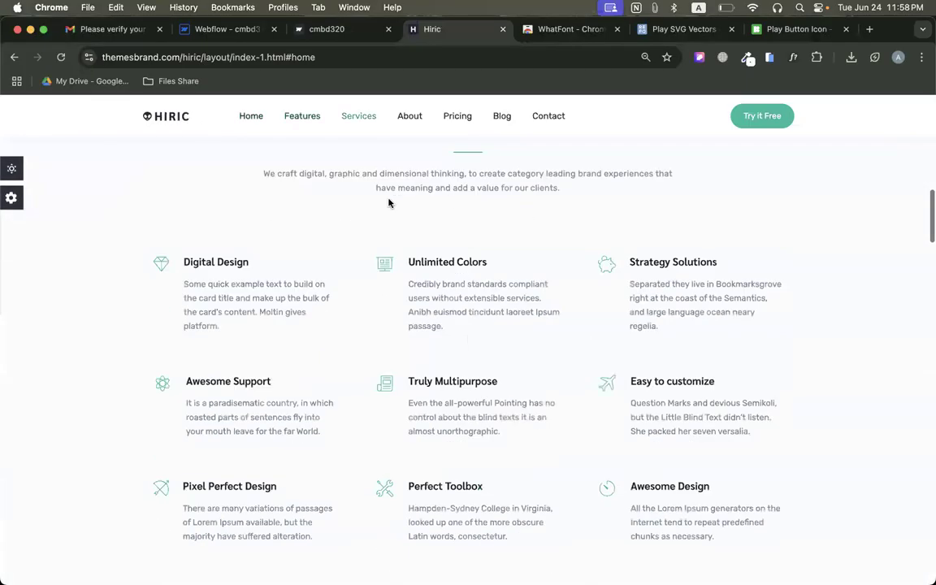
# Examine the services grid and team section of the original Hiric page, then review the section sequence back up to the hero.
pyautogui.scroll(3, 412, 311)
pyautogui.scroll(-3, 387, 410)
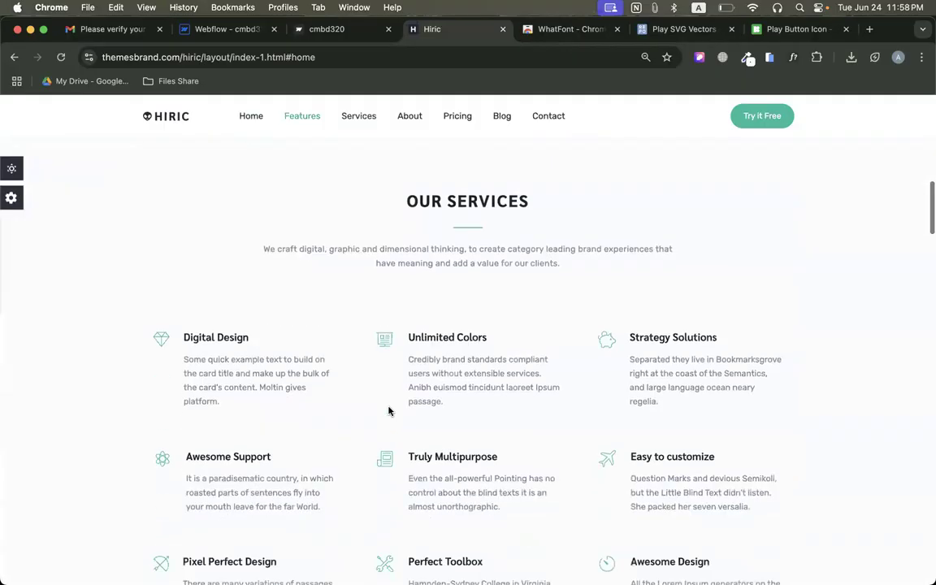
pyautogui.scroll(3, 313, 402)
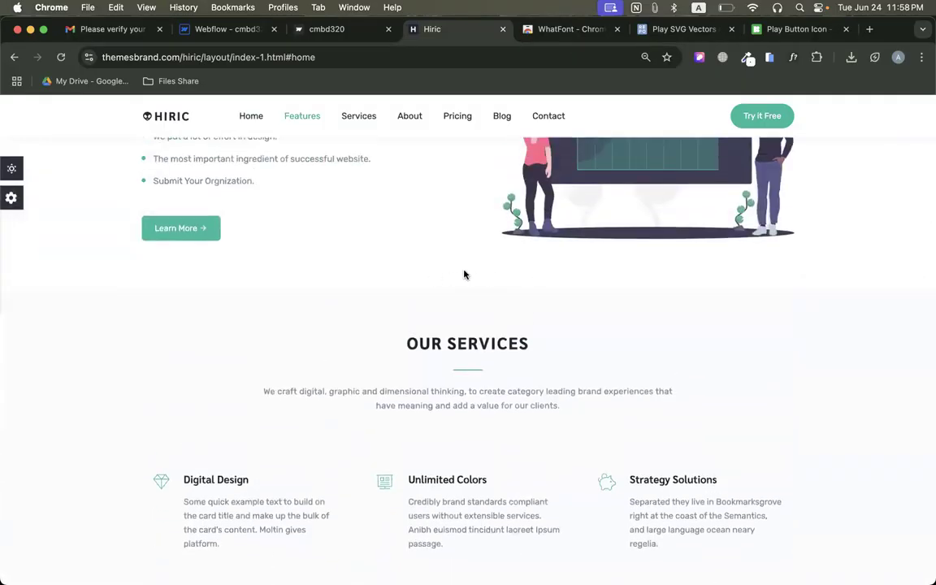
pyautogui.scroll(-8, 465, 274)
pyautogui.scroll(-3, 411, 266)
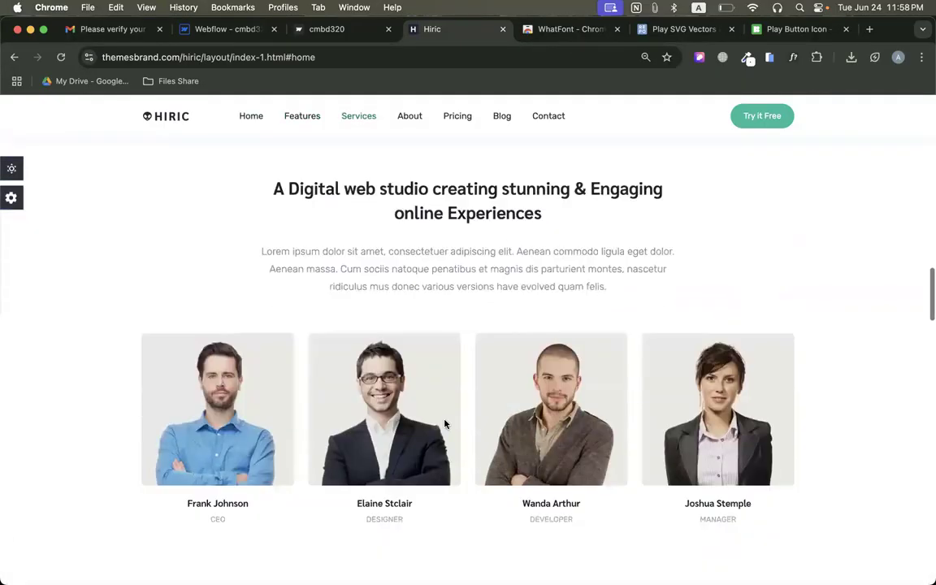
pyautogui.scroll(8, 432, 251)
pyautogui.scroll(10, 491, 256)
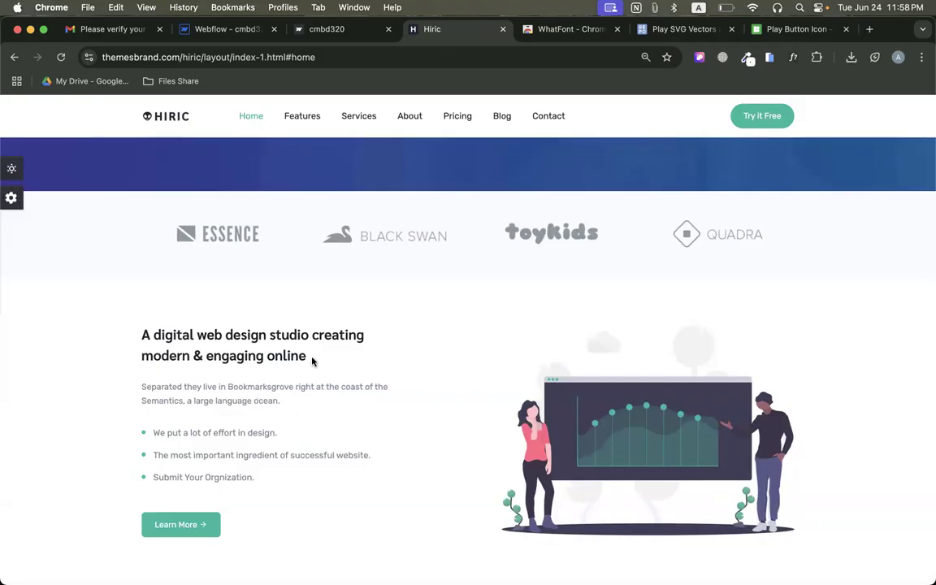
pyautogui.scroll(4, 313, 361)
pyautogui.scroll(-6, 387, 372)
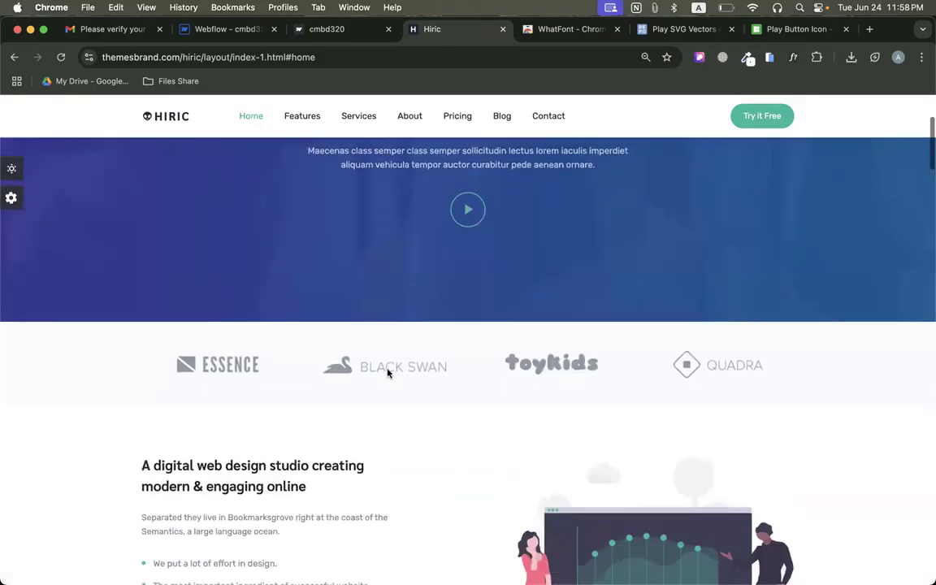
pyautogui.scroll(6, 513, 321)
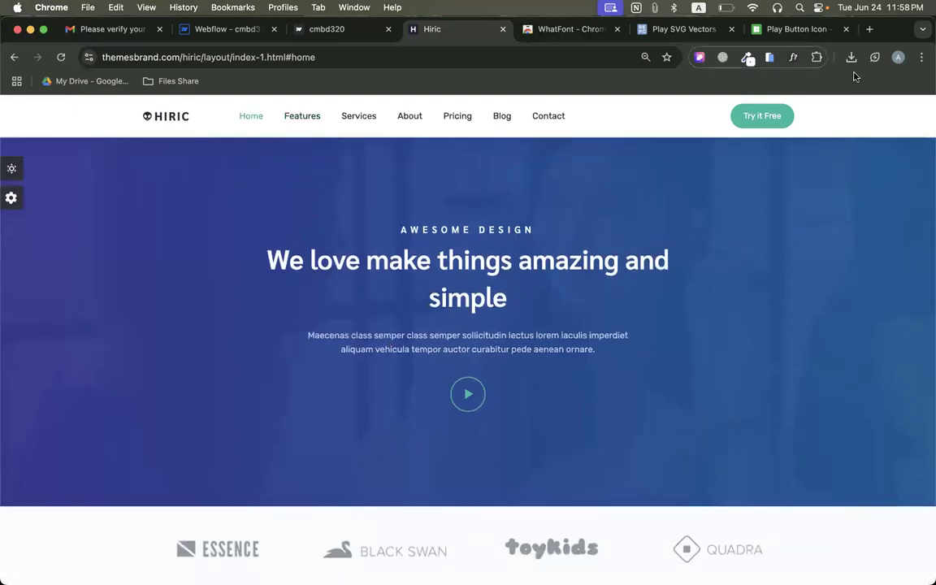
pyautogui.click(817, 57)
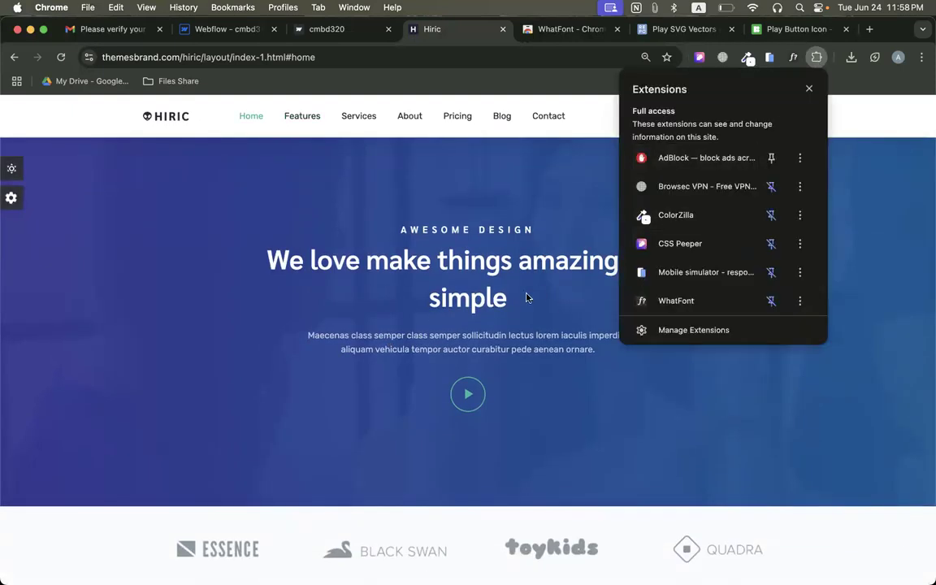
pyautogui.click(500, 217)
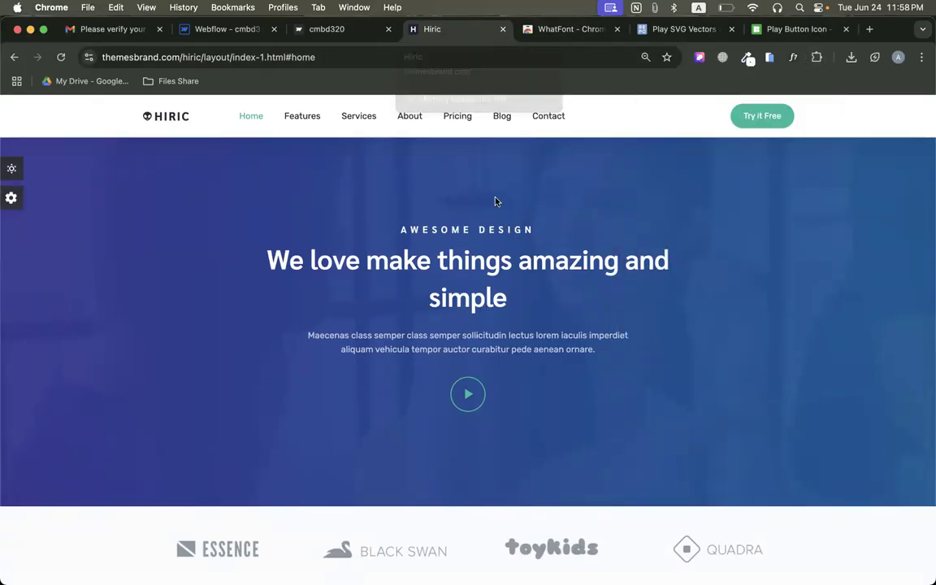
# View the original Hiric page at 50% zoom to examine the overall layout from the hero to Our Services.
pyautogui.press('super+minus')
pyautogui.press('super+minus')
pyautogui.press('super+minus')
pyautogui.press('super+minus')
pyautogui.press('super+minus')
pyautogui.press('super+minus')
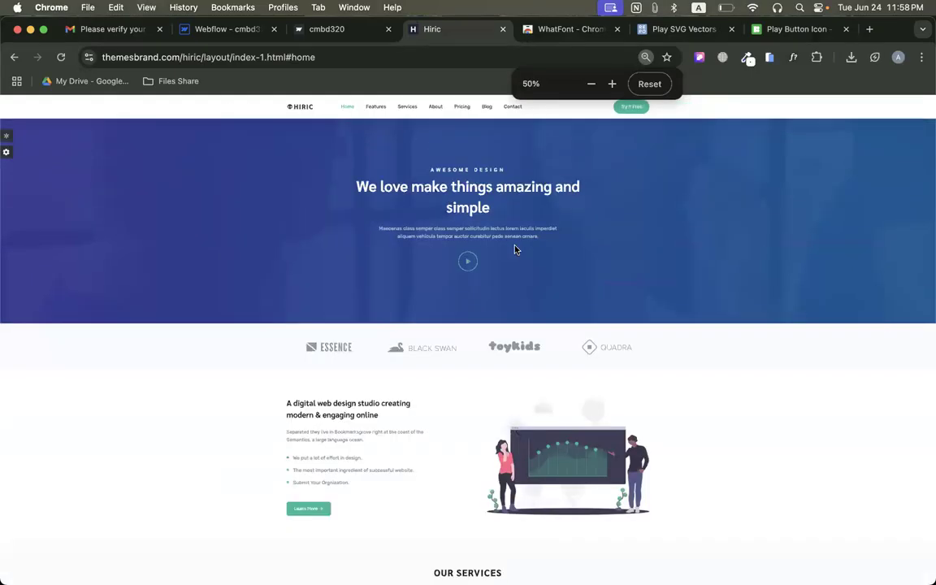
pyautogui.press('super+0')
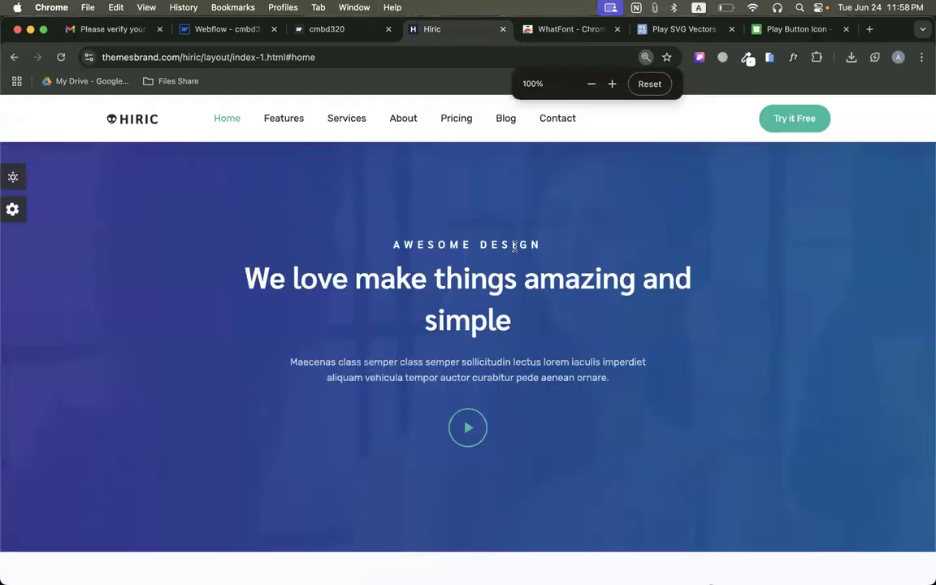
pyautogui.press('super+minus')
pyautogui.press('super+minus')
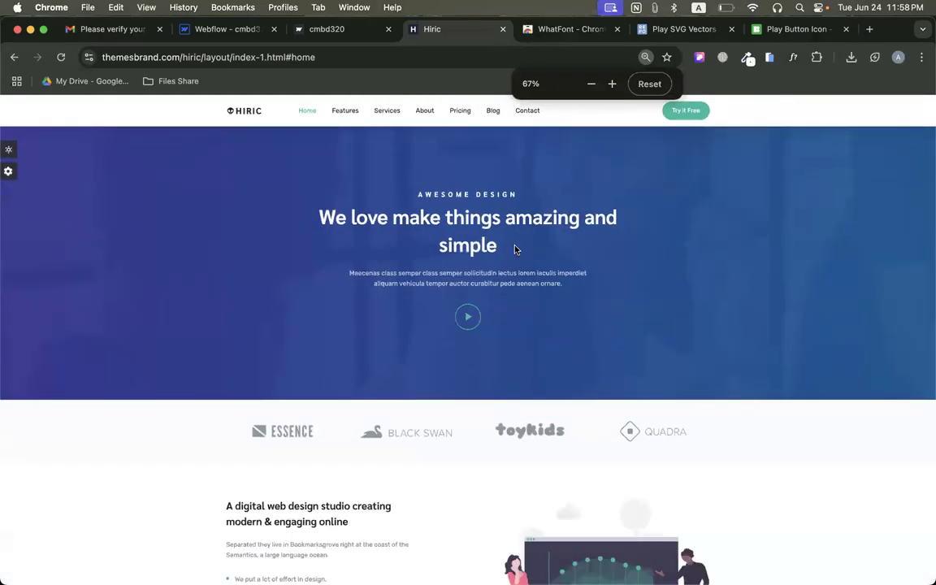
pyautogui.press('super+minus')
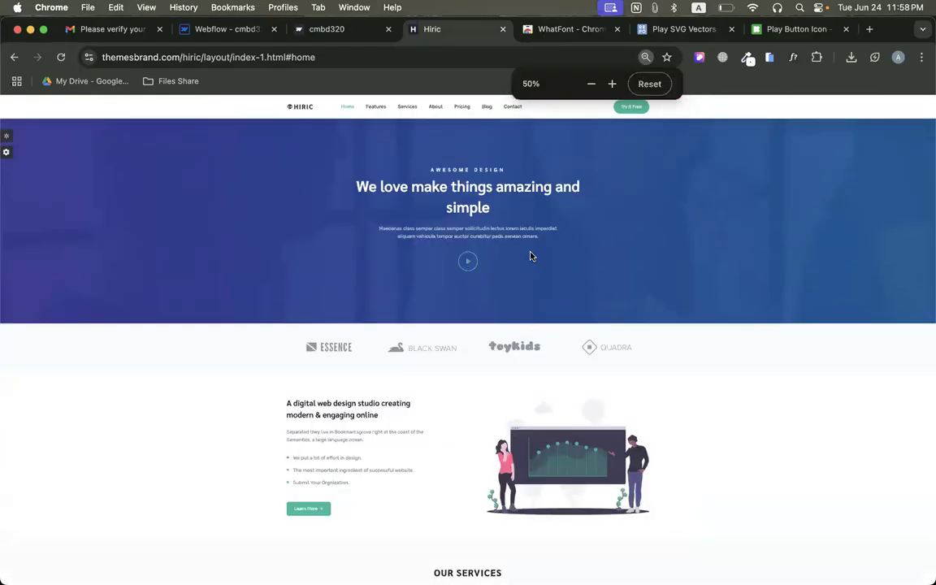